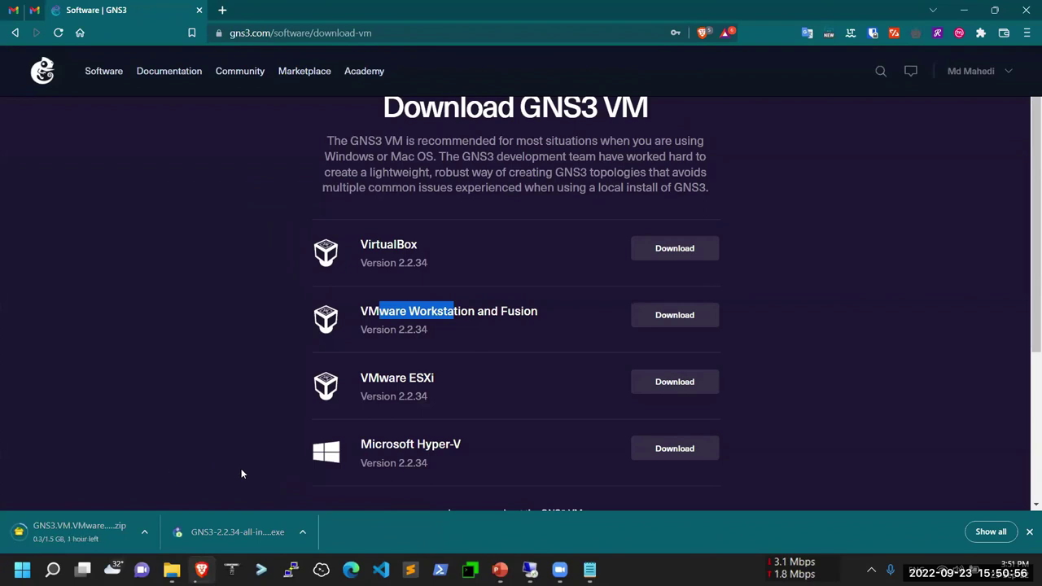
Step: Copy "GNS3.VM.VMware.Workstation" from the browser's full downloads list and search local files for it in Everything
left_click(982, 532)
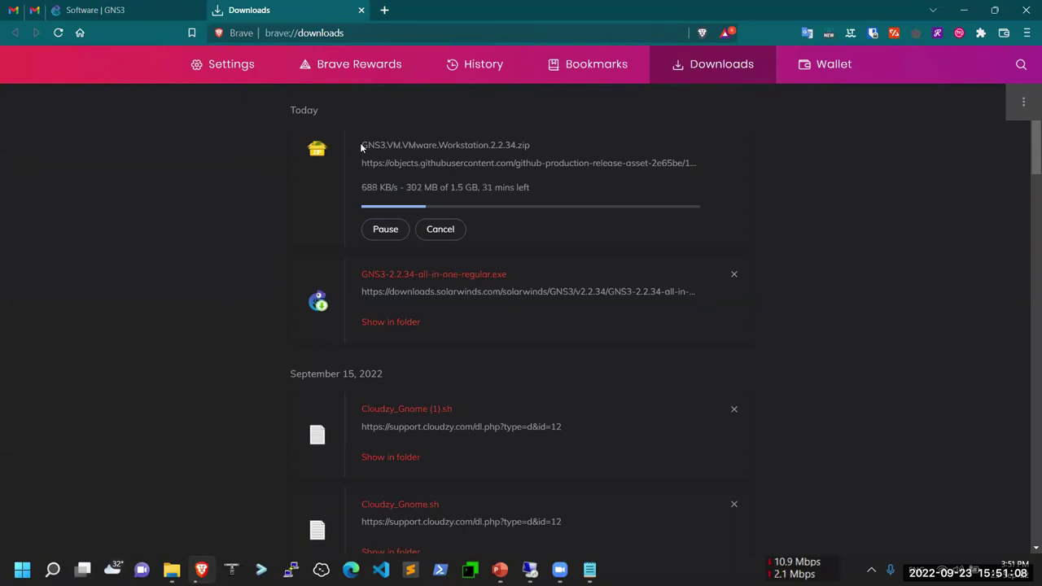
left_click_drag(361, 145, 490, 153)
key("ctrl+c")
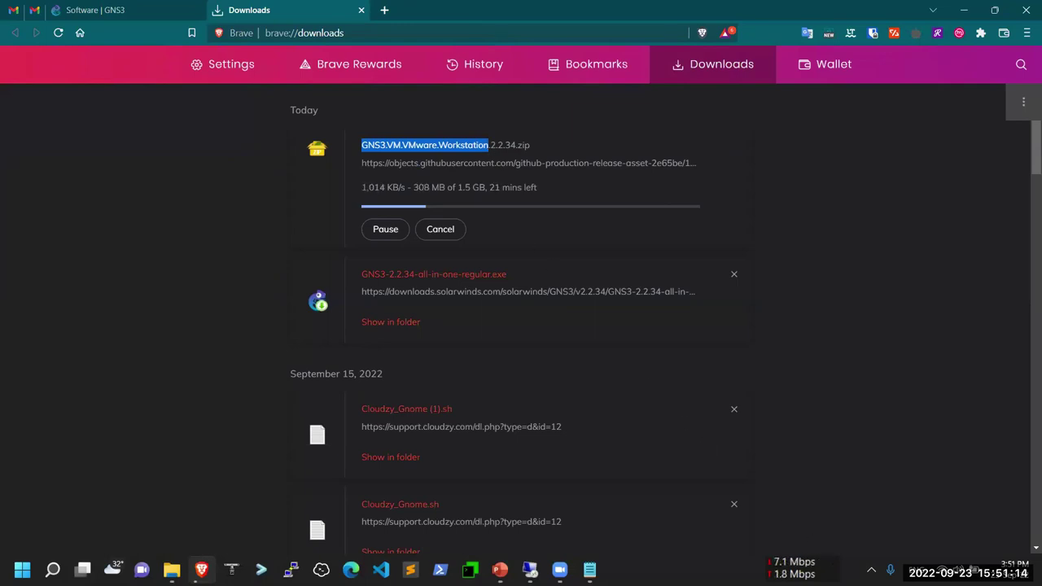
left_click(871, 570)
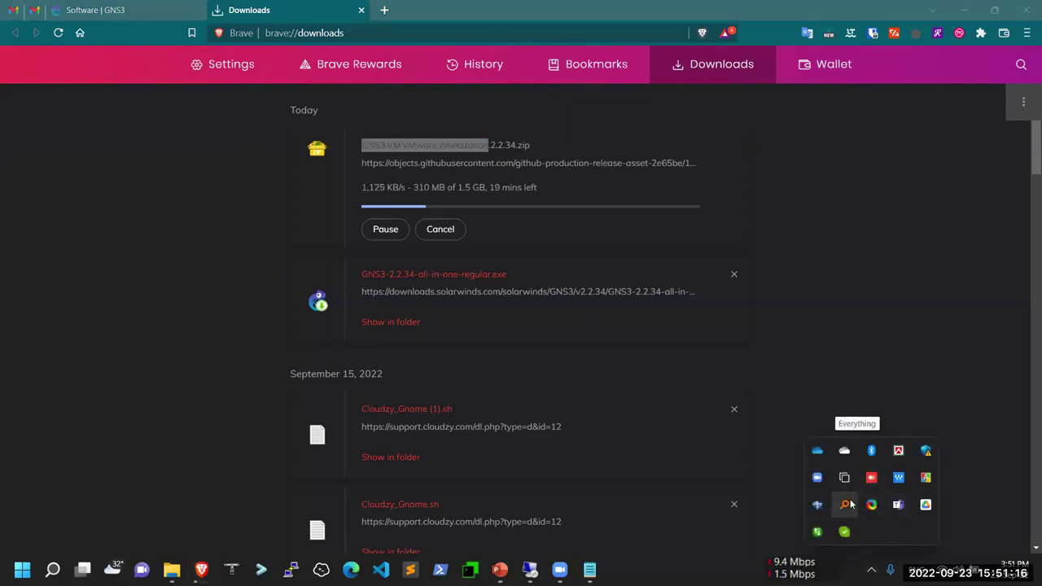
left_click(847, 505)
key("ctrl+v")
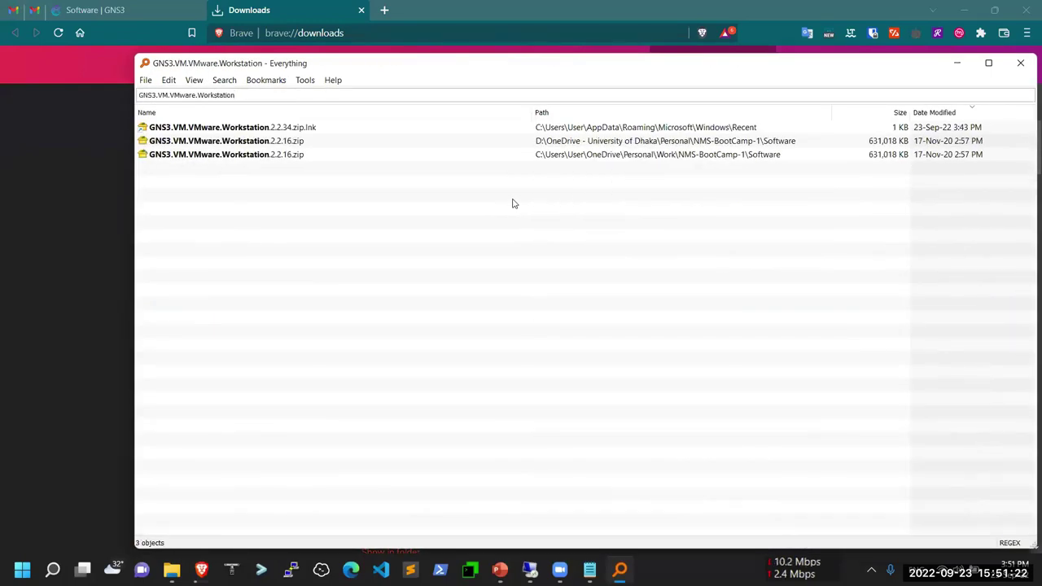
Step: Open the folder containing the C: drive copy of GNS3.VM.VMware.Workstation.2.2.16.zip and widen its Name column
left_click(248, 156)
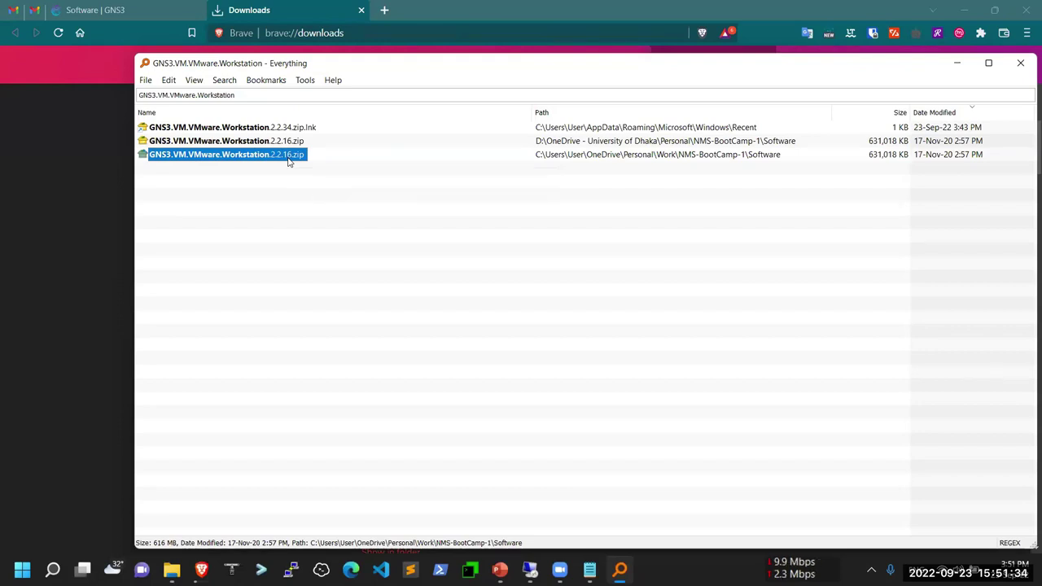
right_click(287, 162)
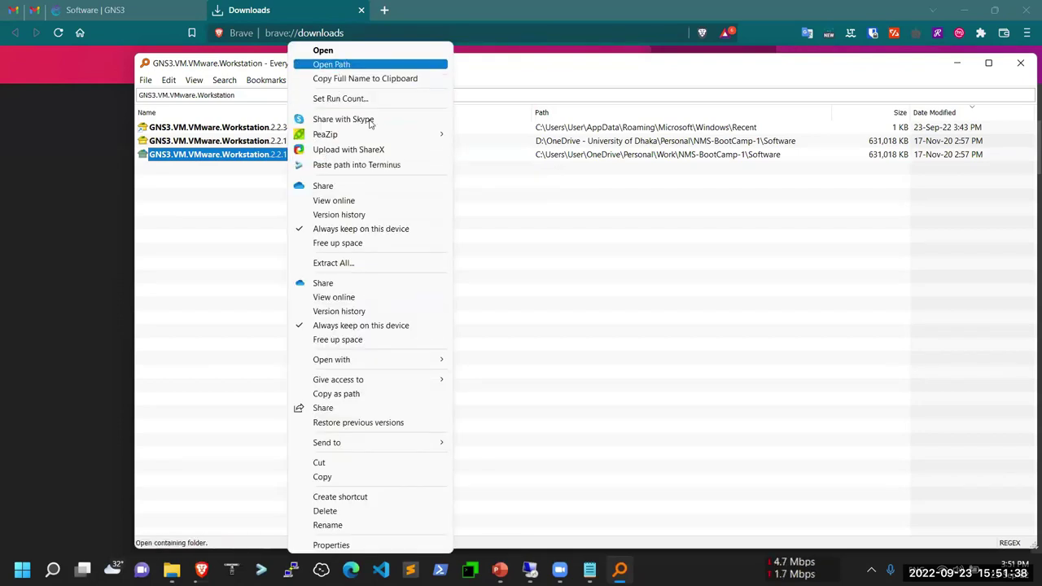
left_click(331, 64)
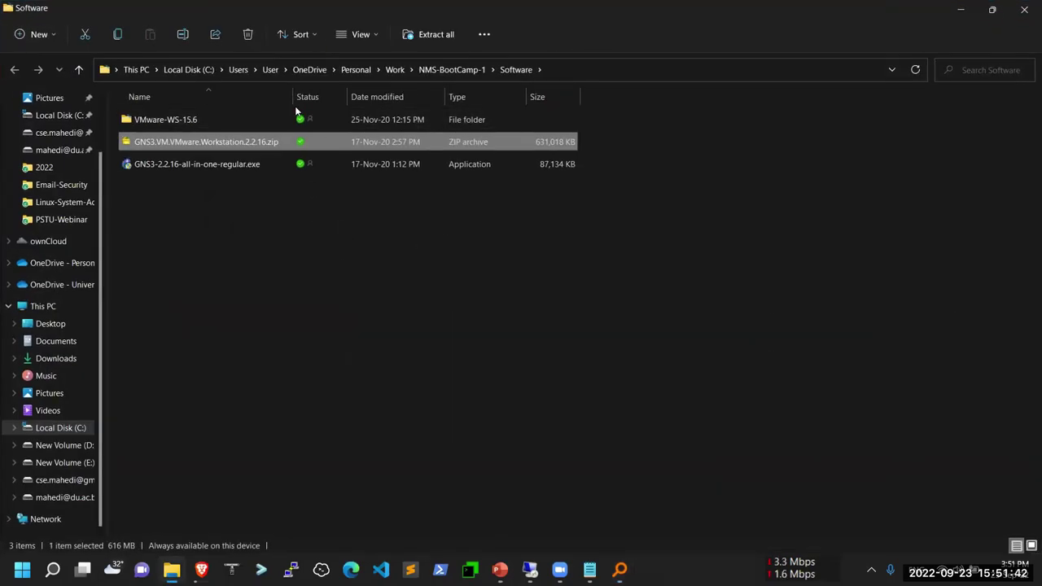
left_click_drag(295, 96, 357, 96)
left_click(295, 215)
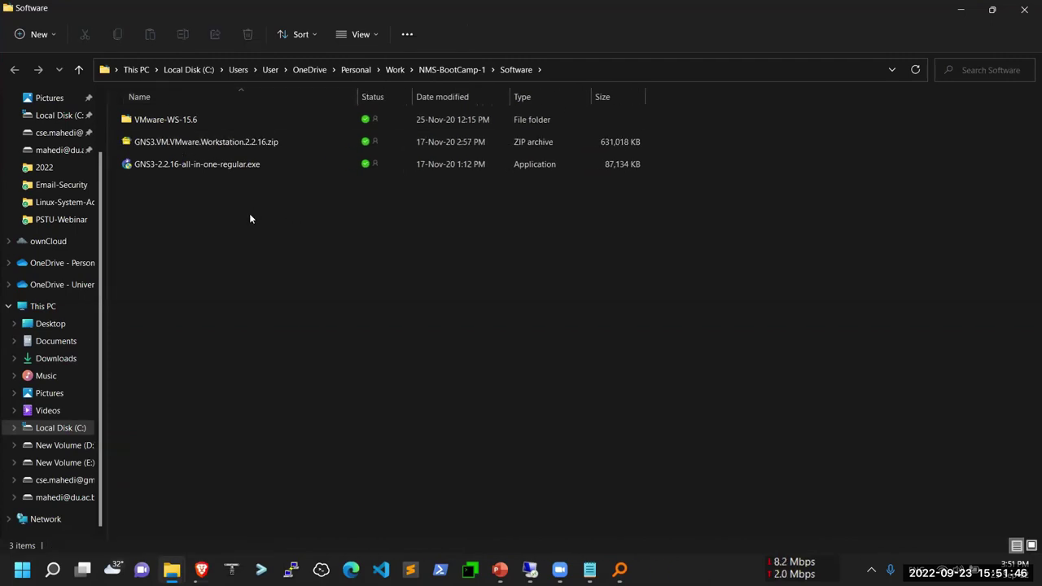
left_click_drag(251, 211, 180, 120)
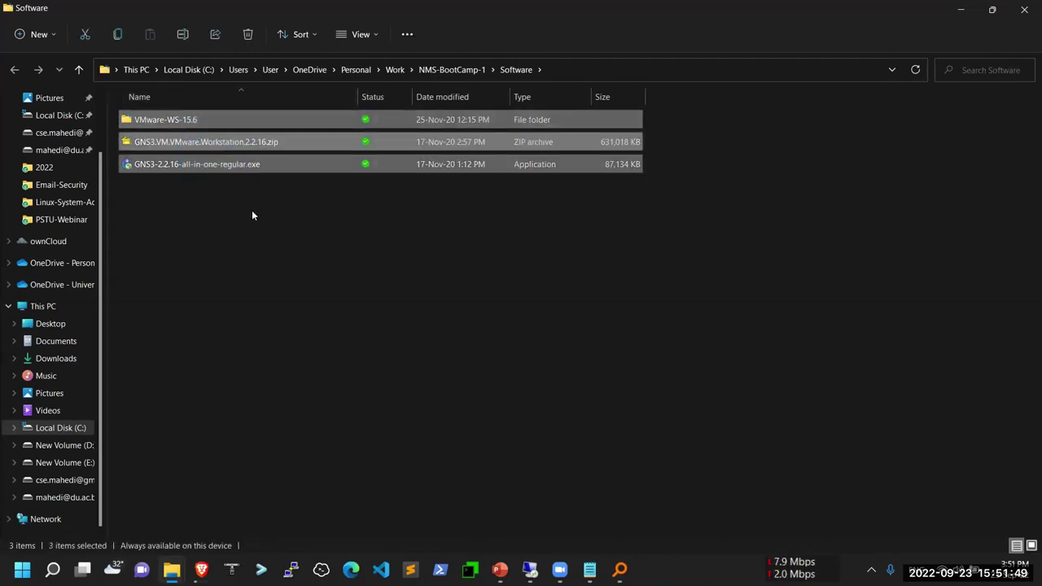
left_click(280, 244)
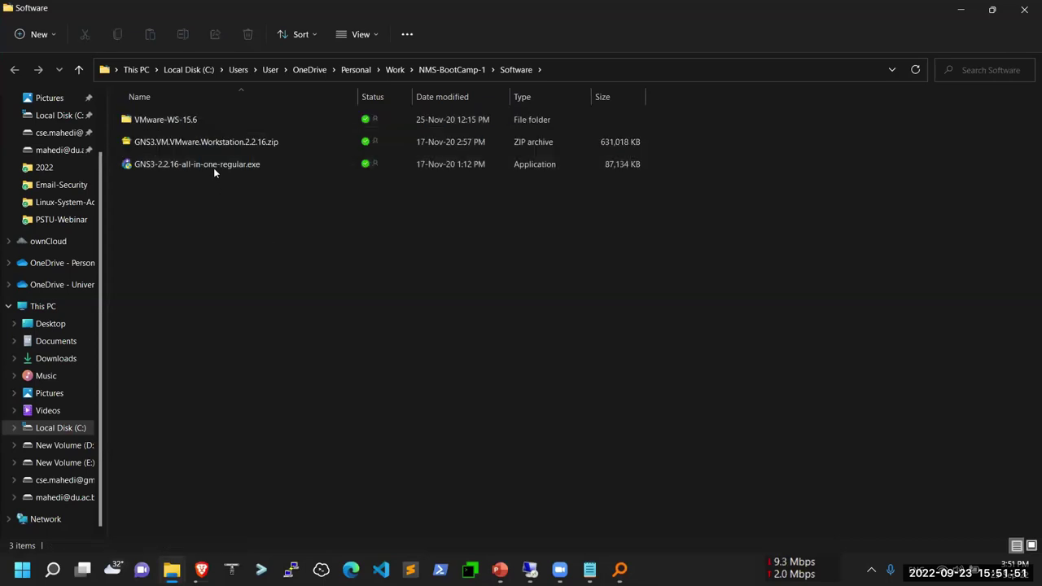
Step: Inspect the full file names in the VMware-WS-15.6 folder, and return to the Software folder
double_click(186, 122)
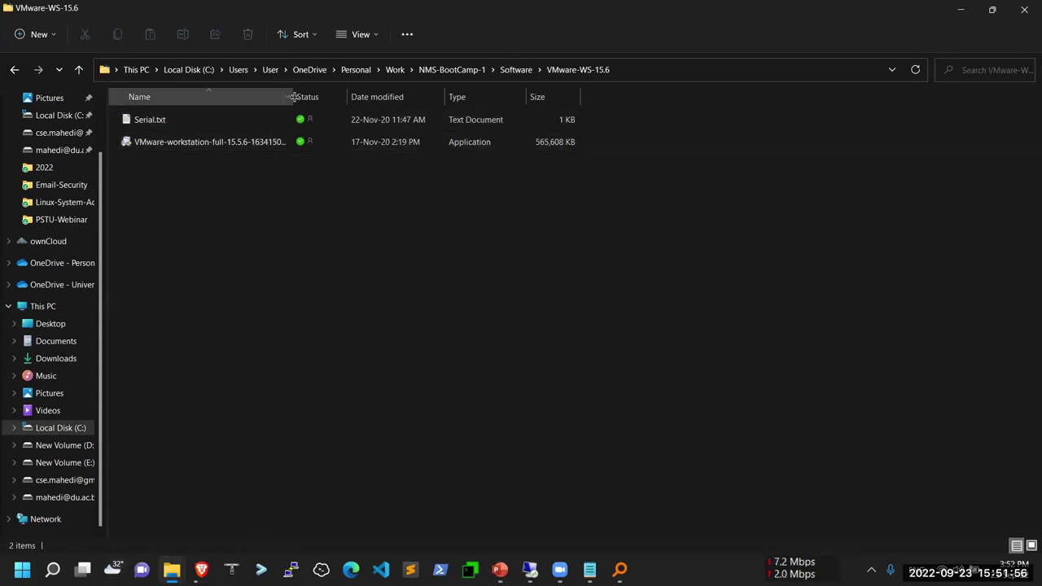
left_click_drag(294, 97, 335, 98)
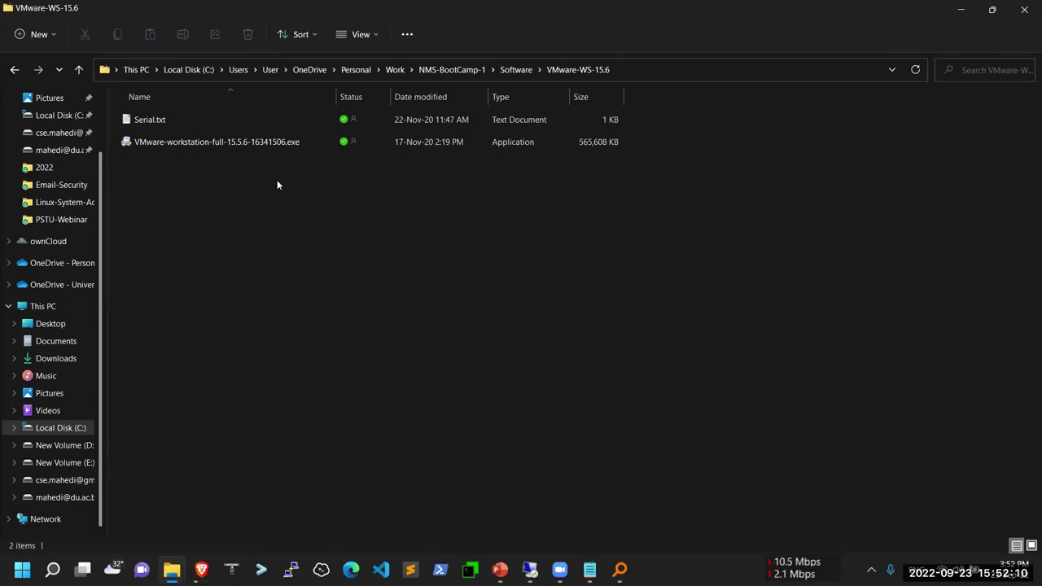
left_click(526, 70)
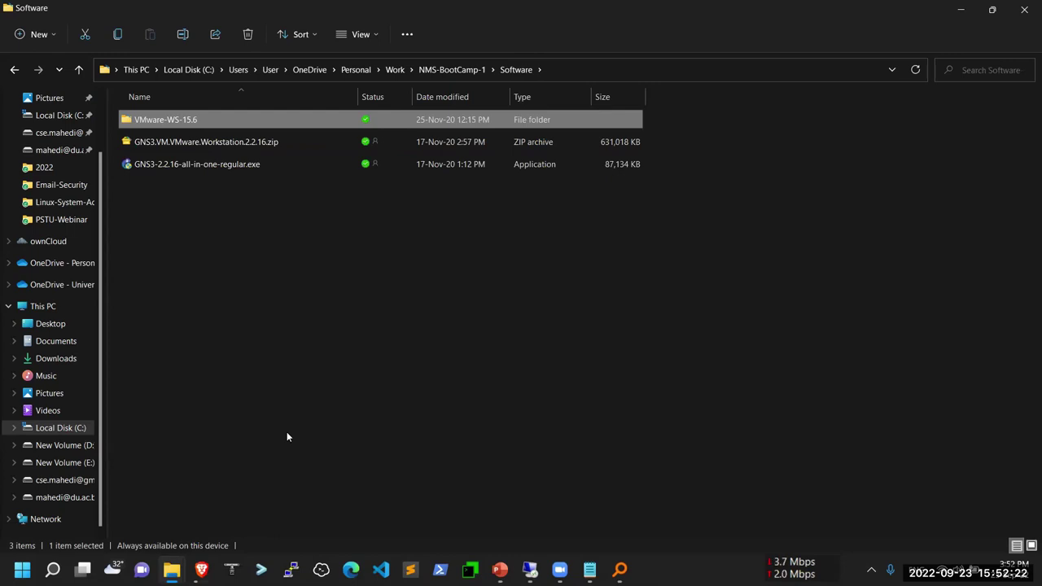
Step: Launch VMware Workstation Pro, view the GNS3-VM-NMS-BTCL virtual machine's summary, and minimize the window
key("super")
type("vm")
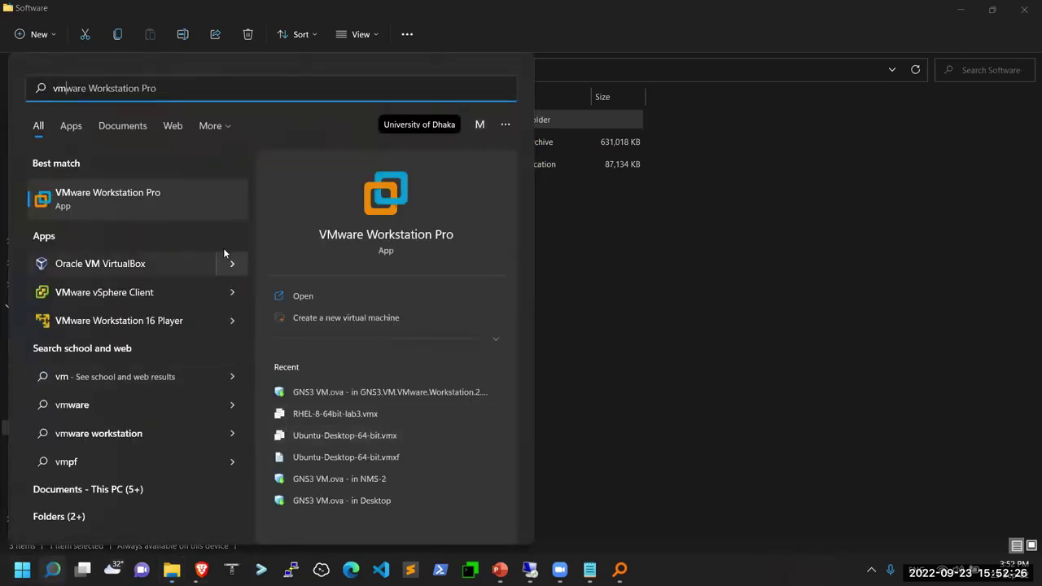
left_click(199, 202)
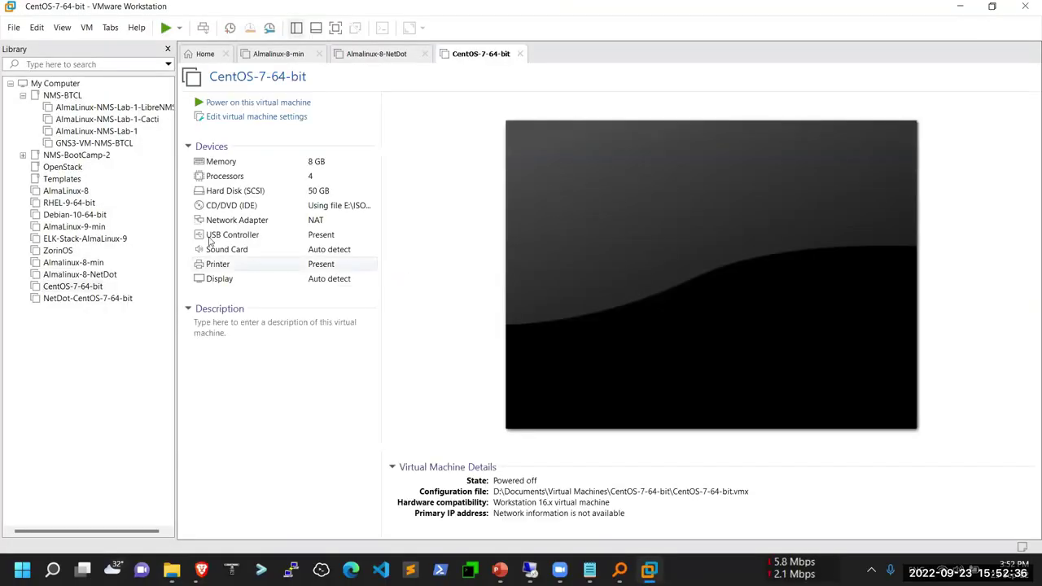
left_click(126, 147)
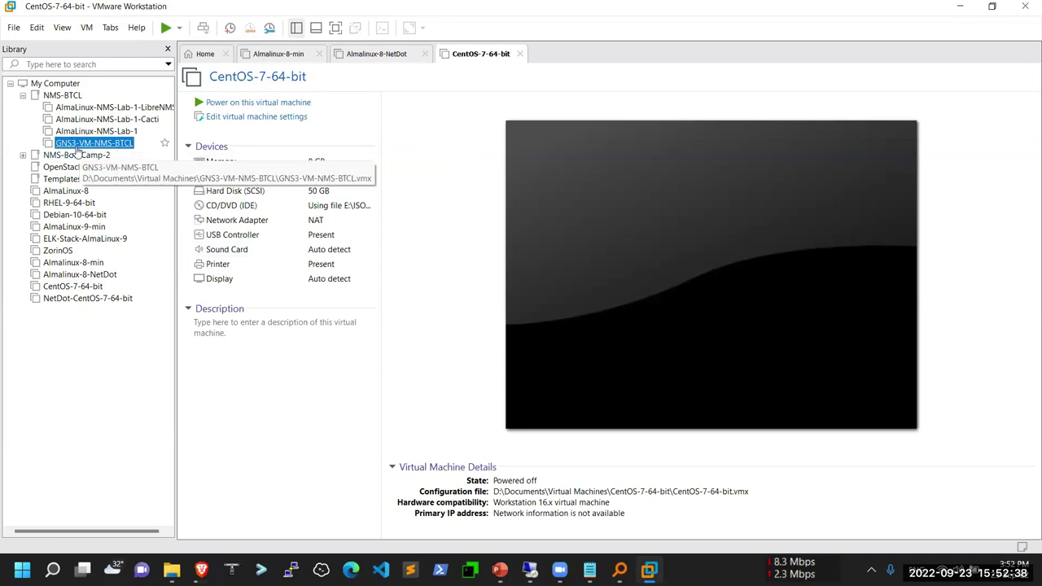
double_click(89, 144)
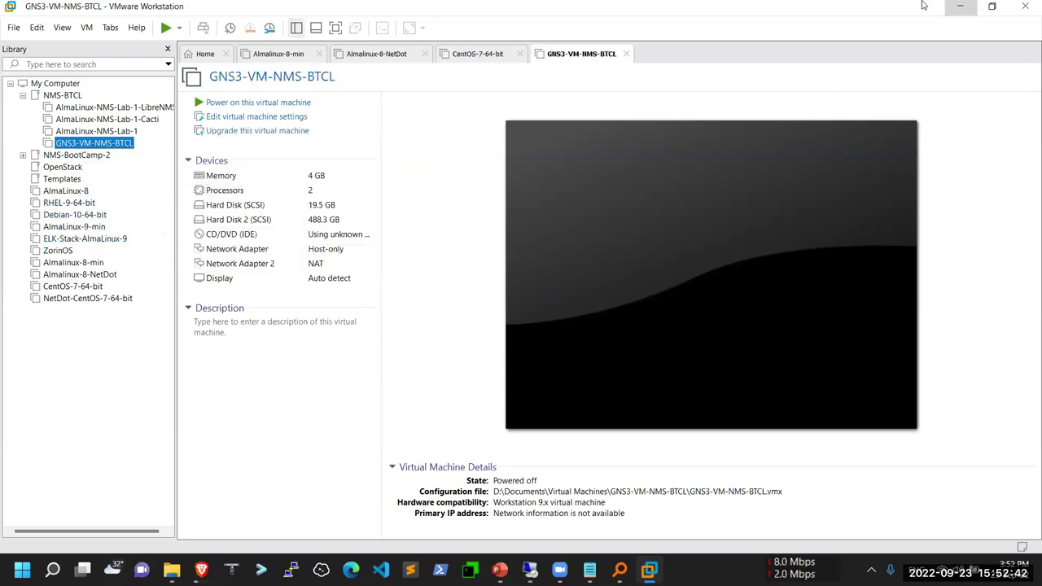
left_click(959, 9)
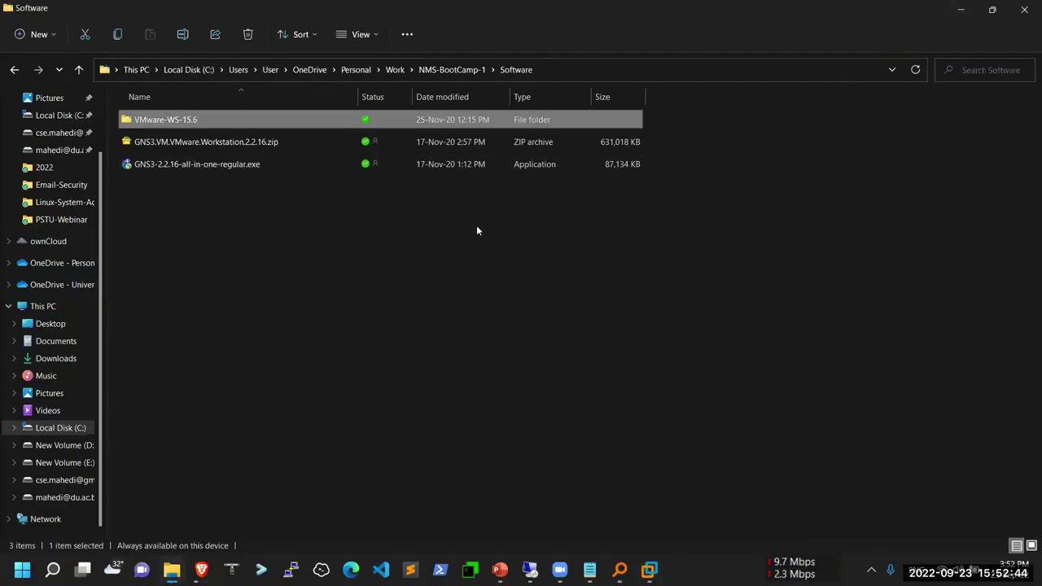
Step: Open Apps & features in Windows Settings and search the installed apps for "gns"
left_click(25, 570)
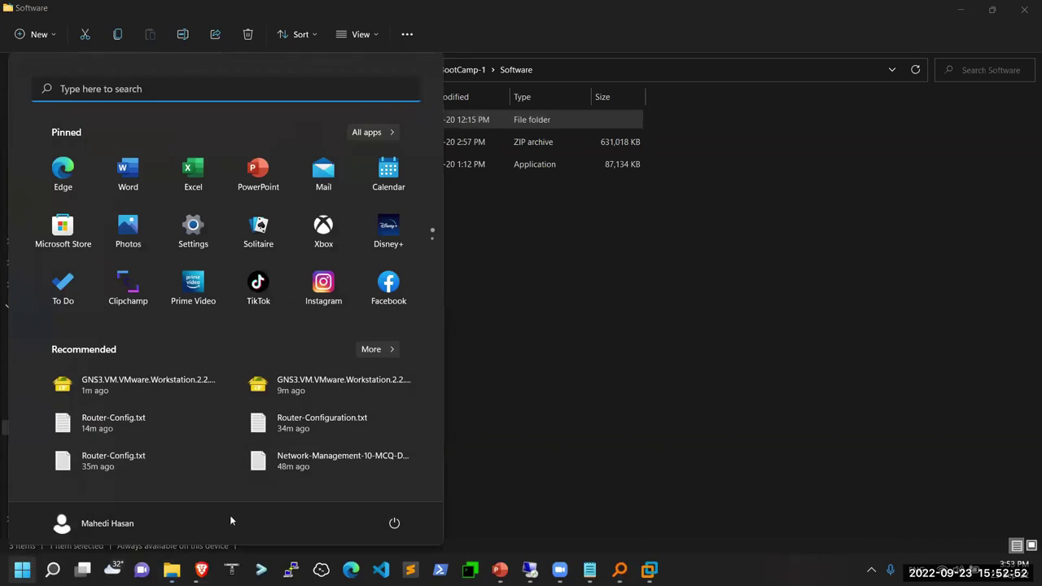
type("se")
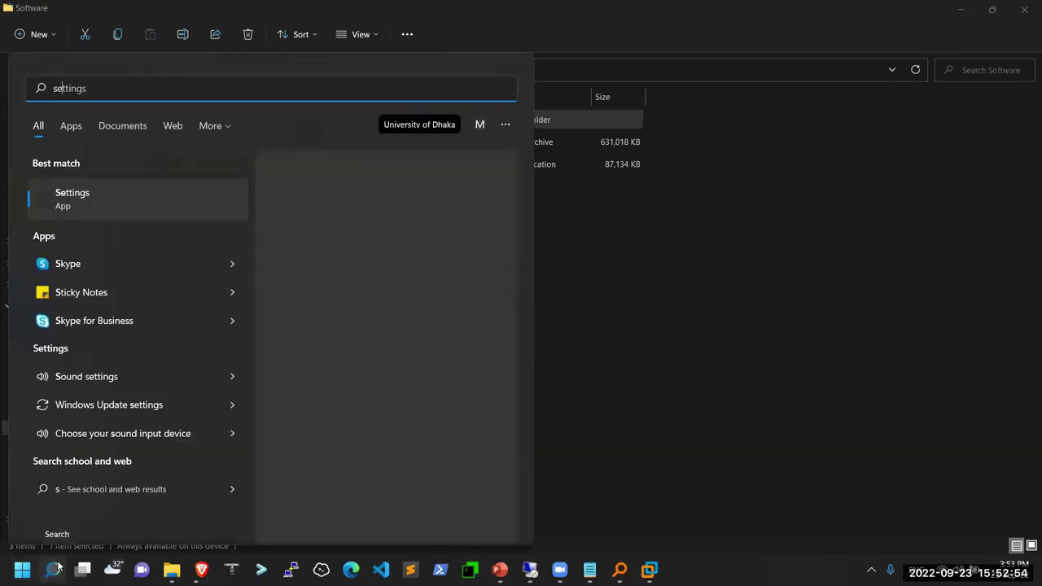
type("tt")
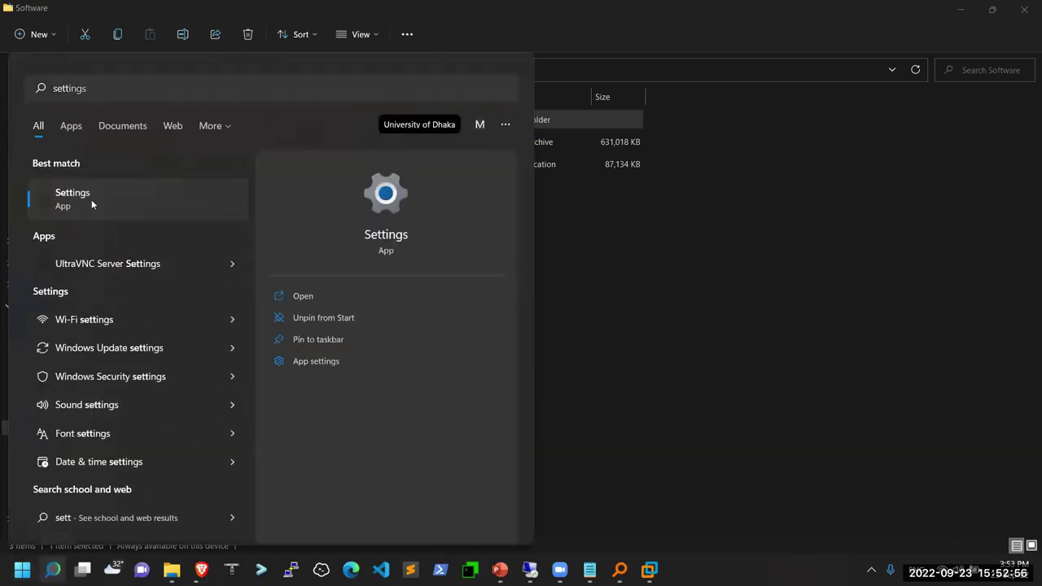
left_click(91, 198)
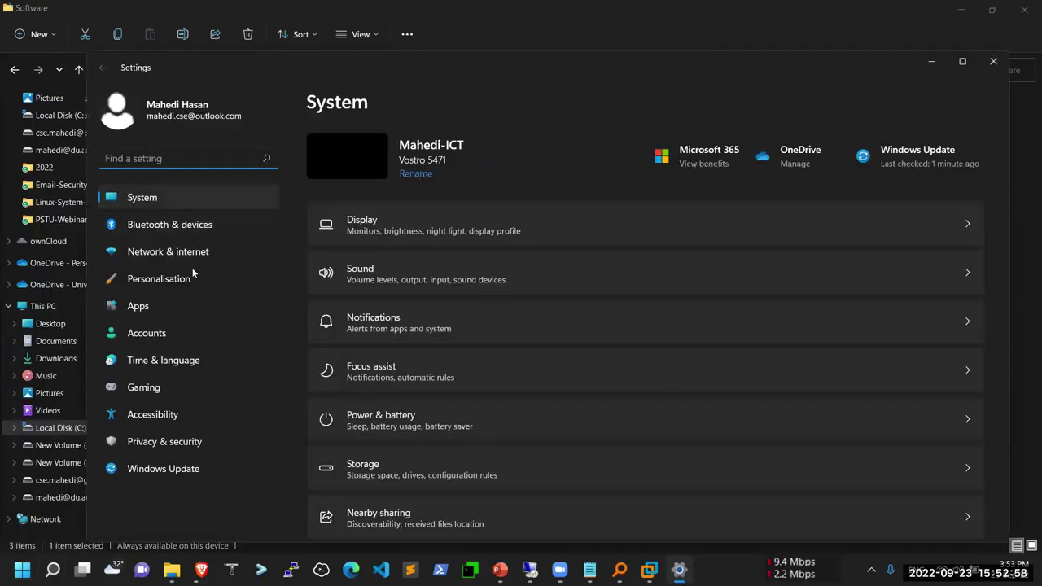
left_click(153, 309)
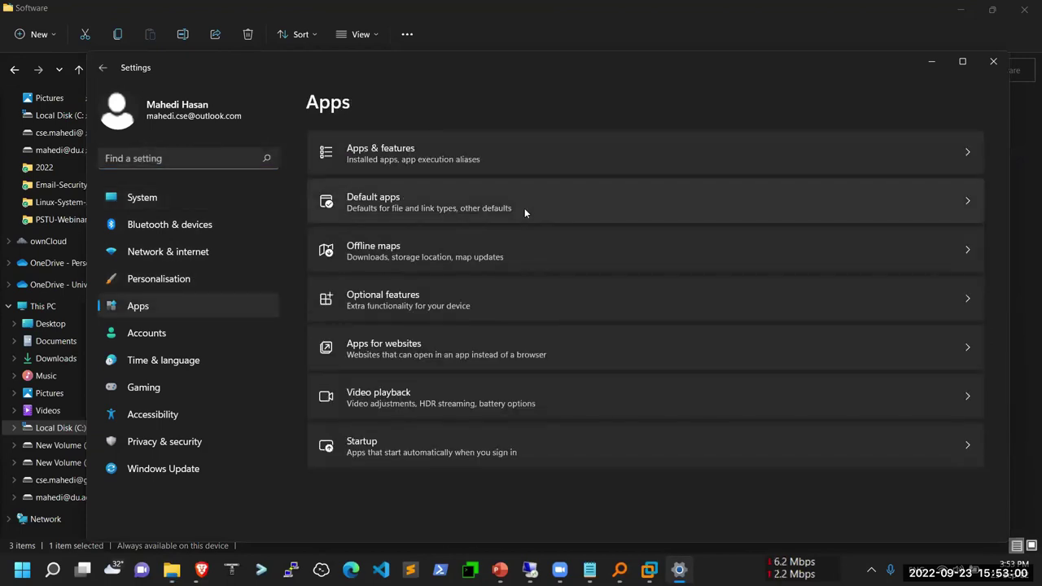
left_click(489, 155)
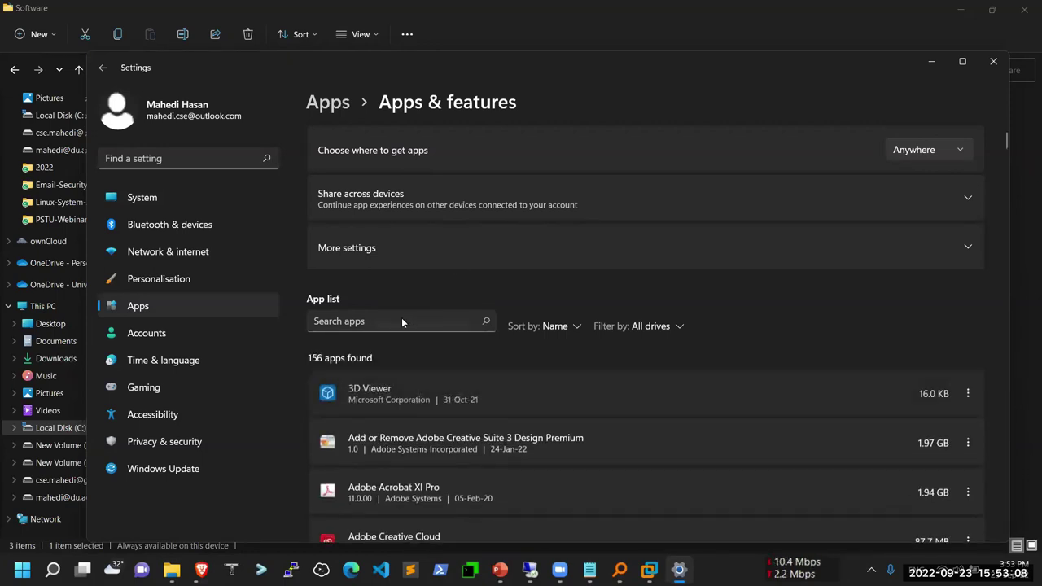
left_click(397, 323)
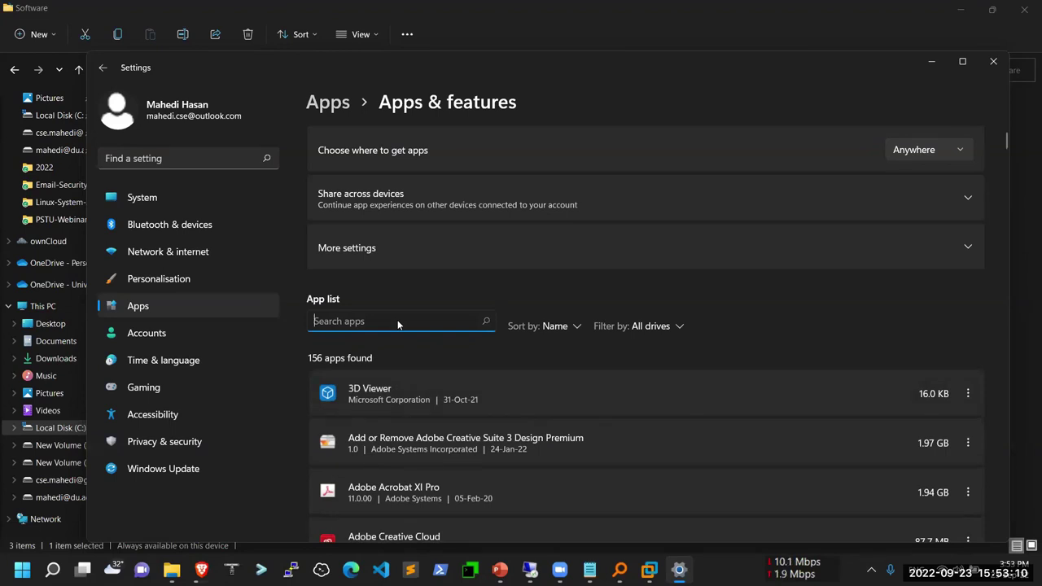
type("g")
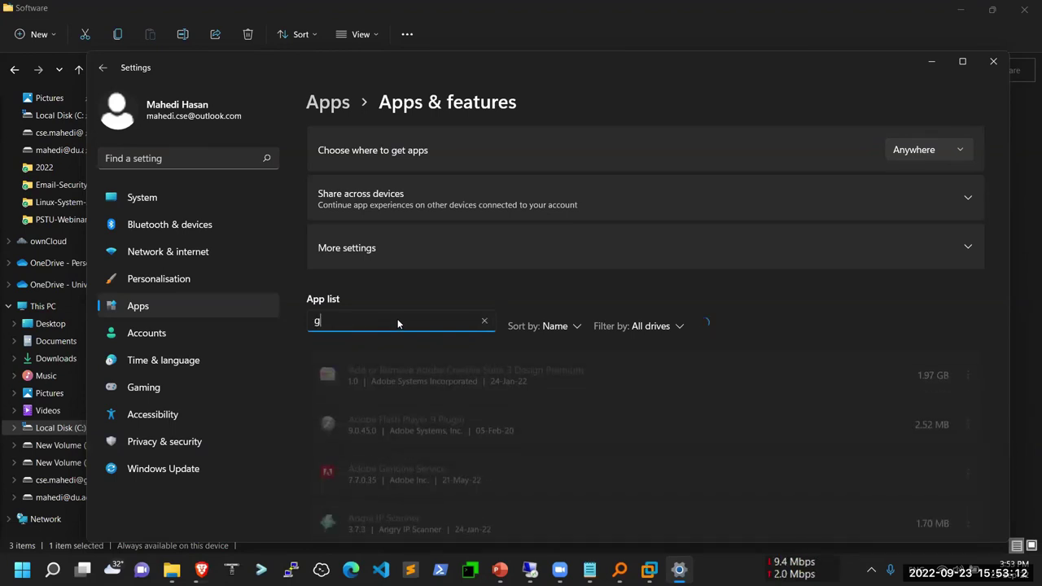
type("ns")
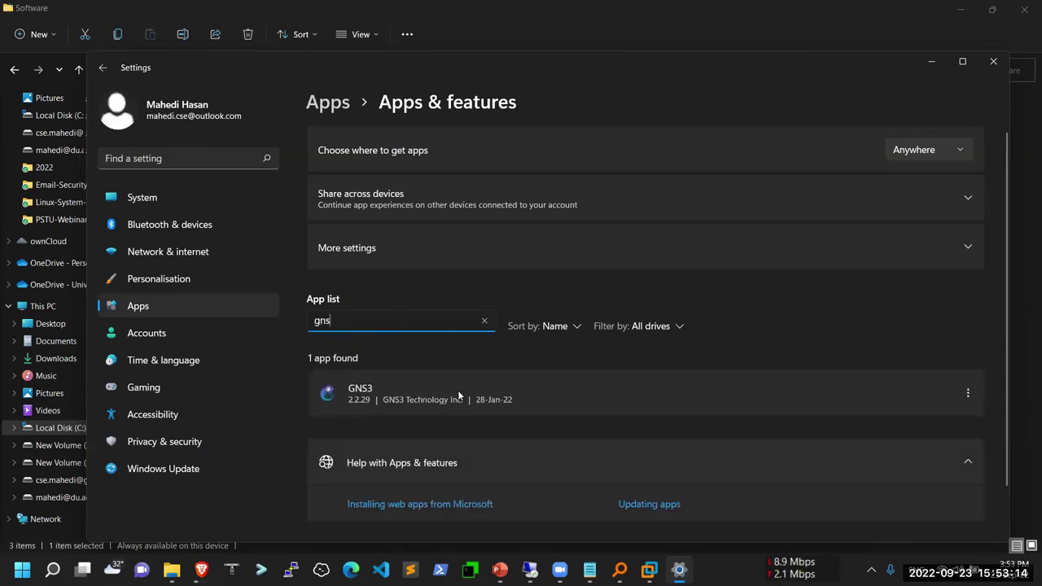
Step: Uninstall GNS3 2.2.29 without keeping its settings, and close the GNS3 farewell page
left_click(968, 394)
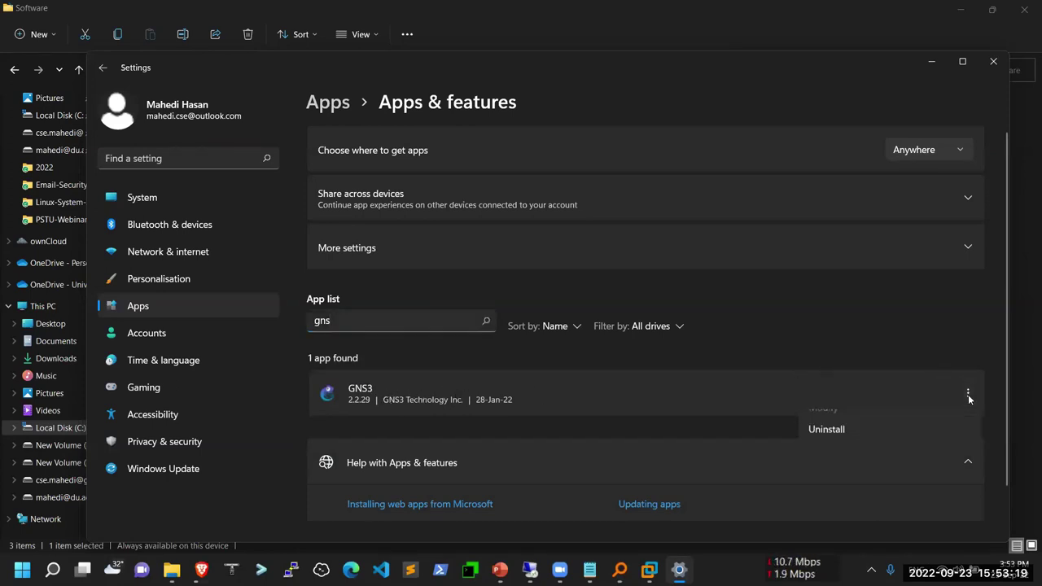
left_click(837, 442)
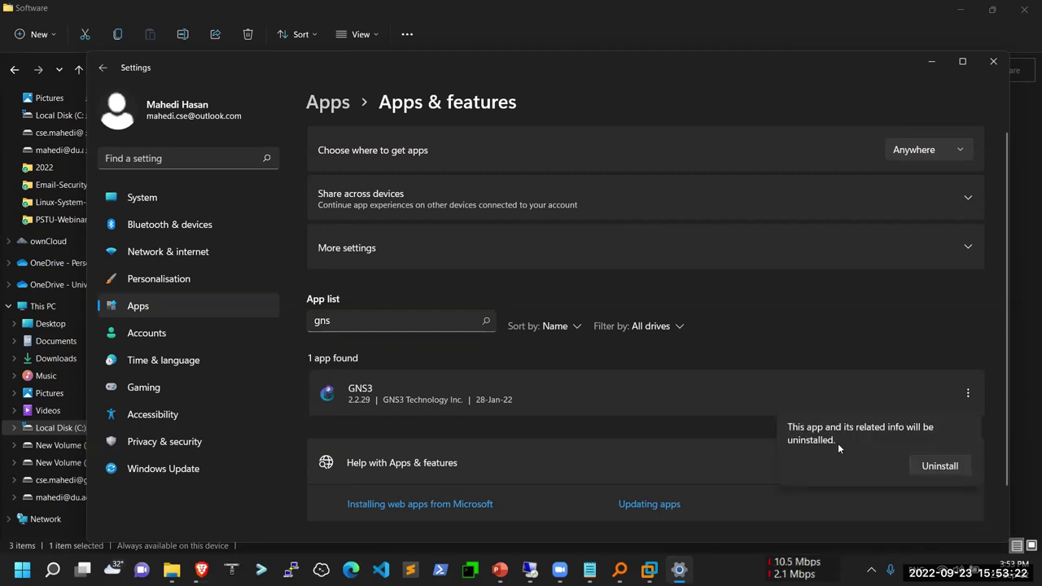
left_click(903, 461)
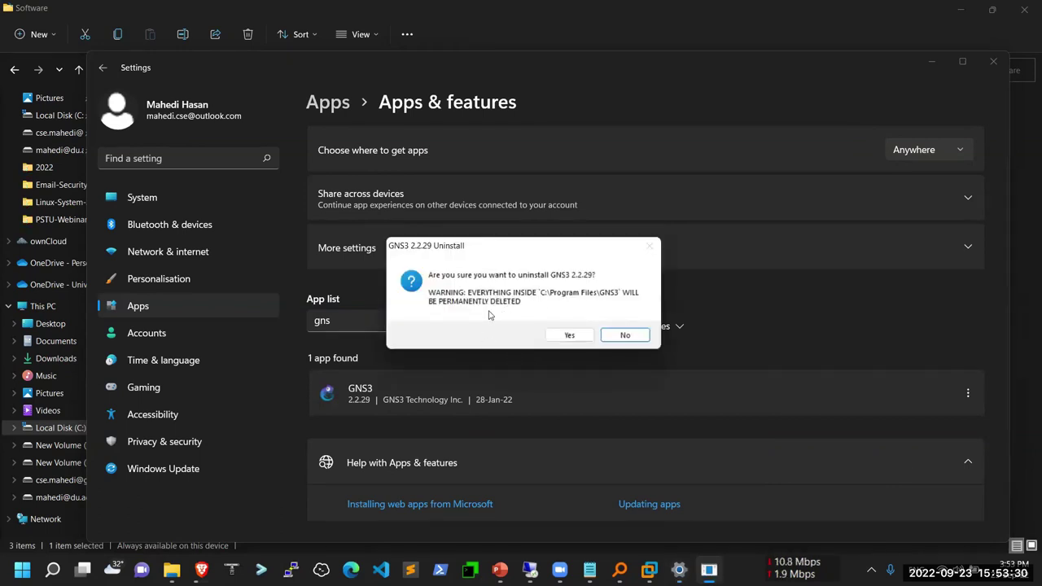
left_click(569, 336)
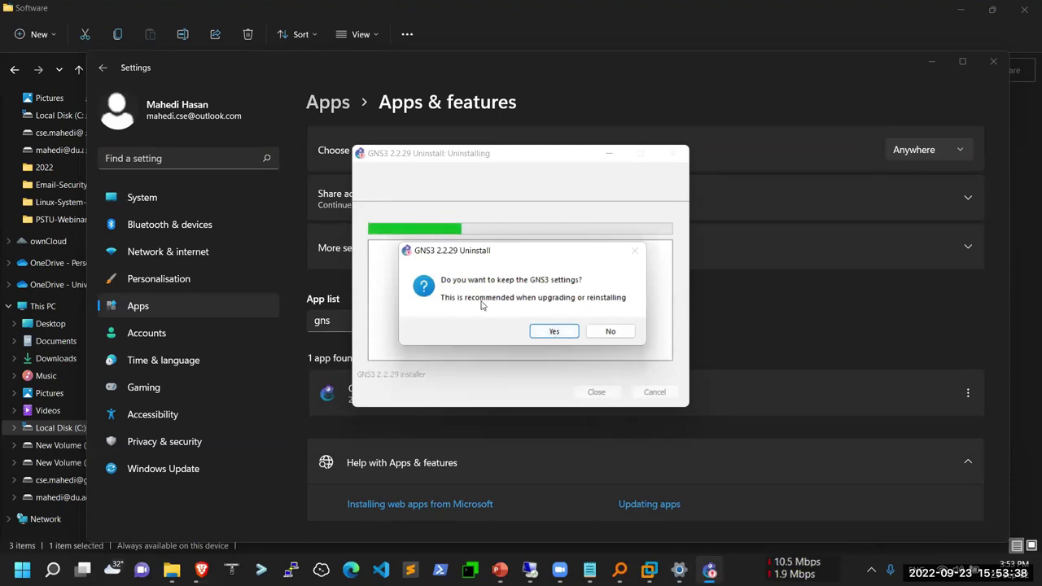
left_click(599, 335)
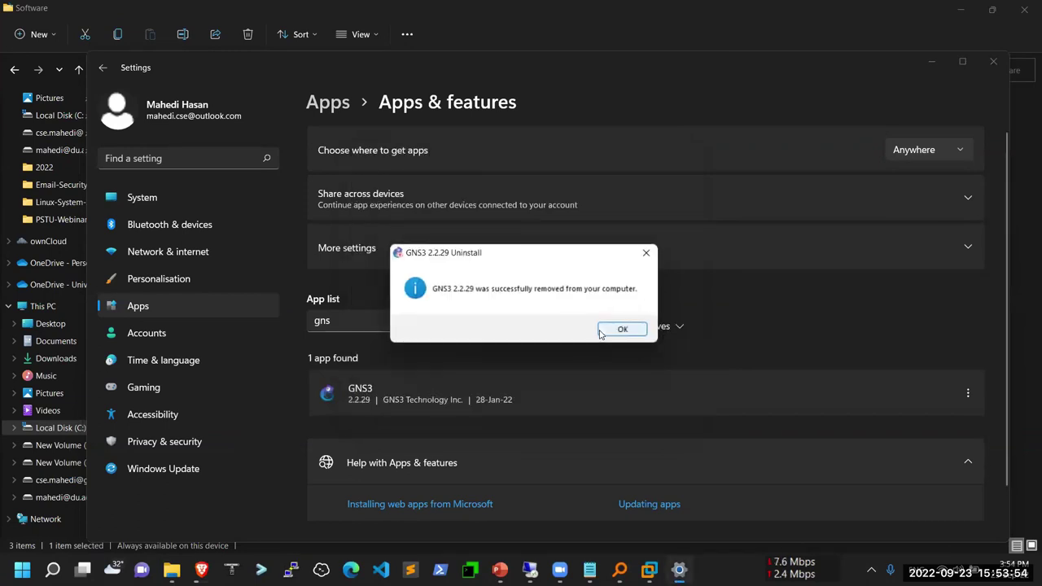
left_click(623, 330)
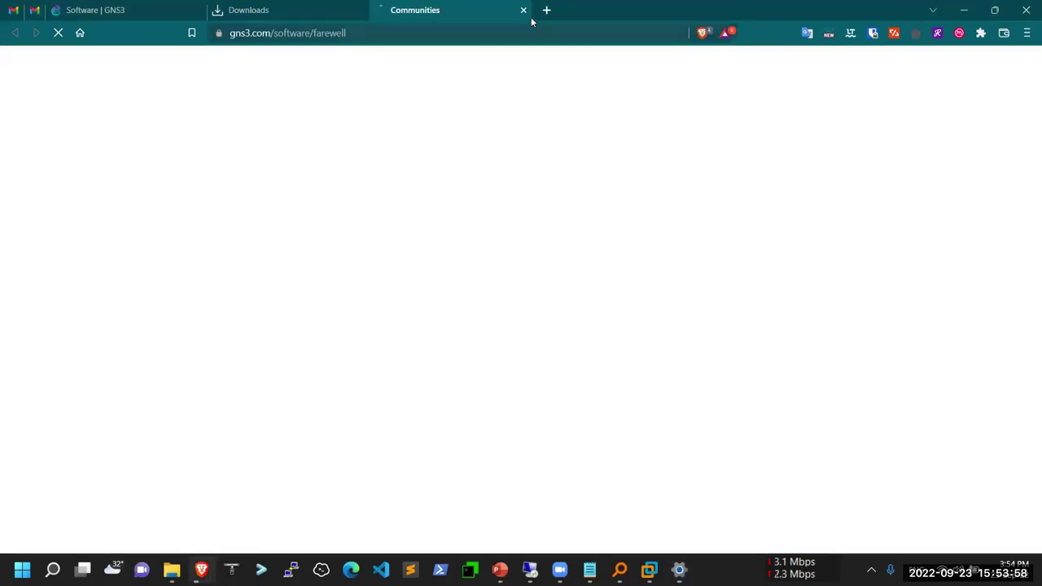
left_click(524, 10)
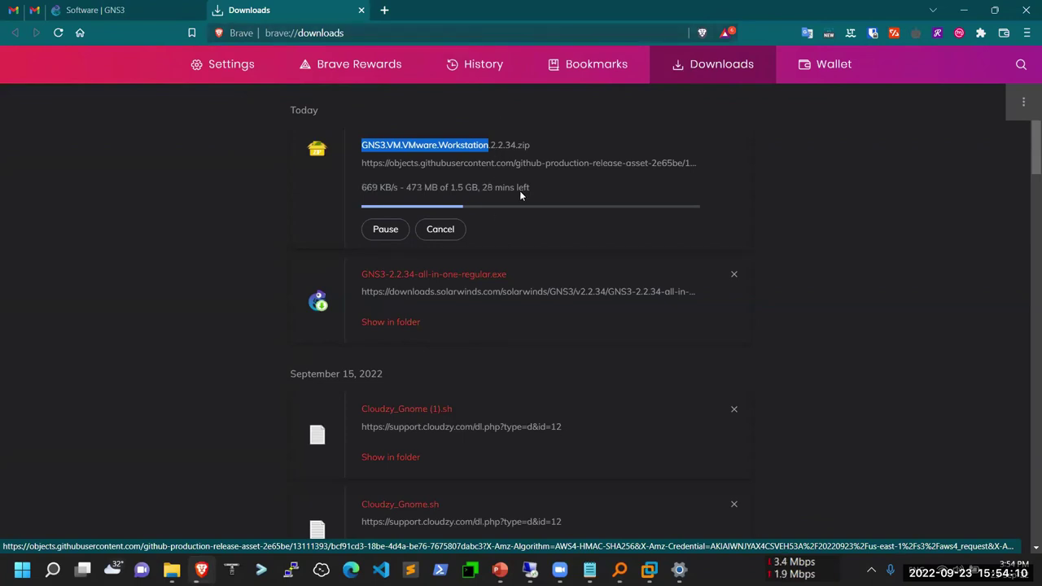
Step: View the GNS3 installation files in the Software folder and return to the Brave downloads list to check the GNS3 VM download
left_click(171, 570)
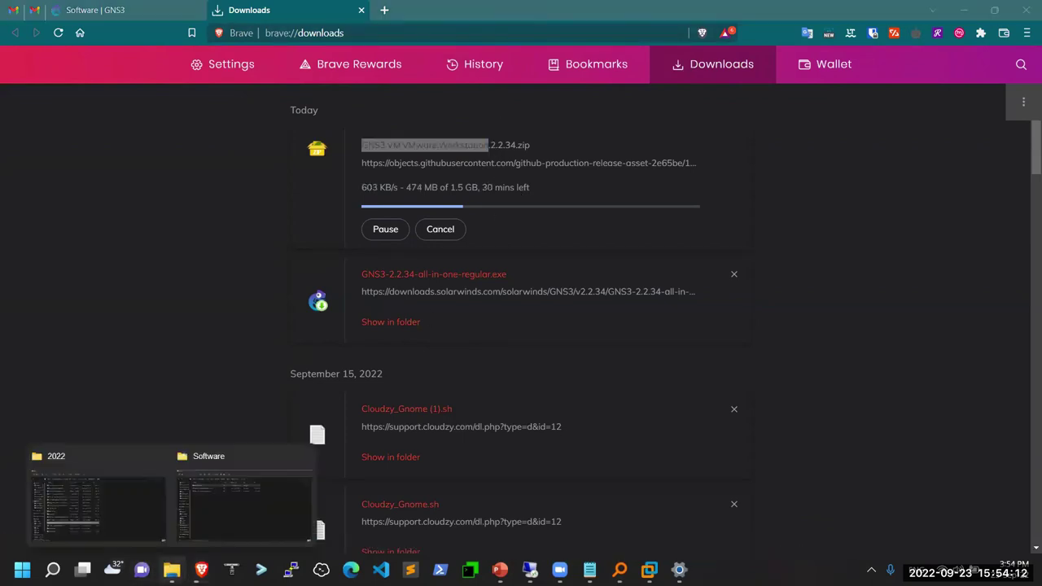
left_click(229, 466)
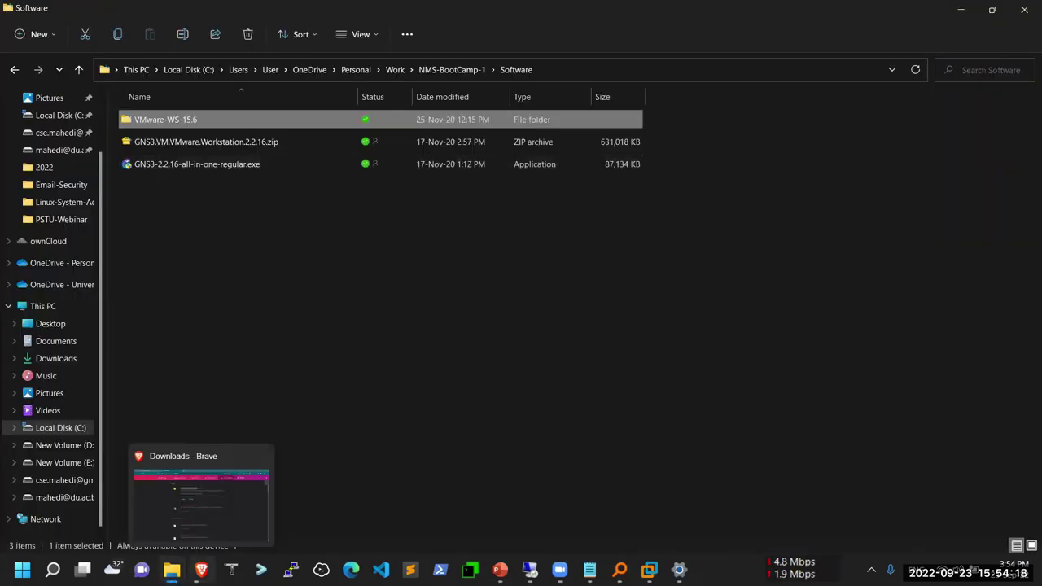
left_click(201, 569)
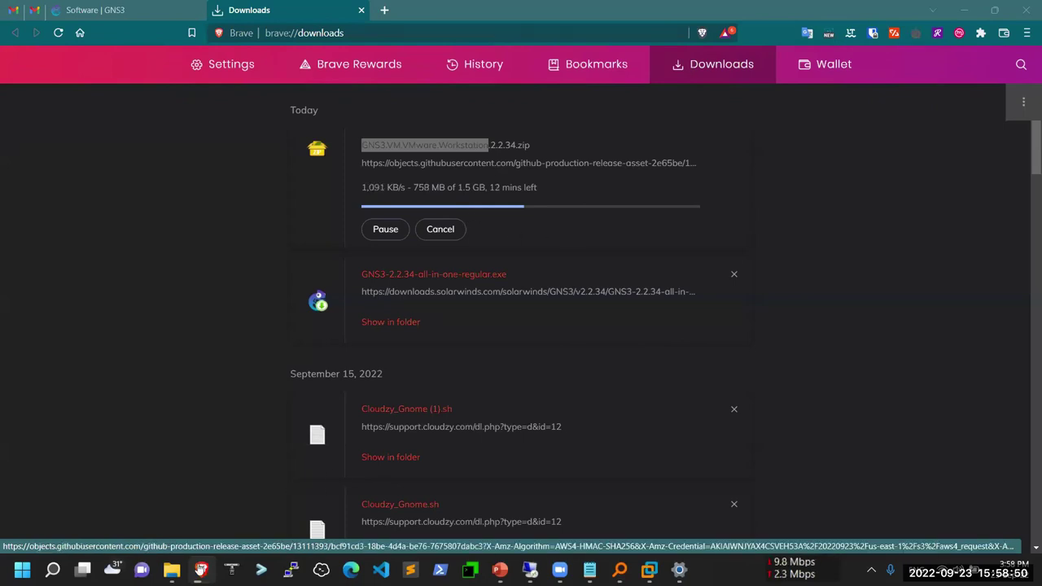
Step: Run GNS3-2.2.16-all-in-one-regular.exe from the Software folder, accept the license agreement, and keep GNS3 as the Start Menu folder
mouse_move(172, 570)
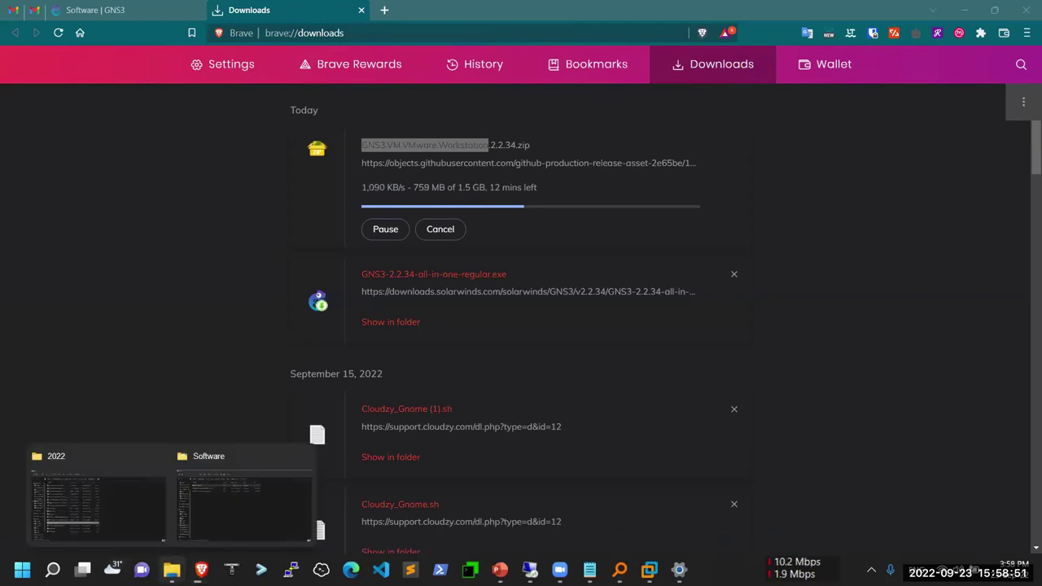
left_click(234, 516)
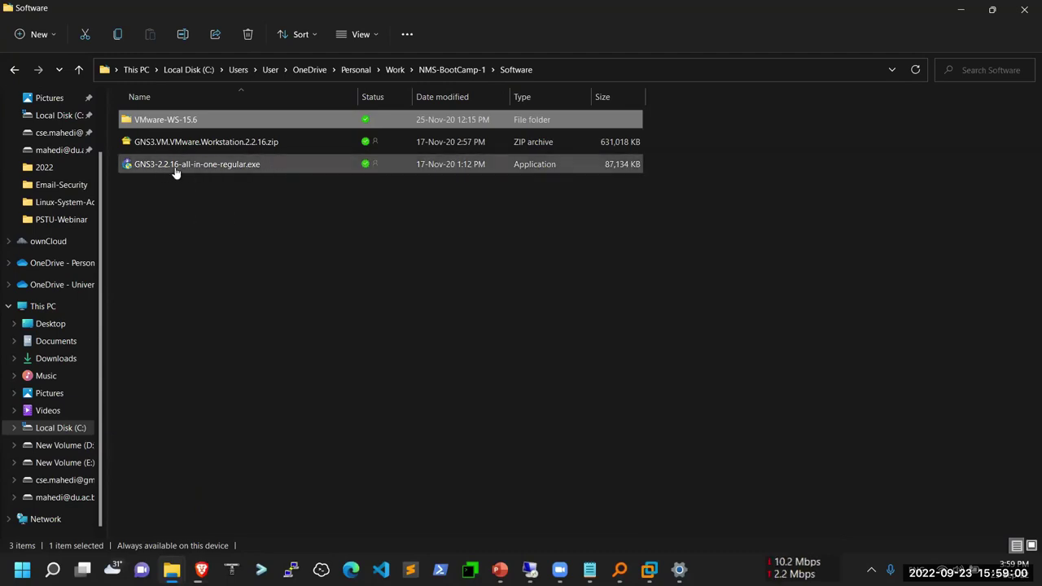
double_click(215, 167)
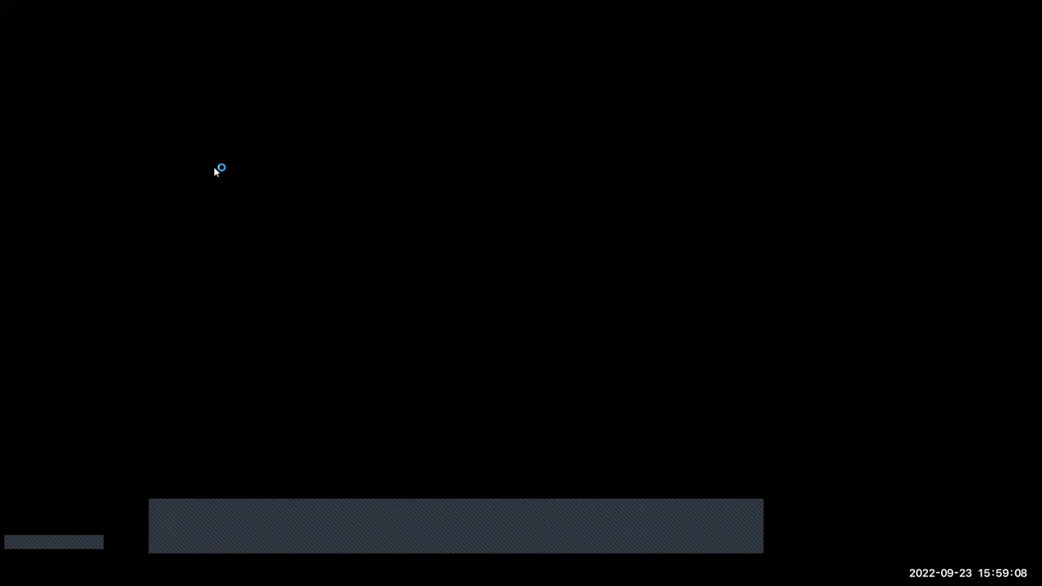
left_click(448, 399)
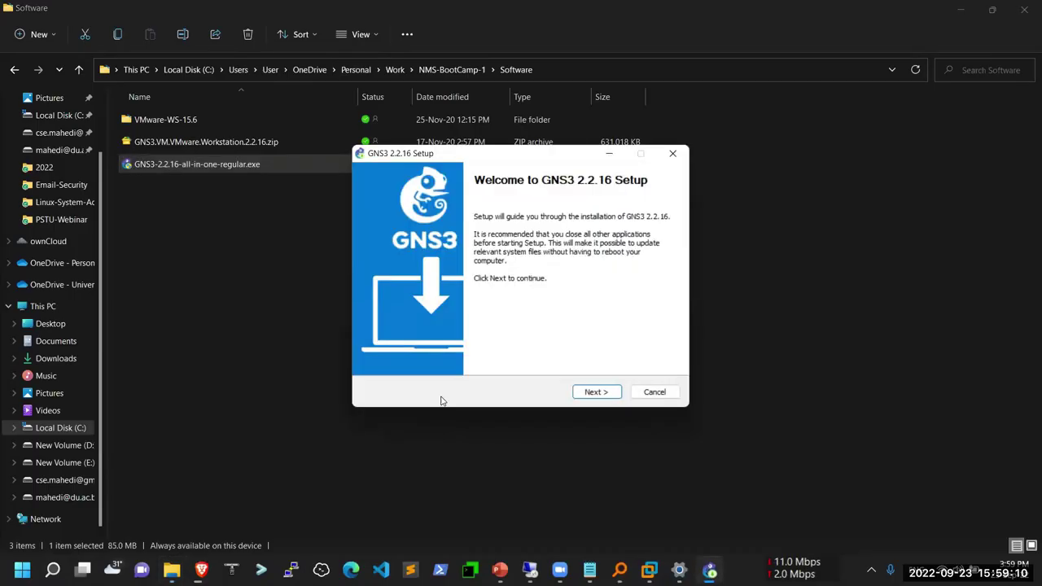
left_click(597, 392)
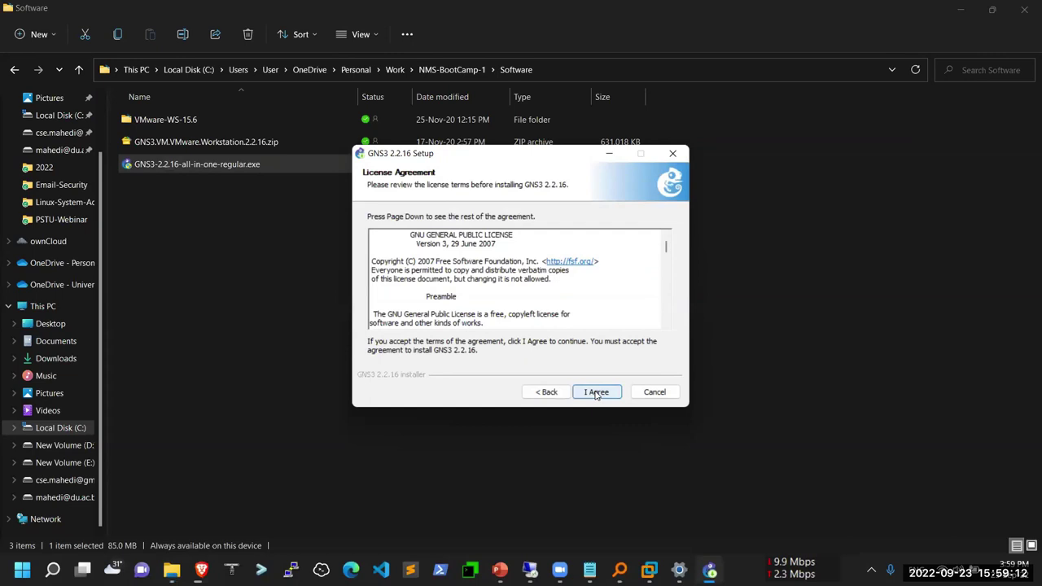
left_click(597, 392)
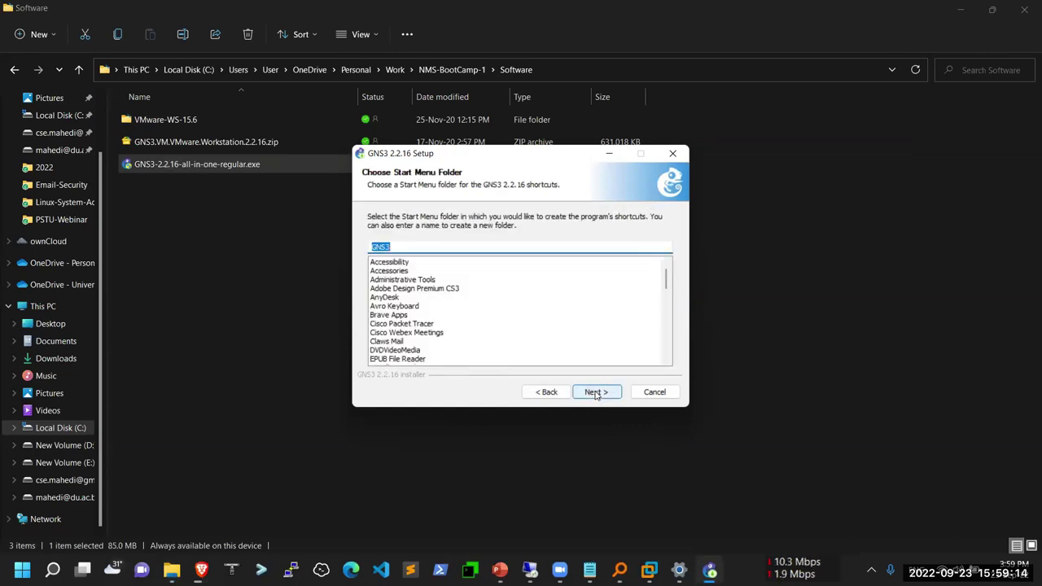
left_click(597, 393)
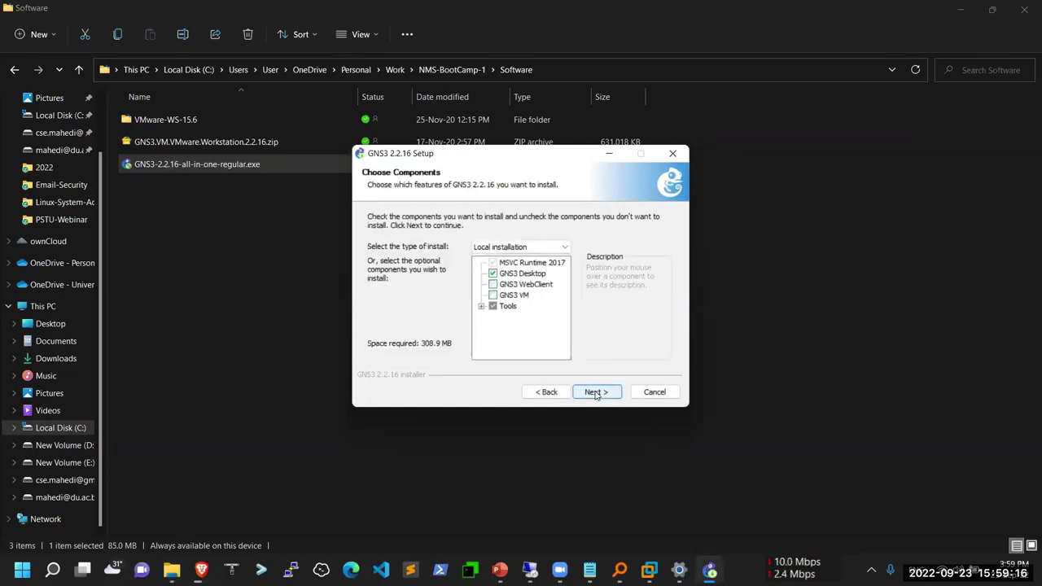
Step: Review the tools to install and accept the Local installation components, leaving GNS3 VM deselected
left_click(493, 297)
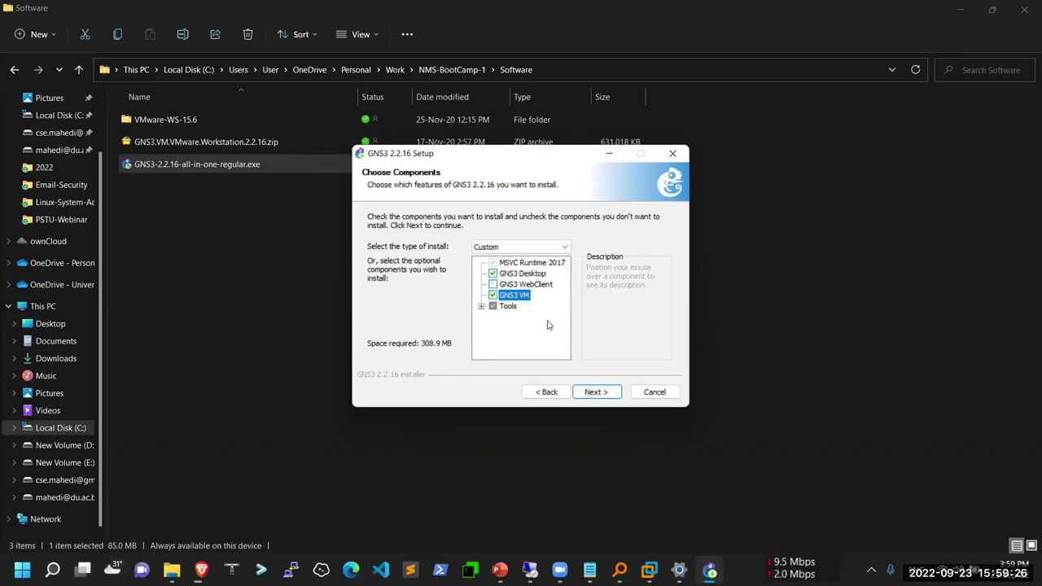
left_click(493, 296)
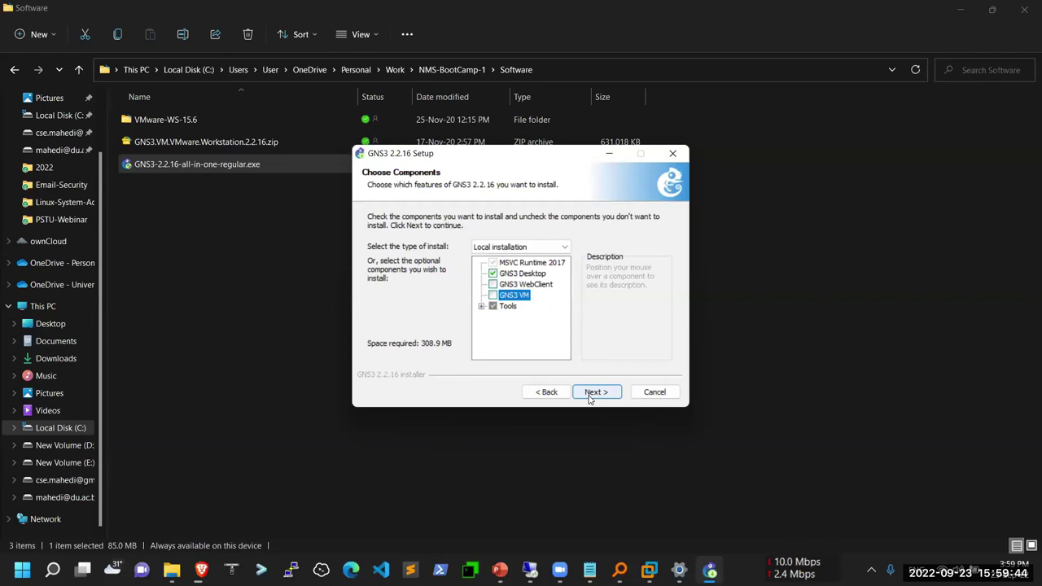
left_click(481, 307)
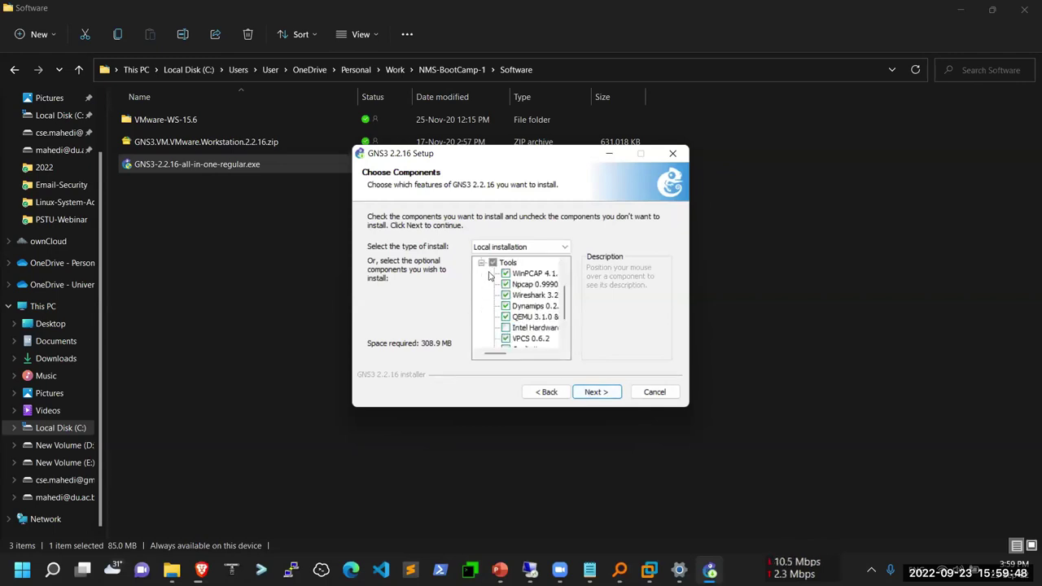
scroll(530, 292, "down", 2)
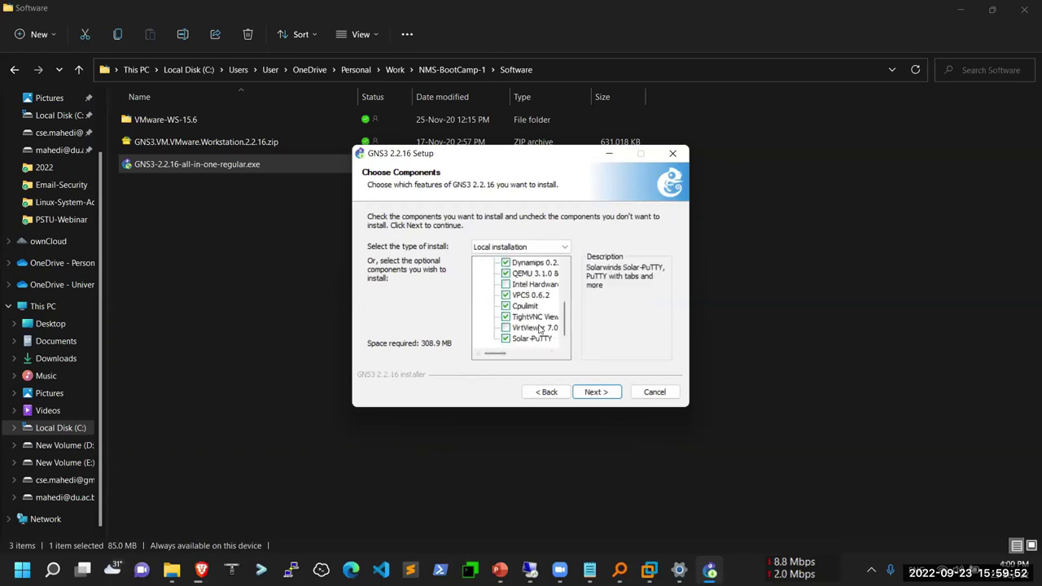
scroll(525, 286, "up", 4)
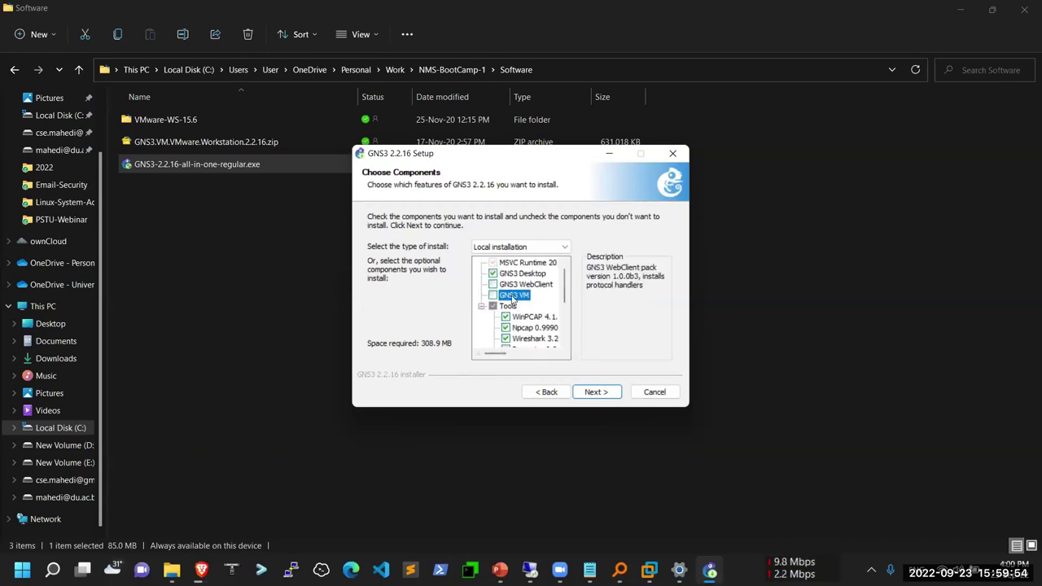
left_click(595, 392)
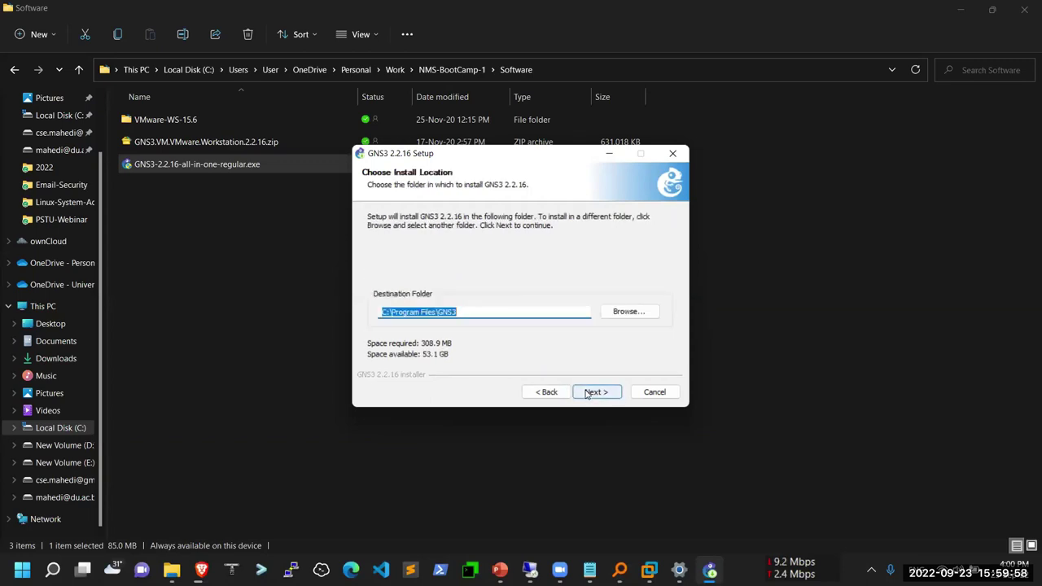
Step: Install GNS3 in C:\Program Files\GNS3, dismissing the WinPcap notice and declining to replace the existing Npcap with version 0.9990
left_click(596, 392)
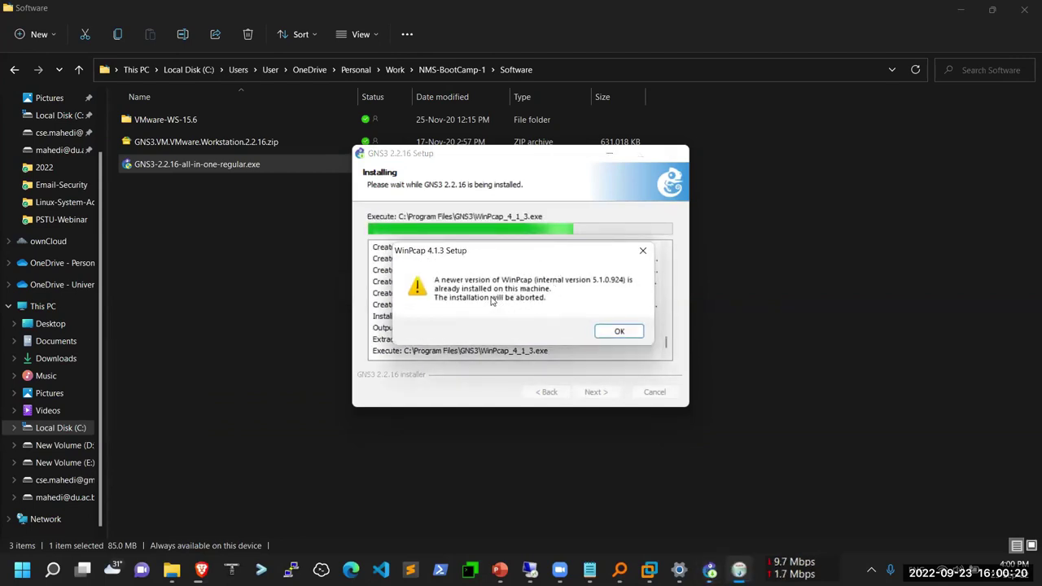
left_click(601, 332)
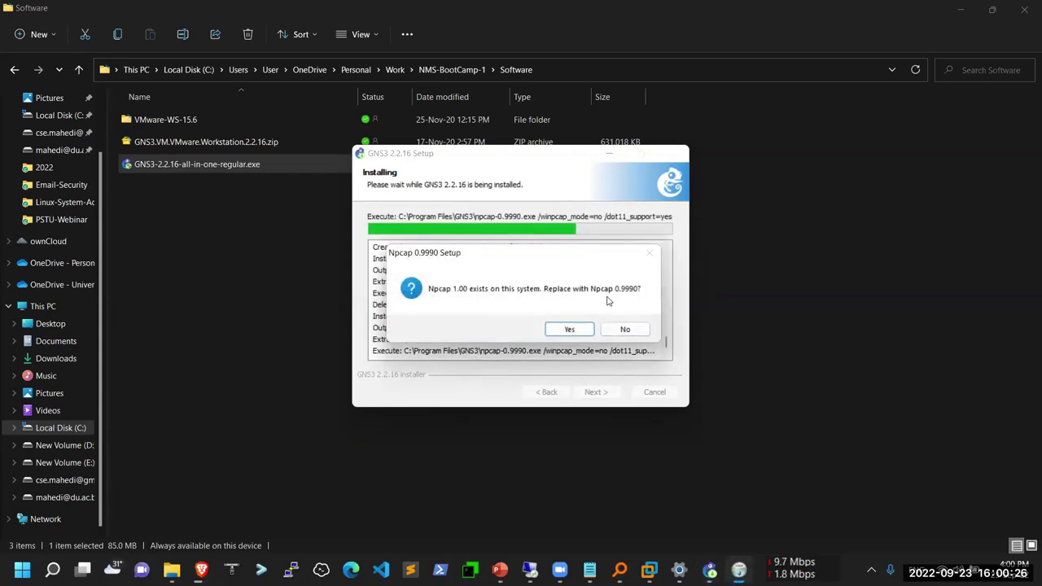
left_click(614, 330)
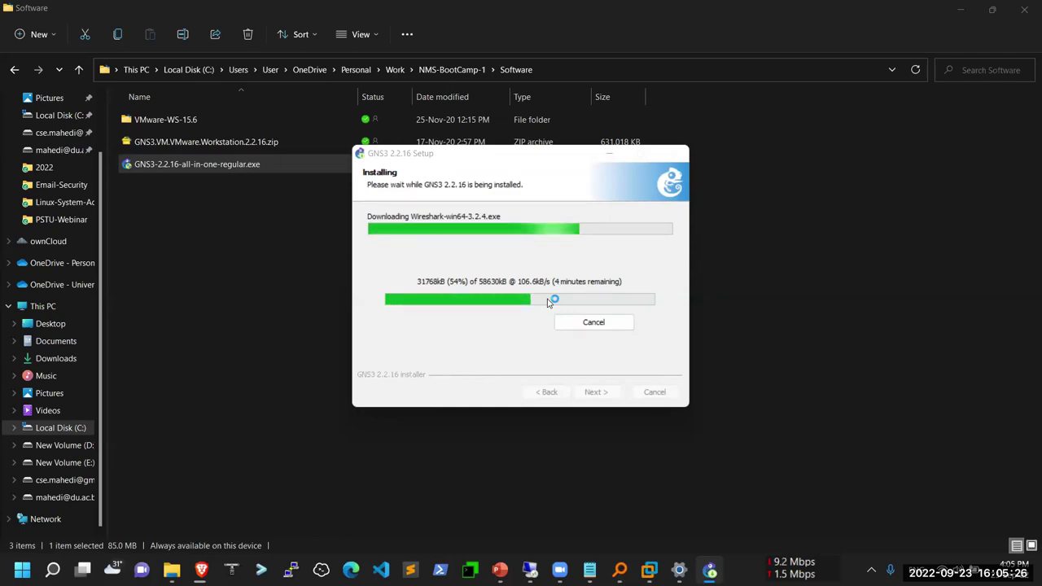
Step: Pause the GNS3.VM.VMware.Workstation.2.2.34.zip download in Brave while the GNS3 setup downloads Wireshark, and resume it once Wireshark is installing
mouse_move(201, 569)
left_click(202, 498)
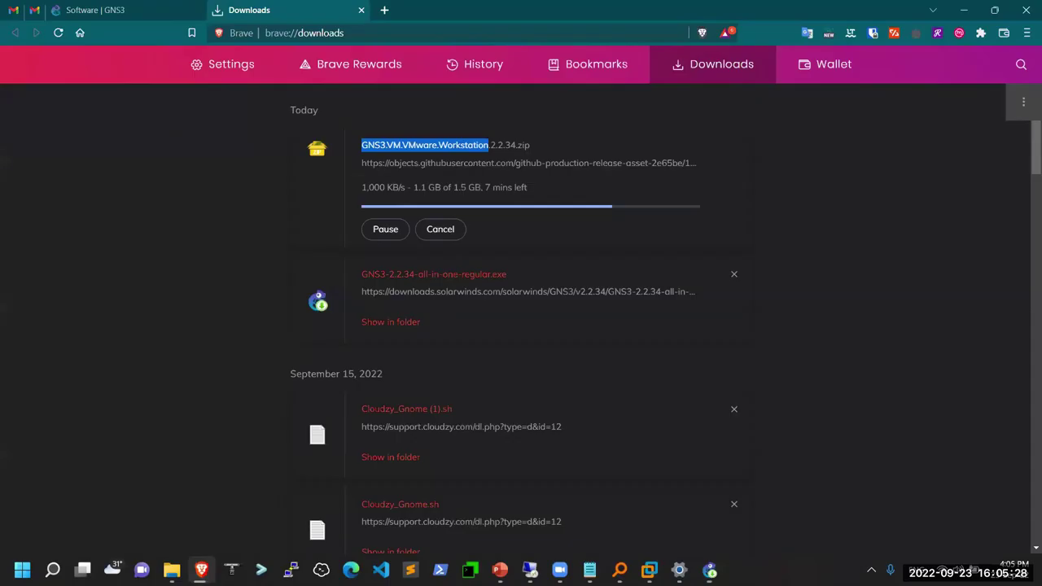
left_click(386, 231)
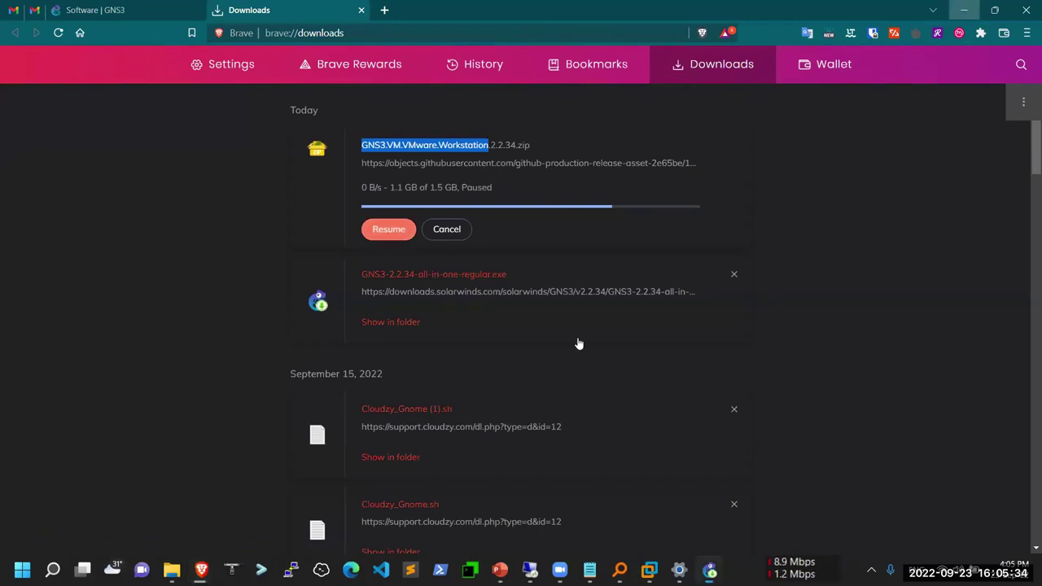
key("alt+Tab")
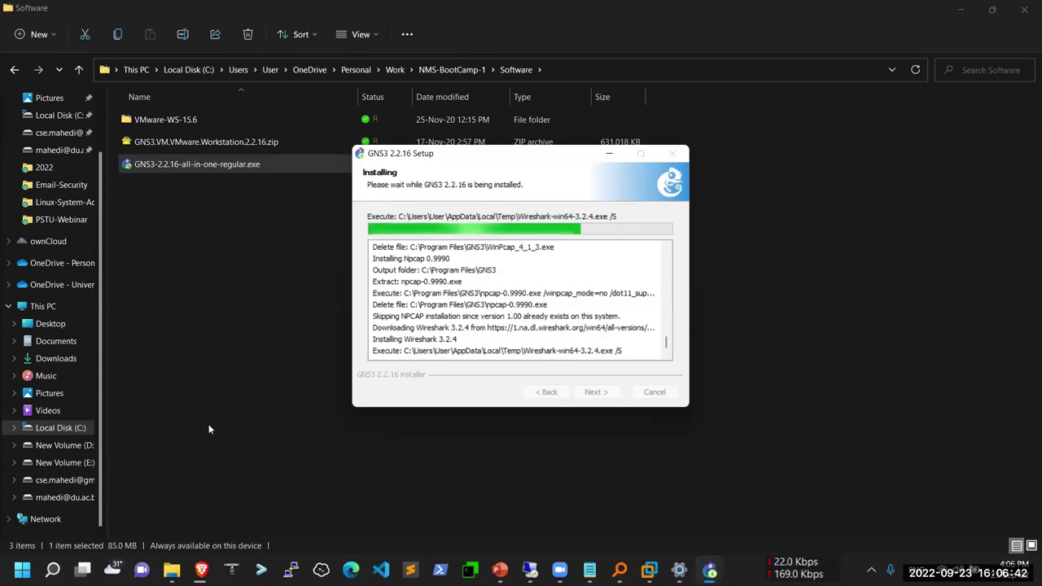
left_click(205, 570)
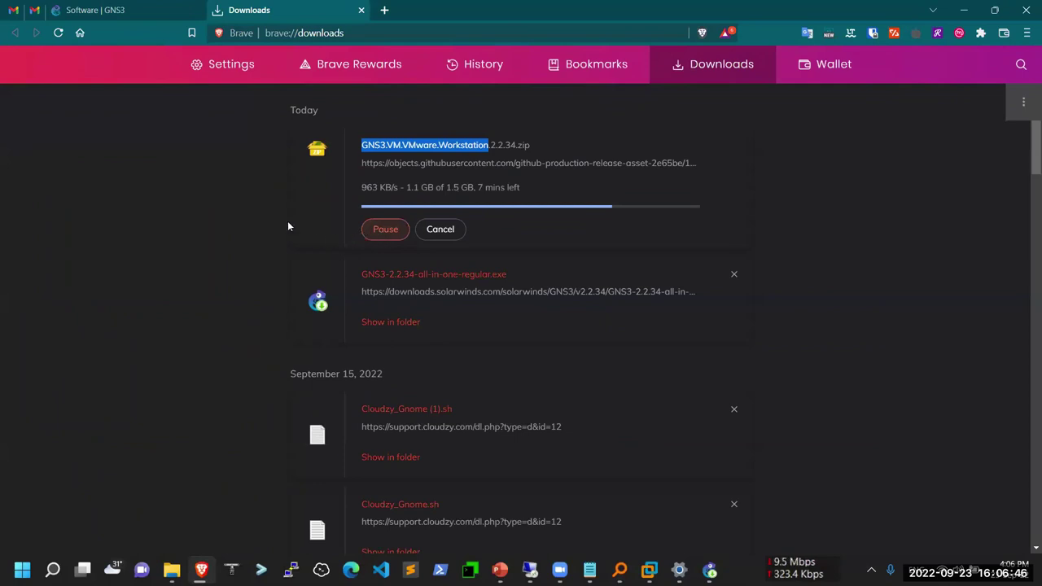
left_click(965, 14)
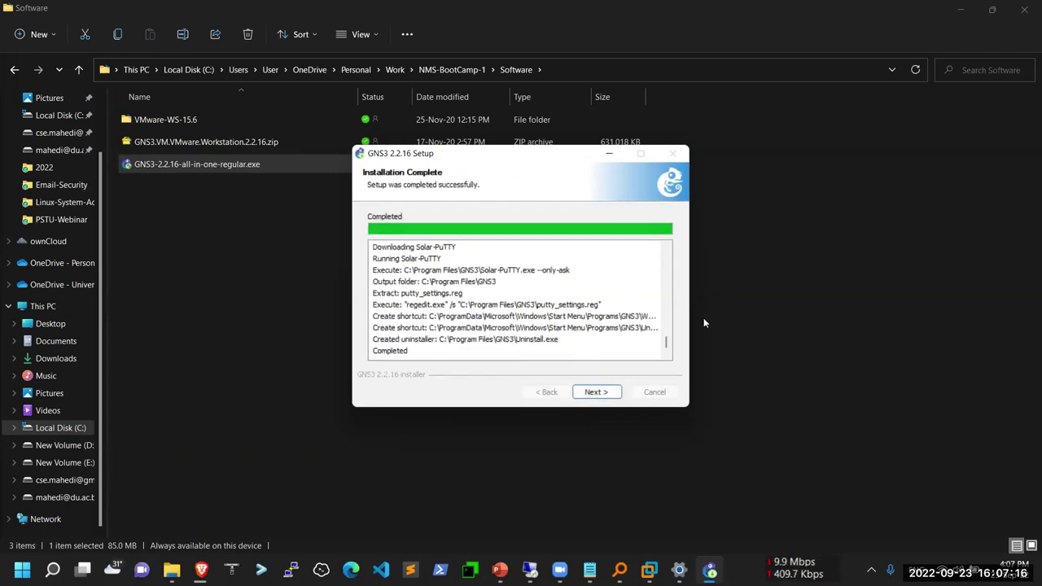
Step: Finish the GNS3 2.2.16 setup without the Solarwinds toolset license or starting GNS3, and minimize the thank-you page
left_click(597, 392)
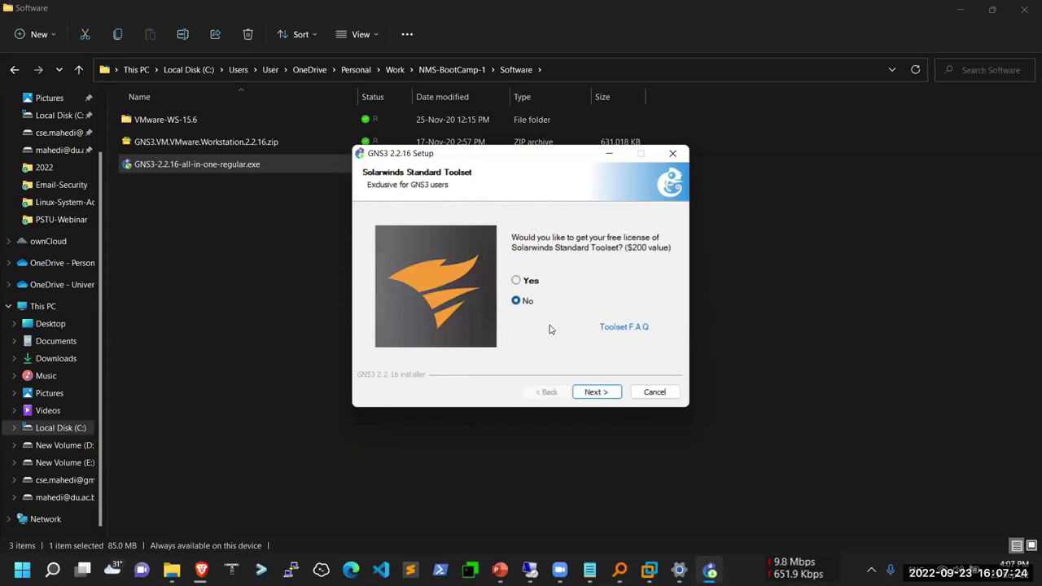
left_click(596, 392)
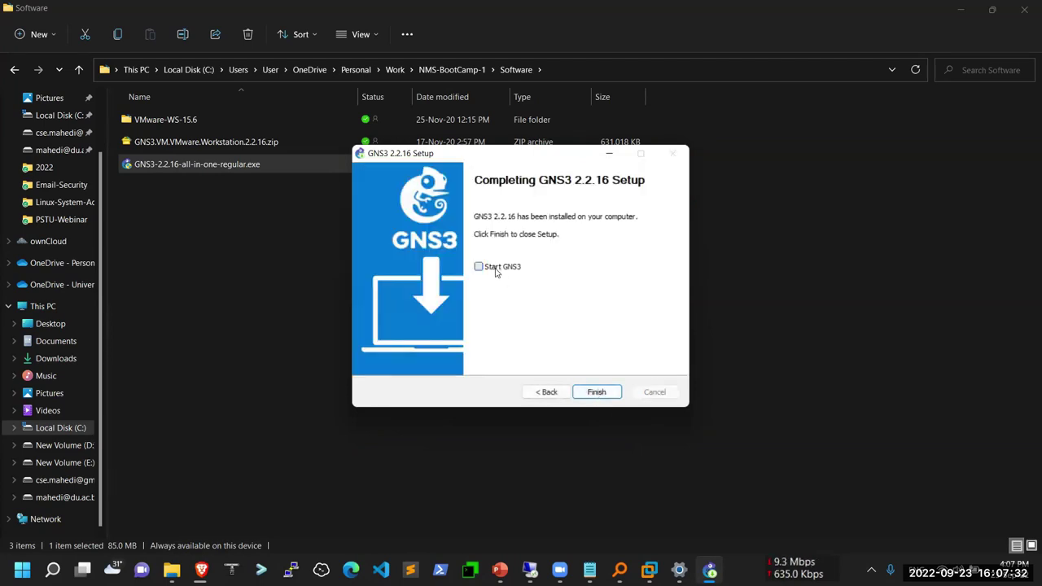
left_click(597, 392)
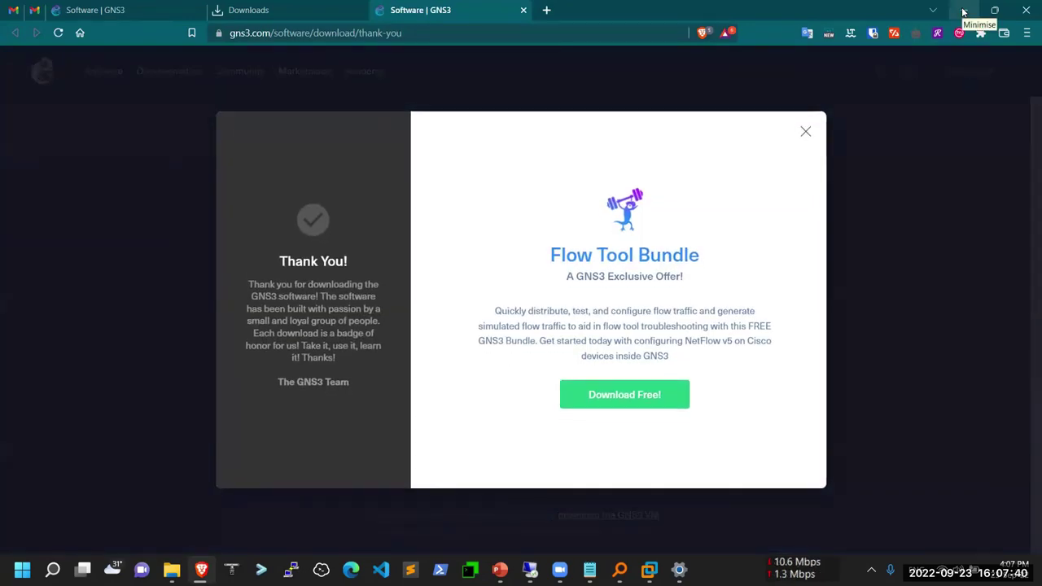
left_click(964, 12)
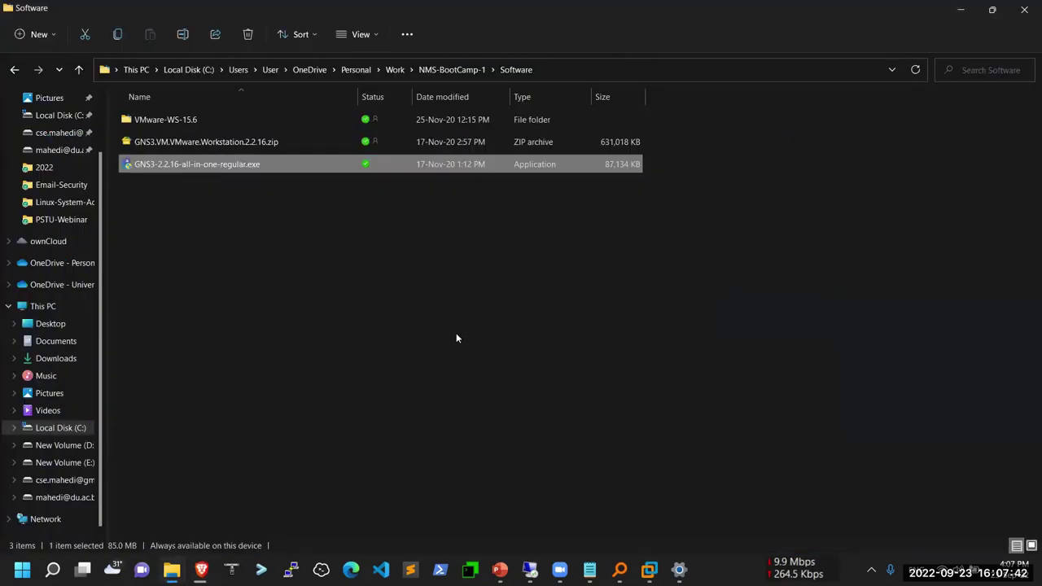
Step: Check the progress of the GNS3 VM download in Brave and minimize the browser
left_click(201, 569)
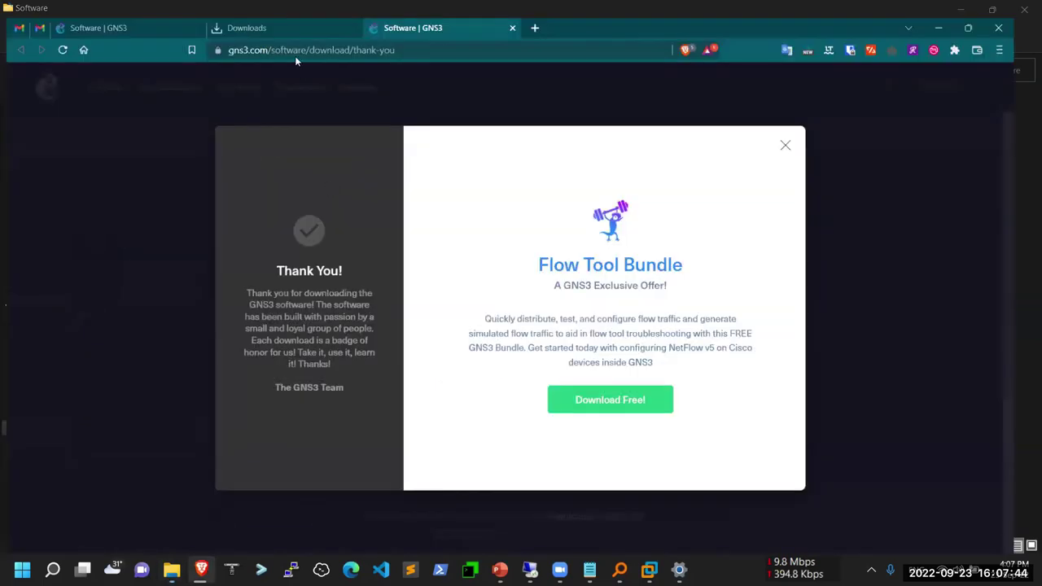
left_click(281, 11)
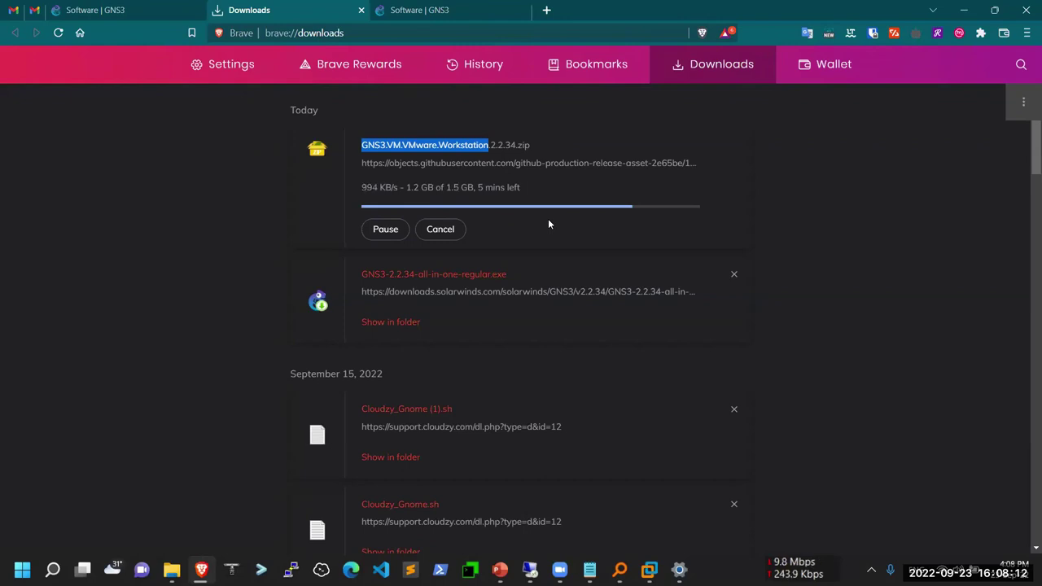
left_click(962, 12)
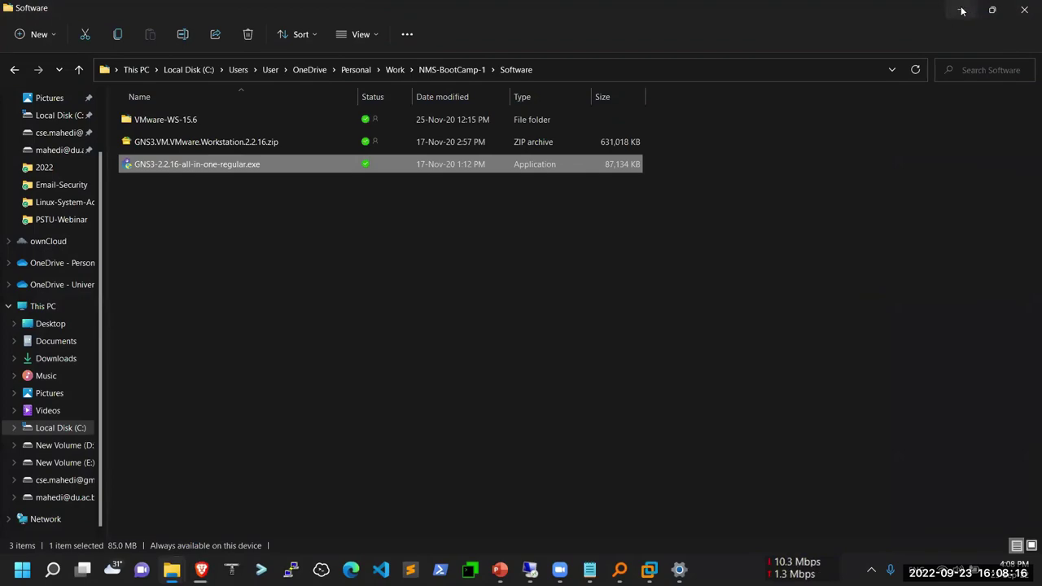
Step: Launch the GNS3-2.2.34 all-in-one installer from the desktop and agree to uninstall GNS3 2.2.16 first
left_click(961, 11)
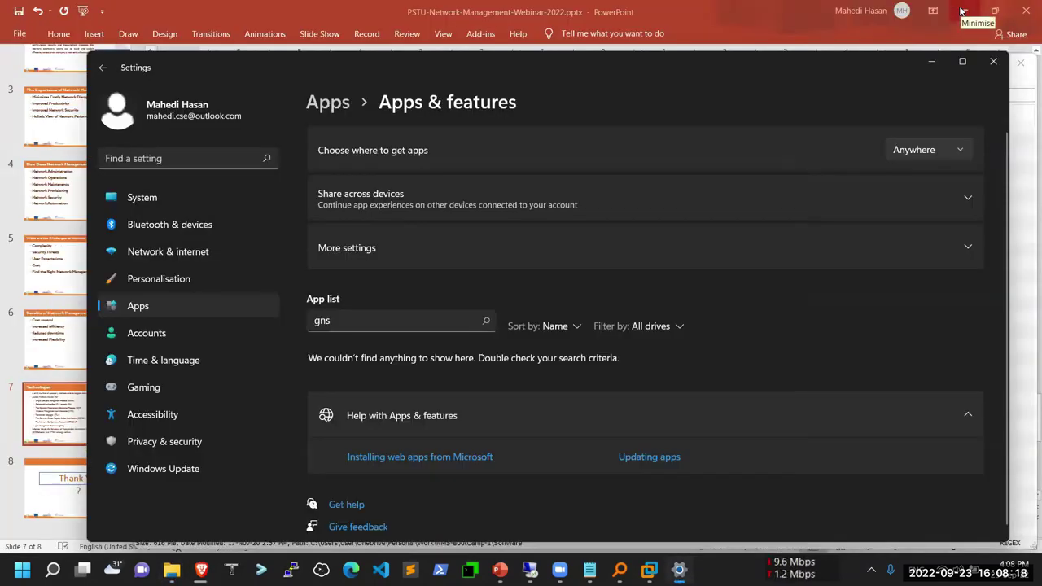
key("super+d")
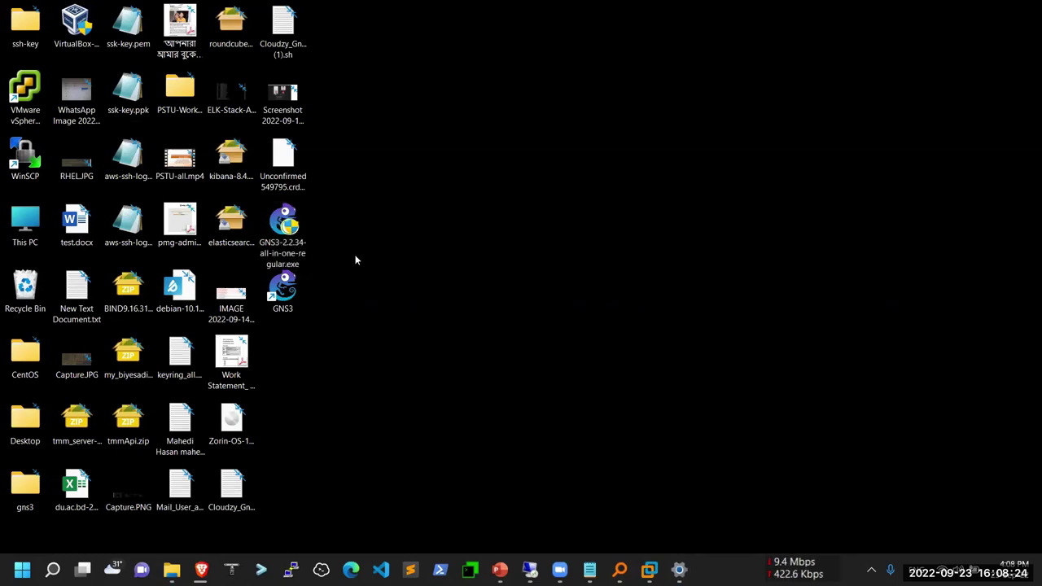
double_click(290, 241)
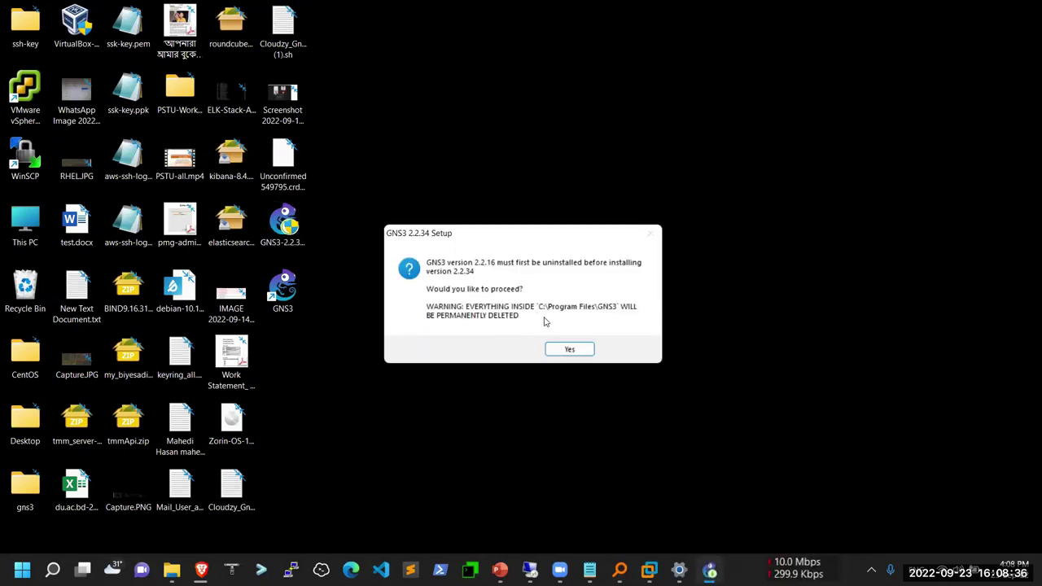
left_click(569, 351)
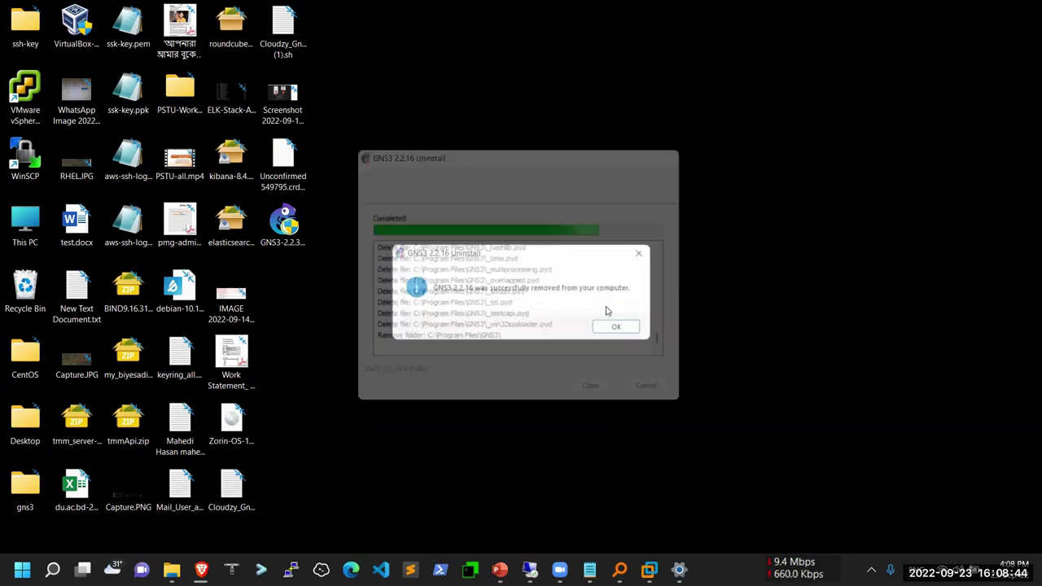
Step: Install GNS3 2.2.34 with the default Local installation components in C:\Program Files\GNS3, skipping WinPcap 4.1.3 and keeping the existing Npcap 1.00
left_click(606, 329)
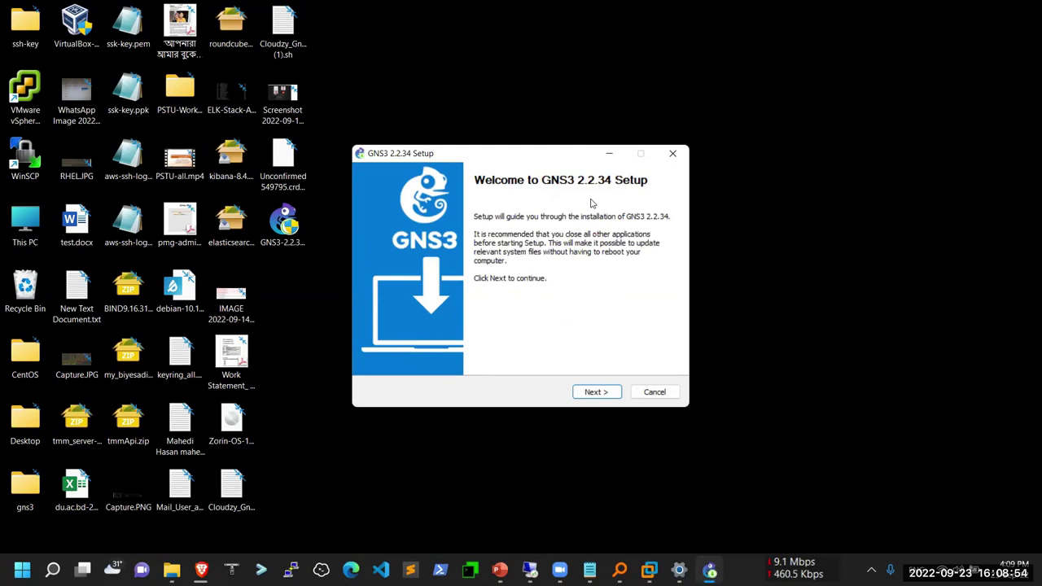
left_click(596, 391)
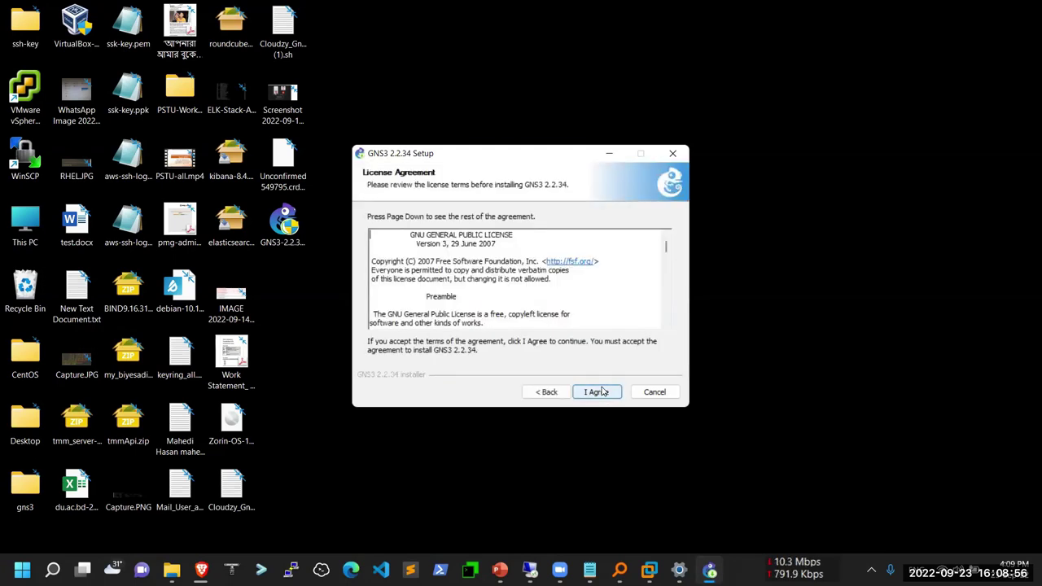
left_click(600, 394)
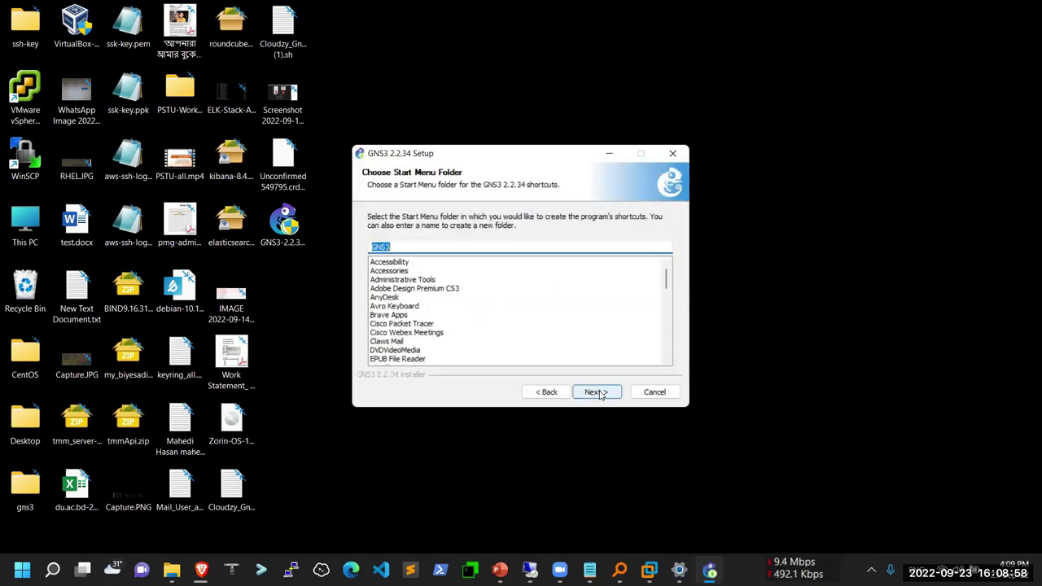
left_click(599, 395)
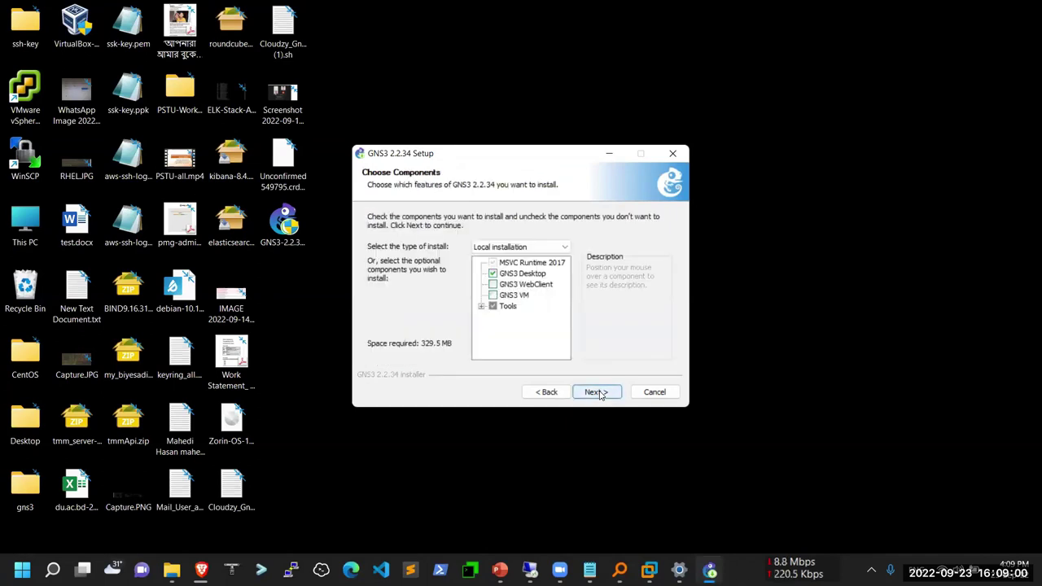
left_click(595, 393)
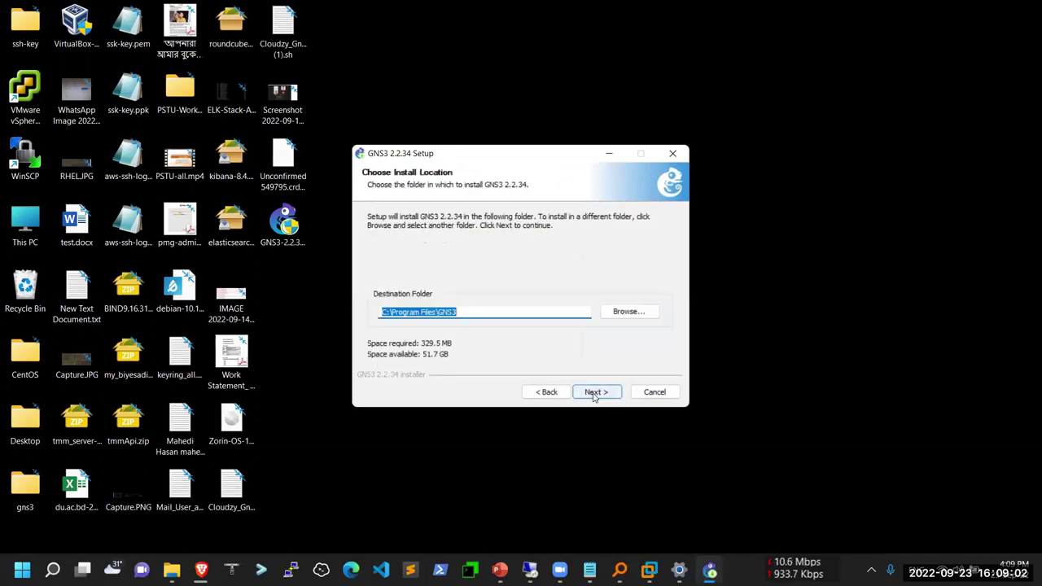
left_click(595, 393)
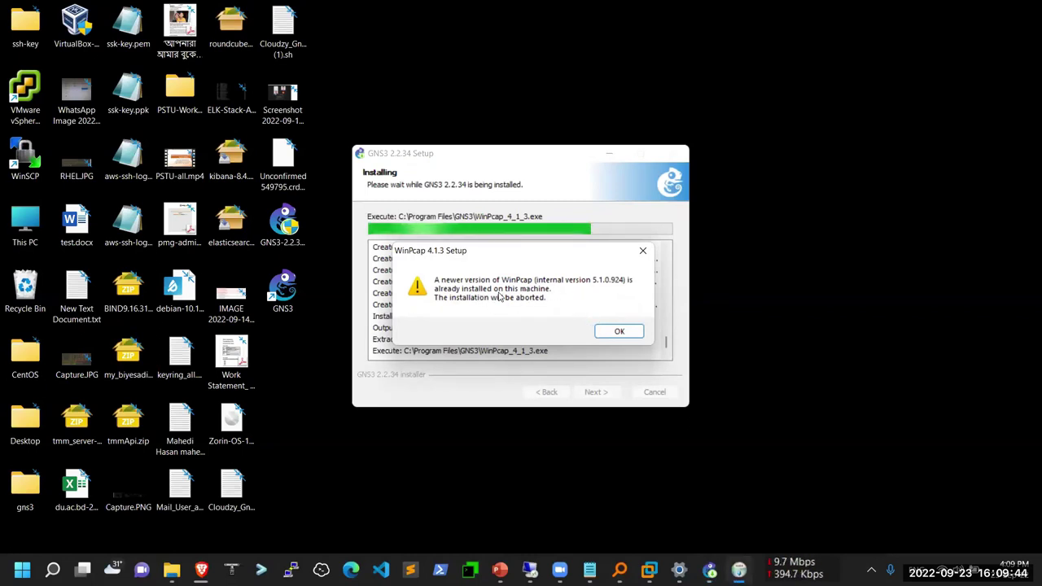
left_click(602, 334)
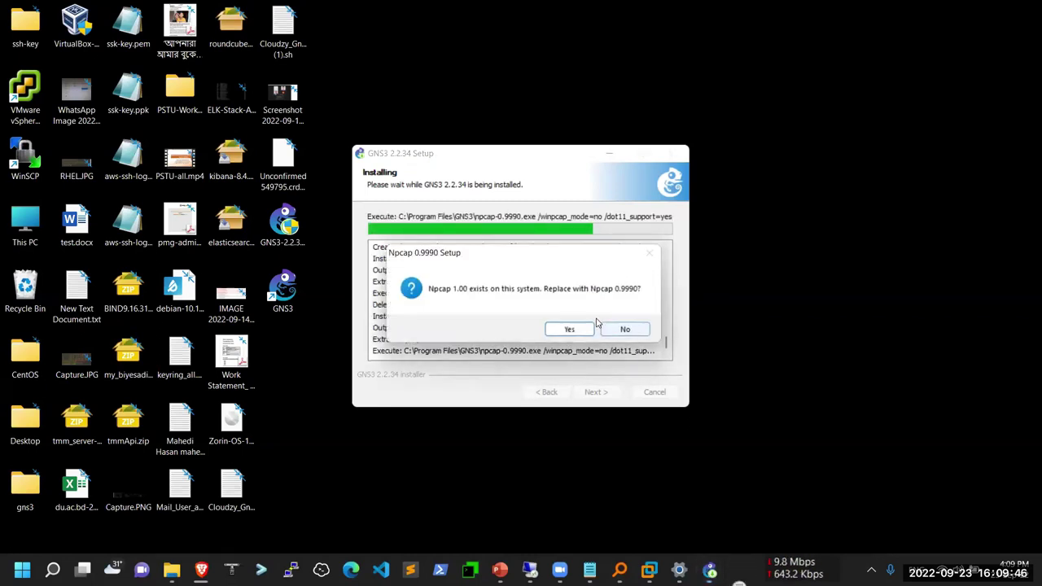
left_click(626, 331)
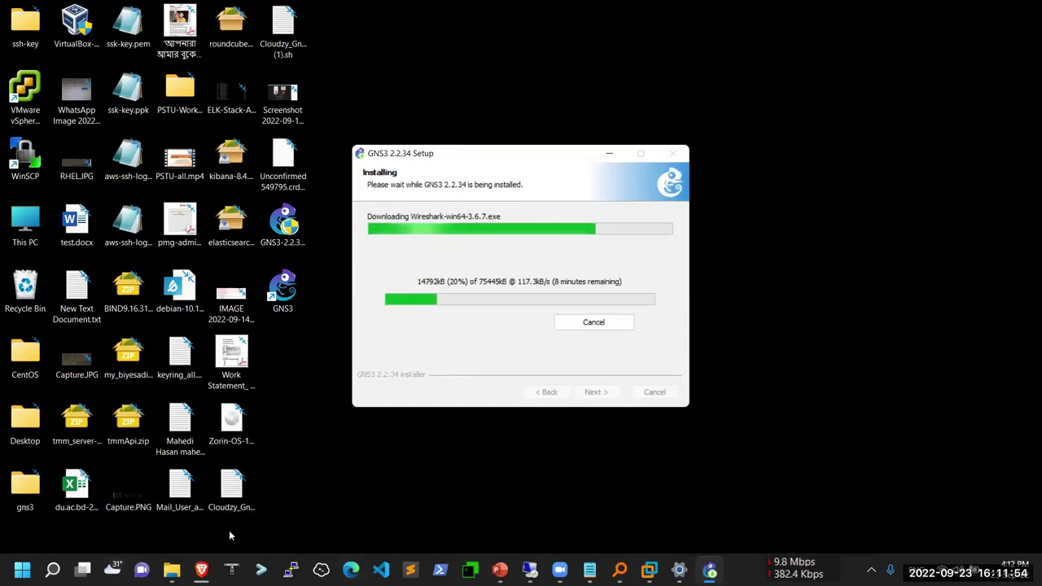
Step: Check the GNS3.VM.VMware.Workstation.2.2.34.zip download in Brave while the setup downloads Wireshark, and minimize the browser
left_click(203, 569)
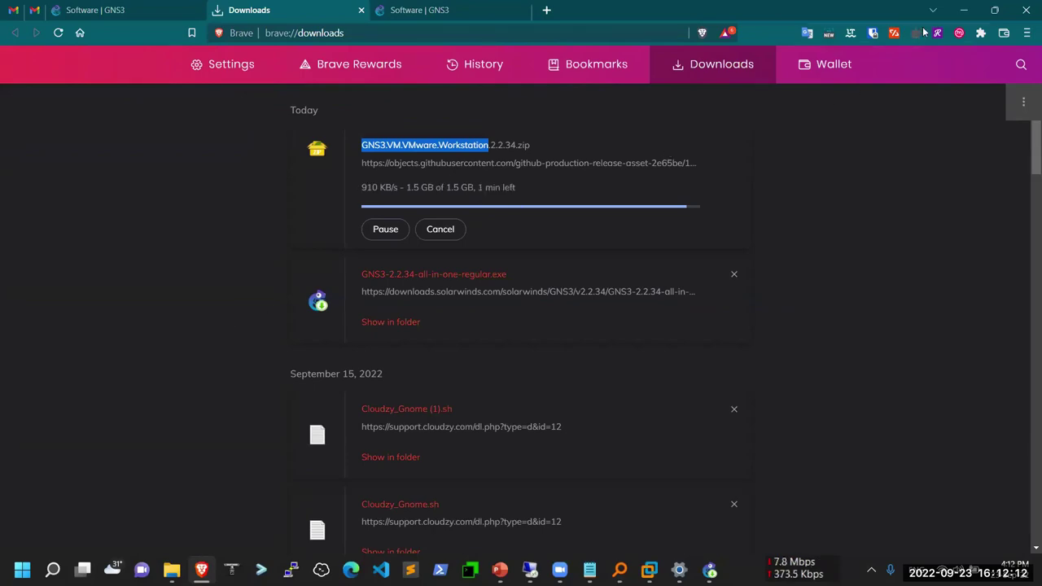
left_click(963, 17)
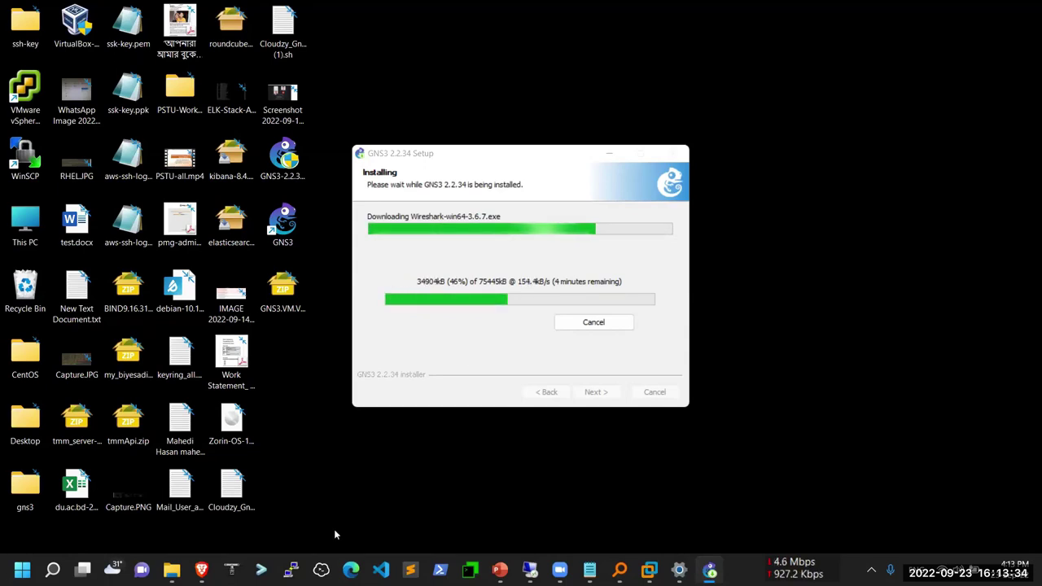
left_click(202, 569)
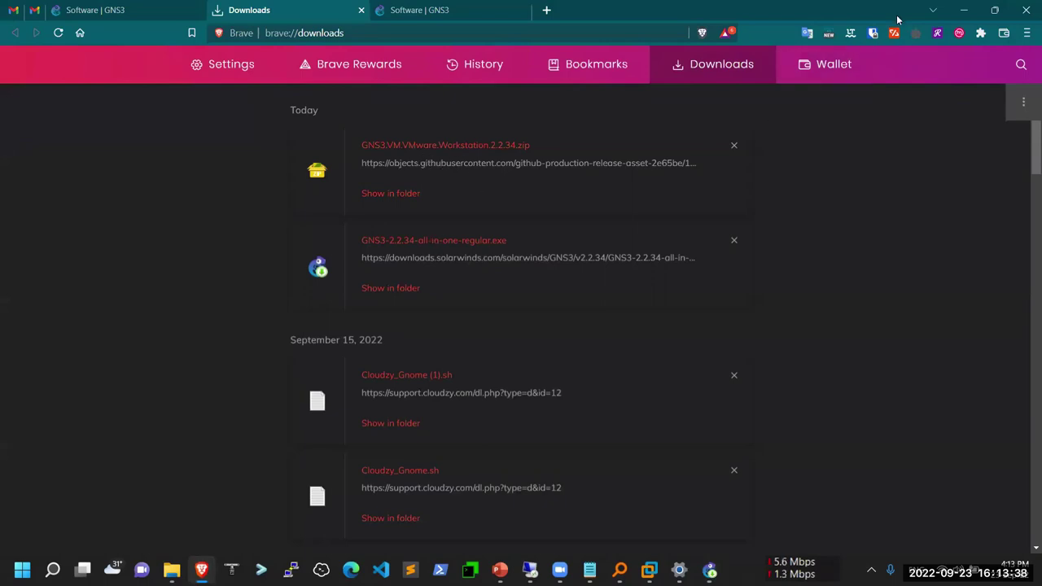
left_click(994, 9)
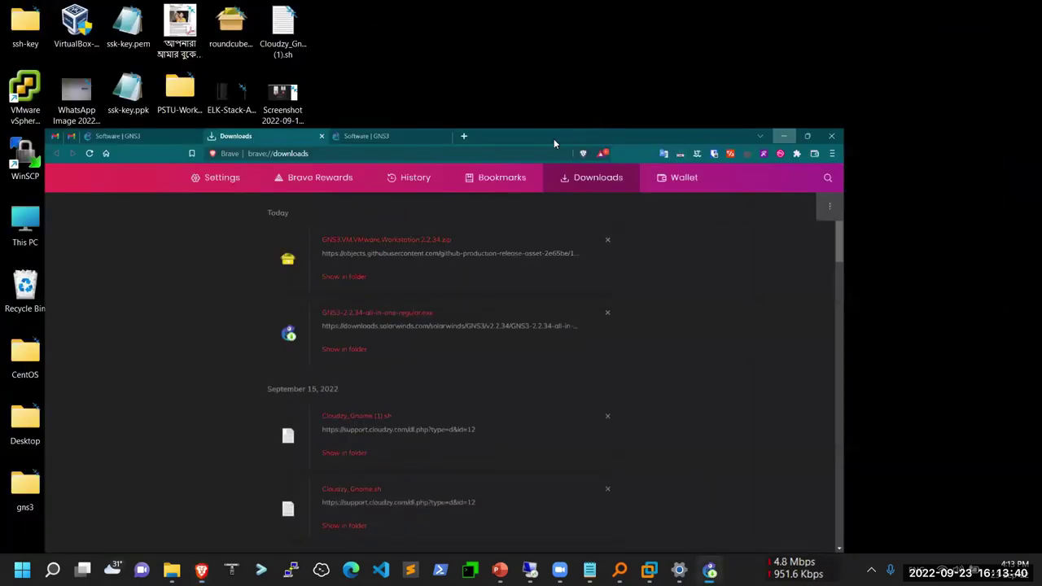
key("super+Down")
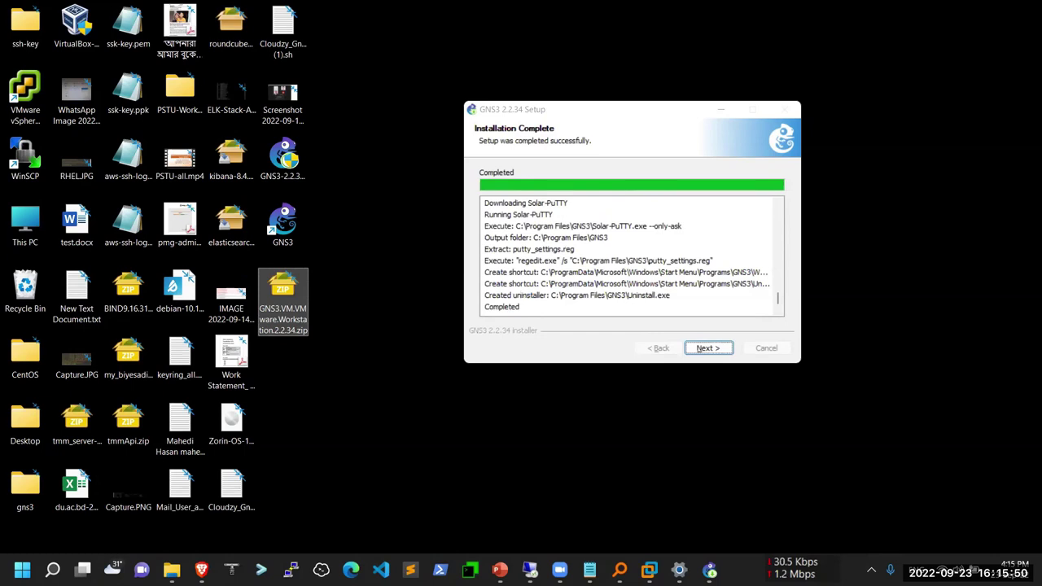
Step: Finish the GNS3 2.2.34 setup without the Solarwinds toolset license or starting GNS3, and minimize the thank-you page
left_click(700, 353)
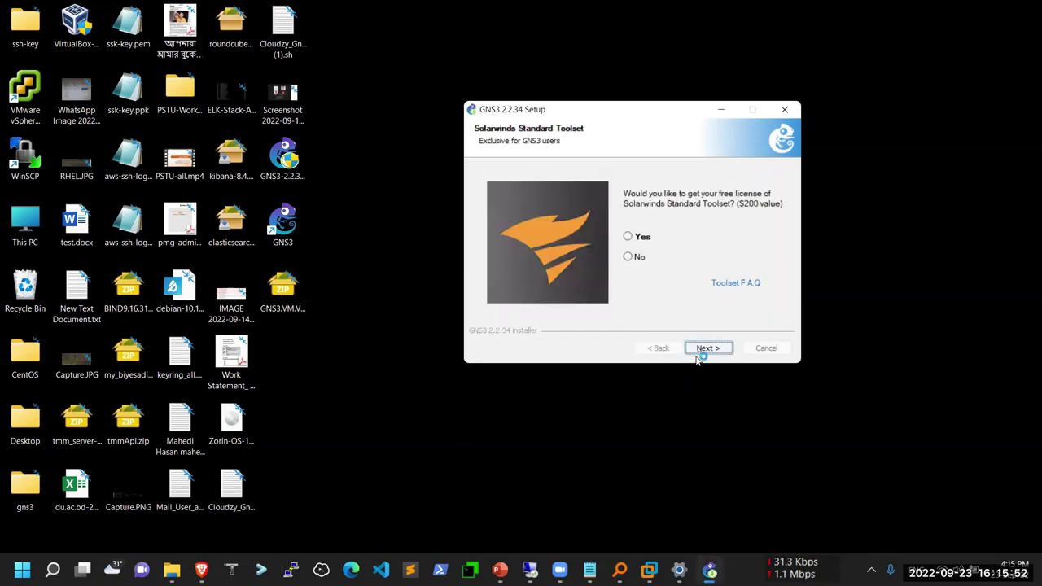
left_click(636, 257)
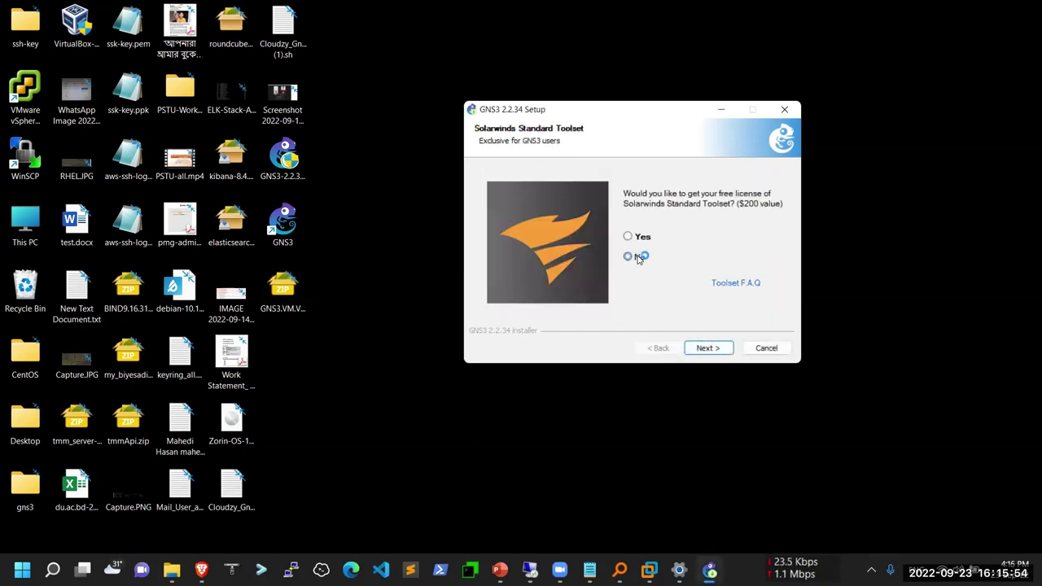
left_click(709, 345)
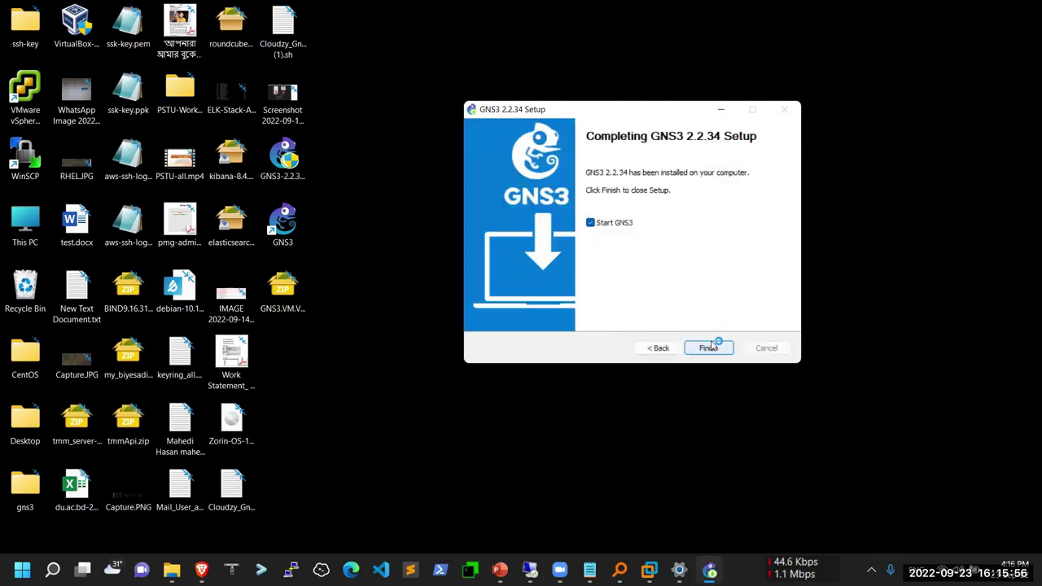
left_click(603, 225)
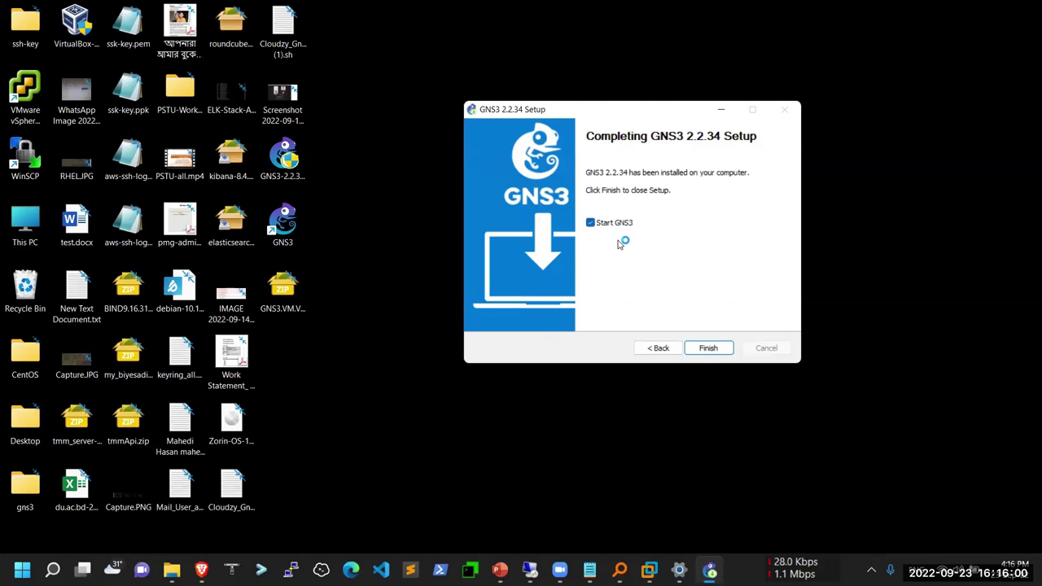
left_click(594, 223)
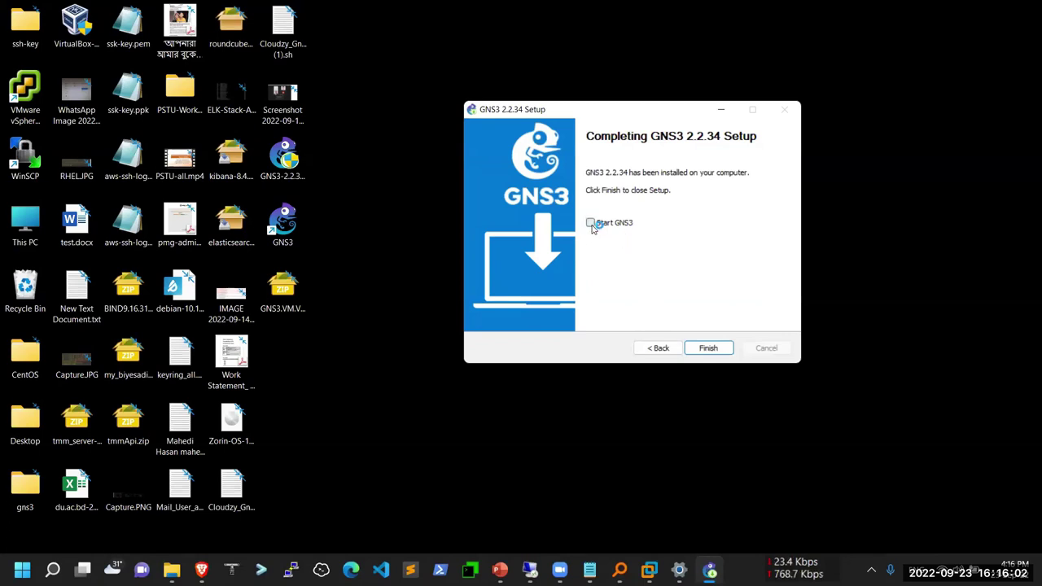
left_click(707, 347)
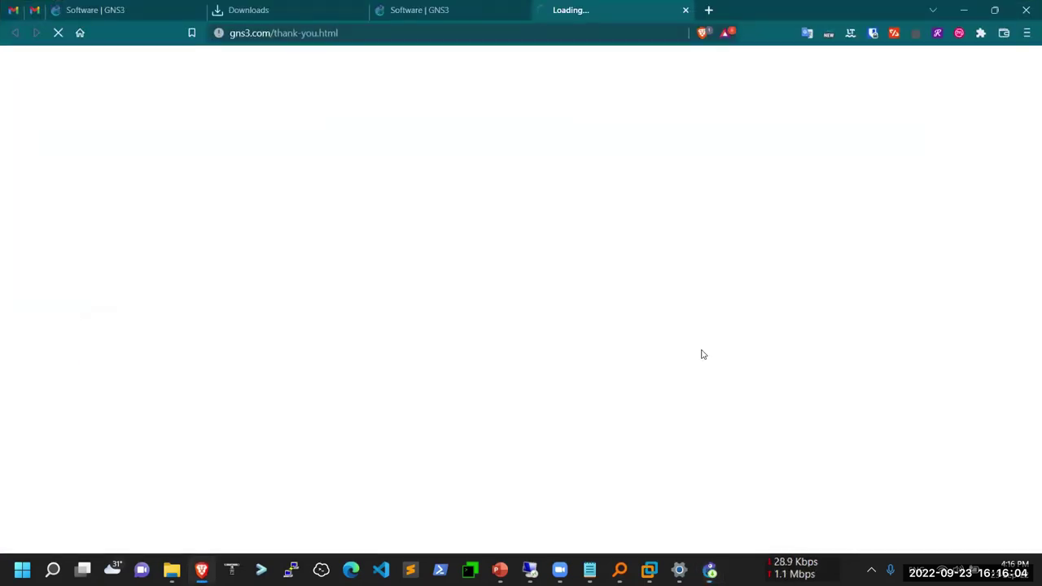
left_click(967, 12)
Step: Extract GNS3.VM.VMware.Workstation.2.2.34.zip on the desktop with PeaZip's smart extract-here option
left_click(303, 293)
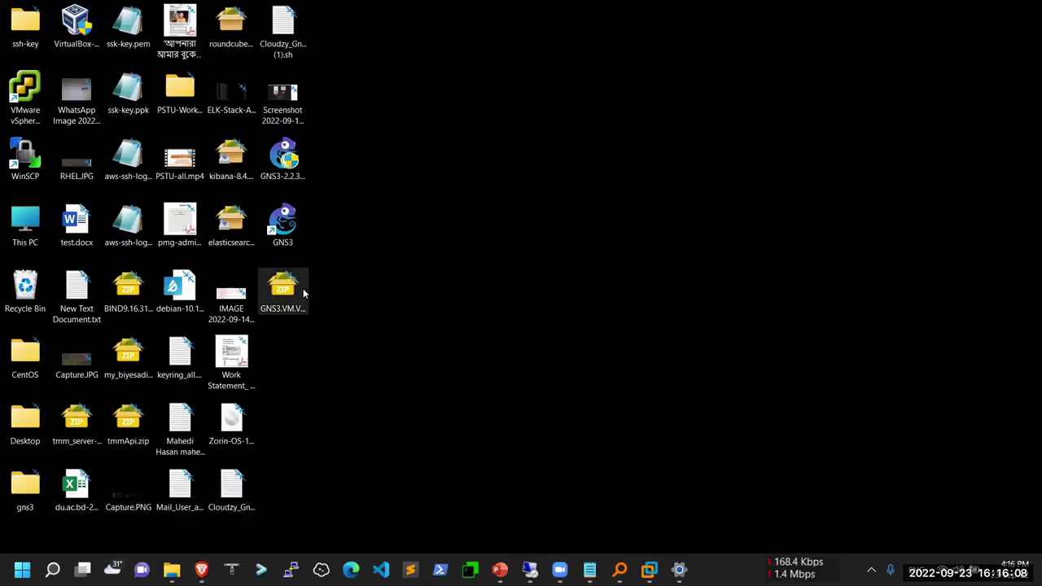
right_click(289, 299)
left_click(289, 298)
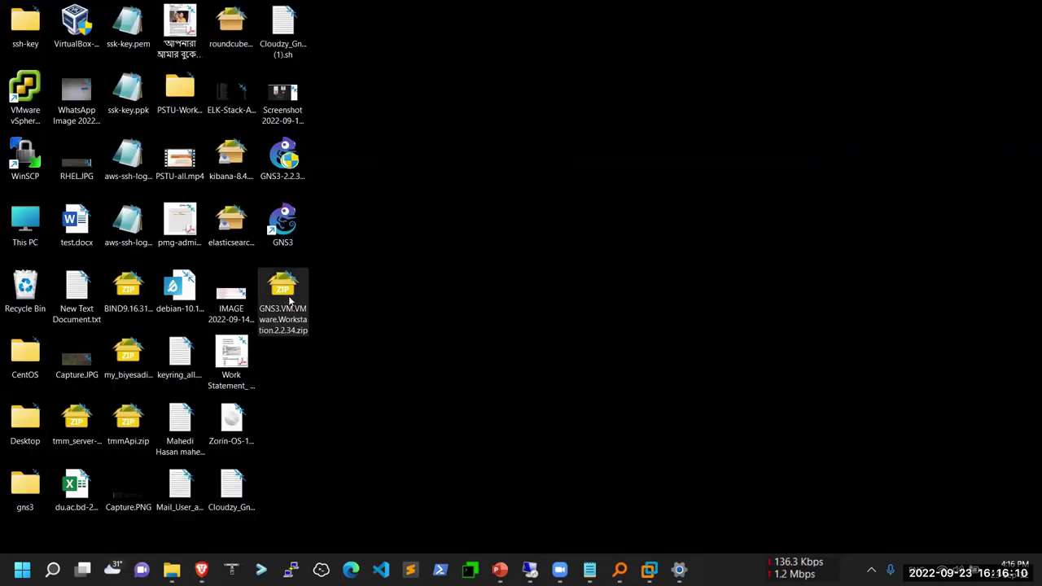
right_click(289, 299)
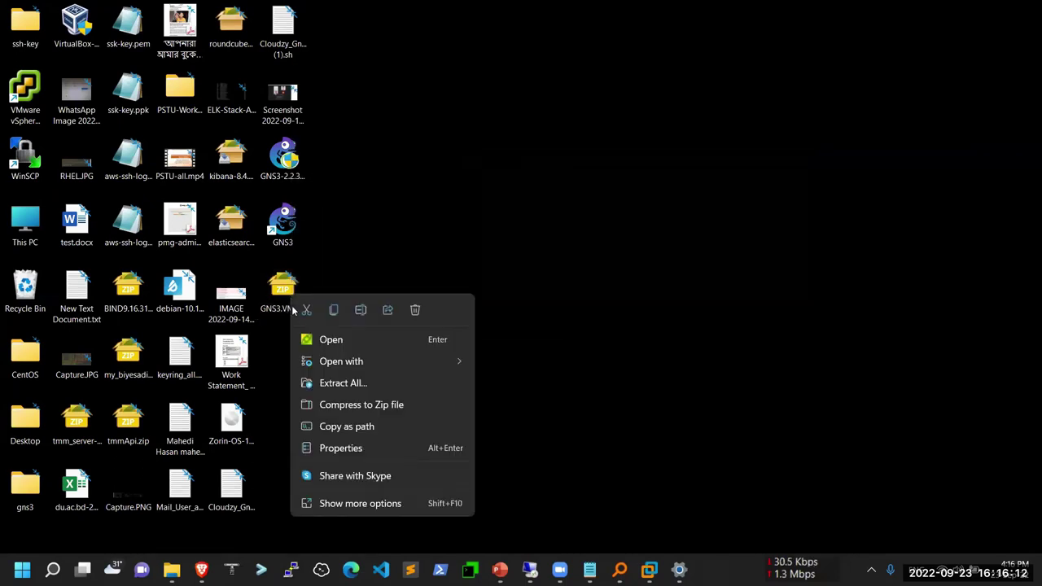
mouse_move(339, 367)
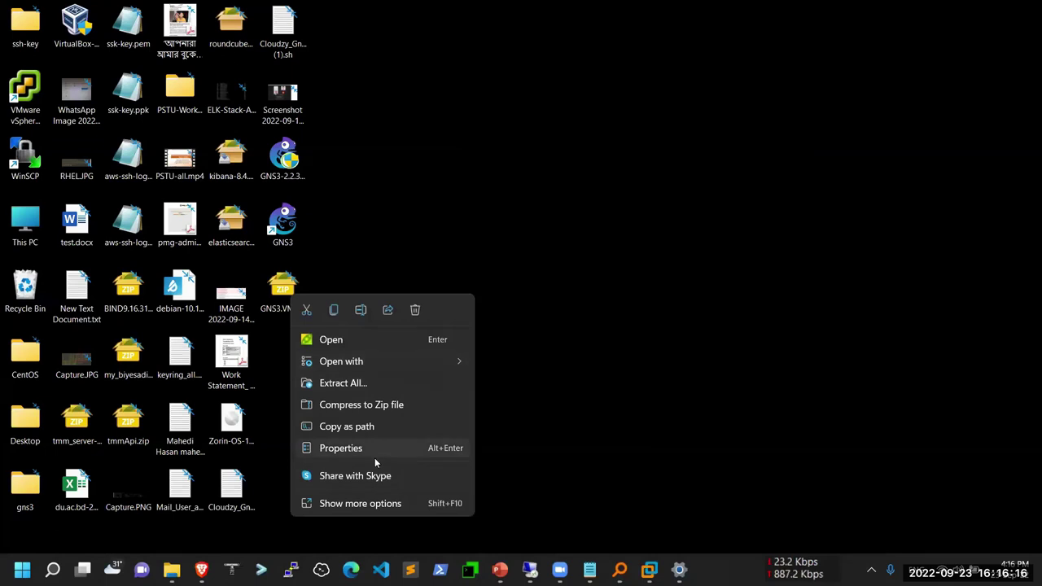
left_click(376, 505)
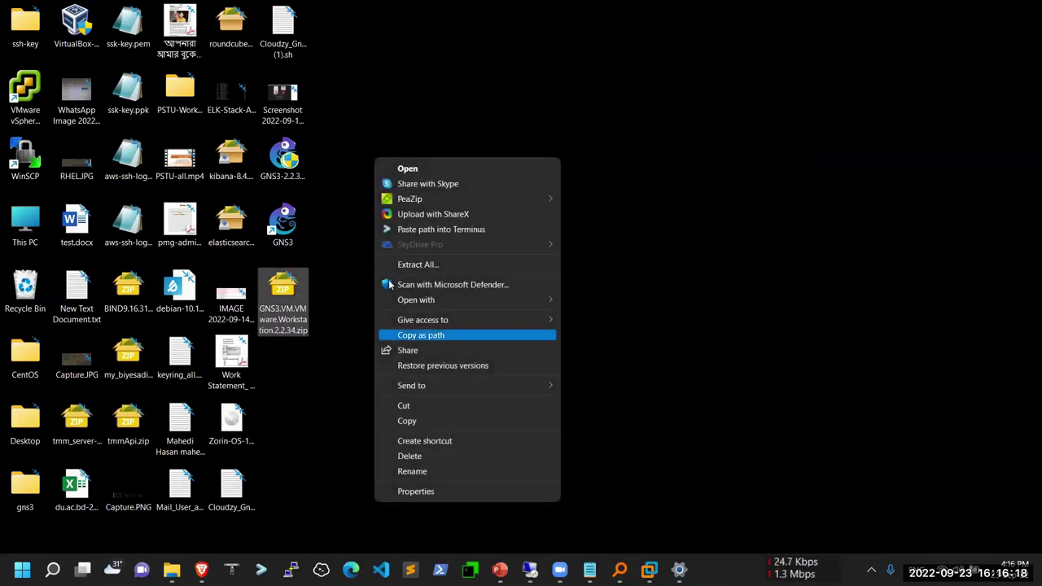
mouse_move(521, 199)
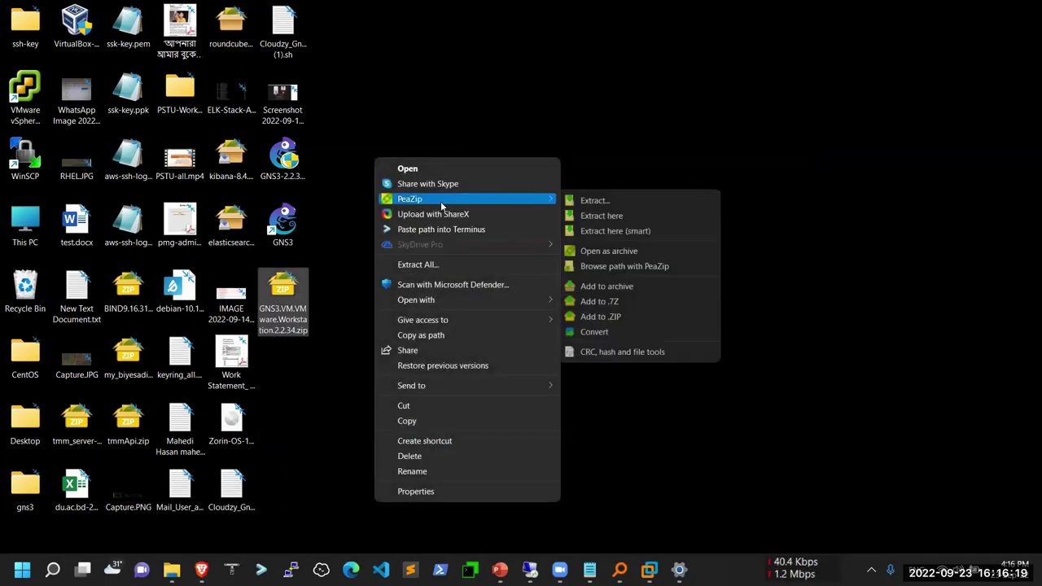
left_click(616, 231)
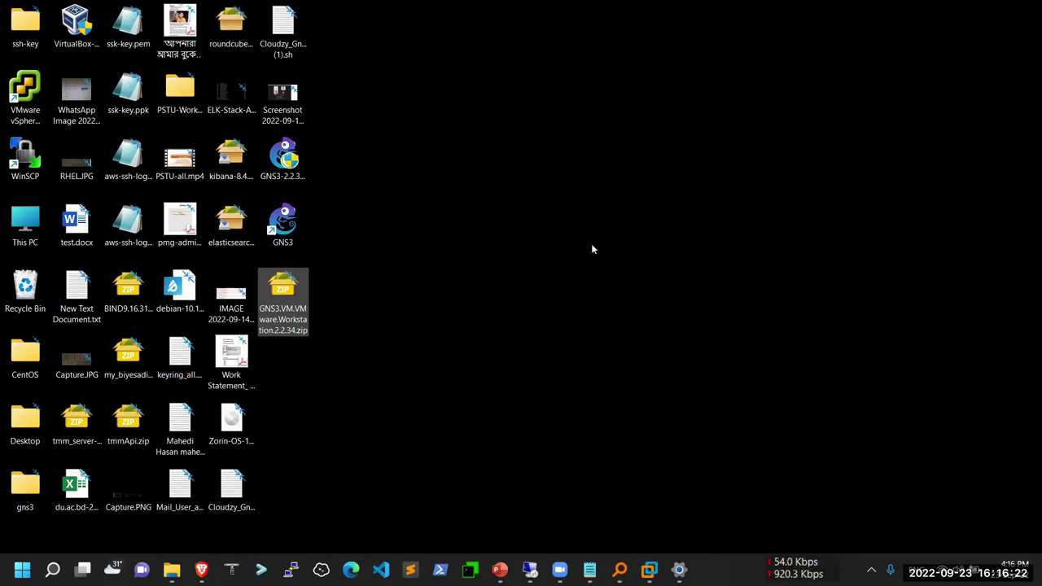
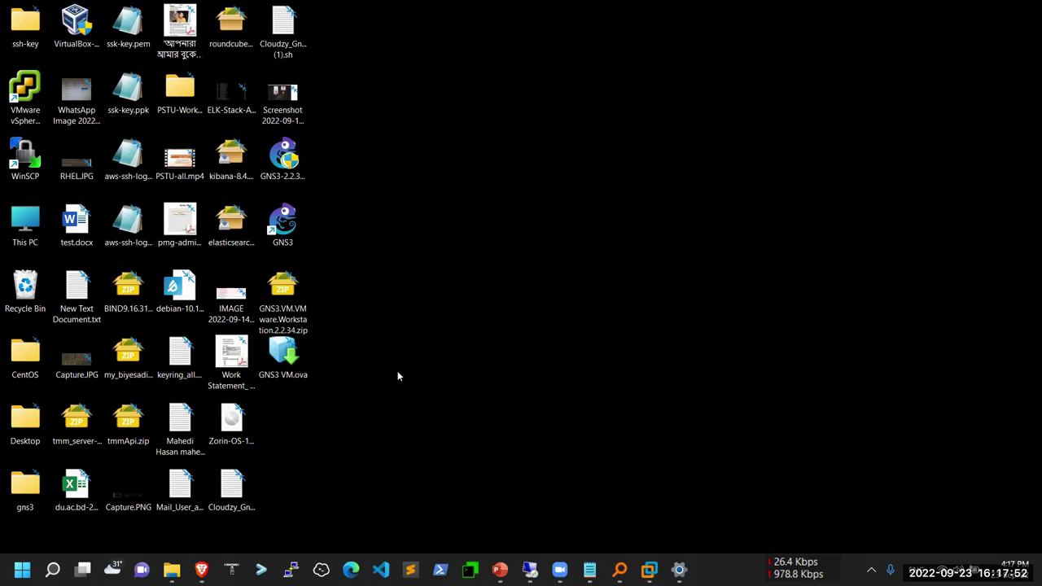
Step: Switch to VMware Workstation and open GNS3 VM.ova from the Desktop folder for import
left_click(284, 377)
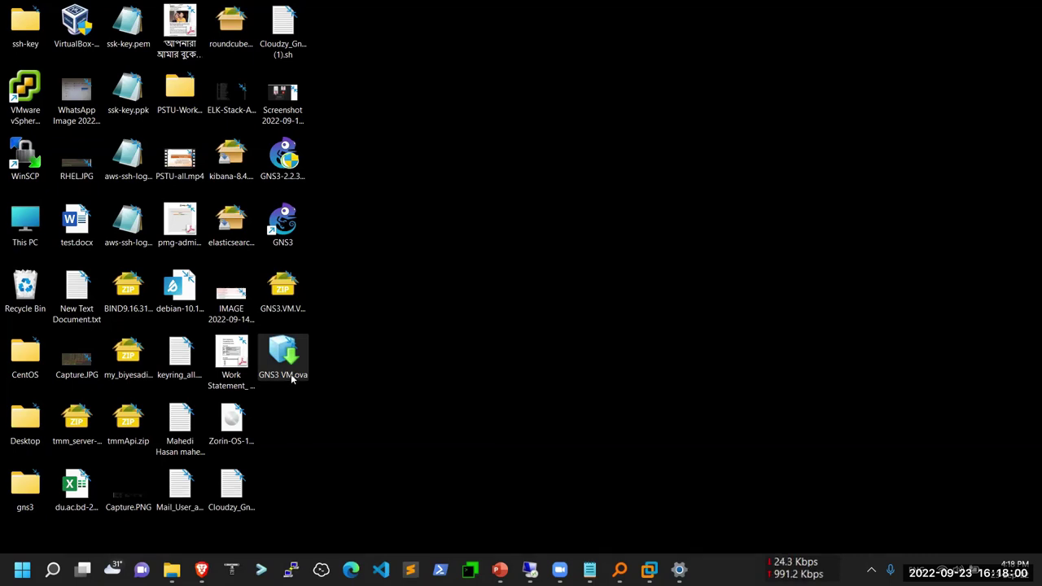
mouse_move(649, 570)
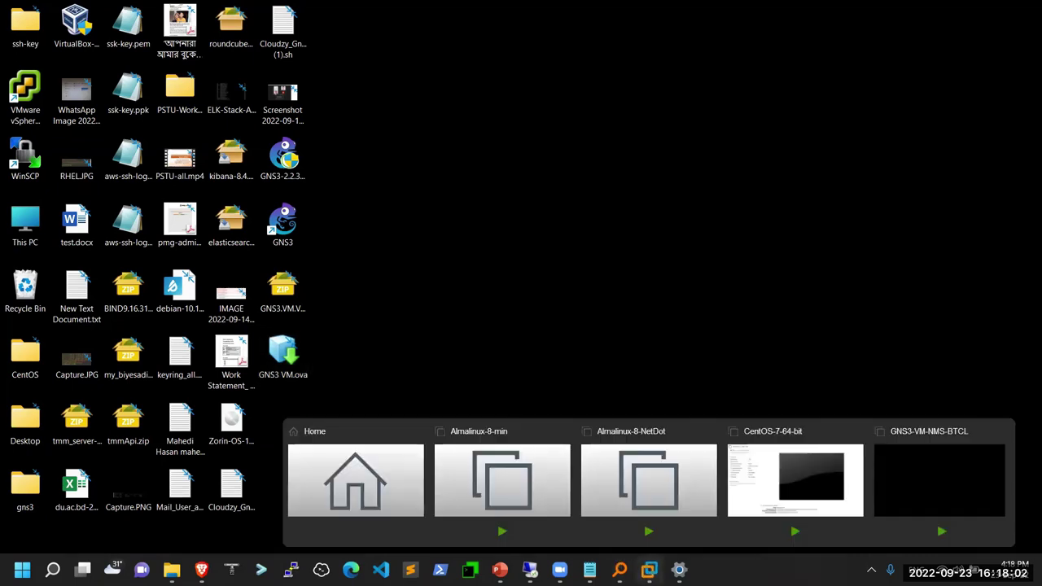
left_click(403, 465)
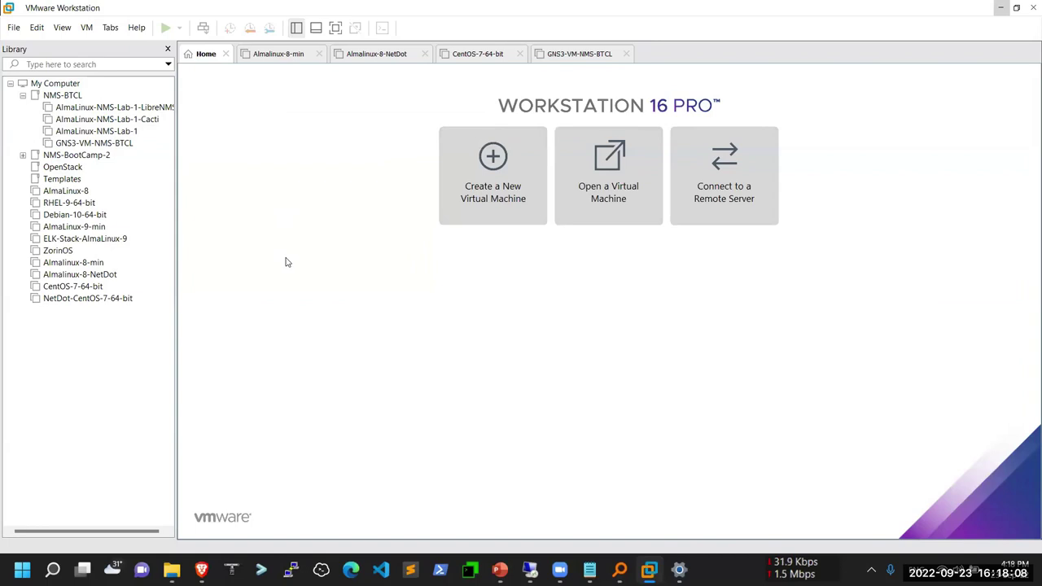
left_click(13, 28)
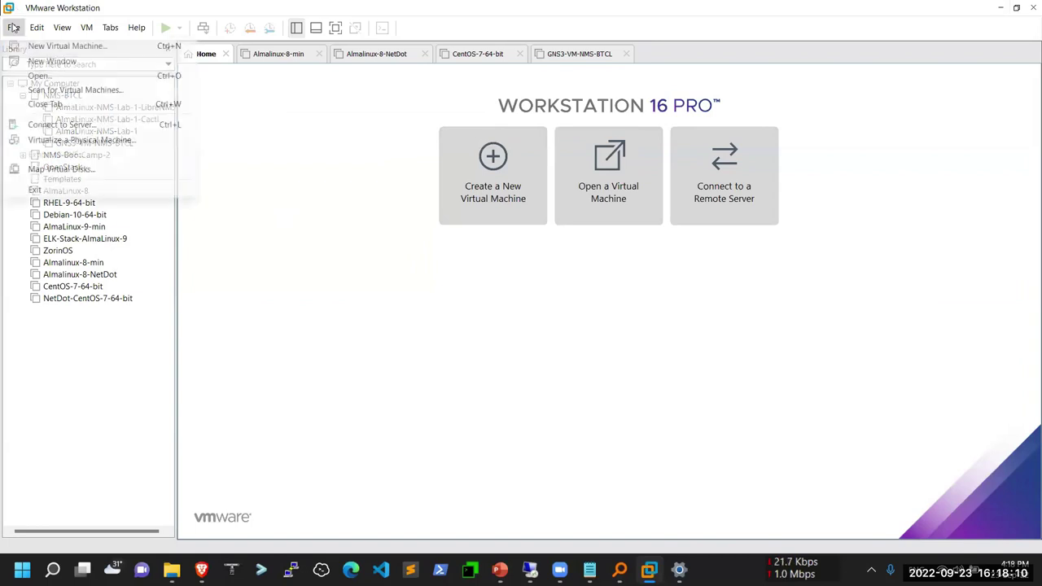
left_click(49, 76)
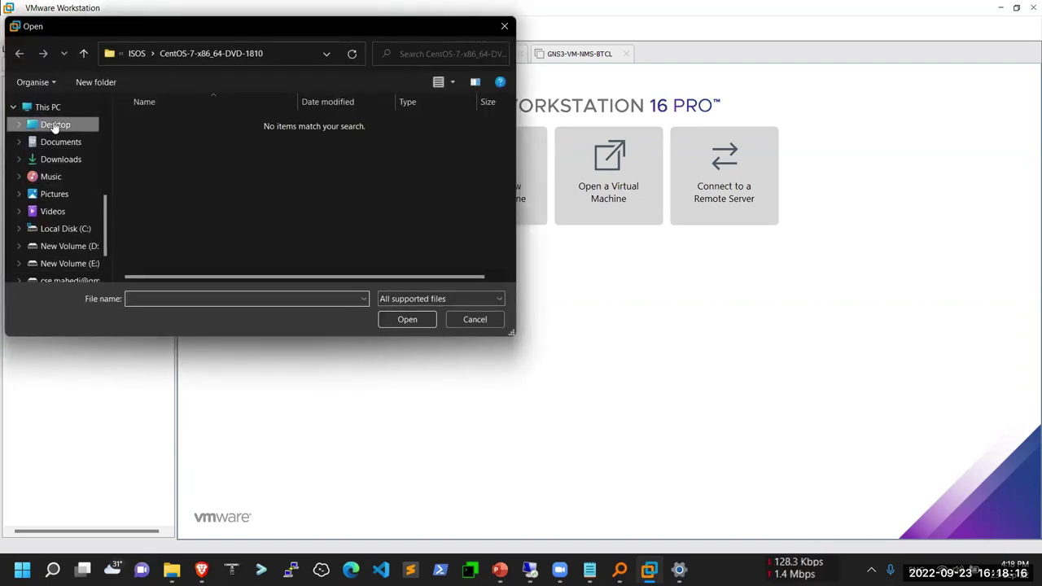
left_click(60, 128)
left_click(151, 239)
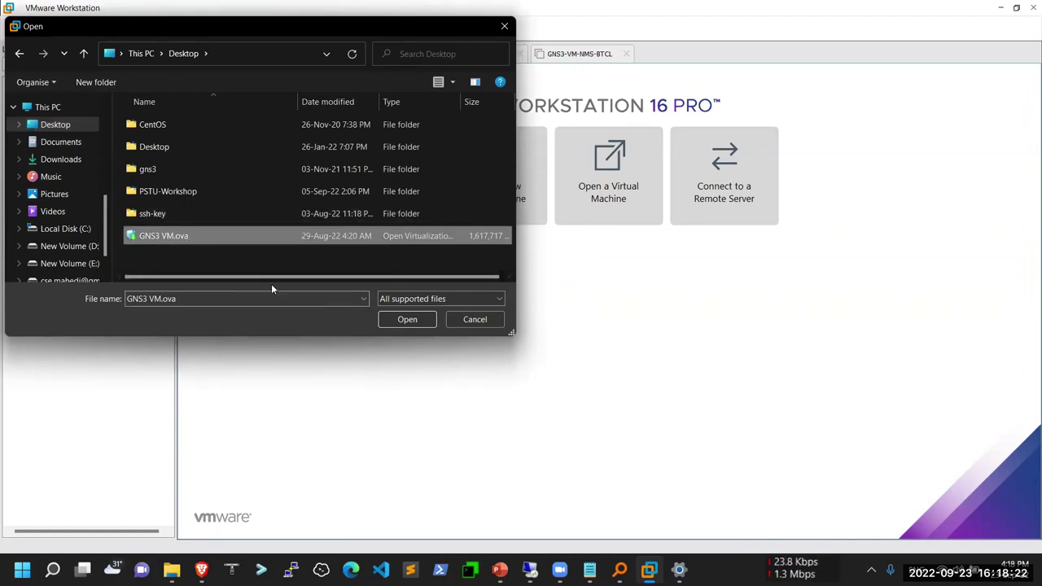
left_click(390, 321)
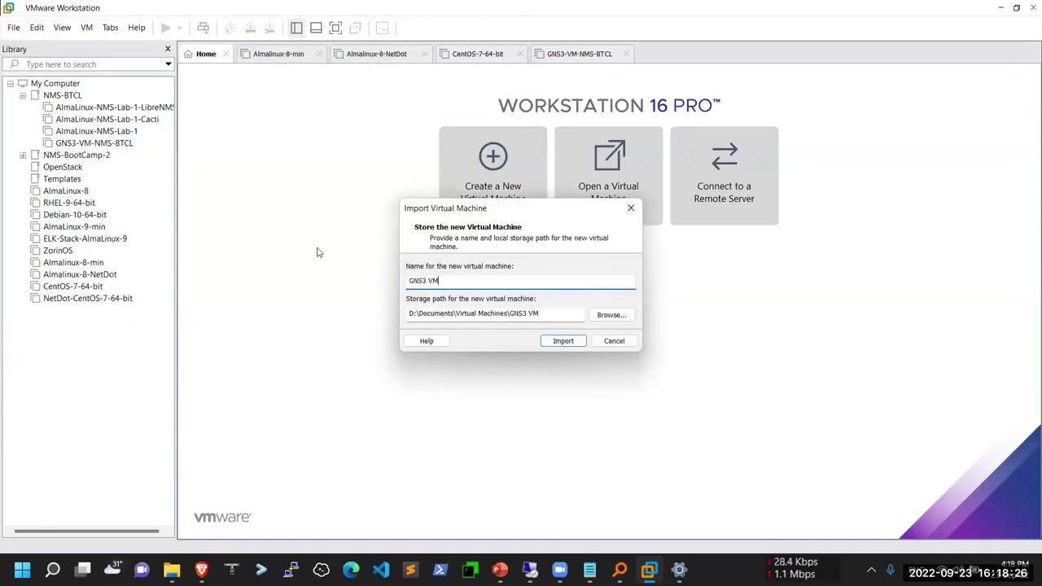
Step: Name the new virtual machine GNS3-VM-PSTU in the import dialog
left_click(429, 281)
key("BackSpace")
type("-VM-PSTU")
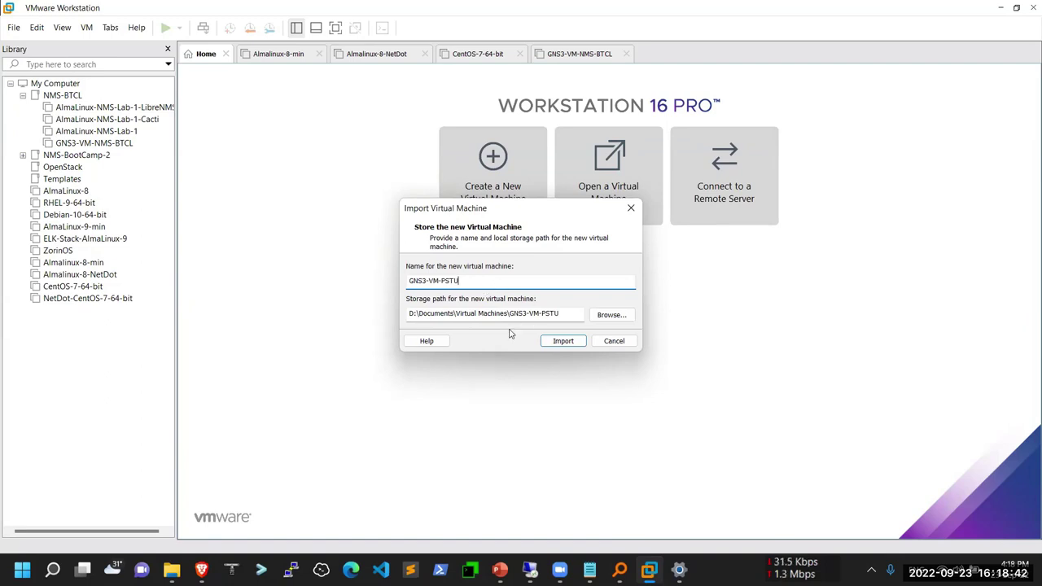
Step: Import the virtual machine with the storage path D:\Documents\Virtual Machines\GNS3-VM-PSTU
left_click_drag(562, 316, 407, 315)
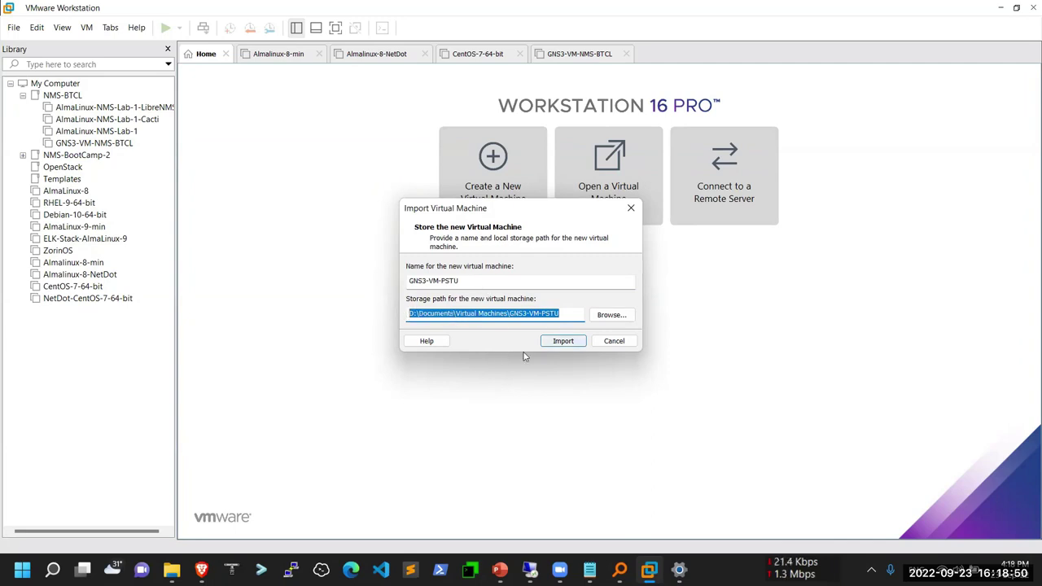
left_click(561, 342)
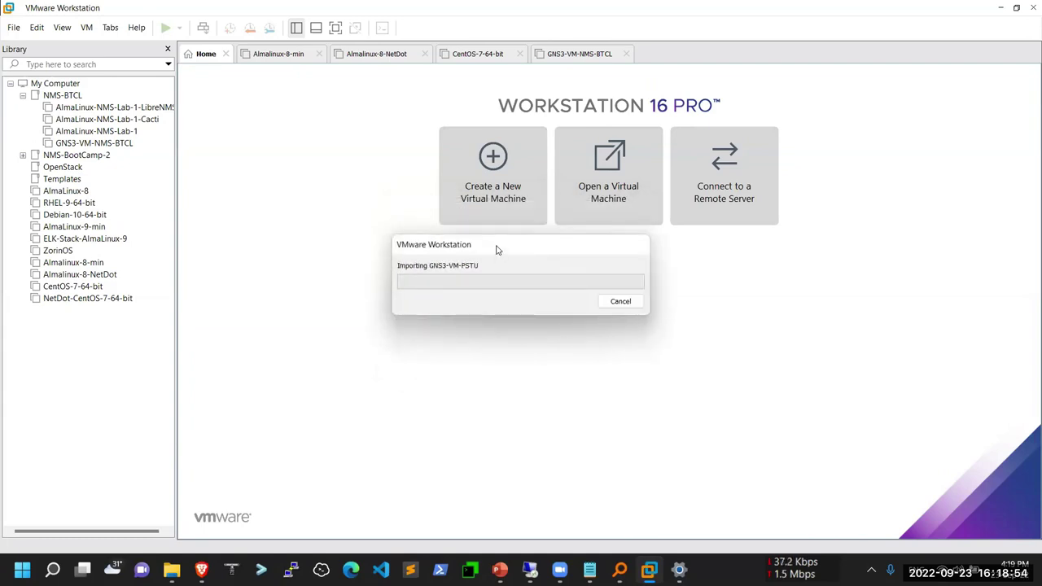
left_click_drag(498, 250, 465, 245)
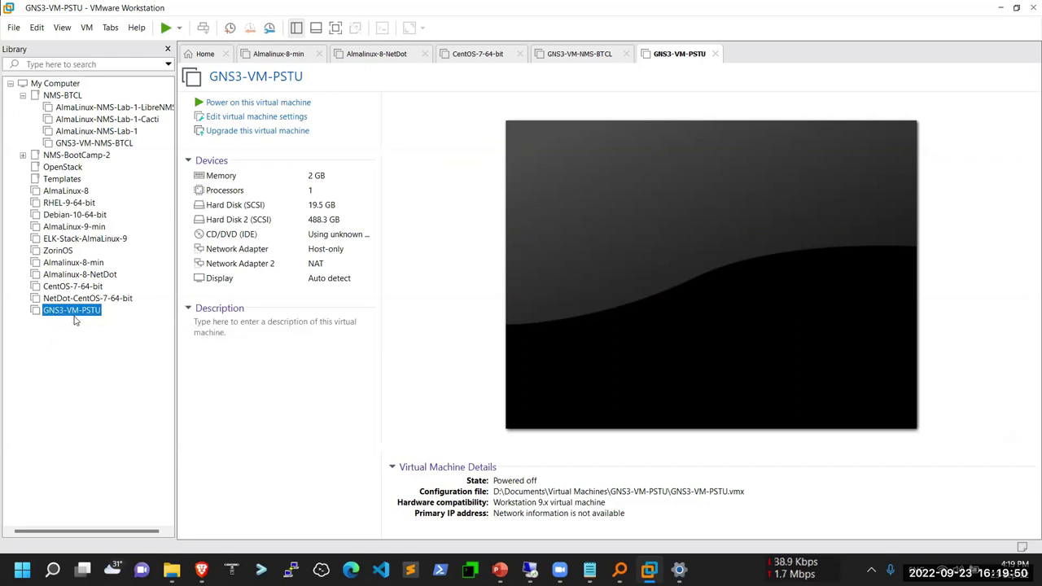
Step: Review the processor and memory settings of GNS3-VM-PSTU, then close them without changes
left_click(286, 195)
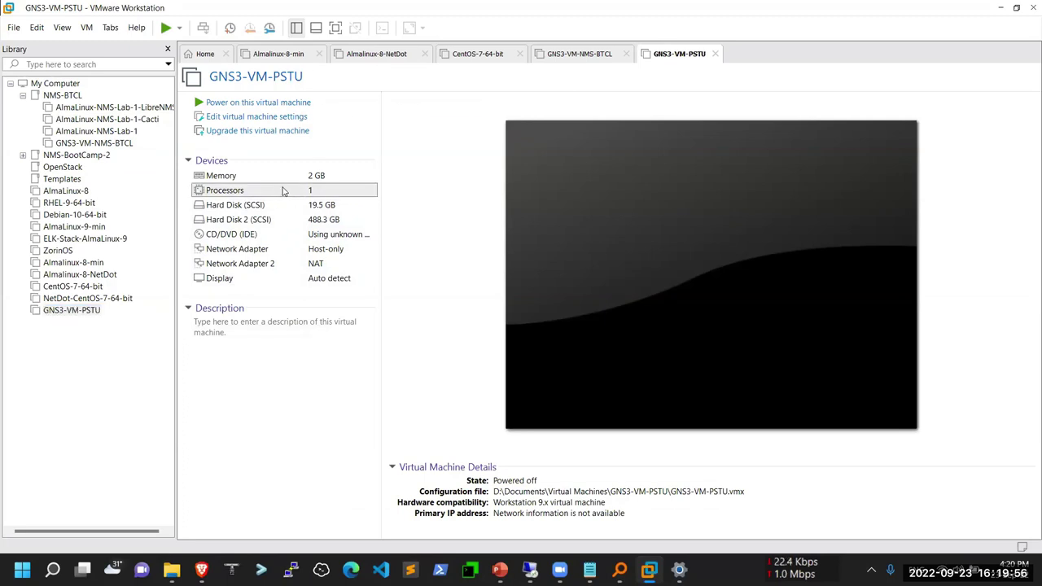
double_click(285, 193)
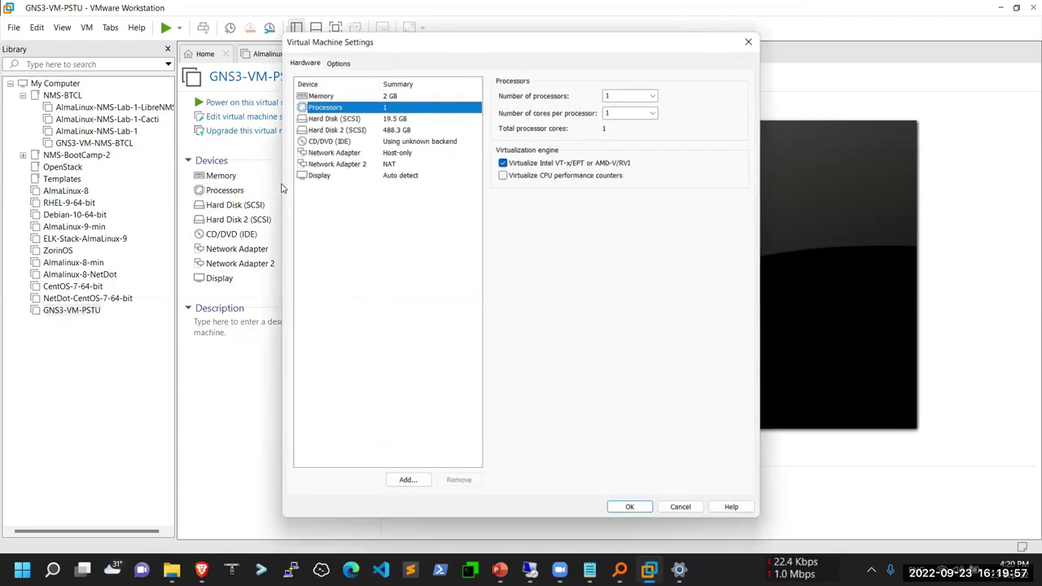
left_click(366, 99)
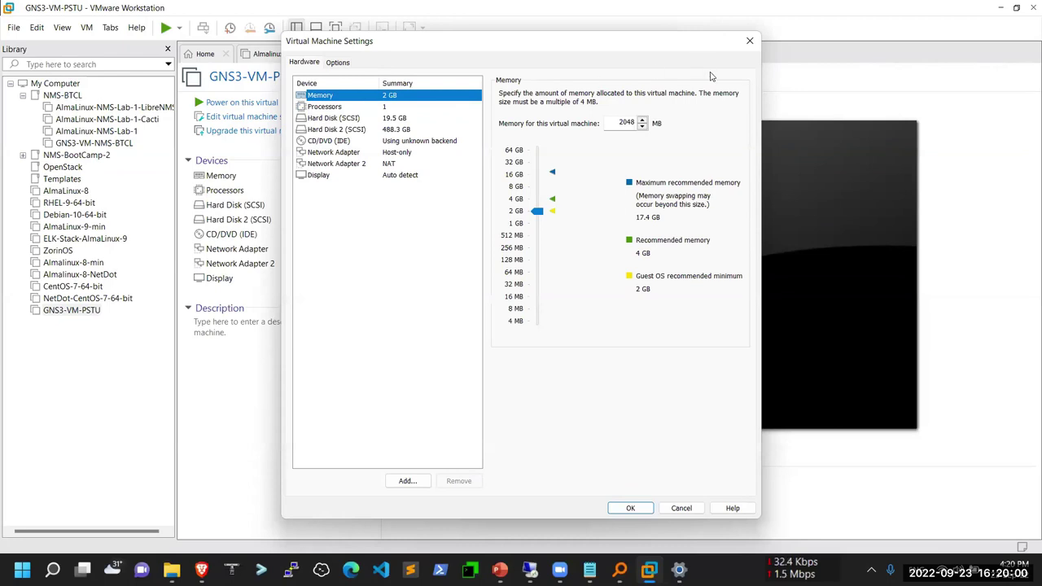
left_click(750, 40)
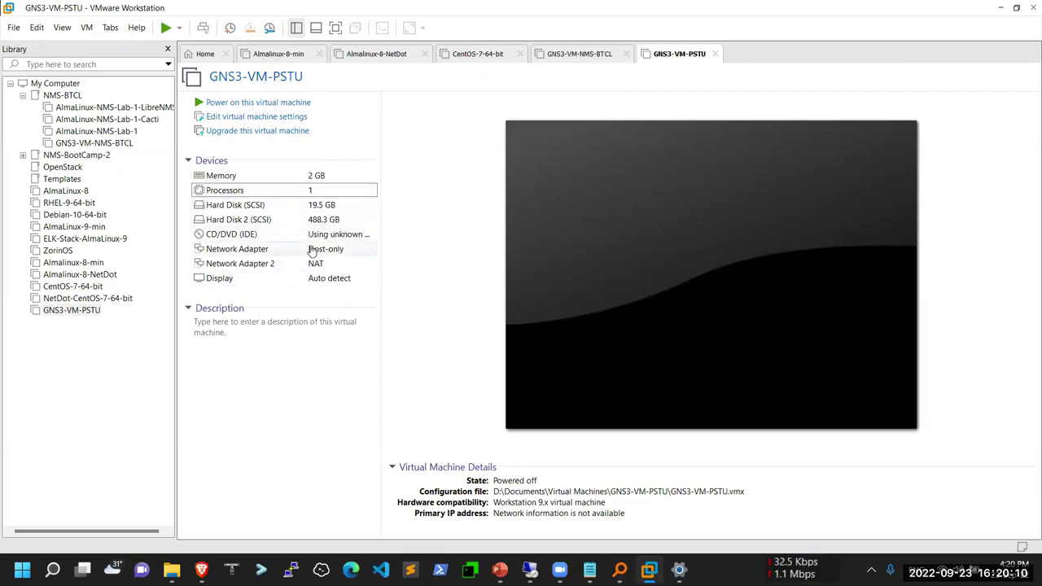
Step: Minimize VMware Workstation, start GNS3 from the desktop, and decline to continue with the duplicate GNS3 instance
left_click(1001, 8)
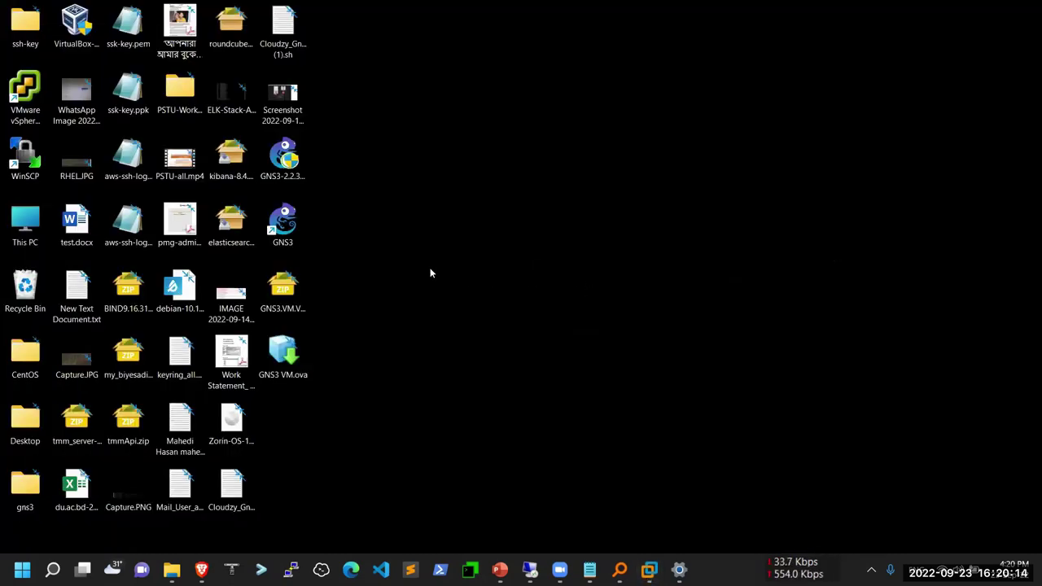
double_click(282, 222)
double_click(279, 226)
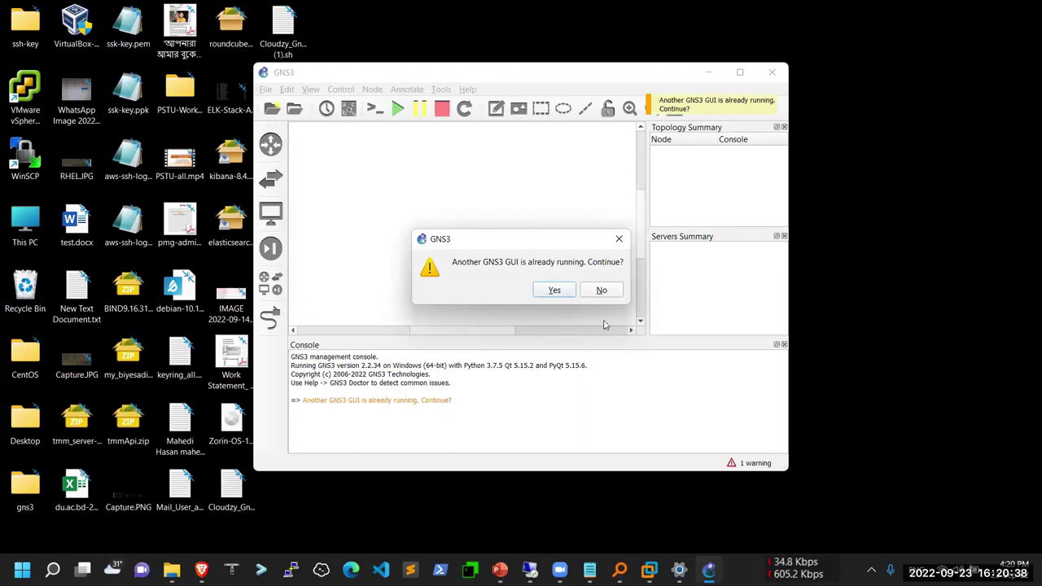
left_click(602, 290)
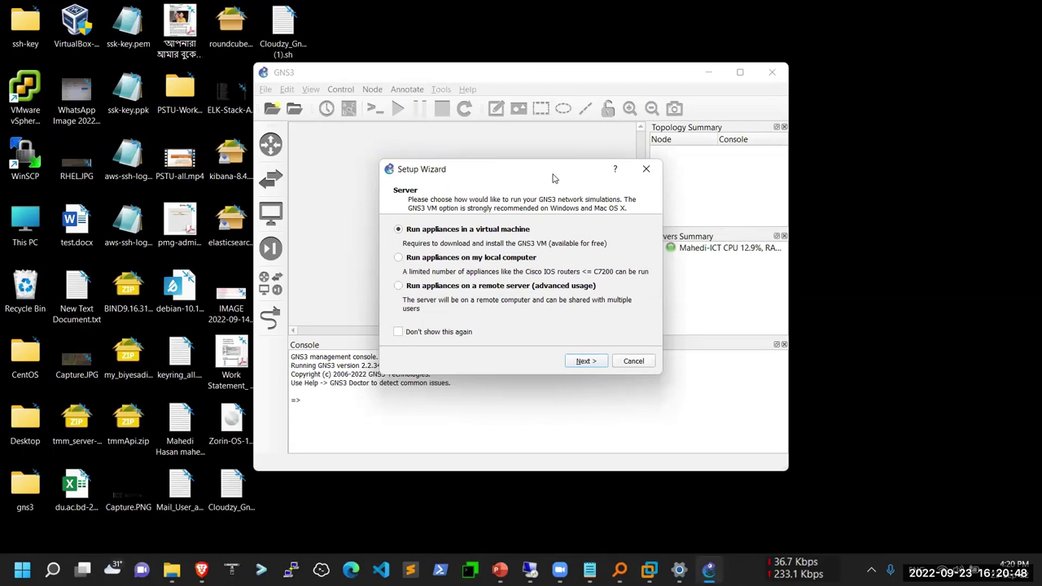
Step: In the Setup Wizard, keep running appliances in a virtual machine, enable Don't show this again, and continue
left_click_drag(552, 176, 552, 179)
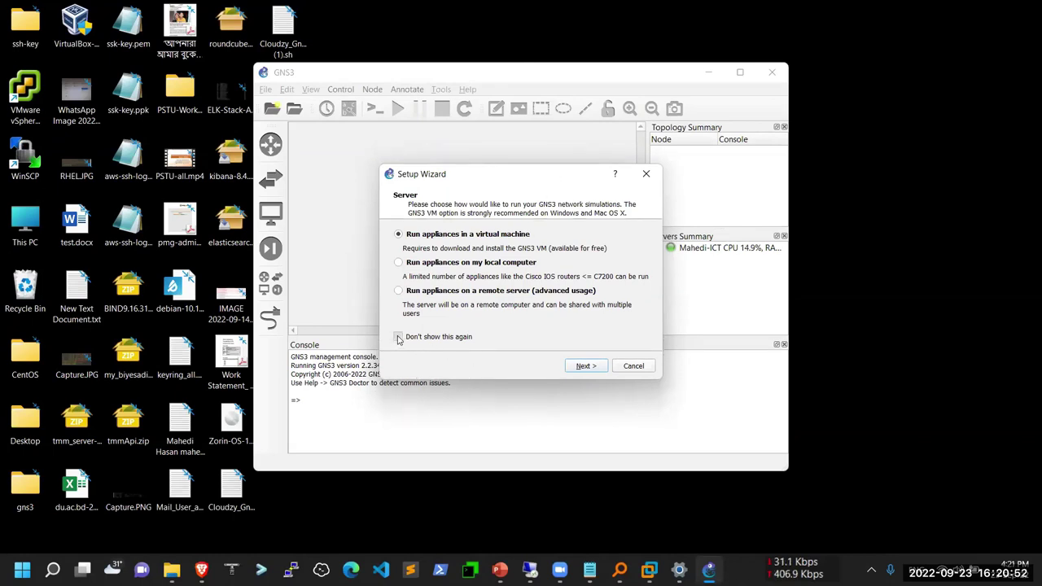
left_click(399, 337)
left_click_drag(765, 450, 767, 449)
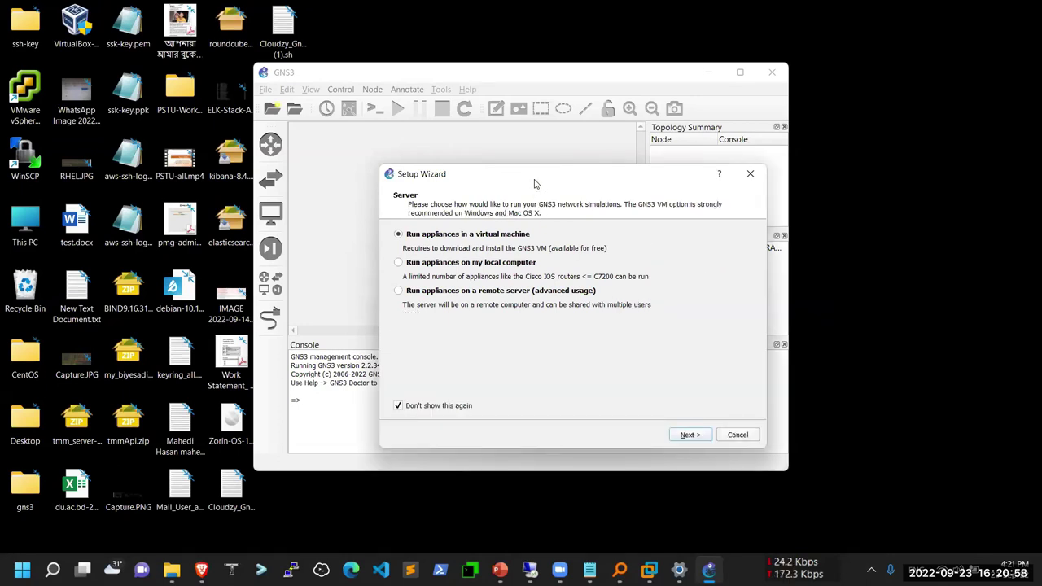
left_click_drag(531, 174, 511, 122)
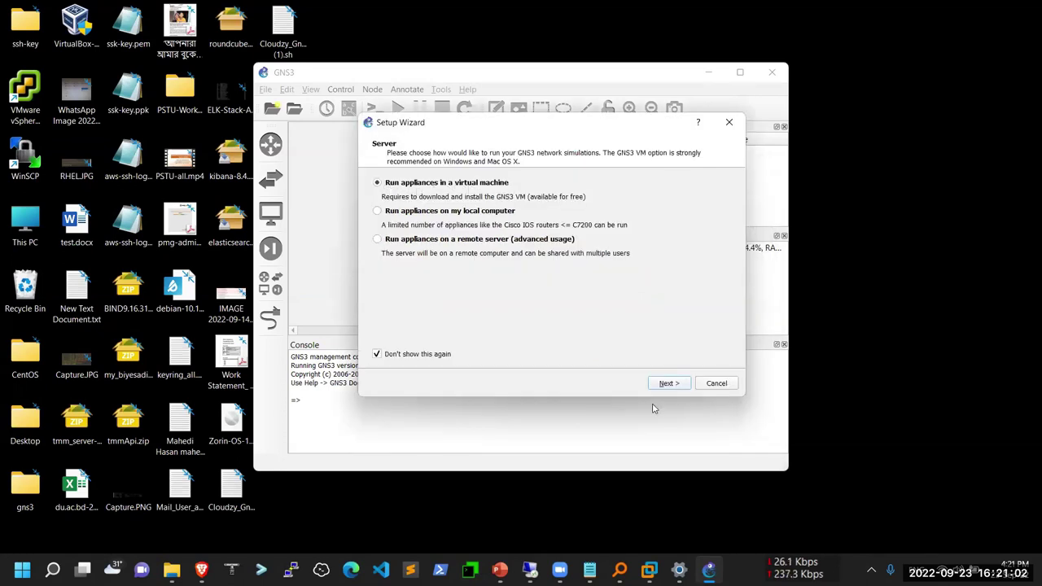
left_click(667, 383)
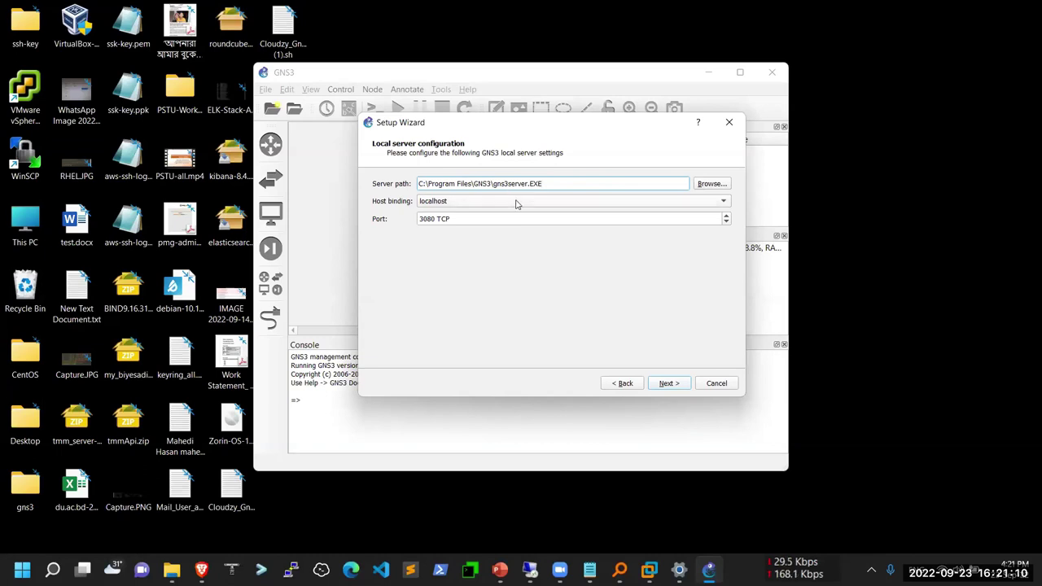
Step: Accept the local server configuration with localhost binding and port 3080 TCP, and dismiss the GNS3 VM error
left_click(667, 387)
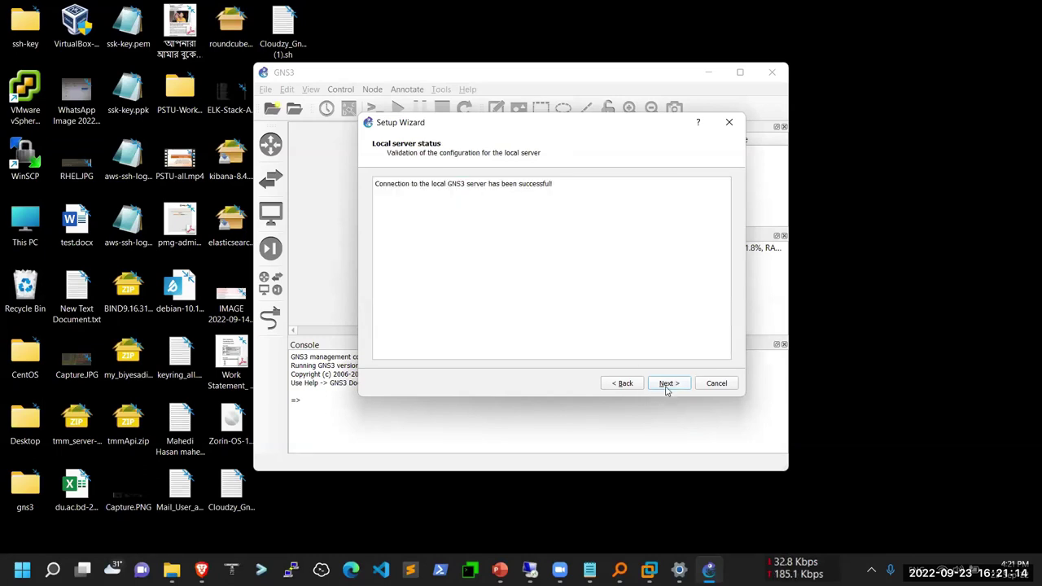
left_click(669, 386)
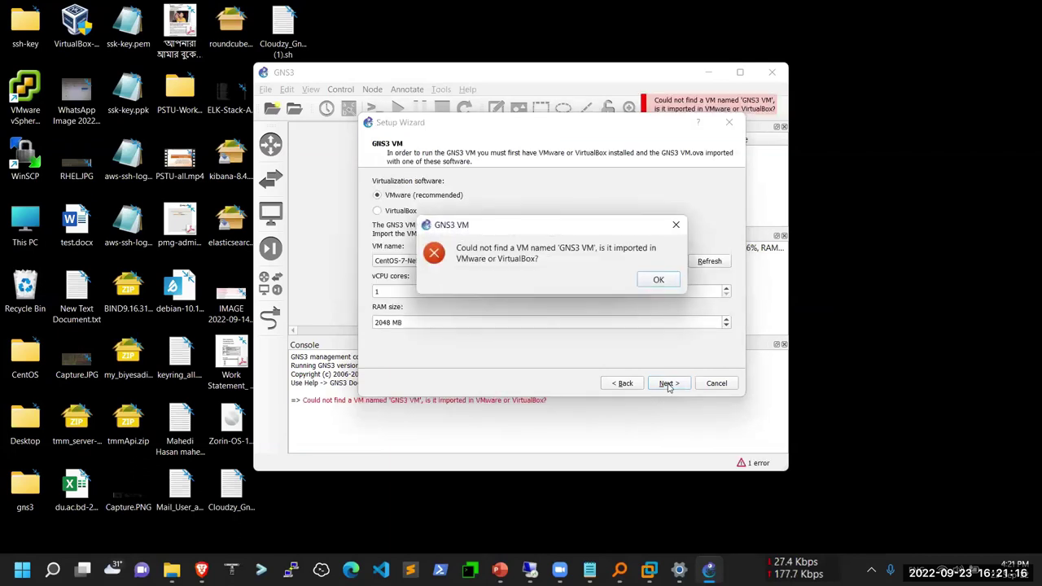
left_click(675, 225)
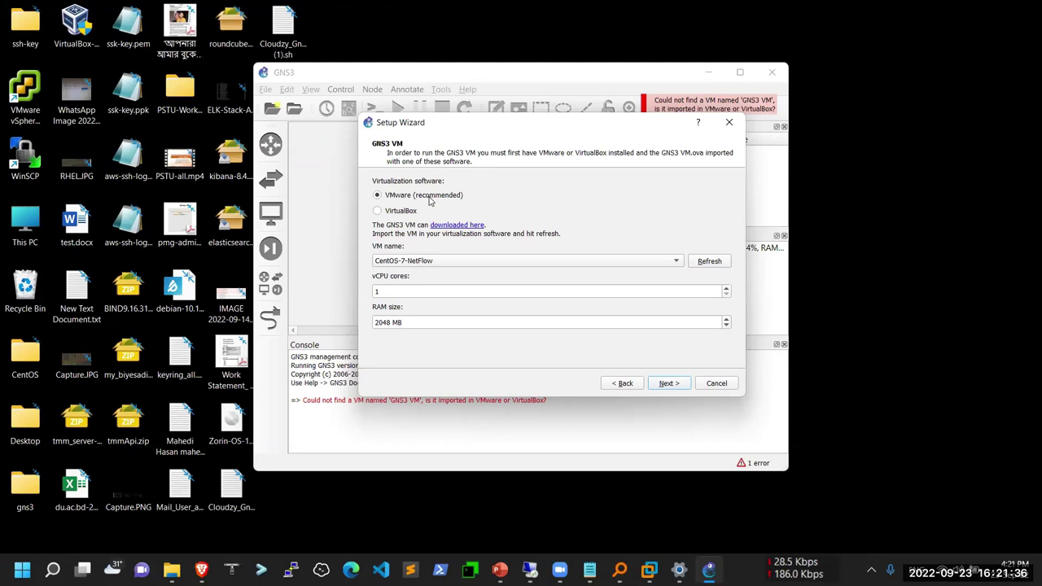
Step: Configure the VMware GNS3 VM as GNS3-VM-PSTU with 4 vCPU cores and 4096 MB of RAM, and continue the wizard
left_click(475, 265)
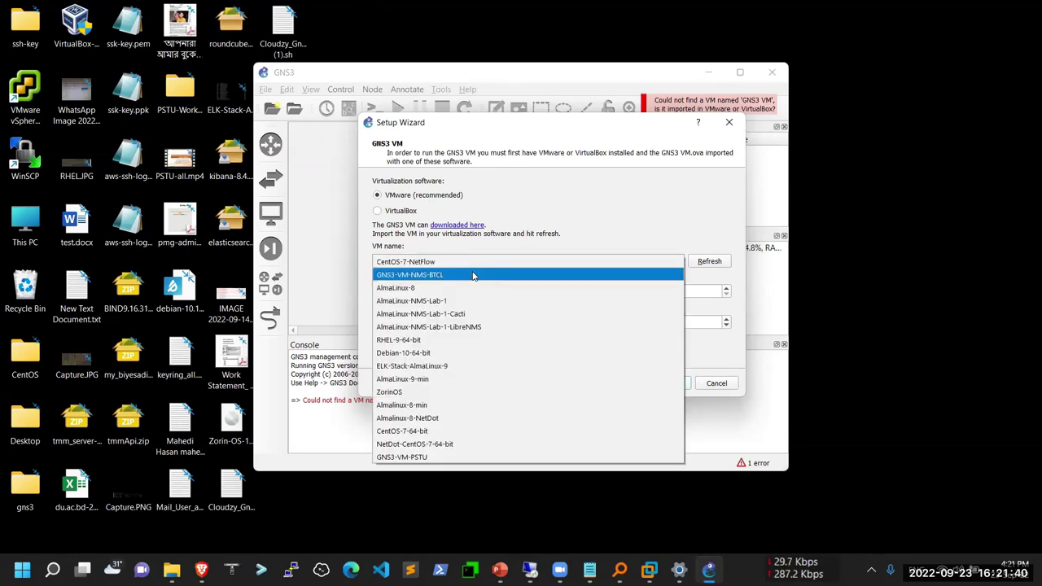
left_click(423, 458)
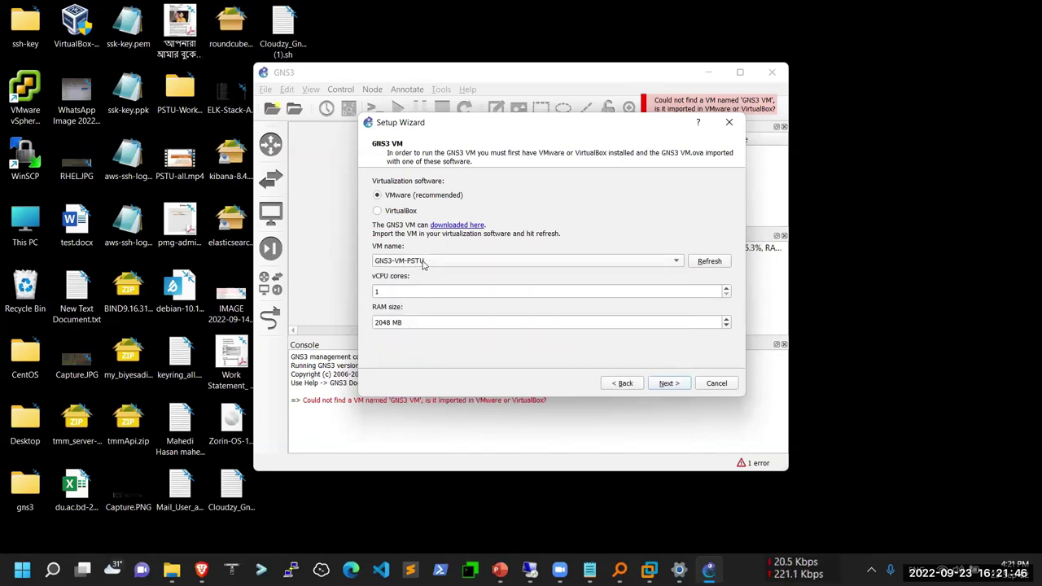
left_click(390, 292)
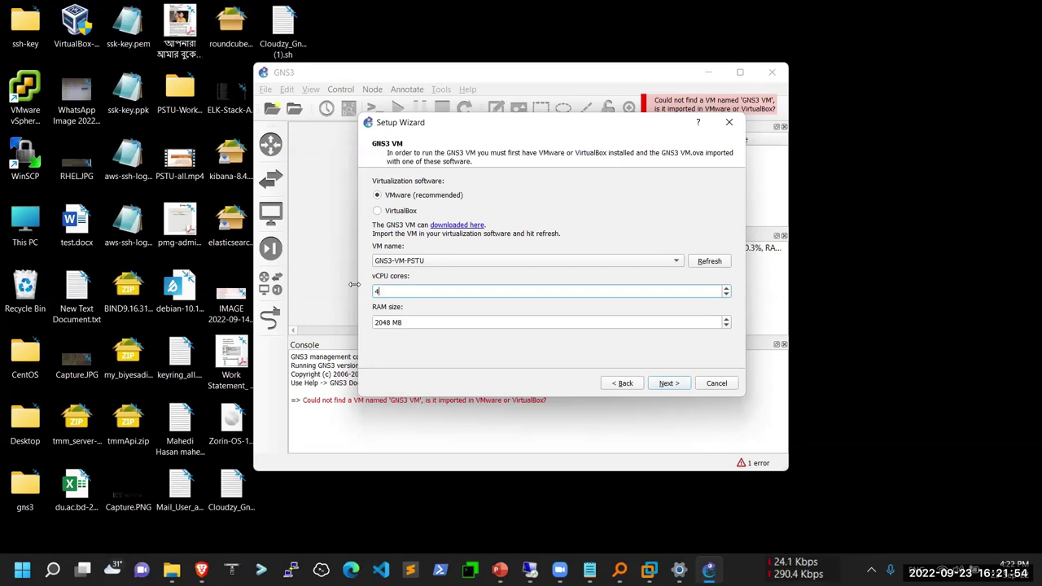
double_click(386, 291)
double_click(386, 291)
left_click_drag(392, 323, 366, 322)
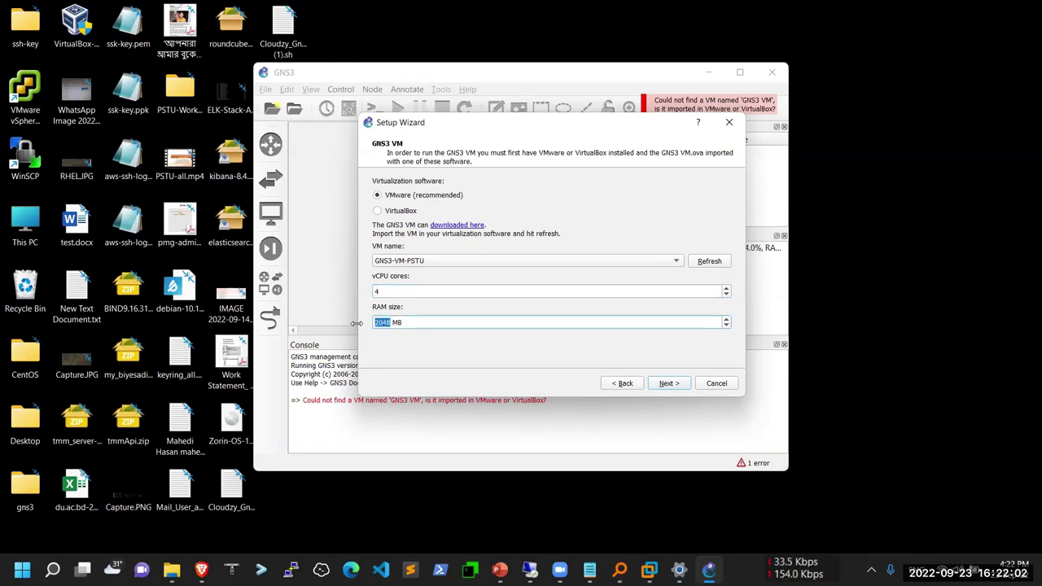
type("4096")
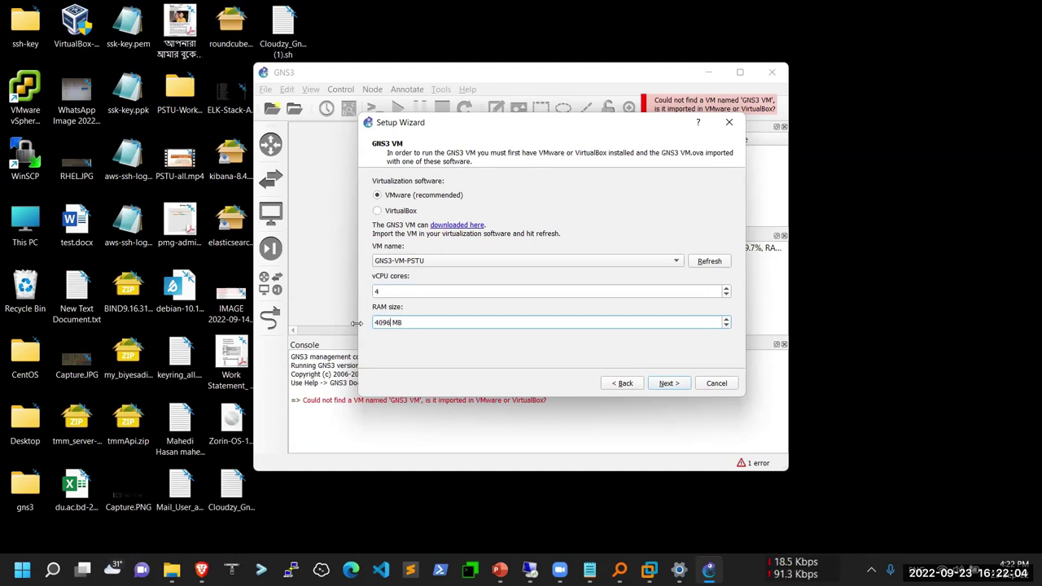
left_click(668, 384)
left_click(668, 384)
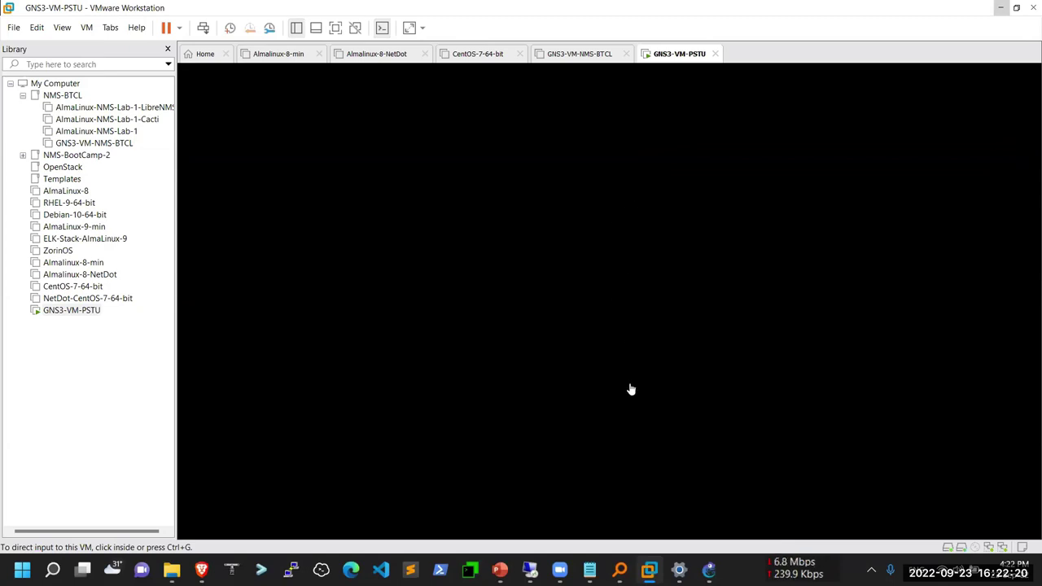
Step: Switch back to GNS3 from VMware Workstation, finish the Setup Wizard, and maximize the GNS3 window
left_click(709, 571)
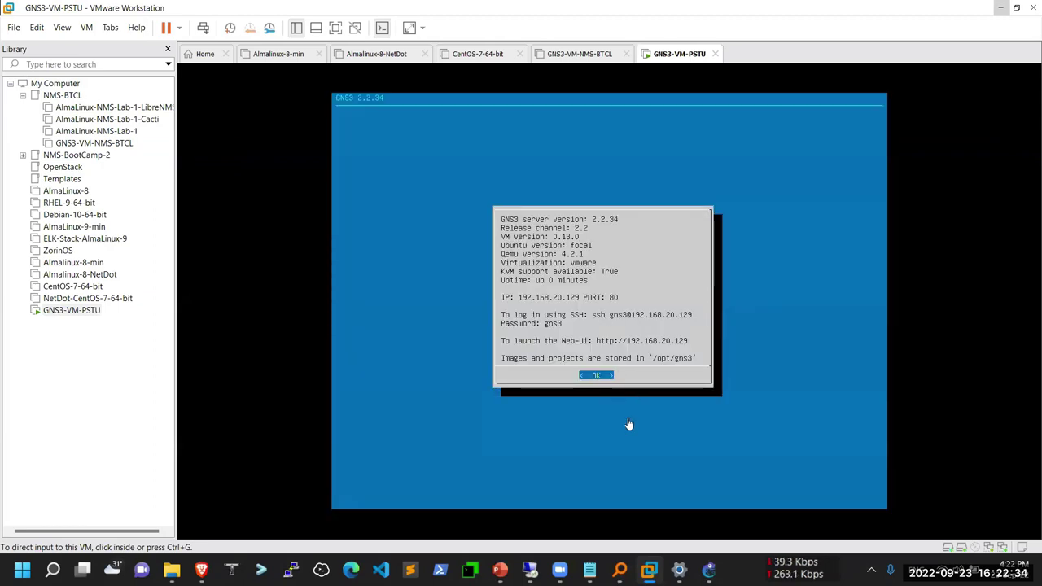
left_click(708, 570)
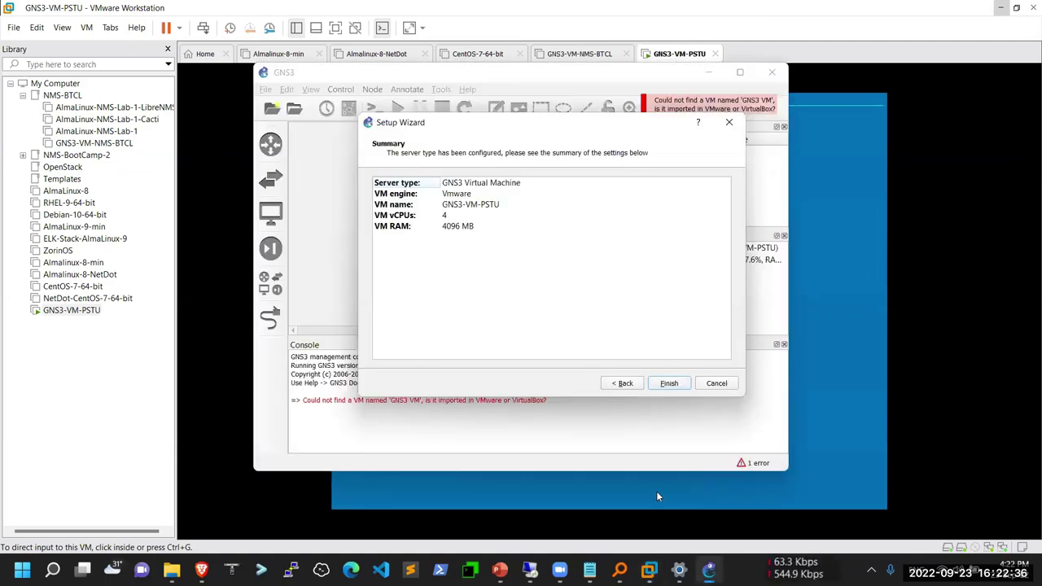
left_click(669, 383)
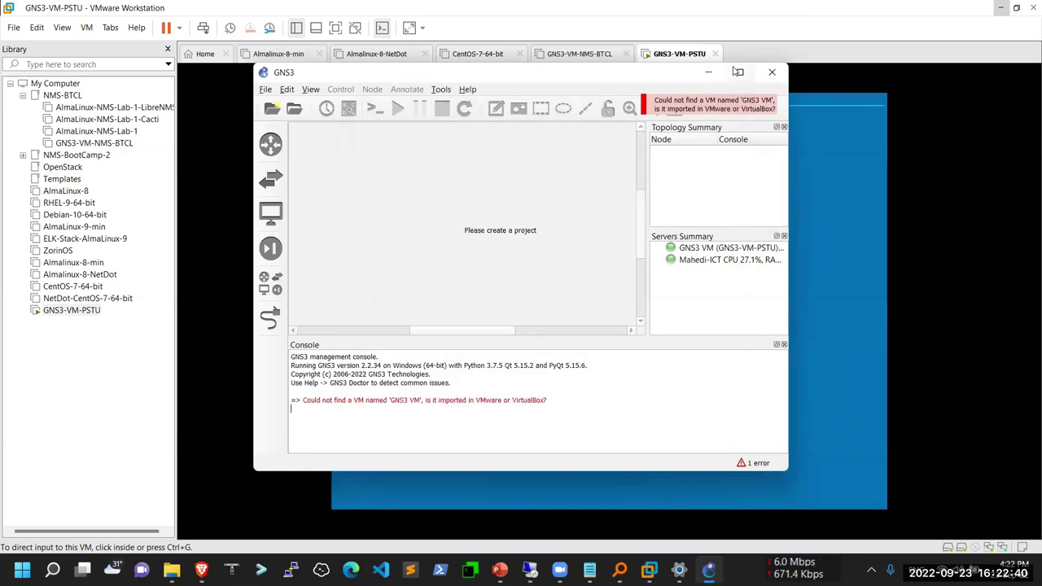
left_click(741, 74)
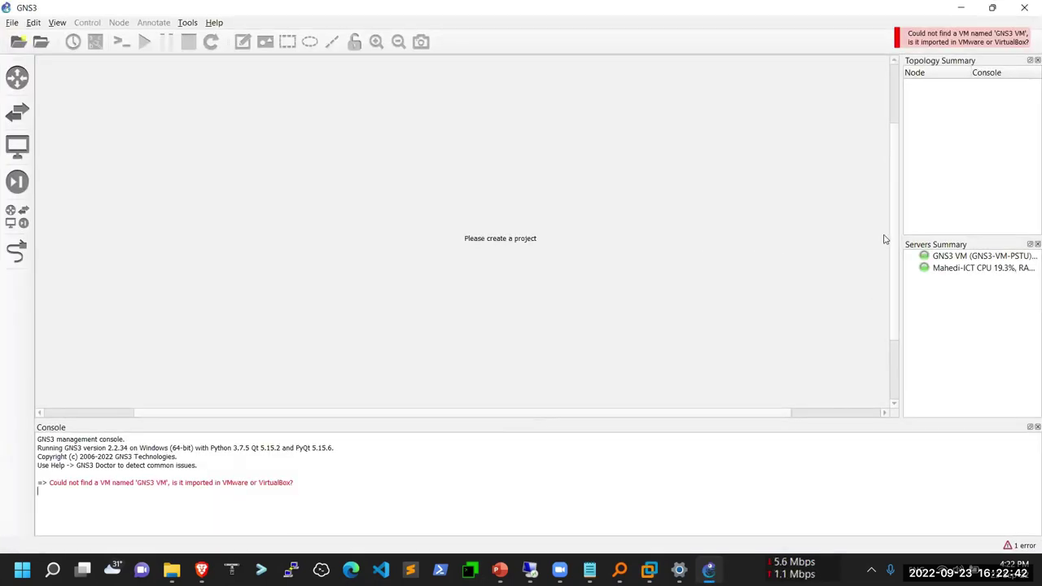
Step: Widen the Servers Summary to examine the GNS3 VM and local server entries, then narrow it and dismiss the error notification
left_click_drag(899, 221, 698, 216)
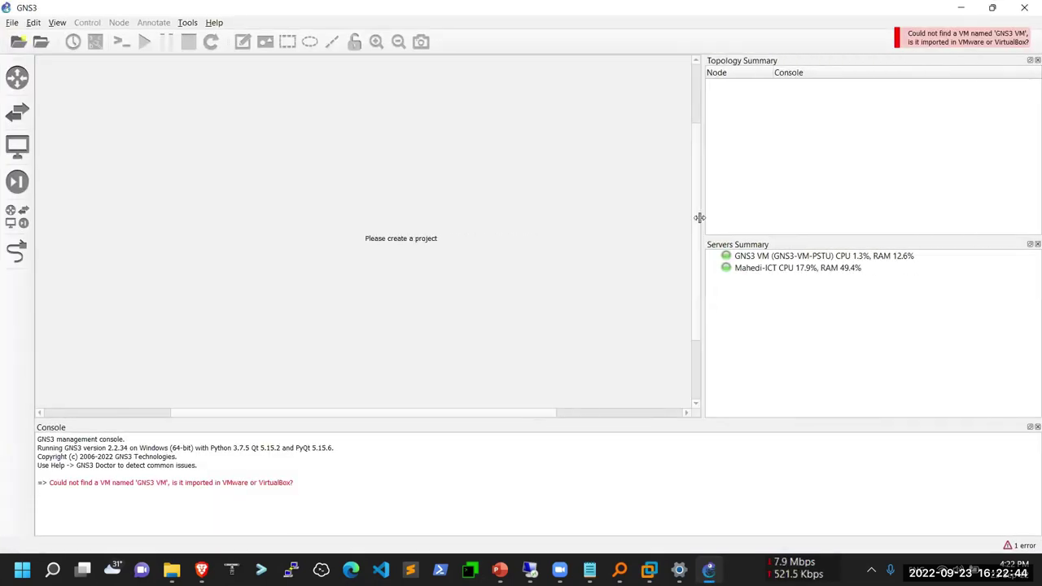
left_click(784, 273)
left_click(770, 259)
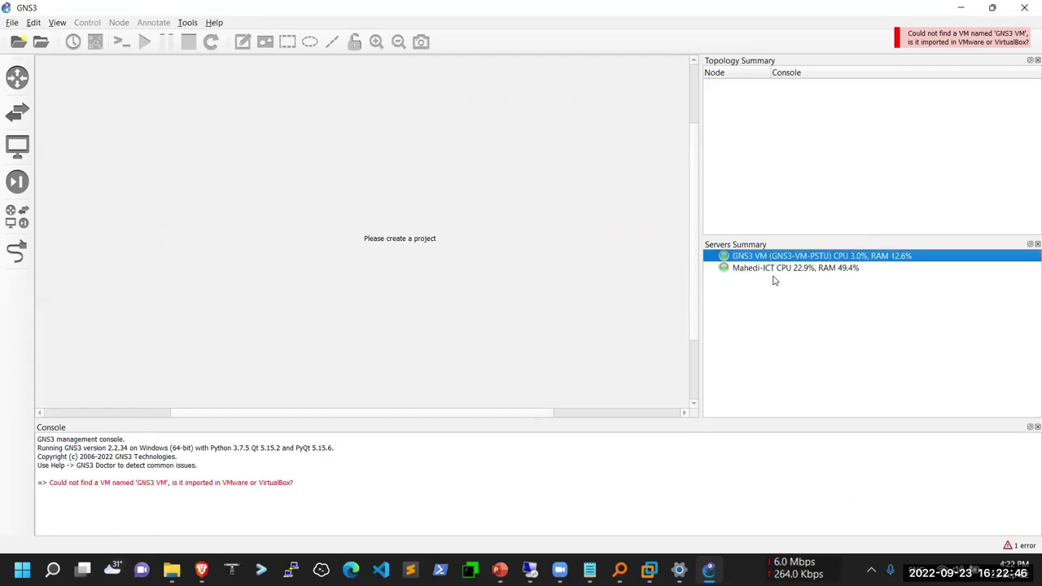
left_click(769, 270)
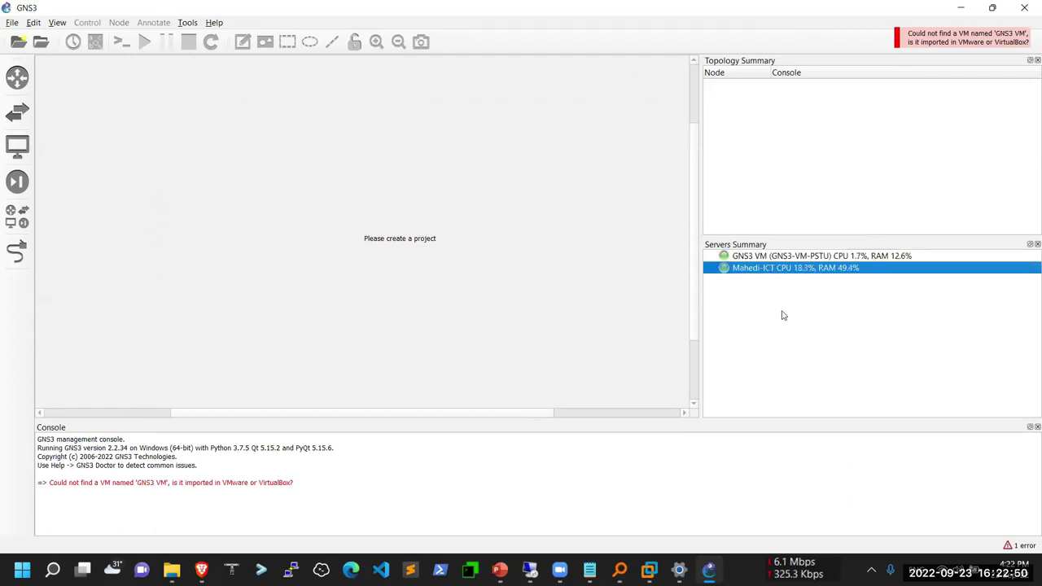
left_click(808, 257)
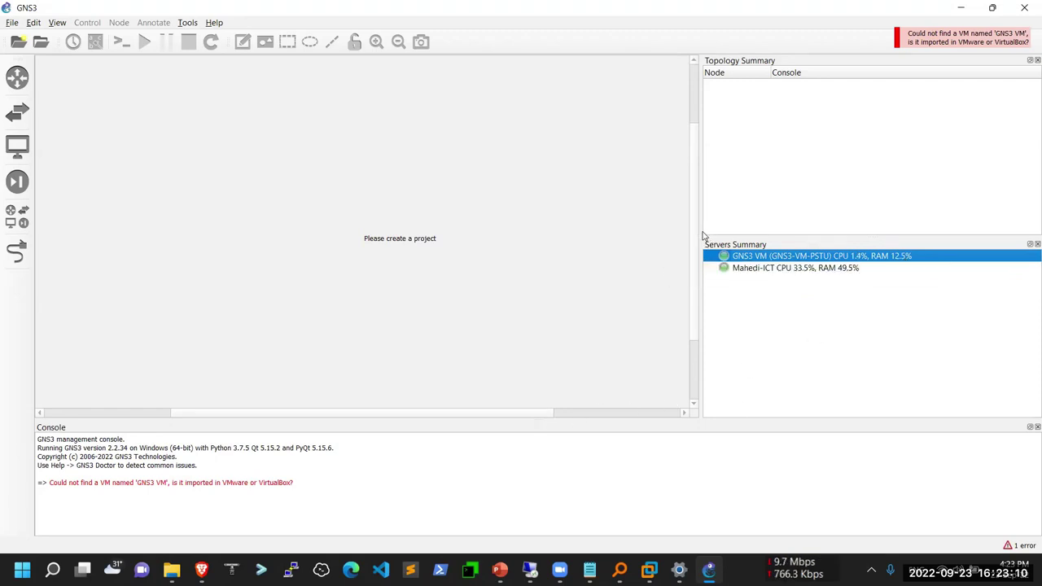
left_click_drag(700, 232, 882, 264)
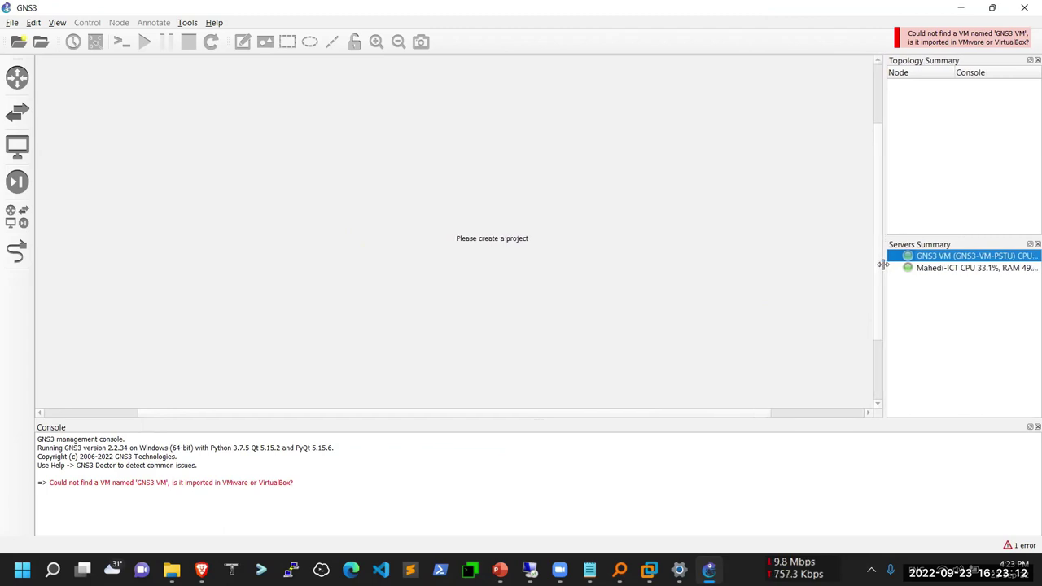
left_click(1023, 41)
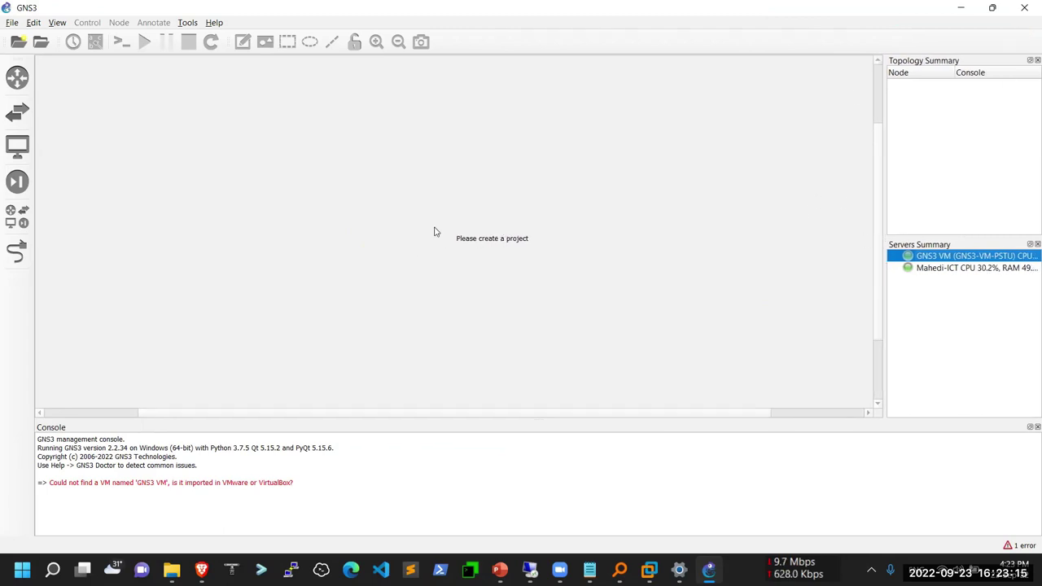
Step: Display all available devices and select the Ethernet switch
left_click(17, 216)
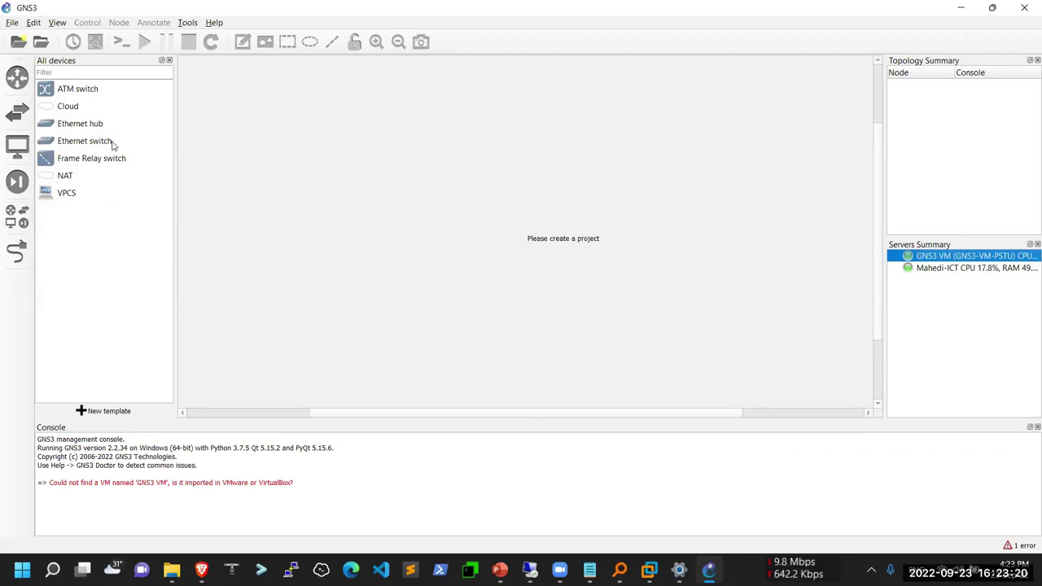
left_click(87, 142)
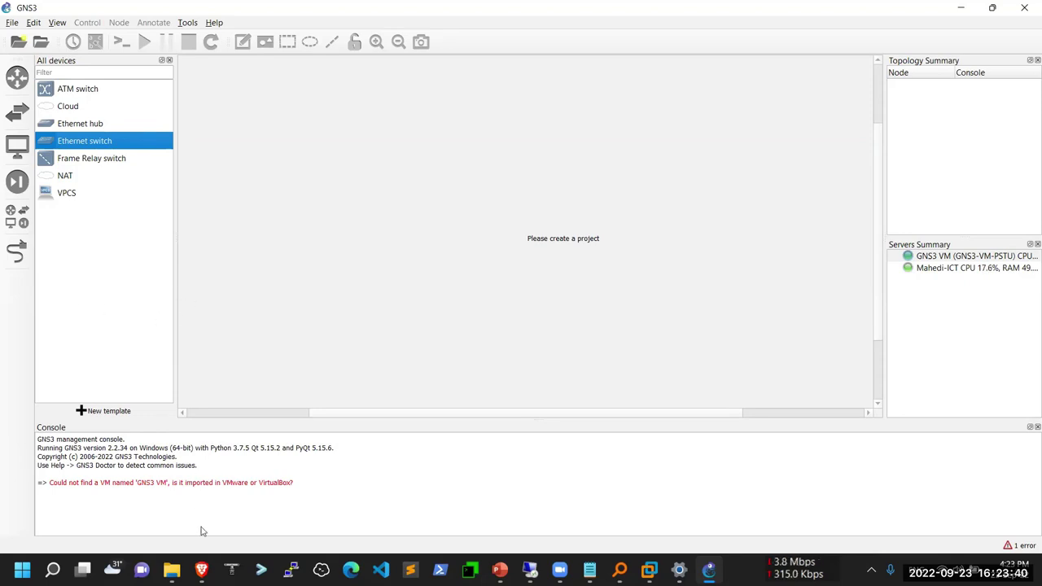
Step: Switch to File Explorer and look through the NMS-BootCamp-1, Work and PSTU-Webinar folders for GNS3 device images
left_click(171, 569)
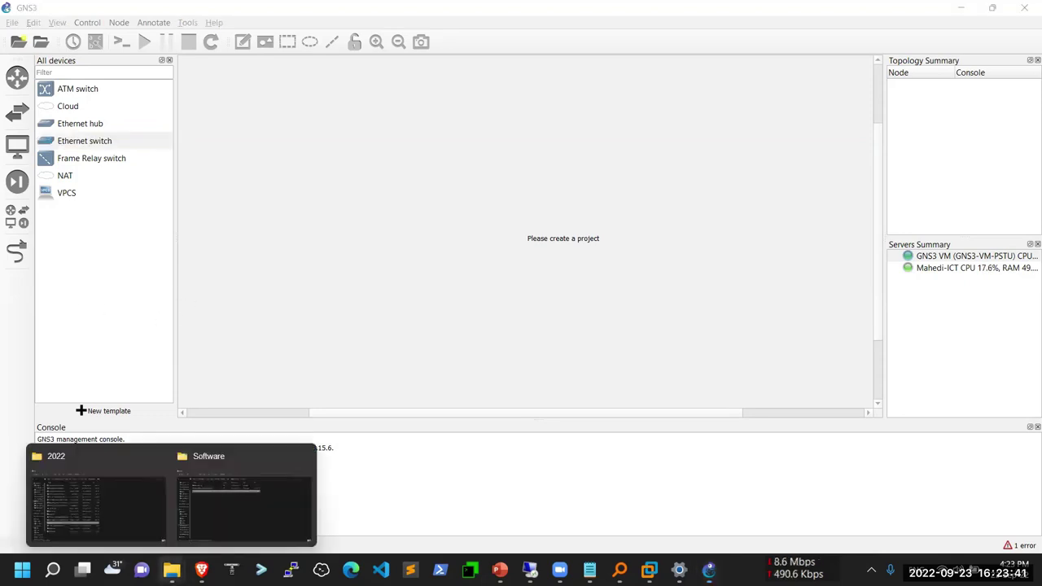
left_click(241, 506)
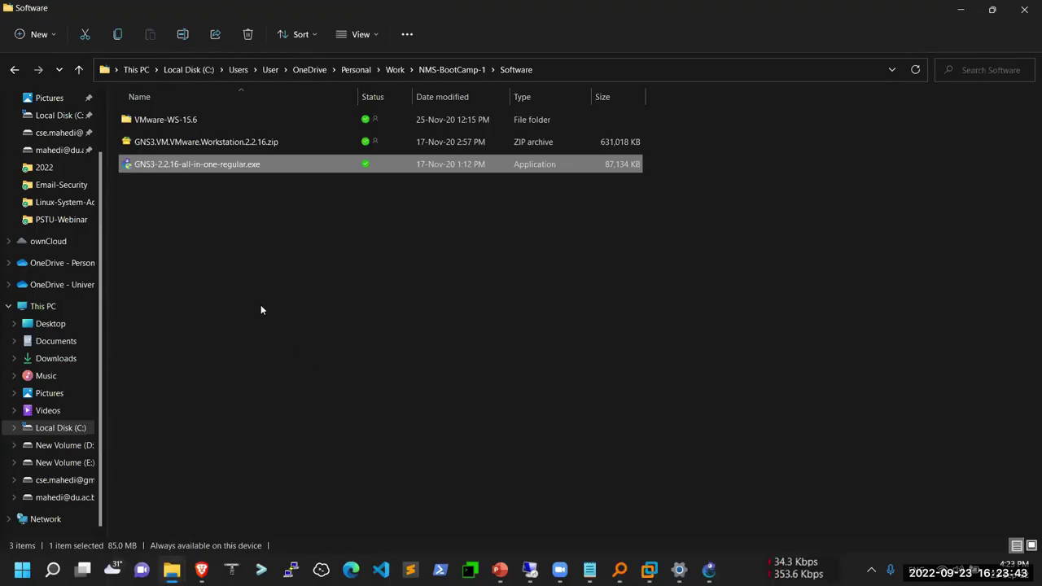
left_click(450, 79)
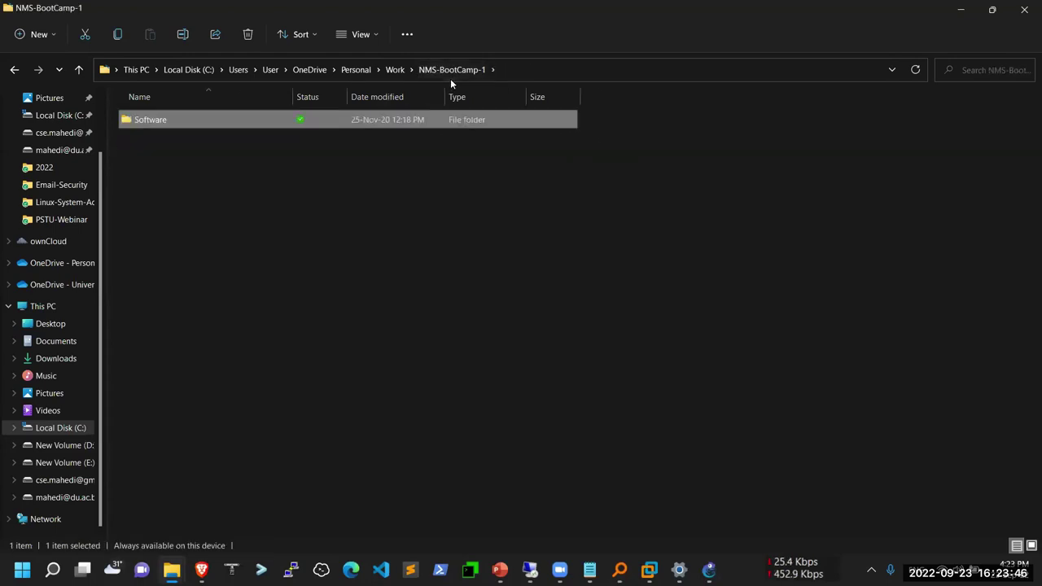
left_click(396, 72)
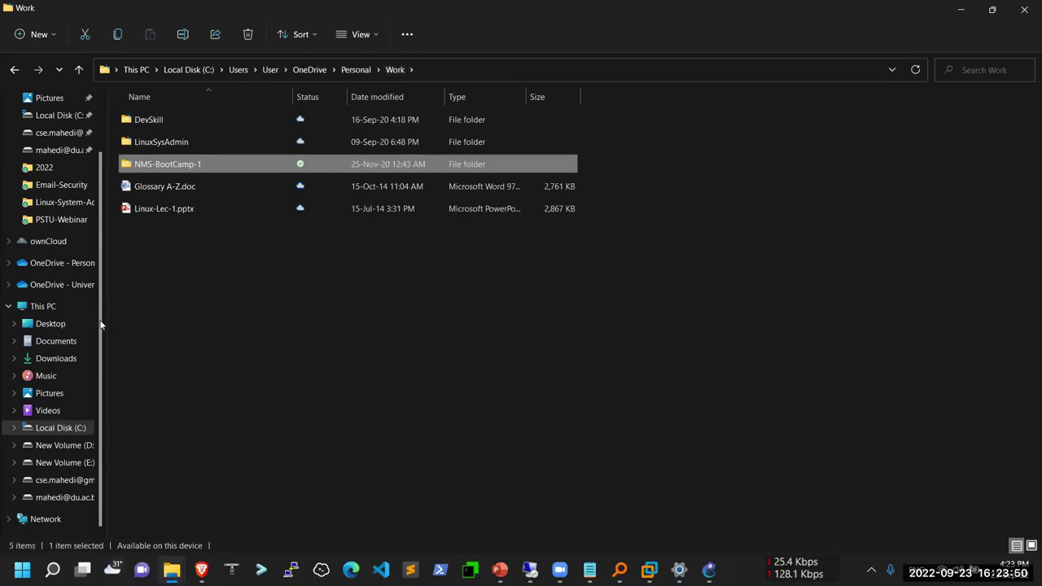
left_click(59, 217)
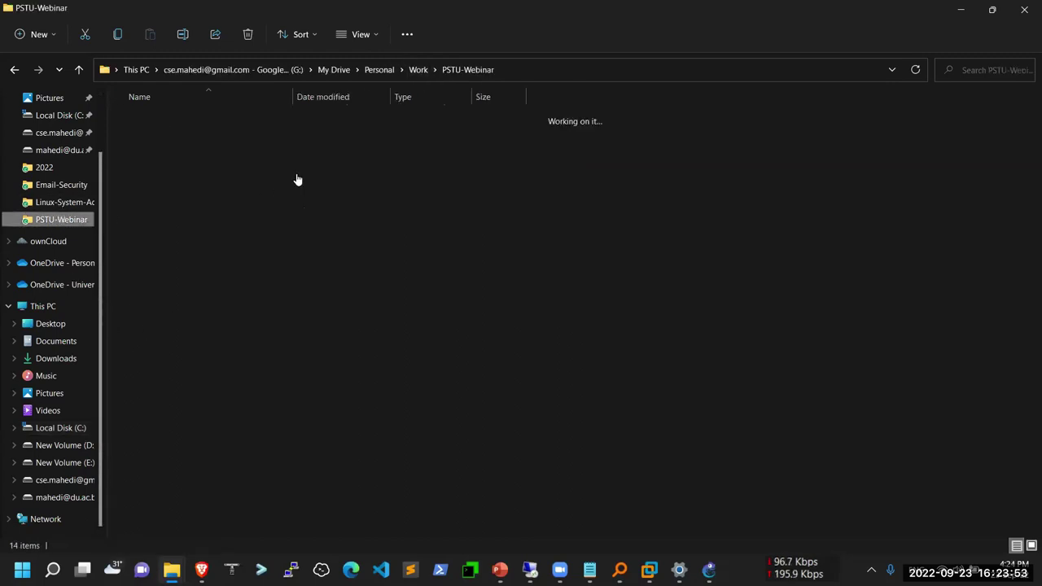
left_click(418, 70)
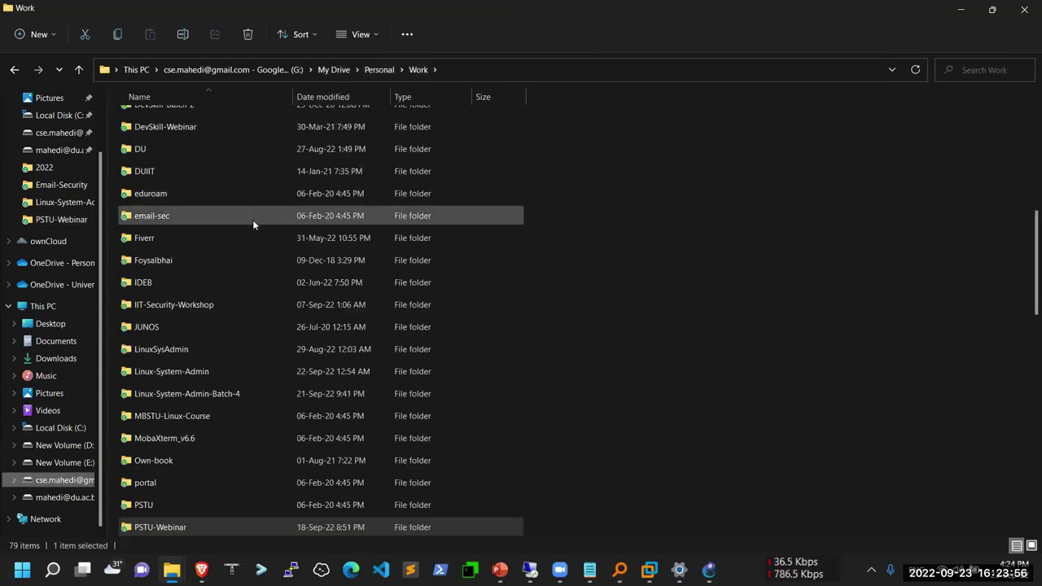
scroll(253, 221, "up", 2)
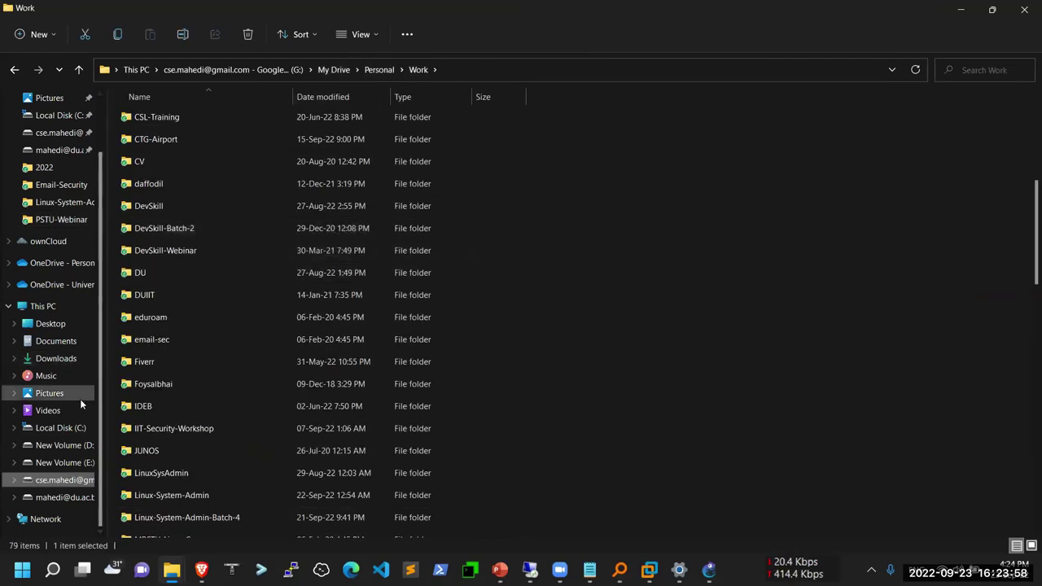
Step: Browse Google Drive (I:) to My Drive > Personal > NMS-BootCamp-1 and check its NMS-lab subfolder
left_click(62, 498)
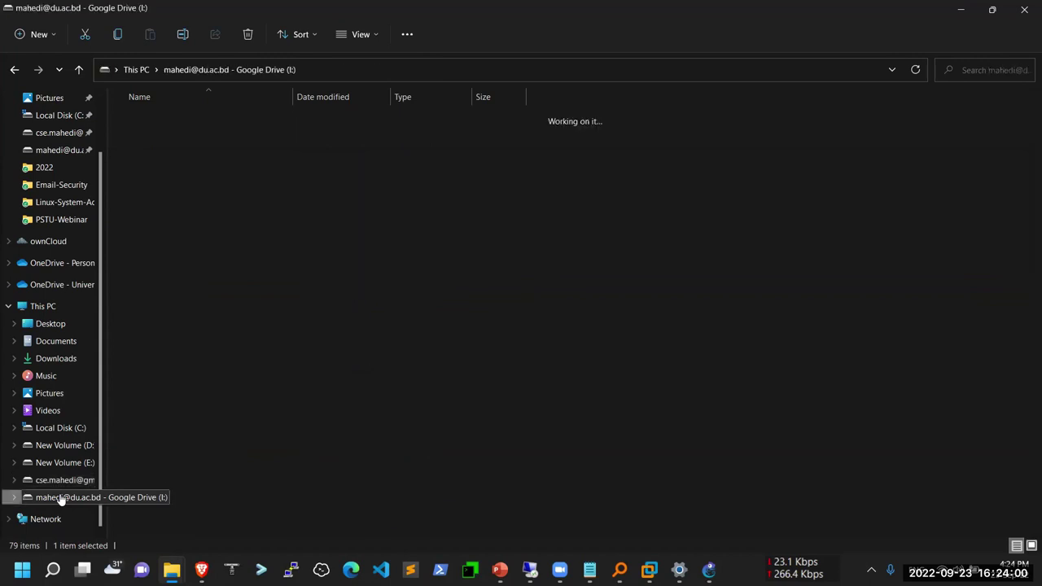
double_click(164, 121)
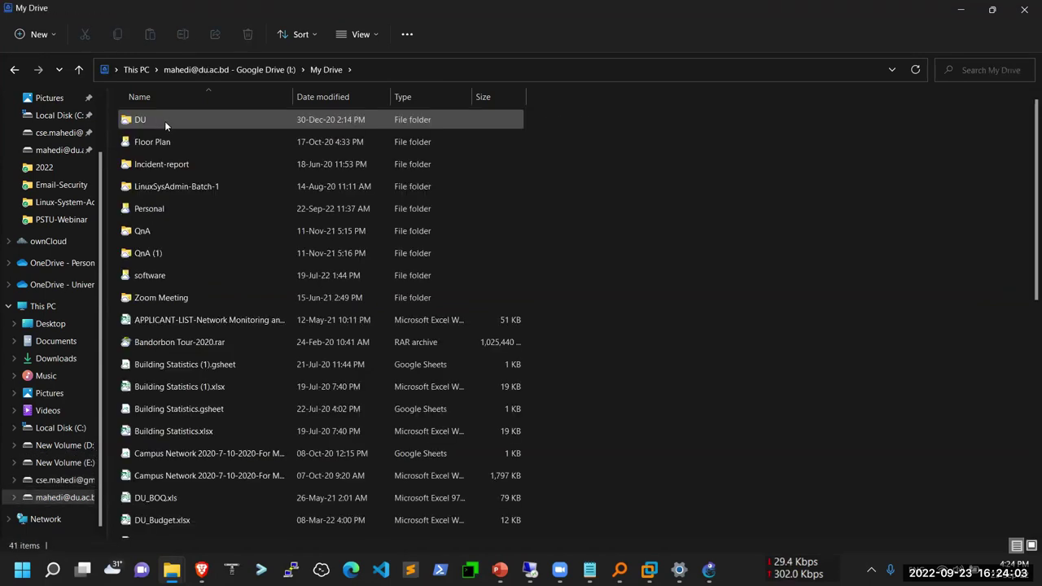
double_click(161, 209)
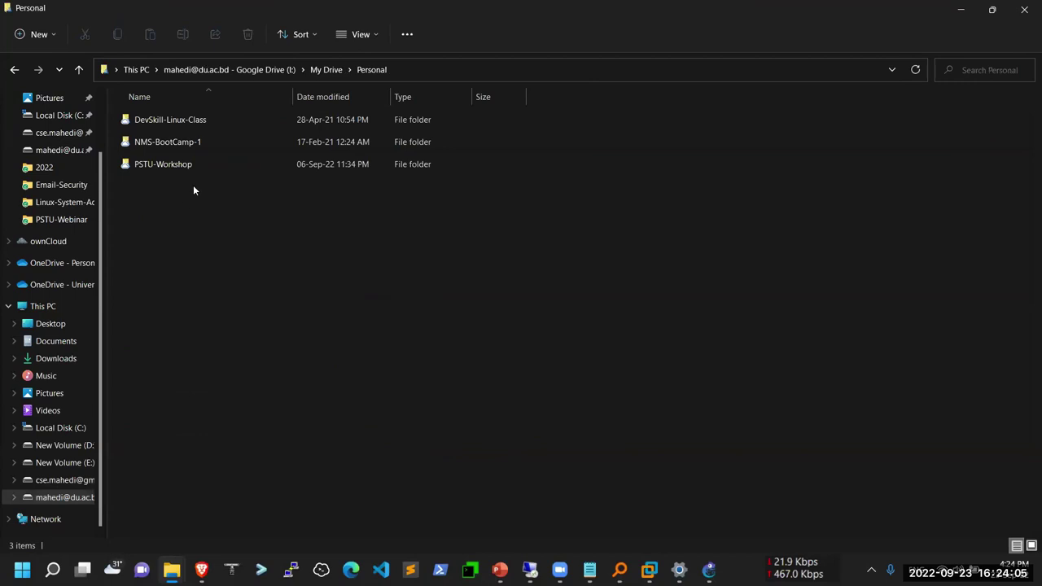
double_click(177, 142)
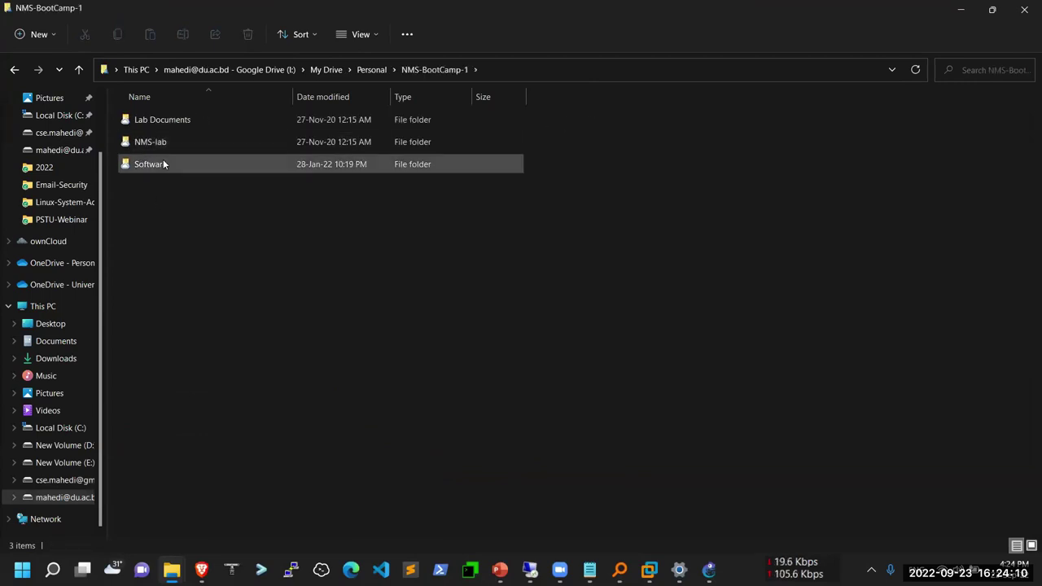
double_click(171, 144)
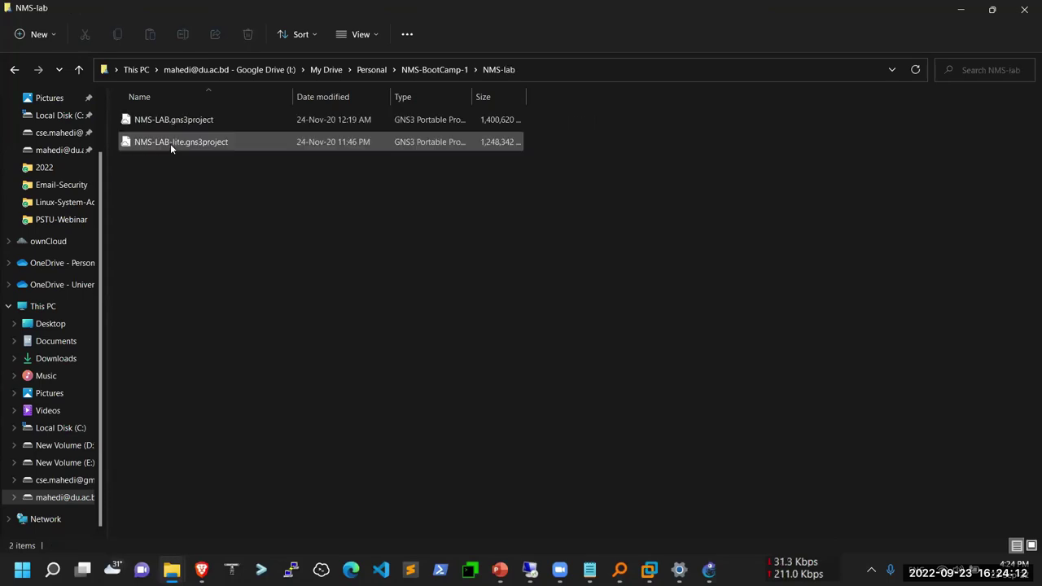
left_click(434, 70)
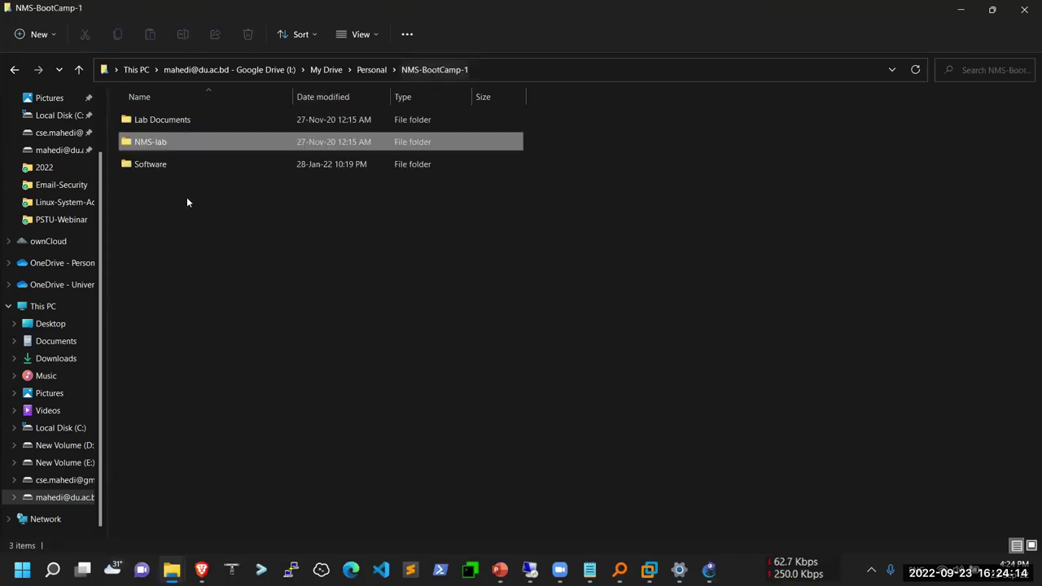
Step: Open the gns3-images folder inside Software and widen the Name column to read the full image names
double_click(161, 163)
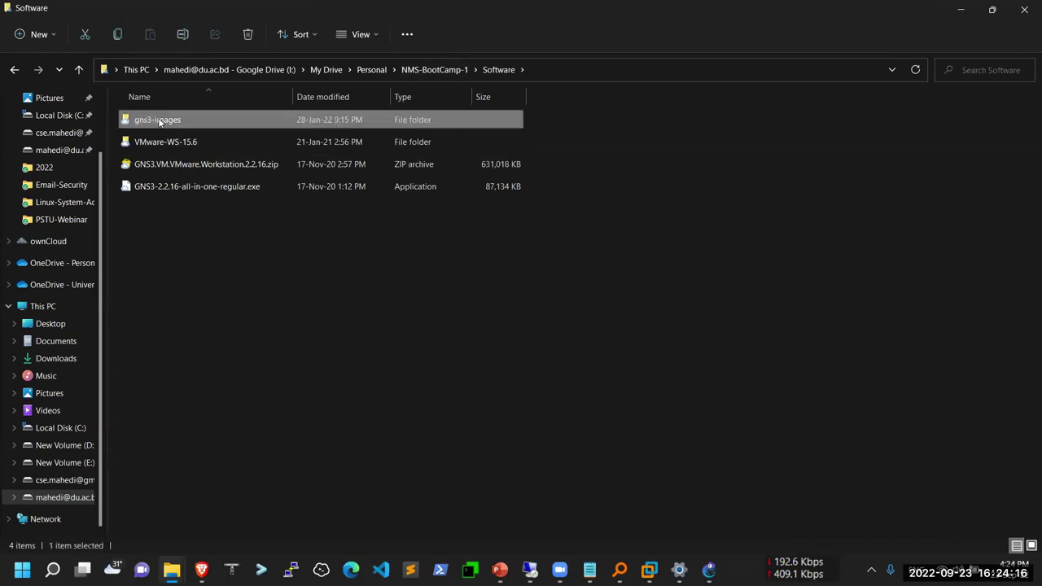
double_click(159, 120)
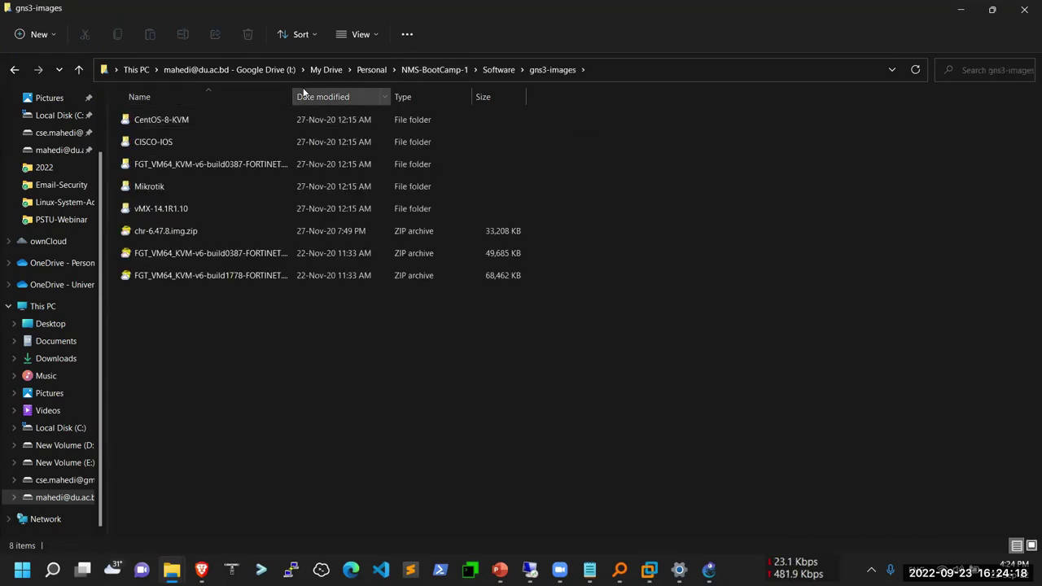
left_click_drag(294, 97, 433, 97)
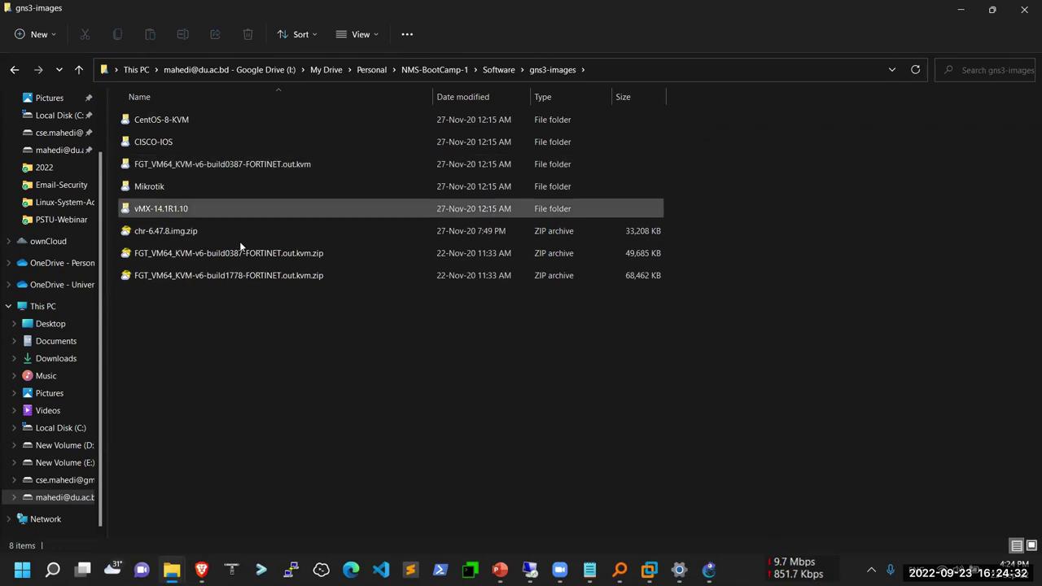
Step: Look through the CSL-NMS-1, NMS-1, NMS-BTCL and NMS-Part-2 folders under Work > BootCamp on Google Drive (G:)
left_click(60, 168)
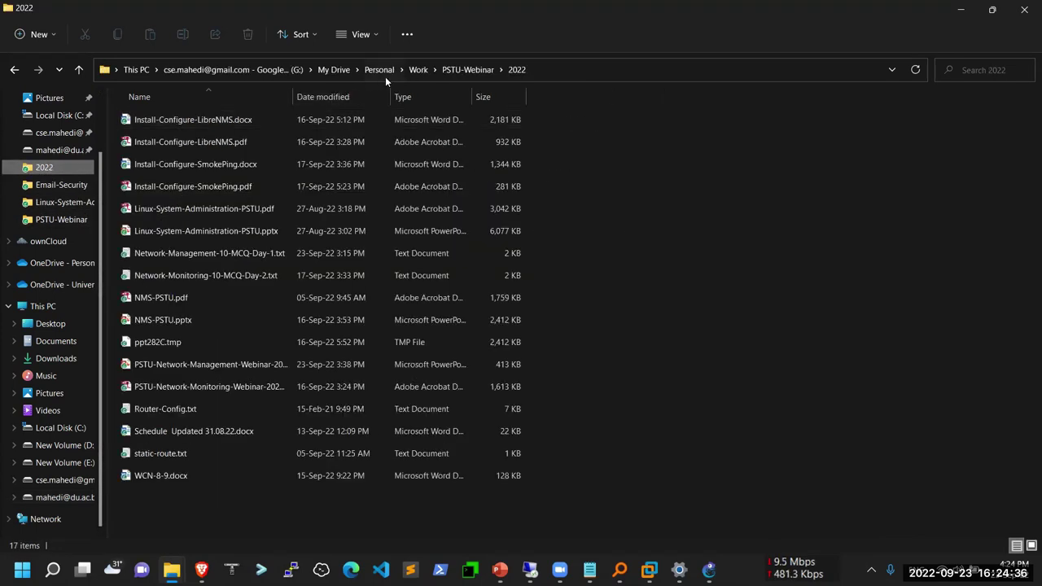
left_click(434, 71)
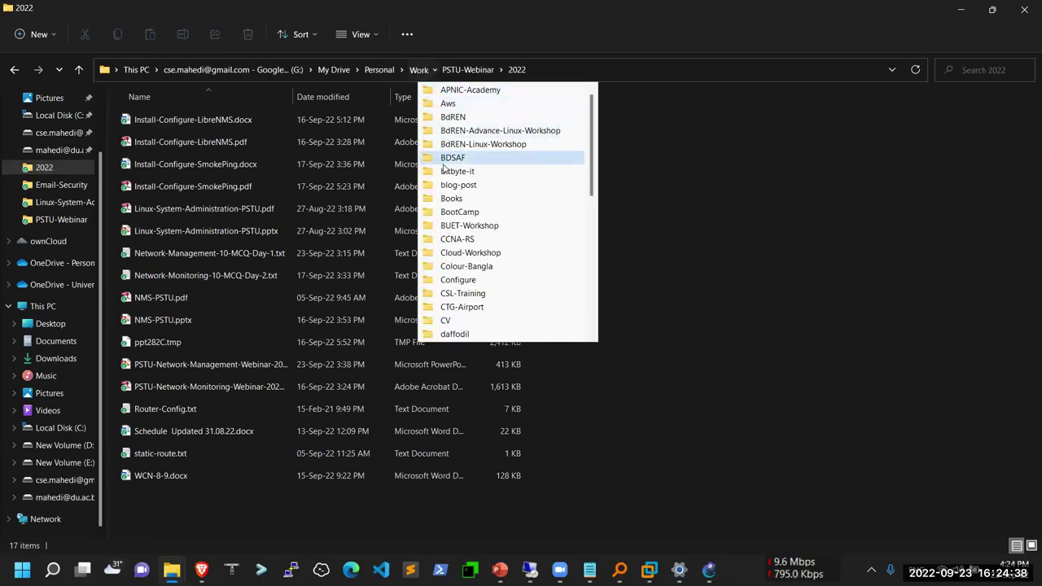
left_click(457, 213)
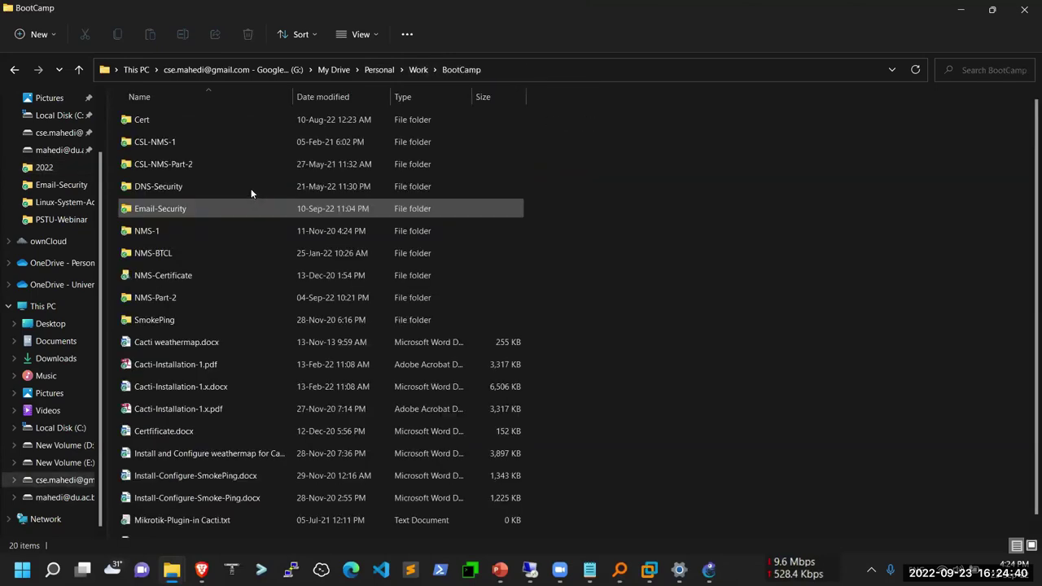
left_click(173, 142)
double_click(174, 142)
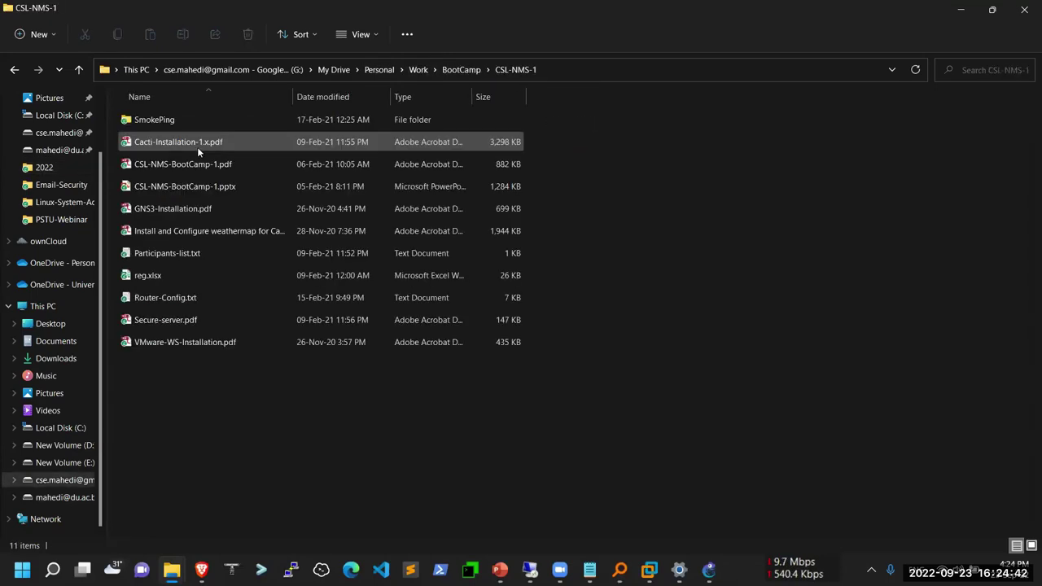
left_click(460, 70)
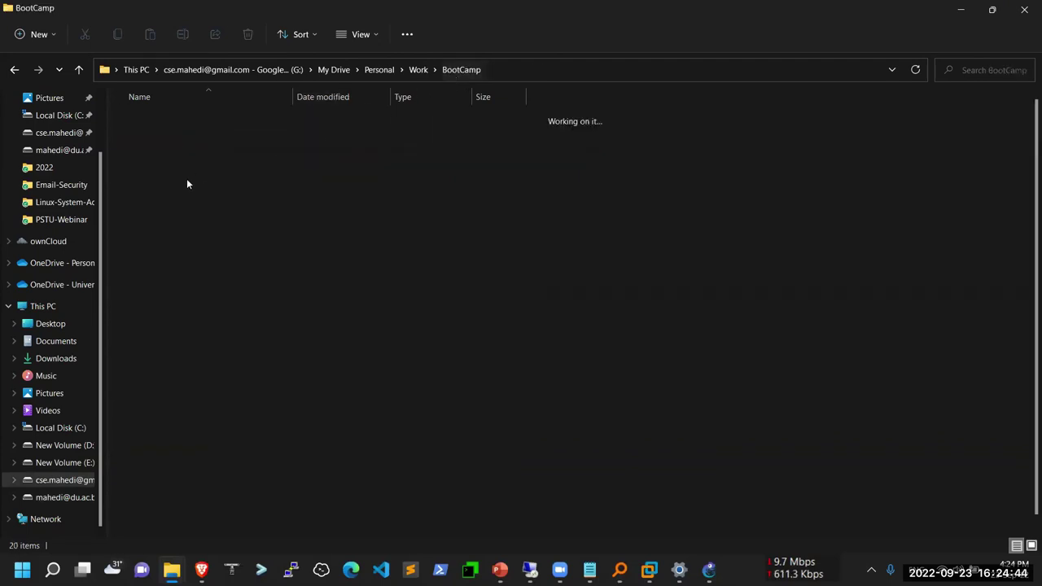
double_click(177, 231)
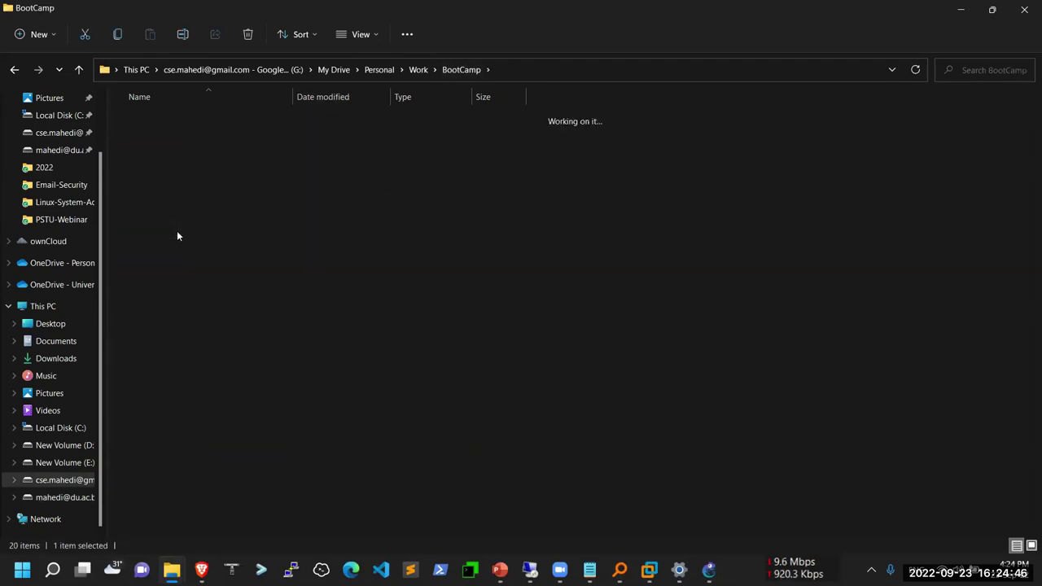
left_click(461, 70)
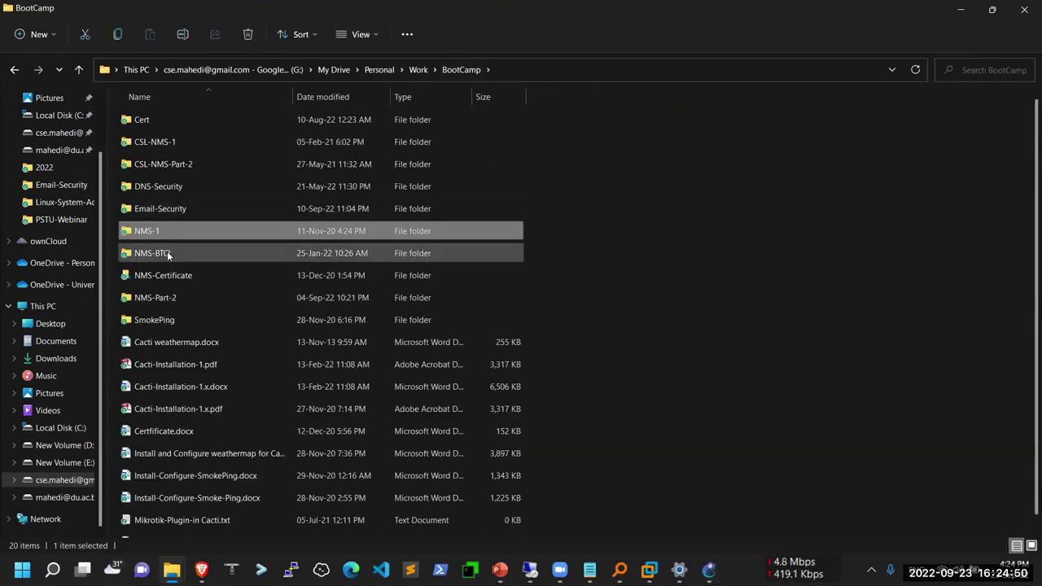
double_click(167, 252)
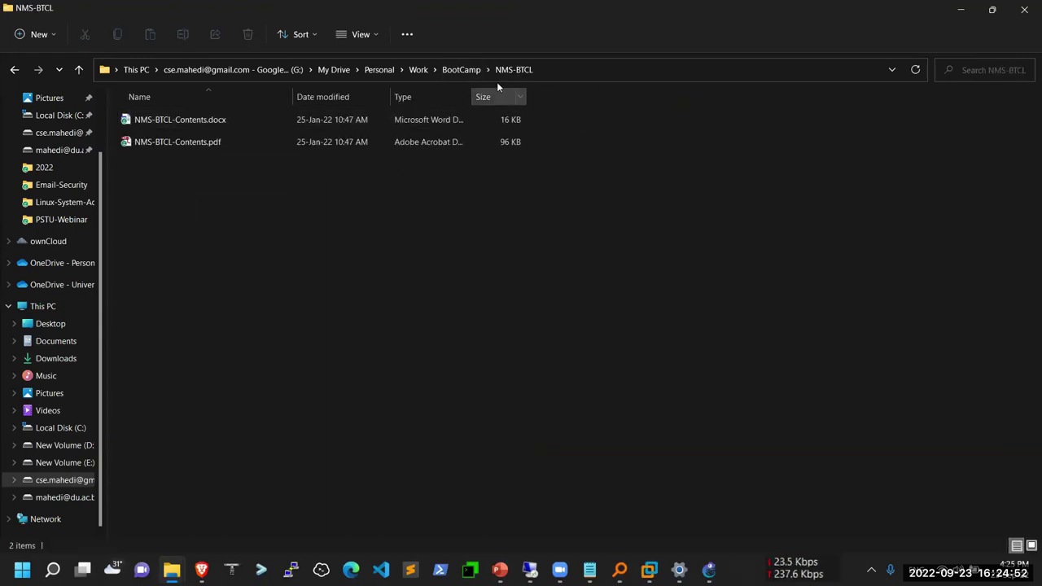
left_click(462, 70)
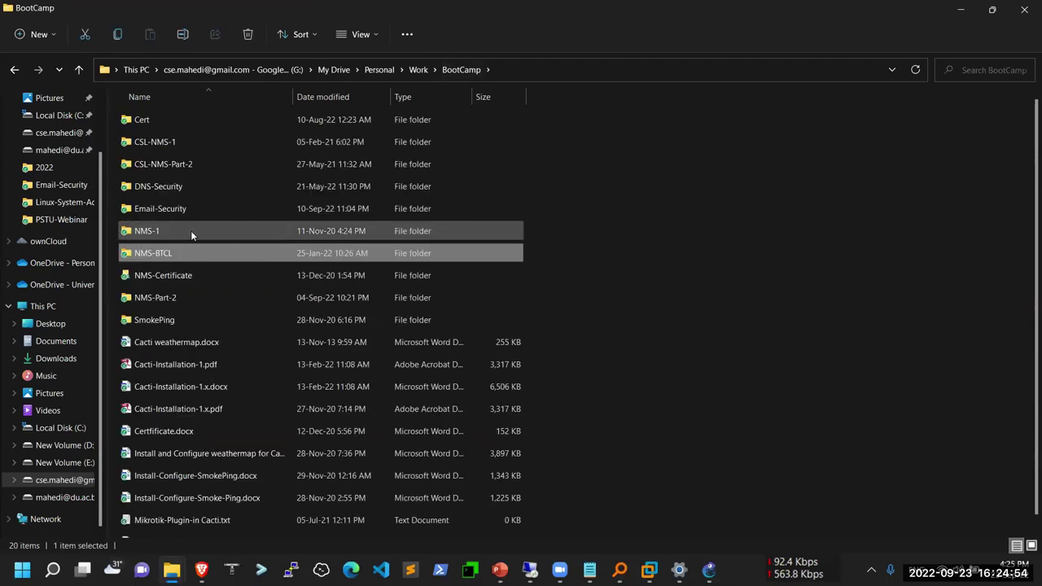
double_click(167, 298)
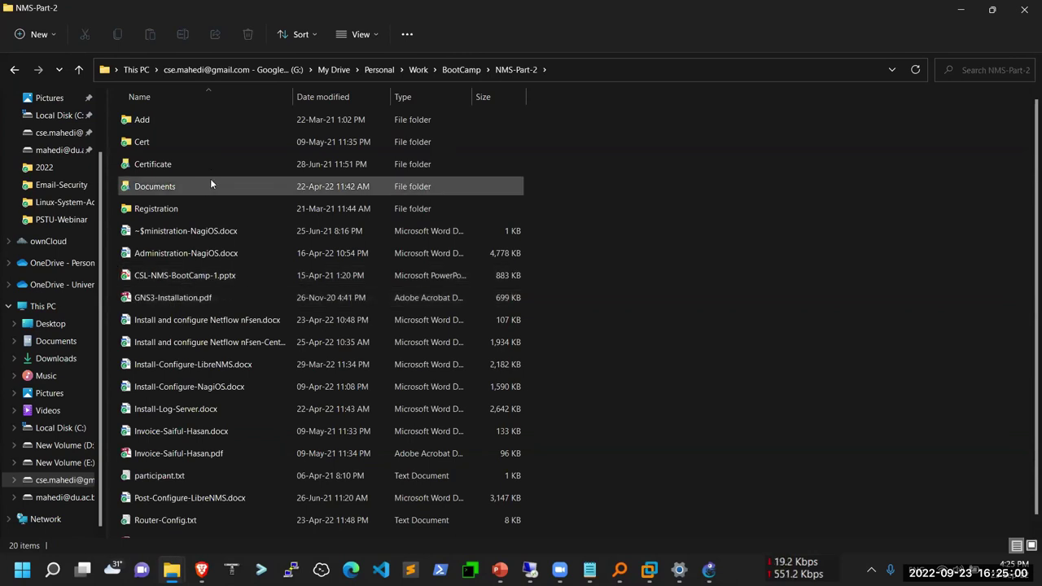
left_click(444, 74)
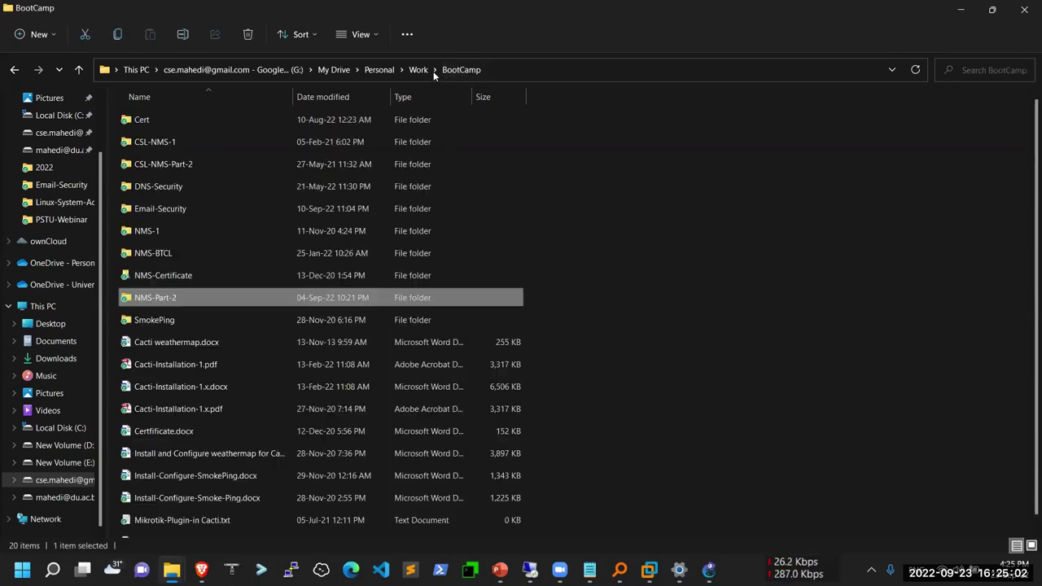
Step: Switch to Everything, search for "gns3-im", and open the gns3-images folder stored on drive D under NMS-BootCamp-1
left_click(872, 570)
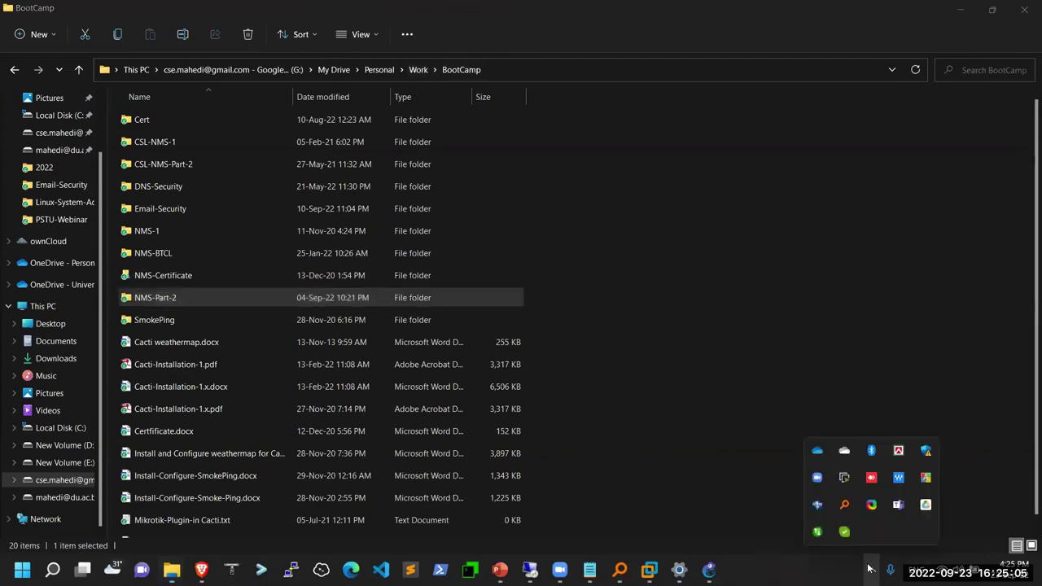
left_click(852, 505)
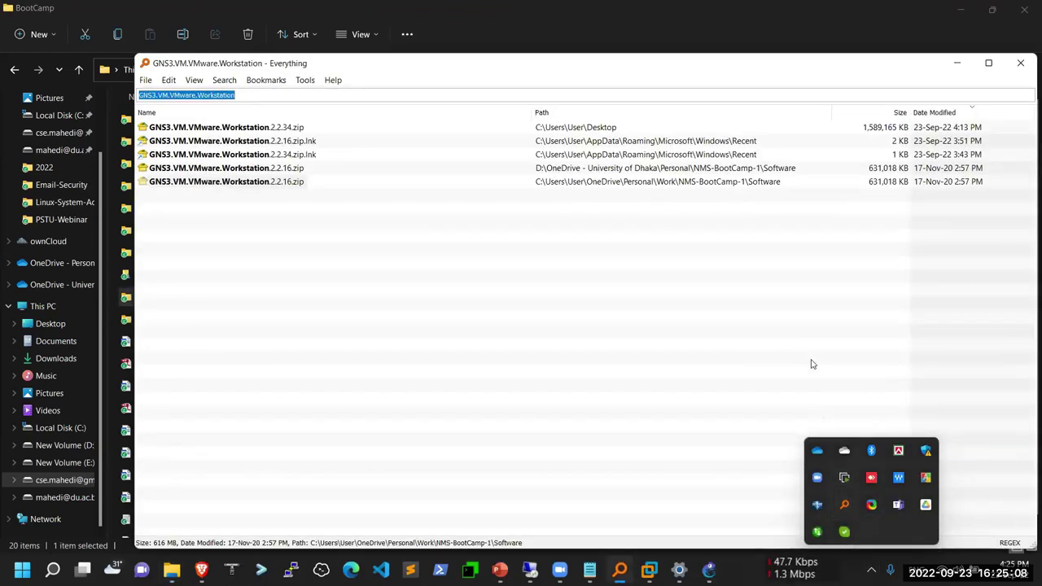
type("gns3")
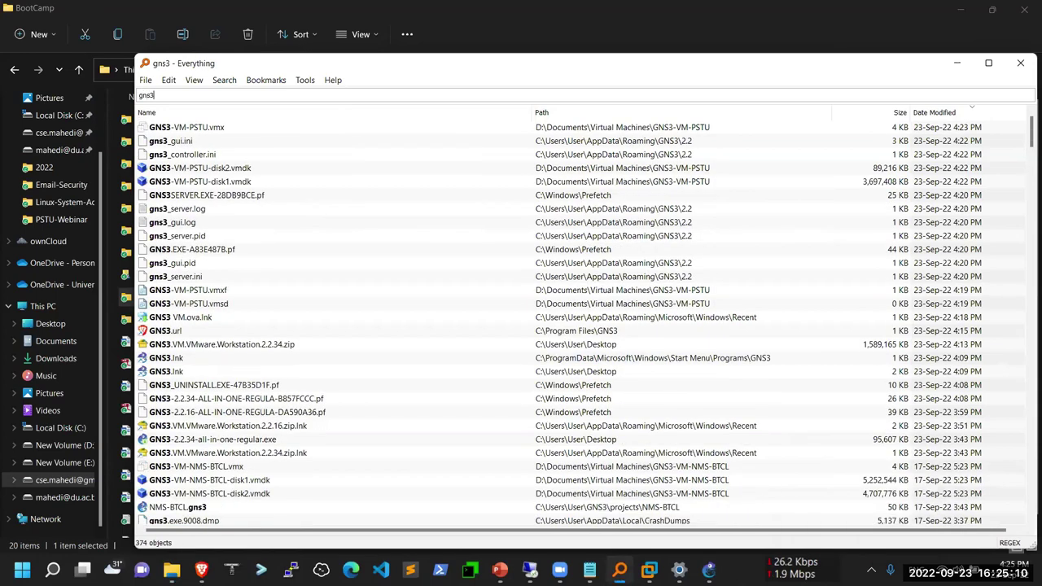
type("-im")
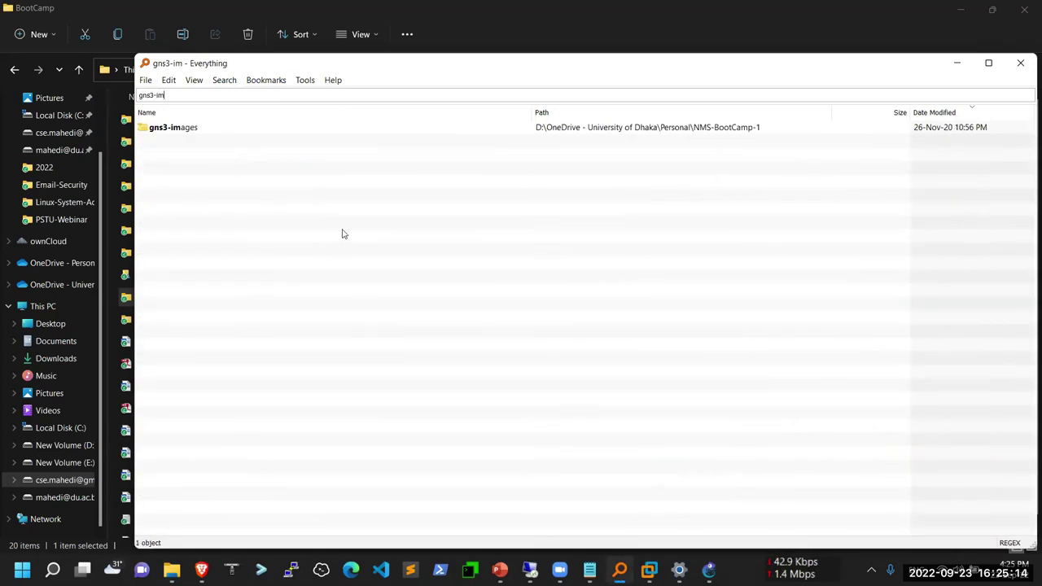
double_click(197, 127)
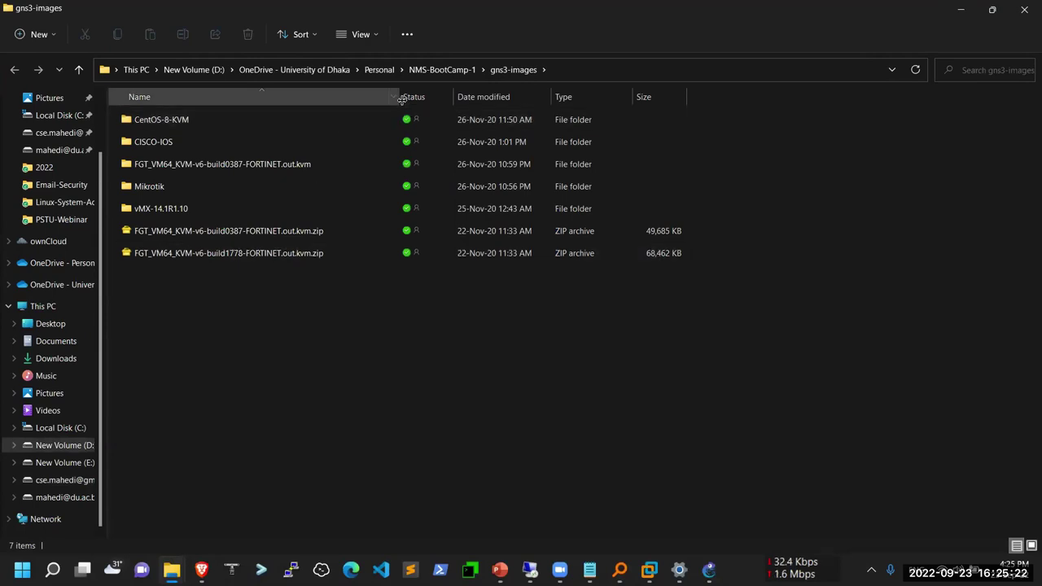
Step: Widen the Name column of the gns3-images folder and check the folder's full path
left_click_drag(402, 100, 473, 100)
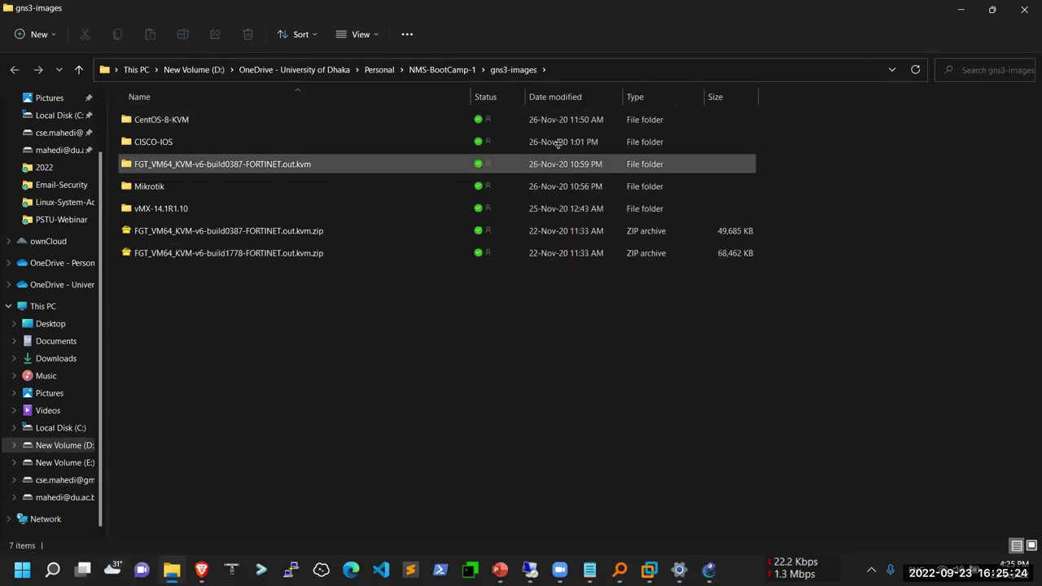
left_click(579, 71)
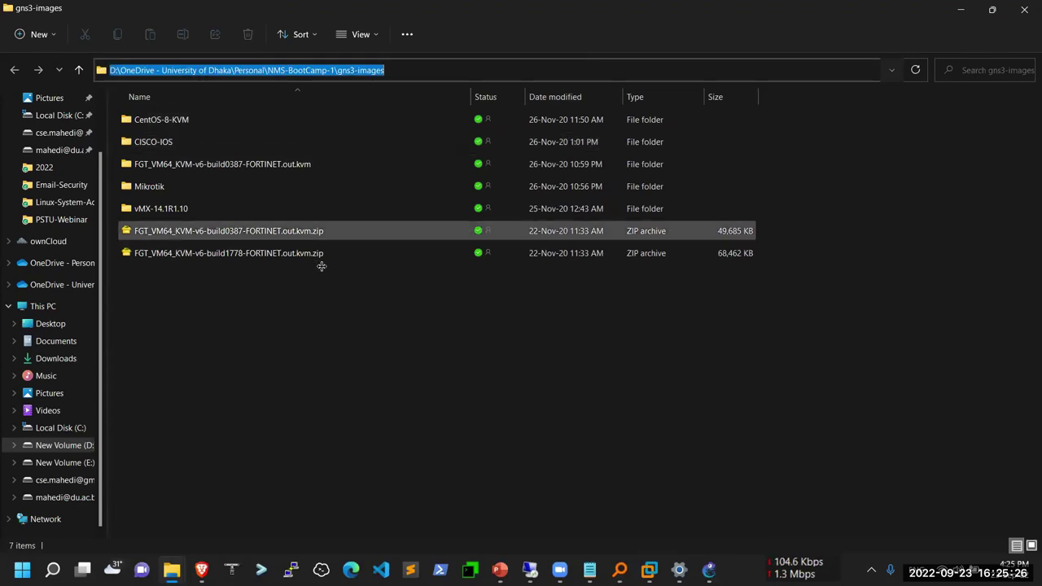
left_click(292, 320)
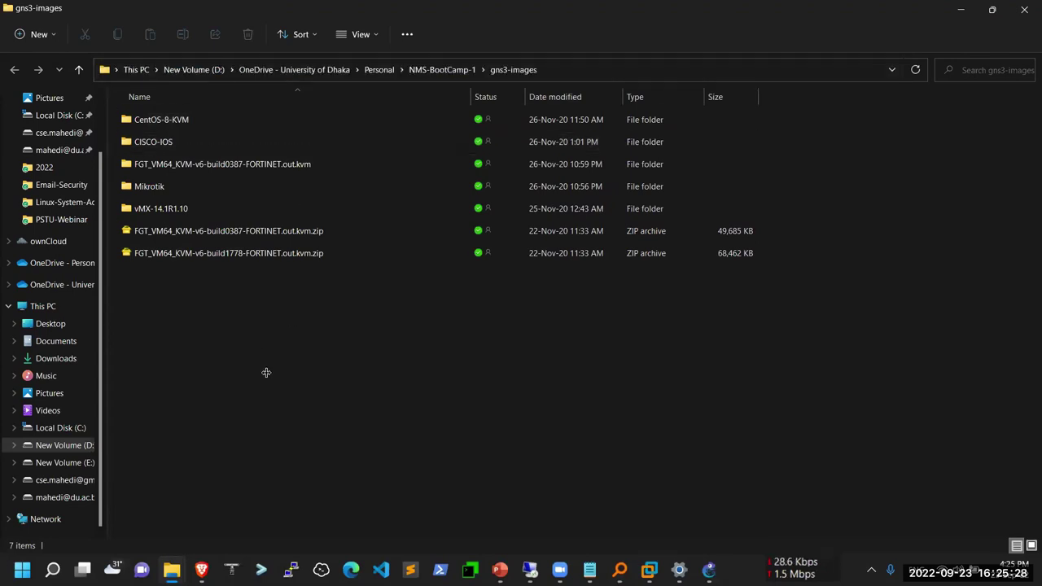
Step: Switch to GNS3 and start installing the Cisco 7200 router appliance from the GNS3 server on the GNS3 VM, up to its required files
left_click(709, 569)
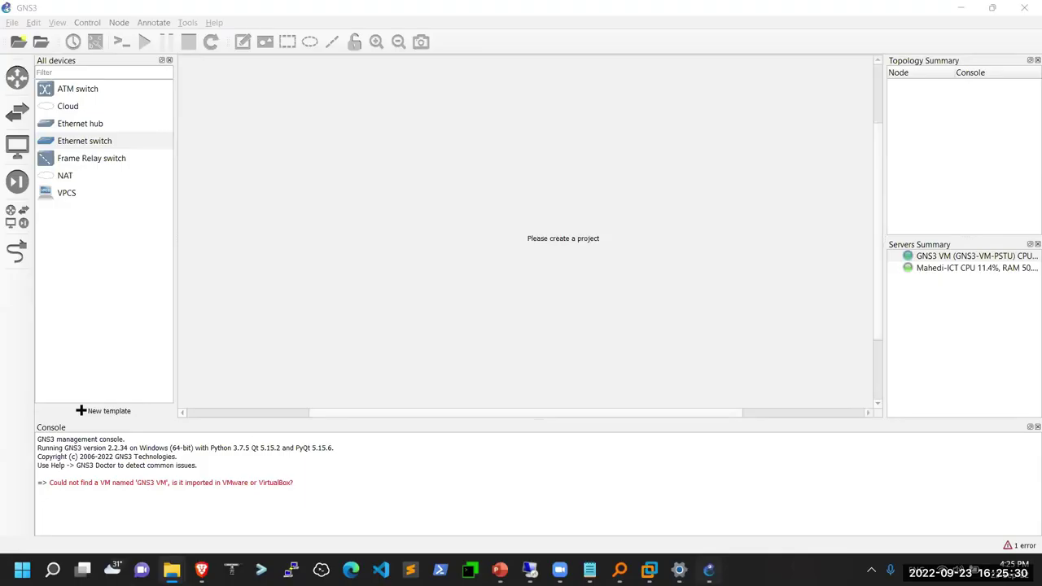
left_click(108, 410)
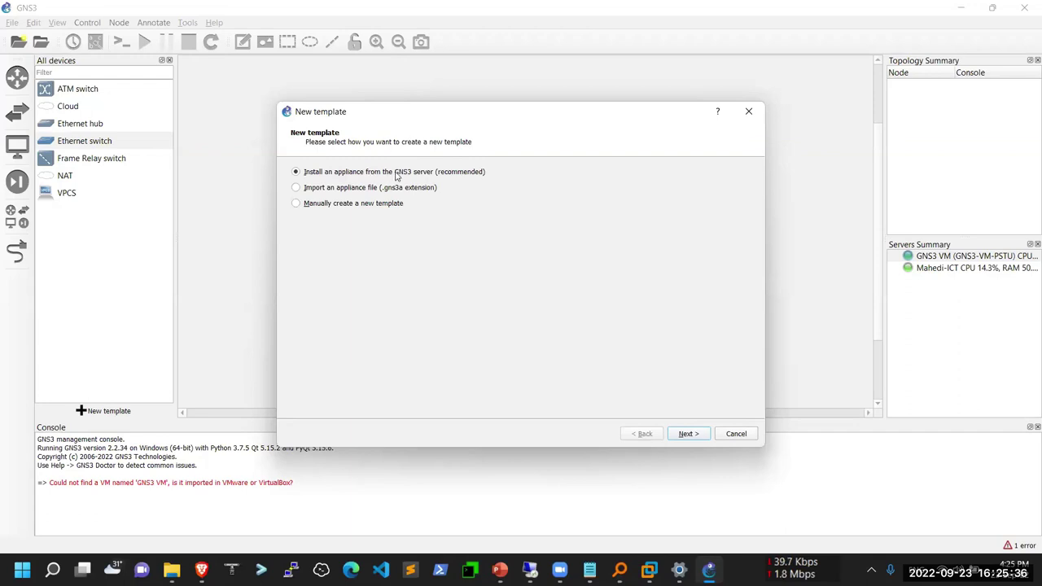
left_click(686, 433)
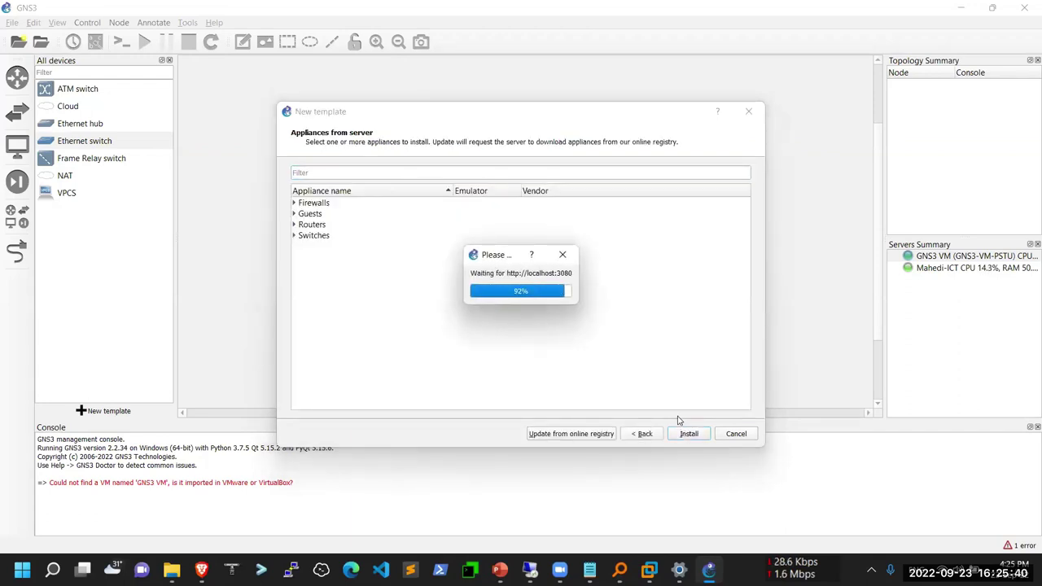
left_click(295, 226)
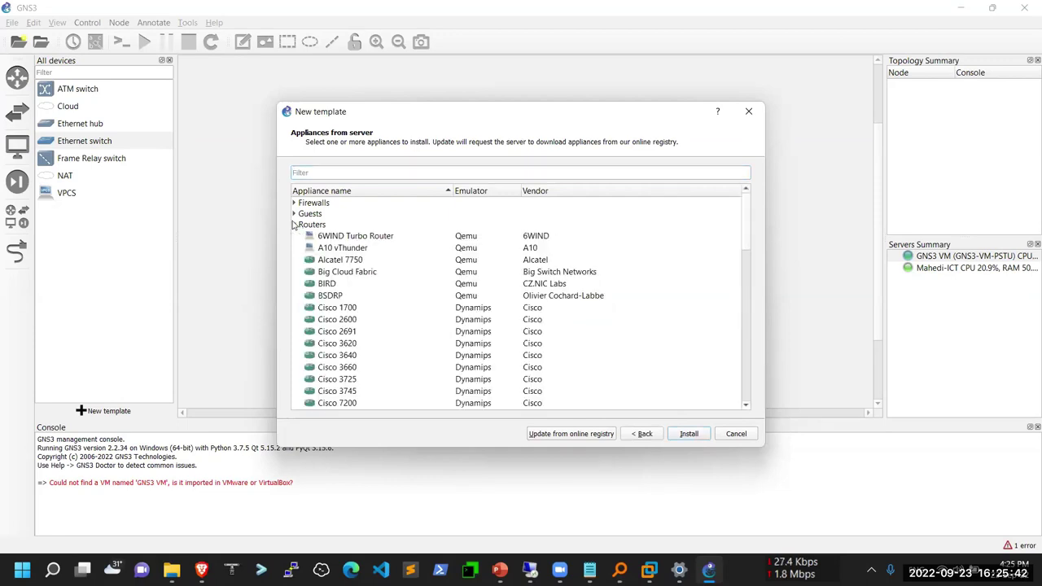
left_click(347, 331)
scroll(329, 341, "down", 2)
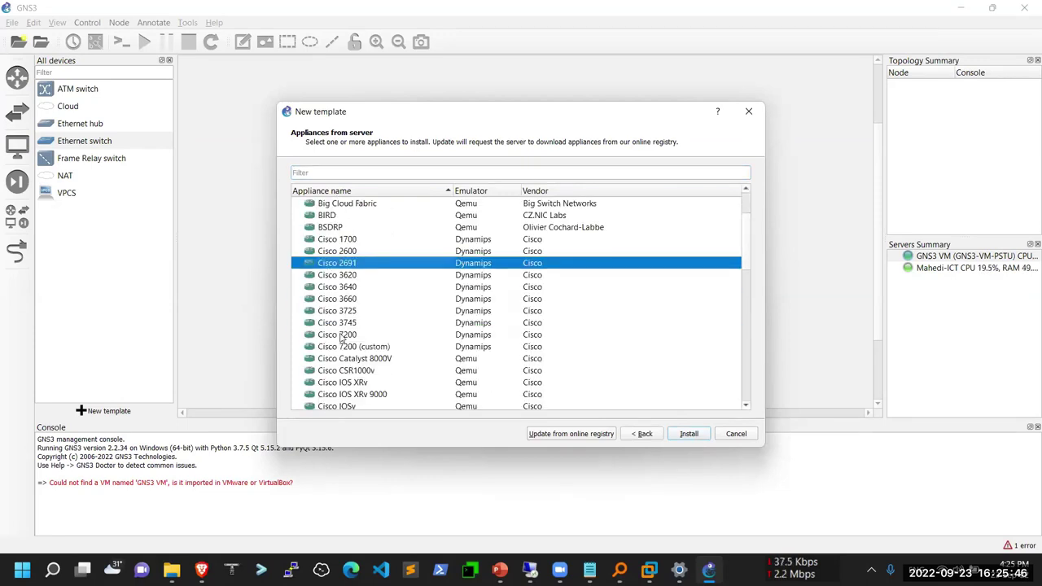
left_click(345, 337)
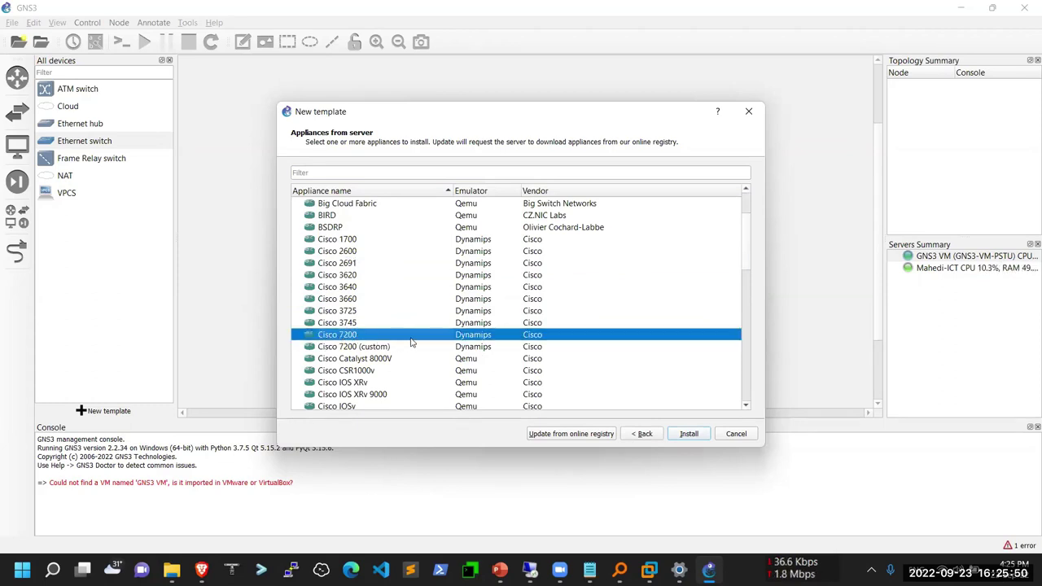
left_click(688, 434)
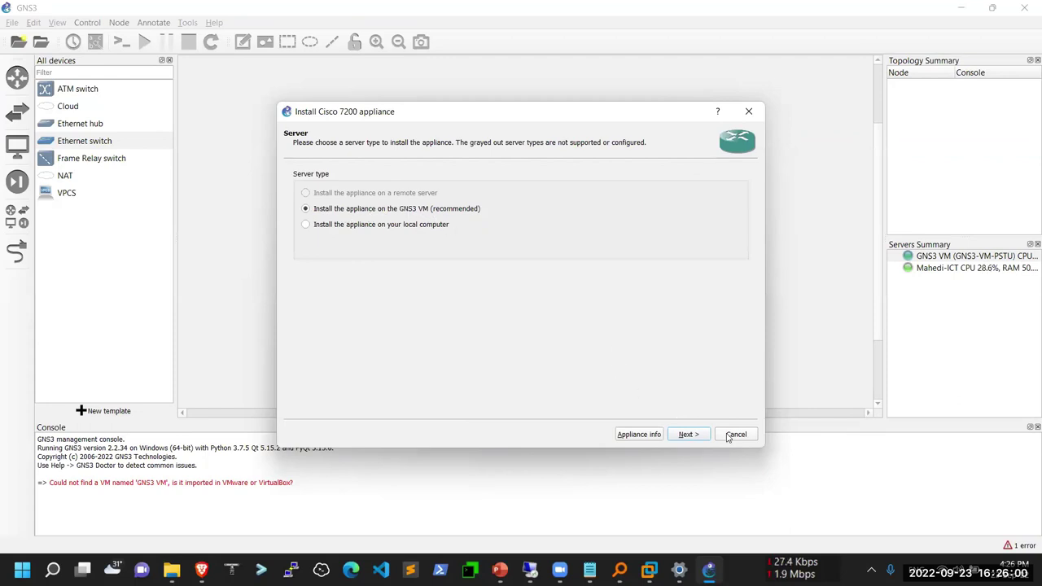
left_click(688, 435)
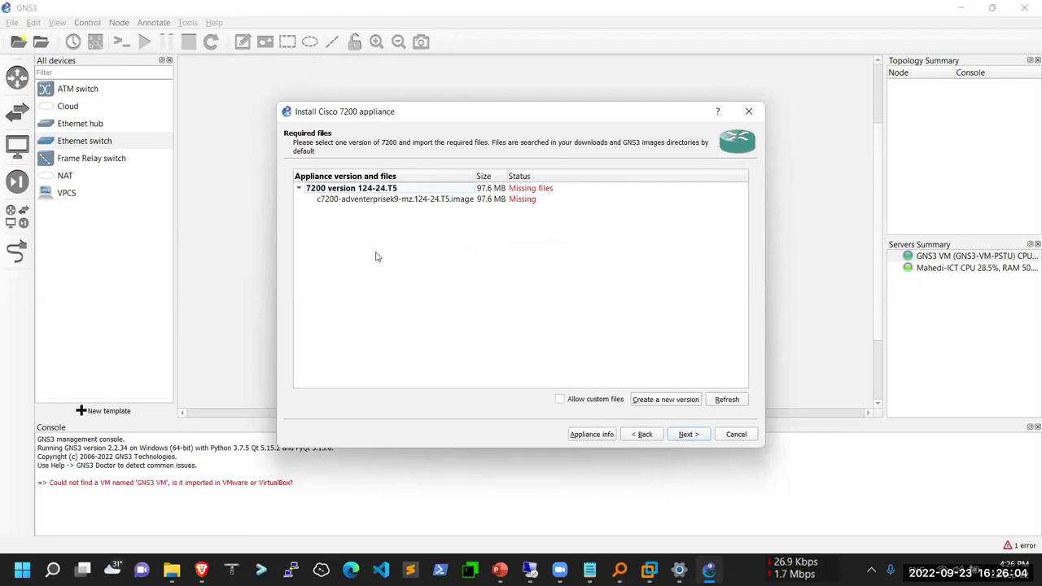
left_click_drag(476, 176, 524, 176)
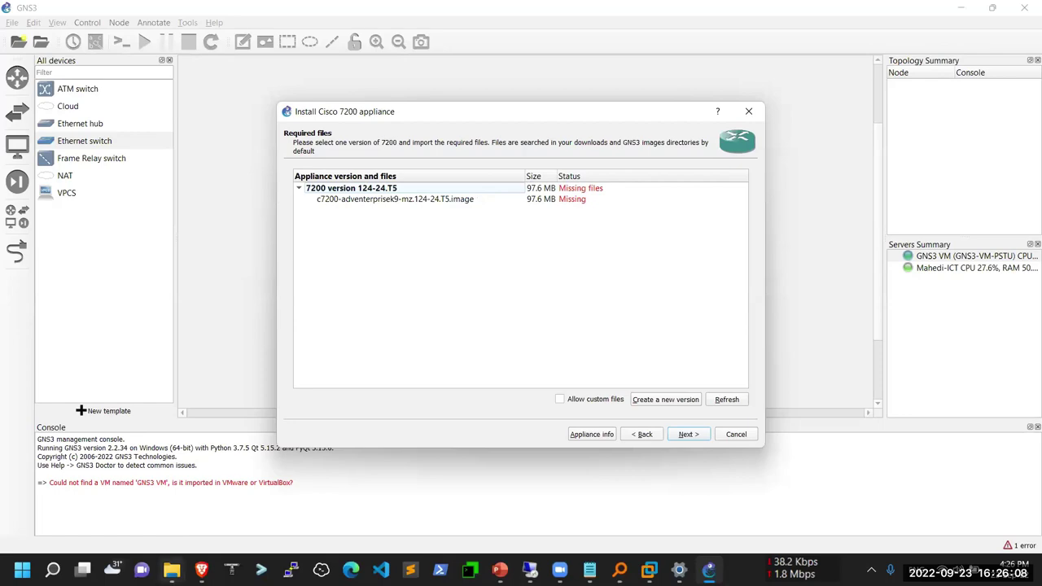
Step: In File Explorer, open the CISCO-IOS folder inside gns3-images and copy the c7200 image's file name without its extension
mouse_move(171, 570)
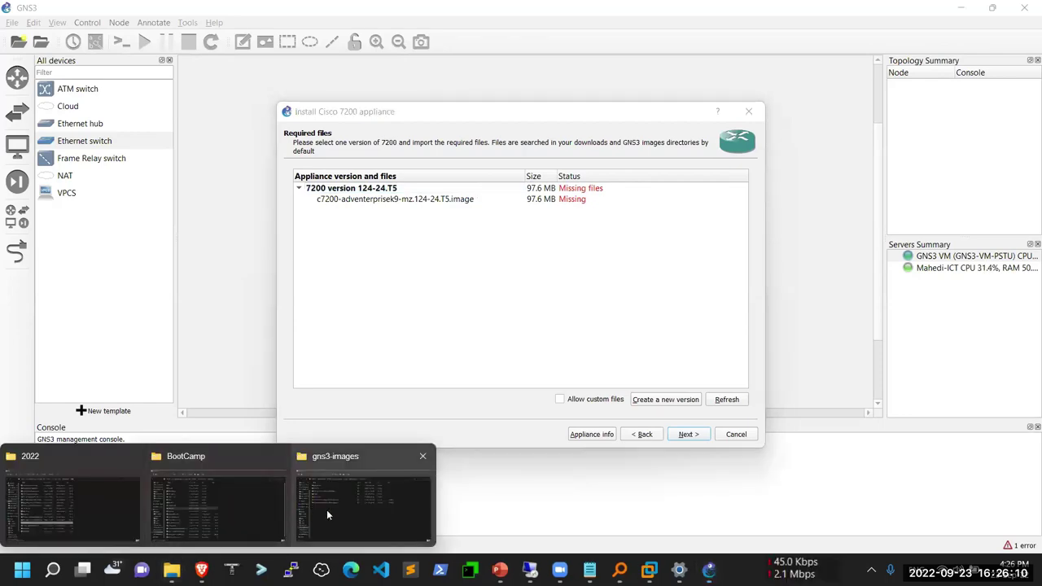
left_click(339, 501)
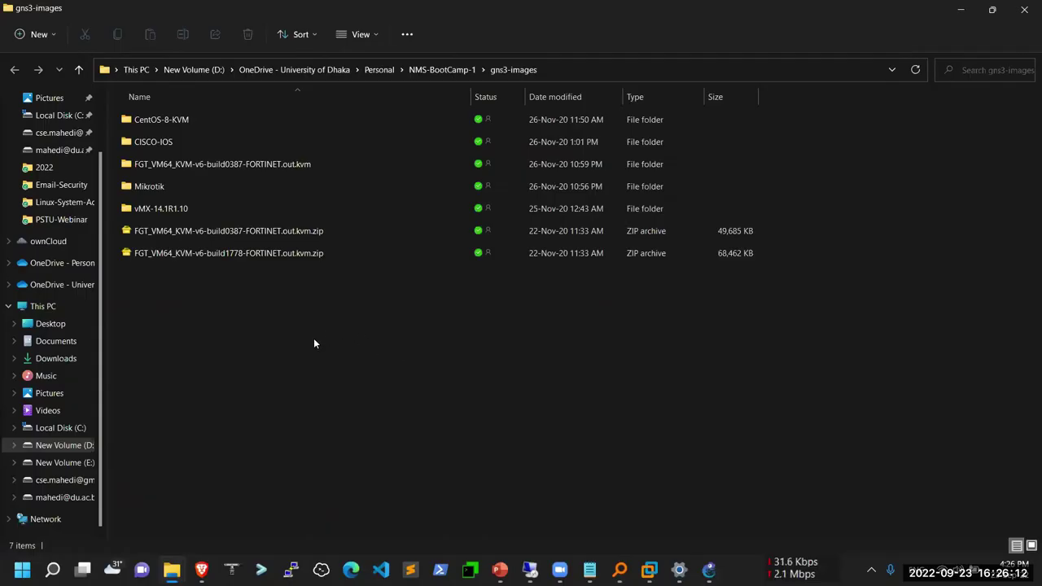
double_click(164, 145)
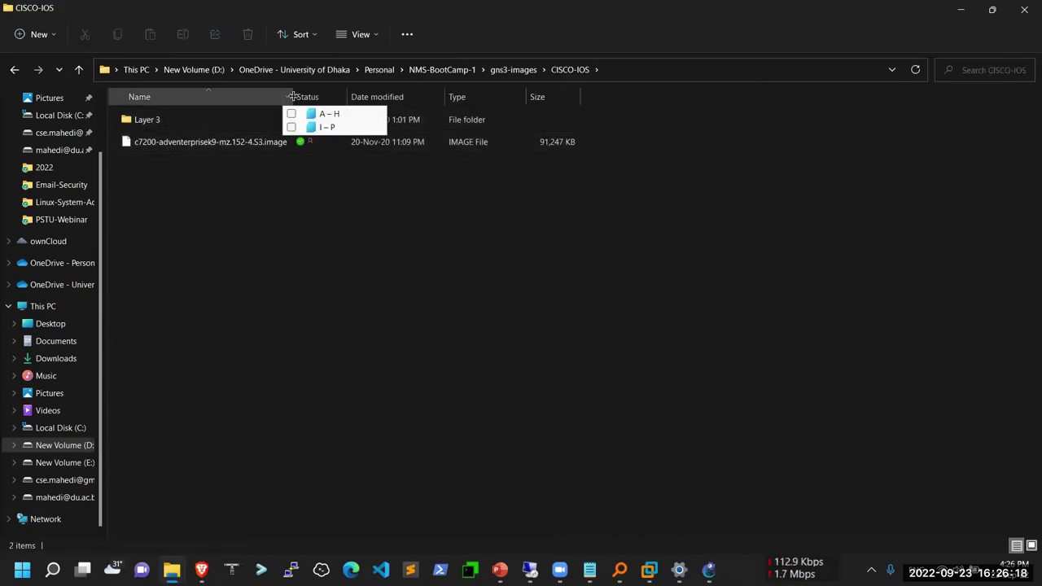
left_click_drag(291, 101, 407, 101)
left_click(252, 143)
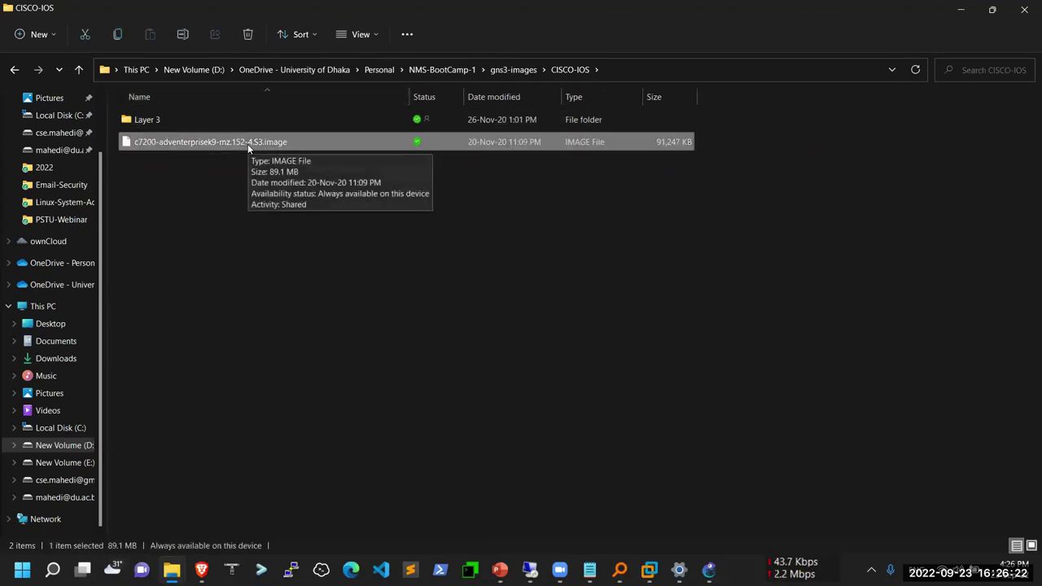
left_click(248, 144)
key("ctrl+c")
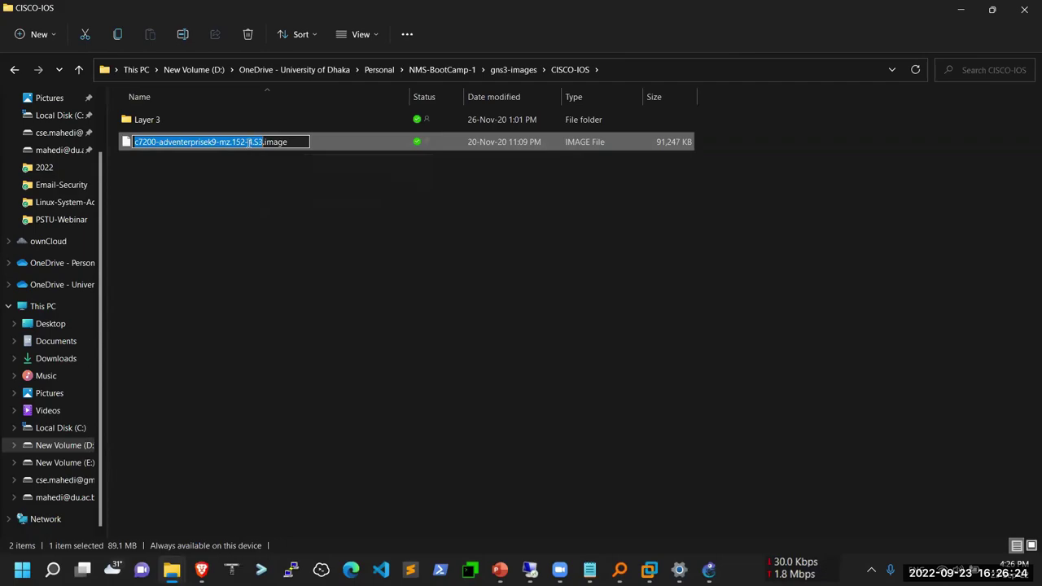
Step: Back in GNS3, create a new Cisco 7200 appliance version named c7200-adventerprisek9-mz.152-4.S3, copying the name from the image file
key("alt+Tab")
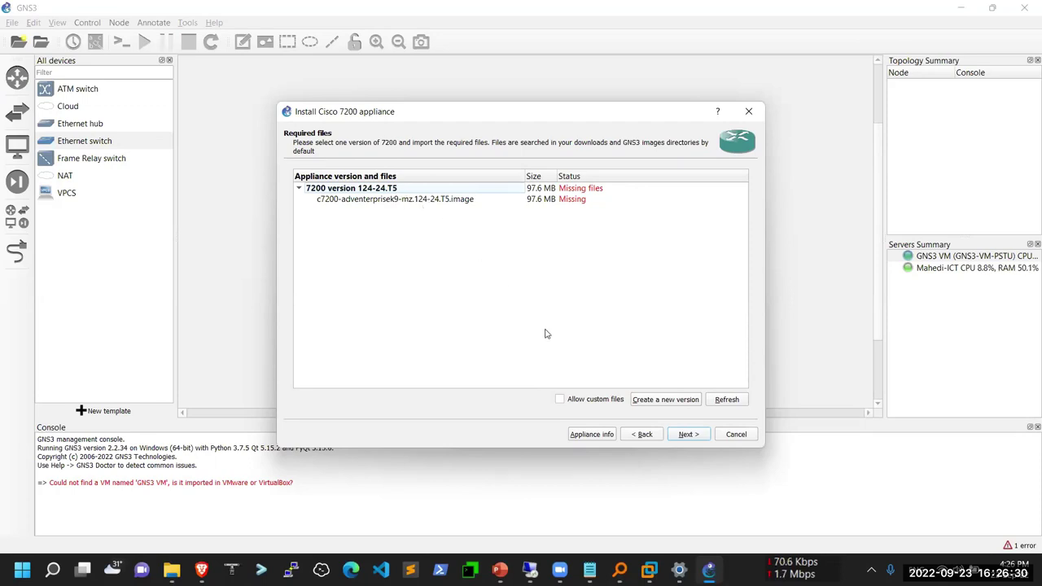
left_click(650, 402)
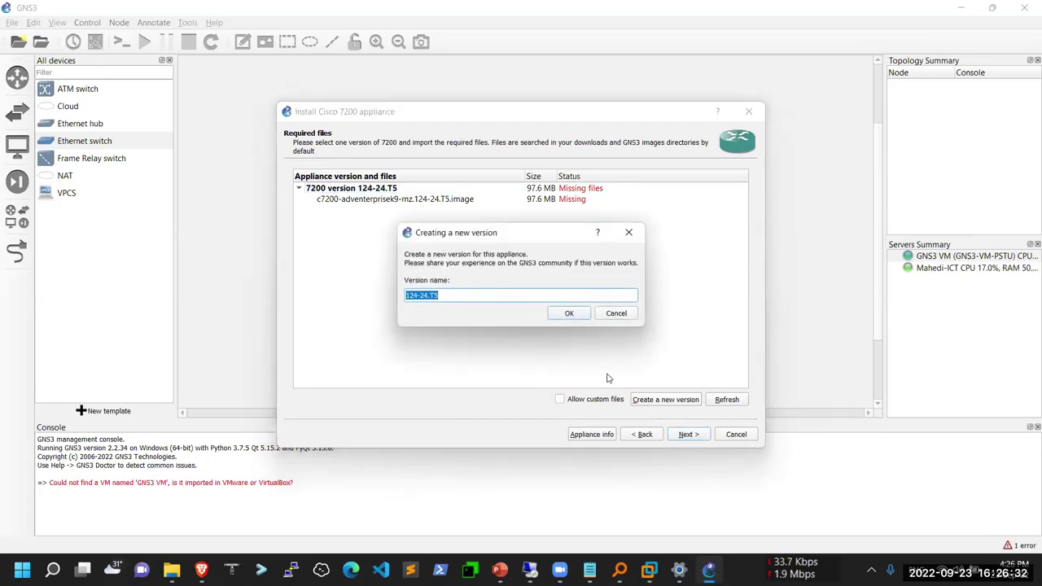
key("ctrl+v")
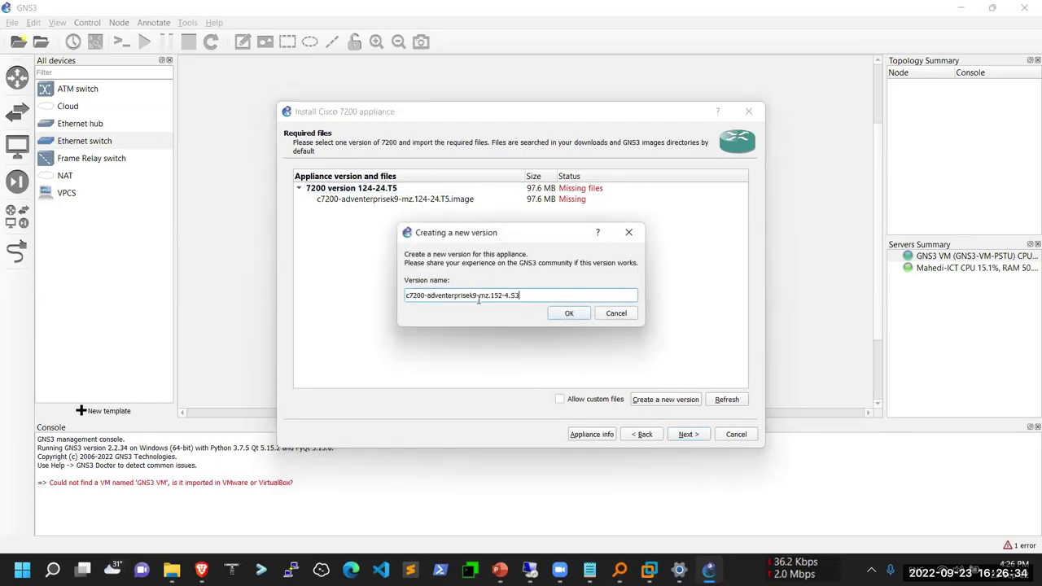
key("alt+Tab")
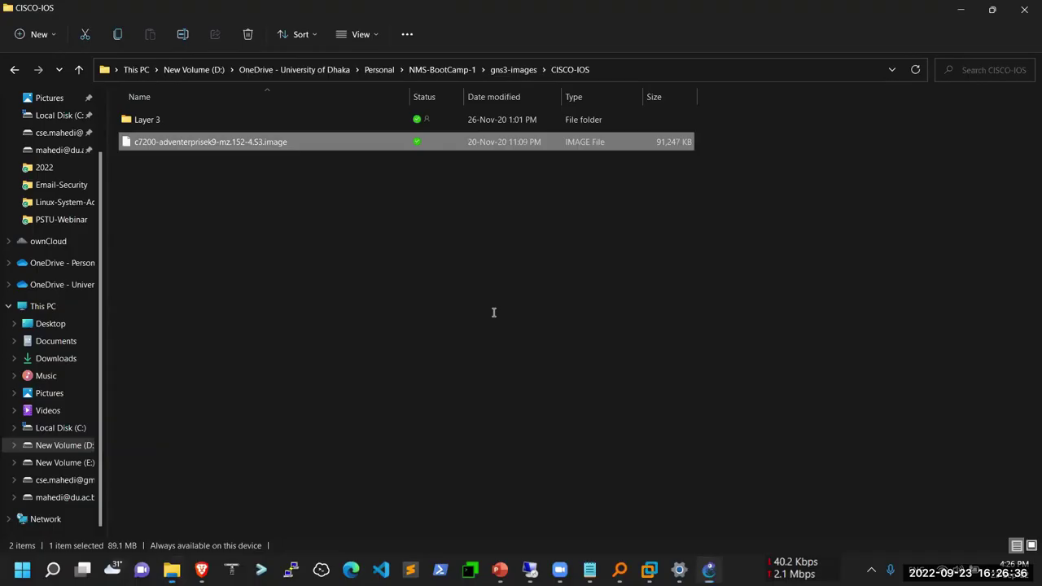
key("F2")
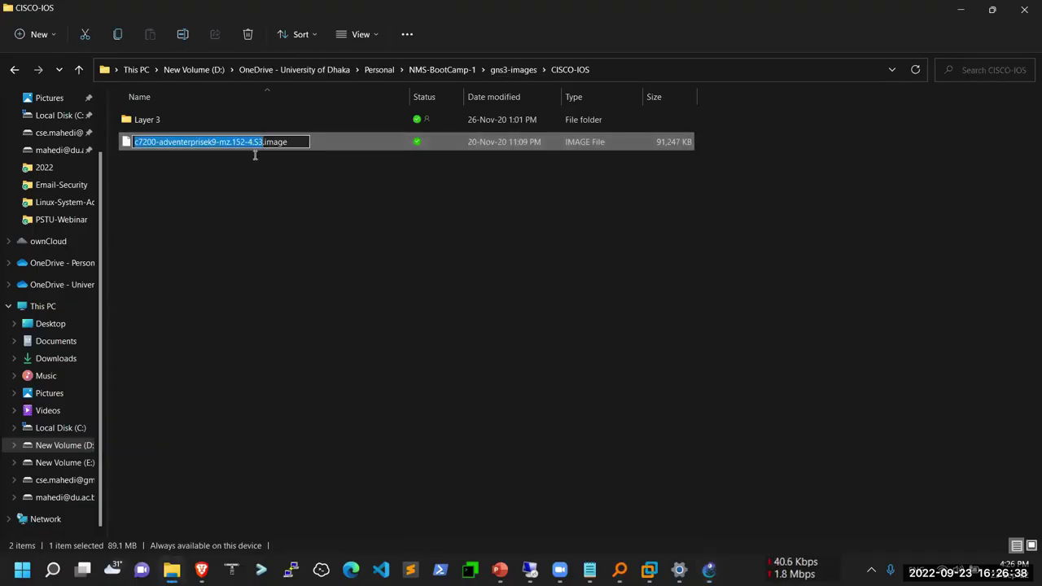
left_click_drag(262, 142, 131, 150)
key("ctrl+c")
key("Escape")
key("alt+Tab")
key("ctrl+v")
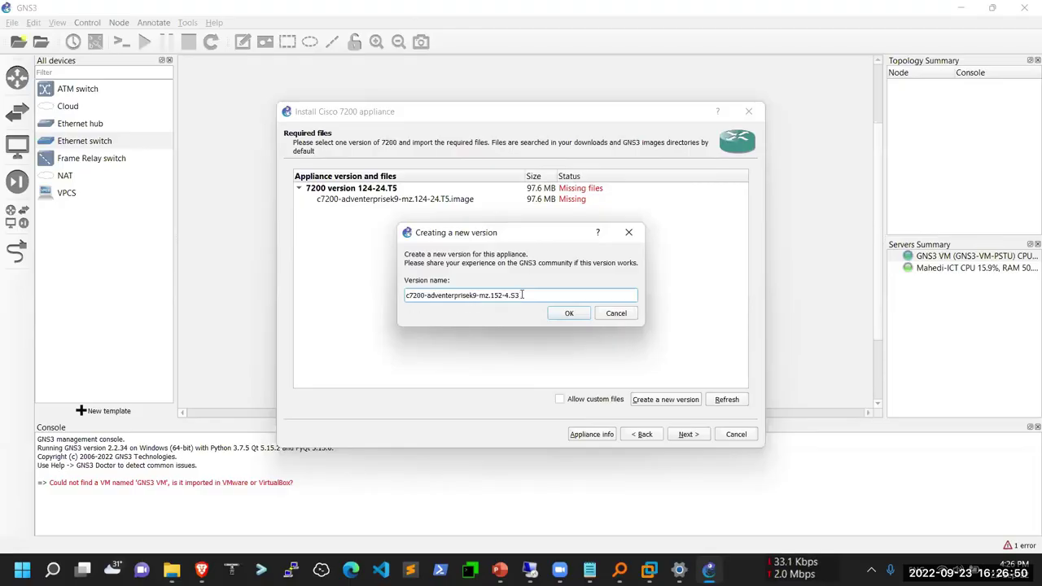
key("ctrl+a")
key("End")
left_click(567, 314)
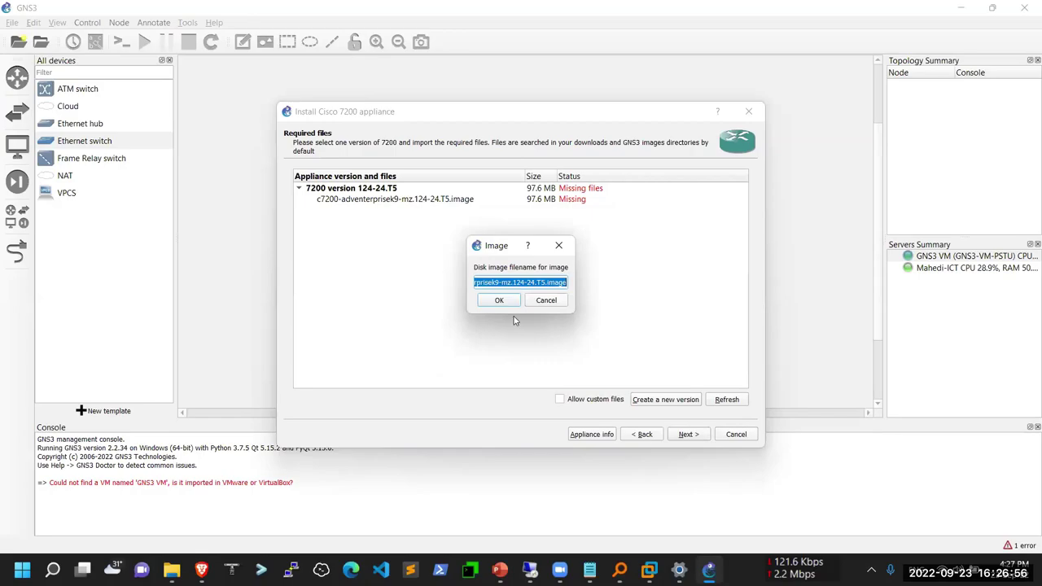
Step: Copy the image's full file name and set the new version's disk image filename to c7200-adventerprisek9-mz.152-4.S3.image
key("alt+Tab")
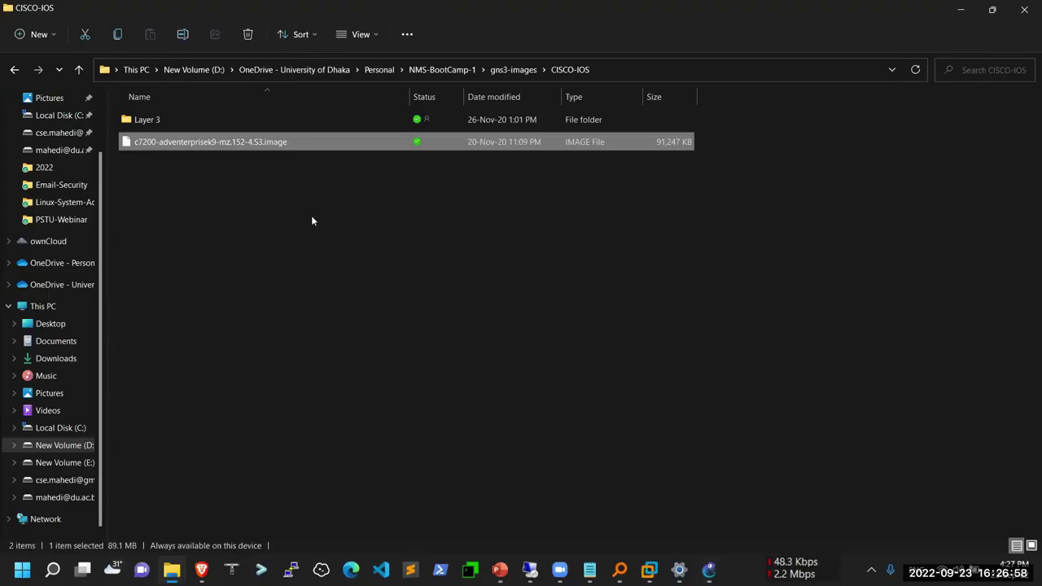
key("F2")
key("ctrl+a")
key("ctrl+c")
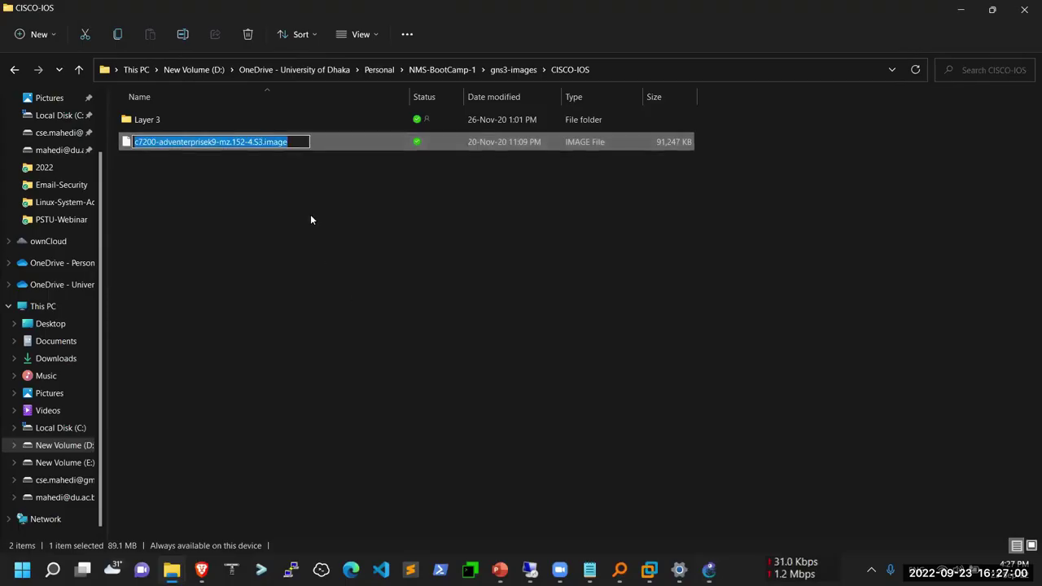
key("alt+Tab")
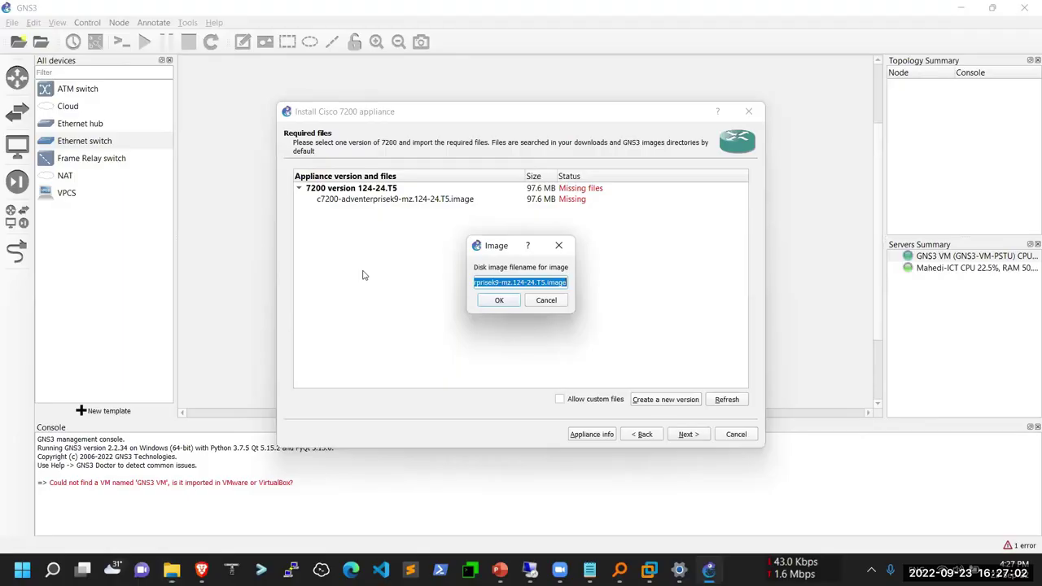
key("ctrl+v")
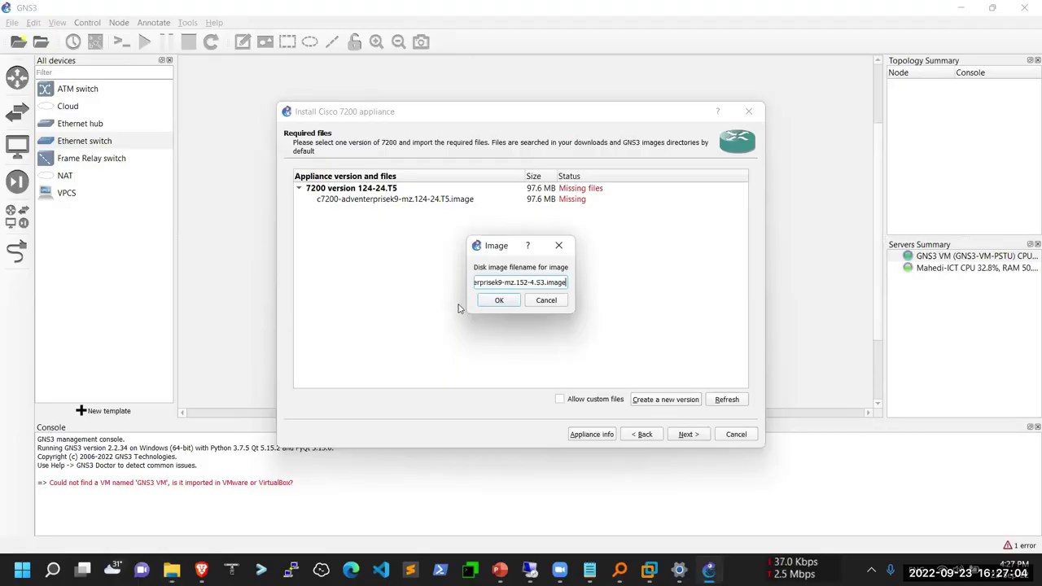
left_click(492, 300)
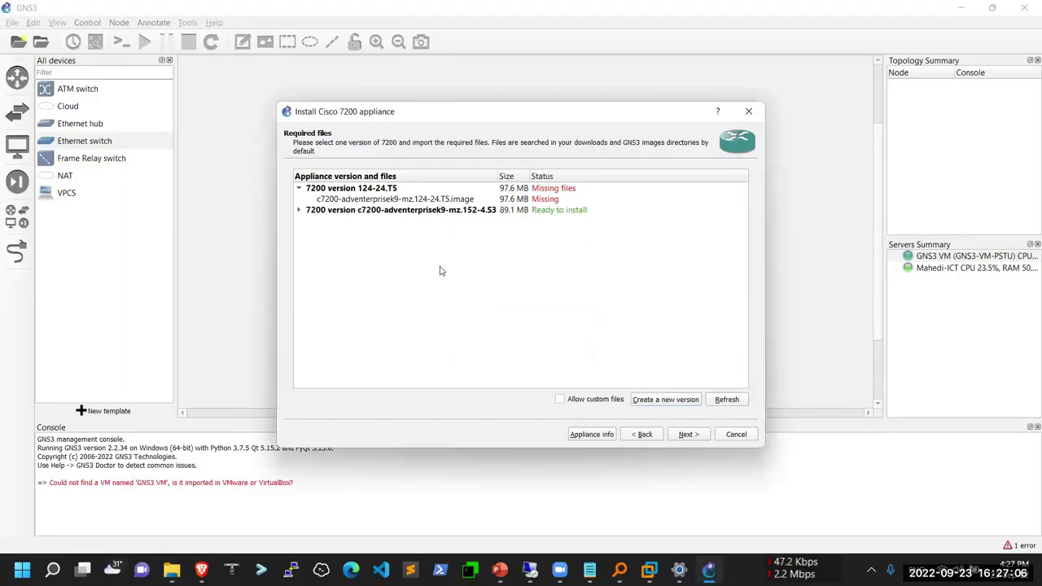
Step: Import c7200-adventerprisek9-mz.152-4.S3.image from the CISCO-IOS folder into the new 7200 version and select that version
left_click(298, 210)
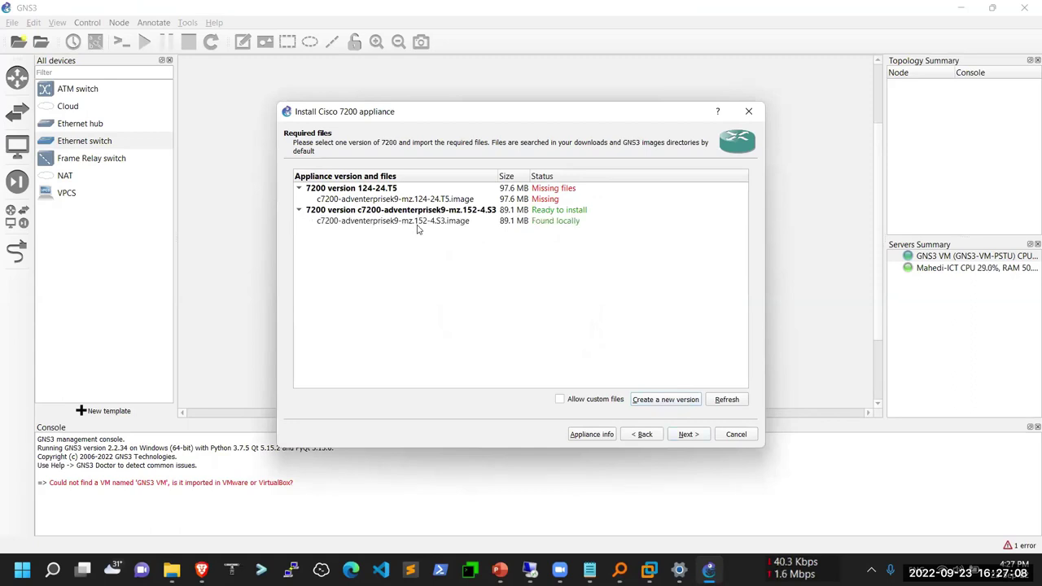
left_click(424, 222)
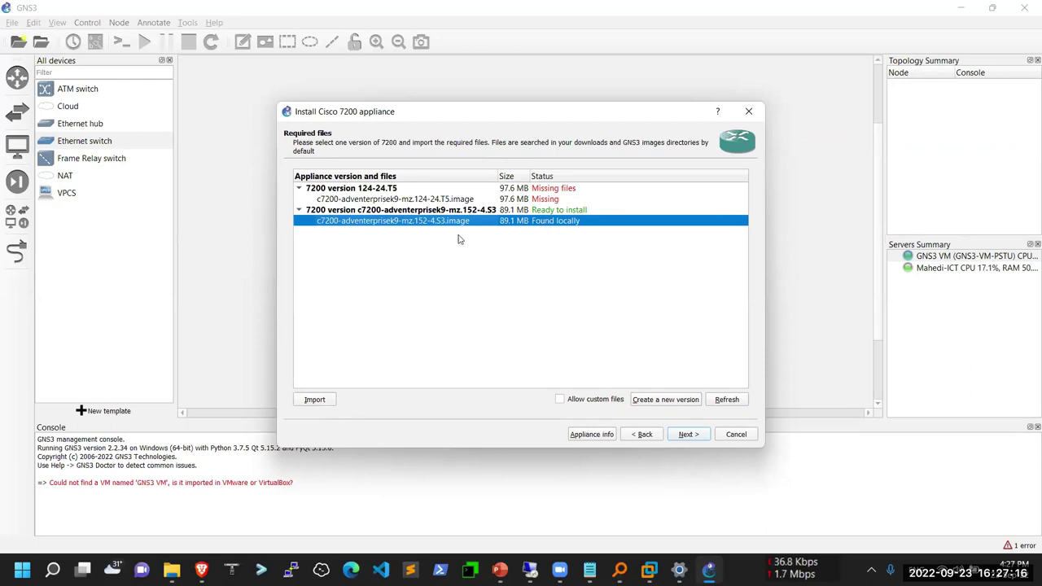
left_click(320, 402)
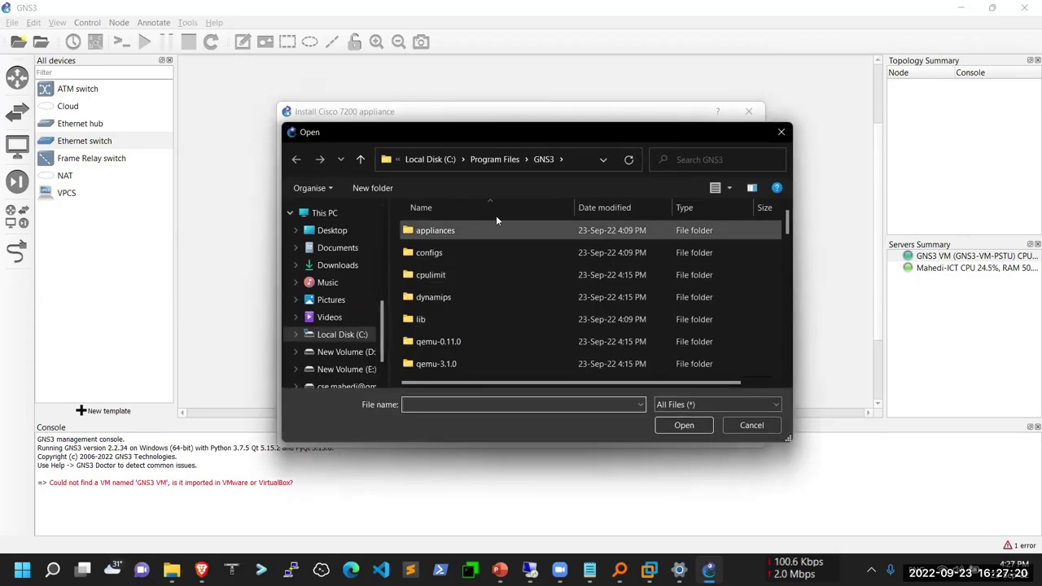
key("alt+Tab")
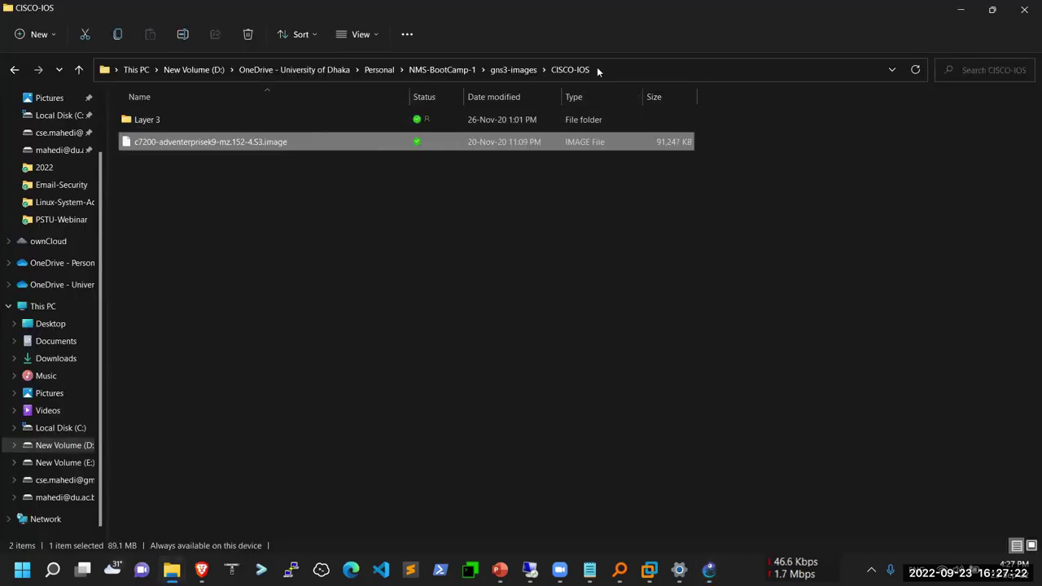
left_click(598, 68)
key("alt+Tab")
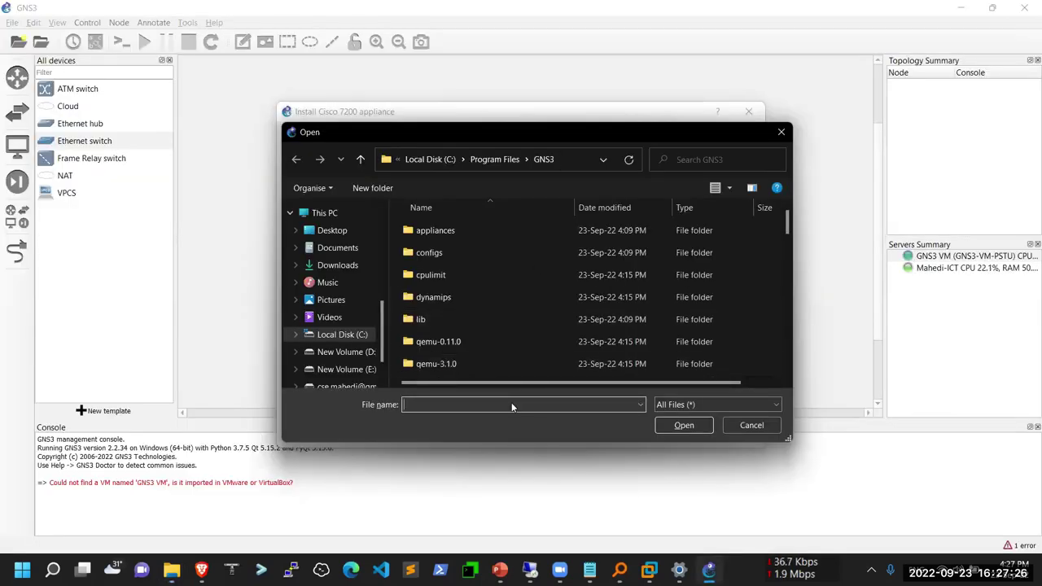
key("ctrl+v")
key("Return")
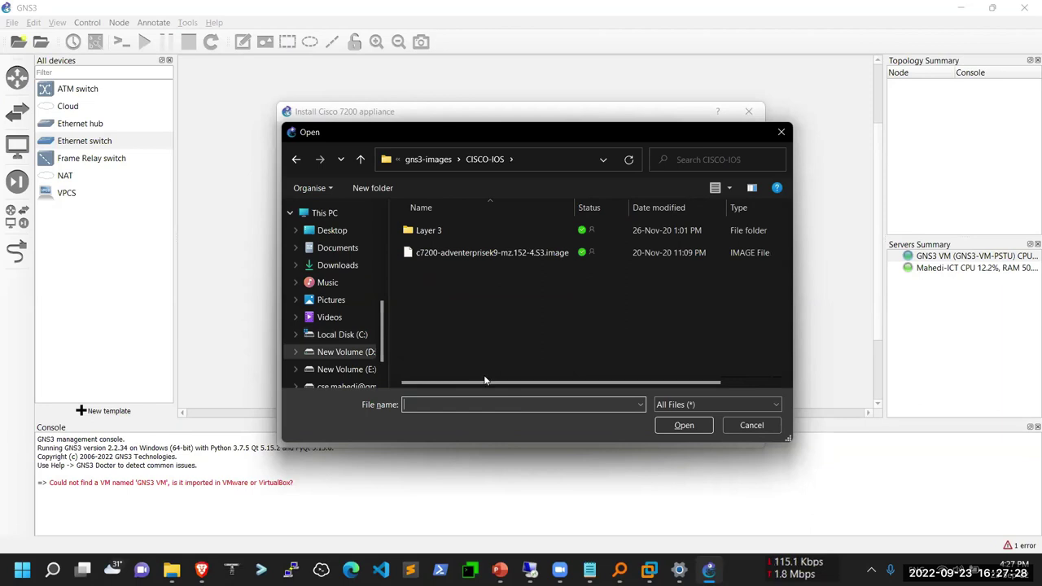
left_click(492, 253)
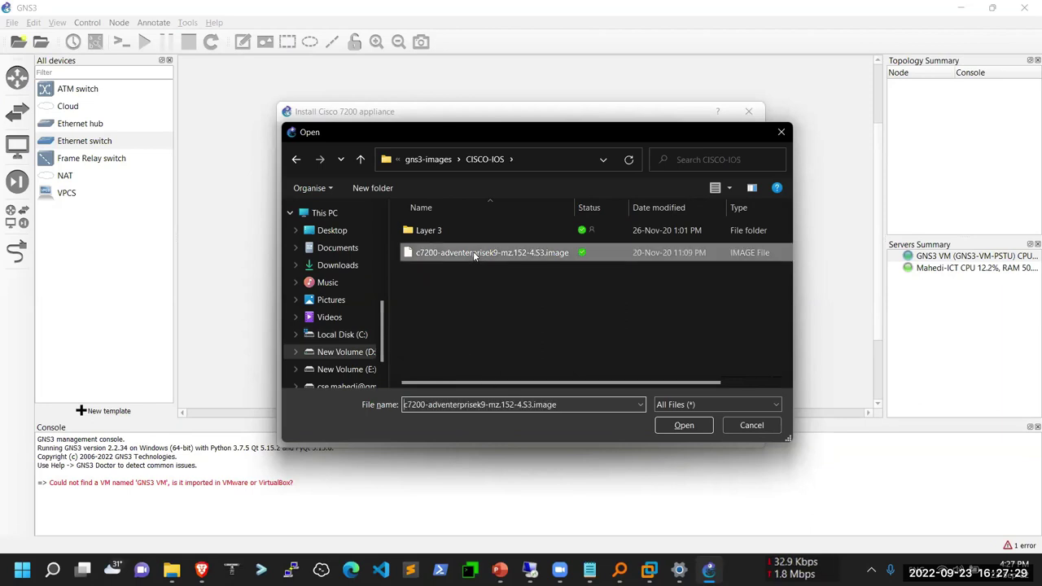
left_click(680, 426)
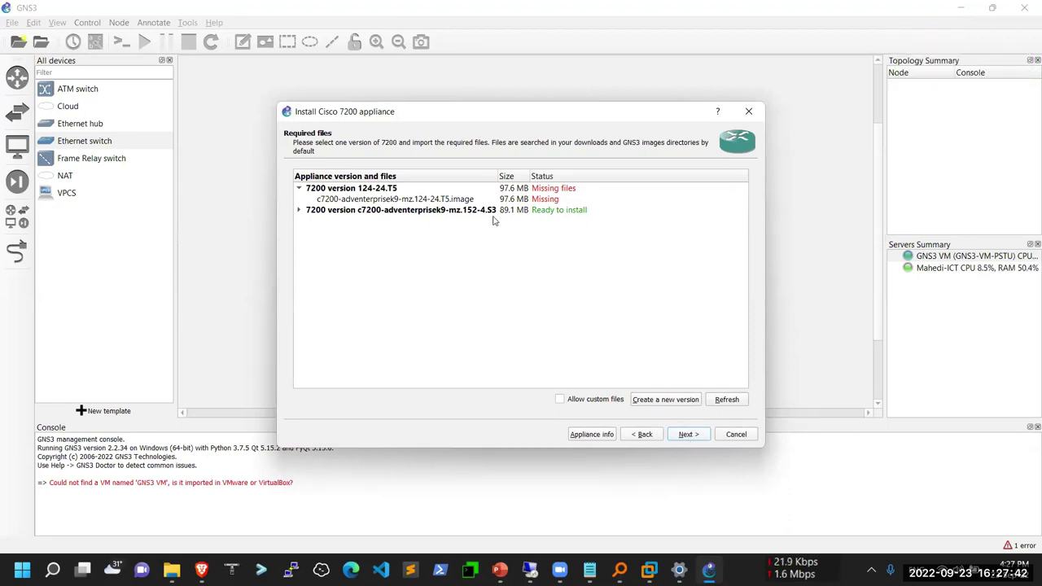
left_click(492, 212)
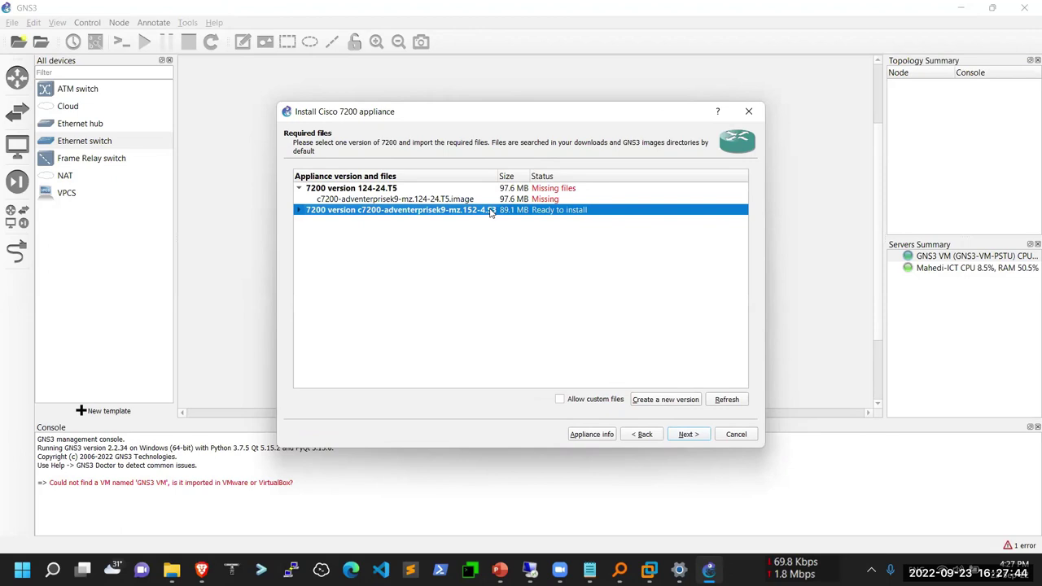
Step: Install the Cisco 7200 appliance version c7200-adventerprisek9-mz.152-4.S3 and finish creating its router template
left_click(688, 436)
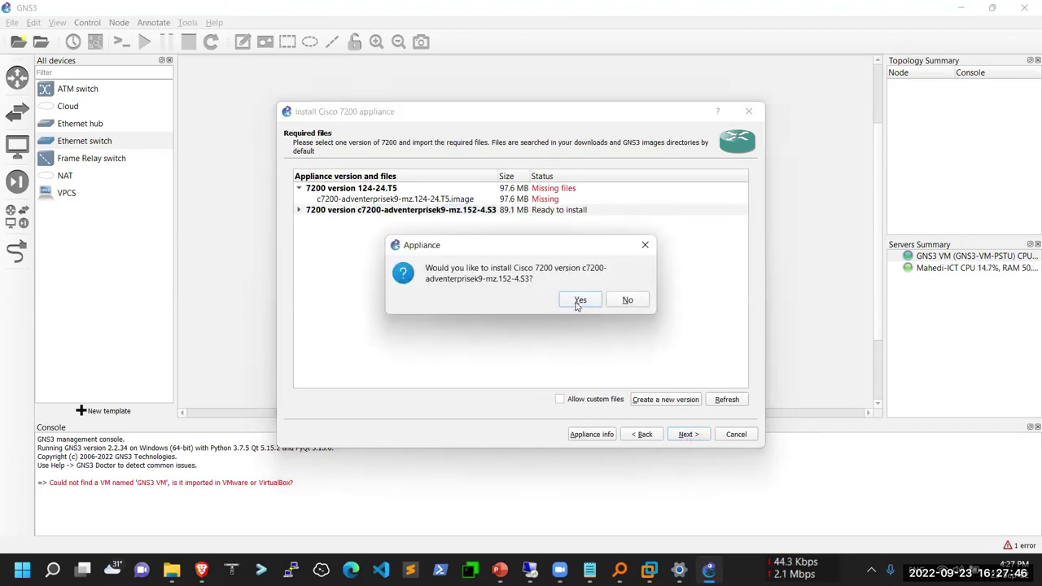
left_click(579, 300)
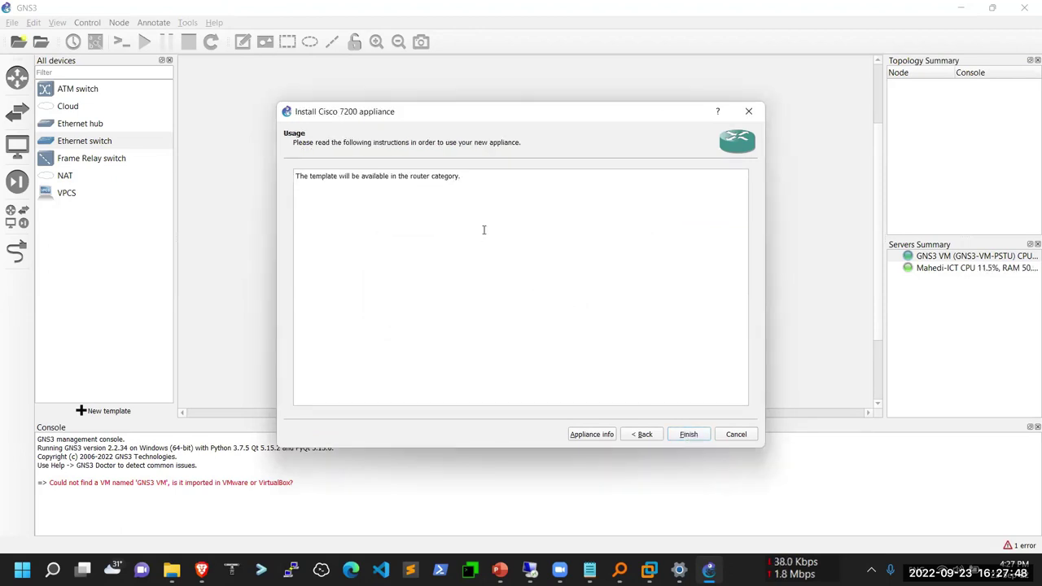
left_click(688, 434)
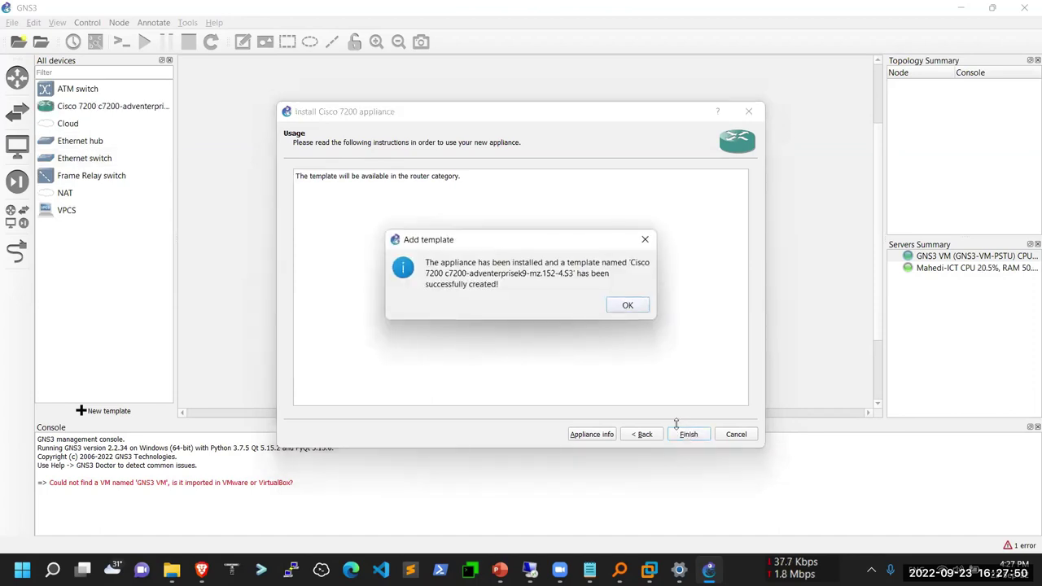
left_click(625, 305)
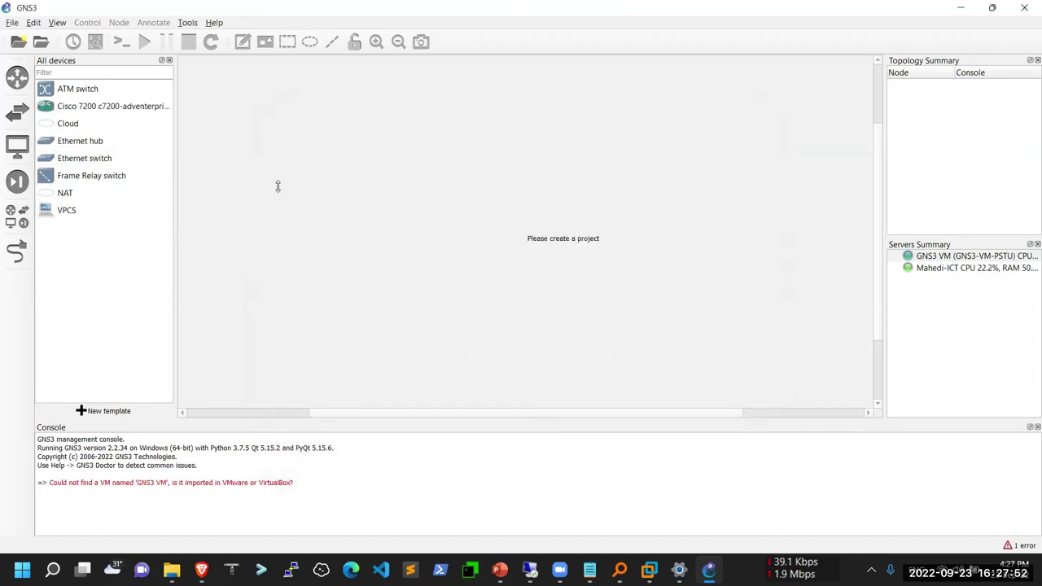
Step: Widen the device list, open the new Cisco 7200 template's configuration and shorten the template name to Cisco 7200
left_click_drag(174, 158, 252, 162)
left_click(128, 107)
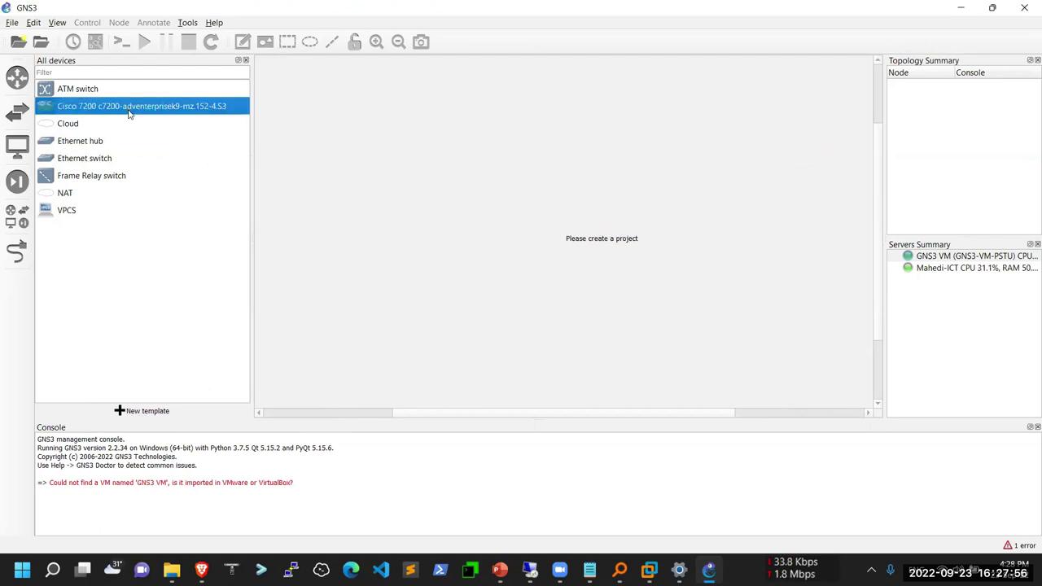
right_click(129, 113)
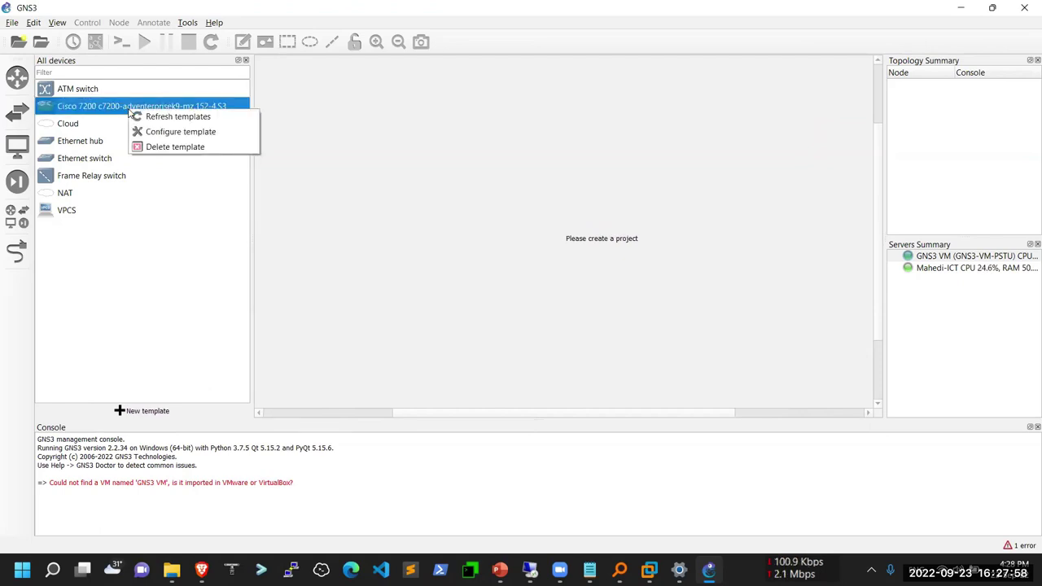
left_click(162, 134)
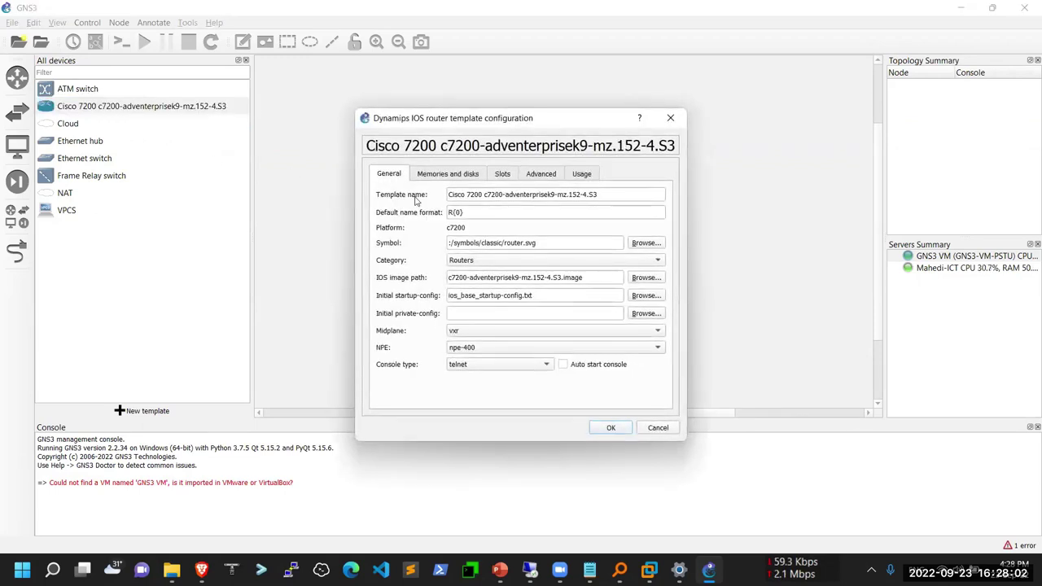
left_click_drag(482, 194, 609, 208)
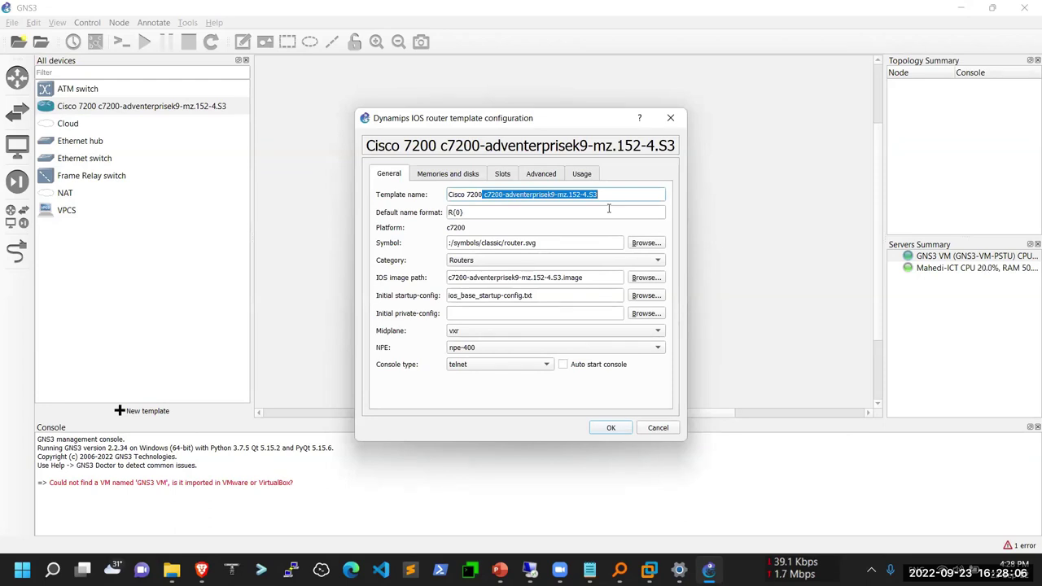
key("BackSpace")
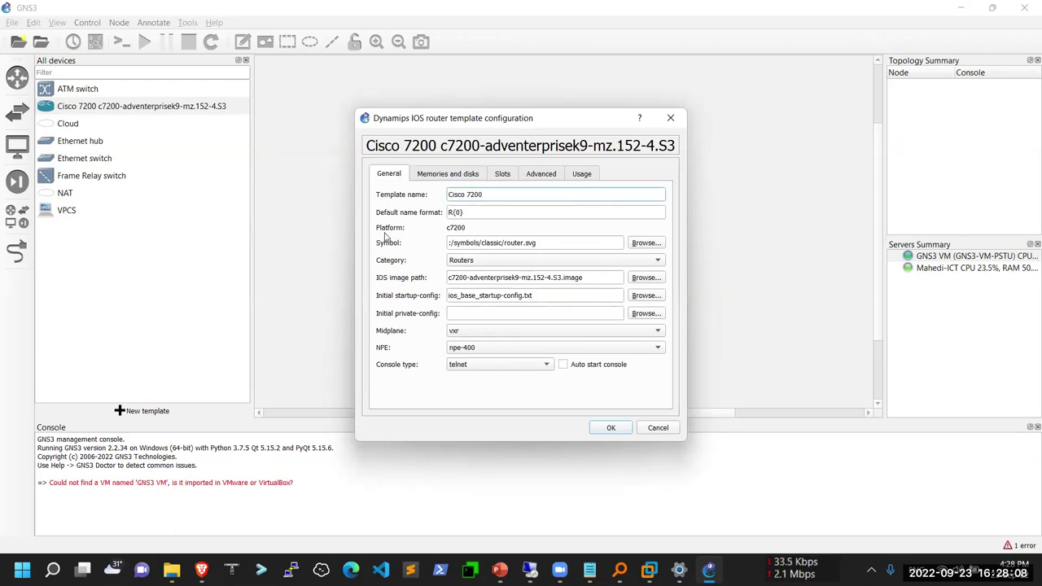
Step: Assign C7200-IO-GE-E to slot 0 and PA-GE to slots 1, 2 and 3 of the router template, and save the configuration
left_click(502, 177)
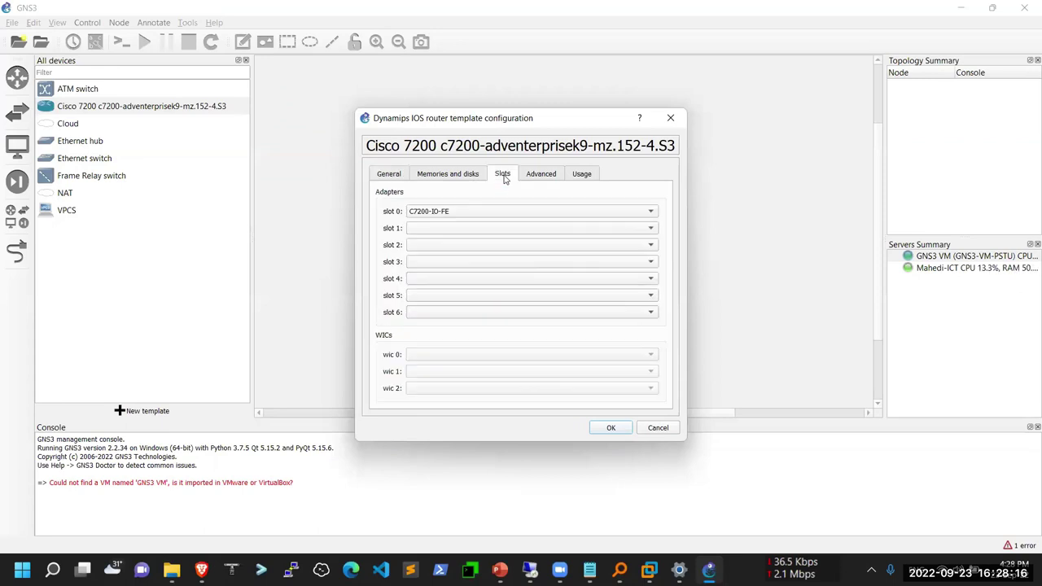
left_click(442, 214)
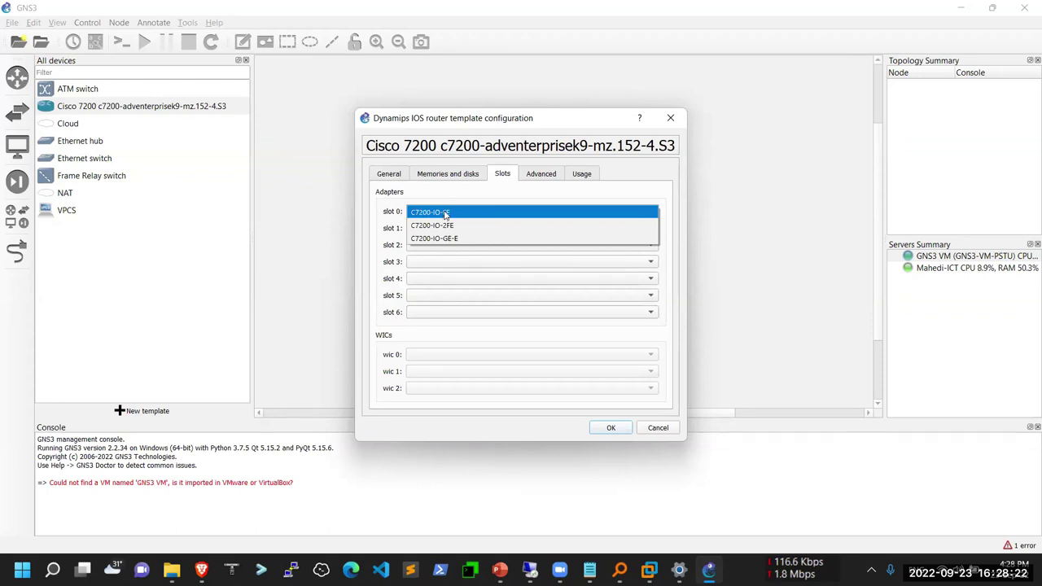
left_click(440, 238)
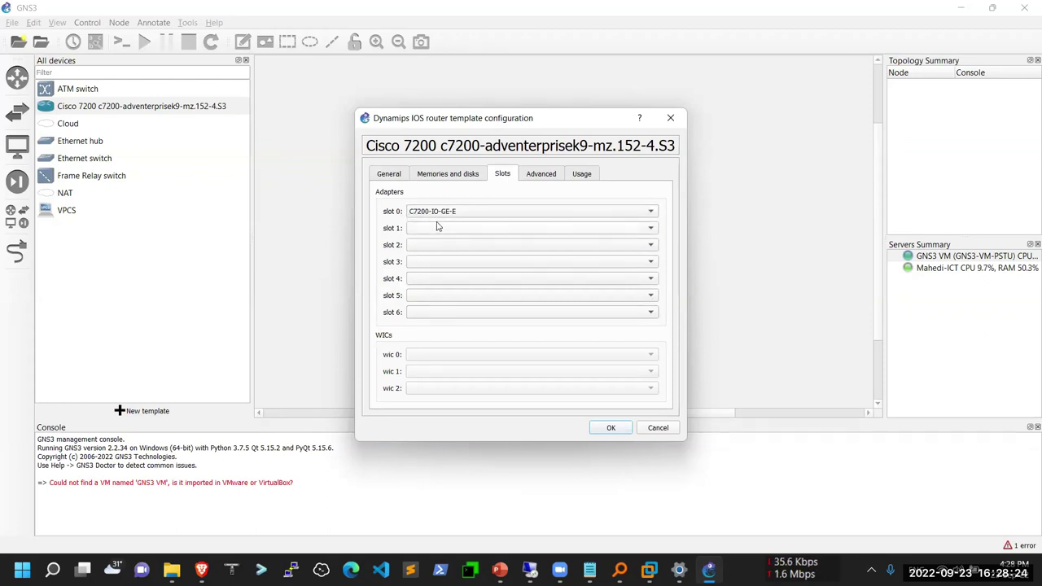
left_click(456, 228)
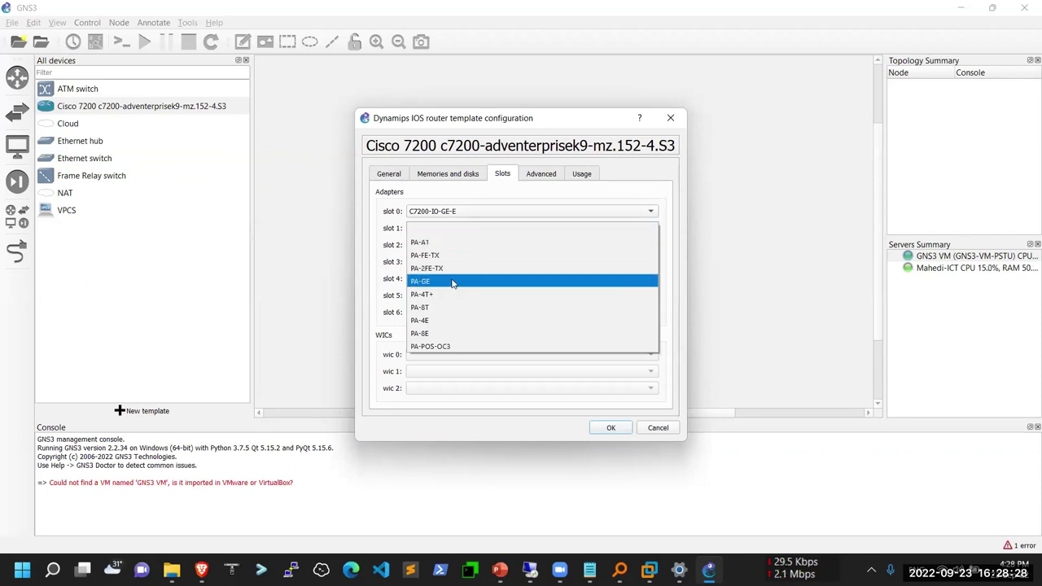
left_click(453, 282)
left_click(455, 245)
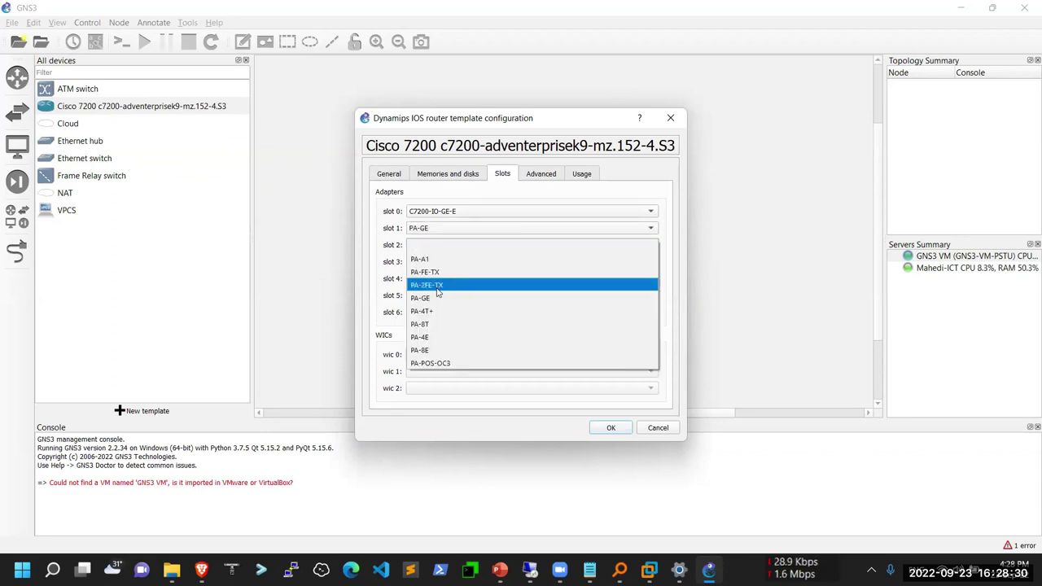
left_click(438, 298)
left_click(431, 262)
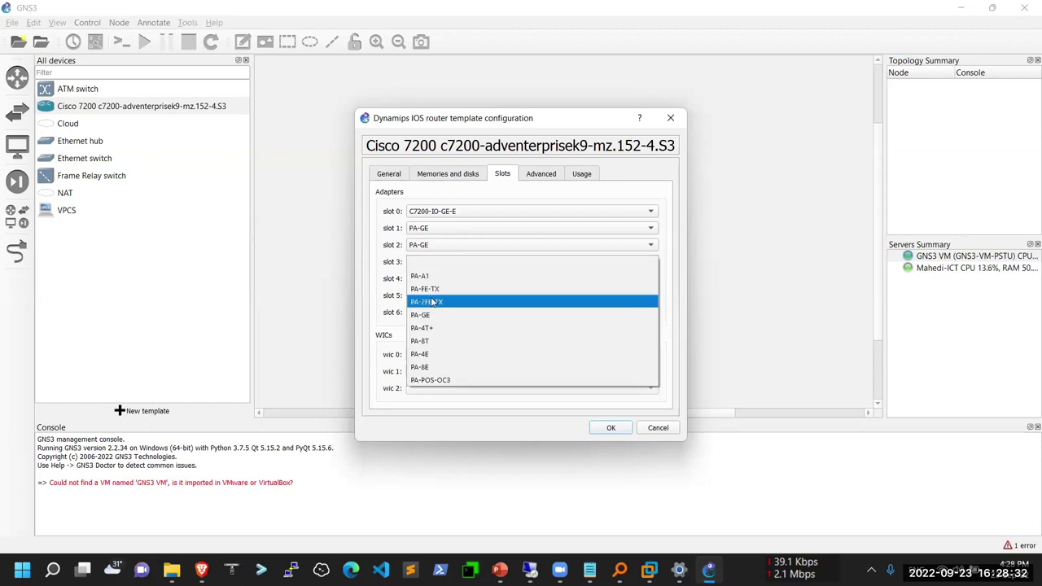
left_click(433, 314)
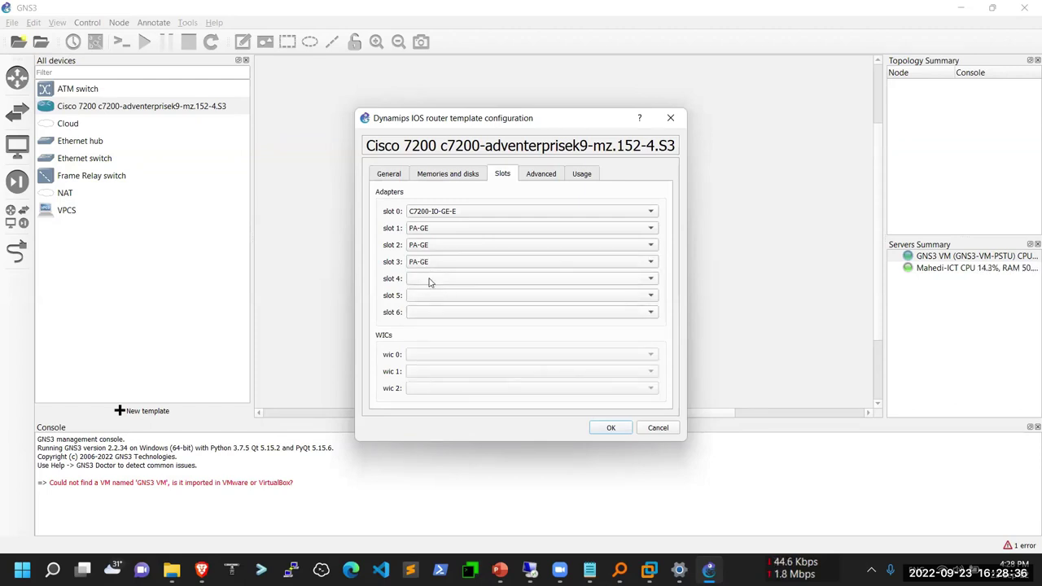
left_click(538, 174)
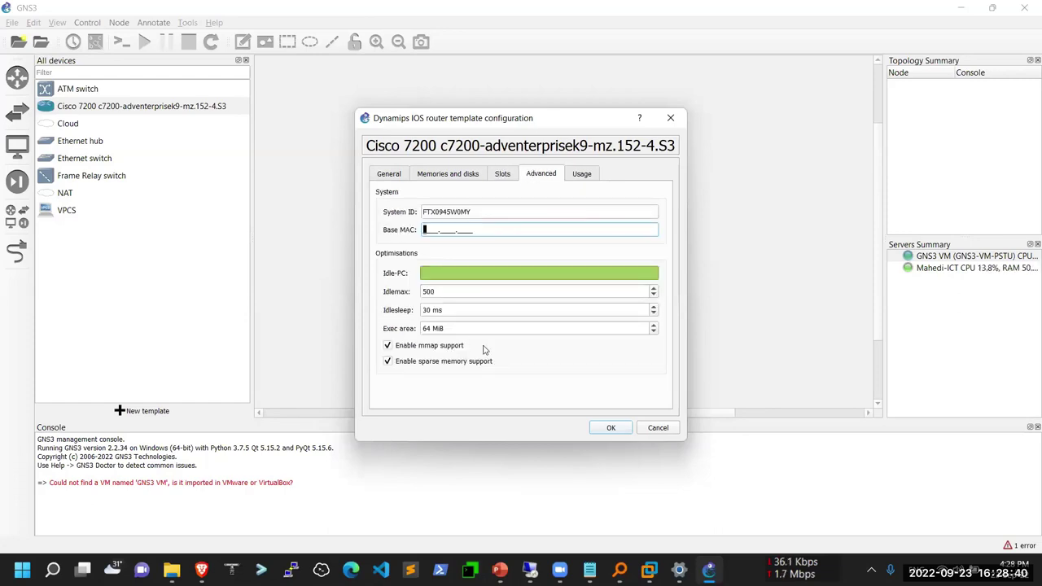
left_click(610, 428)
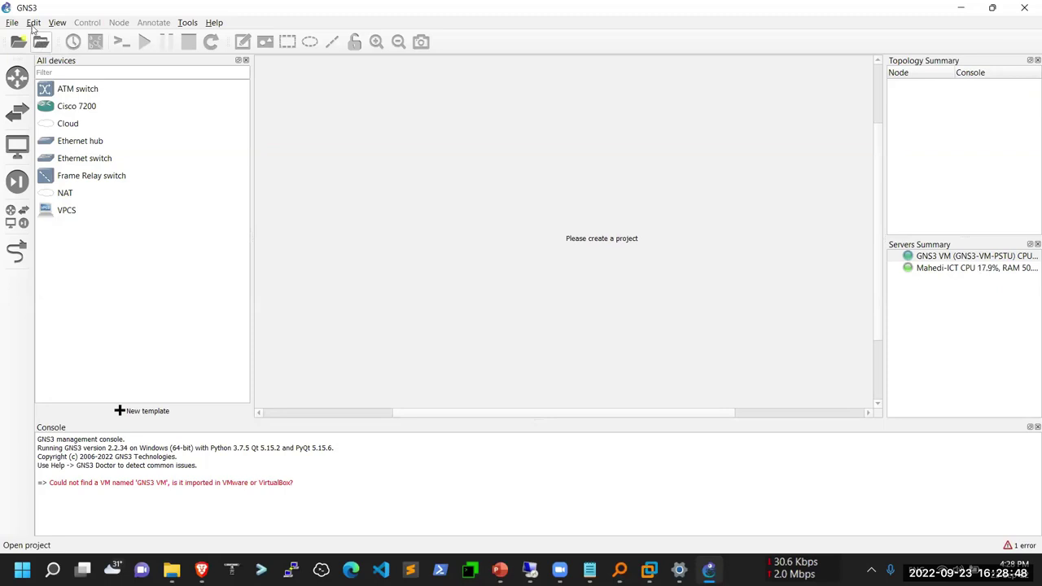
Step: Create a new blank project named PSTU-2022 in the default projects location
left_click(13, 23)
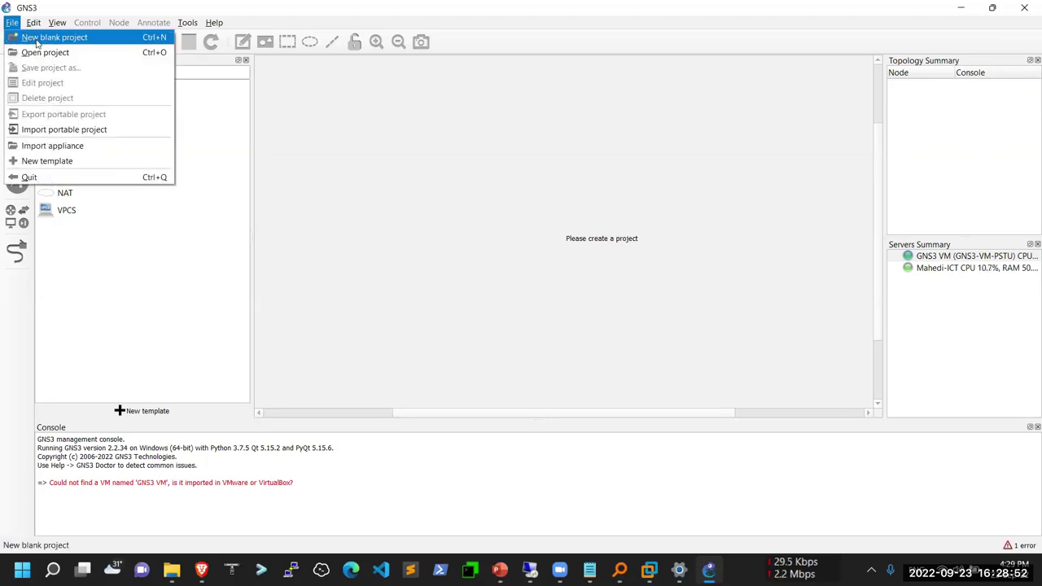
left_click(39, 41)
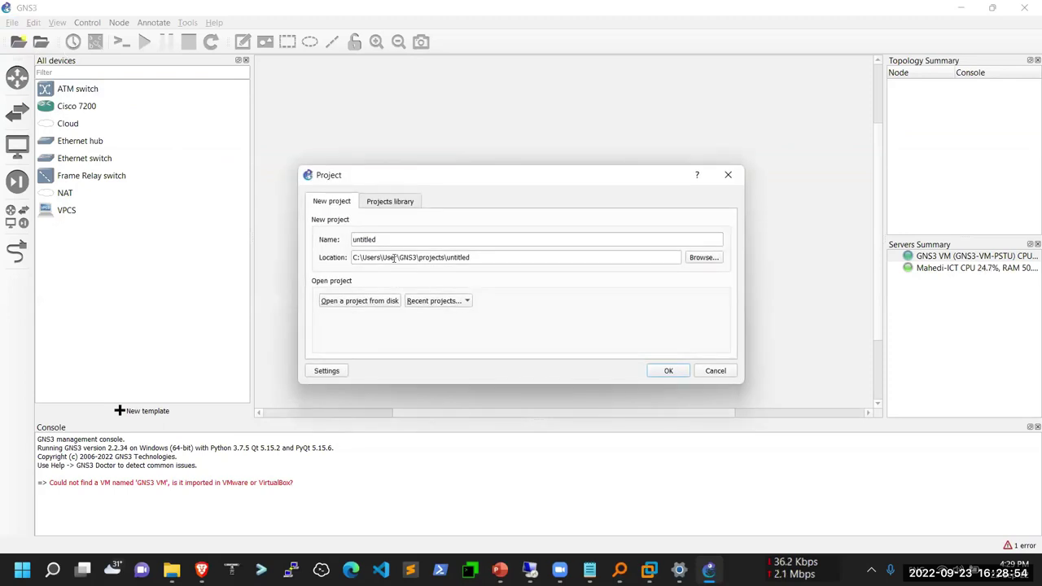
left_click_drag(398, 243, 341, 237)
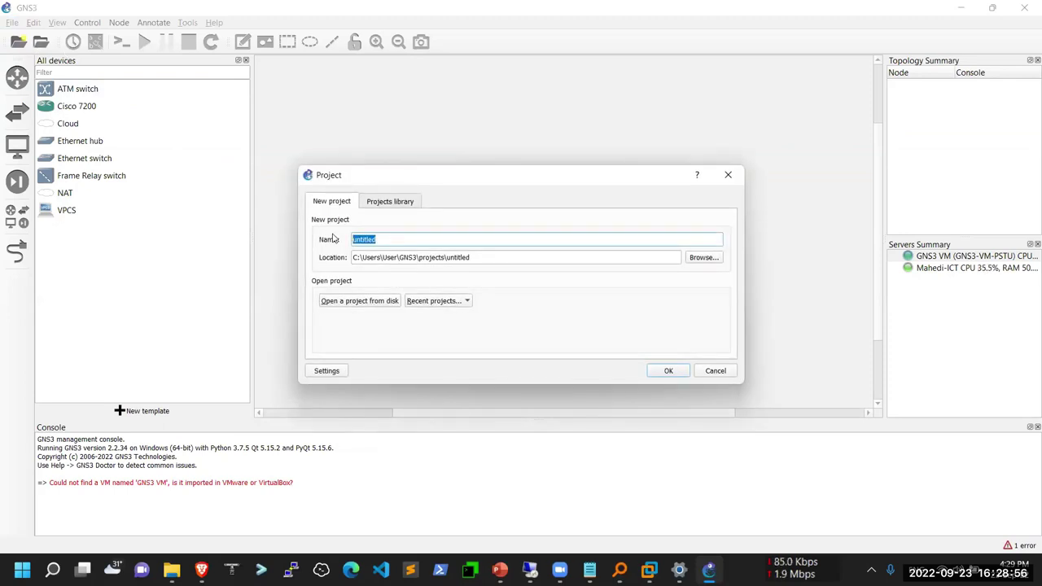
type("PSTU-2")
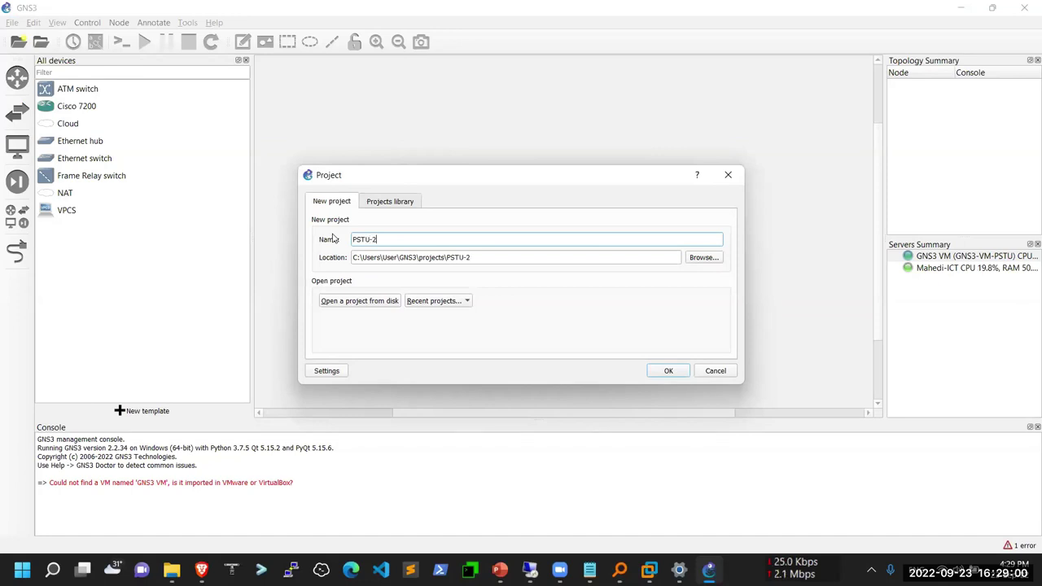
type("022")
key("Return")
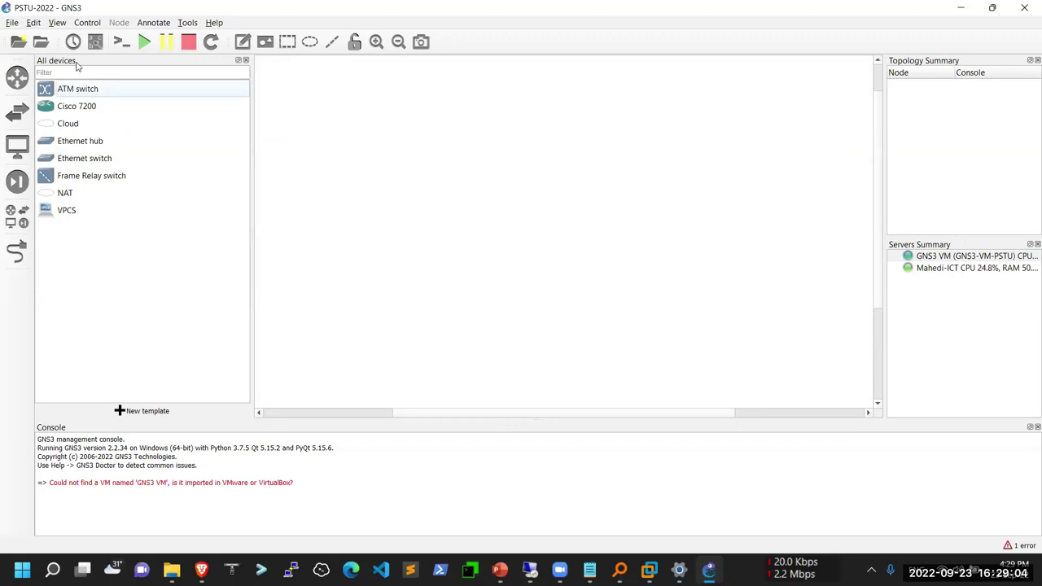
Step: Place a Cisco 7200 router on the workspace, close the device list and widen the topology and servers summaries
left_click_drag(89, 106, 526, 146)
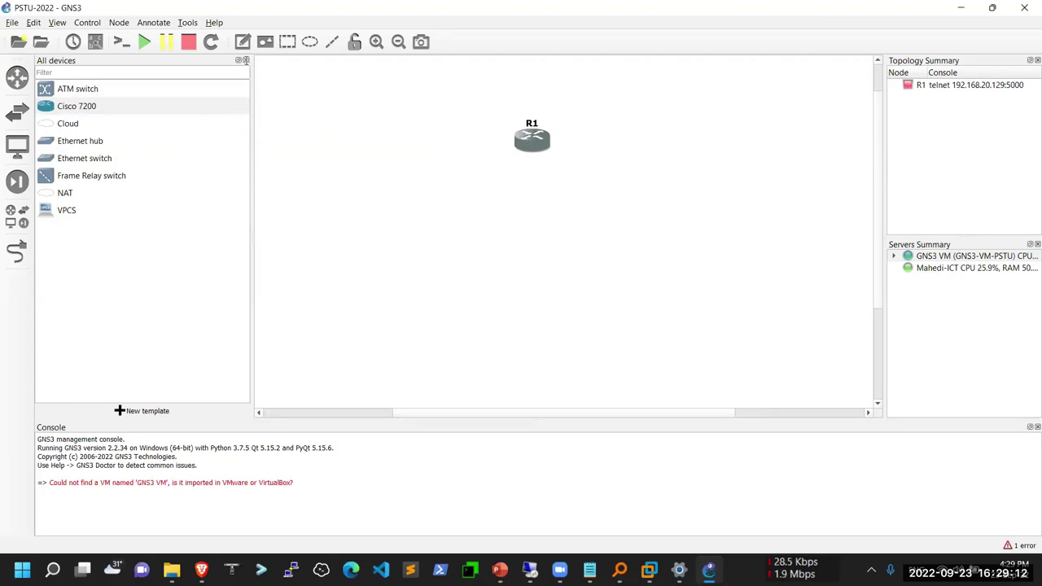
left_click(246, 61)
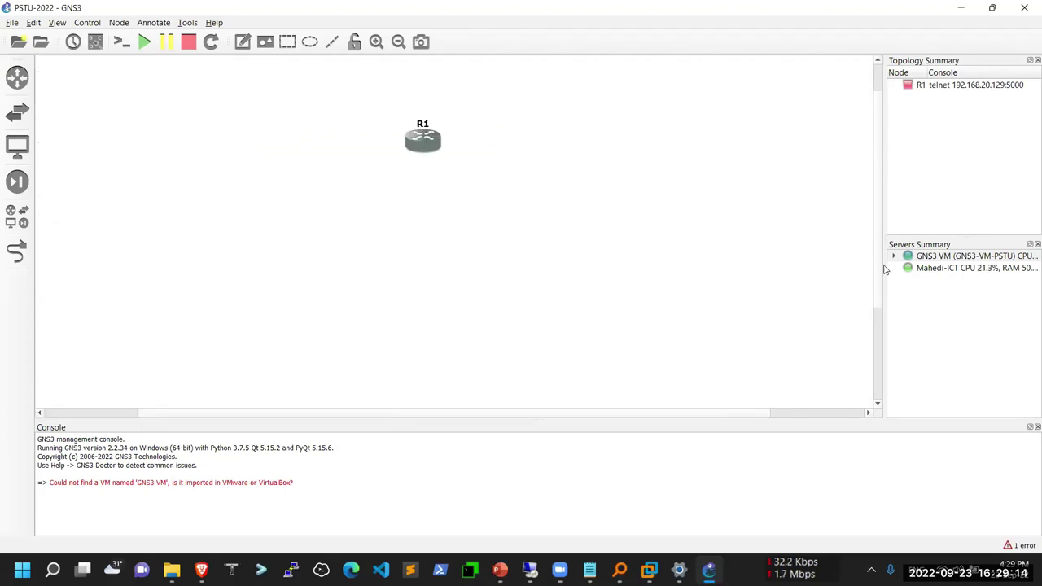
left_click_drag(886, 270, 673, 258)
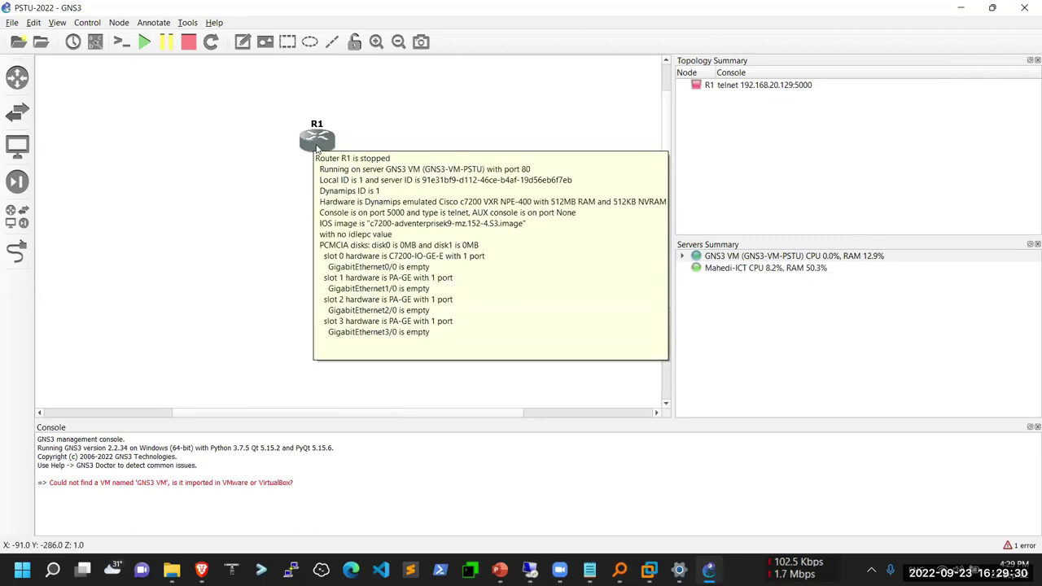
Step: Start router R1 and open its console session
right_click(317, 148)
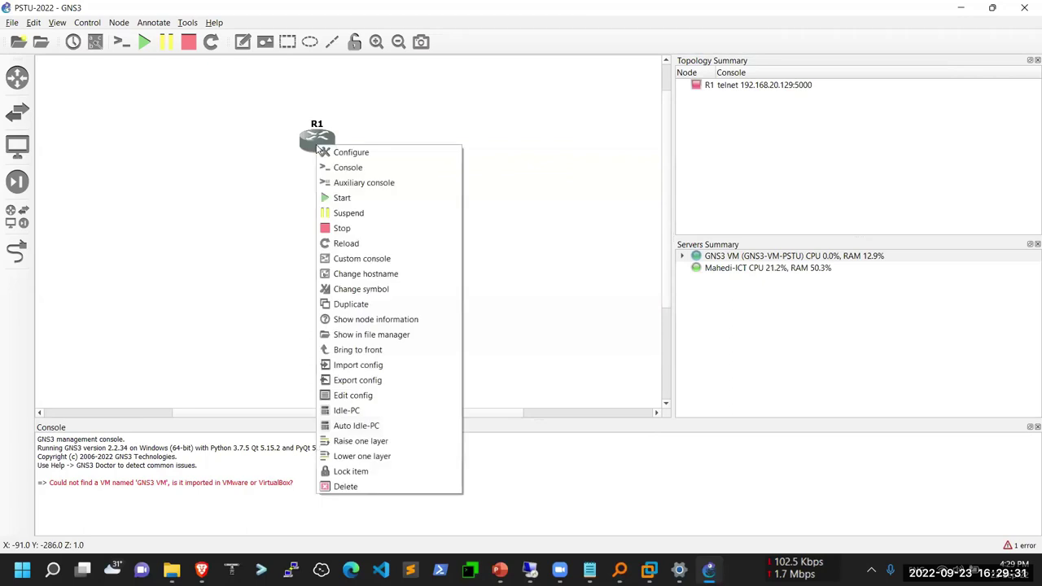
left_click(342, 199)
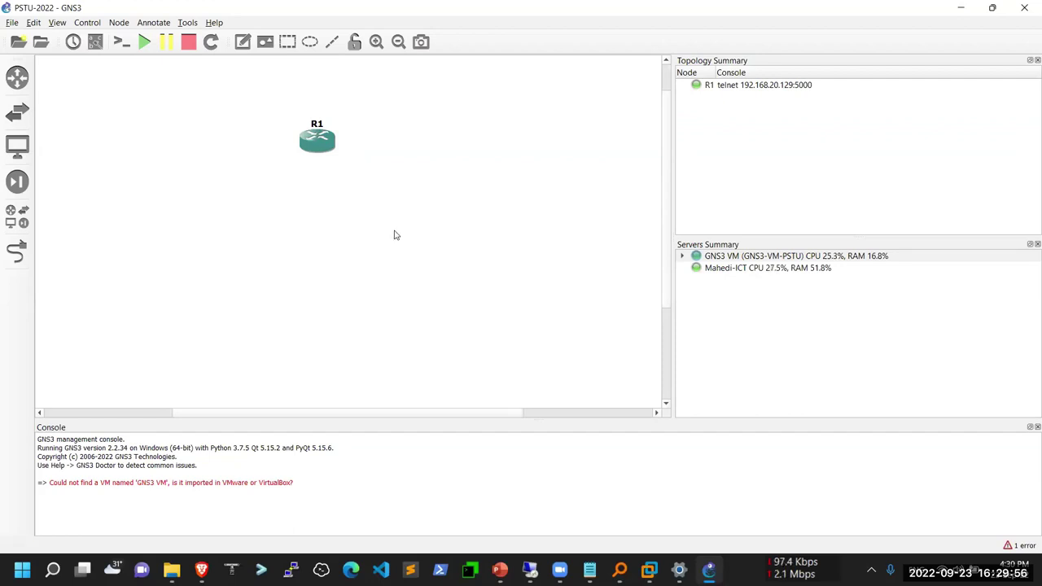
right_click(324, 152)
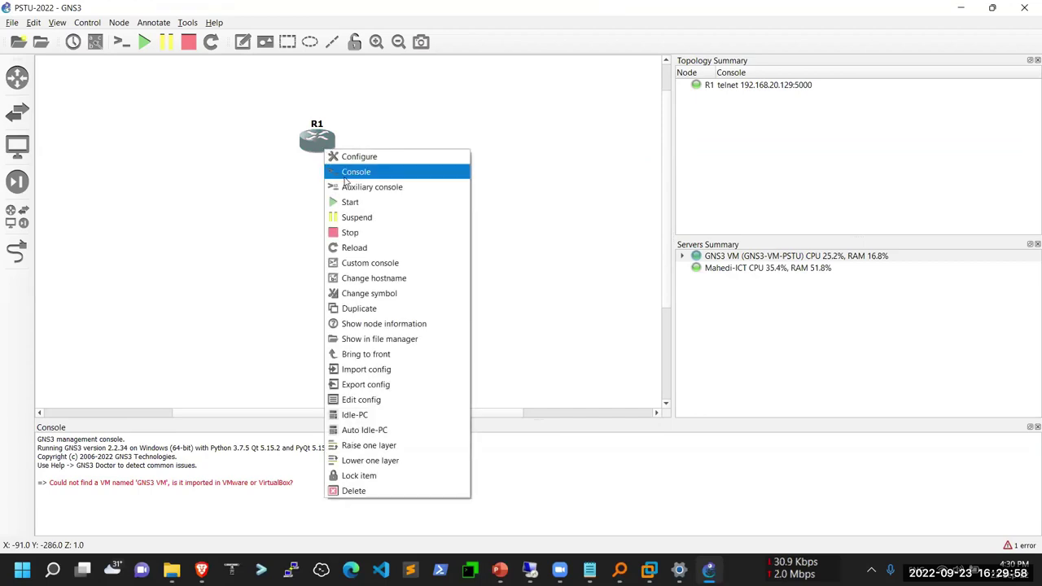
left_click(346, 168)
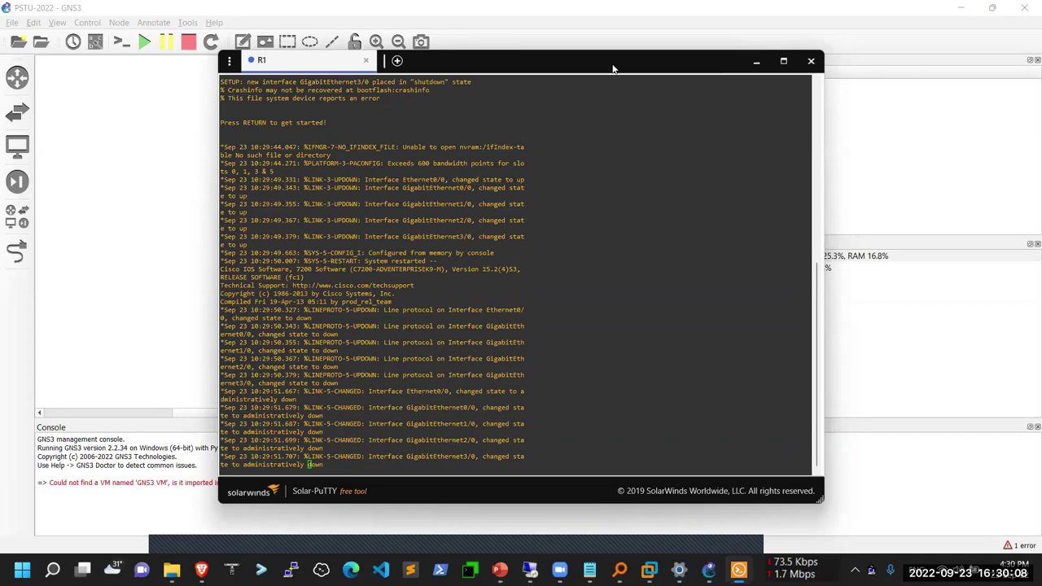
Step: Move R1's console window aside over the workspace and bring up the router's command prompt
left_click_drag(614, 69, 508, 79)
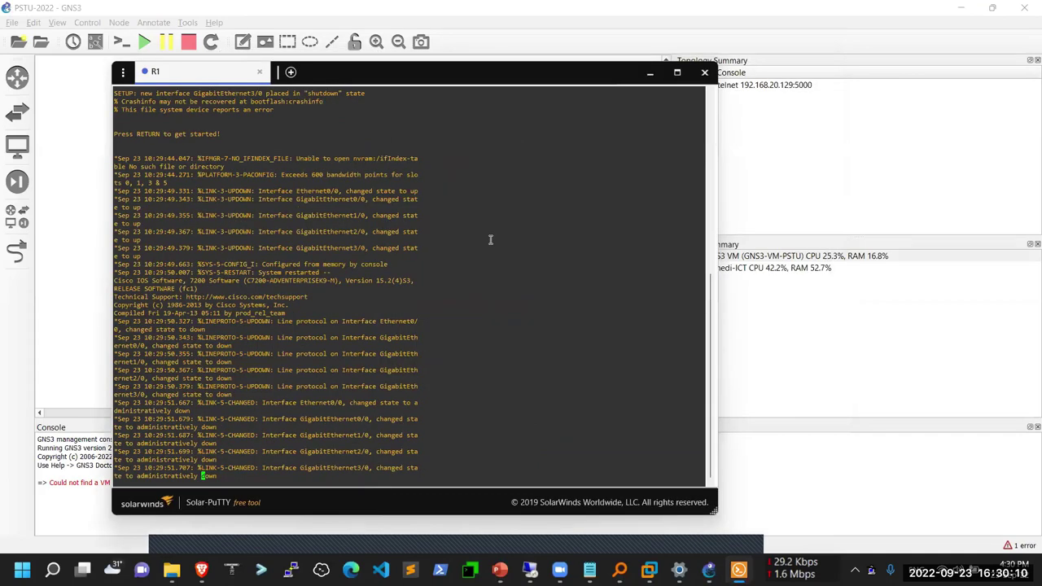
key("Return")
key("Return")
key("Return")
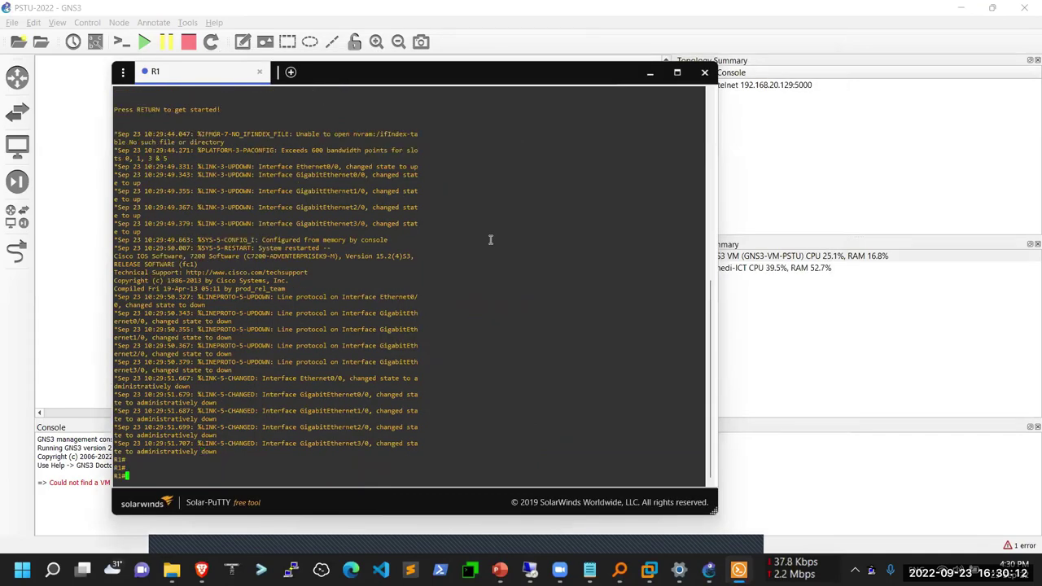
key("Return")
key("Return")
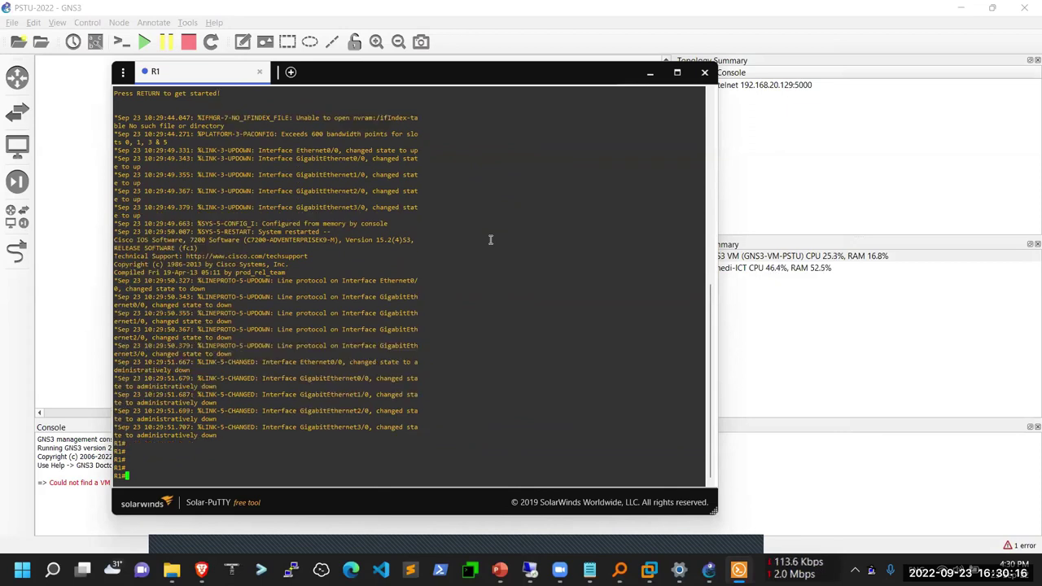
Step: Open the PuTTY configuration from the general settings of the Solar-PuTTY console to adjust fonts and colours
right_click(213, 76)
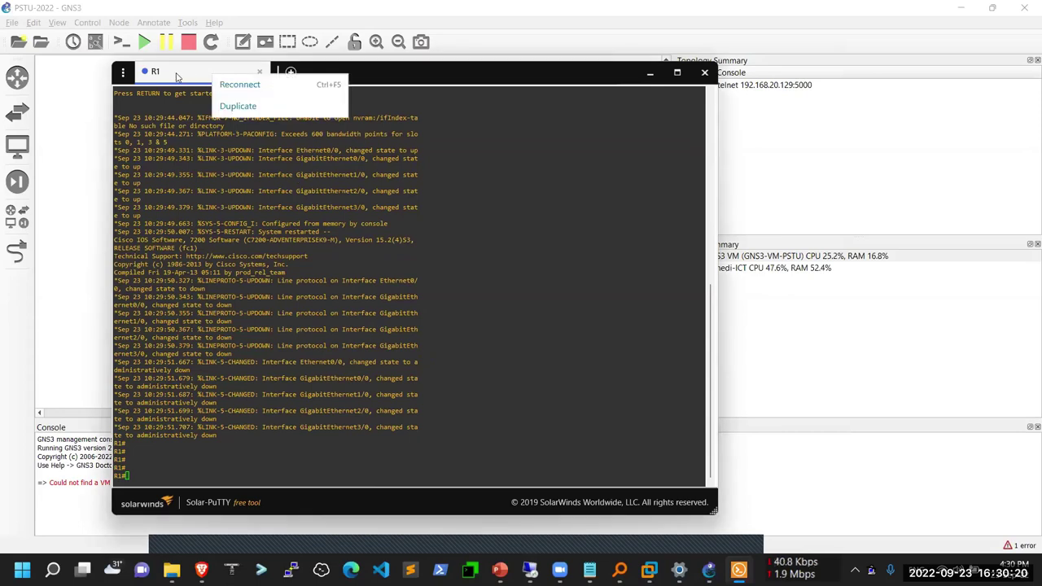
left_click(123, 73)
left_click(122, 73)
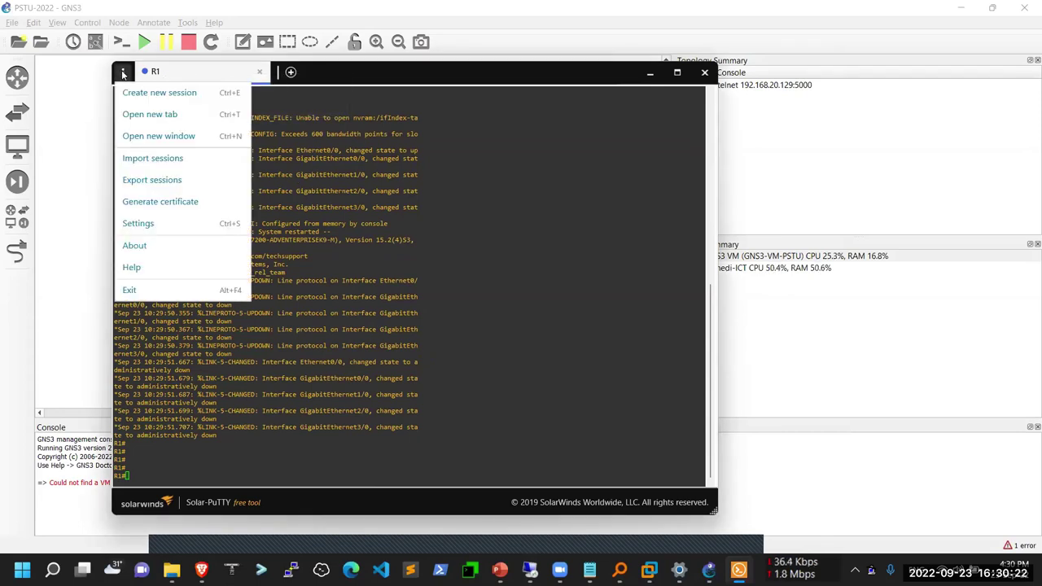
left_click(138, 223)
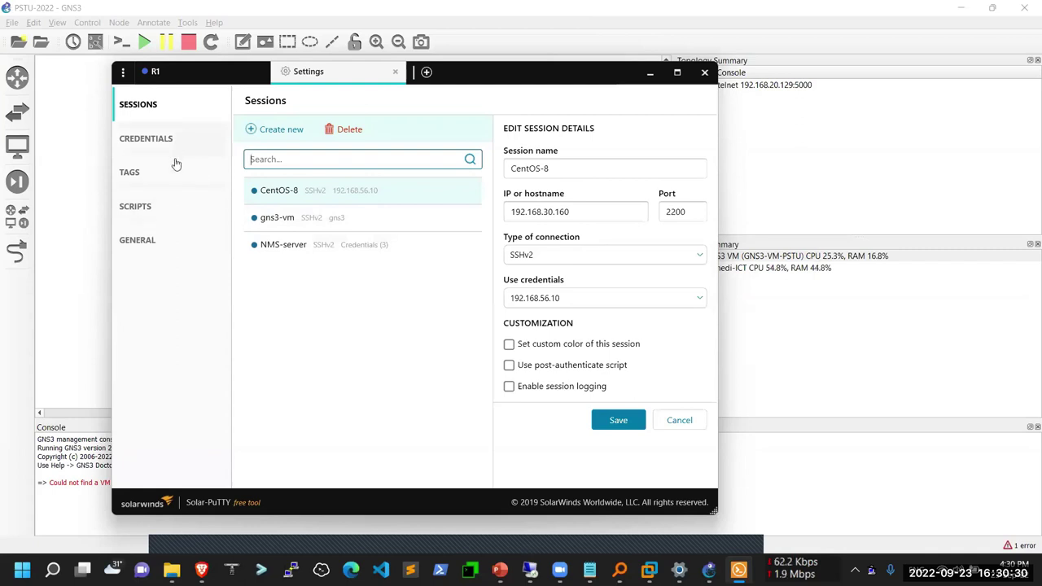
left_click(170, 249)
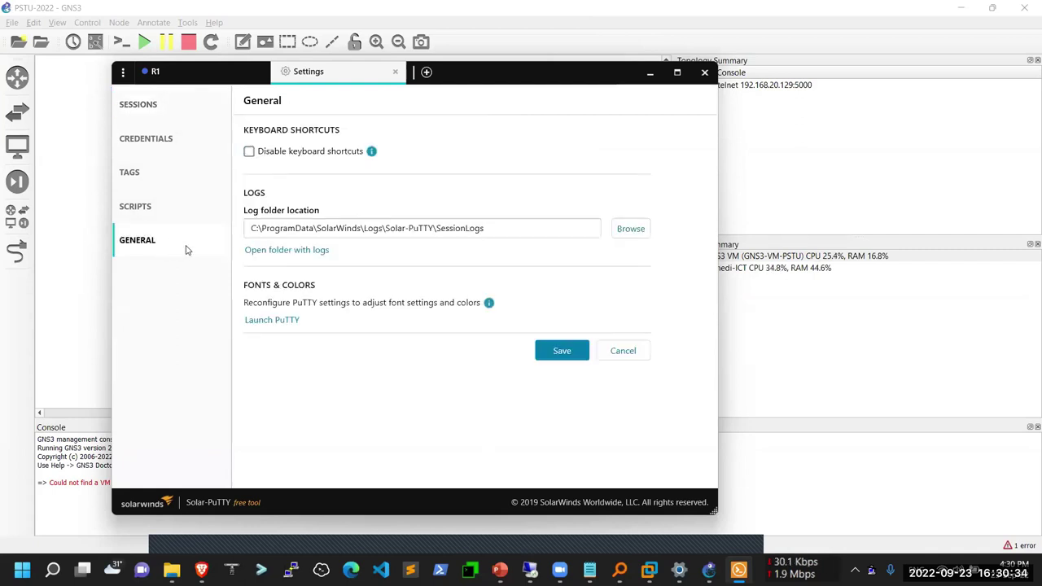
left_click(269, 321)
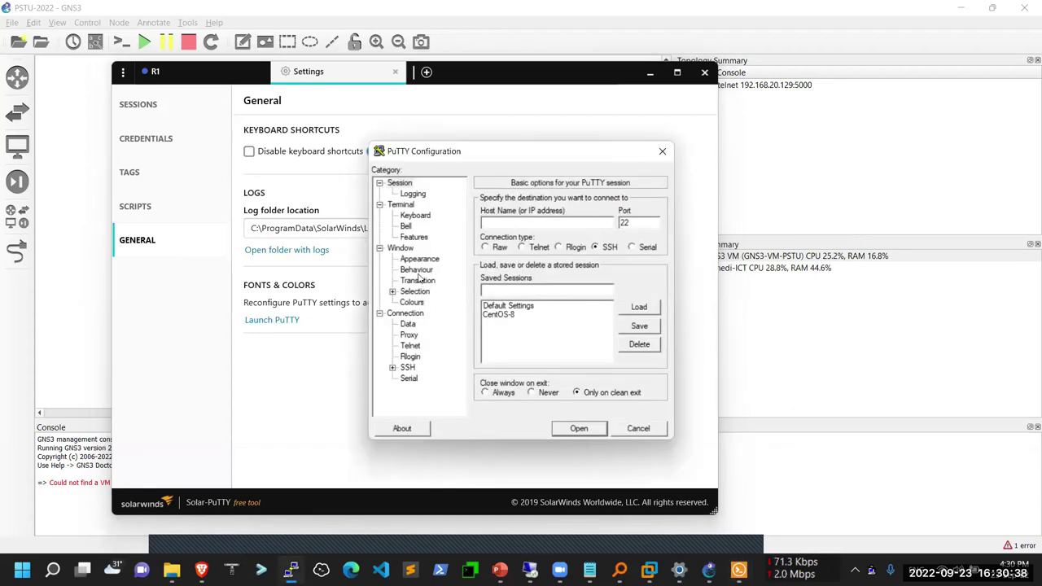
Step: Set the terminal window font to Consolas Bold, size 14, and save it to the Default Settings session
left_click(419, 260)
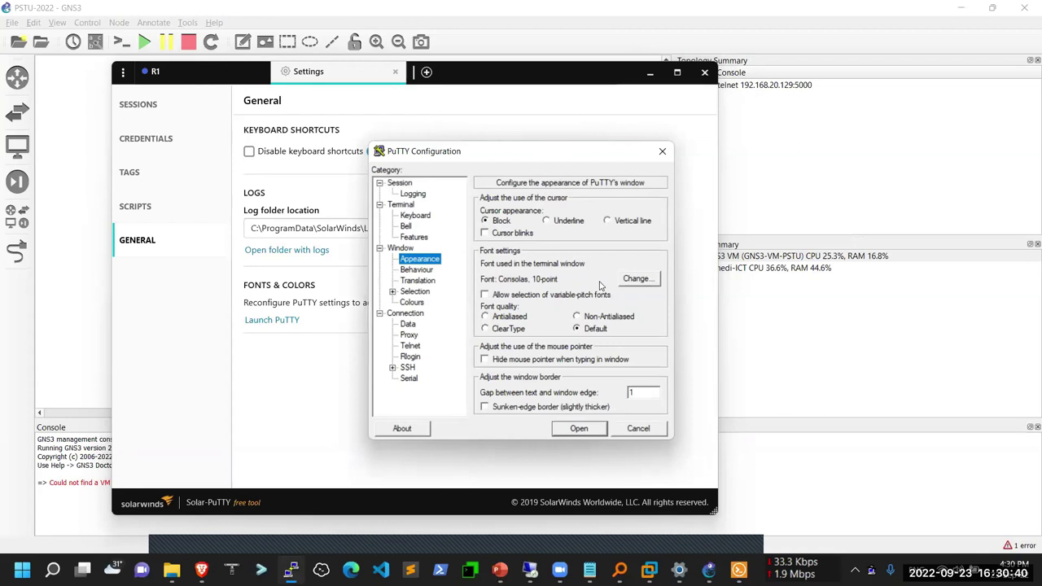
left_click(633, 278)
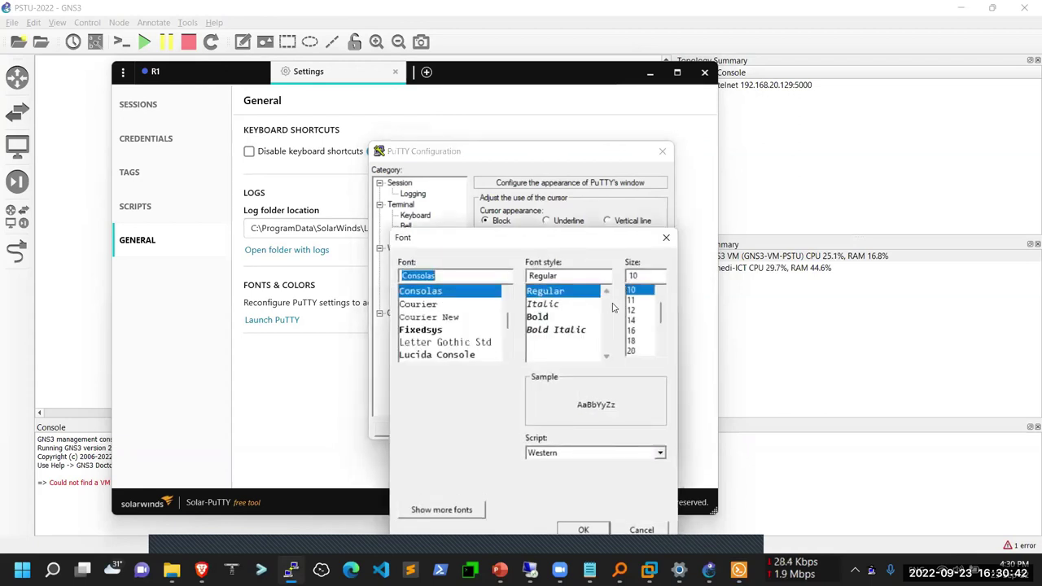
left_click(631, 320)
left_click(538, 318)
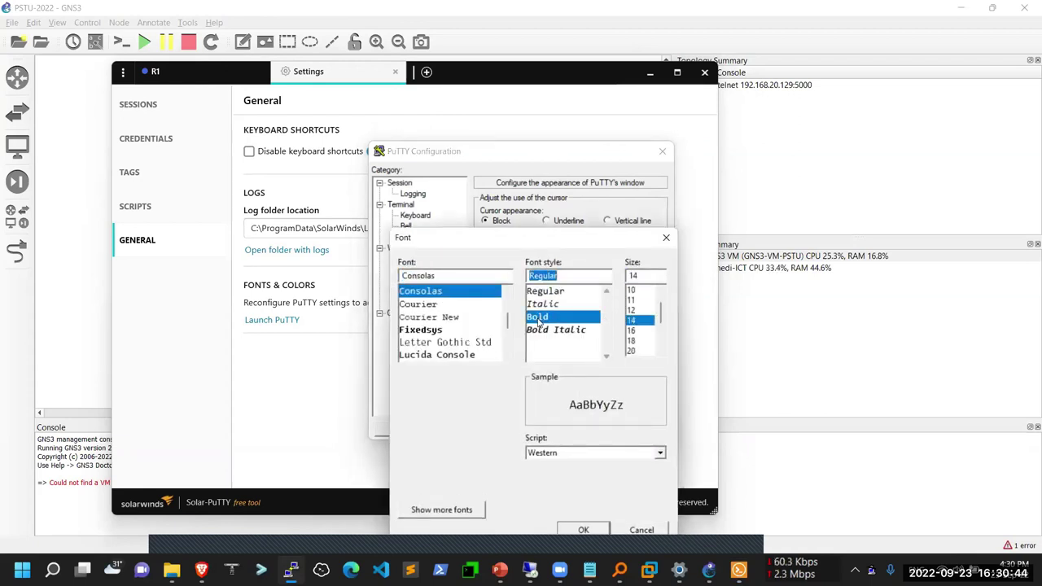
left_click(585, 531)
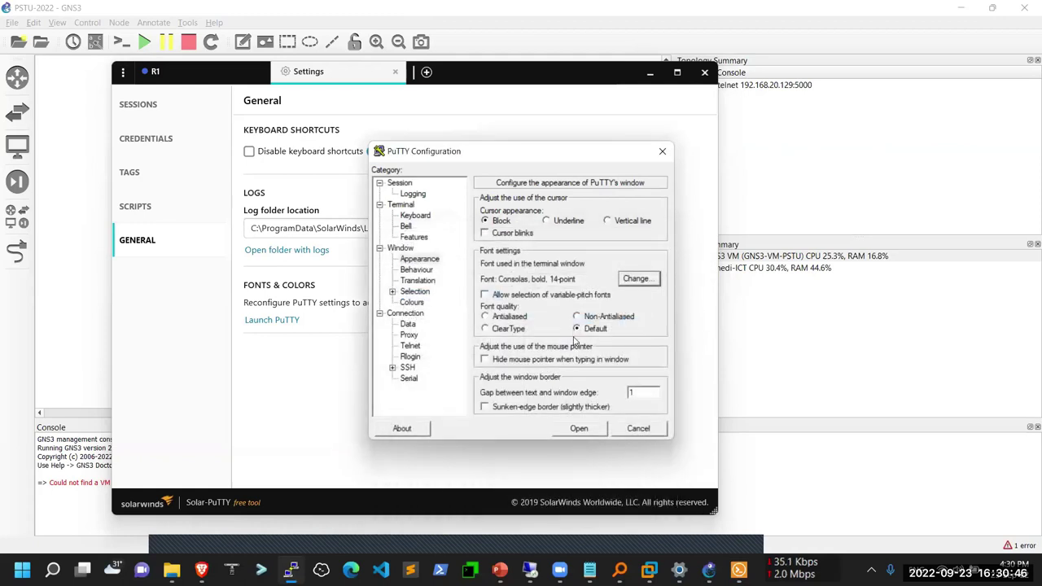
left_click(401, 184)
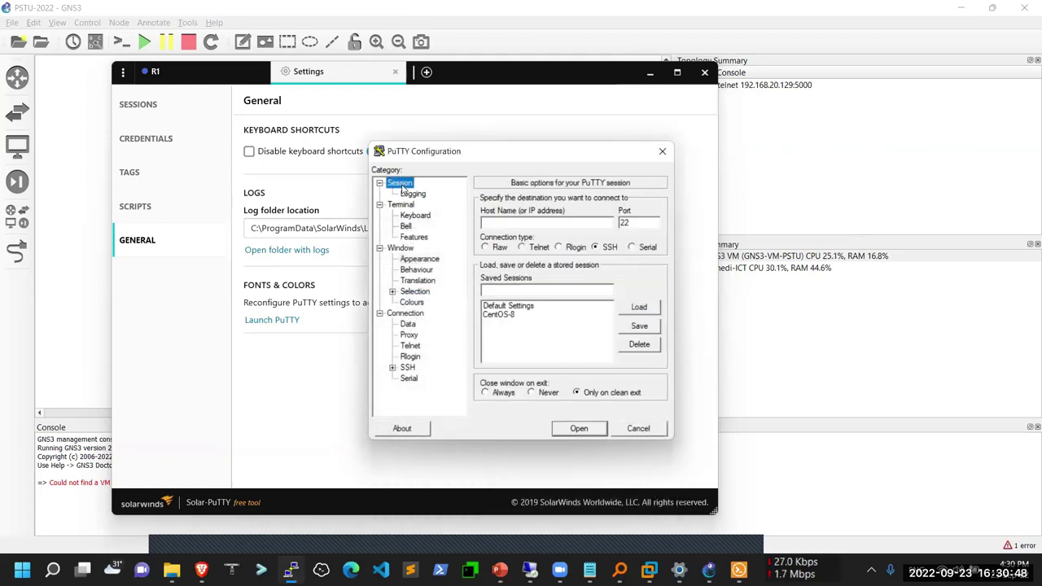
left_click(495, 308)
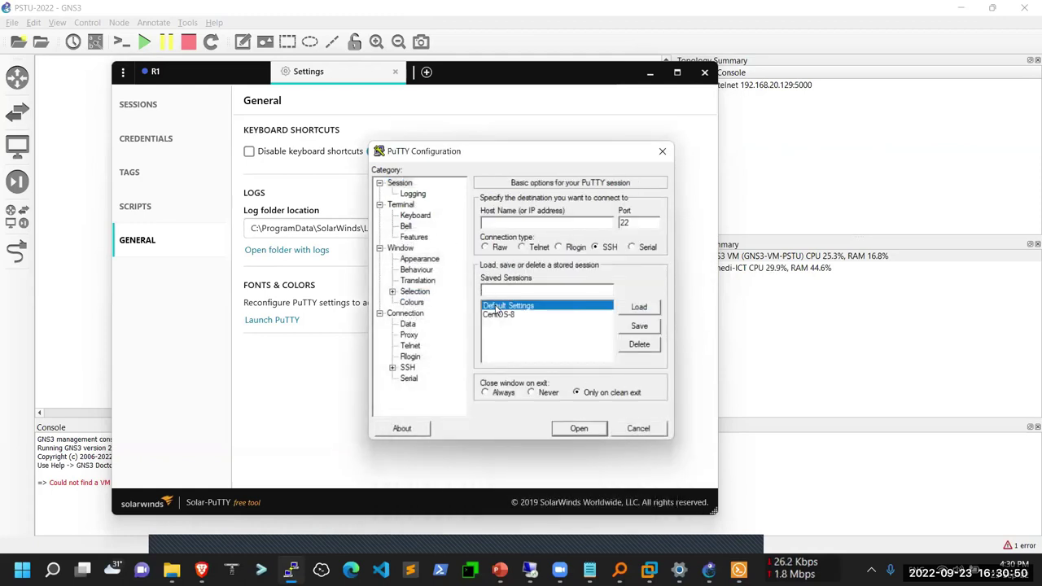
left_click(627, 328)
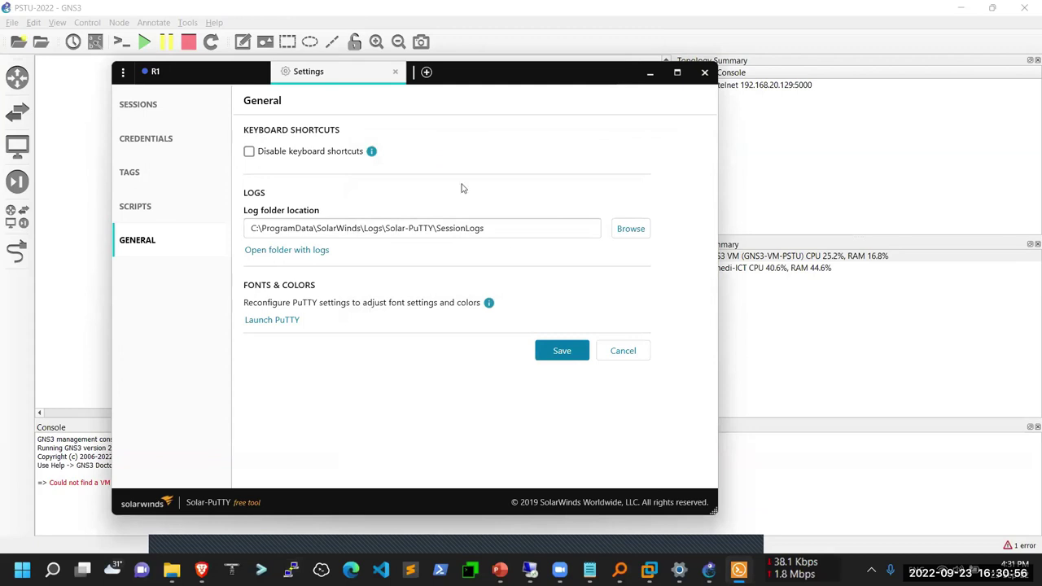
Step: Check the text in R1's console and the saved font in PuTTY's appearance configuration, leaving the configuration unchanged
left_click(234, 75)
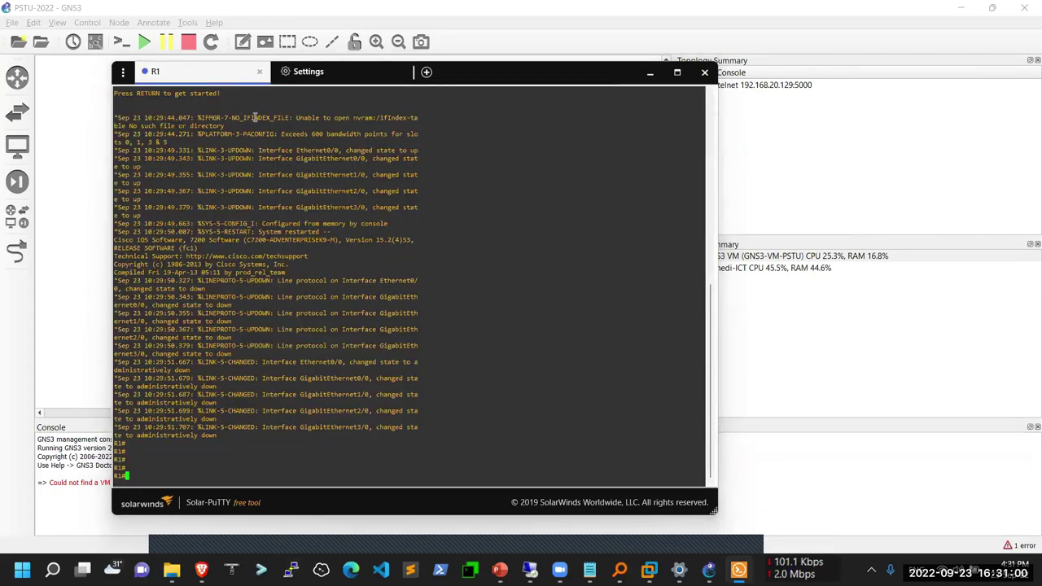
key("Return")
key("Return")
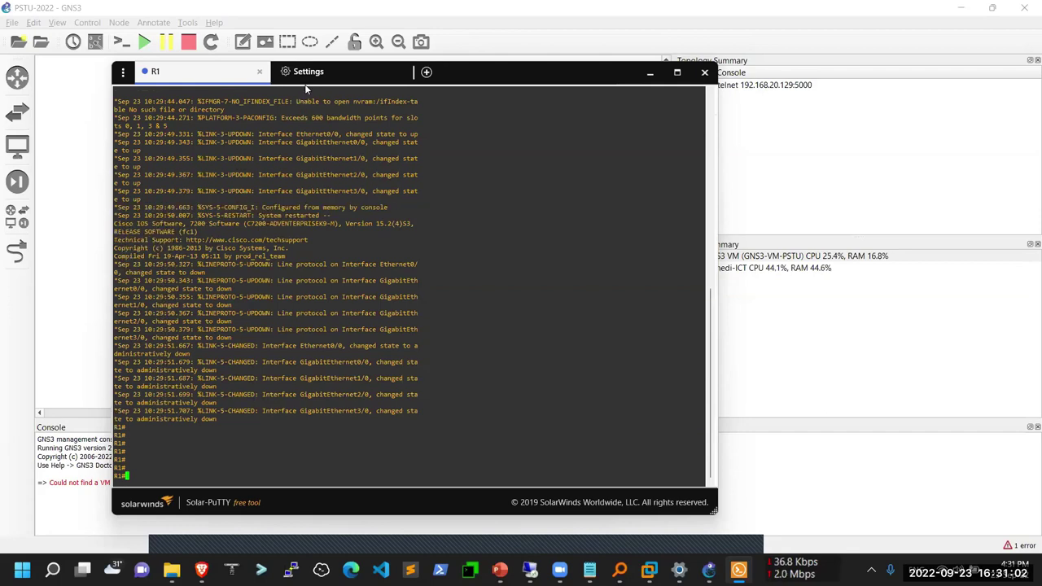
left_click(308, 72)
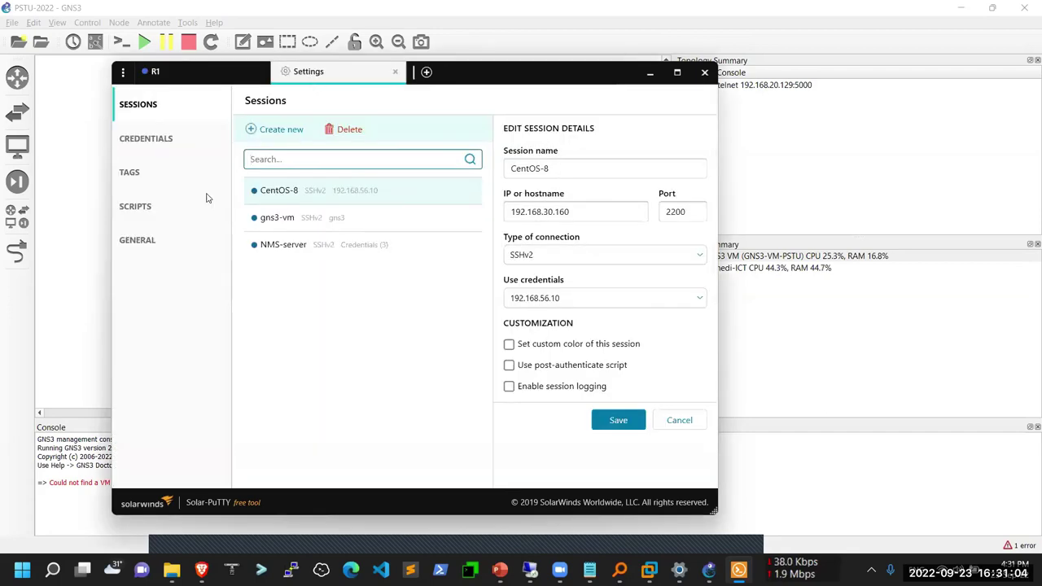
left_click(137, 240)
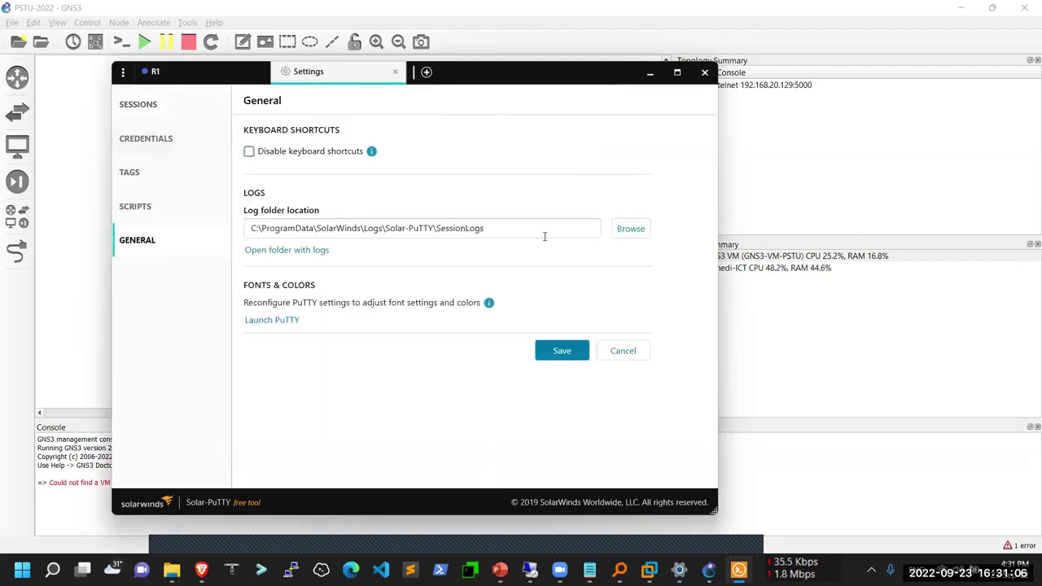
left_click(290, 320)
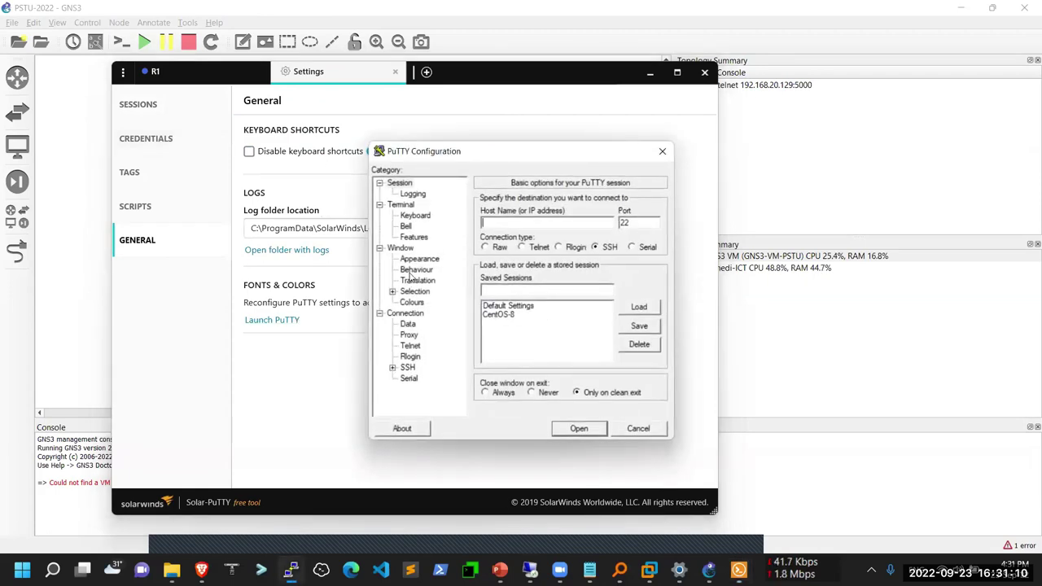
left_click(413, 261)
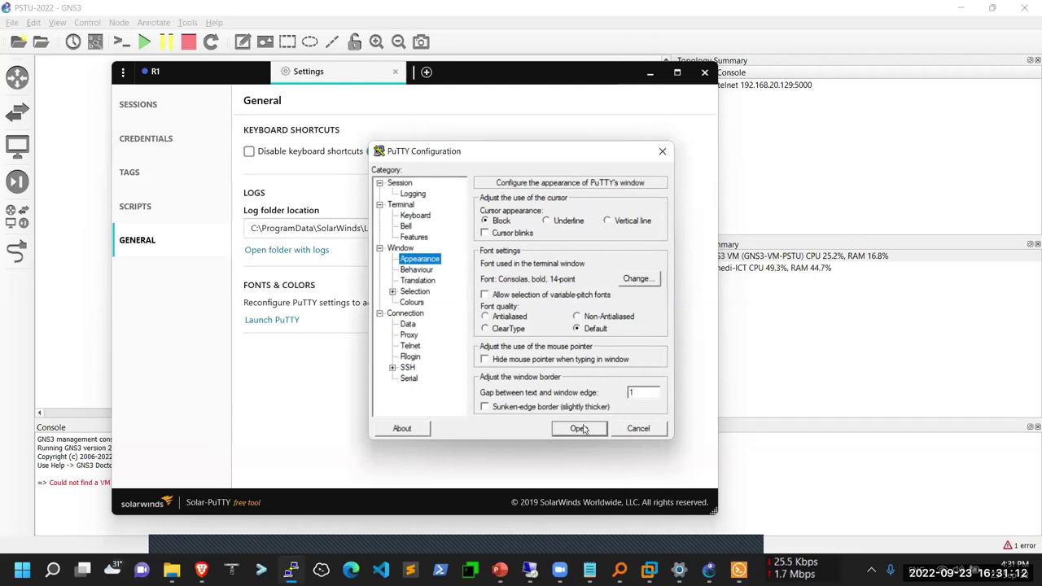
left_click(637, 429)
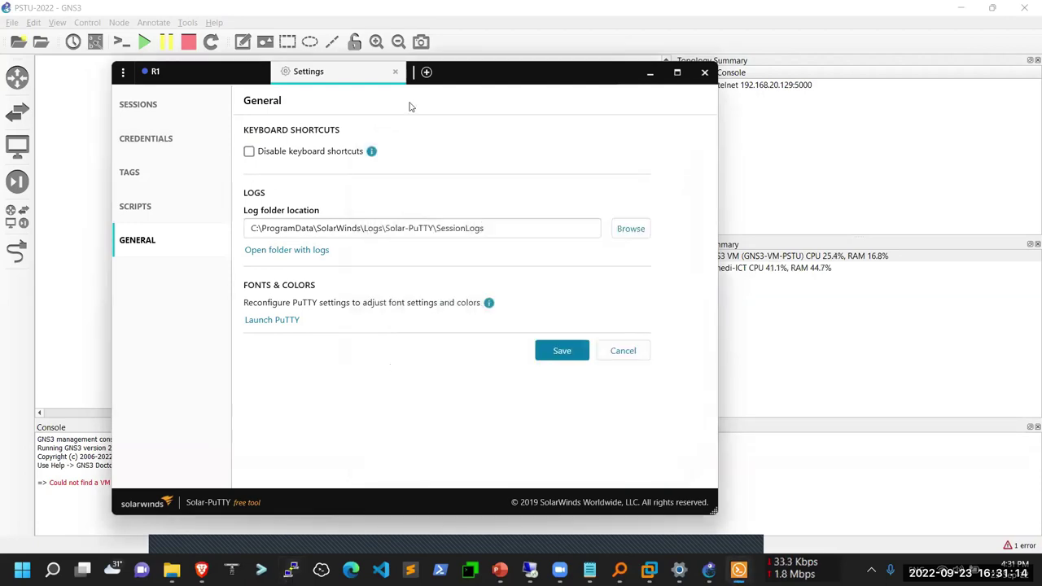
Step: Close the settings and R1's console window, and reopen R1's console at the router prompt to apply the new font
left_click(396, 72)
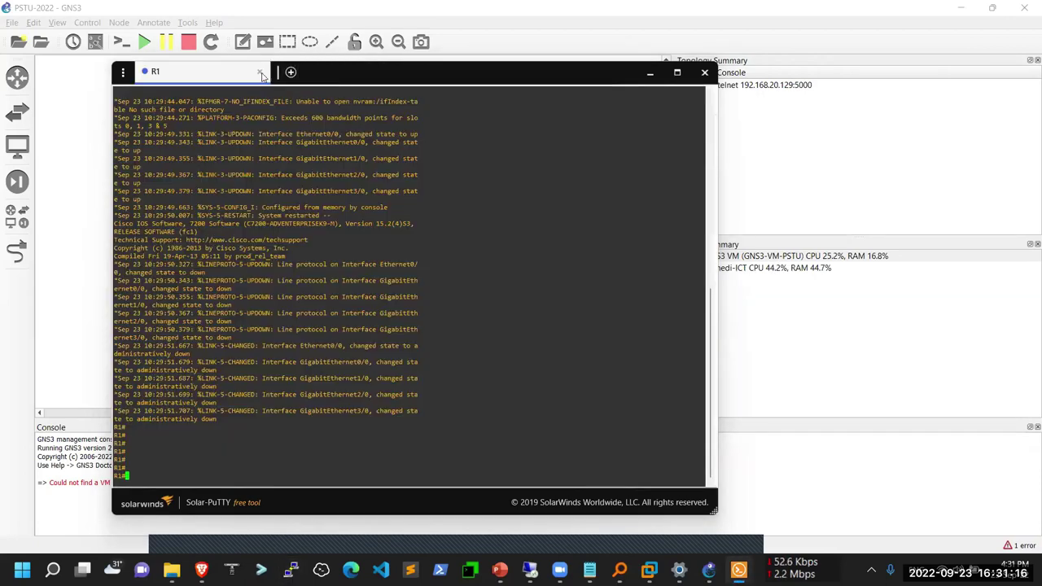
left_click(261, 72)
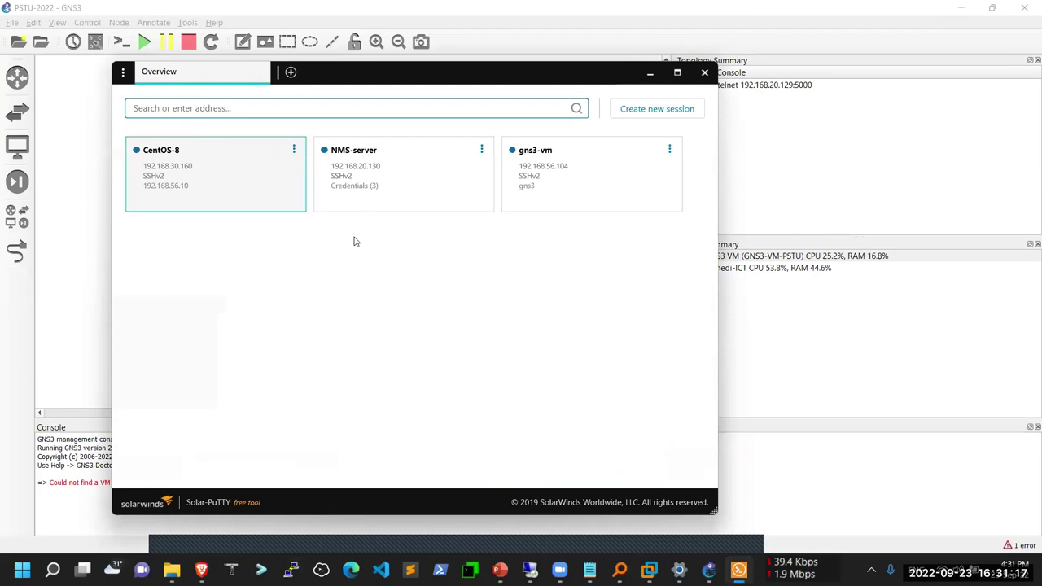
left_click(704, 73)
right_click(318, 142)
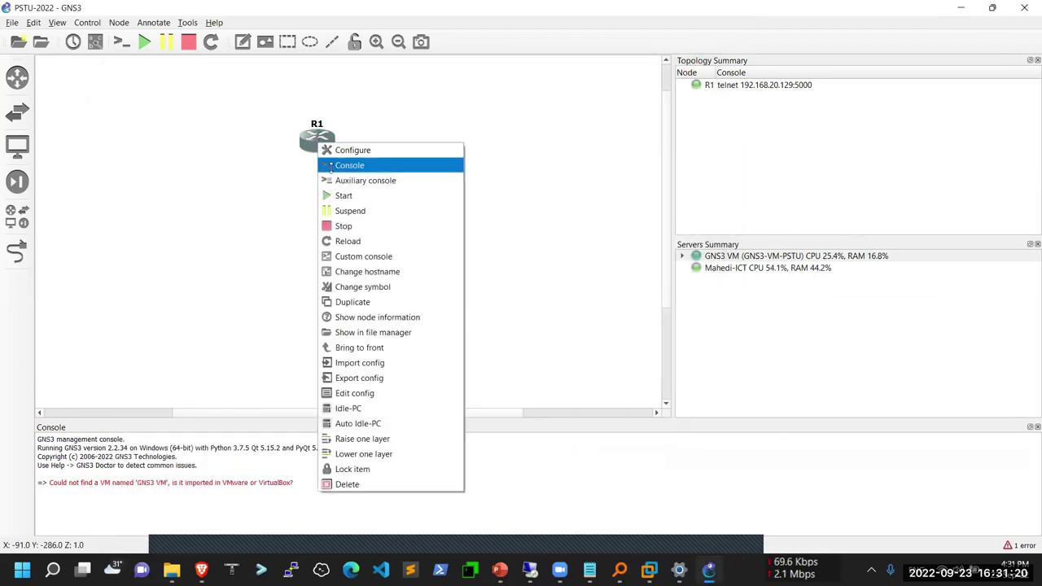
left_click(331, 167)
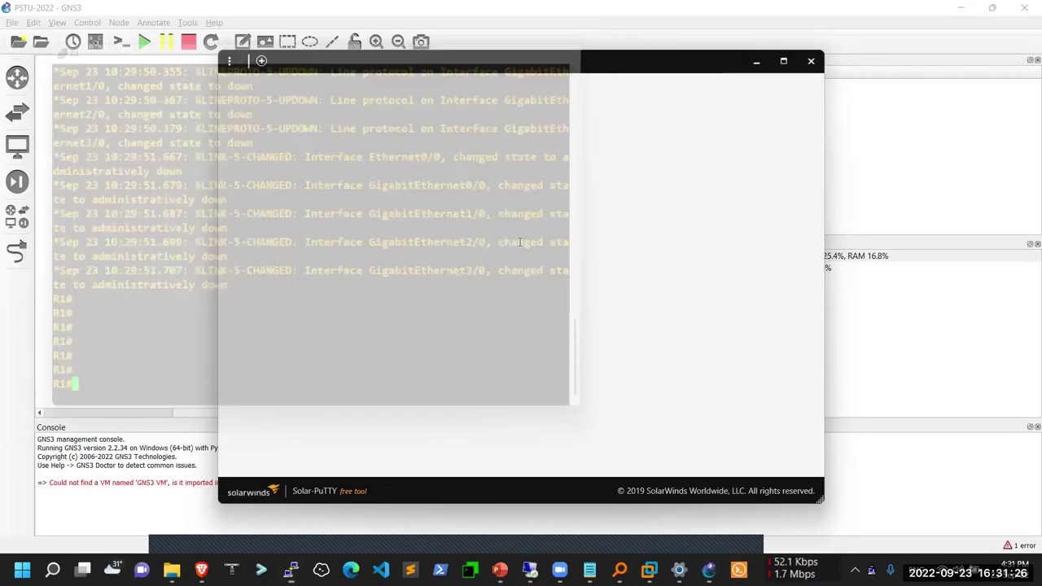
key("Return")
key("Return")
key("Return")
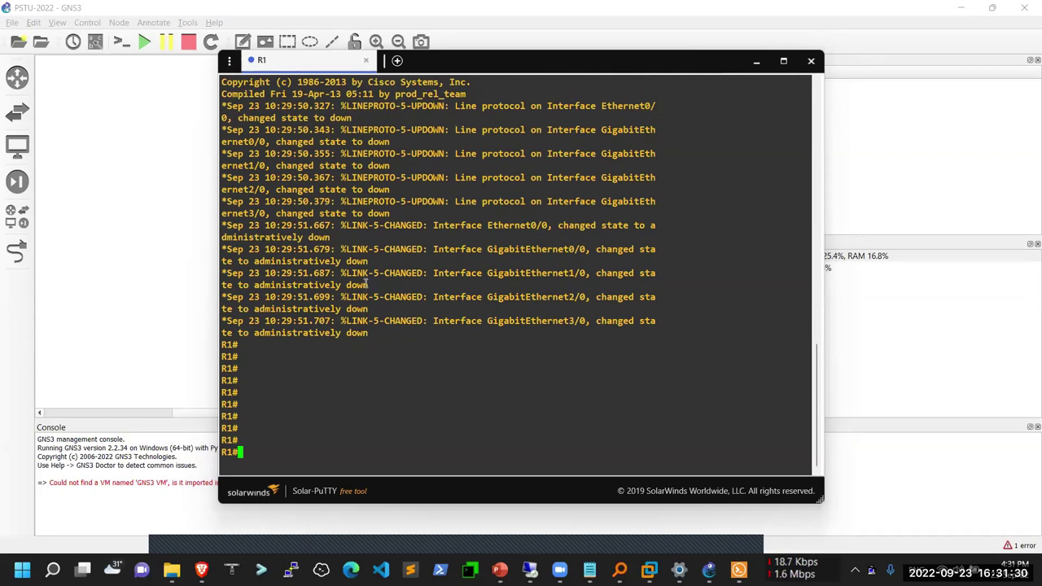
Step: Minimize R1's console and apply an automatically computed Idle-PC value to router R1
left_click(757, 62)
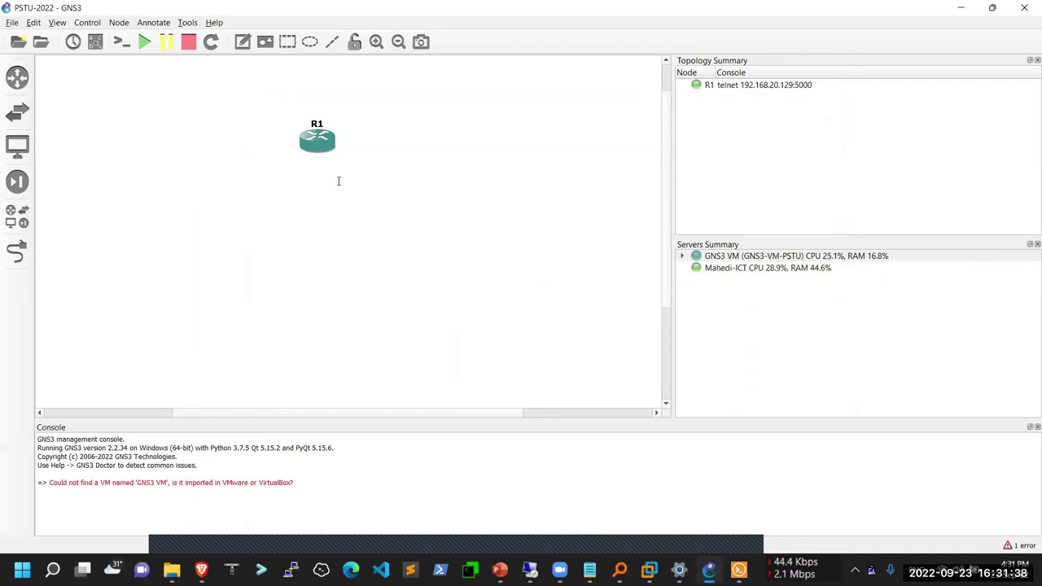
right_click(327, 147)
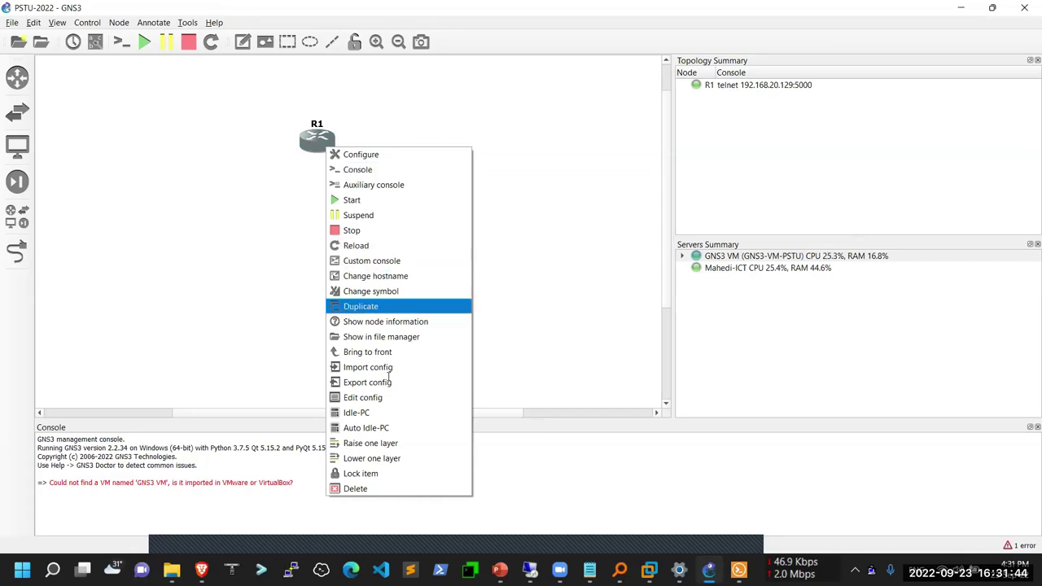
left_click(380, 430)
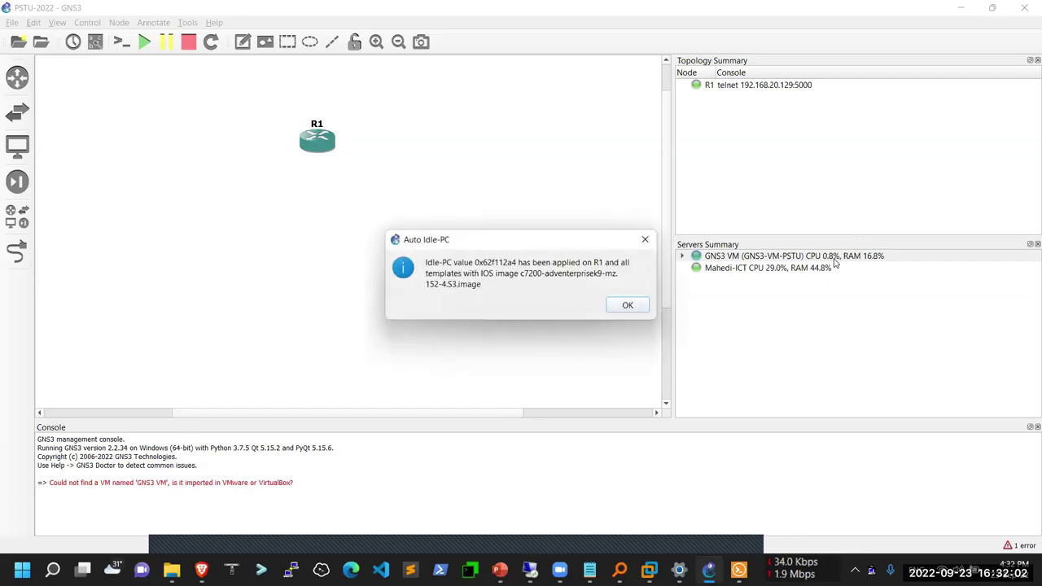
left_click(624, 306)
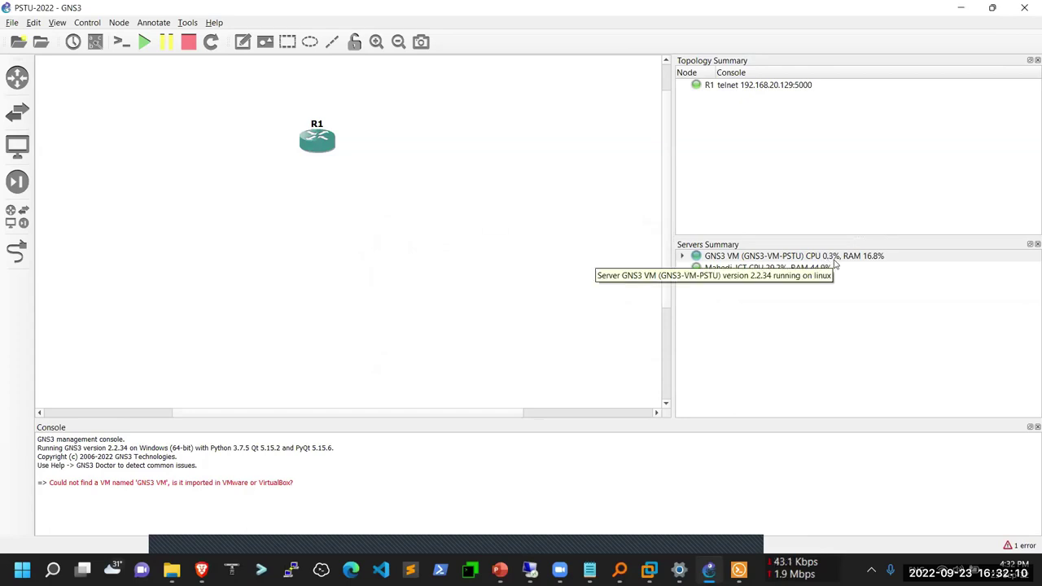
Step: Add two more Cisco 7200 routers, one on each side of R1, and arrange R1 and R2 in a row
left_click(18, 217)
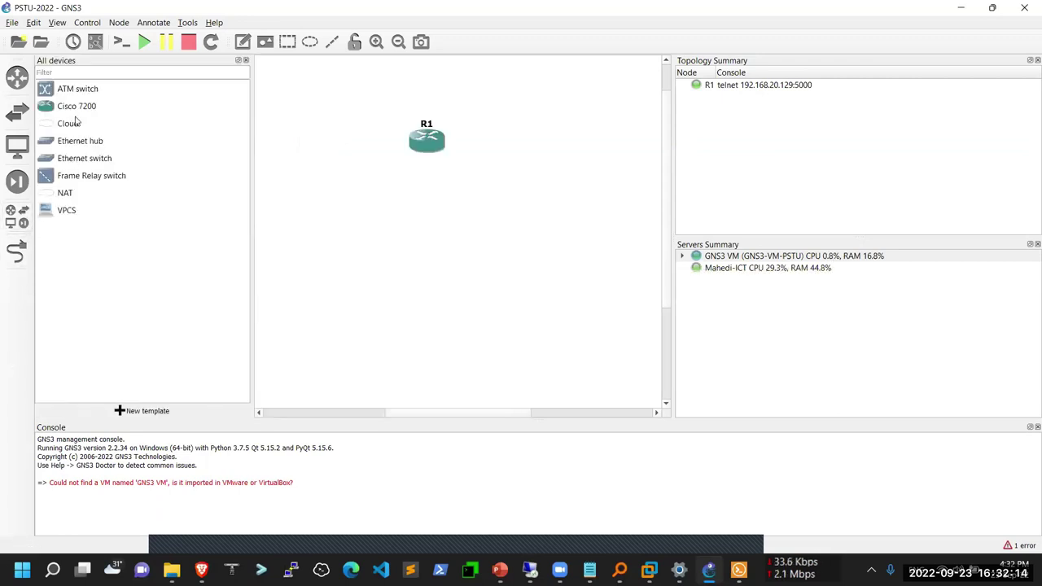
left_click_drag(67, 112, 361, 270)
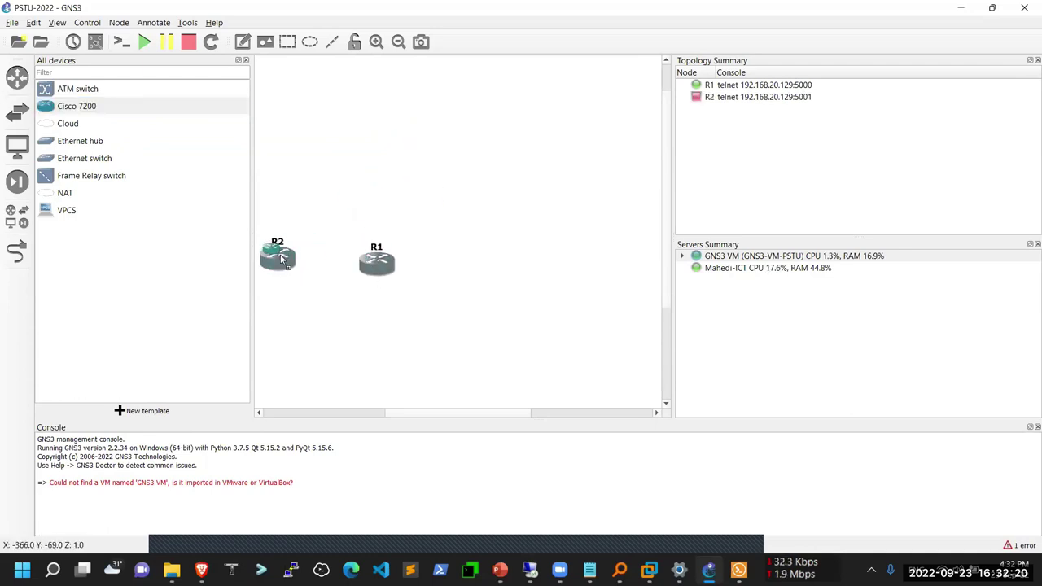
left_click_drag(281, 259, 273, 284)
left_click_drag(367, 269, 355, 289)
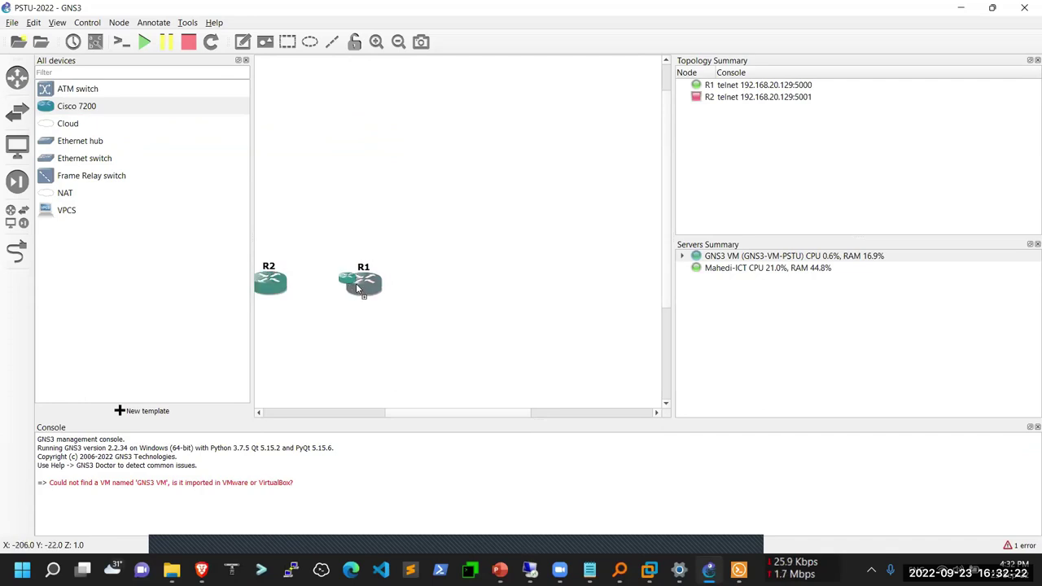
left_click_drag(49, 106, 449, 300)
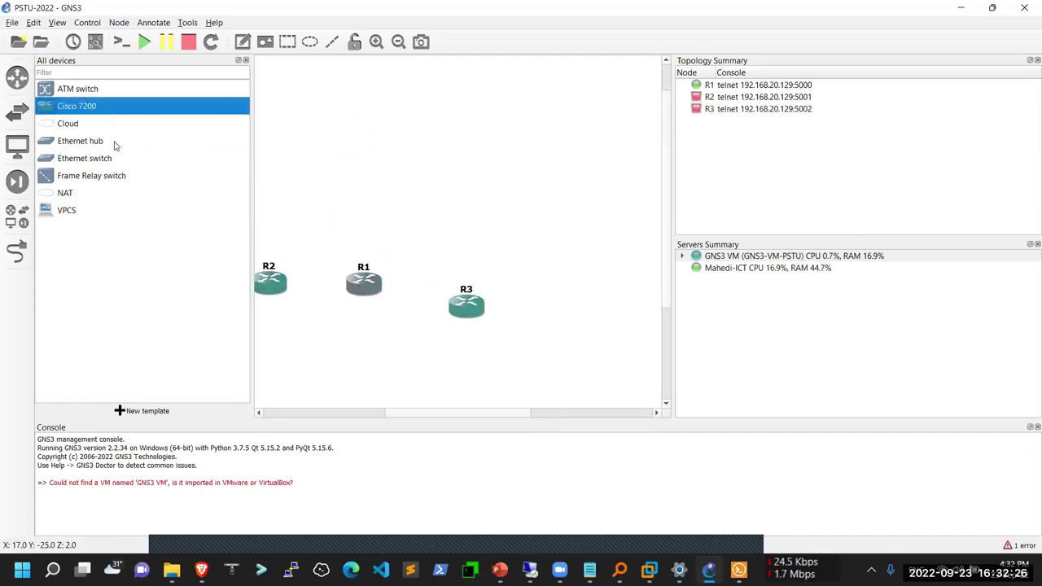
Step: Place an Ethernet switch above the routers, hosted on the GNS3 VM (GNS3-VM-PSTU) server
left_click(258, 180)
left_click_drag(71, 165, 373, 169)
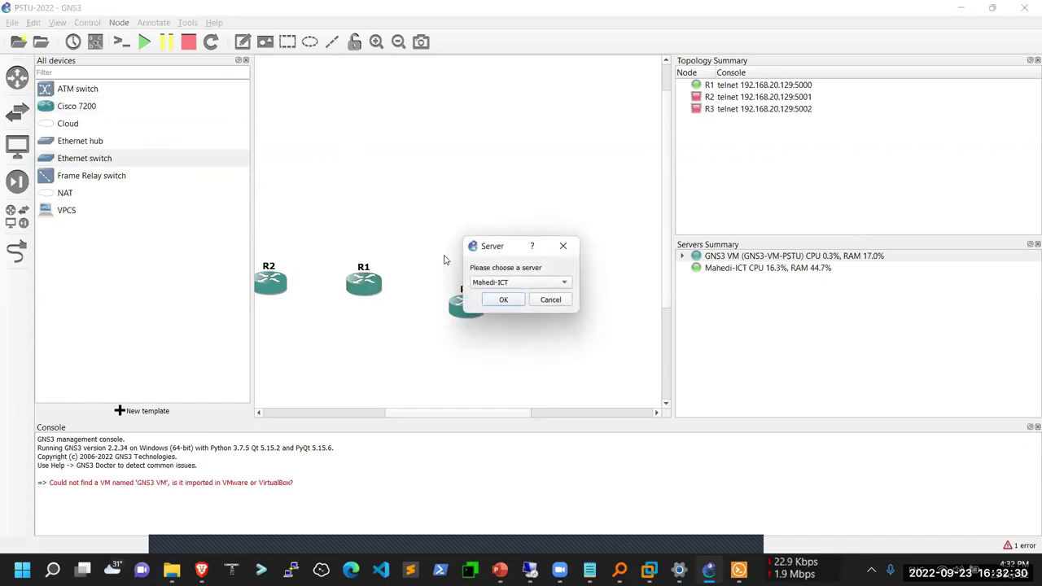
left_click(493, 283)
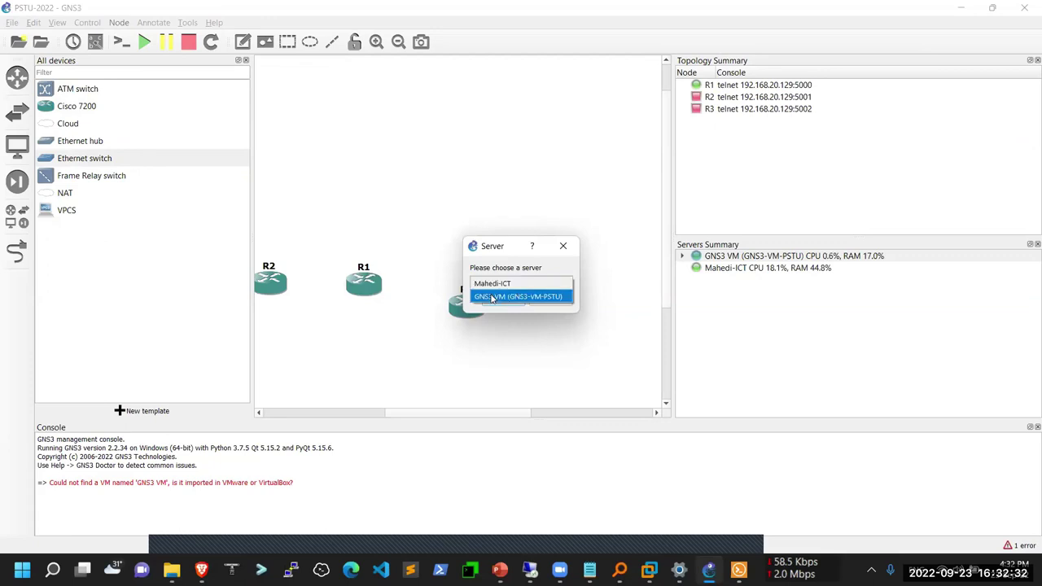
left_click(495, 297)
left_click(498, 299)
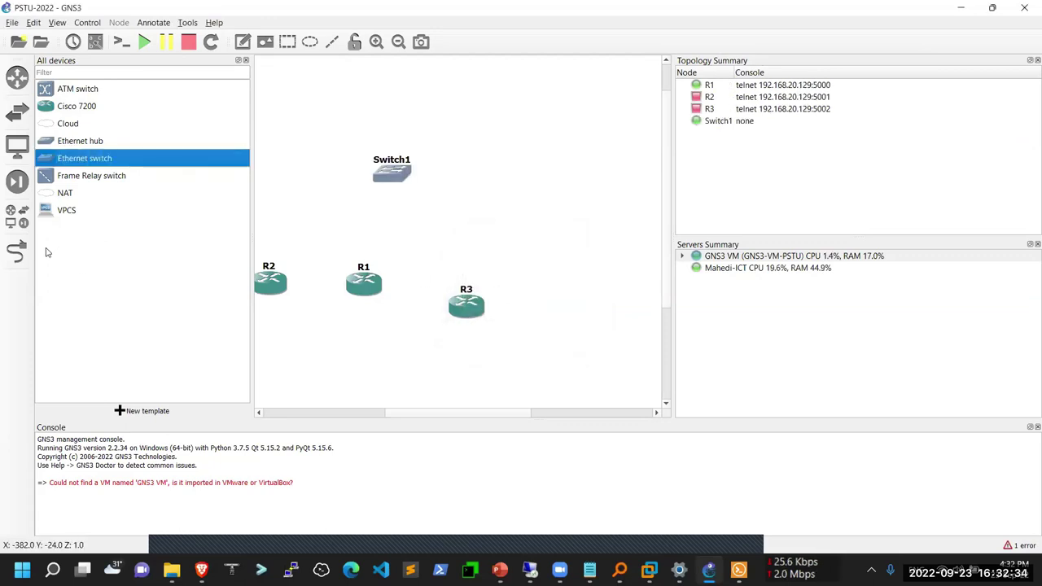
Step: Hide the device list, align R3 with the other routers, and link Switch1's Ethernet1 to R2's GigabitEthernet0/0
left_click(246, 60)
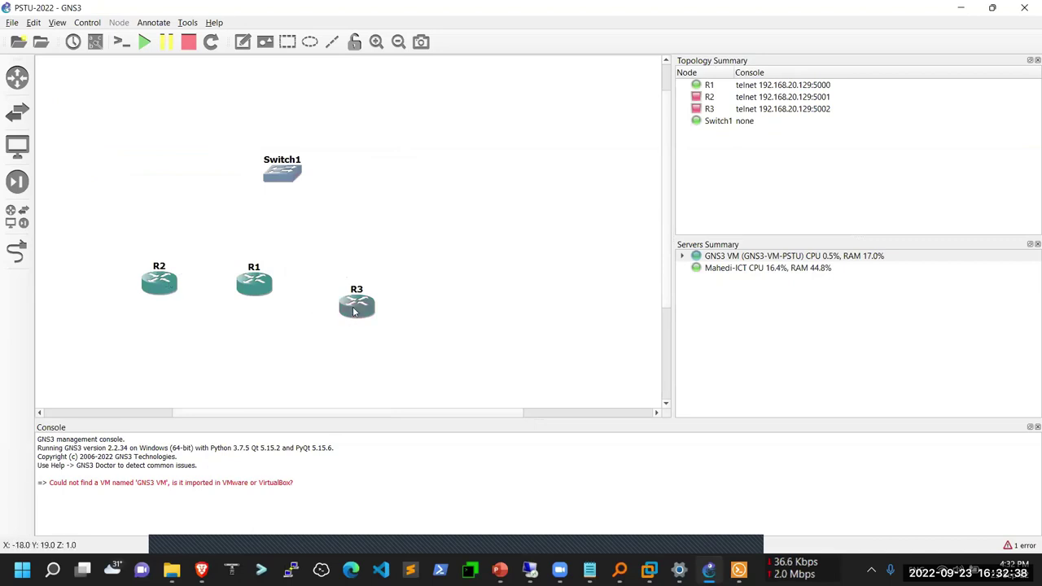
left_click_drag(353, 309, 359, 296)
left_click(16, 253)
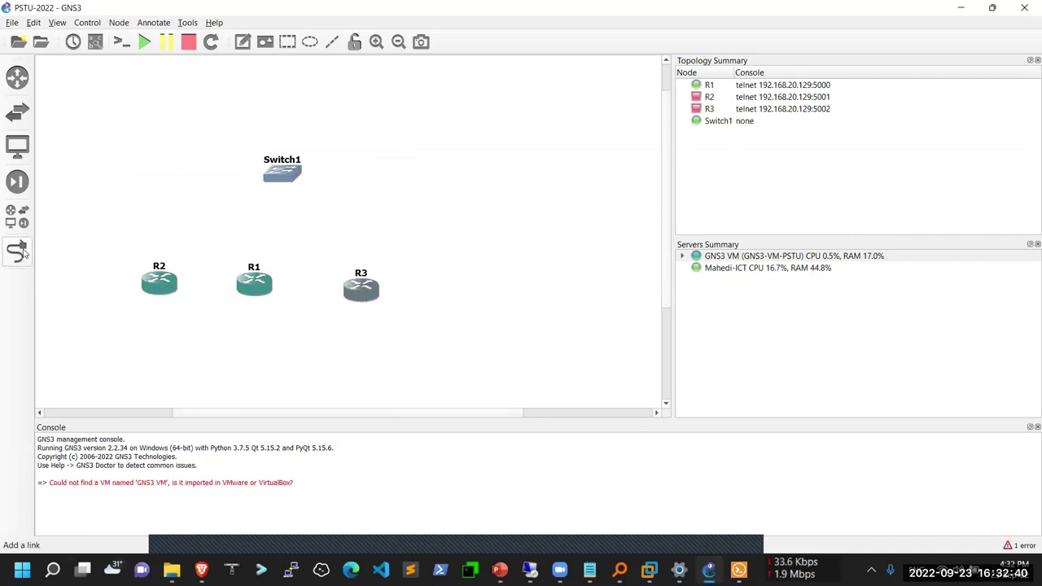
left_click(283, 186)
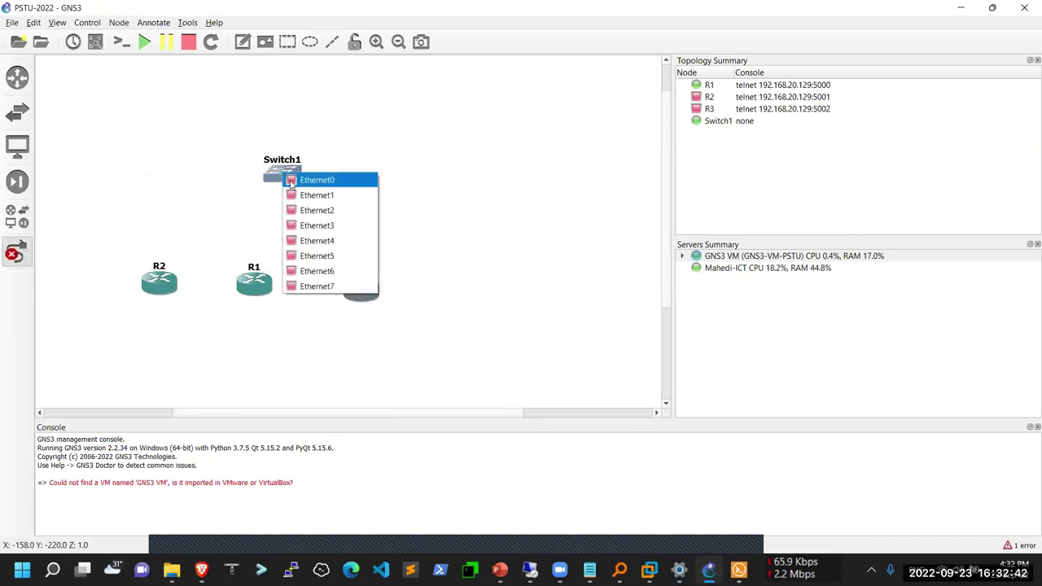
left_click(300, 196)
left_click(167, 282)
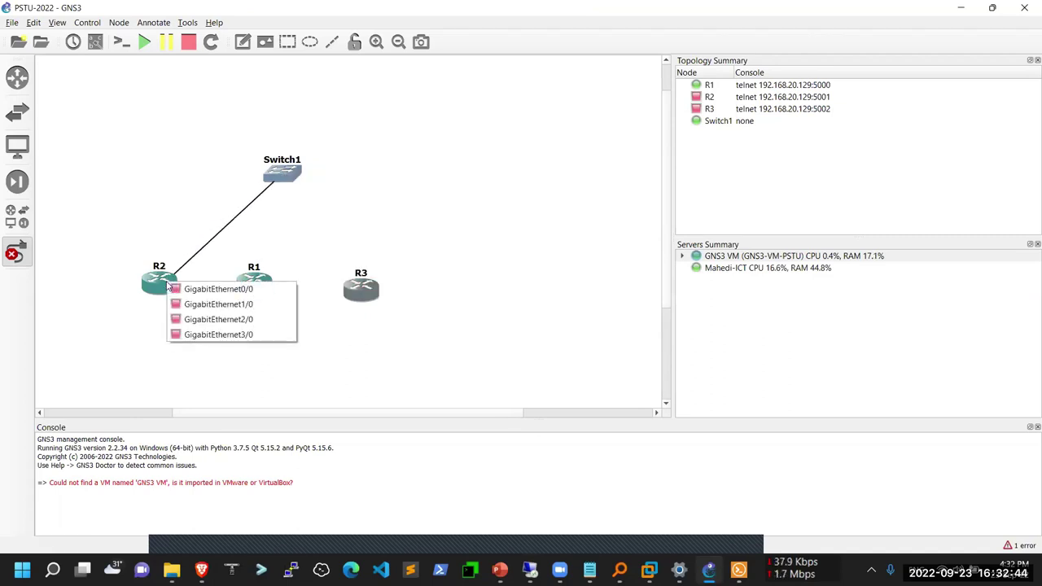
left_click(176, 289)
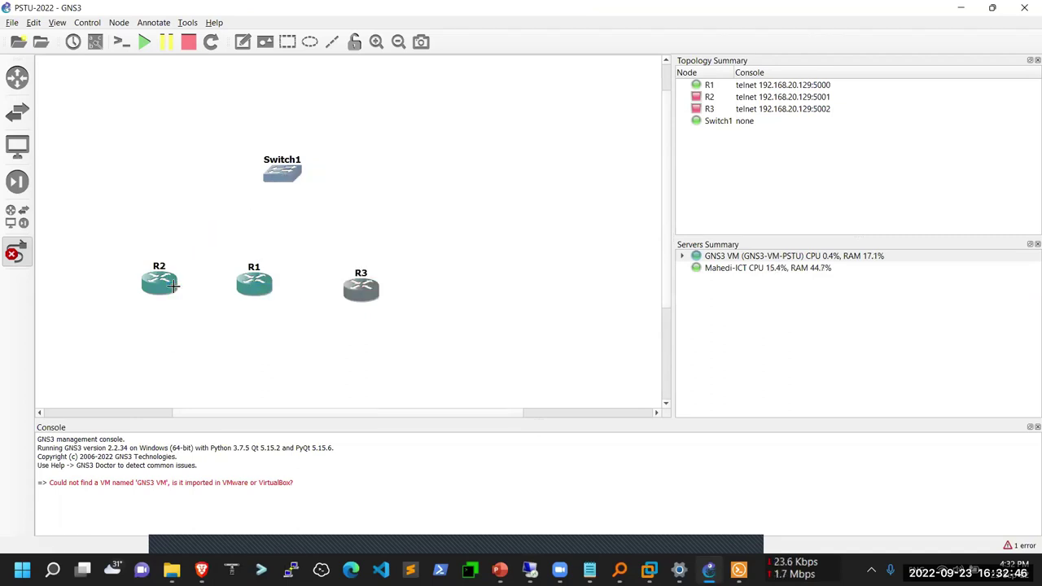
Step: Link the next free Ethernet ports on Switch1 to the first Gigabit interface of R1 and of R3
left_click(287, 177)
left_click(300, 214)
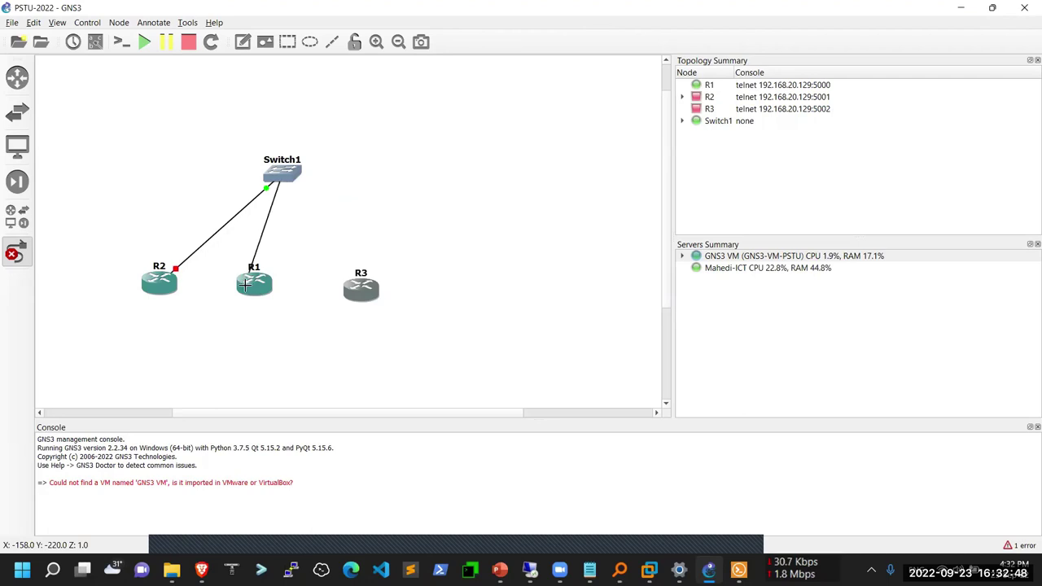
left_click(252, 287)
left_click(256, 293)
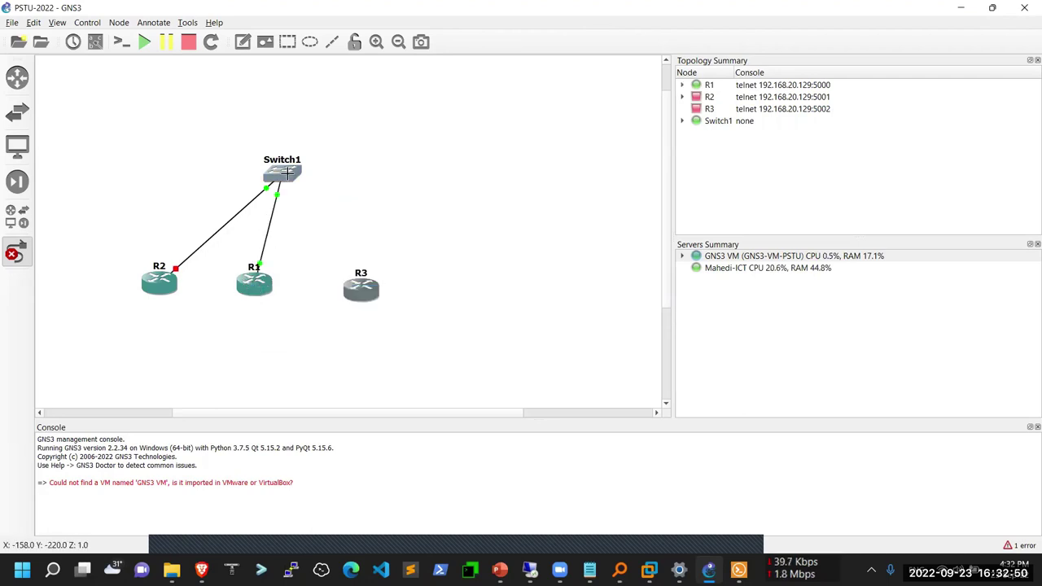
left_click(284, 175)
left_click(311, 228)
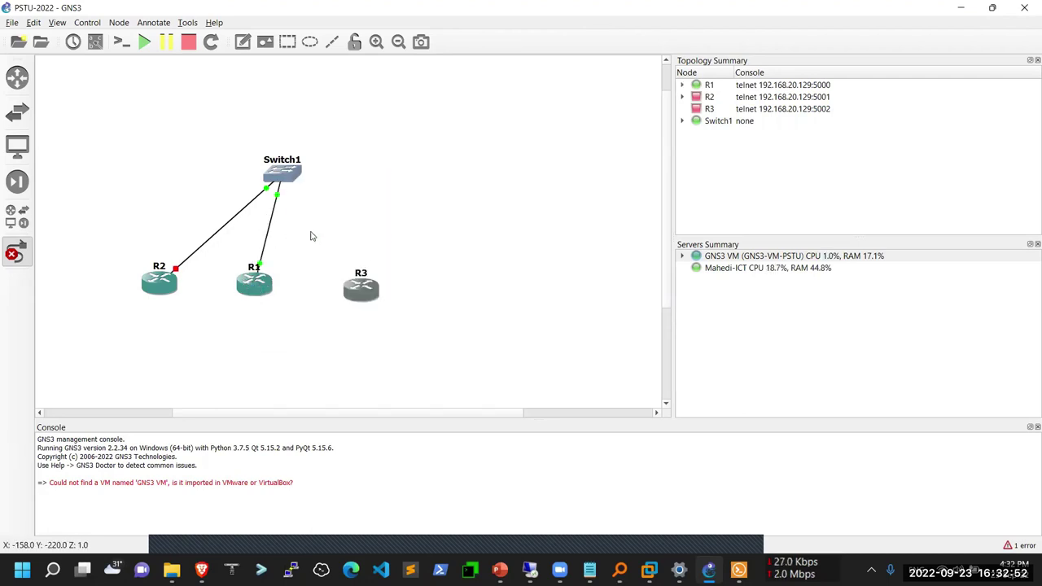
left_click(362, 292)
left_click(364, 298)
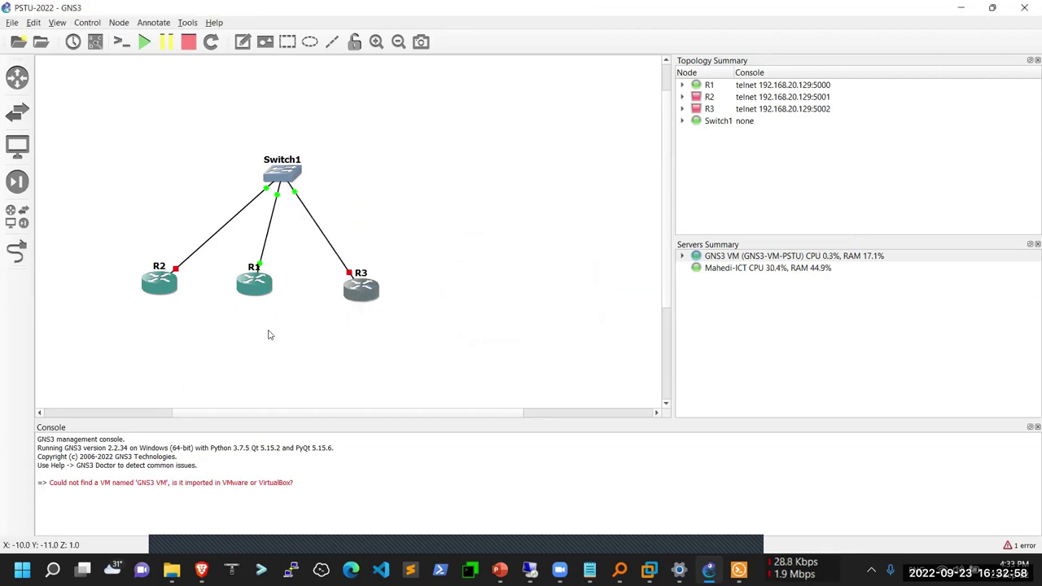
Step: Start routers R3 and R2
right_click(360, 295)
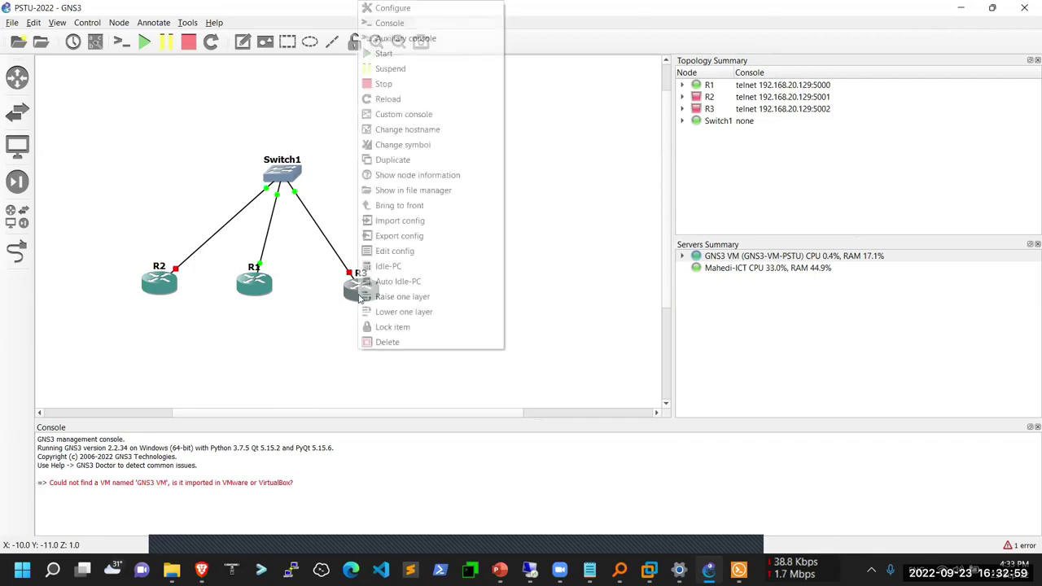
left_click(376, 53)
right_click(167, 299)
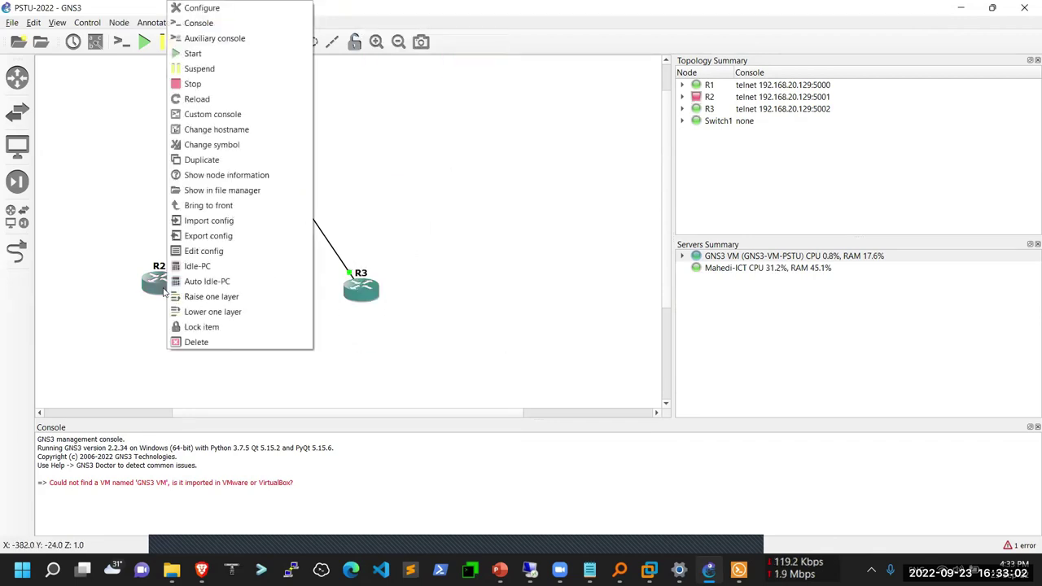
key("Escape")
right_click(167, 299)
left_click(196, 54)
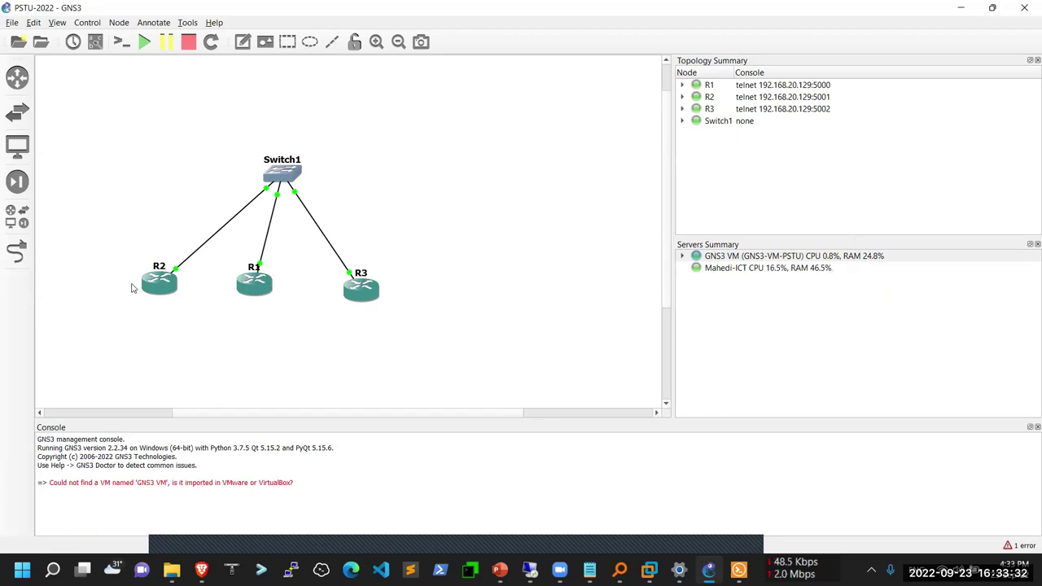
Step: Rearrange the routers into a closely spaced row in the order R1, R2, R3, below and to the left of Switch1
left_click_drag(250, 285, 82, 279)
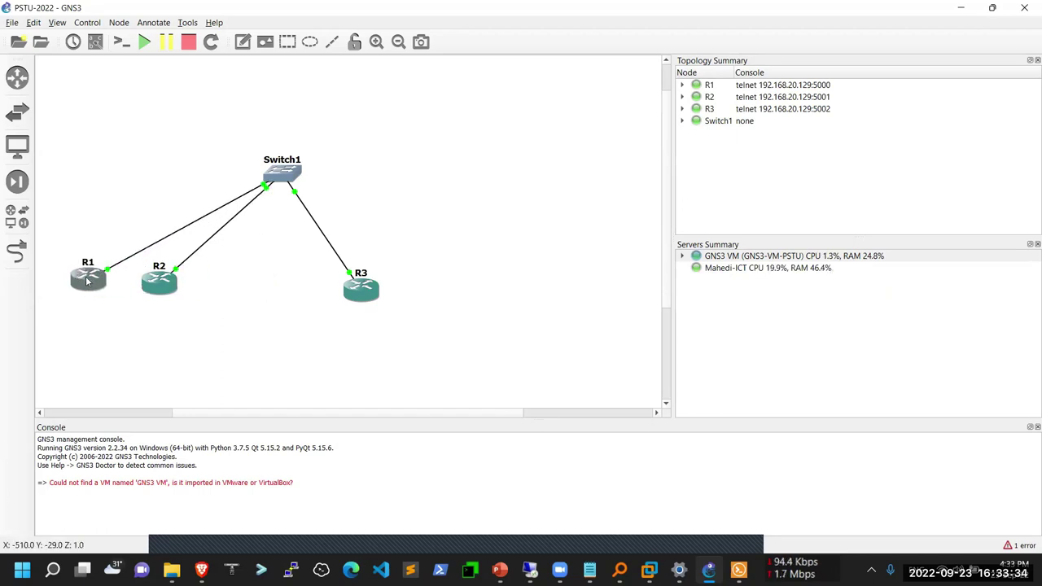
left_click_drag(161, 285, 197, 284)
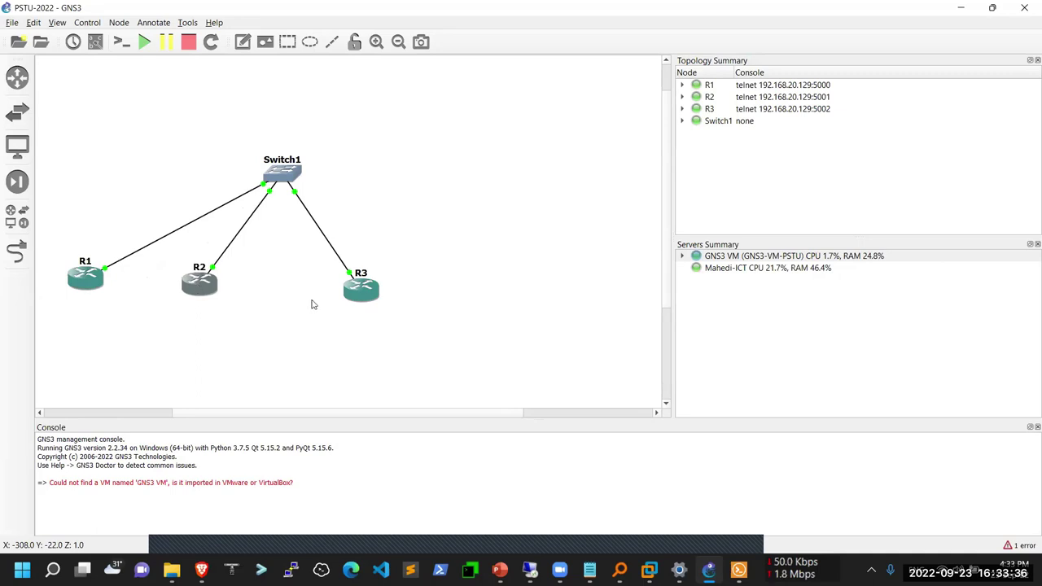
left_click_drag(355, 300, 272, 298)
left_click_drag(194, 292, 145, 292)
left_click_drag(269, 301, 218, 296)
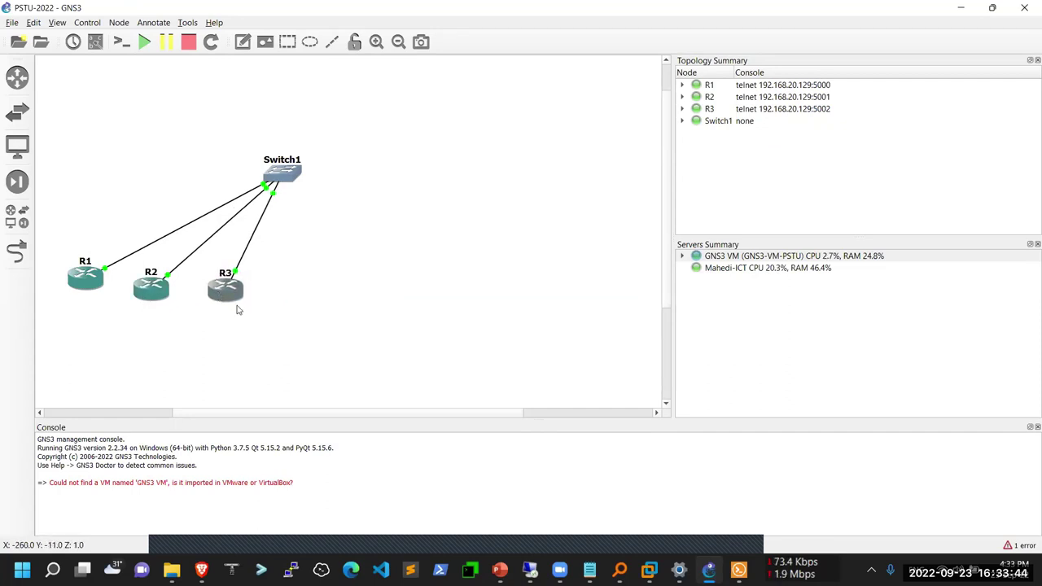
Step: Start a new template from the GNS3 server's appliances and select Juniper vMX vCP among the routers
left_click(24, 214)
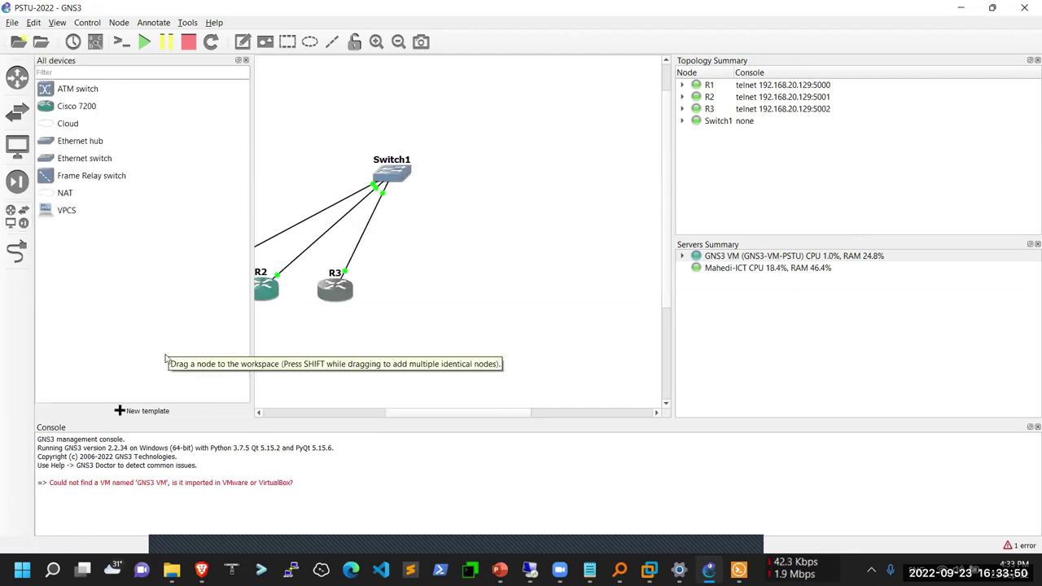
left_click(134, 413)
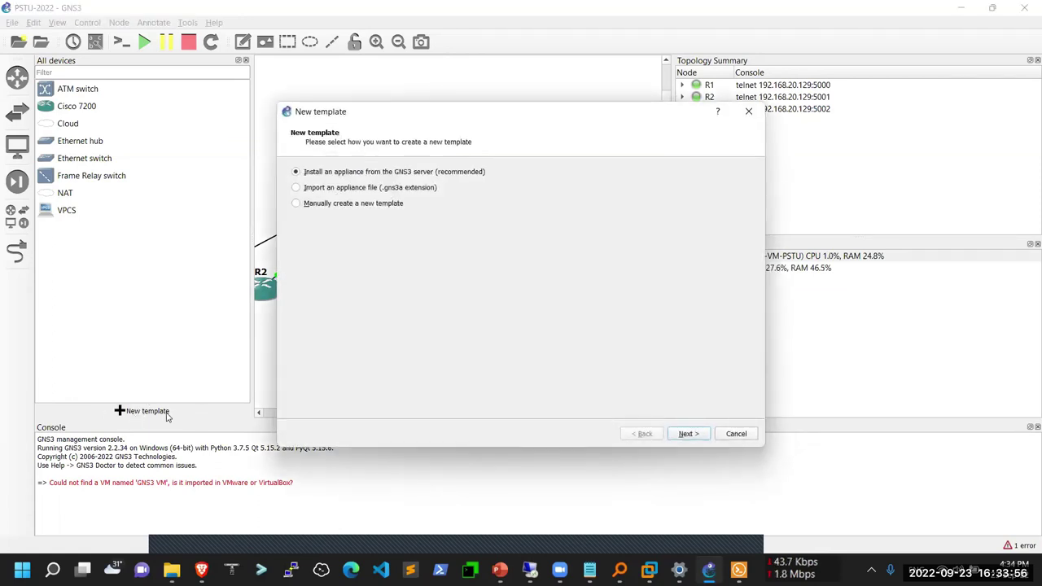
left_click(689, 435)
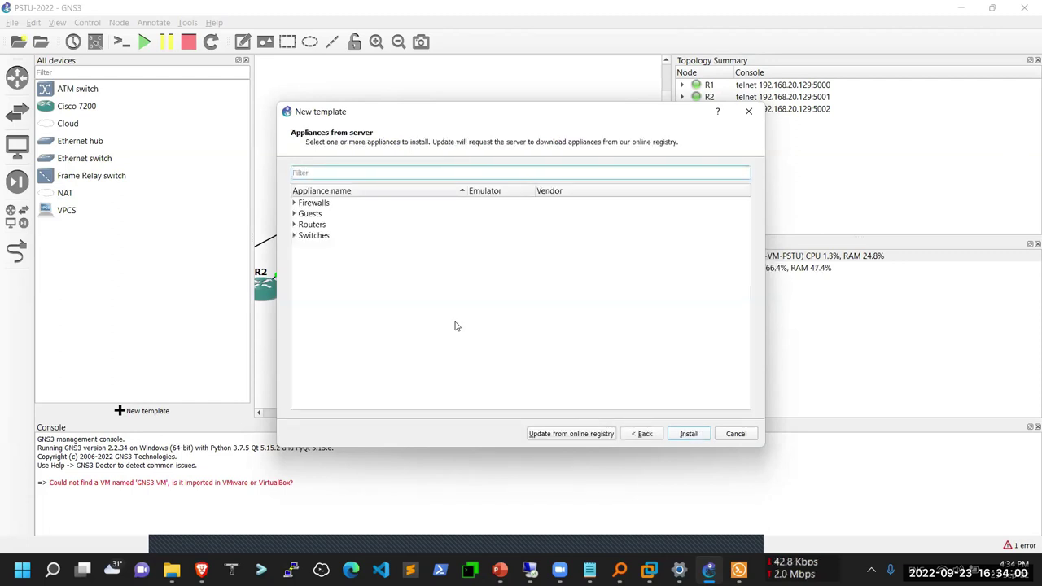
left_click(295, 226)
scroll(412, 343, "down", 7)
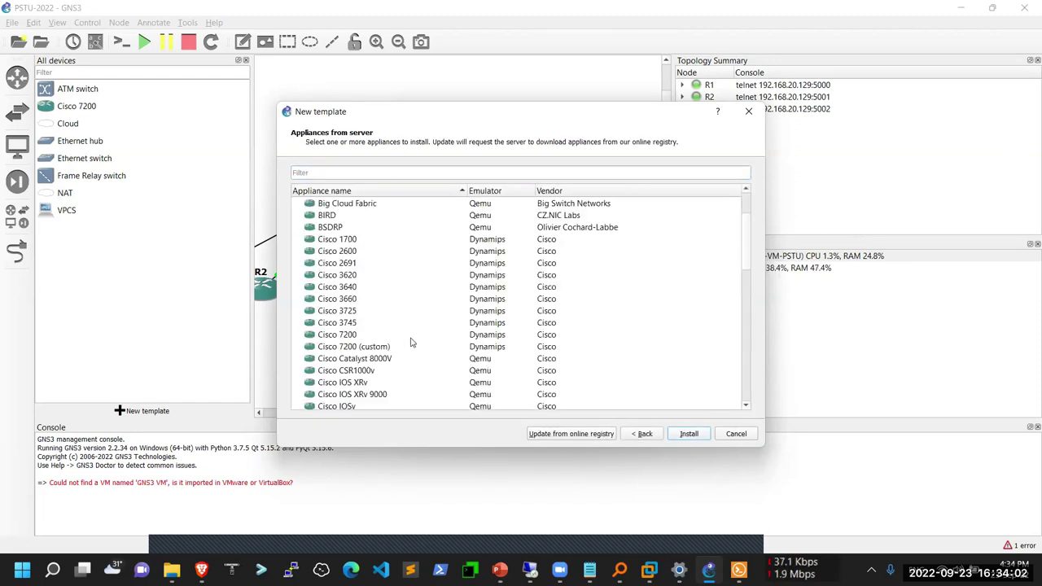
scroll(411, 343, "down", 2)
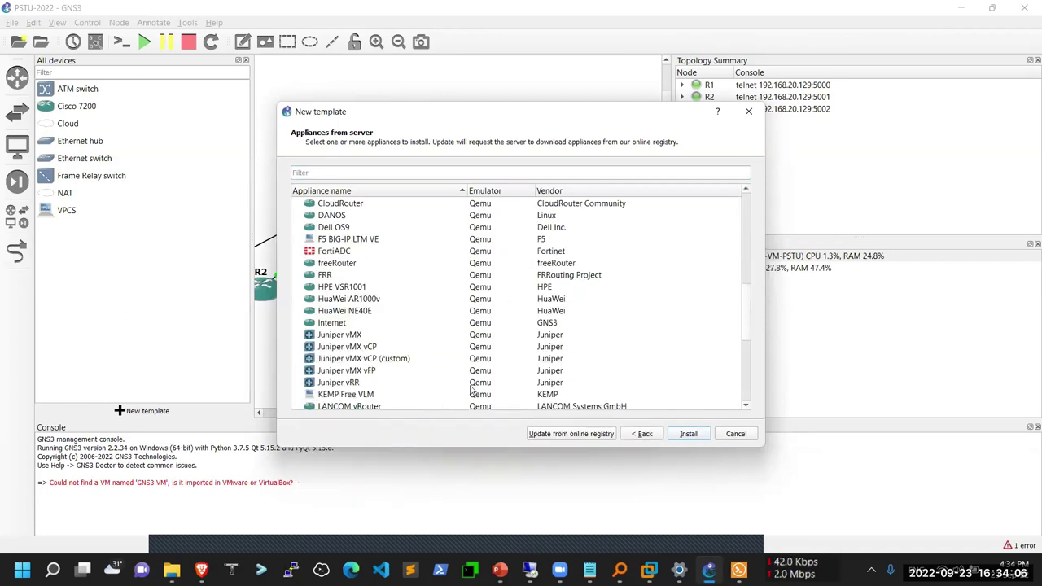
left_click(342, 360)
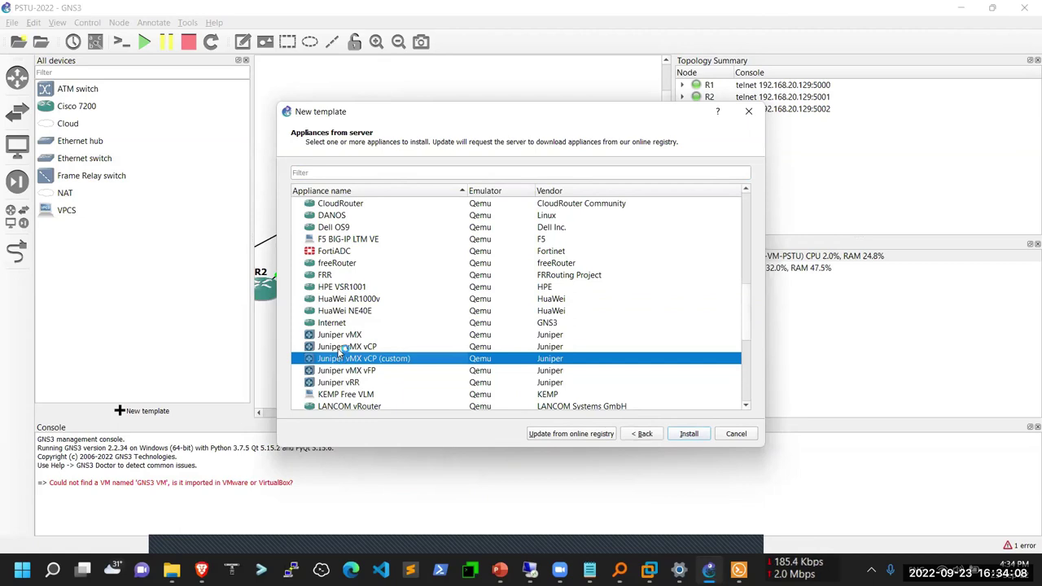
left_click(339, 351)
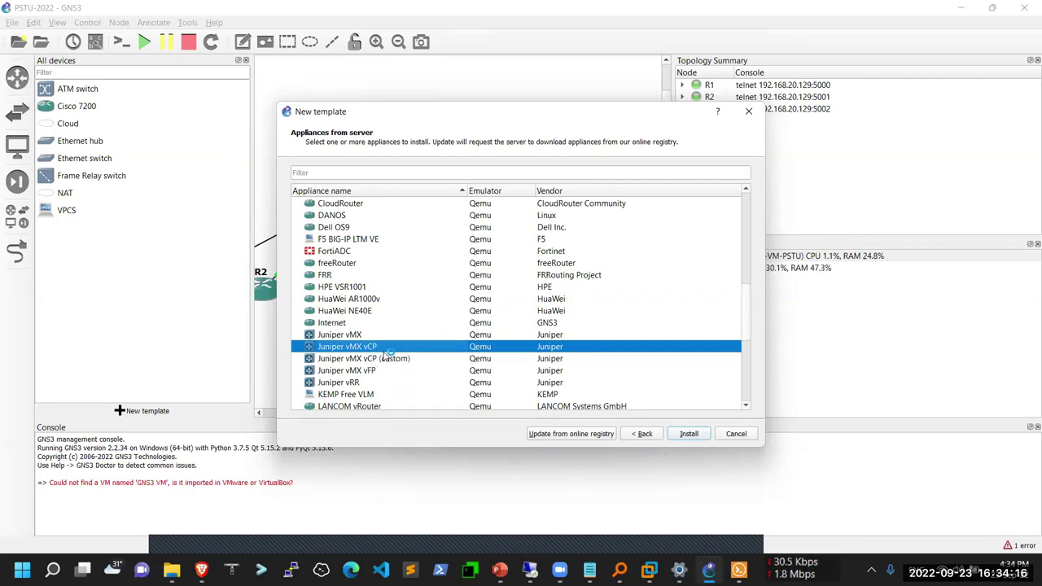
Step: Begin installing the Juniper vMX vCP appliance, advance to its required files, and look through the listed versions
left_click(688, 435)
left_click(686, 436)
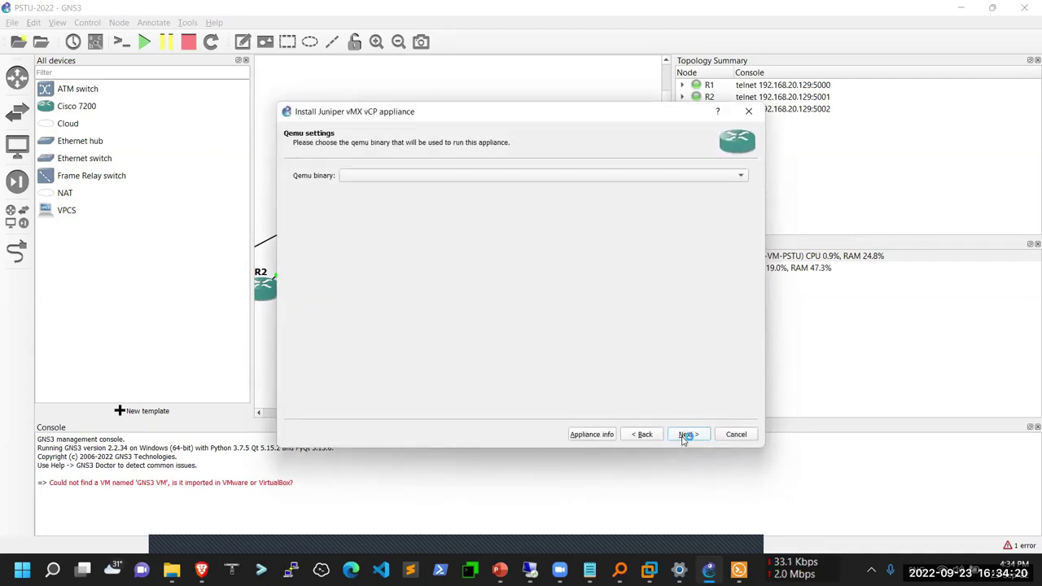
left_click(686, 436)
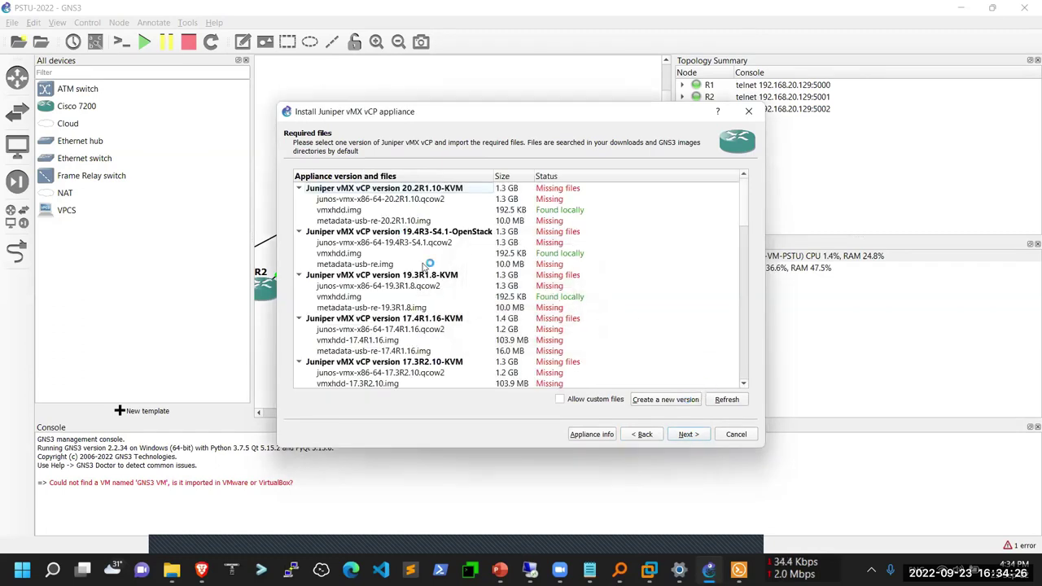
scroll(423, 266, "down", 15)
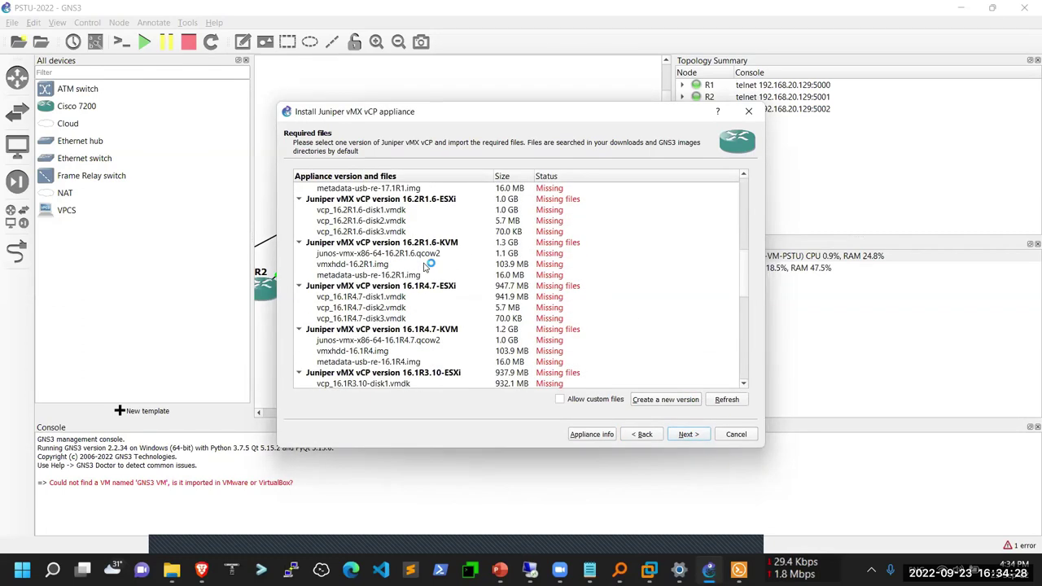
scroll(425, 268, "up", 15)
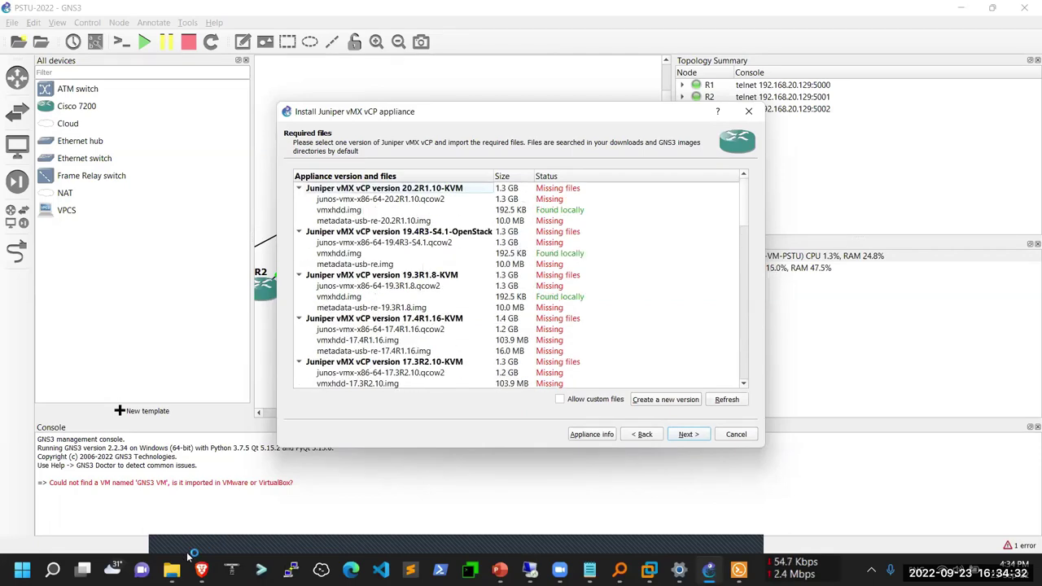
Step: Switch to File Explorer, open the vMX-14.1R1.10 folder in gns3-images, and copy the qcow2 file's name without its extension
mouse_move(177, 567)
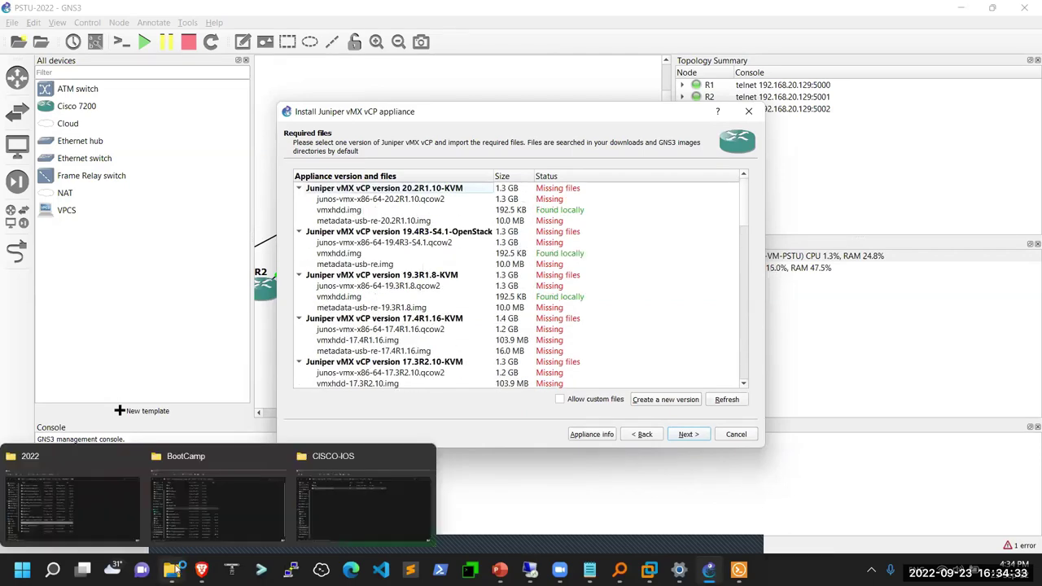
left_click(333, 513)
left_click(521, 70)
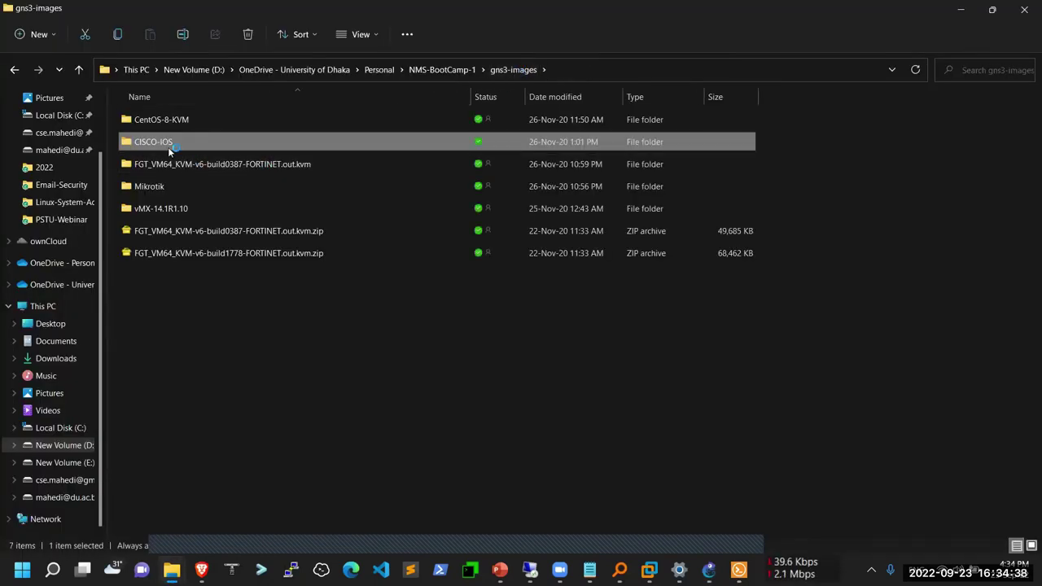
double_click(163, 210)
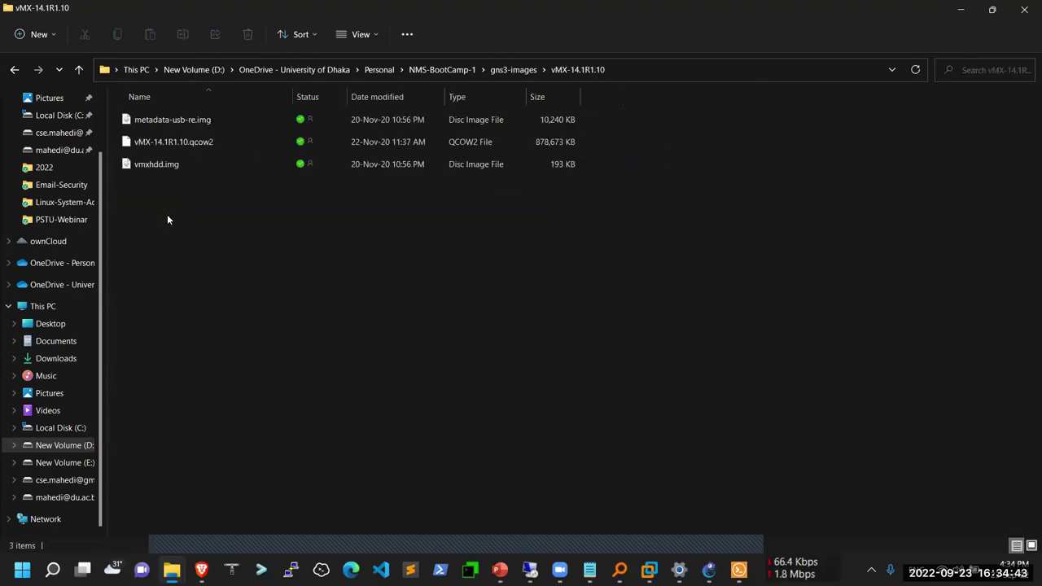
left_click(177, 143)
left_click(177, 143)
key("ctrl+c")
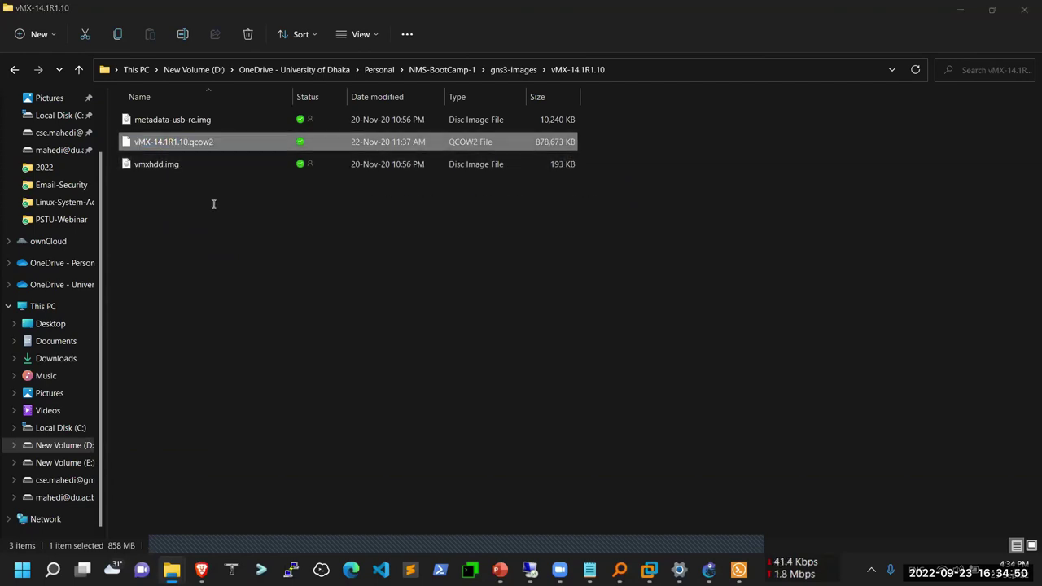
Step: Switch back to GNS3 and return to the required files of the Juniper vMX vCP appliance
key("alt+Tab")
key("alt+Tab")
key("alt+shift+Tab")
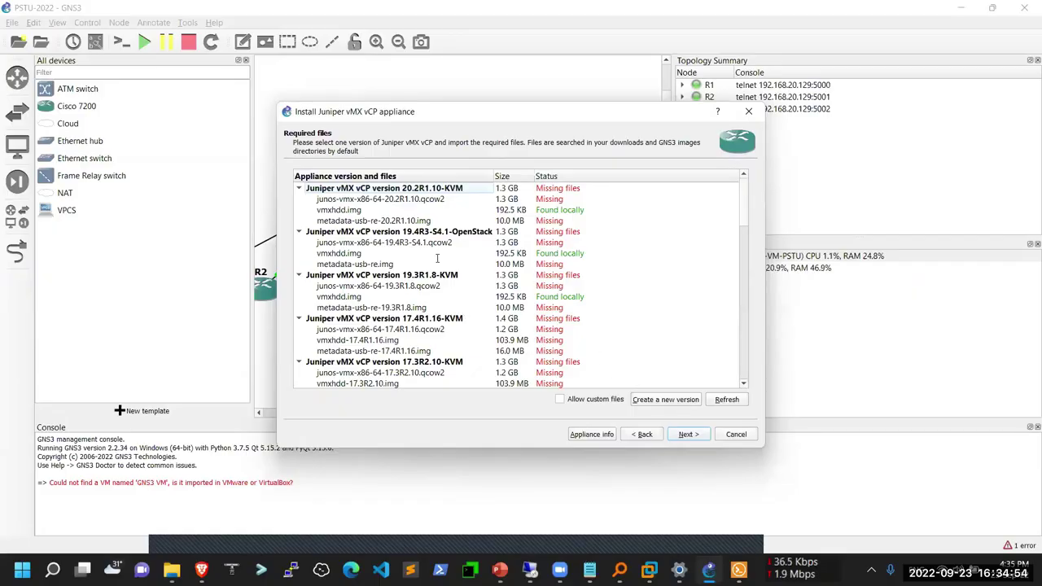
scroll(423, 248, "down", 2)
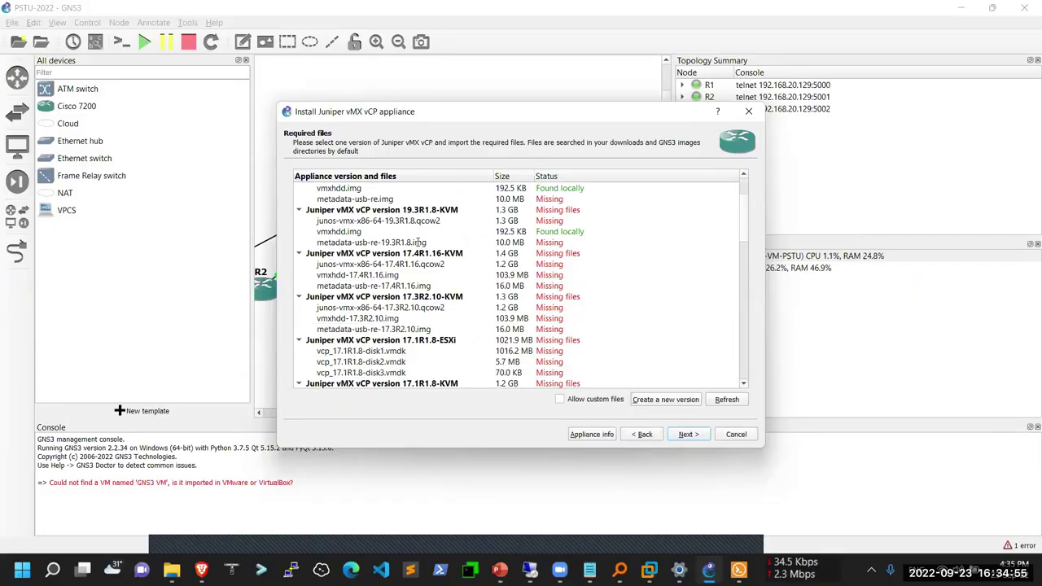
left_click(424, 343)
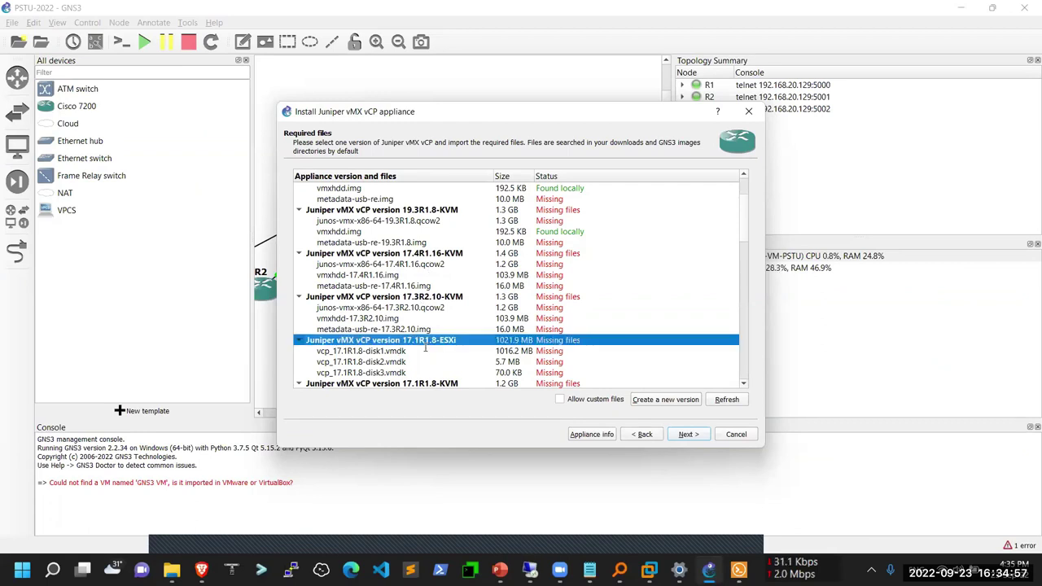
left_click(646, 401)
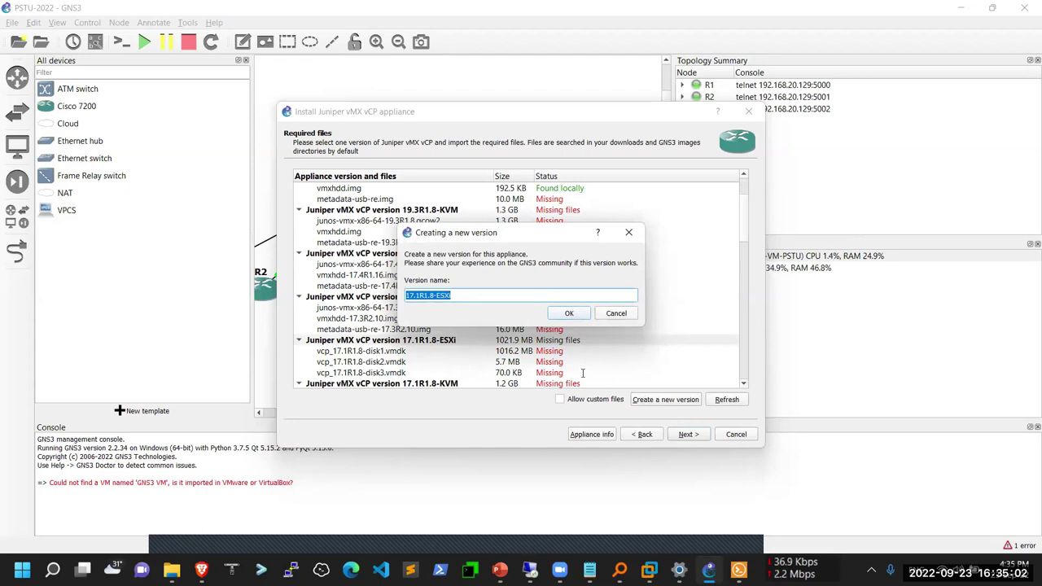
key("ctrl+v")
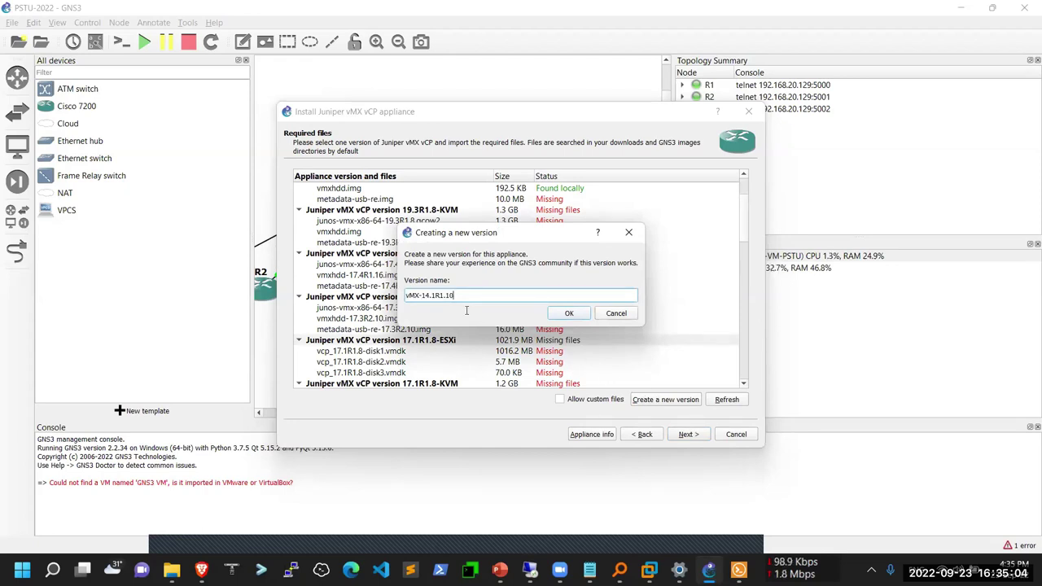
left_click(569, 314)
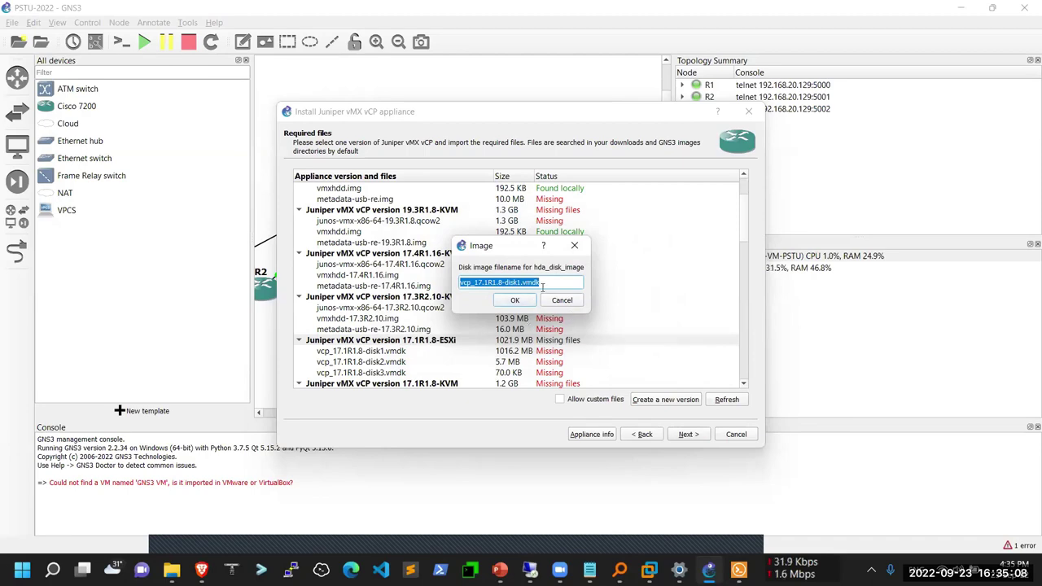
key("alt+Tab")
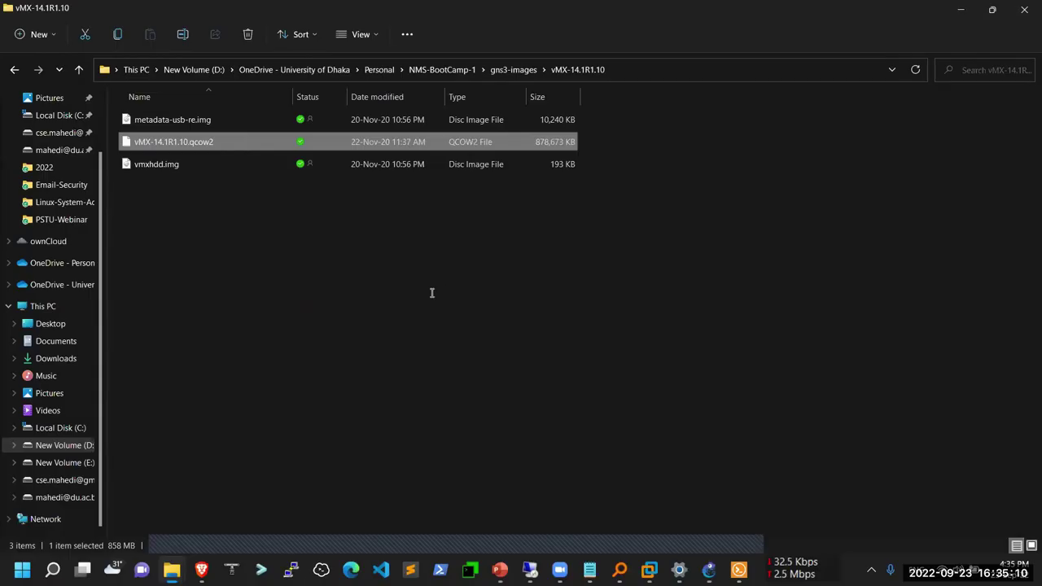
key("alt+Tab")
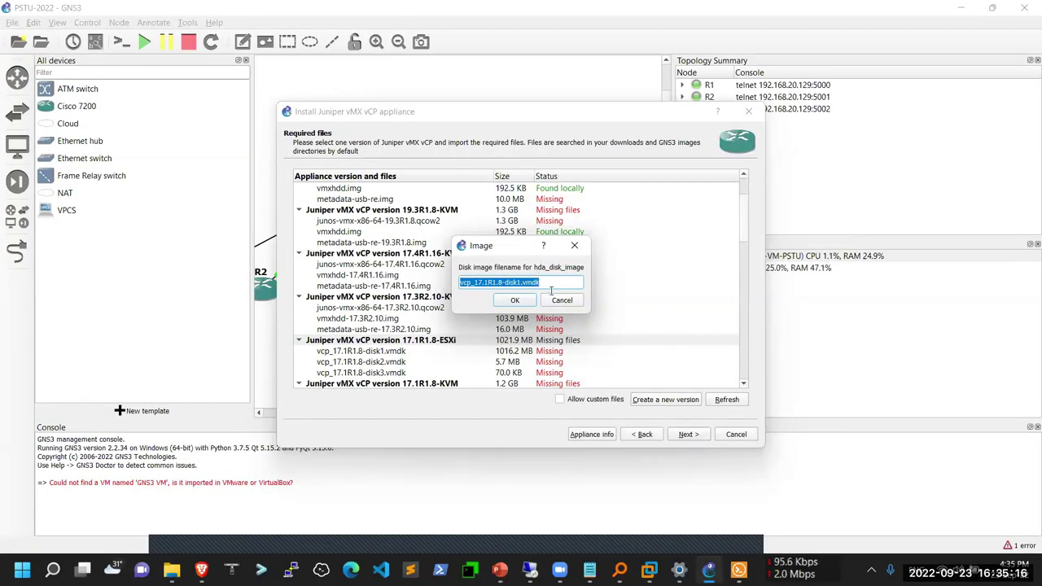
key("alt+Tab")
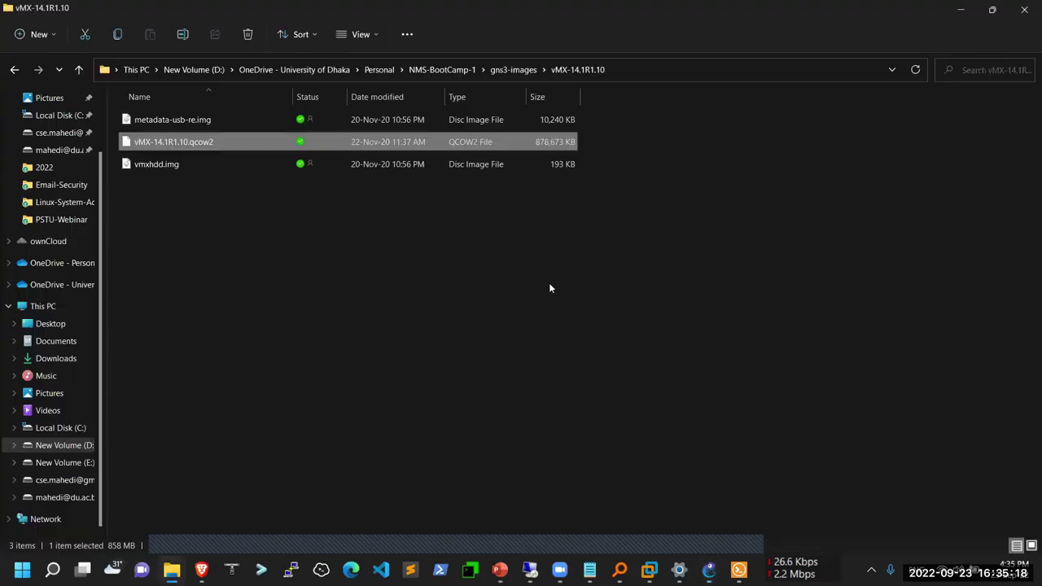
key("alt+Tab")
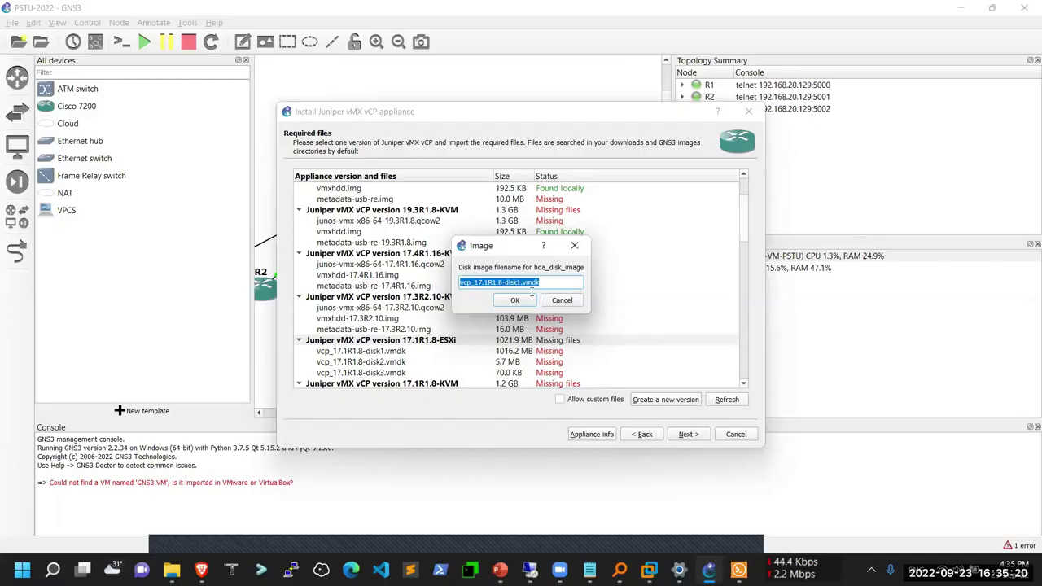
left_click(527, 284)
left_click_drag(526, 284, 542, 282)
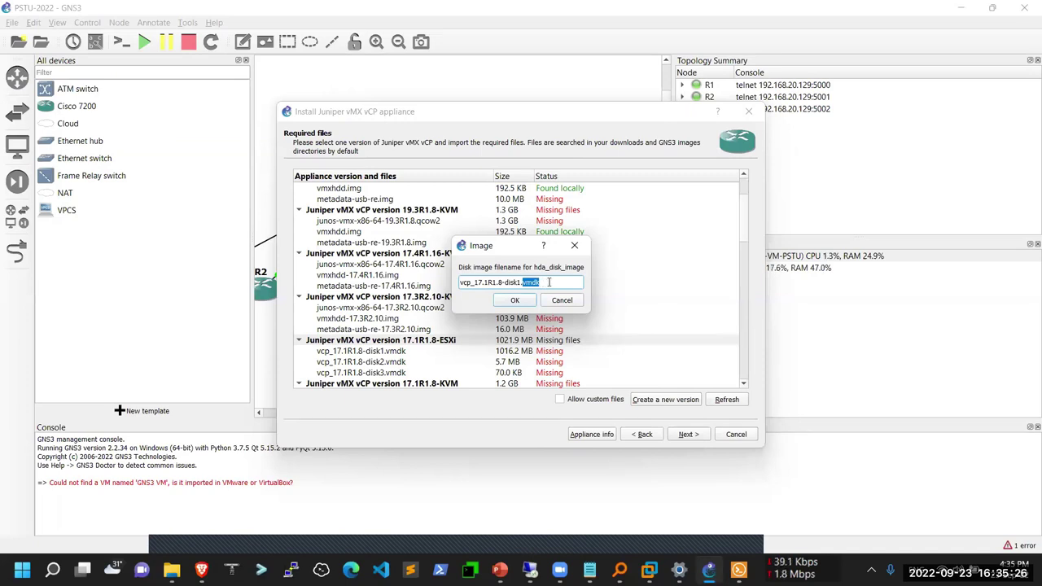
key("alt+Tab")
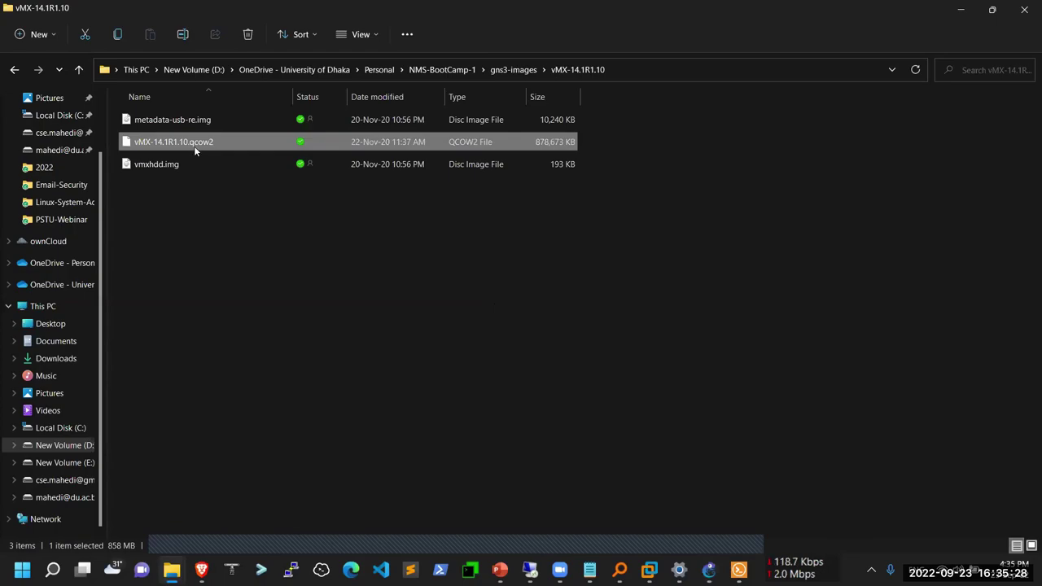
key("alt+Tab")
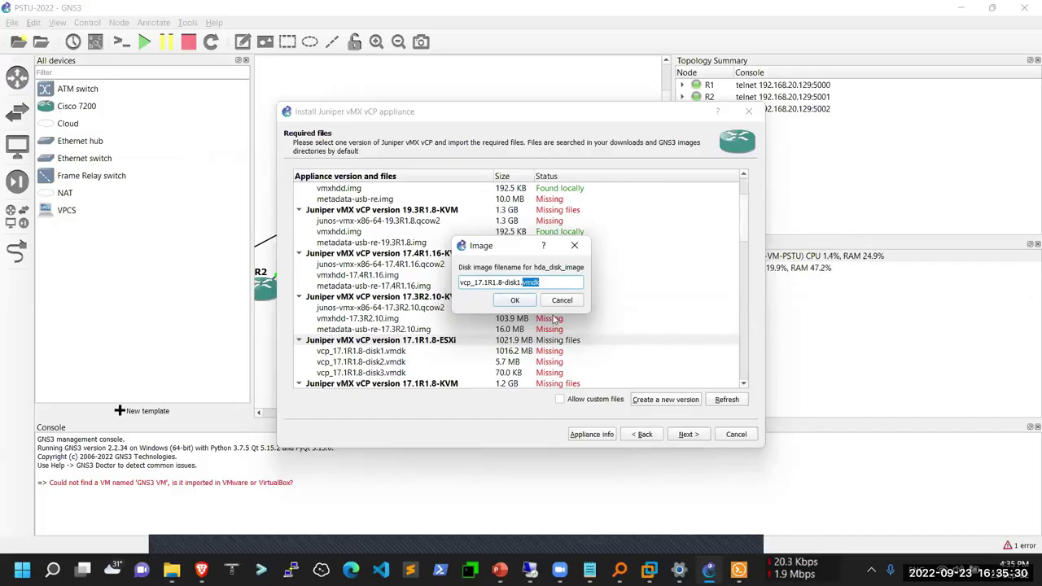
left_click(558, 302)
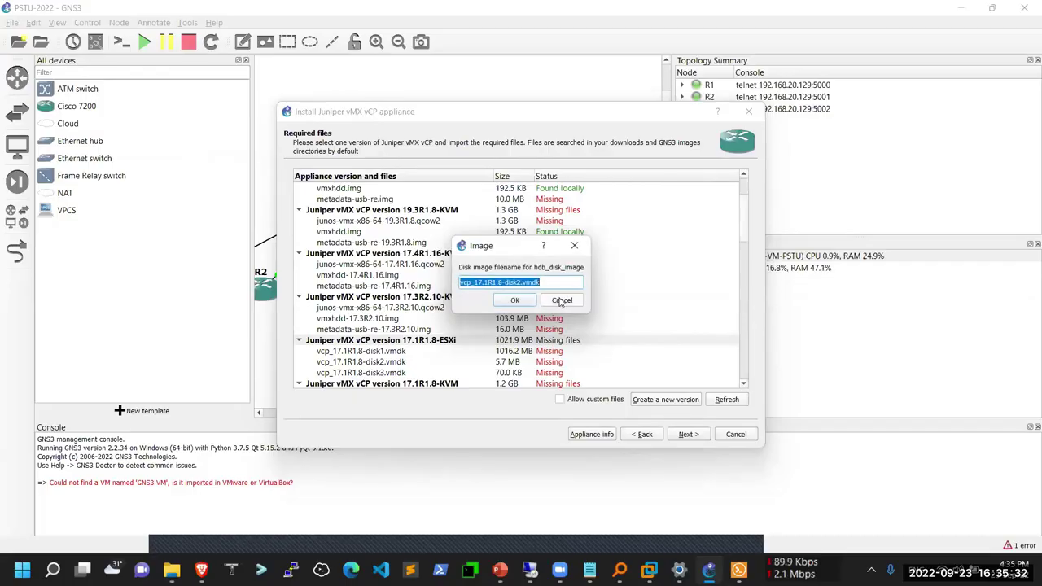
left_click(562, 302)
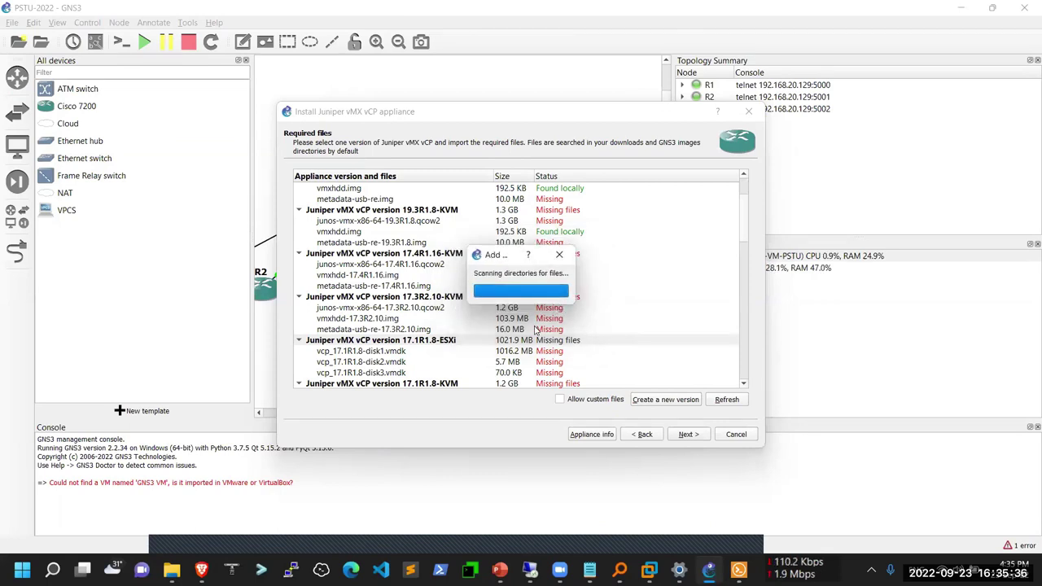
Step: Create a new appliance version based on 17.3R2.10-KVM, naming it vMX-14.1R1.10 with the name copied from the qcow2 file in File Explorer
scroll(525, 303, "down", 3)
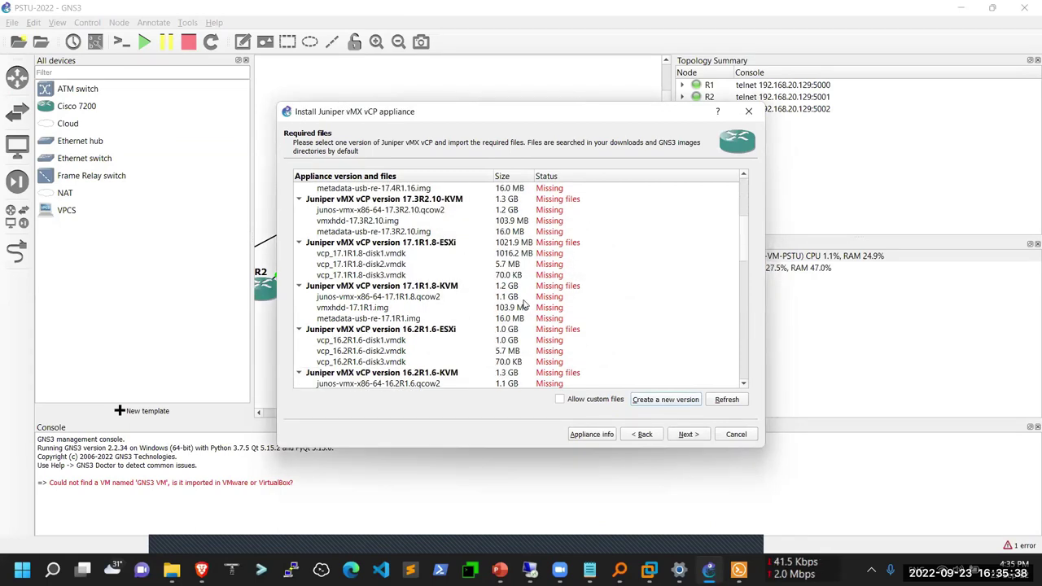
scroll(469, 310, "up", 2)
left_click(462, 266)
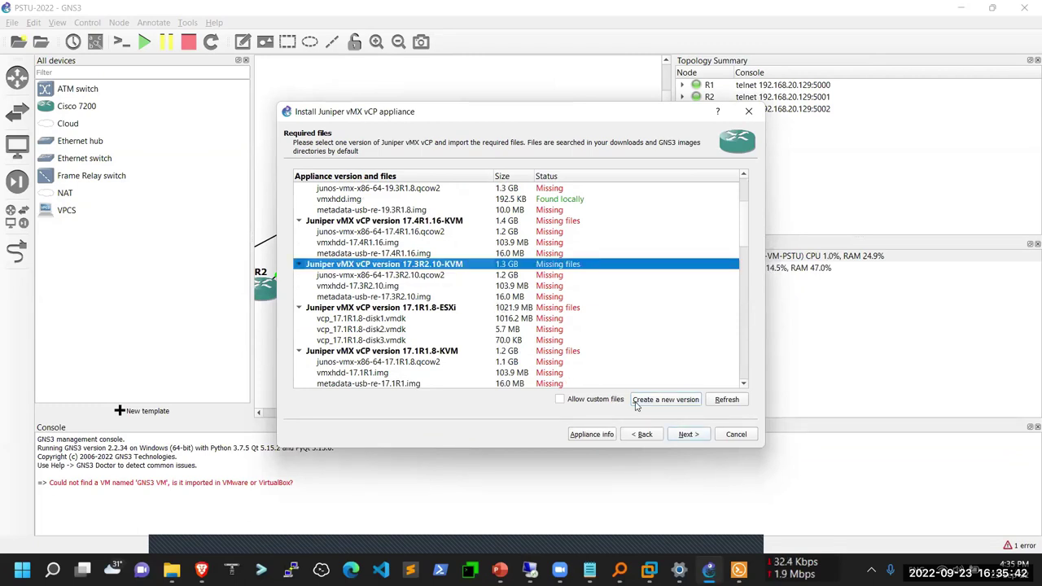
left_click(663, 400)
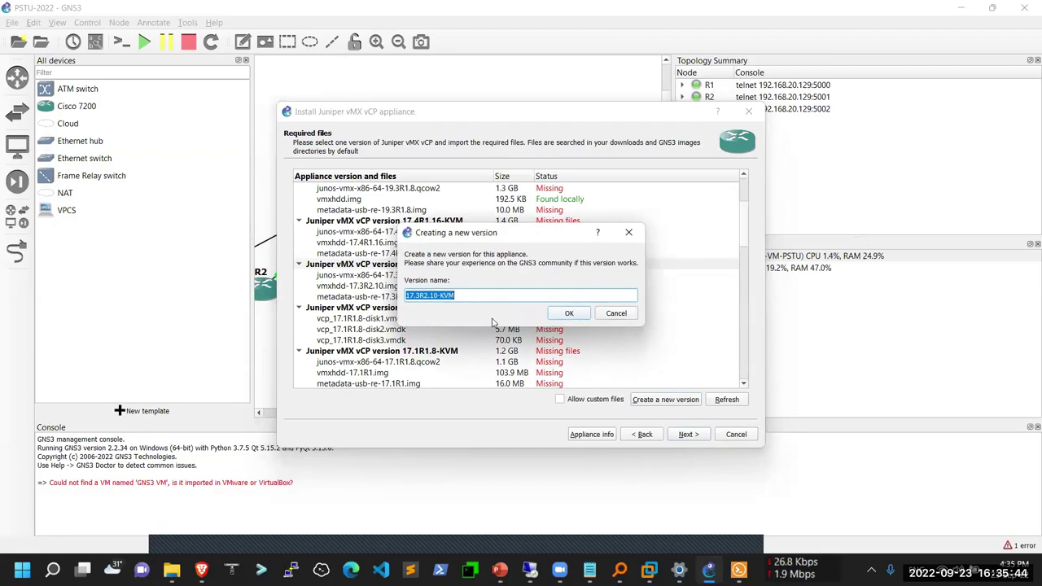
key("alt+Tab")
key("F2")
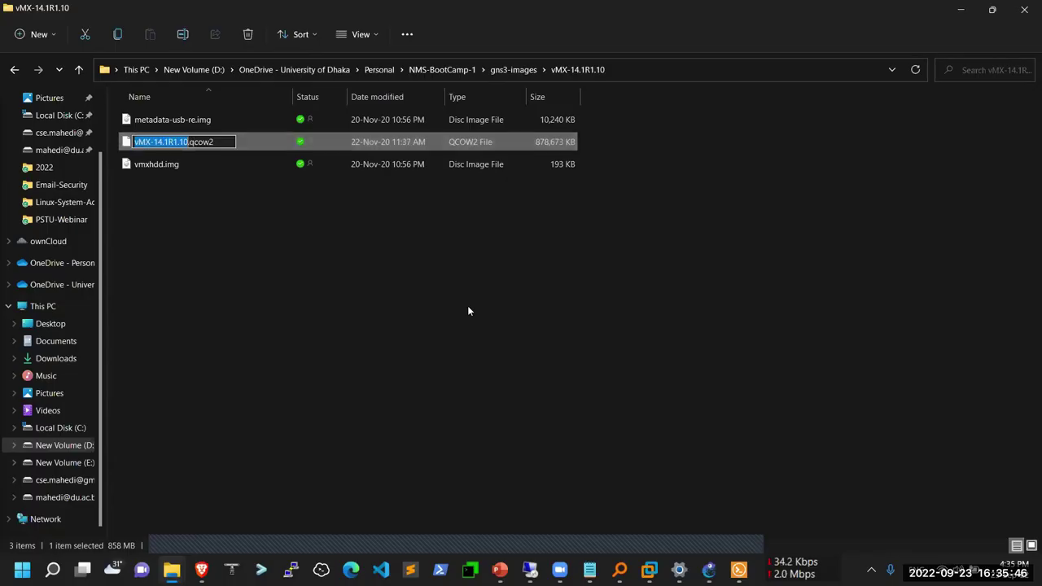
key("ctrl+c")
key("Escape")
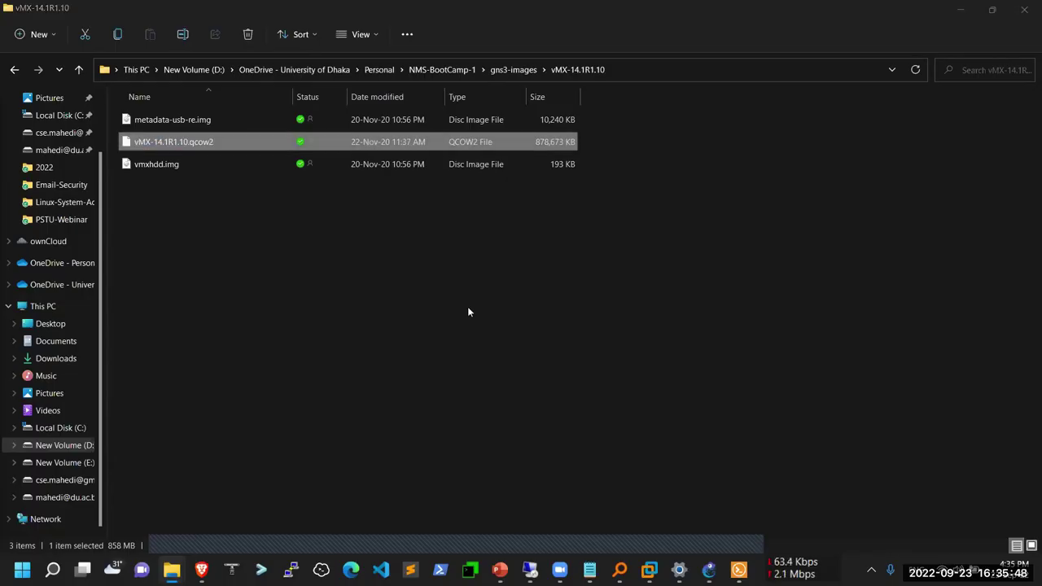
key("alt+Tab")
key("ctrl+v")
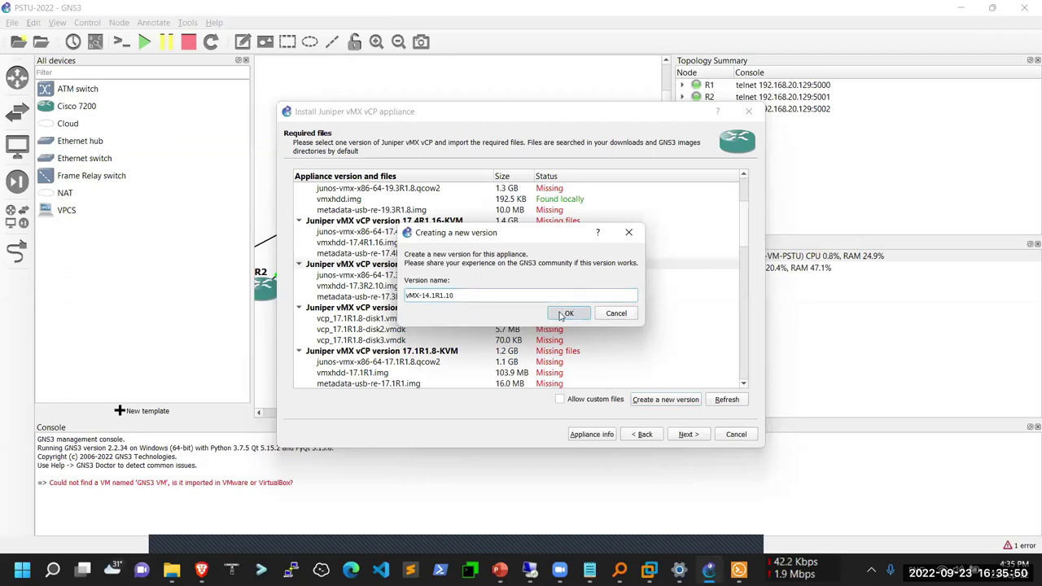
left_click(567, 314)
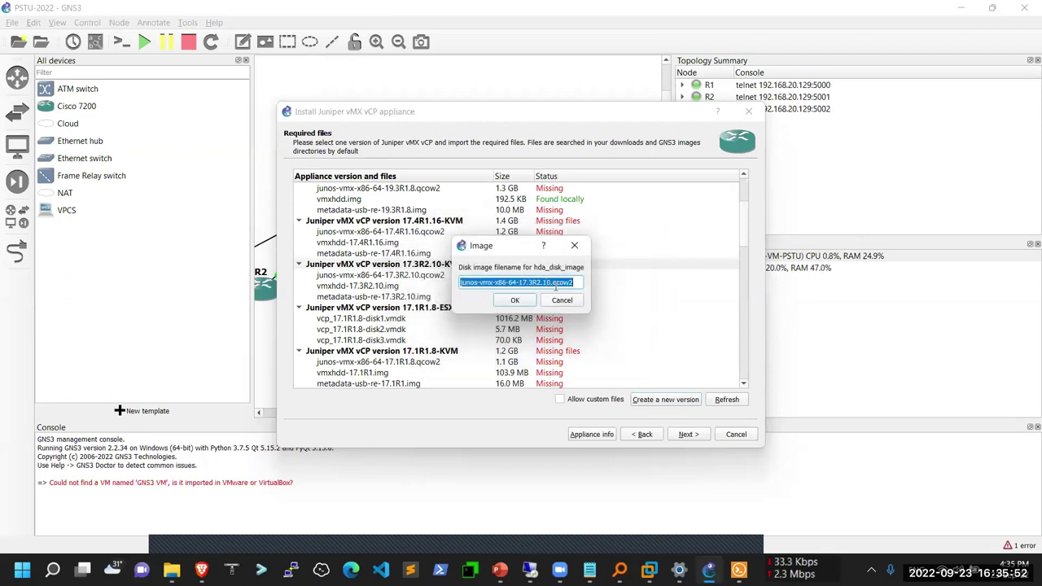
Step: Copy the full qcow2 file name from File Explorer and set the hda_disk_image filename to vMX-14.1R1.10.qcow2
key("alt+Tab")
key("F2")
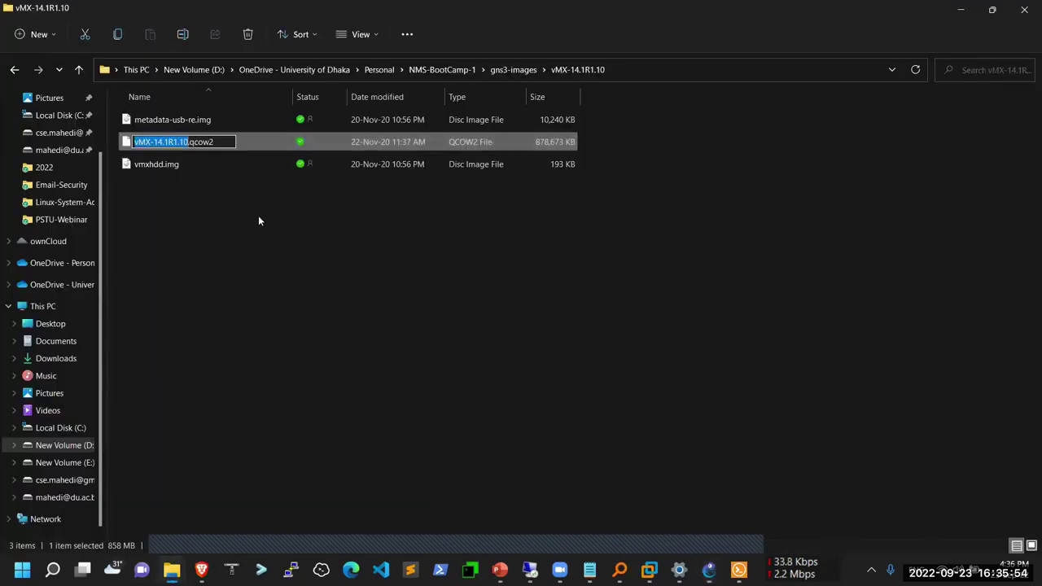
left_click_drag(228, 142, 133, 141)
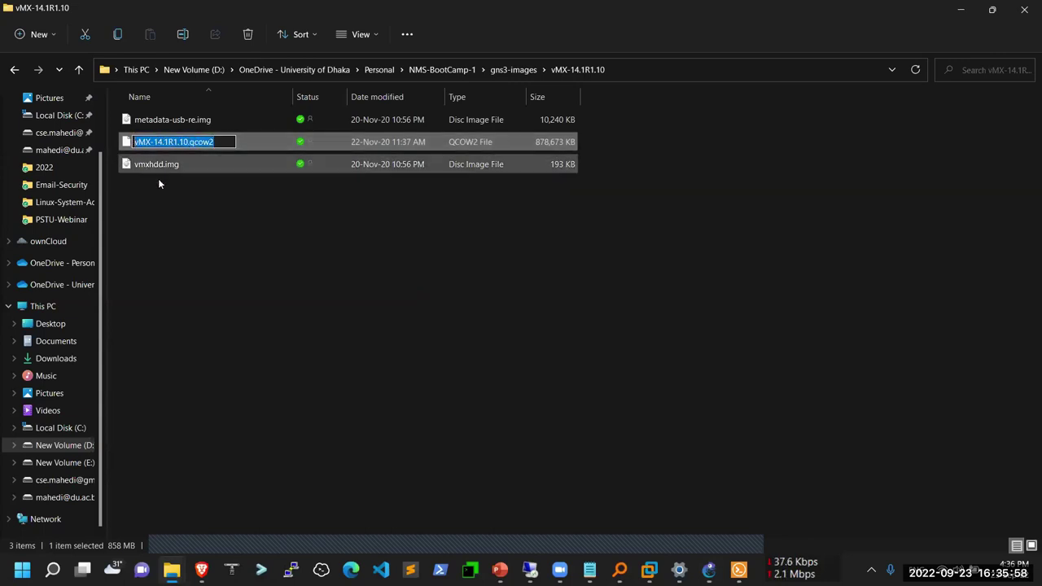
key("alt+Tab")
key("ctrl+v")
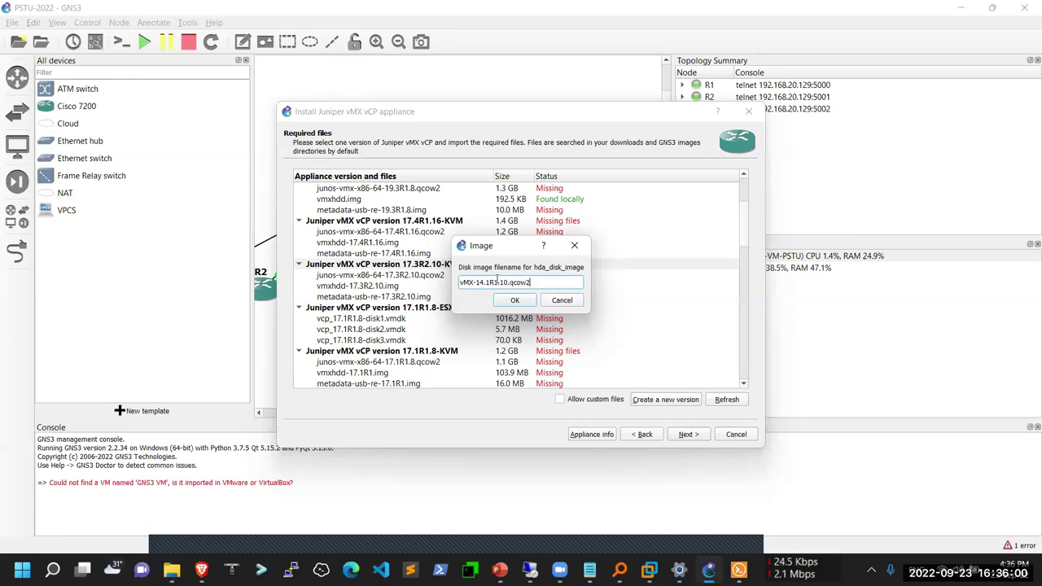
key("ctrl+a")
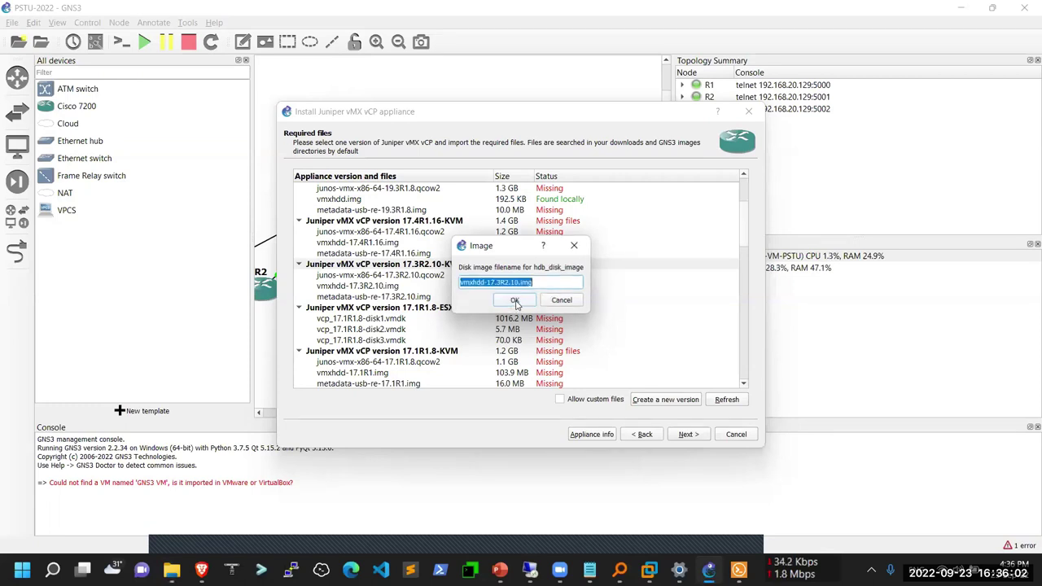
Step: Copy the vmxhdd.img file name from File Explorer and use it as the hdb_disk_image filename
key("alt+Tab")
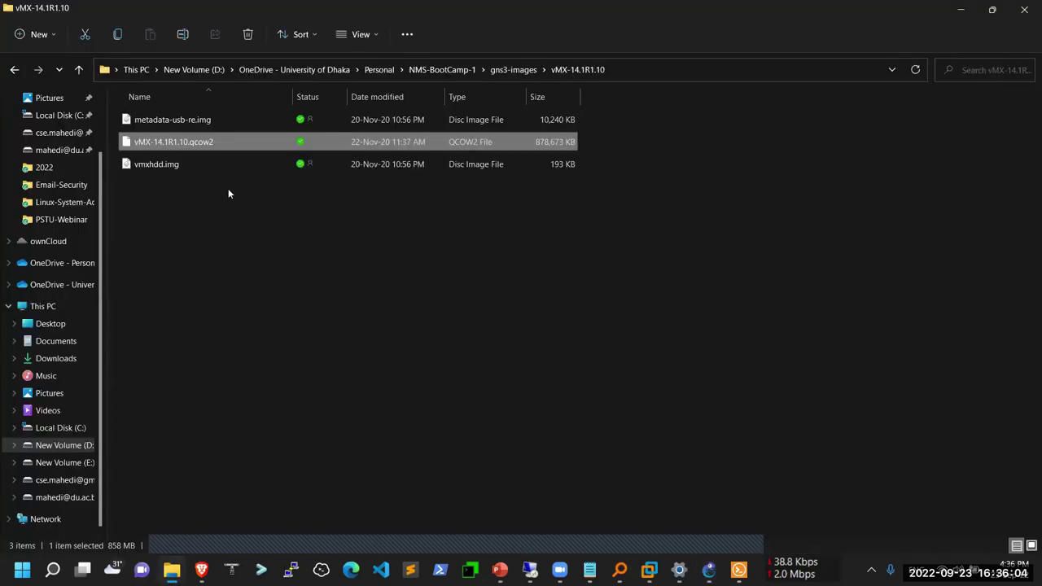
left_click(168, 164)
key("F2")
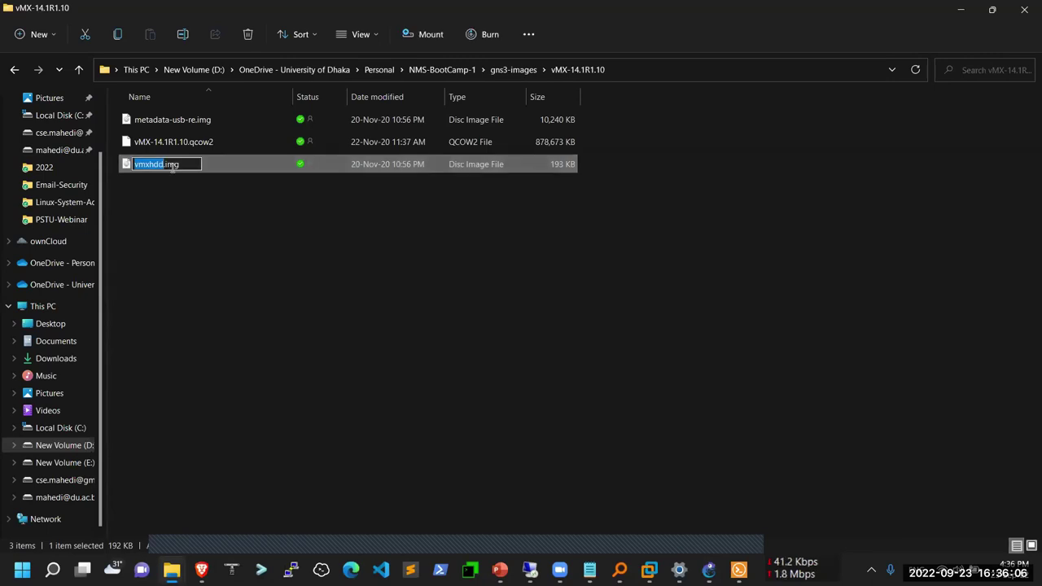
key("ctrl+a")
key("Escape")
key("alt+Tab")
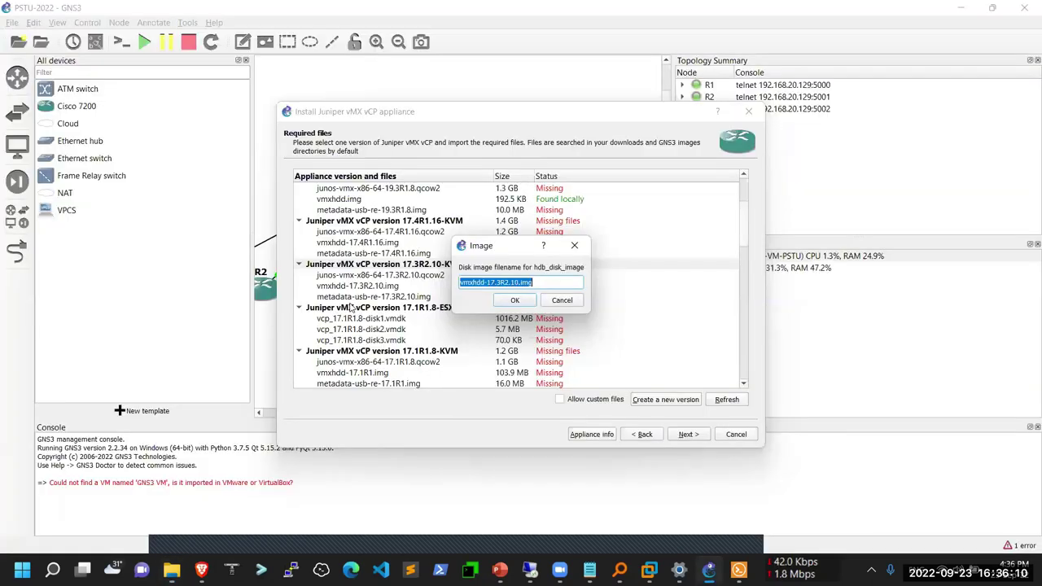
key("ctrl+v")
left_click(515, 301)
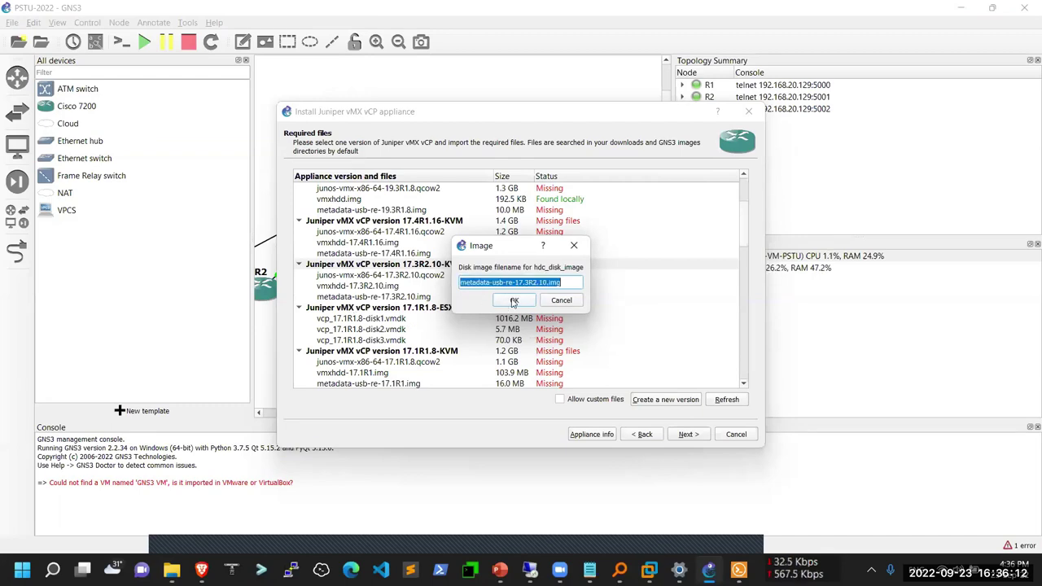
Step: Copy the metadata-usb-re.img file name from File Explorer and use it as the hdc_disk_image filename, completing the new version
key("alt+Tab")
left_click(166, 120)
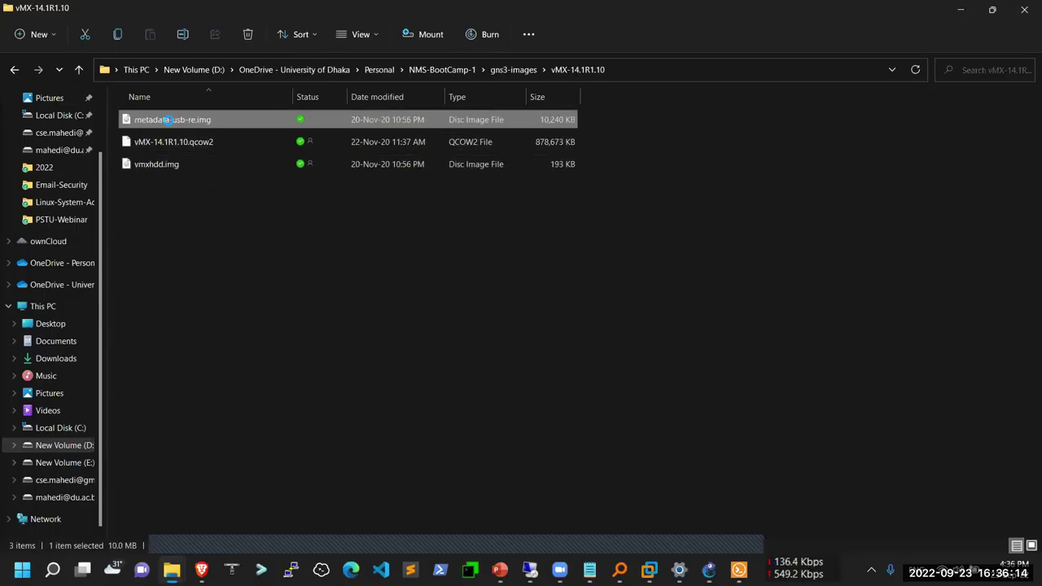
left_click(172, 120)
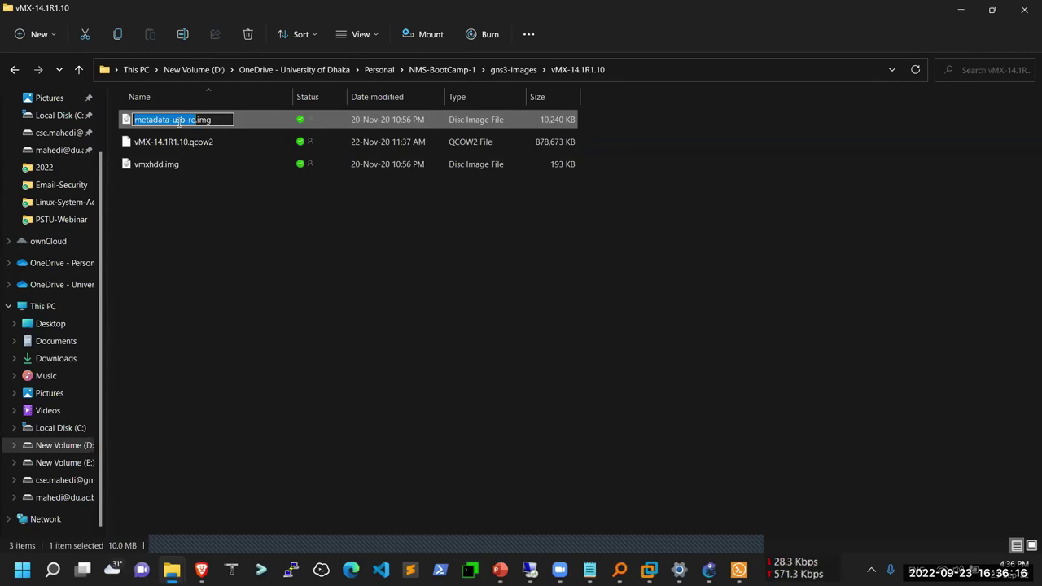
key("ctrl+a")
key("ctrl+c")
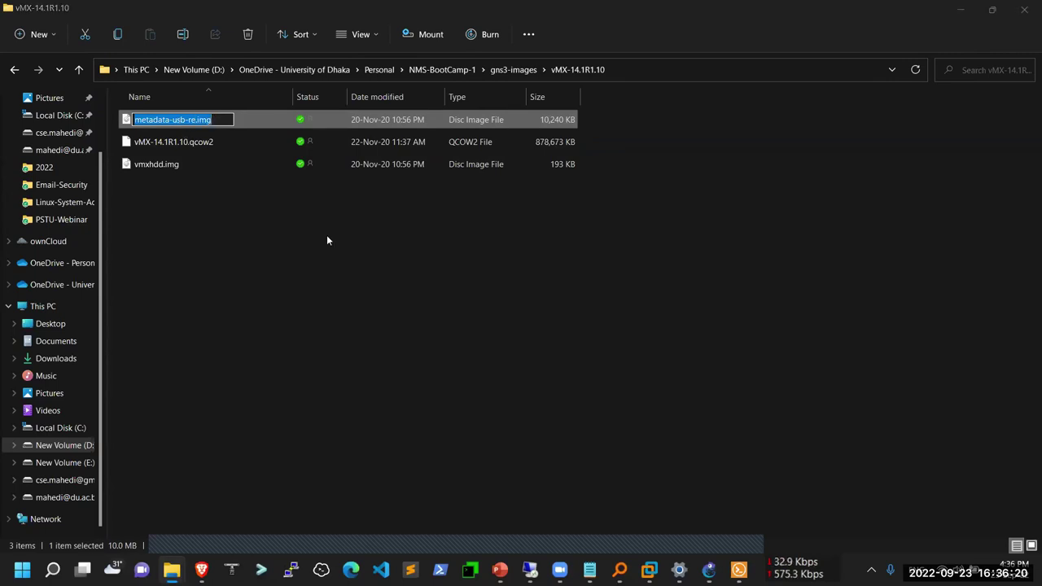
key("alt+Tab")
key("ctrl+v")
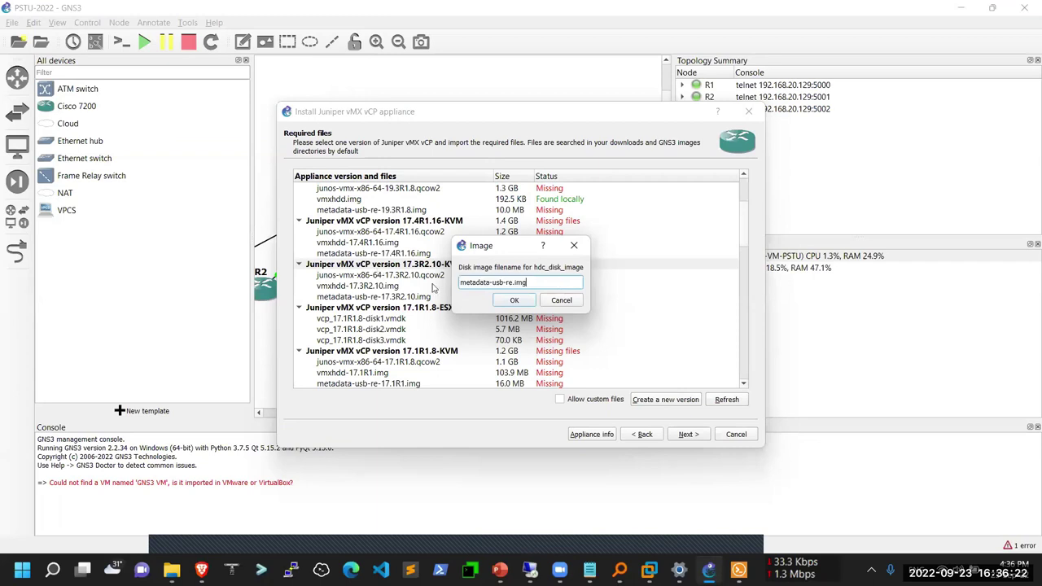
left_click(510, 302)
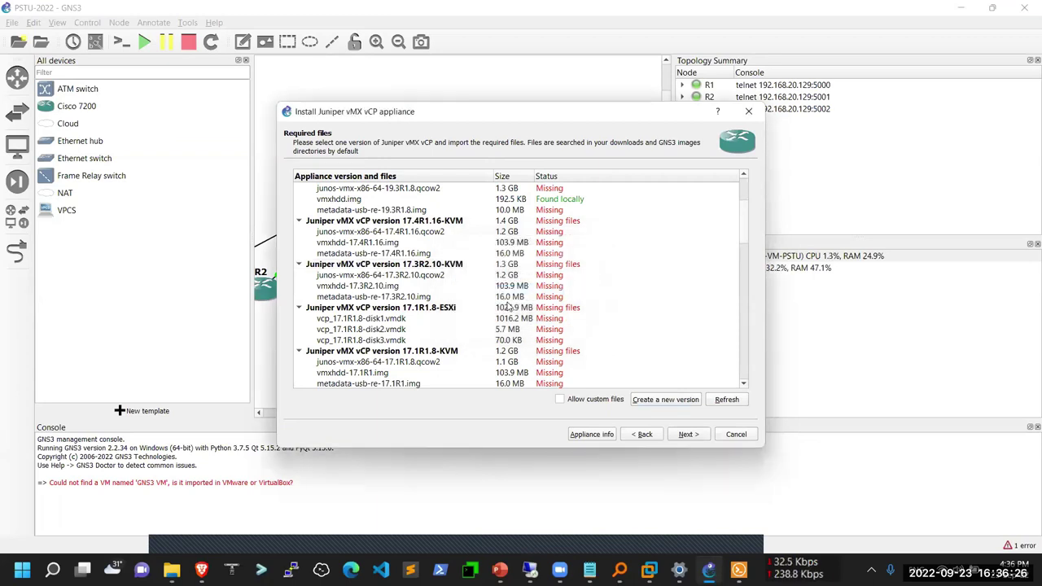
Step: Import vMX-14.1R1.10.qcow2 from the gns3-images vMX-14.1R1.10 folder into the custom version that requires it
scroll(375, 252, "up", 3)
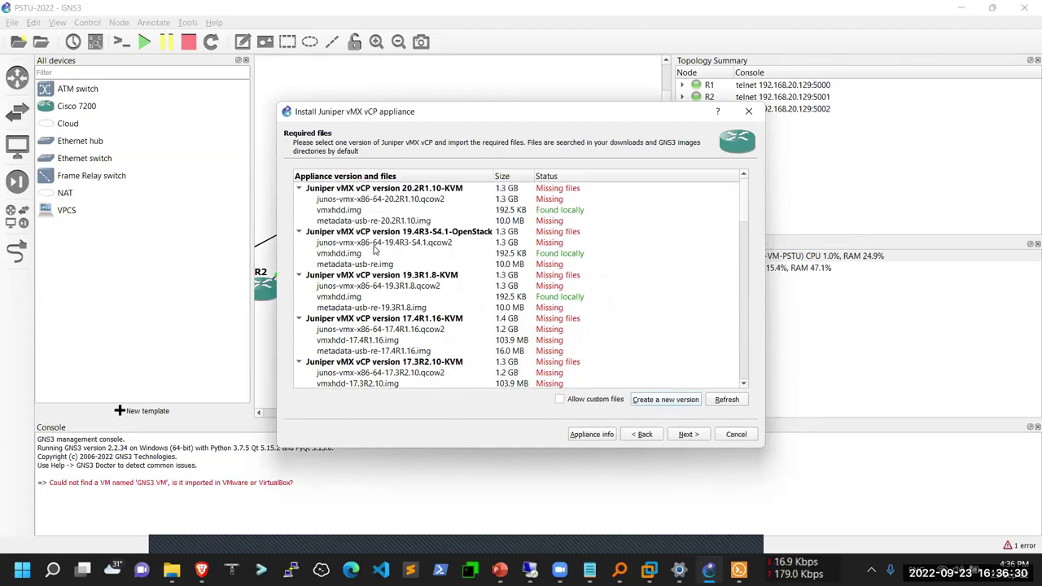
scroll(375, 250, "down", 12)
scroll(377, 251, "down", 3)
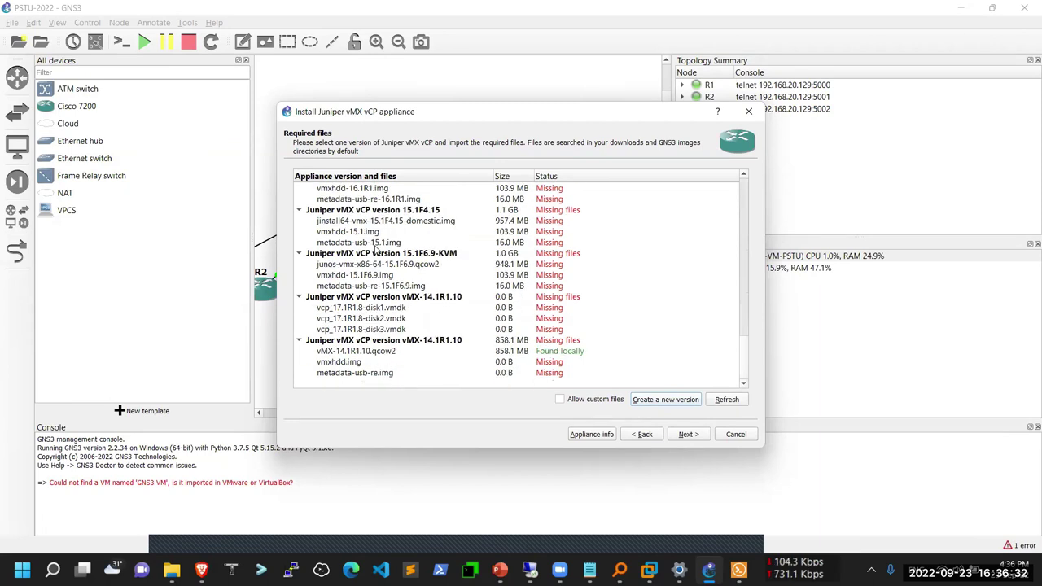
left_click(403, 342)
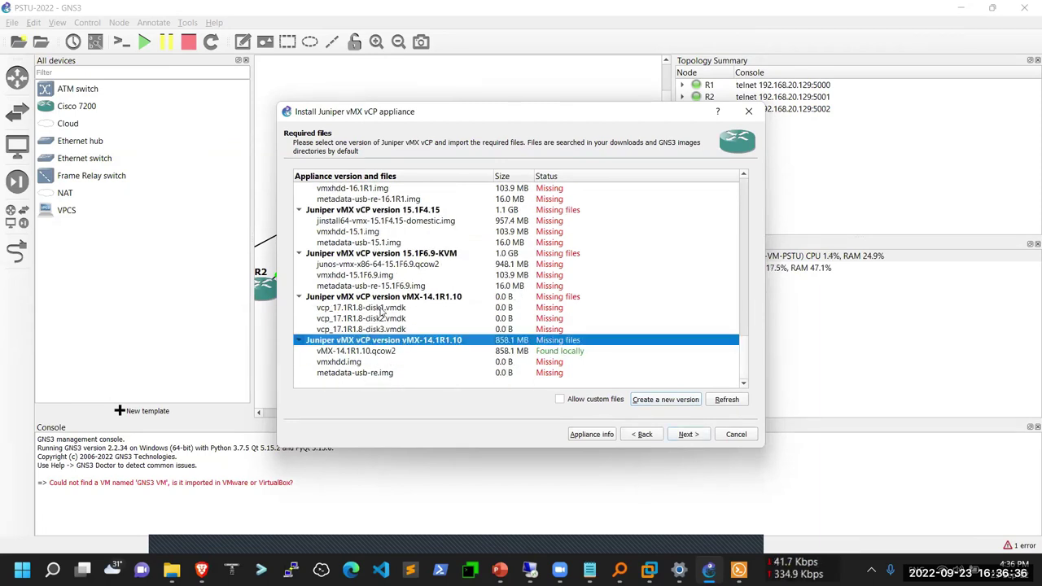
left_click(356, 353)
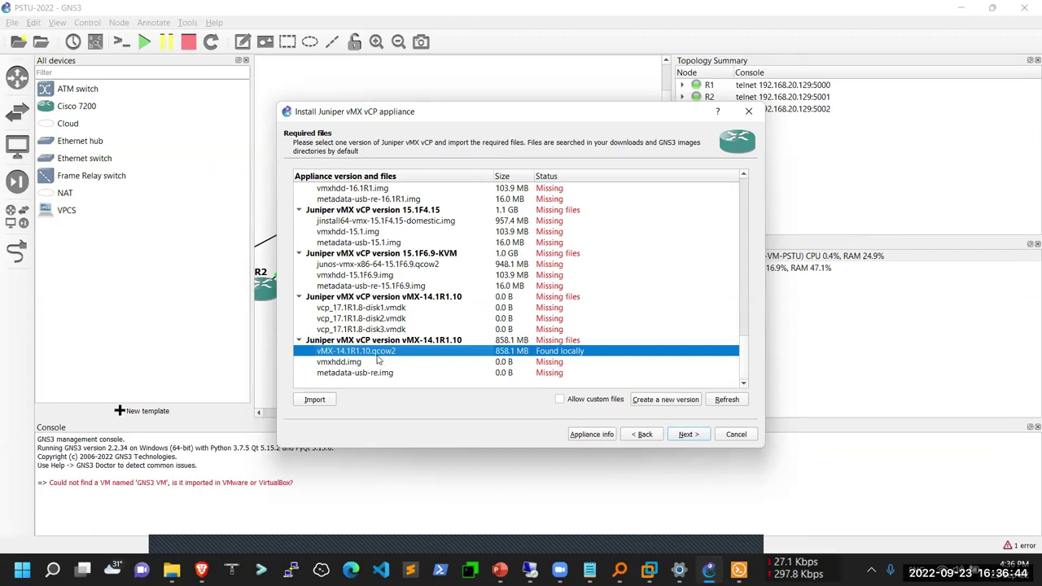
left_click(315, 400)
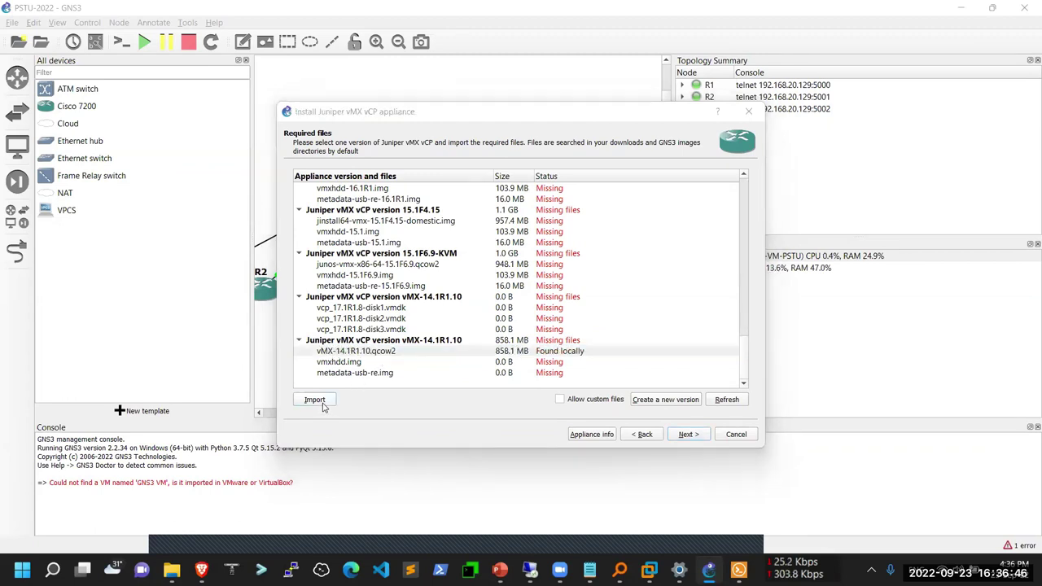
left_click(429, 159)
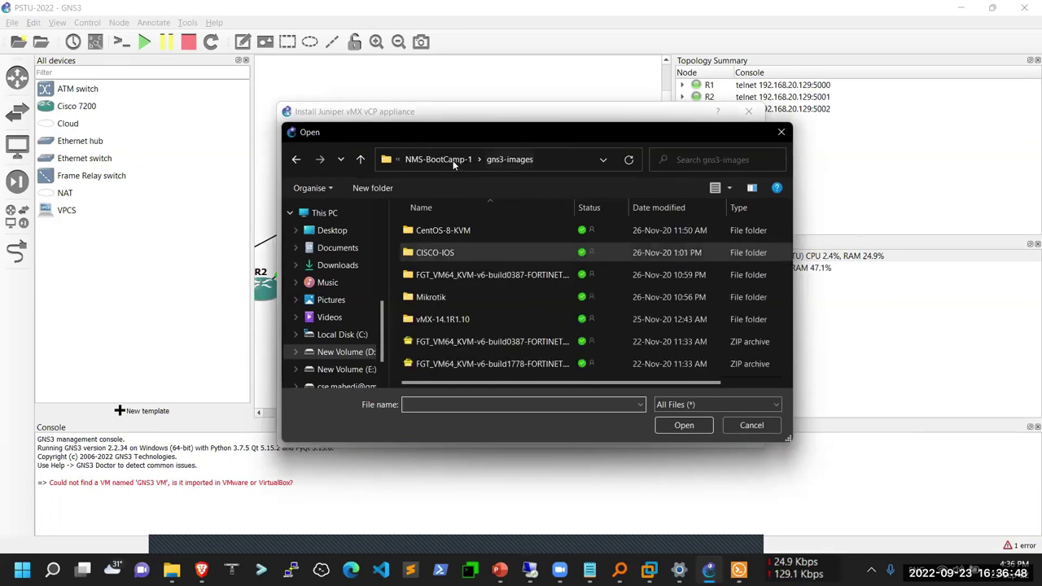
double_click(446, 320)
left_click(470, 254)
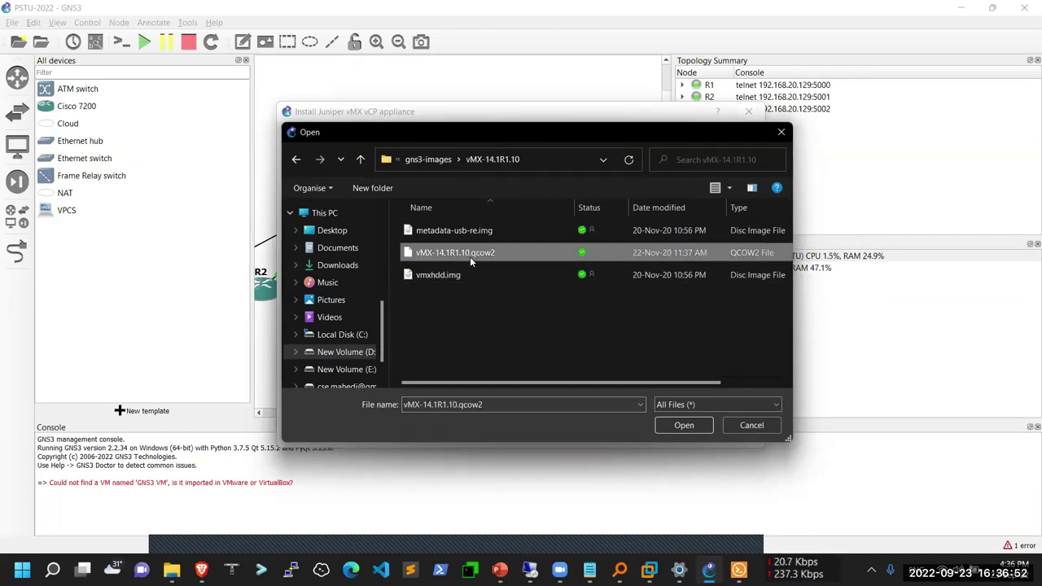
left_click(685, 425)
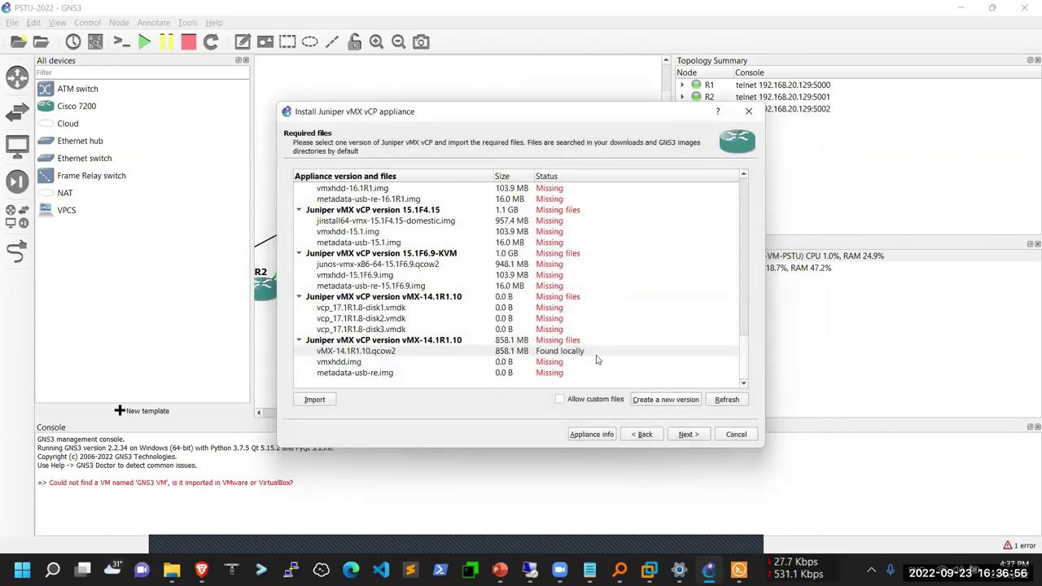
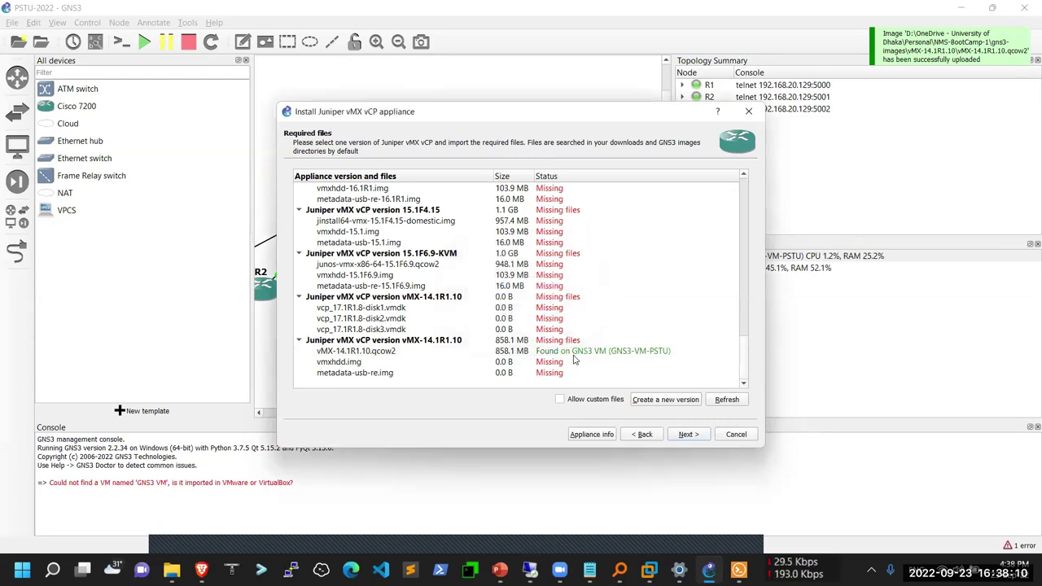
Step: Import vmxhdd.img from the vMX-14.1R1.10 folder for the custom vMX-14.1R1.10 version
left_click(332, 364)
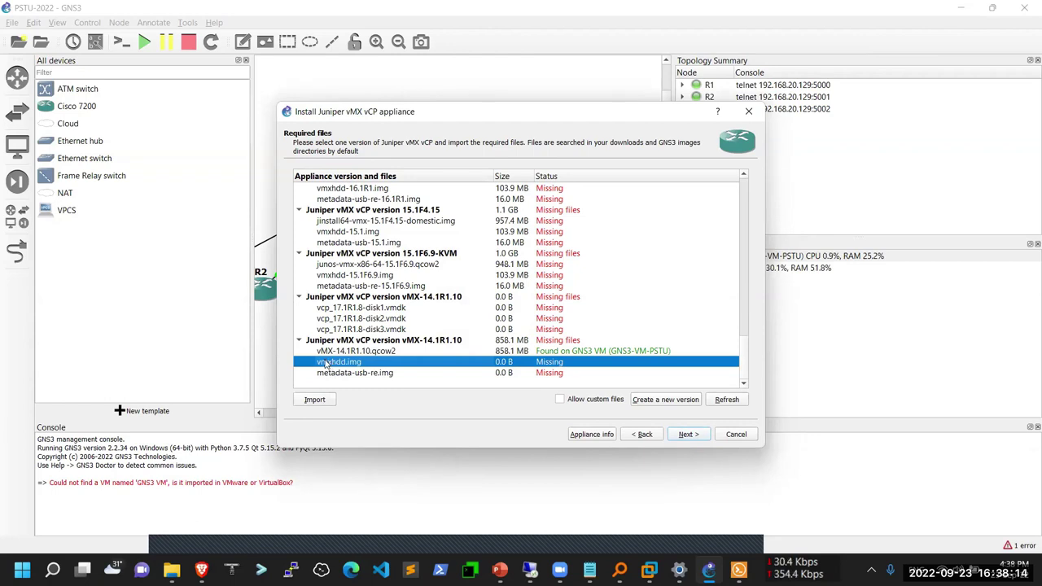
left_click(329, 403)
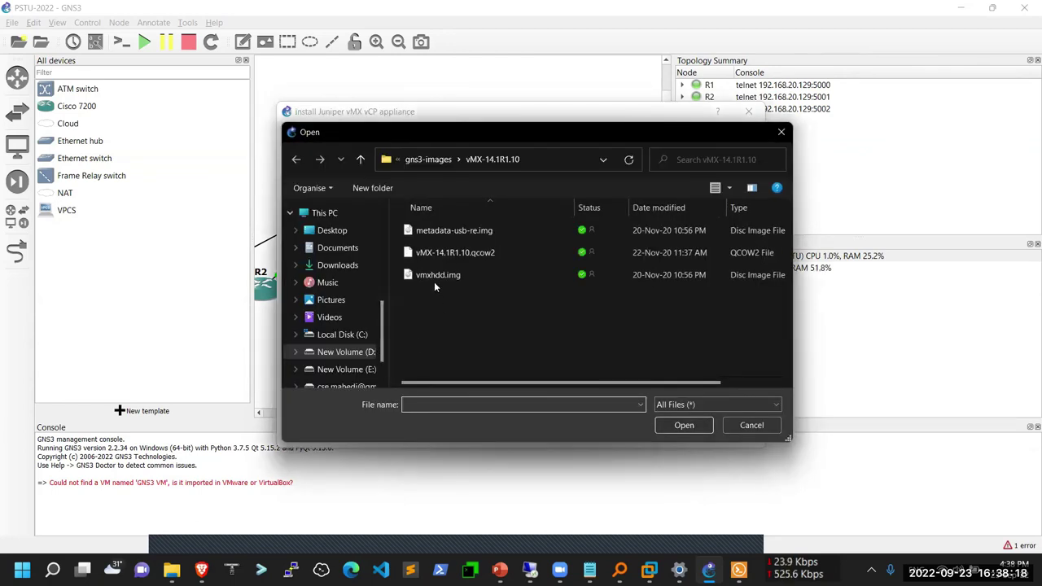
left_click(434, 277)
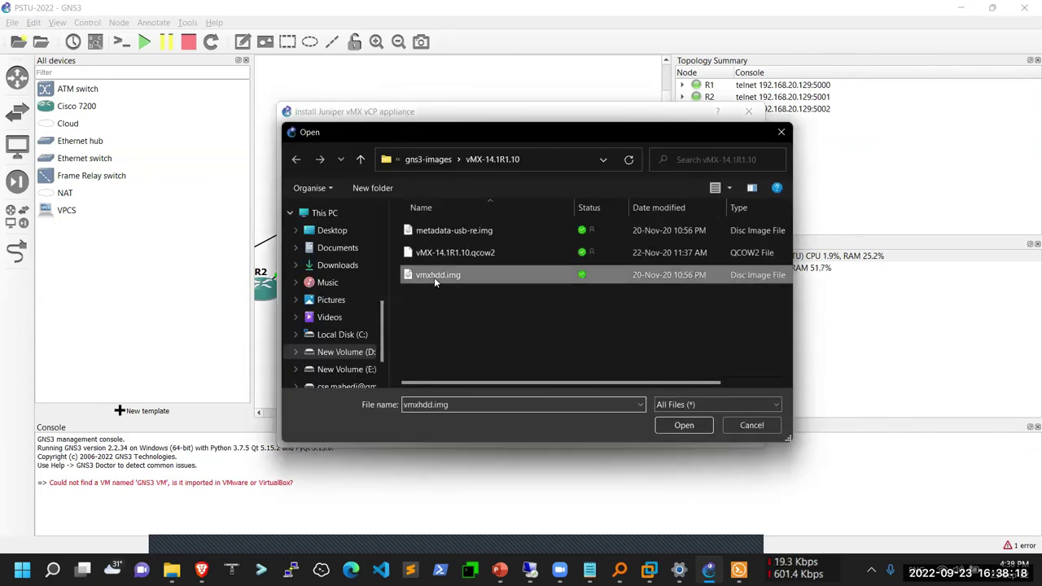
left_click(682, 426)
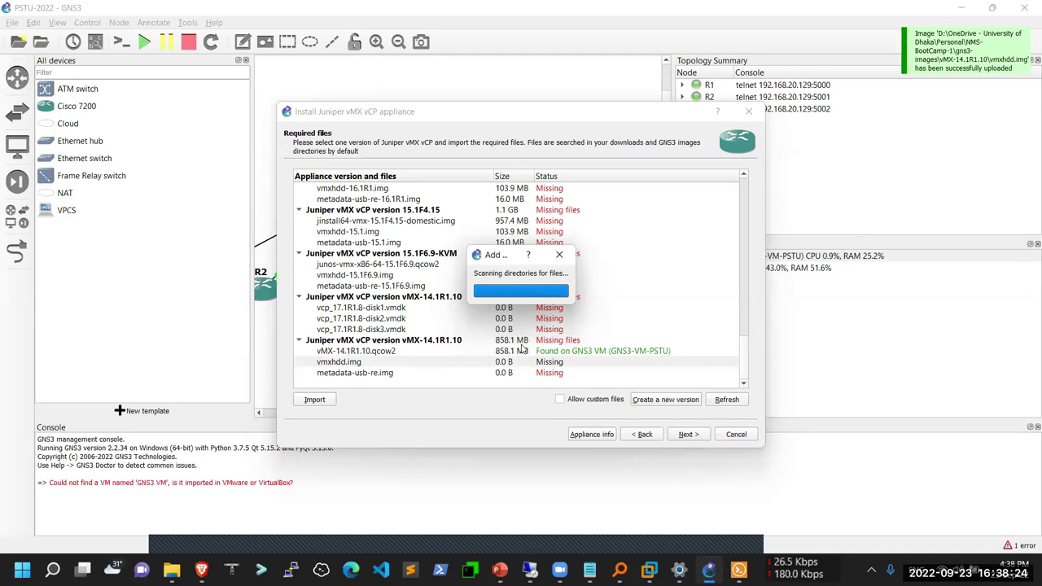
Step: Import metadata-usb-re.img from the same folder as the last required file of the custom vMX-14.1R1.10 version
left_click(376, 373)
left_click(314, 400)
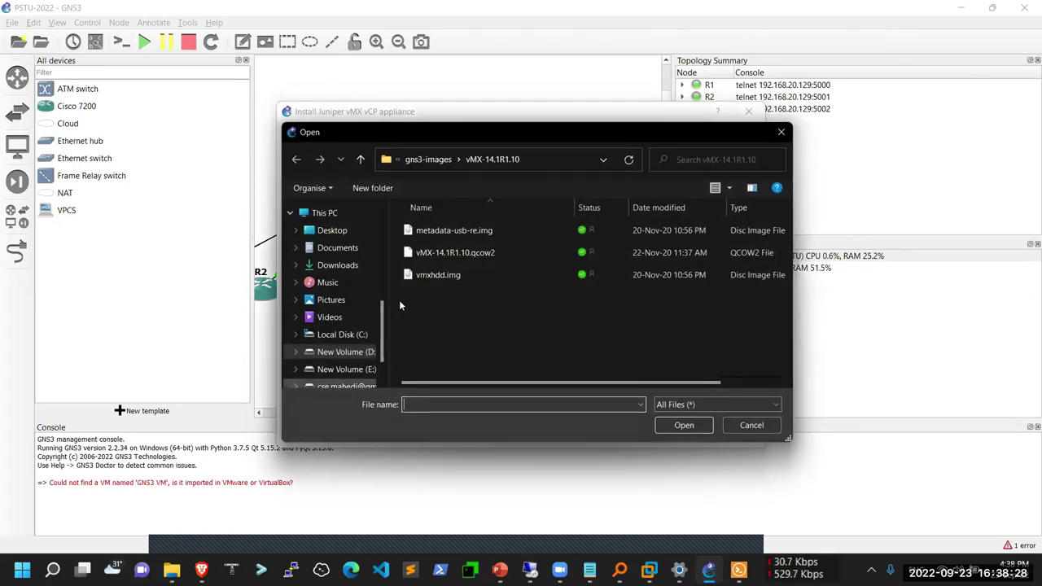
left_click(443, 231)
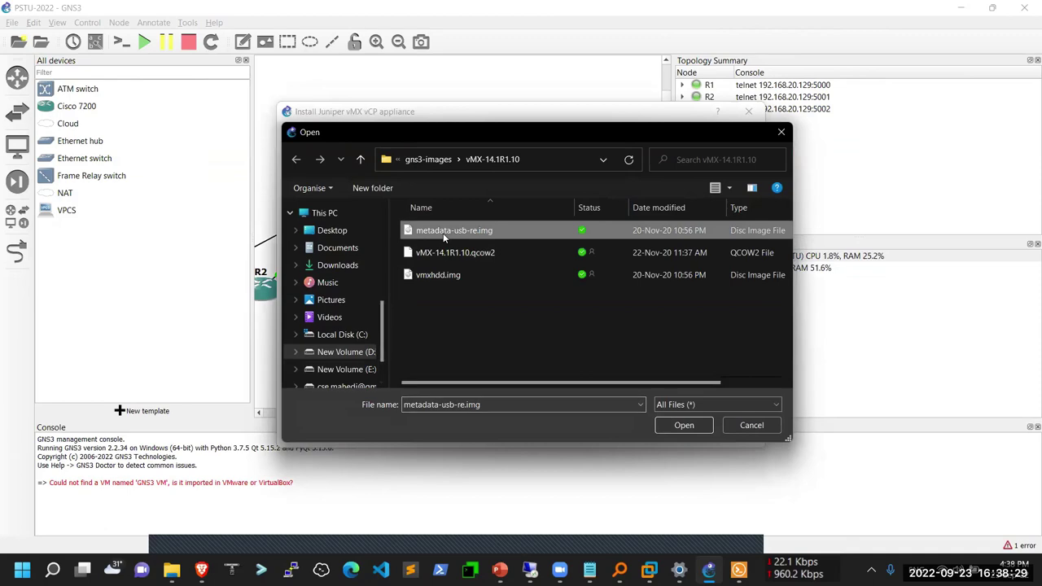
left_click(683, 425)
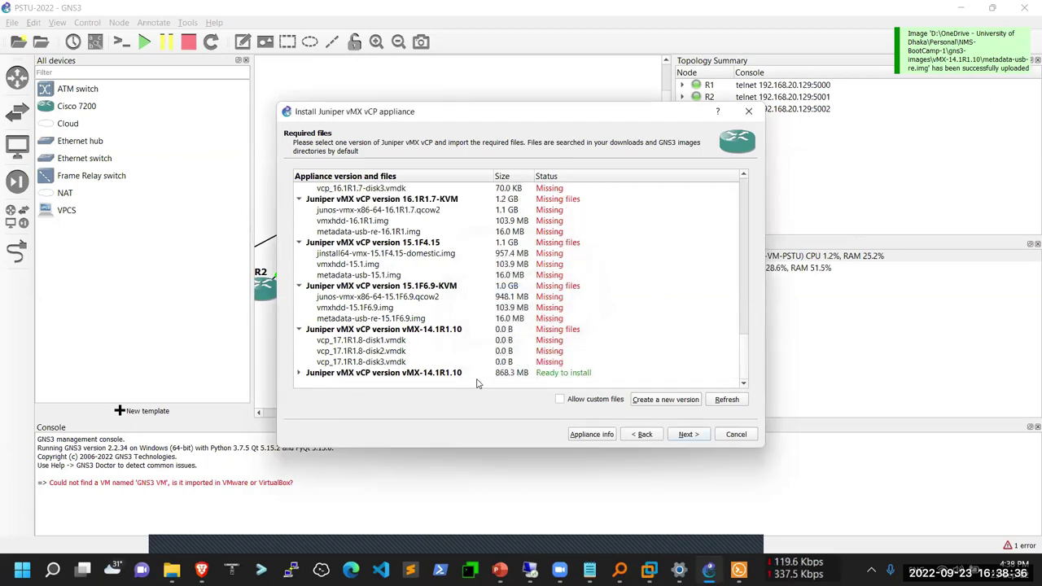
Step: Try to install the vMX-14.1R1.10 version that is ready to install
left_click(410, 375)
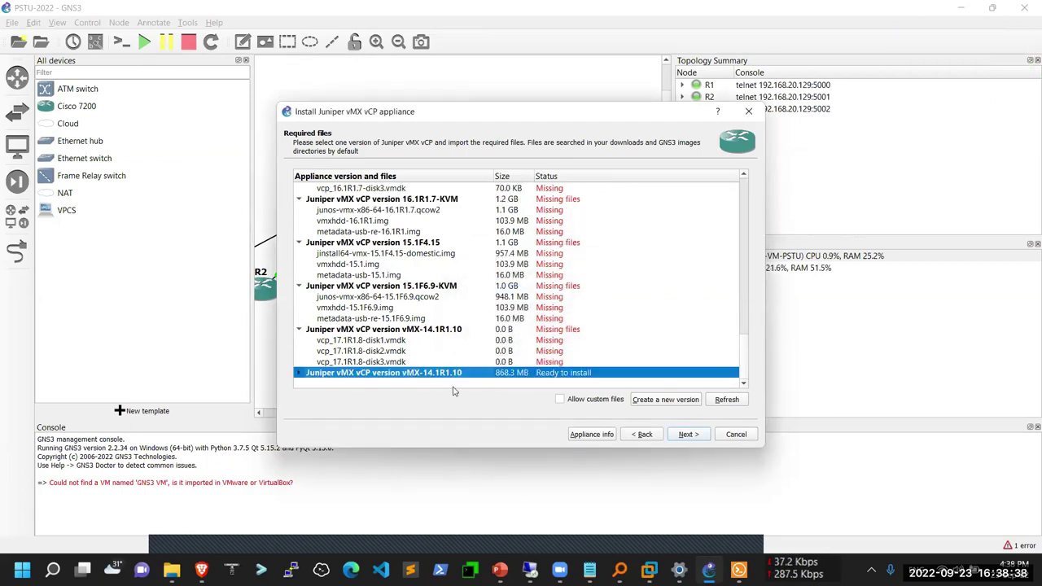
left_click(684, 435)
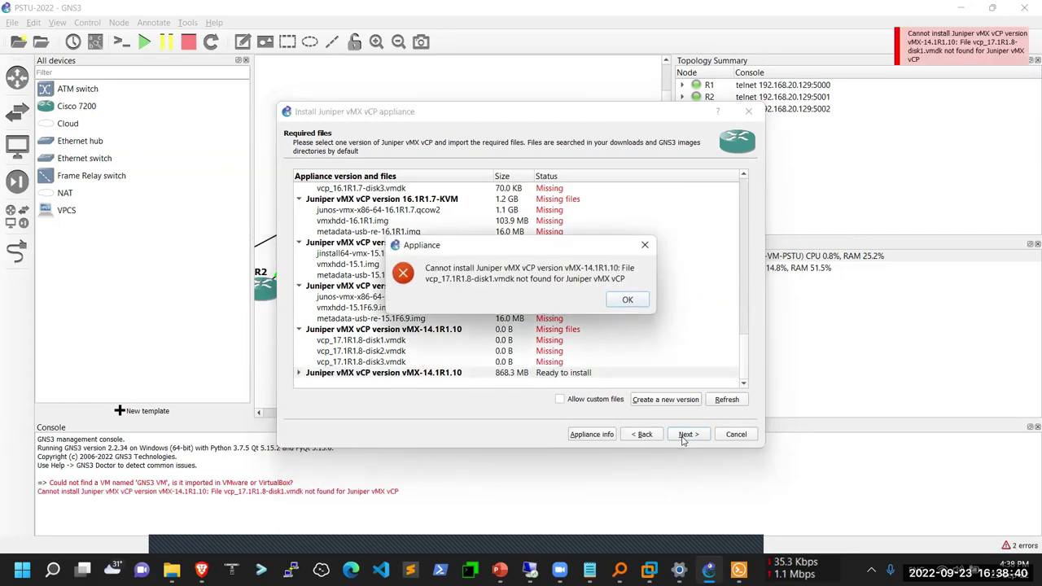
left_click(628, 301)
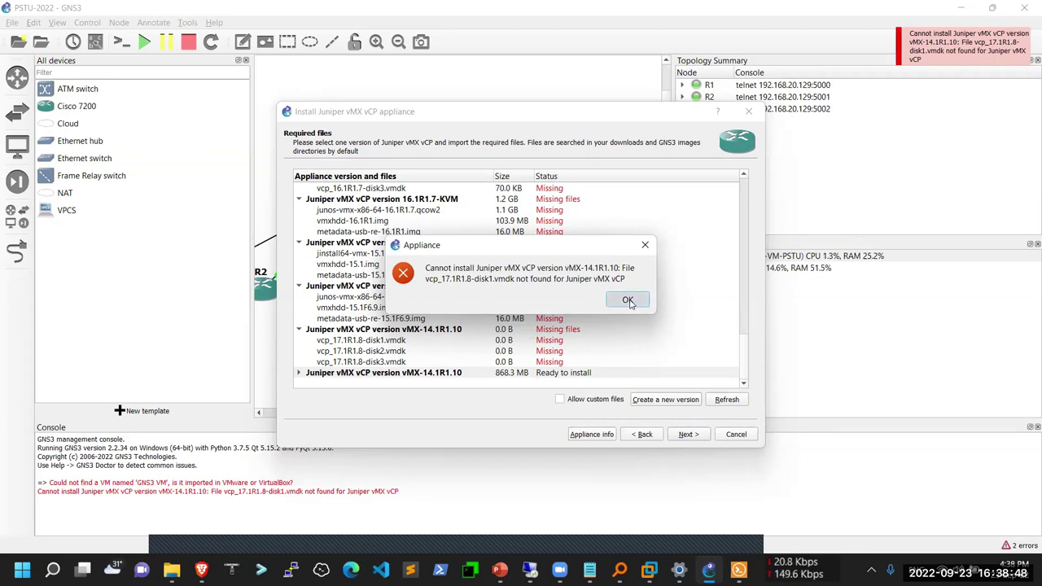
Step: Collapse the duplicate vMX-14.1R1.10 version with the vmdk files, retry installing the complete one, and cancel the appliance installation
left_click(352, 330)
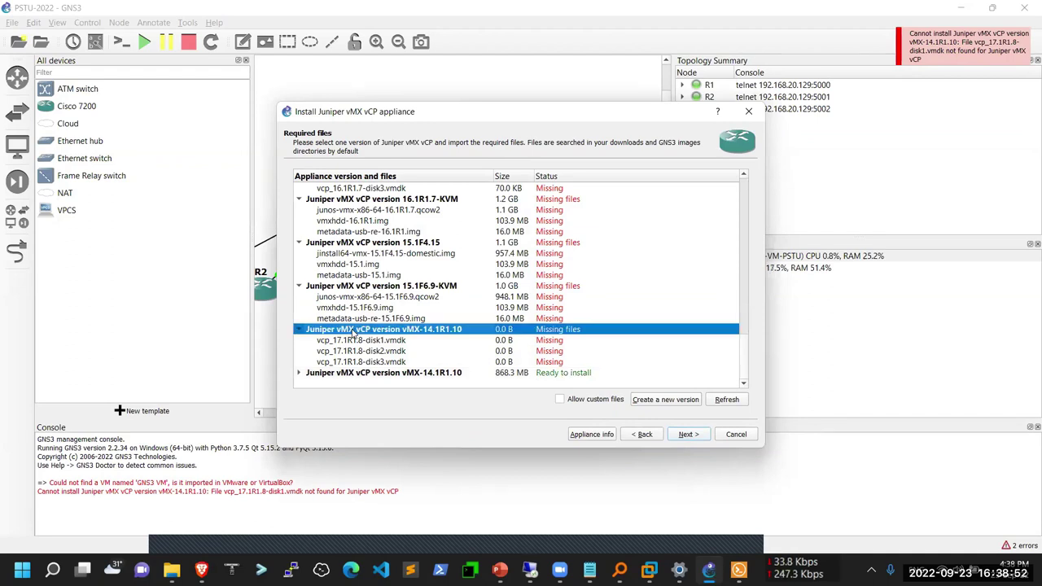
left_click(390, 341)
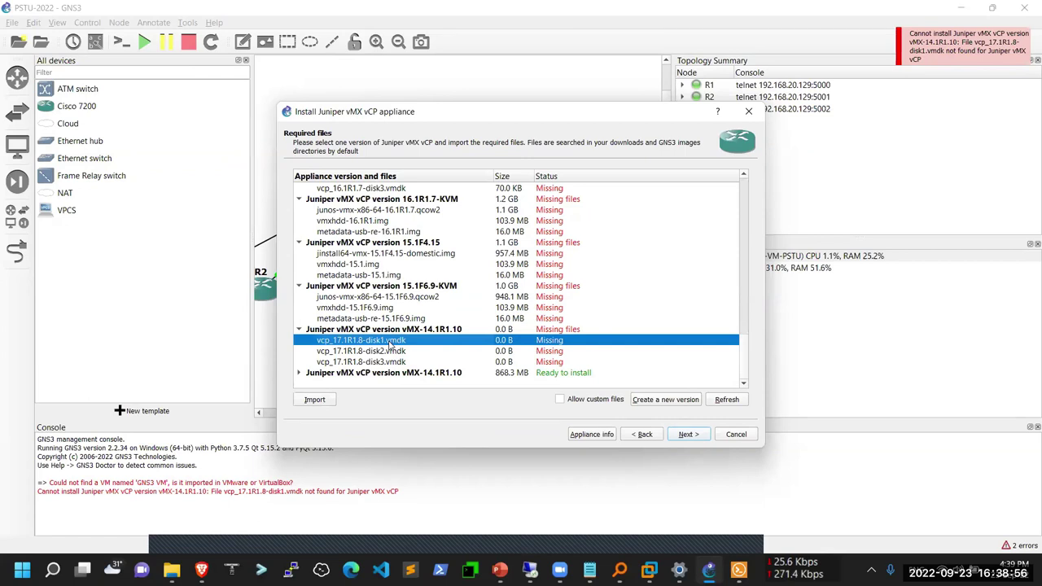
left_click(298, 329)
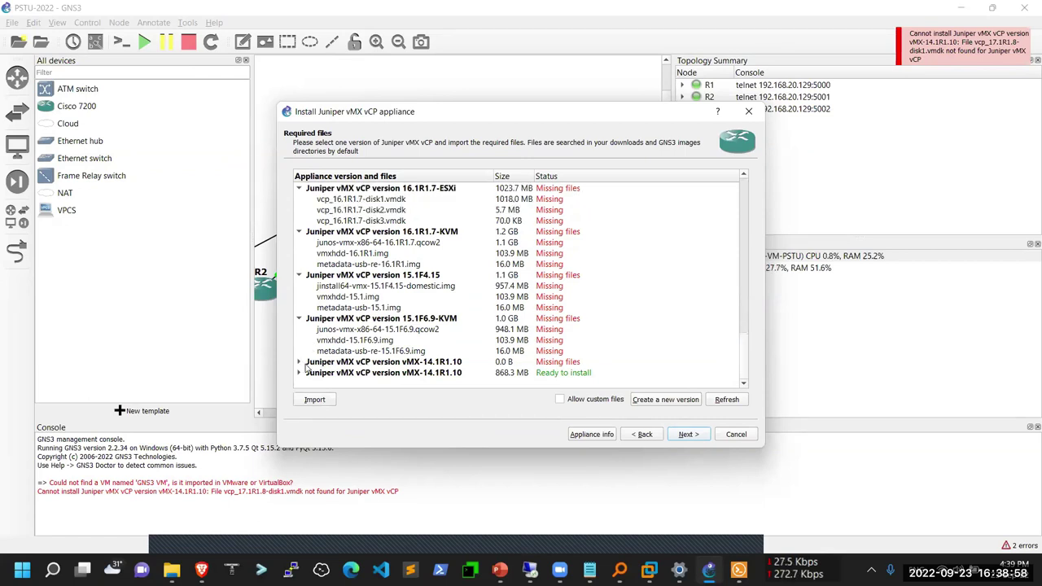
left_click(313, 373)
left_click(689, 436)
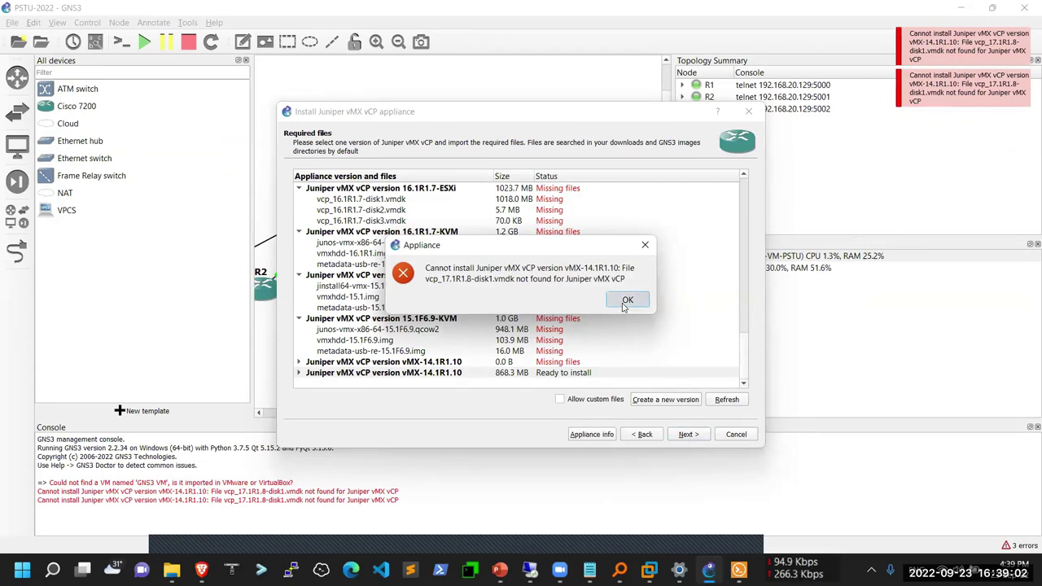
left_click(625, 306)
left_click(736, 434)
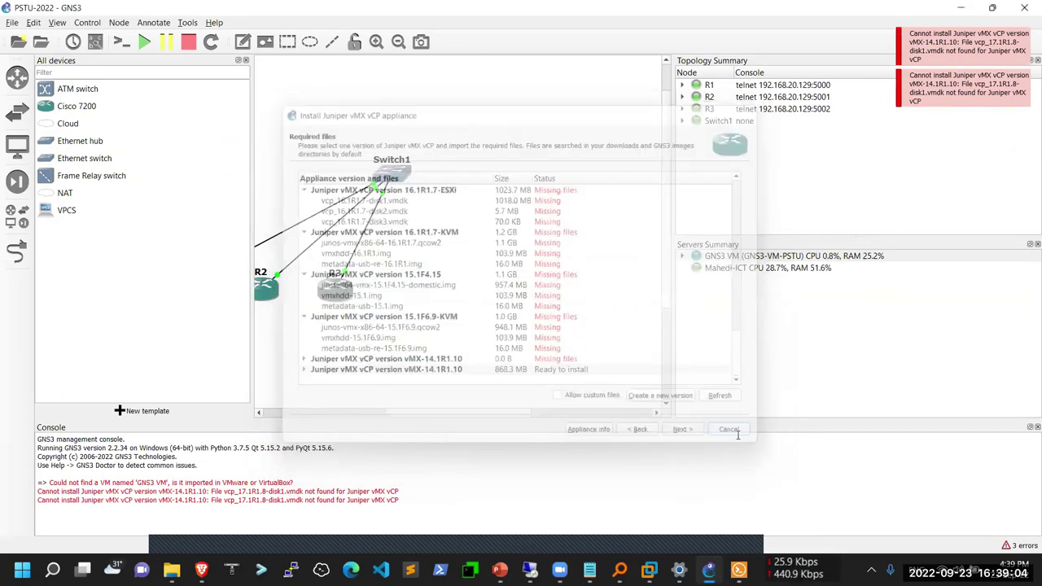
Step: Start a new Juniper vMX vCP appliance installation from the GNS3 server on the GNS3 VM, using the qemu-system-x86_64 (v4.2.1) binary
left_click(145, 411)
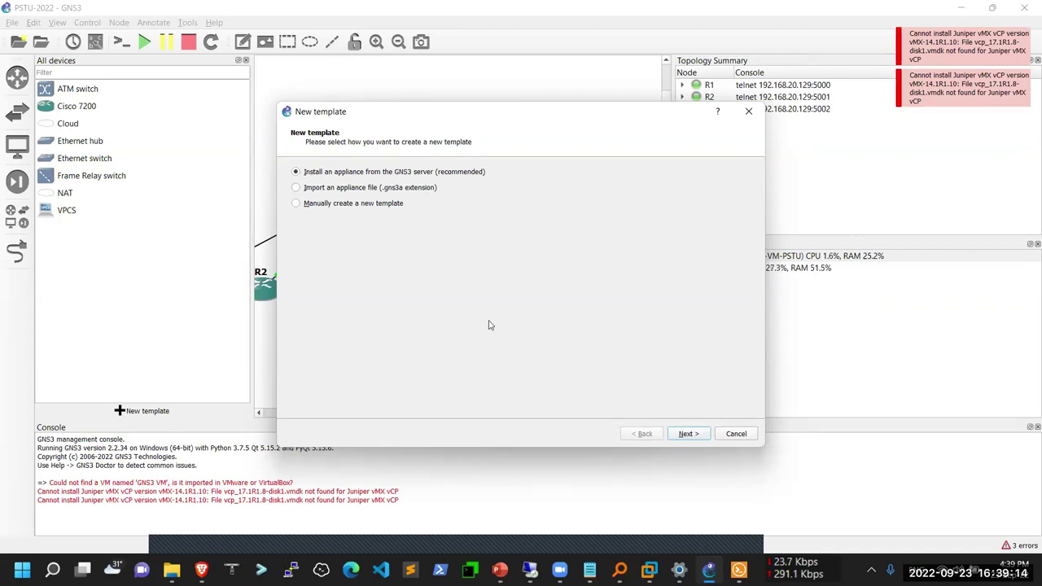
left_click(688, 434)
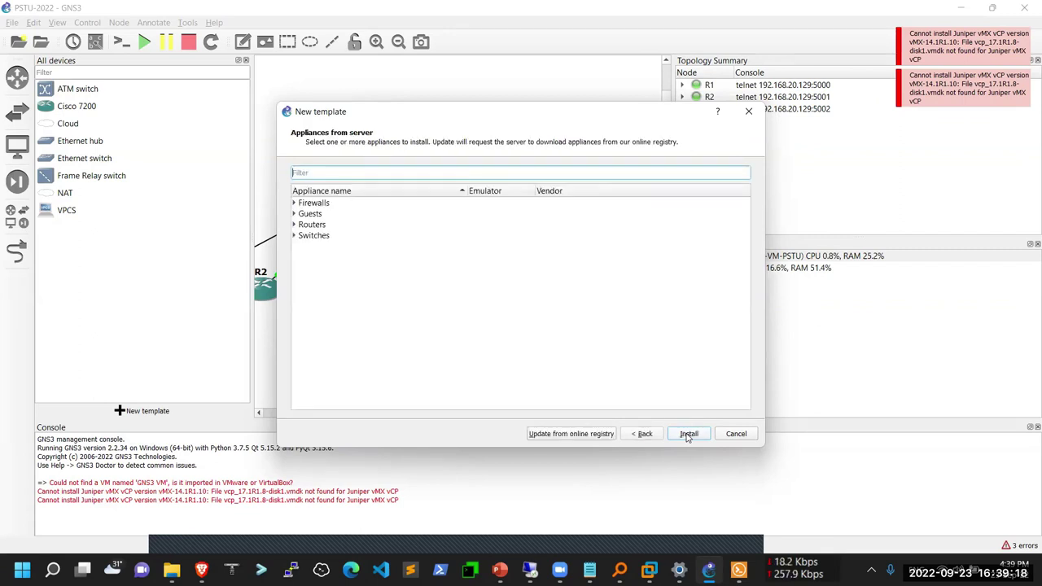
left_click(295, 224)
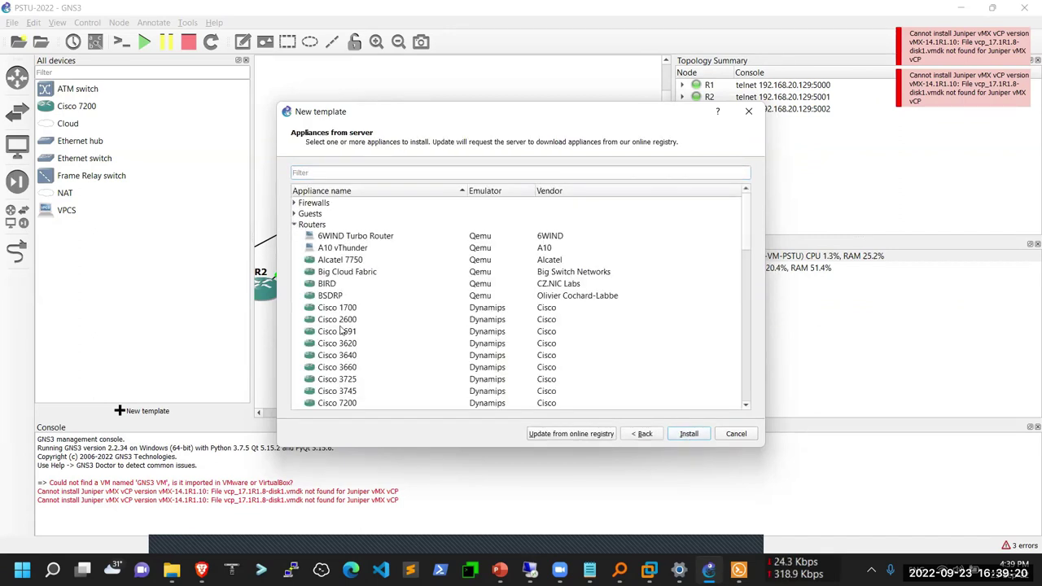
scroll(342, 332, "down", 5)
scroll(342, 331, "down", 6)
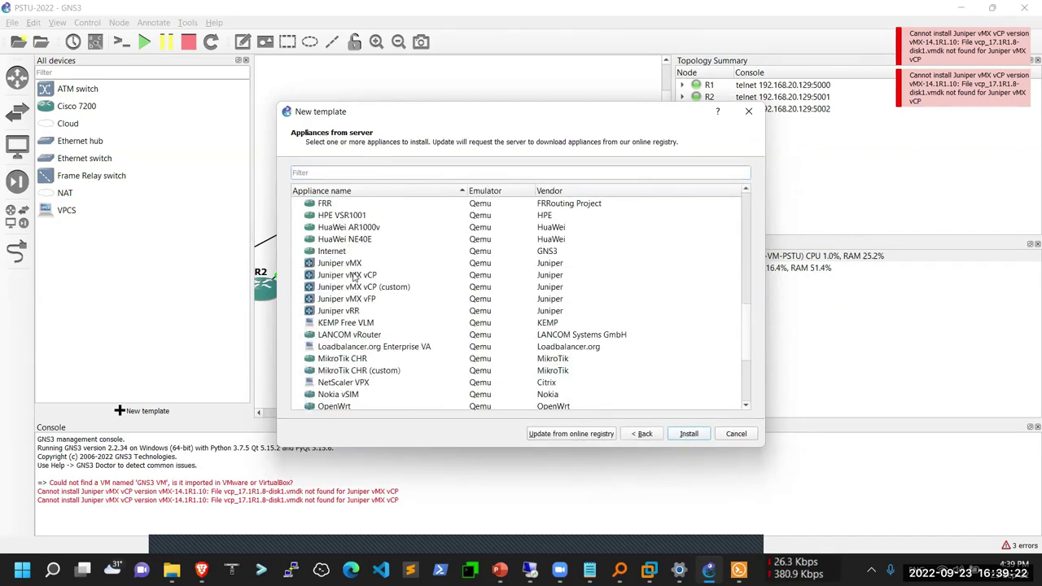
left_click(352, 279)
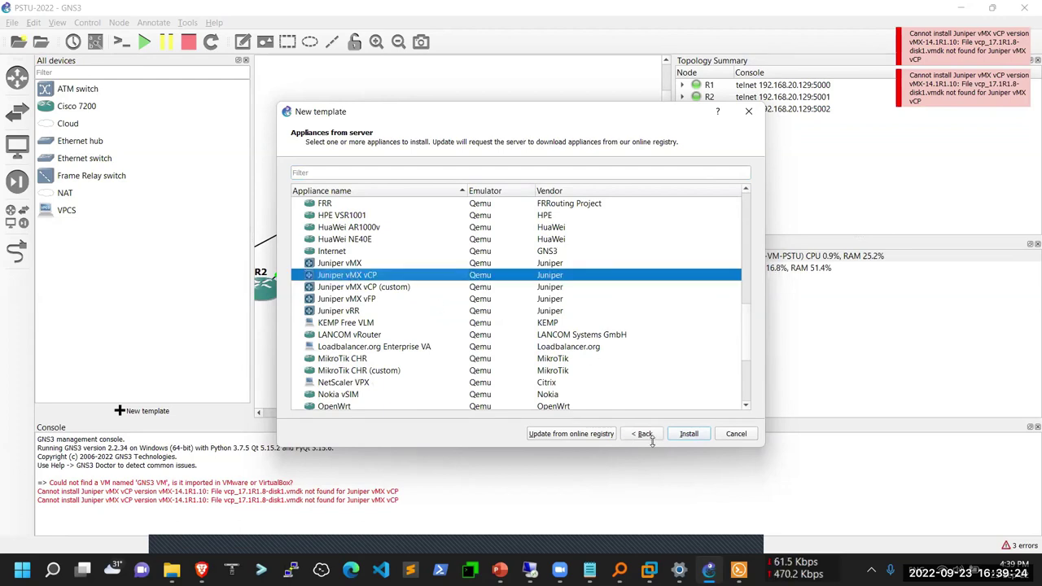
left_click(688, 438)
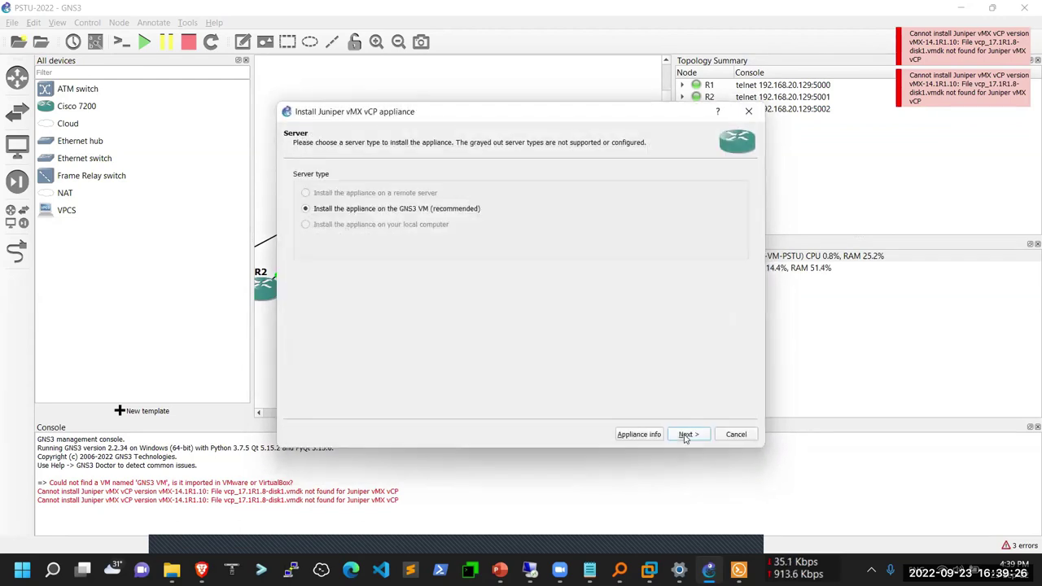
left_click(686, 436)
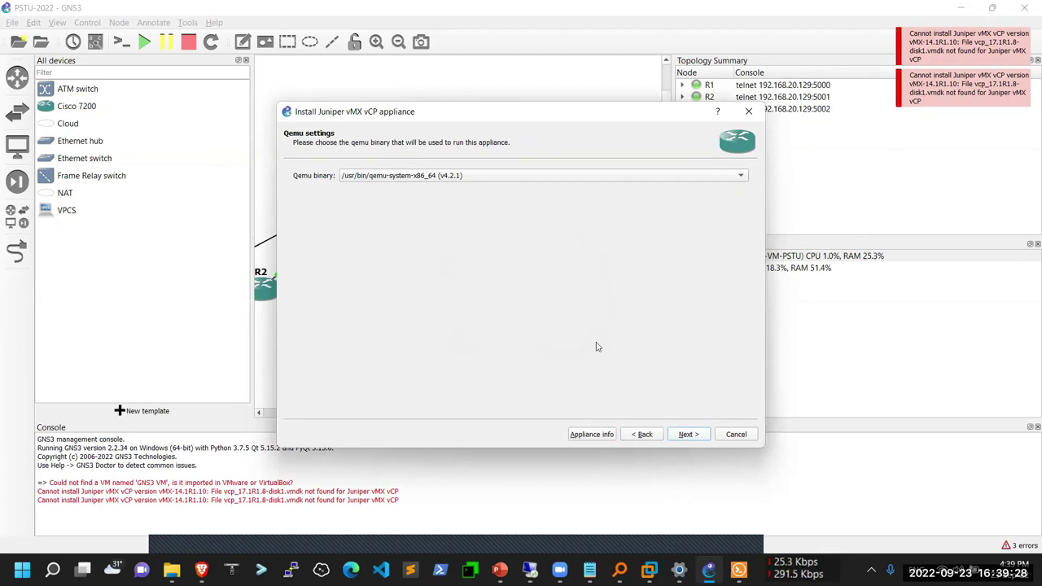
left_click(684, 436)
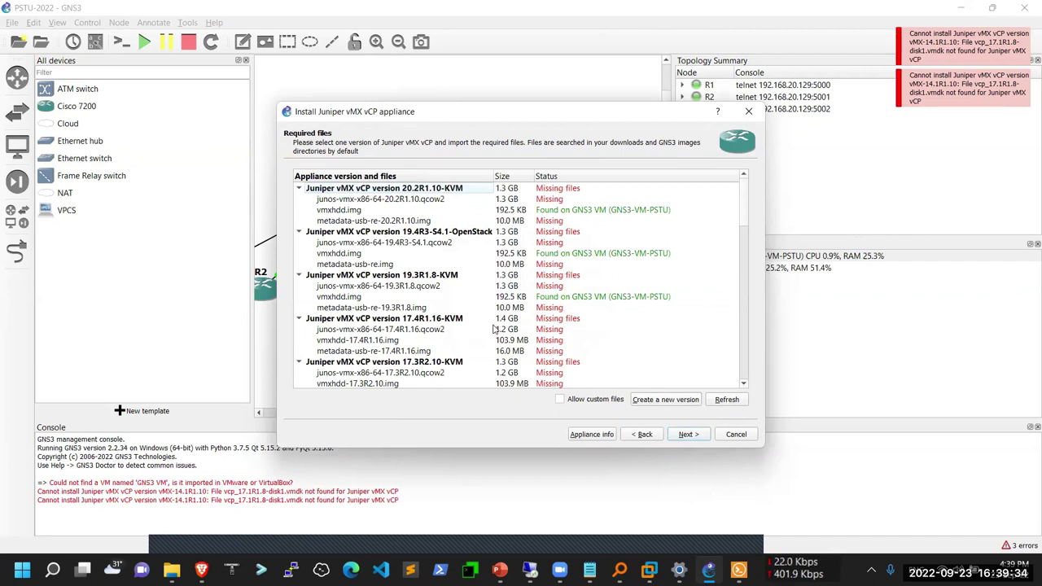
Step: Start creating a new appliance version based on Juniper vMX vCP version 17.3R2.10-KVM
scroll(461, 313, "down", 1)
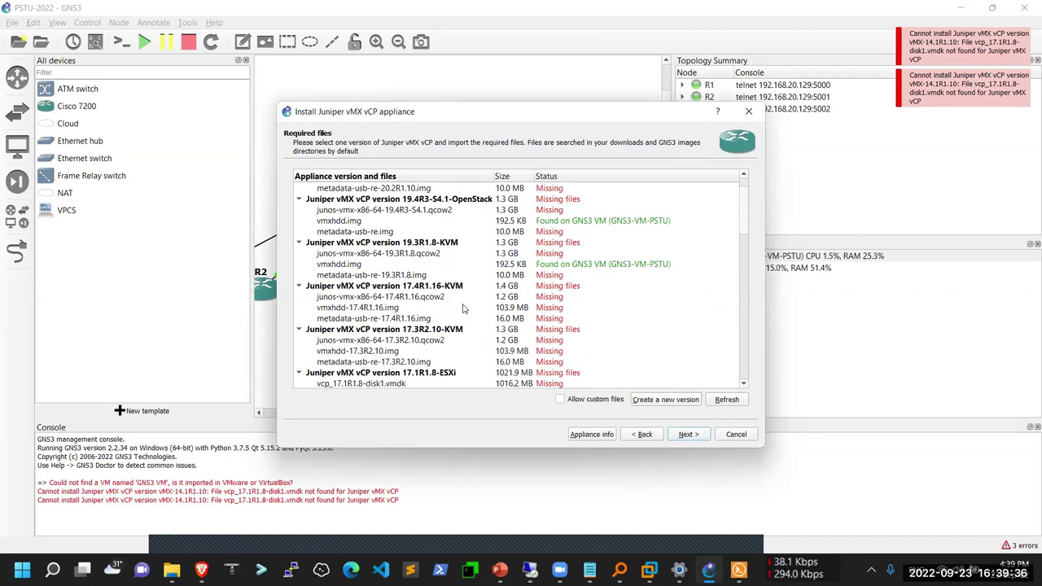
left_click(455, 332)
scroll(448, 321, "down", 2)
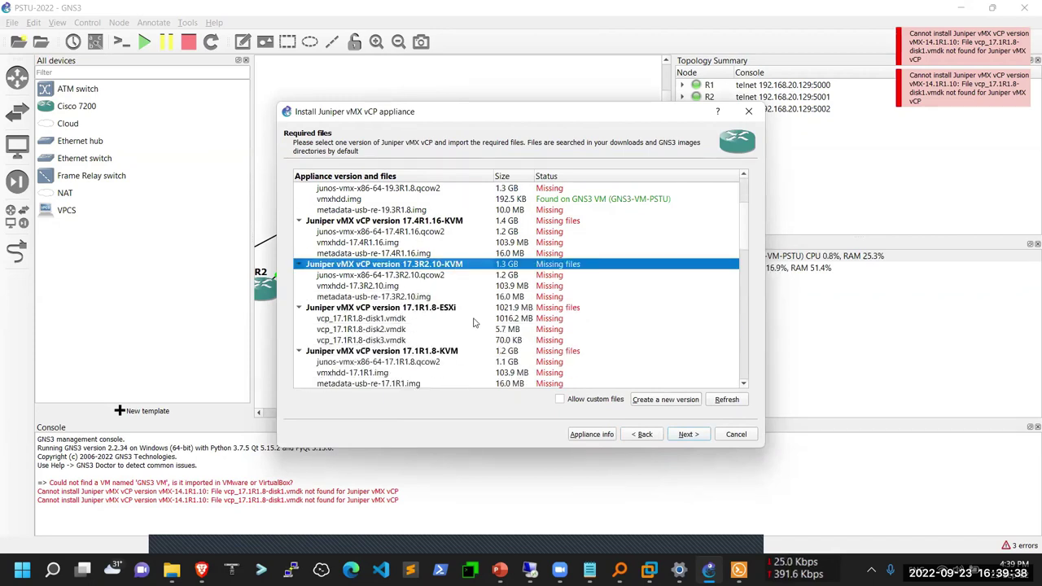
left_click(442, 310)
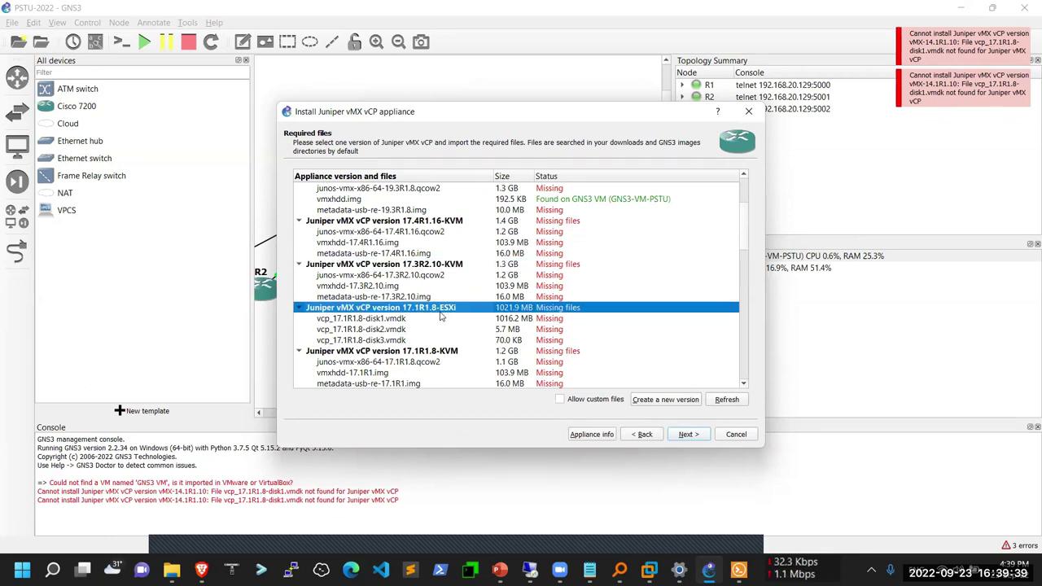
left_click(461, 266)
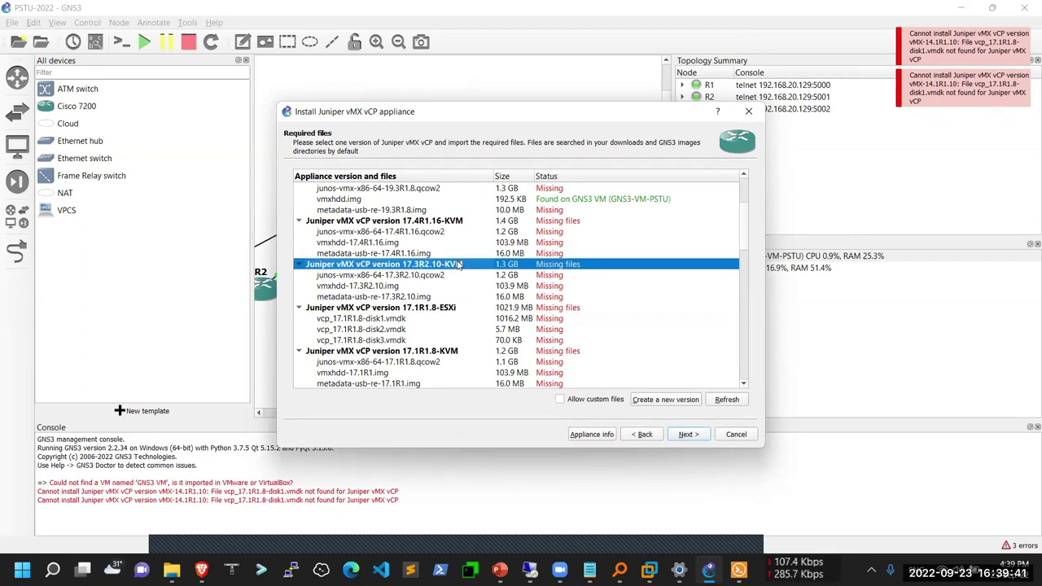
left_click(638, 400)
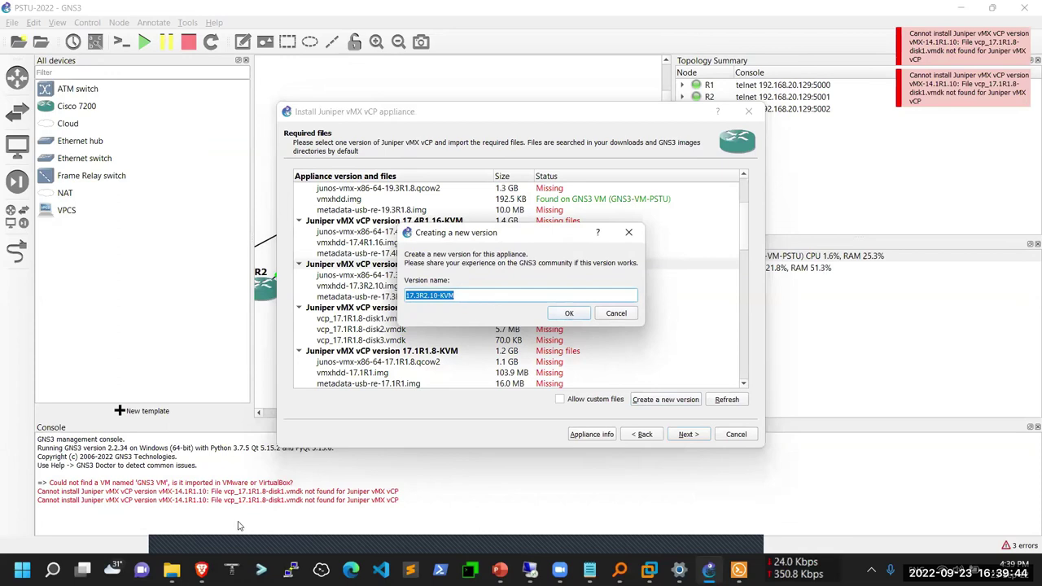
Step: Name the new version vMX-14.1R1.10, copying the qcow2 file's base name from the vMX-14.1R1.10 folder in File Explorer, and confirm it
left_click(172, 570)
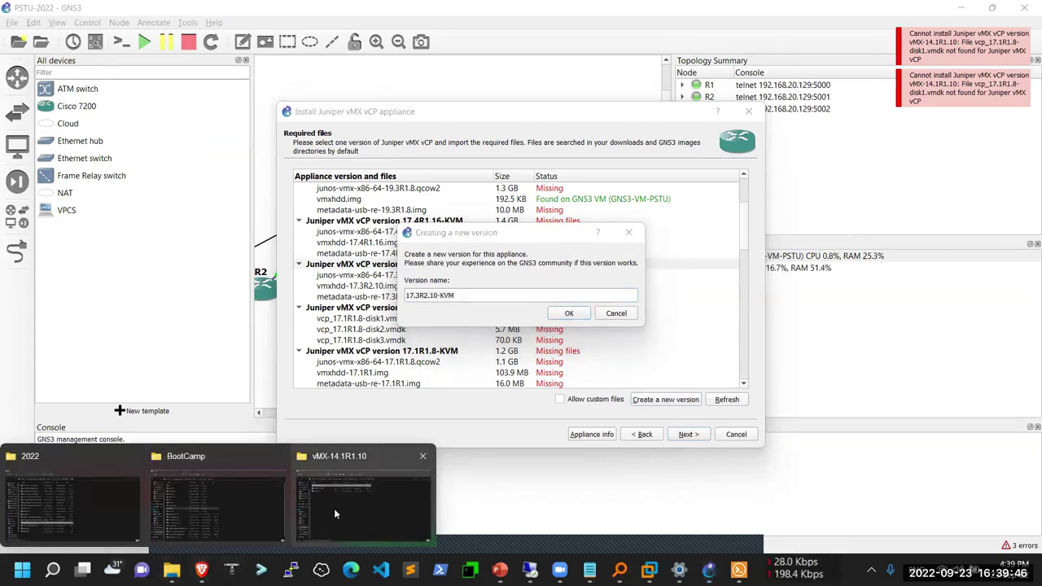
left_click(345, 501)
left_click(199, 143)
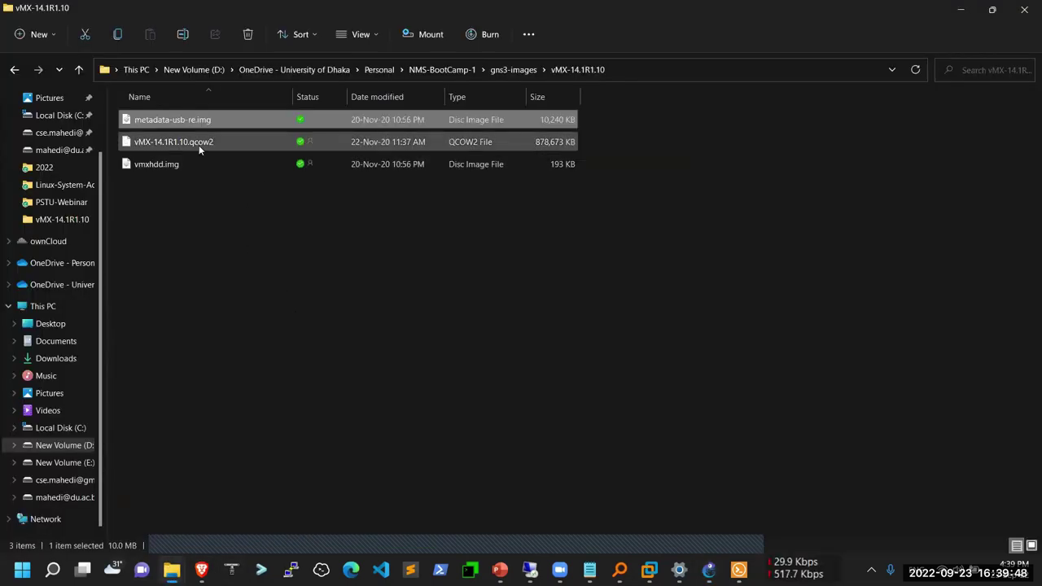
left_click(198, 144)
key("ctrl+c")
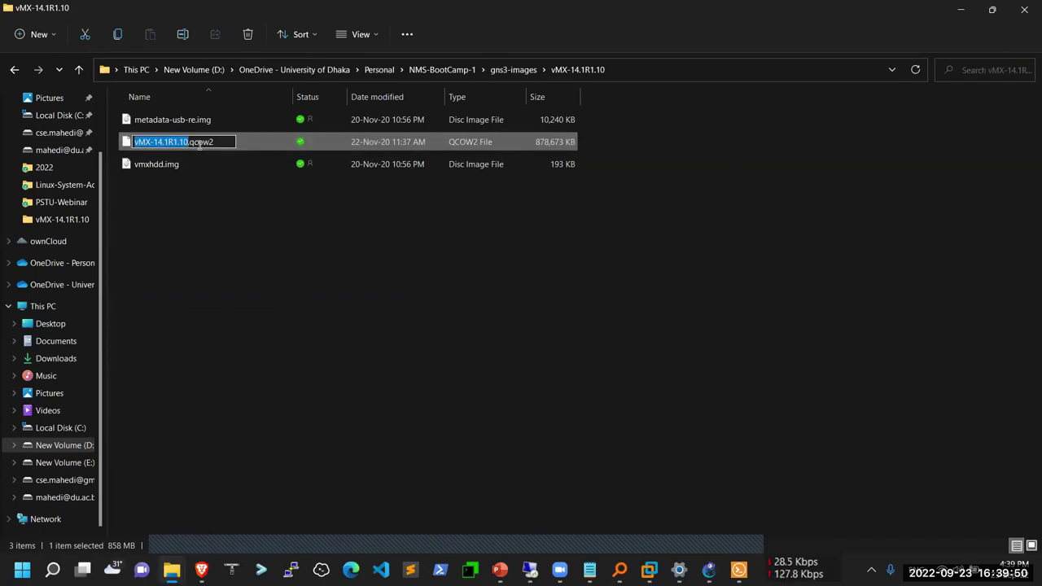
left_click(211, 251)
key("alt+Tab")
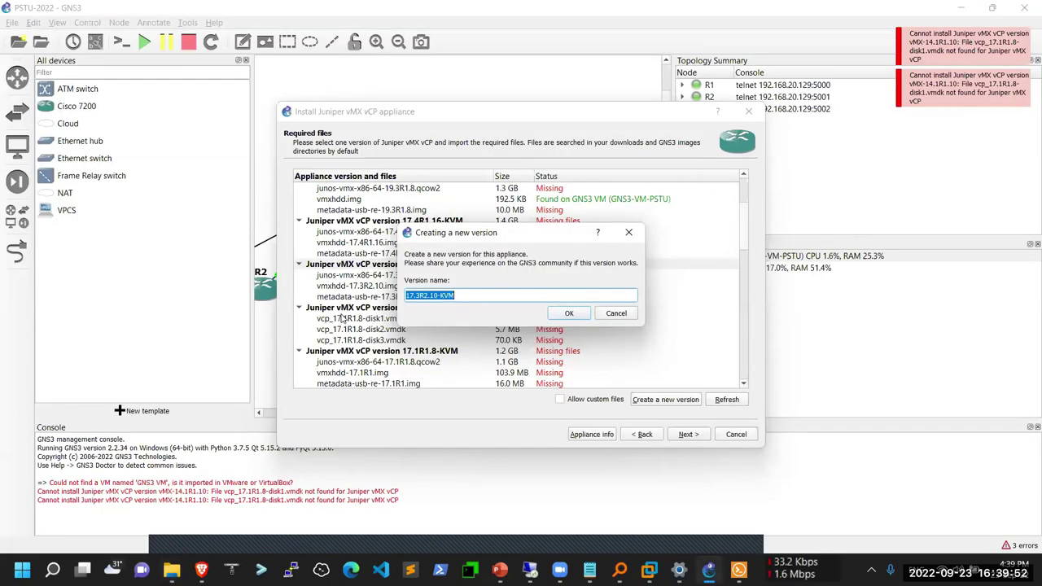
key("ctrl+v")
left_click(559, 316)
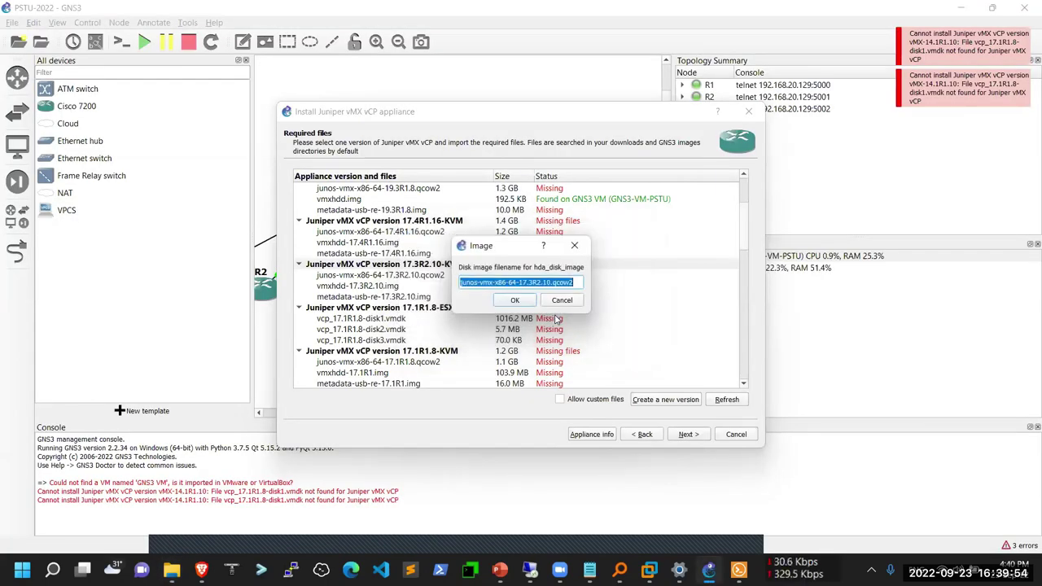
Step: Set the hda_disk_image filename to vMX-14.1R1.10.qcow2, copying the full file name including its extension from File Explorer
key("alt+Tab")
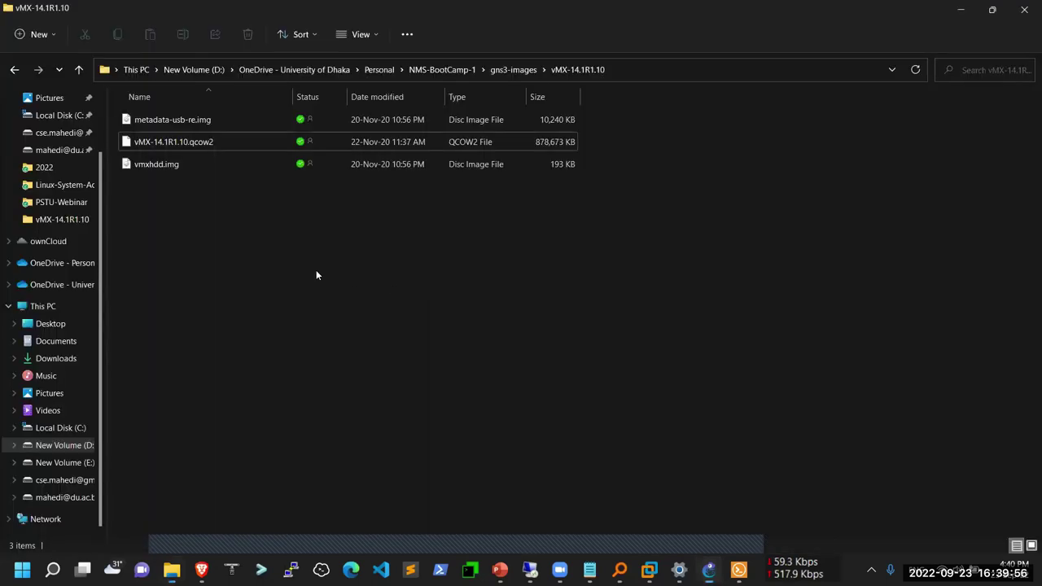
left_click(196, 145)
left_click(196, 144)
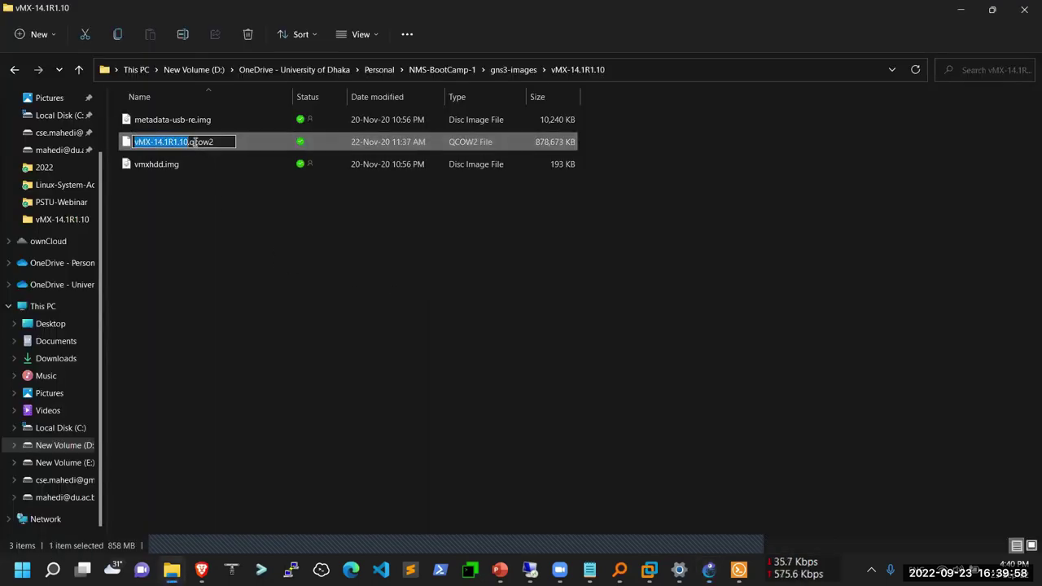
key("ctrl+a")
key("ctrl+c")
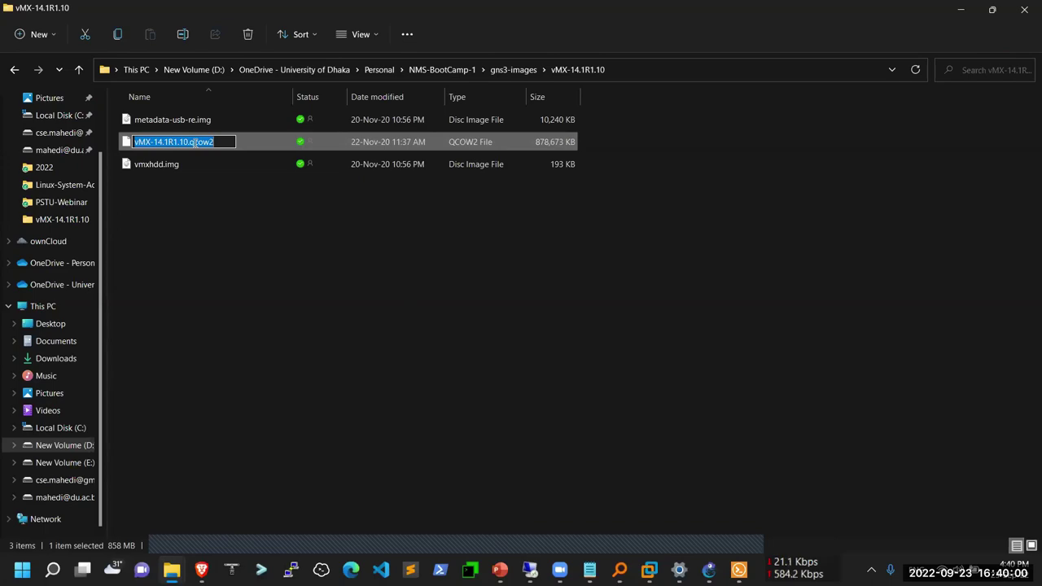
key("Escape")
key("alt+Tab")
key("ctrl+v")
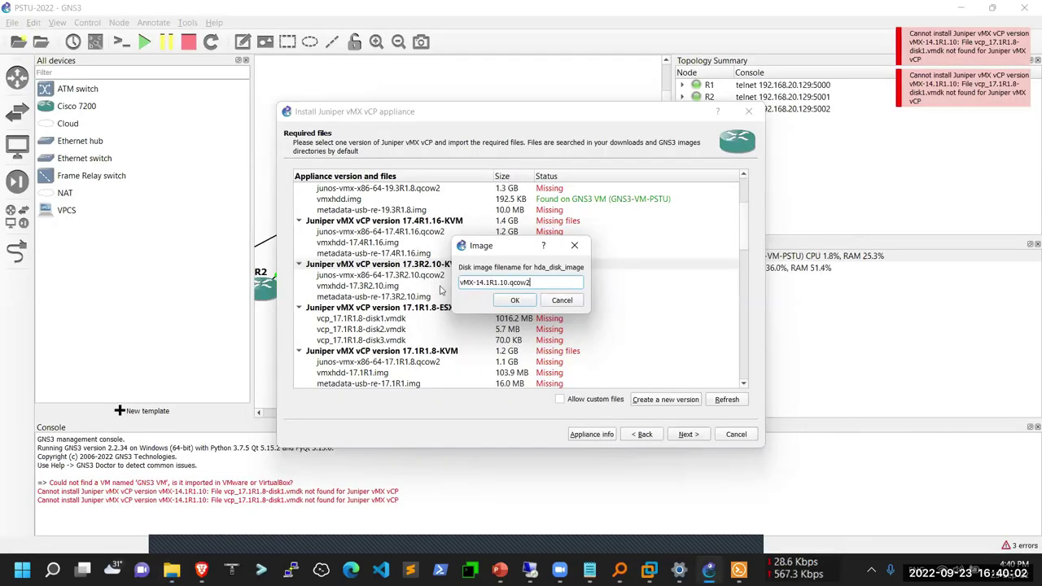
Step: Accept vMX-14.1R1.10.qcow2 as the hda disk image, and set the hdb disk image to vmxhdd.img using the name copied from the image folder
left_click(526, 301)
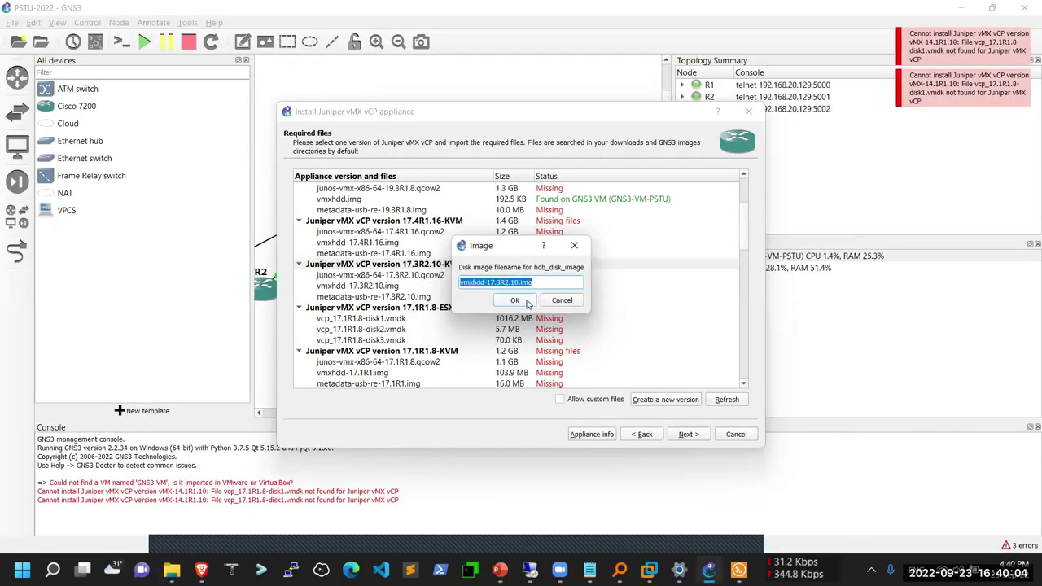
key("alt+Tab")
left_click(161, 166)
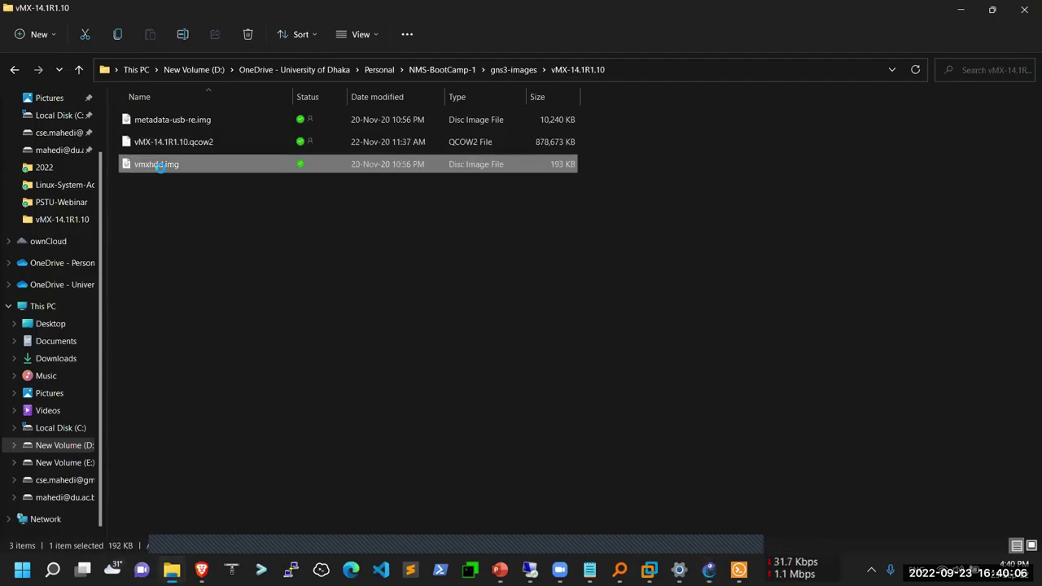
left_click(161, 167)
key("ctrl+a")
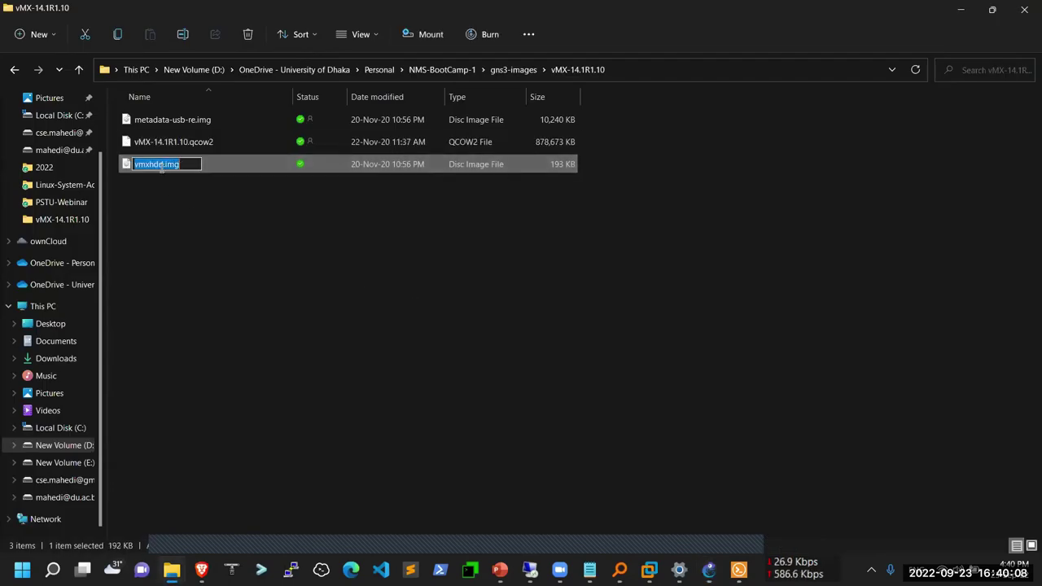
key("ctrl+v")
key("ctrl+z")
key("ctrl+c")
key("Escape")
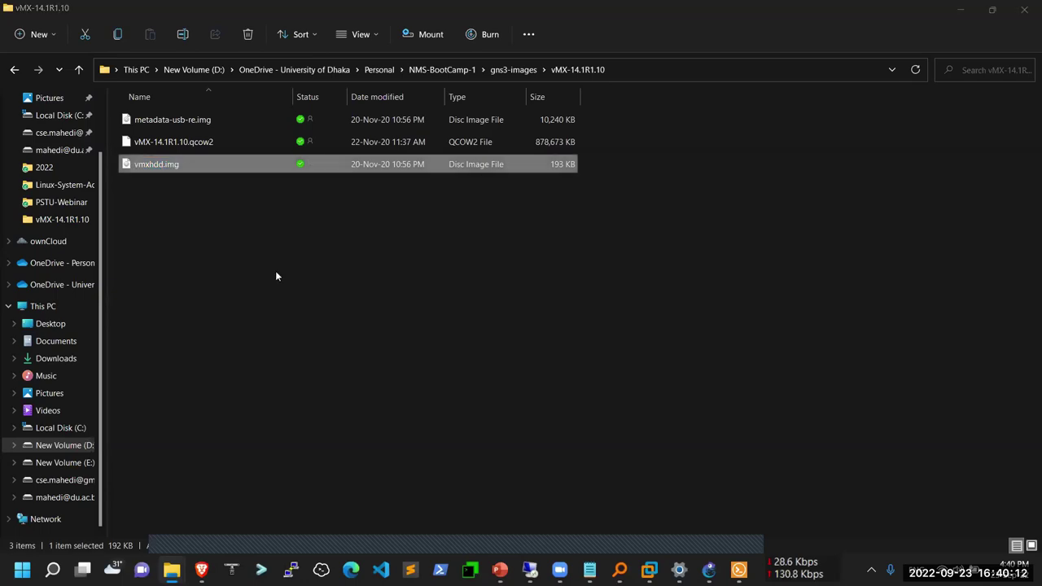
key("alt+Tab")
key("ctrl+v")
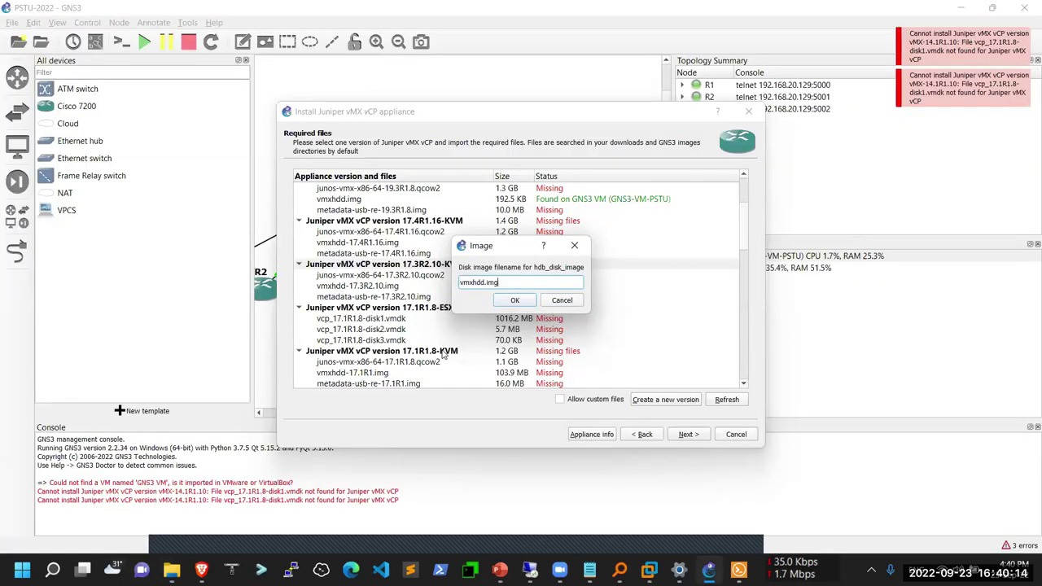
left_click(514, 301)
Step: Set the hdc disk image filename to metadata-usb-re.img, copying the name from the file in the image folder
key("alt+Tab")
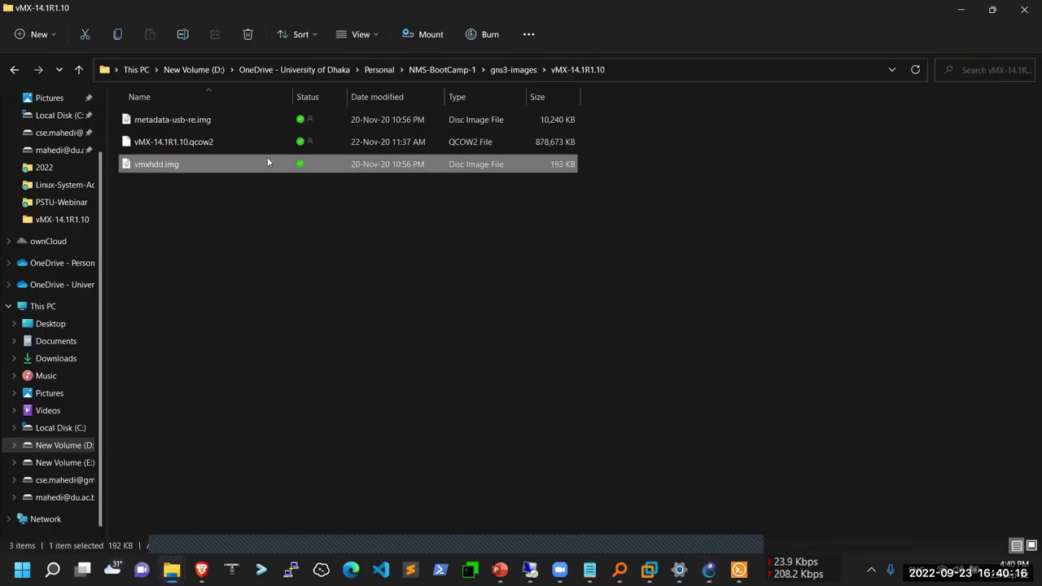
left_click(197, 120)
key("F2")
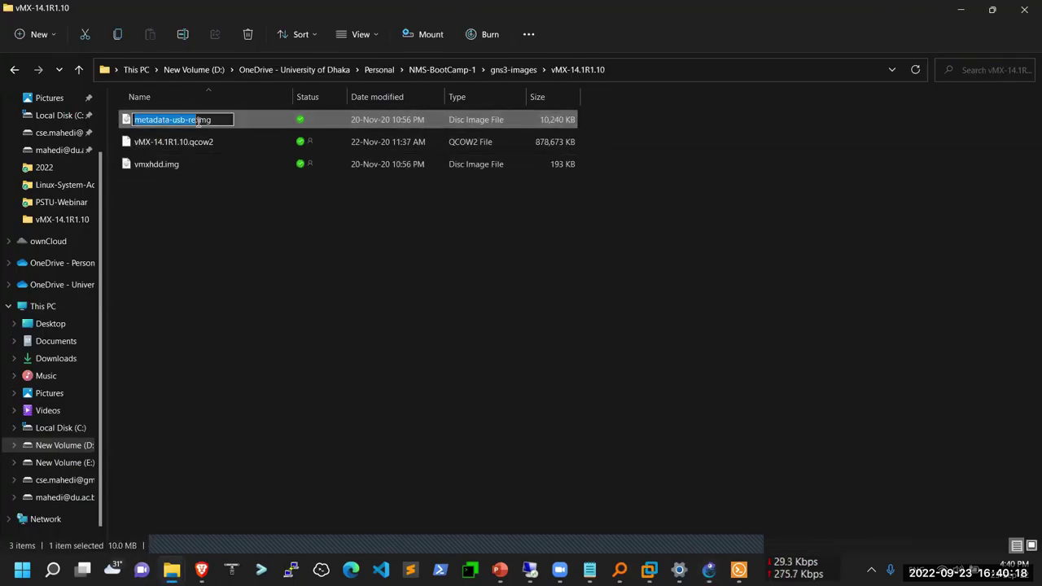
key("ctrl+a")
key("alt+Tab")
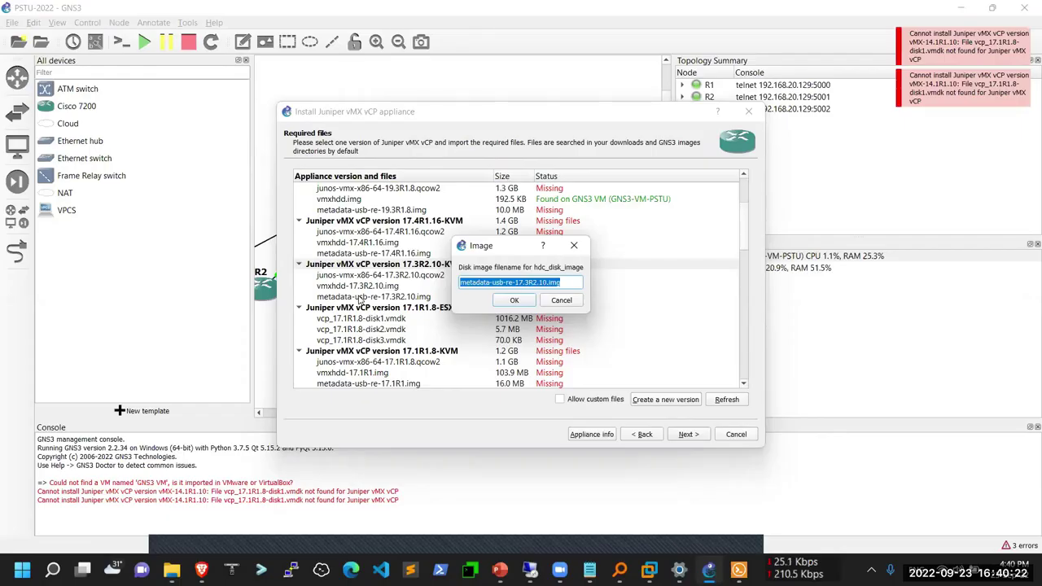
key("ctrl+v")
left_click(506, 300)
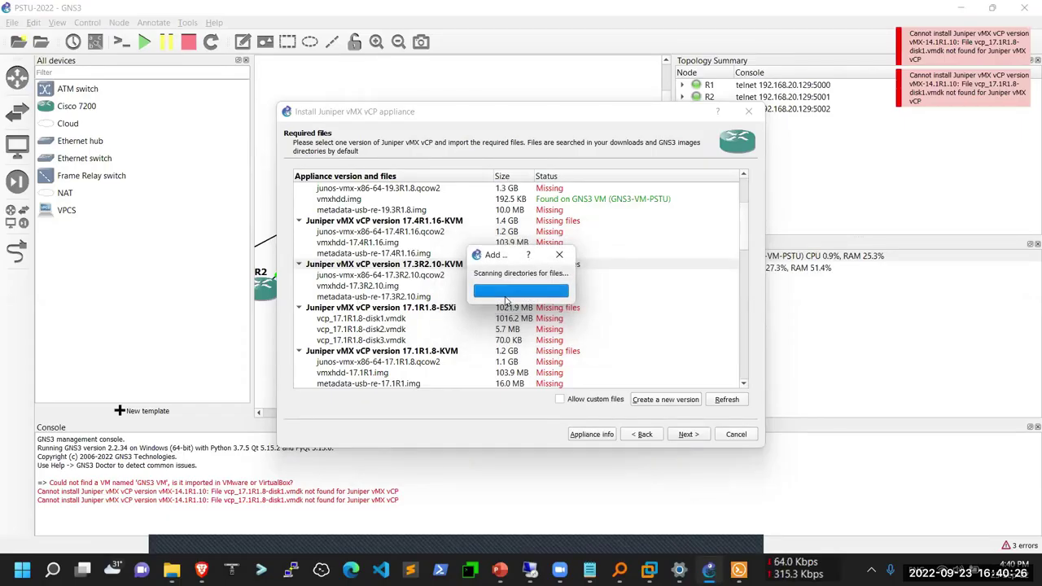
Step: Import the vMX-14.1R1.10.qcow2 image file for the new Juniper vMX vCP version vMX-14.1R1.10
scroll(507, 309, "down", 5)
scroll(509, 318, "down", 3)
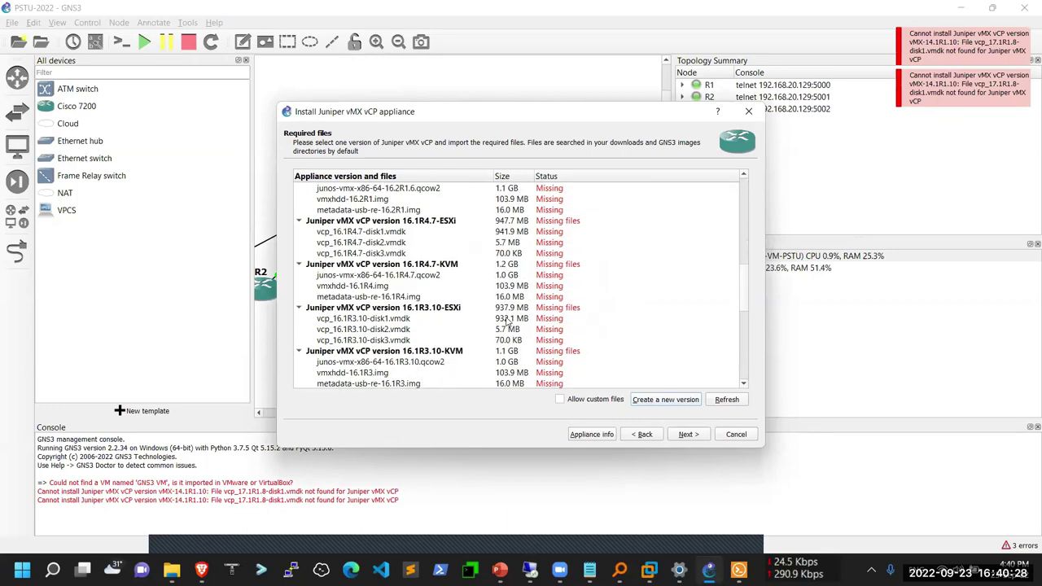
scroll(431, 342, "down", 9)
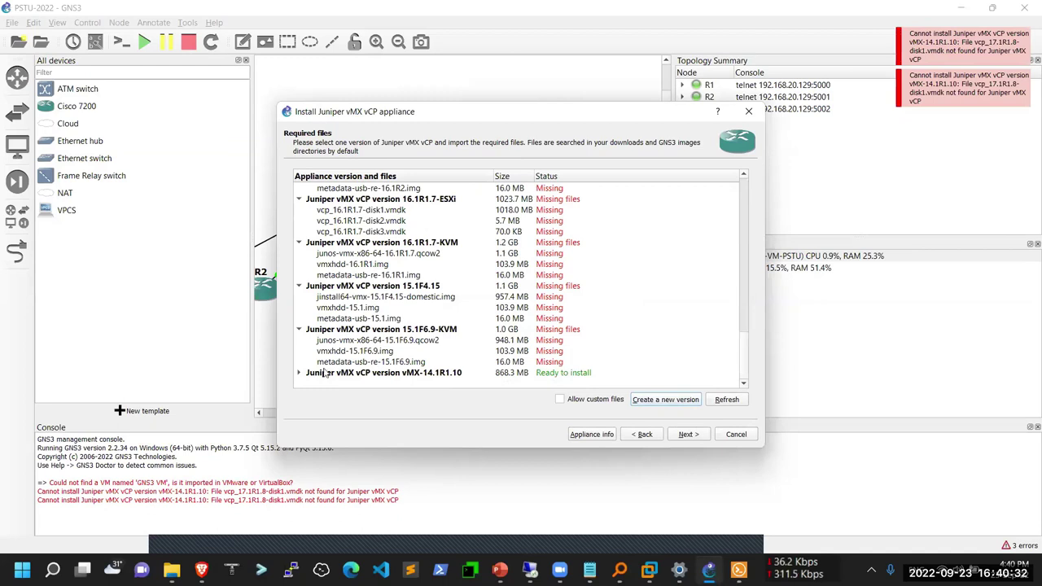
left_click(298, 373)
scroll(434, 348, "down", 1)
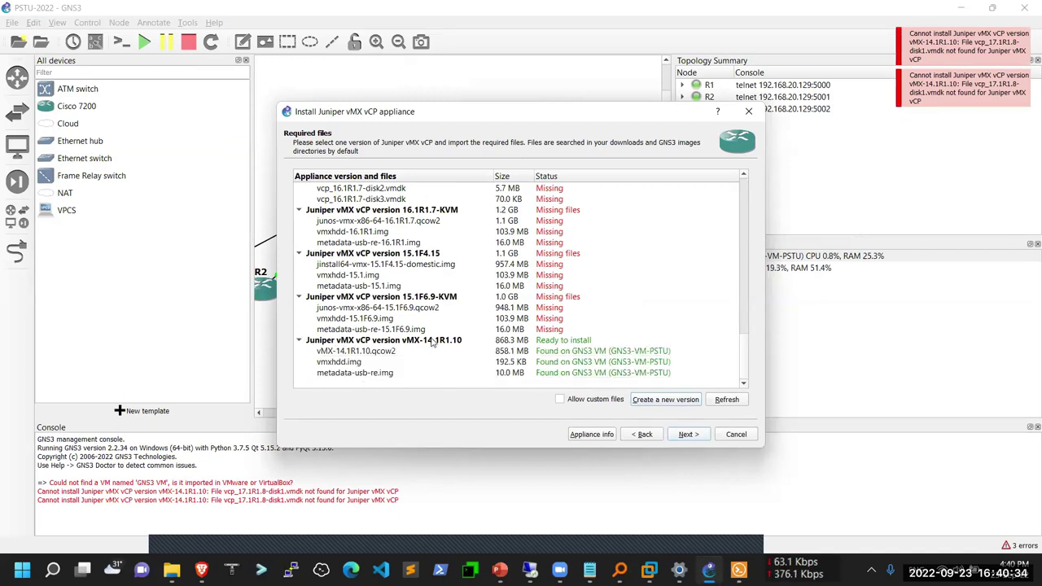
left_click(362, 354)
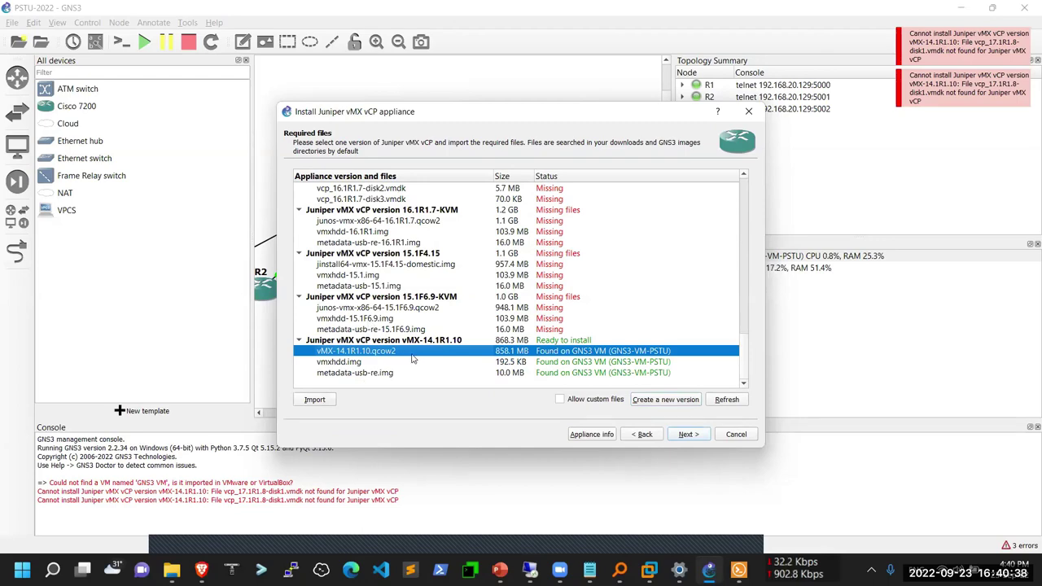
left_click(306, 400)
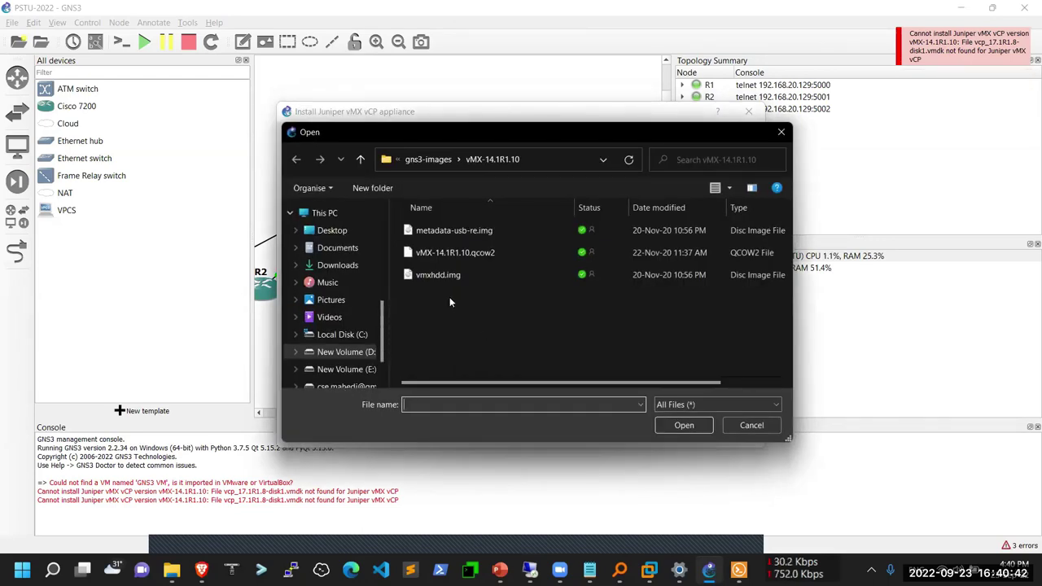
left_click(466, 252)
left_click(681, 425)
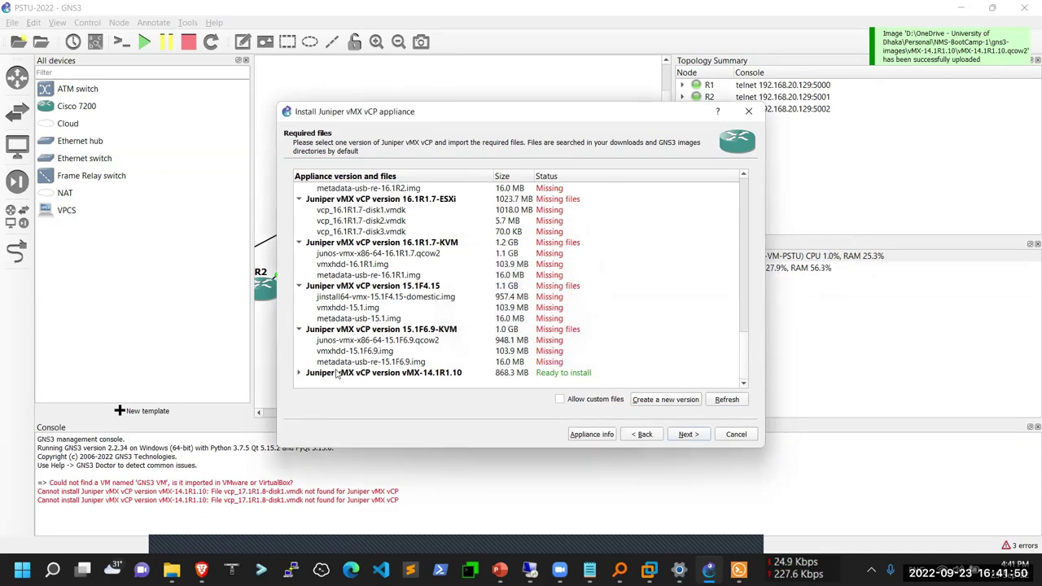
Step: Import the vmxhdd.img file for Juniper vMX vCP version vMX-14.1R1.10
left_click(299, 373)
scroll(300, 376, "down", 1)
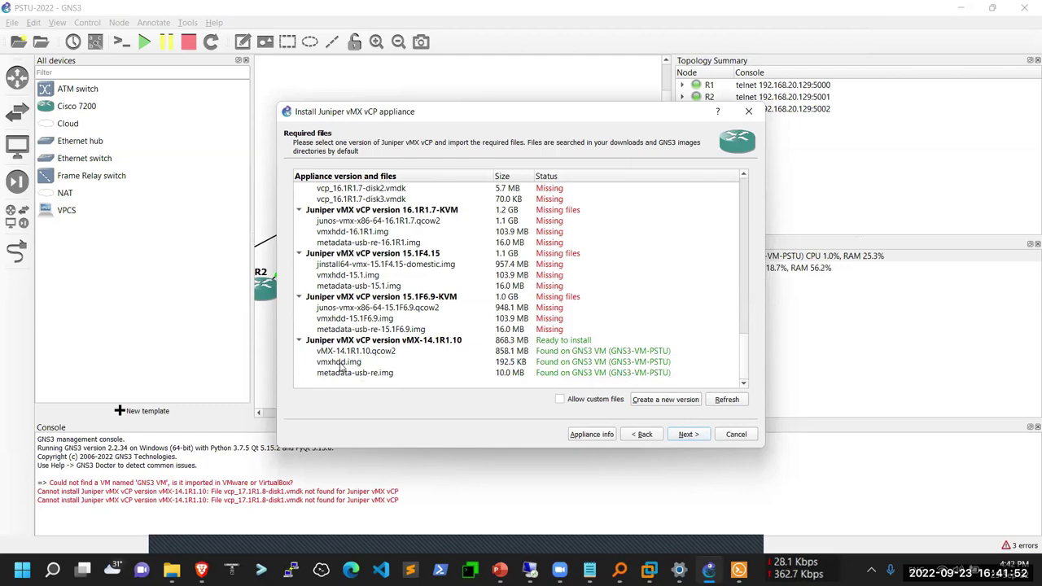
left_click(337, 362)
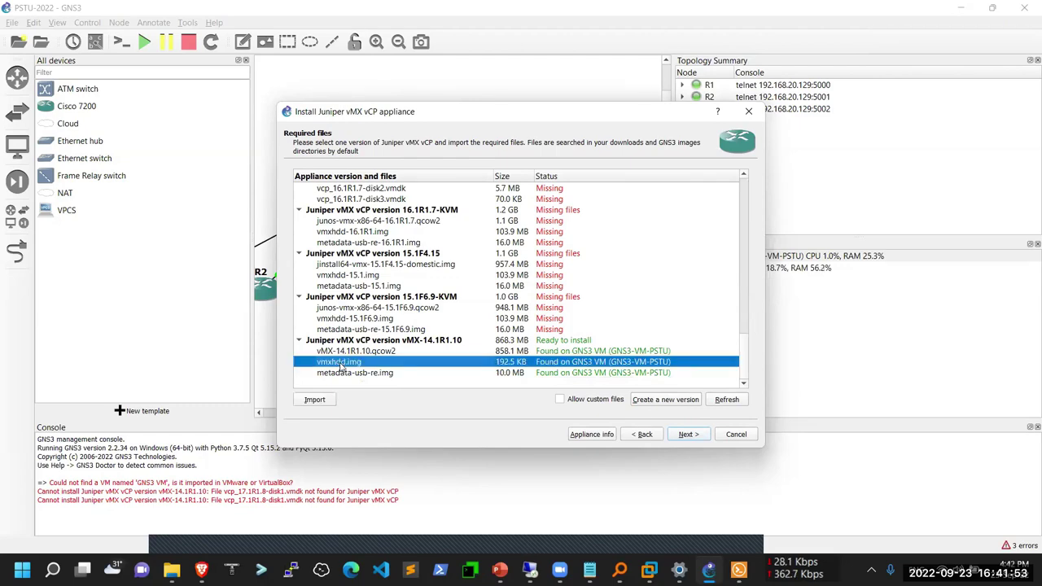
left_click(315, 399)
left_click(431, 207)
key("Return")
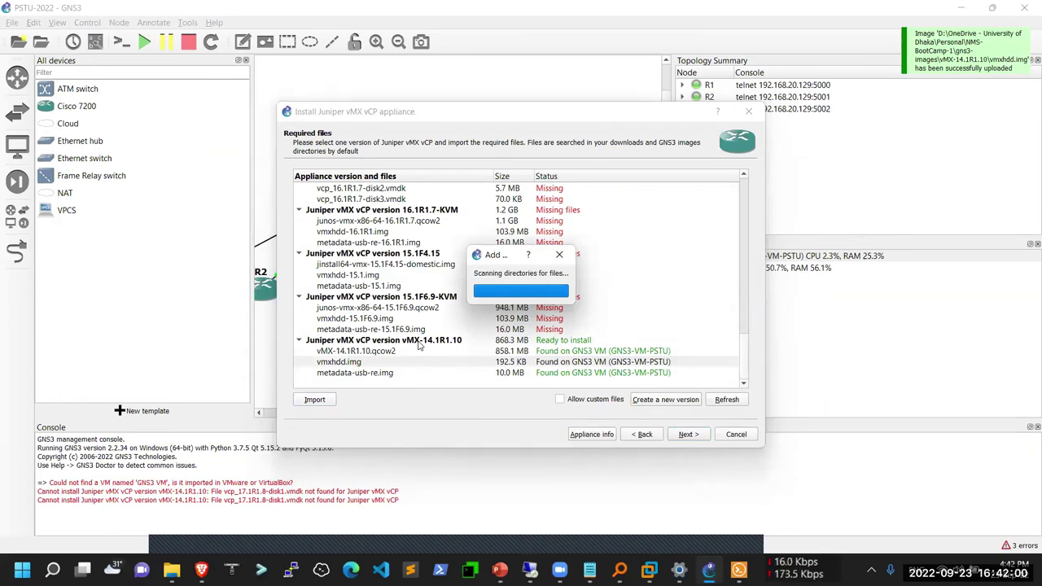
Step: Import the metadata-usb-re.img file for Juniper vMX vCP version vMX-14.1R1.10
left_click(299, 372)
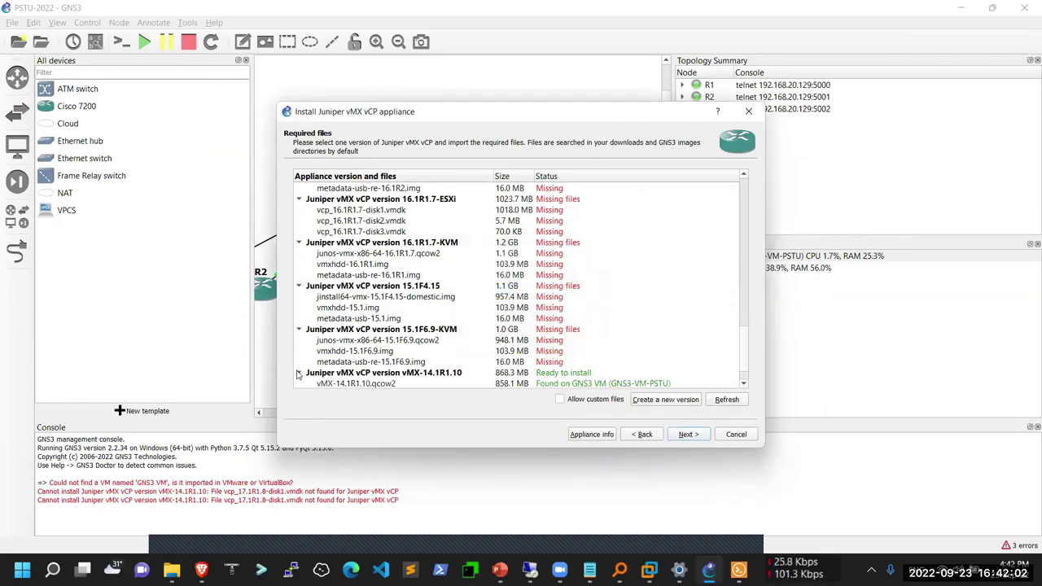
scroll(320, 364, "down", 1)
left_click(337, 375)
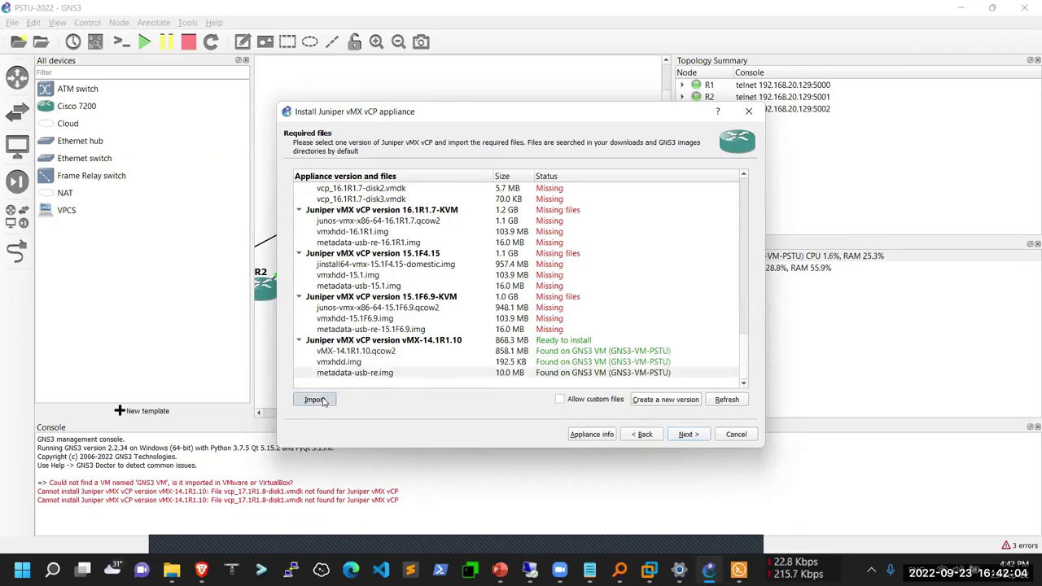
left_click(318, 399)
double_click(428, 232)
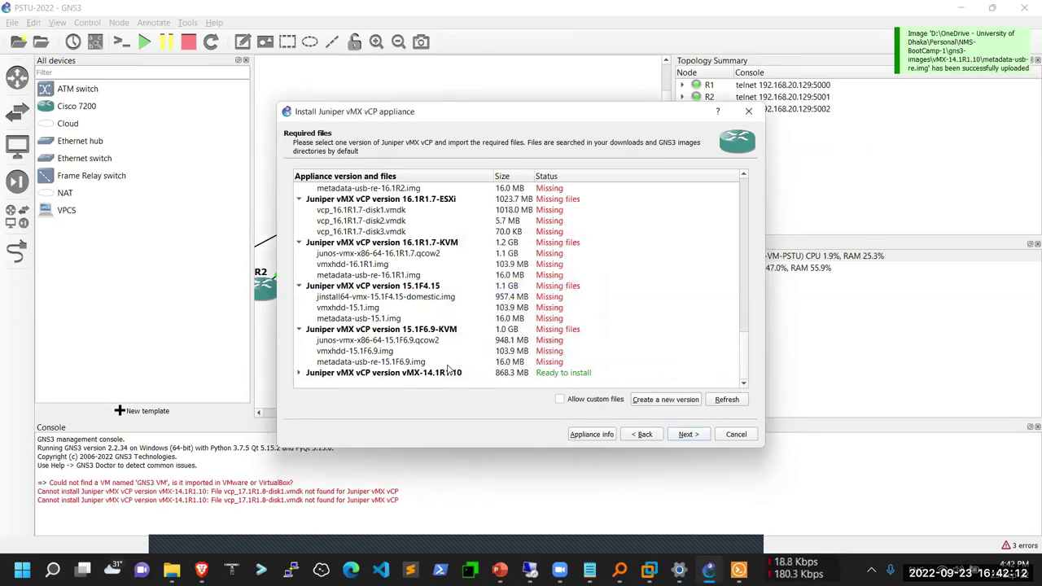
Step: Install Juniper vMX vCP version vMX-14.1R1.10 and confirm the installation
left_click(442, 373)
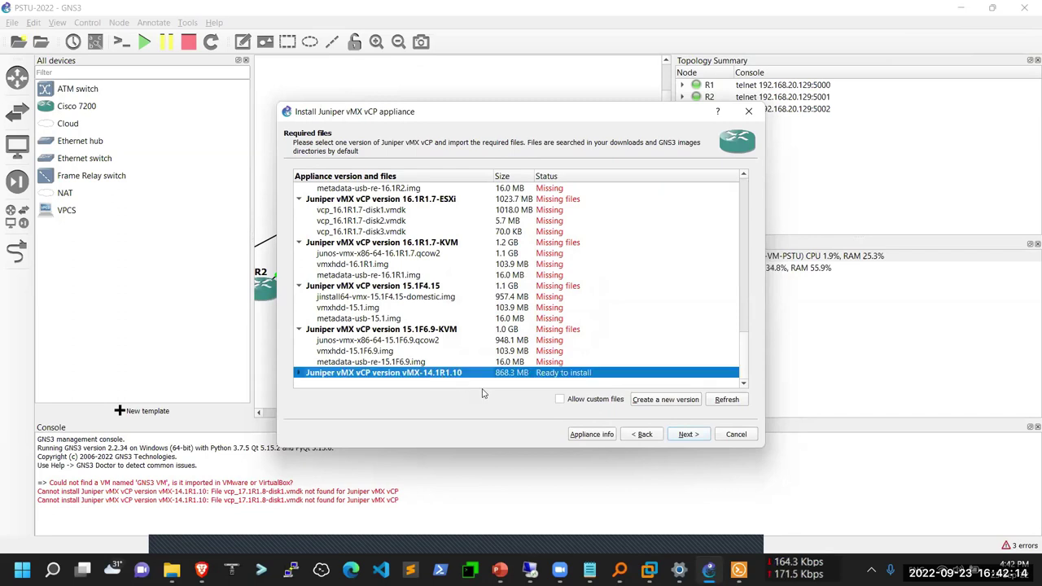
left_click(688, 434)
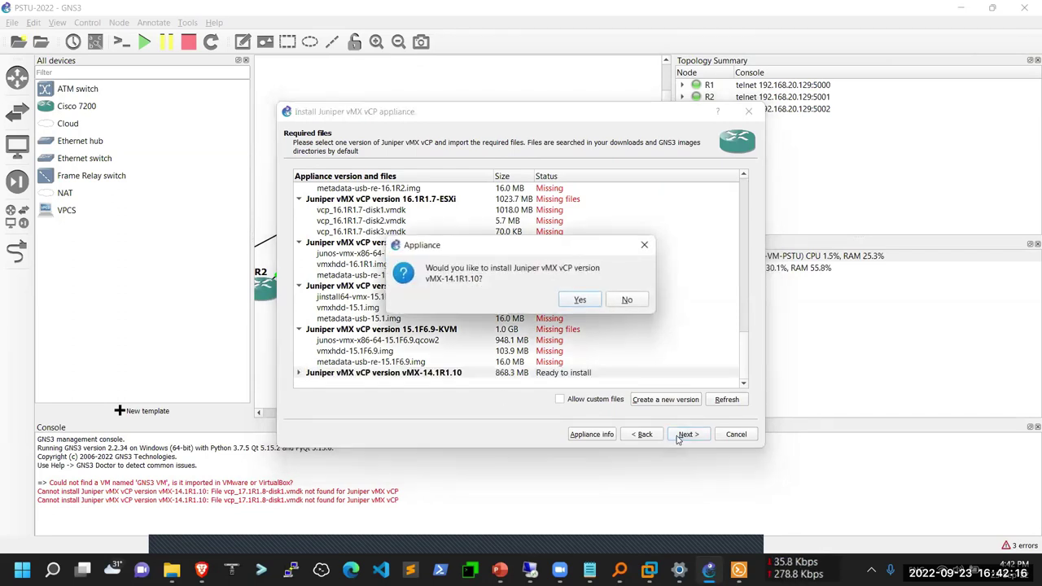
left_click(578, 302)
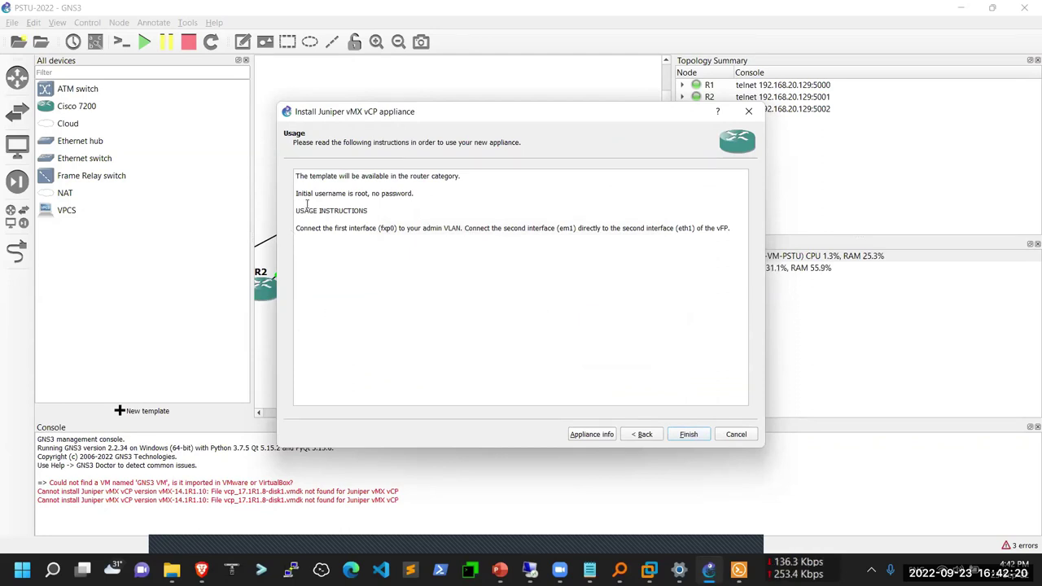
Step: Read the appliance's usage notes, focusing on the initial login information
left_click_drag(296, 176, 396, 236)
left_click(350, 274)
key("Up")
key("Up")
key("Up")
key("Up")
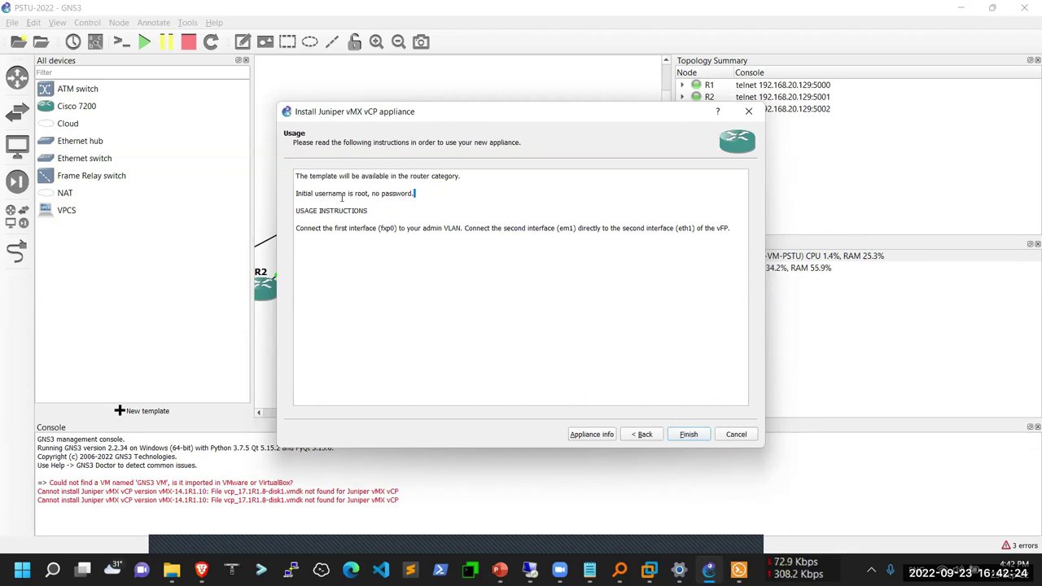
left_click_drag(373, 195, 420, 197)
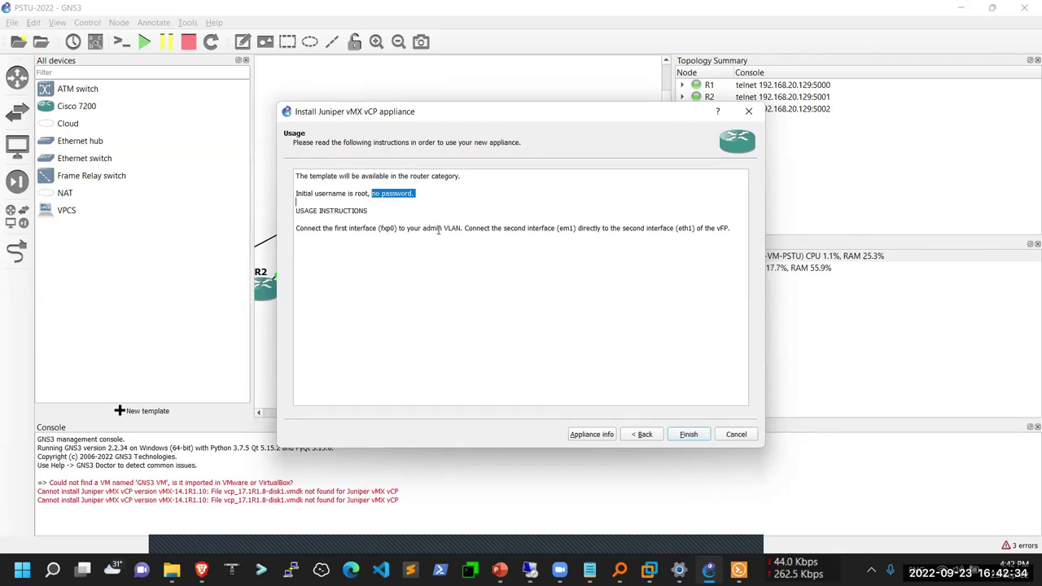
left_click(396, 212)
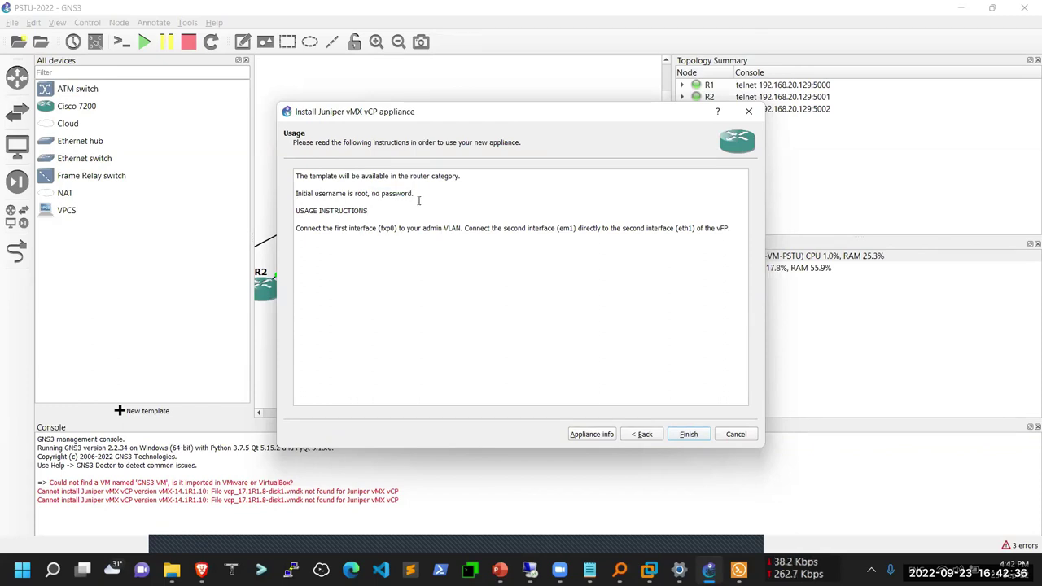
left_click_drag(416, 194, 357, 193)
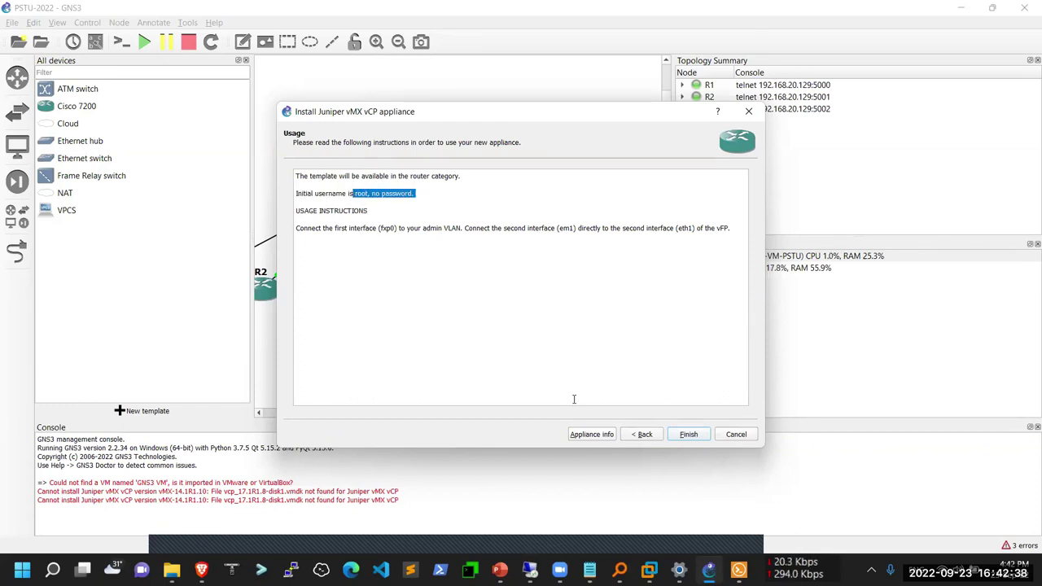
Step: Finish the Juniper vMX vCP appliance installation and dismiss the template confirmation
left_click(691, 436)
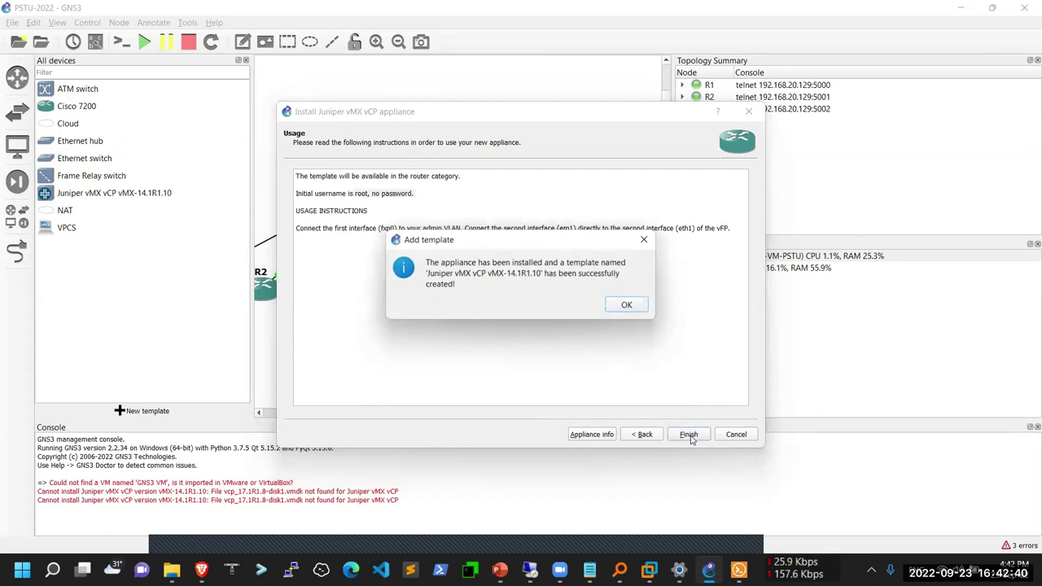
left_click(625, 305)
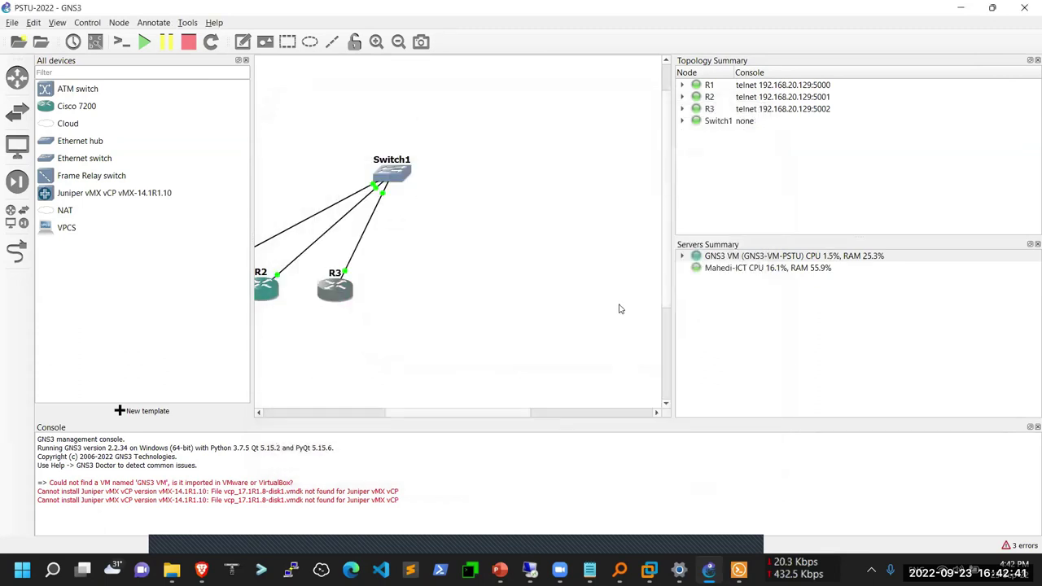
Step: Open the configuration of the Juniper vMX vCP vMX-14.1R1.10 template and change its template name to Juniper-vMX
right_click(149, 199)
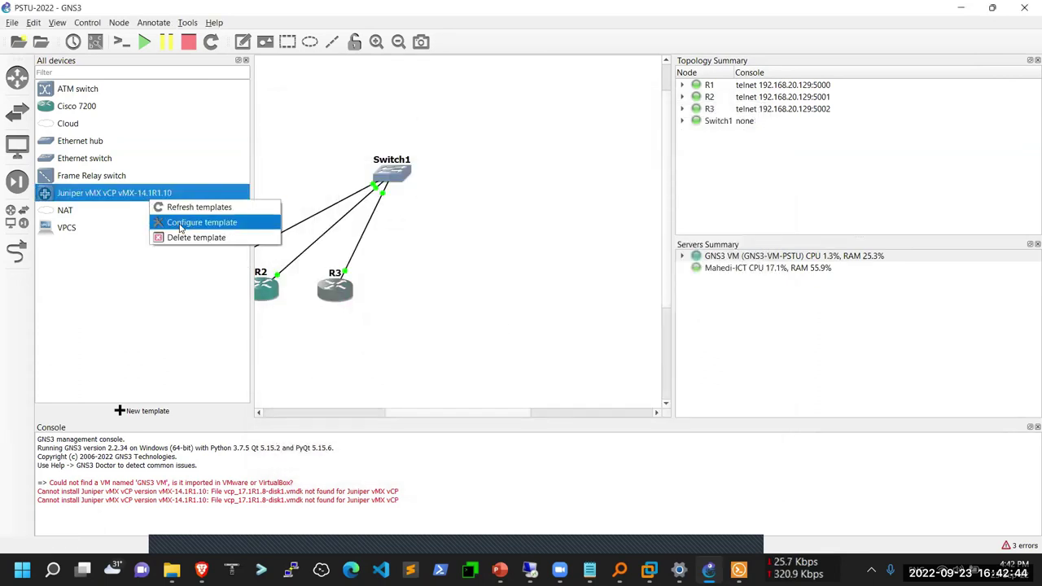
right_click(109, 192)
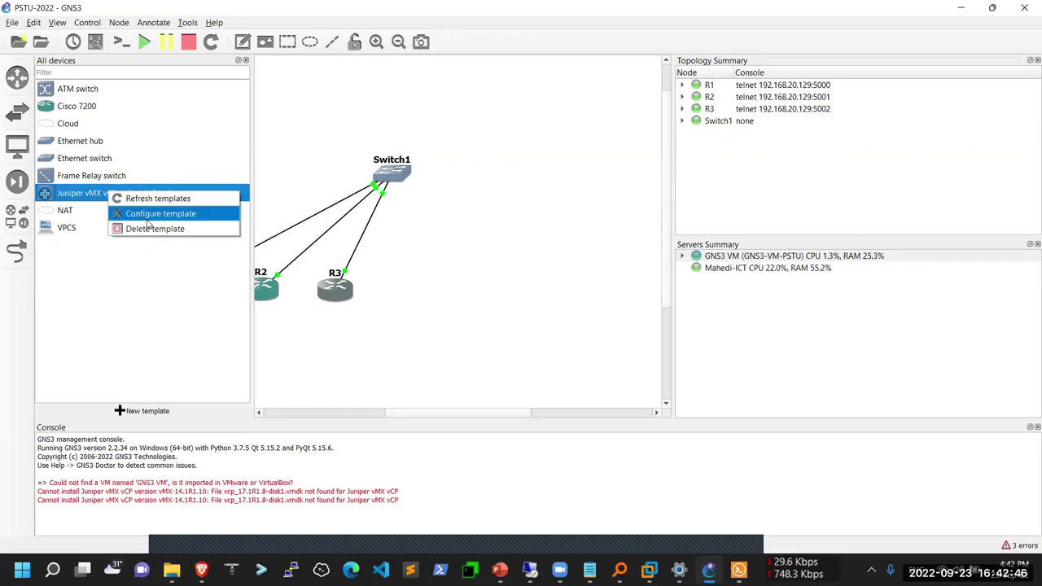
left_click(148, 218)
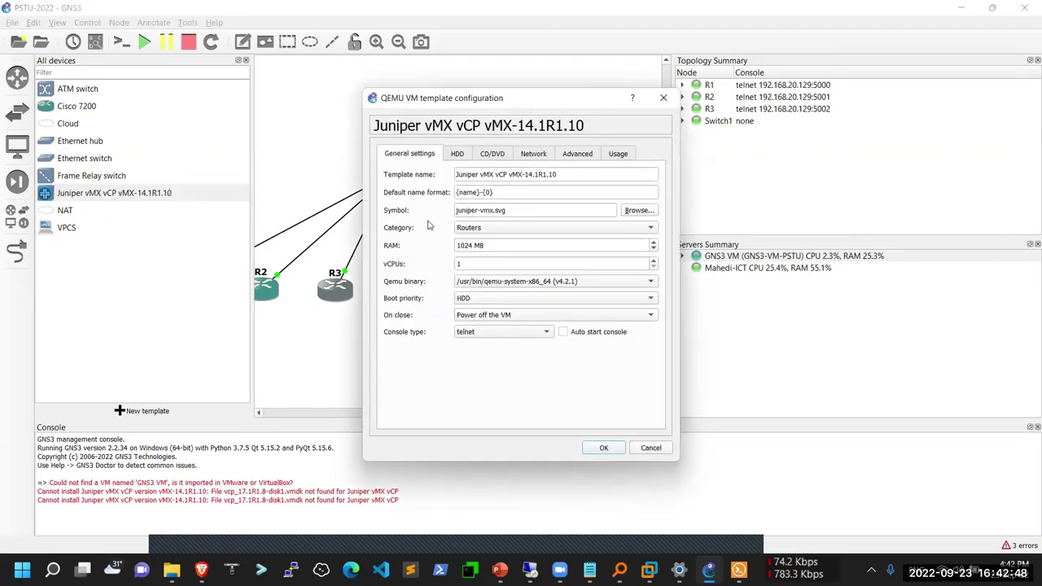
left_click(495, 174)
left_click_drag(500, 176, 579, 187)
key("BackSpace")
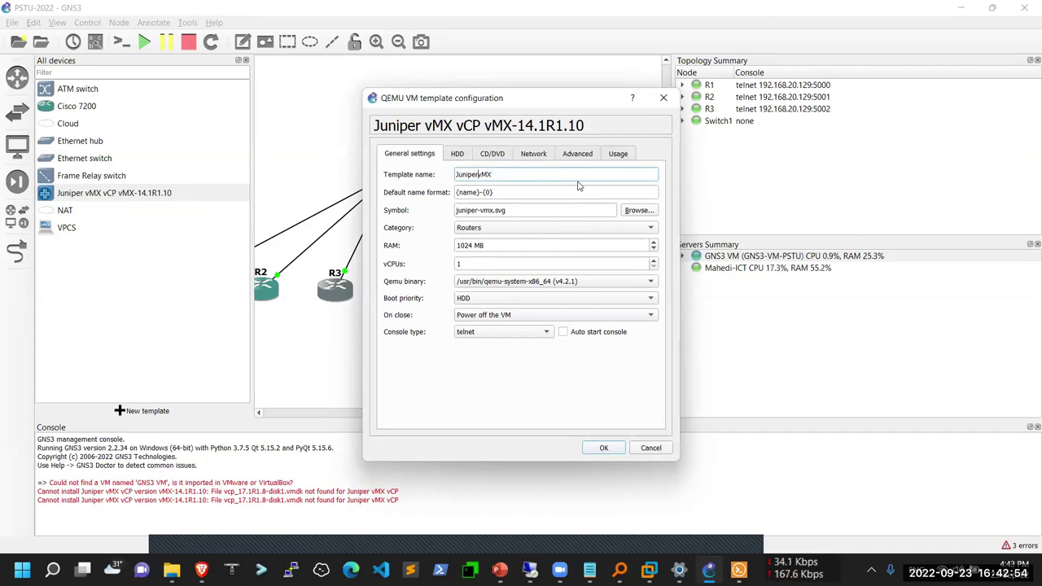
type("-")
Step: Set the template's number of network adapters to 8 and save the Juniper-vMX template configuration
left_click(526, 162)
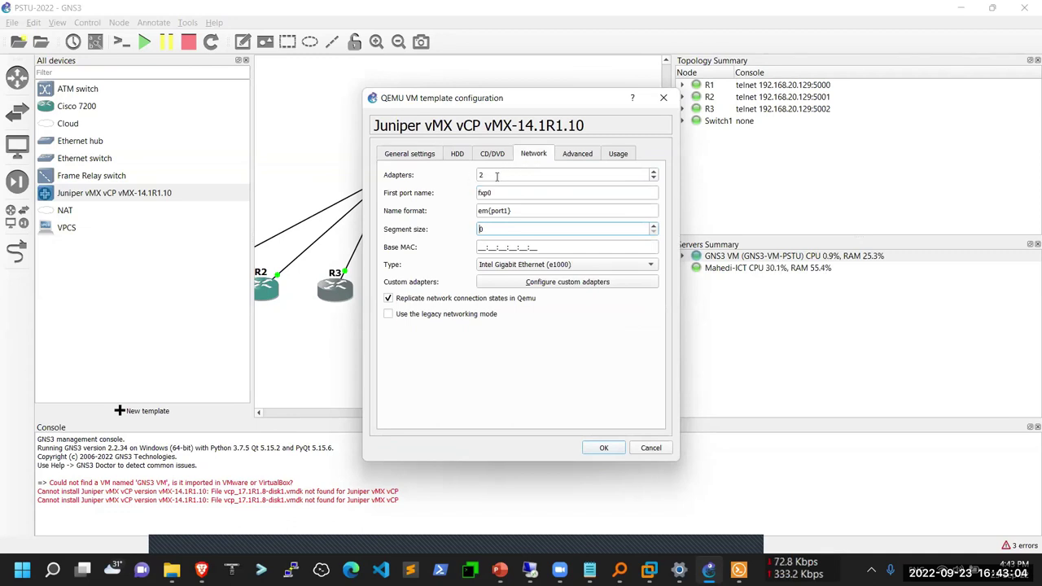
left_click_drag(489, 176, 469, 181)
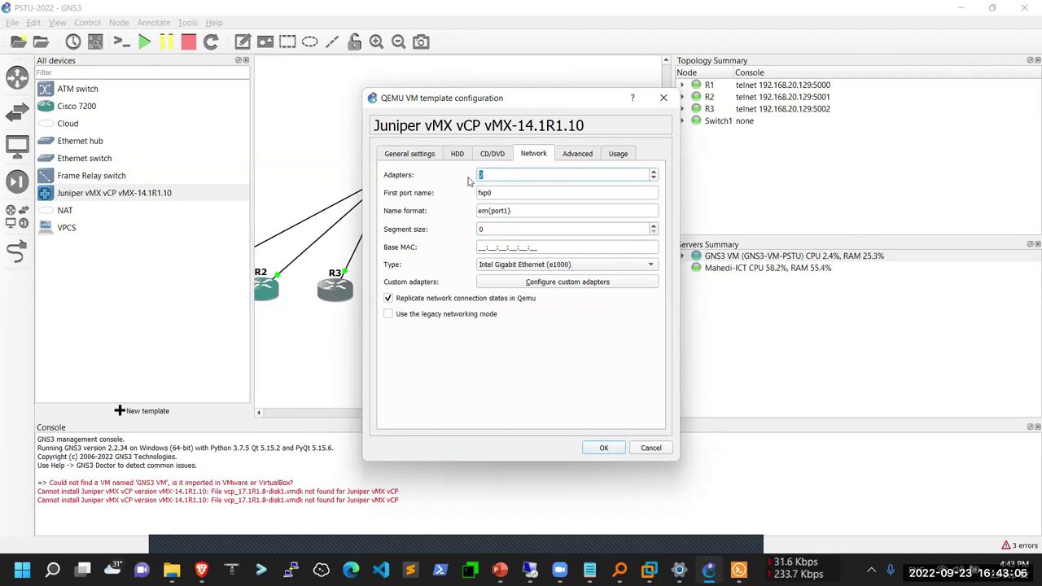
type("8")
left_click(423, 154)
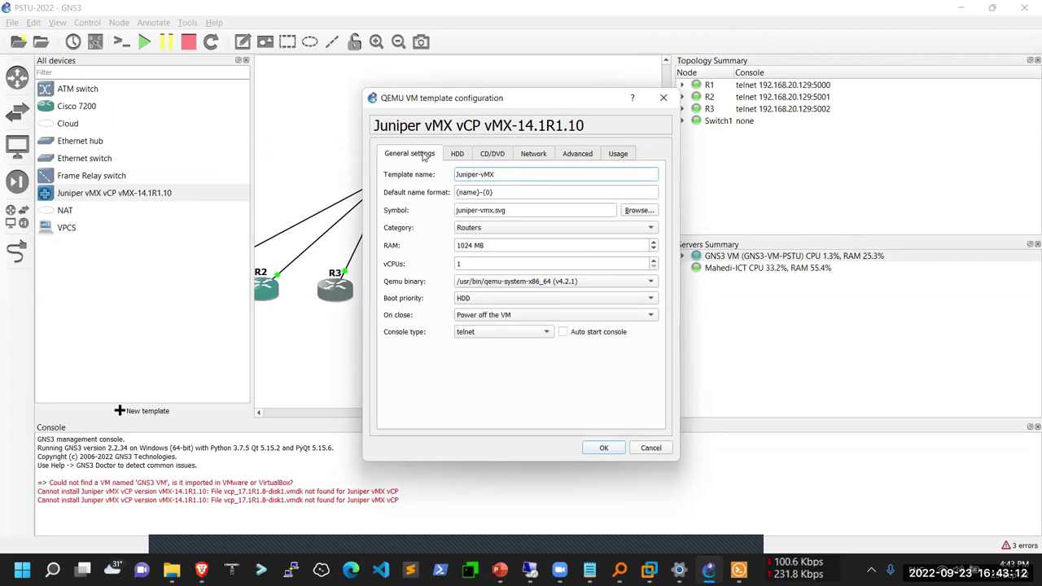
left_click(599, 448)
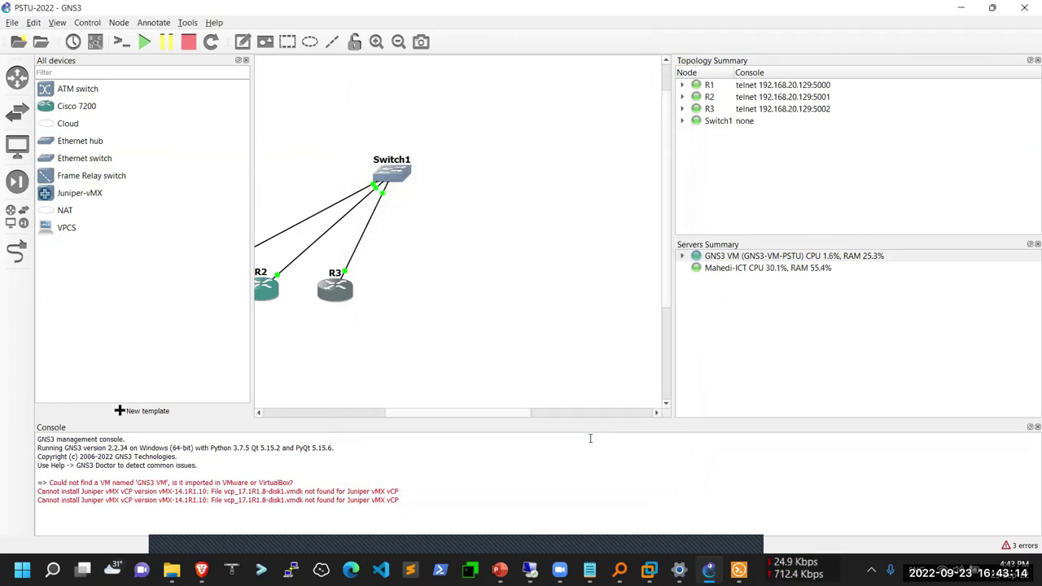
Step: Add a Juniper-vMX node beside R3 in the topology, with R3 moved slightly down and the Juniper label placed below its symbol
left_click_drag(54, 195, 416, 296)
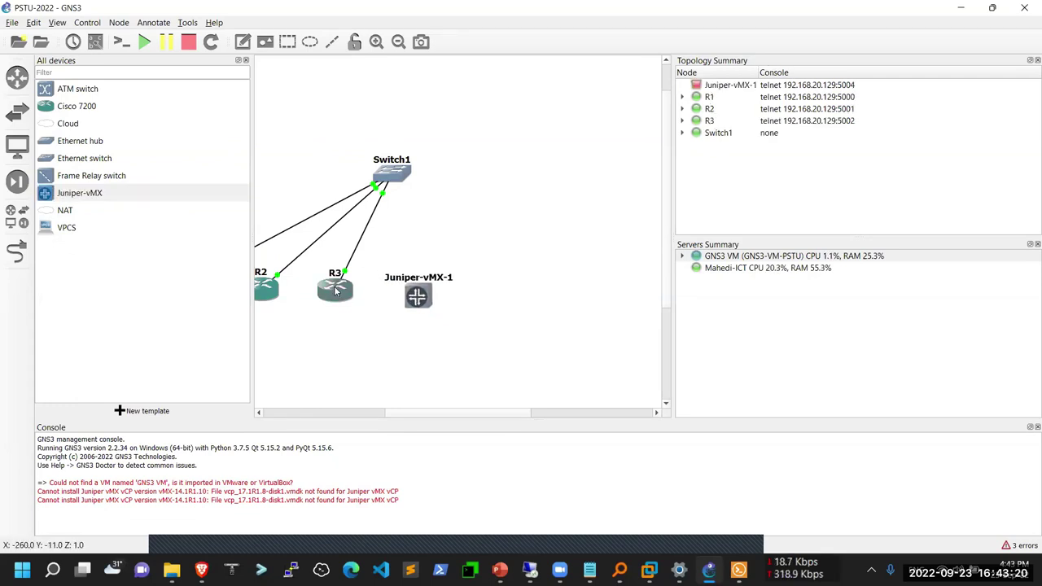
left_click_drag(337, 291, 329, 306)
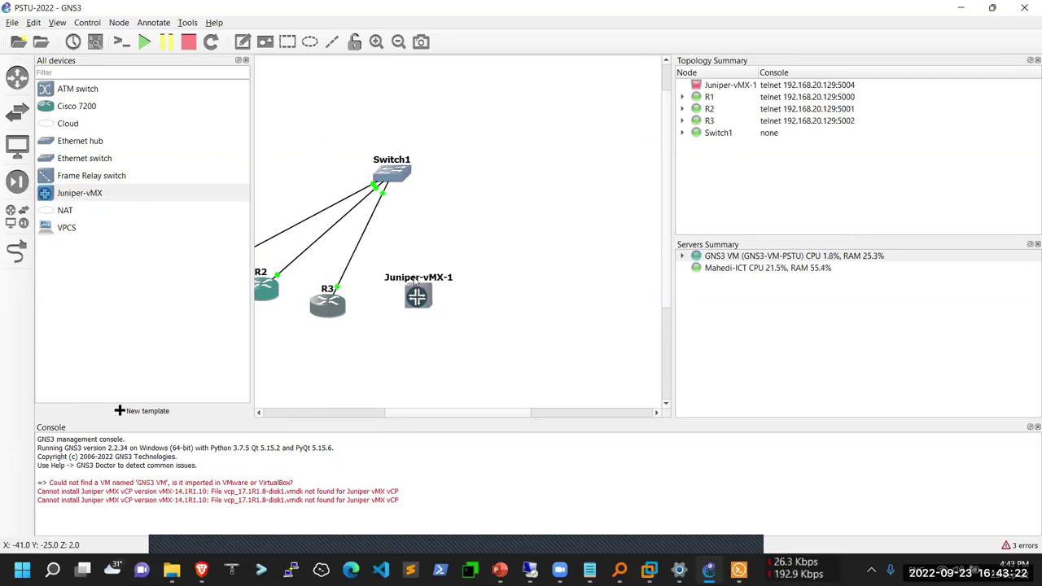
left_click_drag(415, 279, 413, 329)
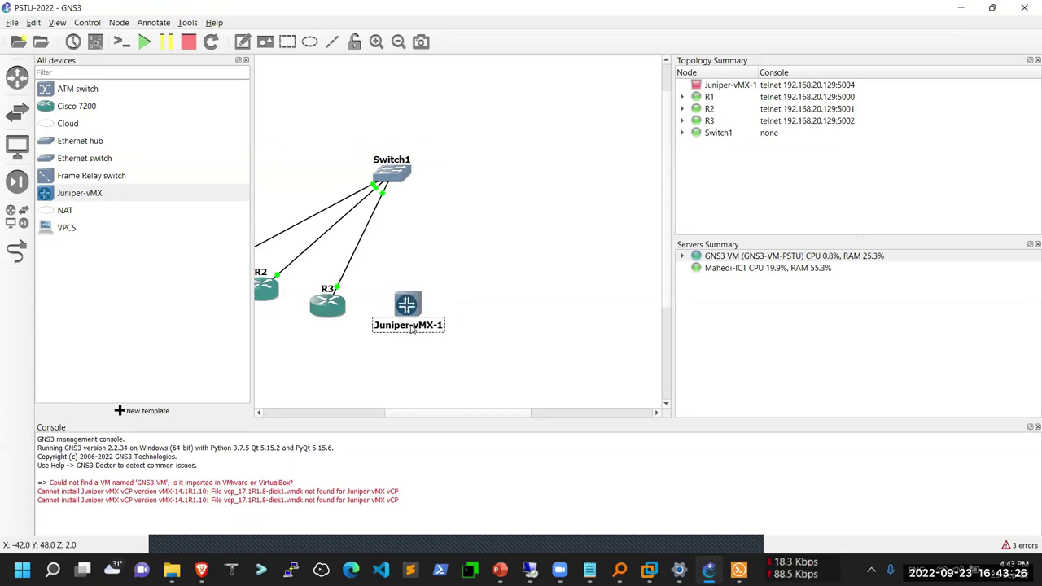
left_click(481, 312)
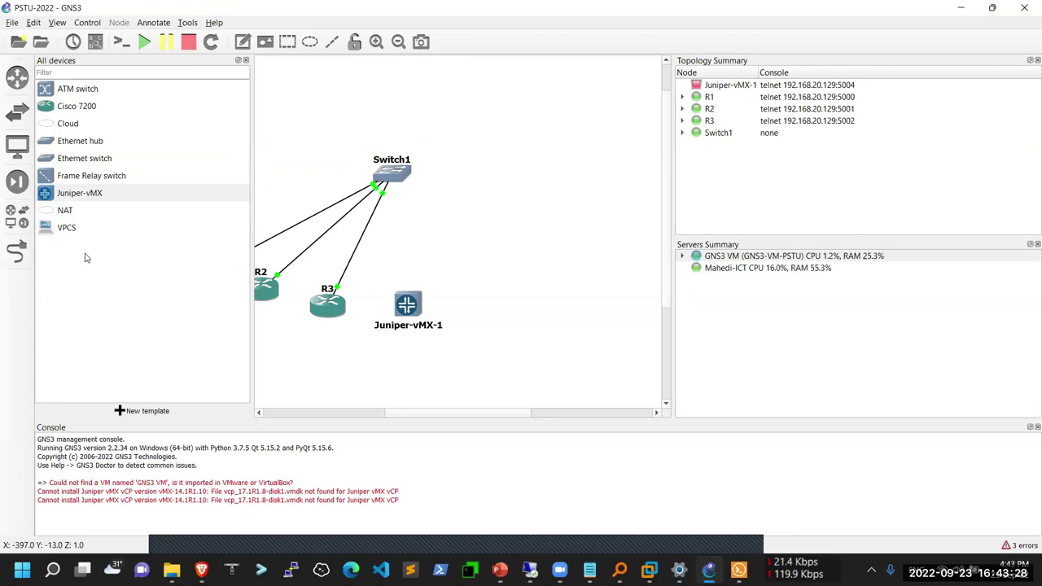
Step: Link Switch1 to interface em2 of Juniper-vMX-1, and leave link mode
left_click(16, 252)
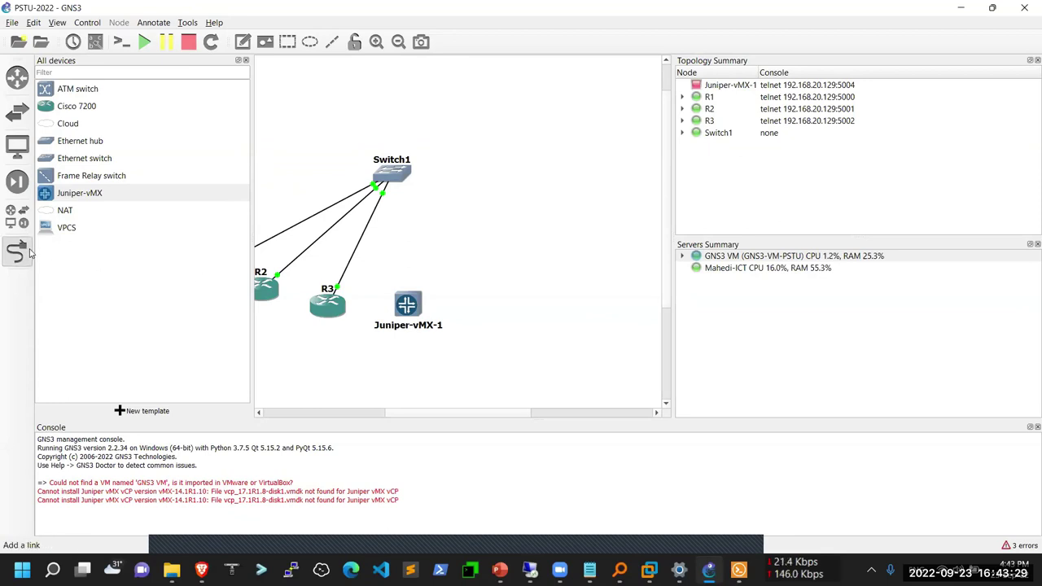
left_click(389, 182)
left_click(414, 245)
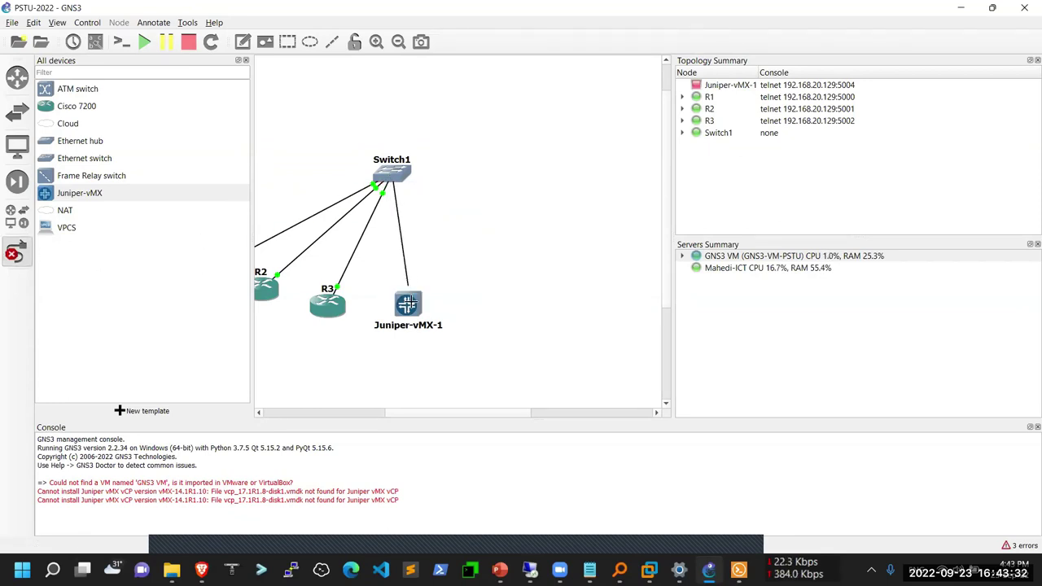
left_click(408, 303)
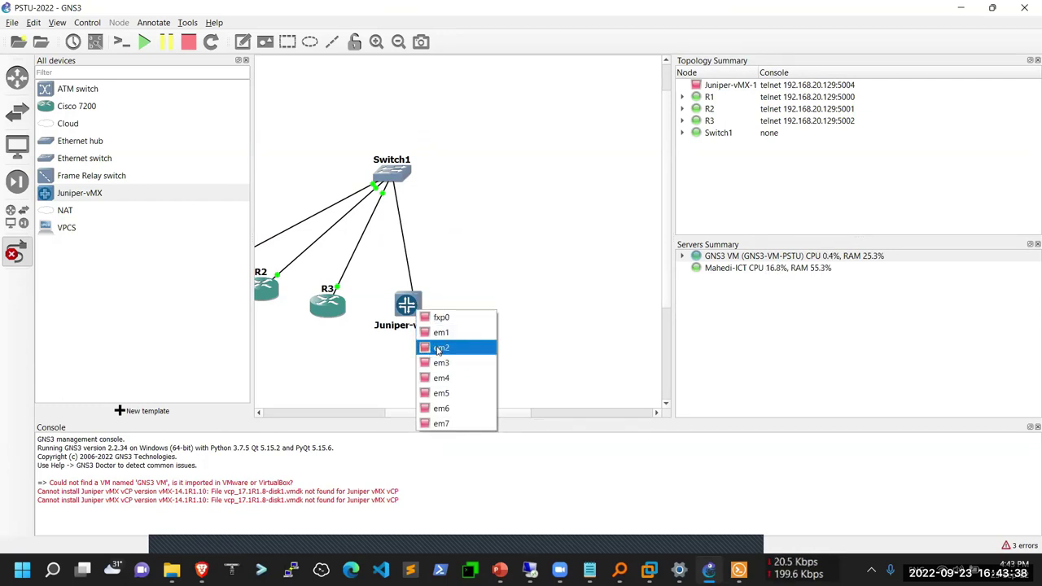
left_click(439, 350)
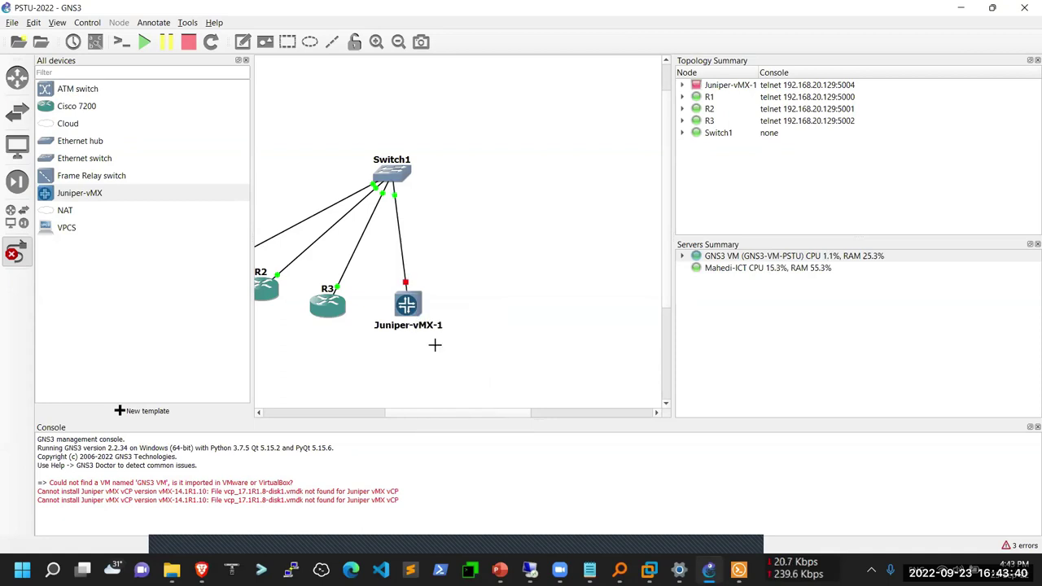
right_click(476, 251)
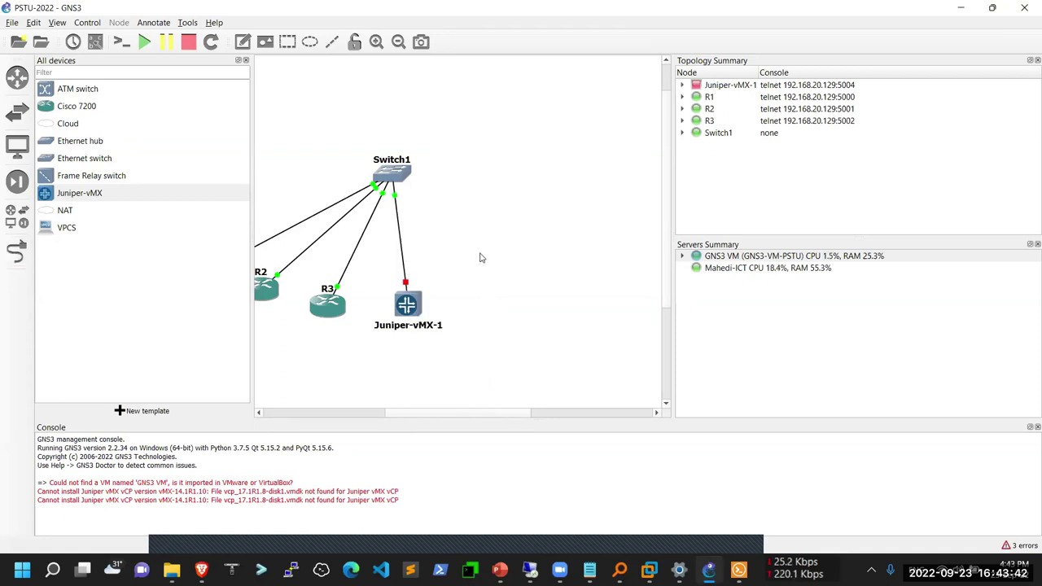
Step: Start Juniper-vMX-1, hide the device list and check the router's boot in its console before minimizing the console
right_click(416, 315)
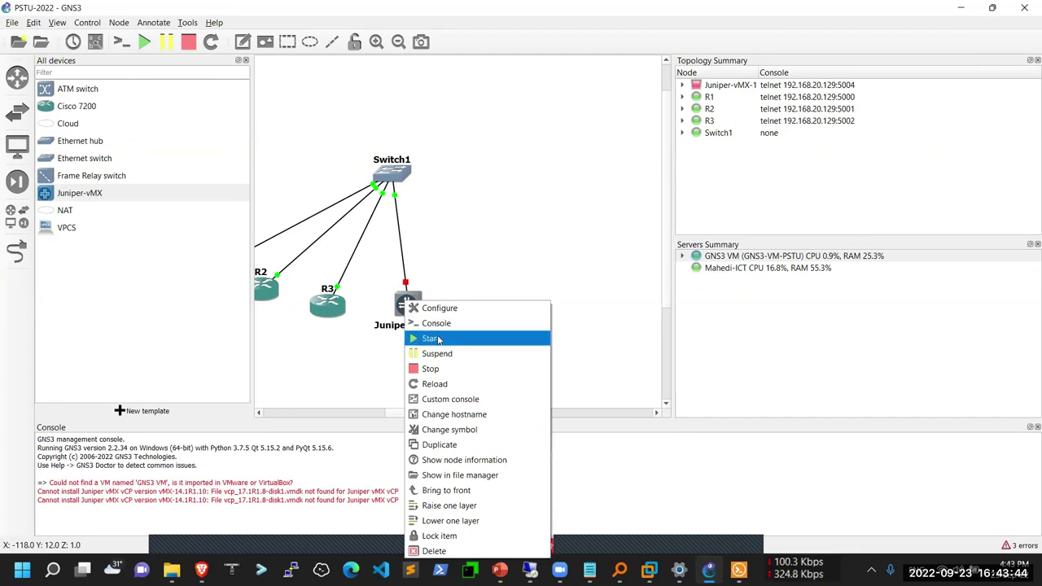
left_click(440, 342)
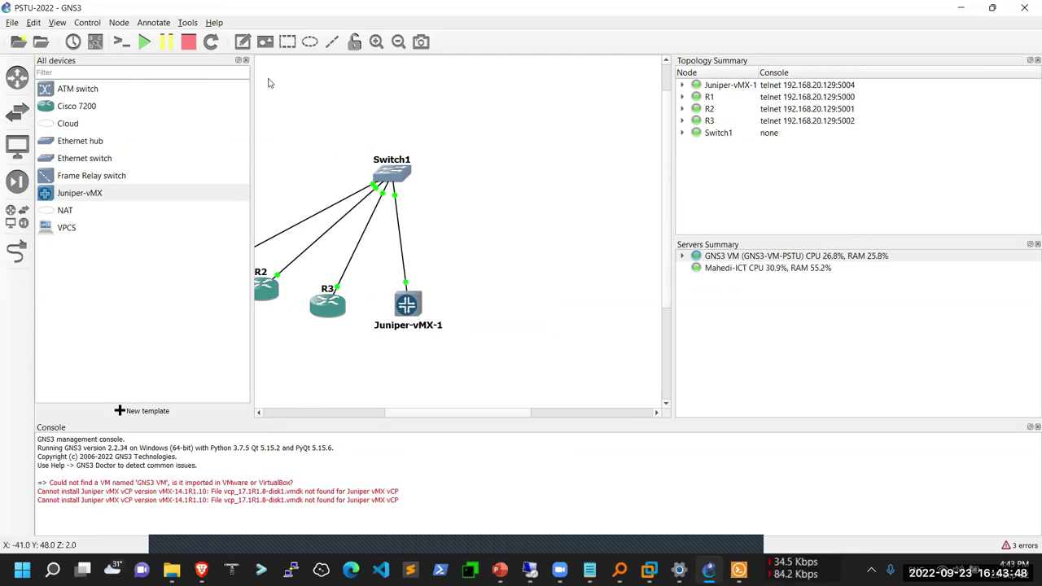
left_click(246, 60)
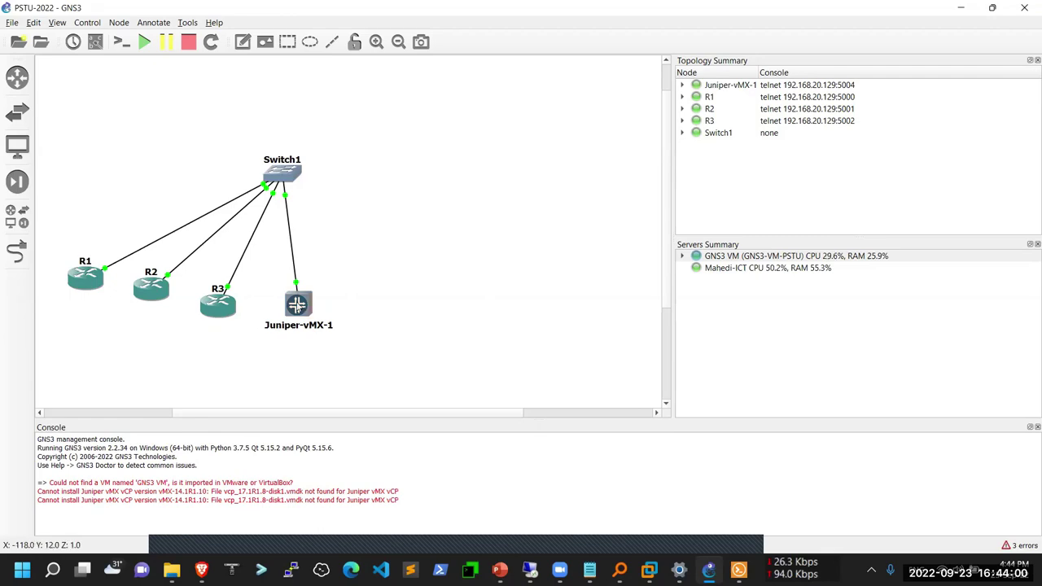
right_click(297, 304)
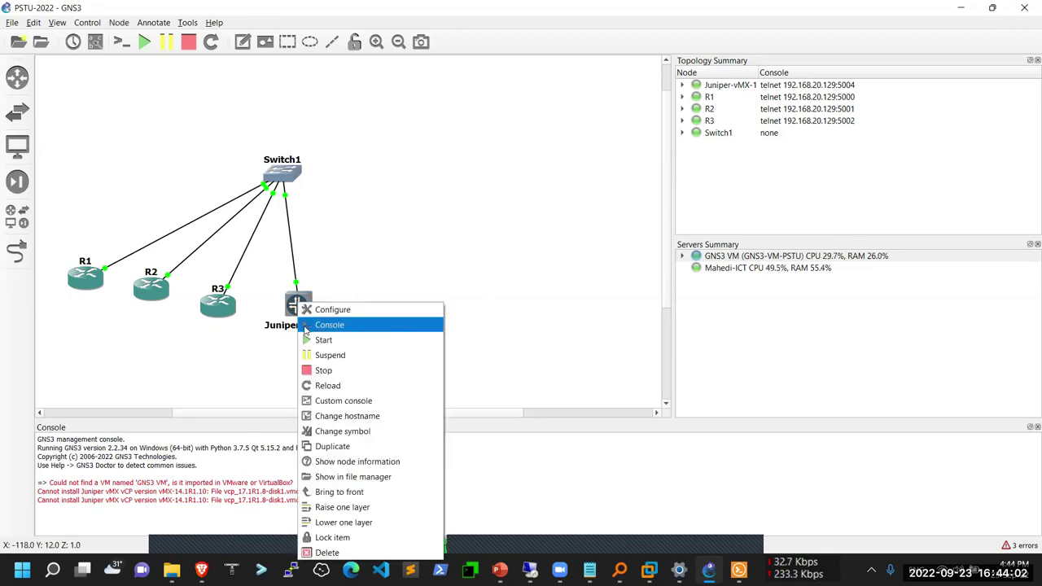
left_click(307, 329)
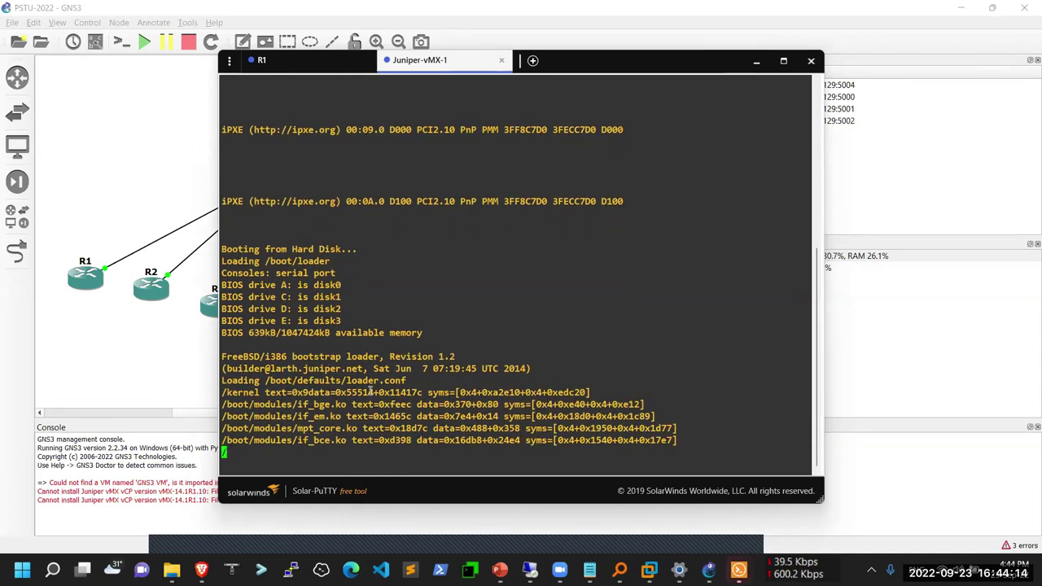
left_click(756, 61)
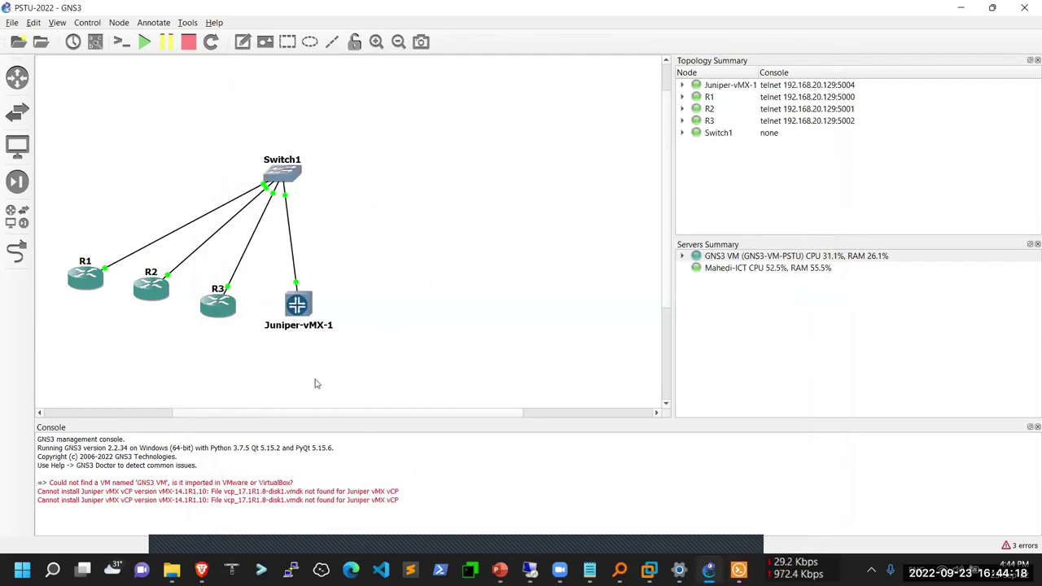
left_click_drag(336, 408, 245, 399)
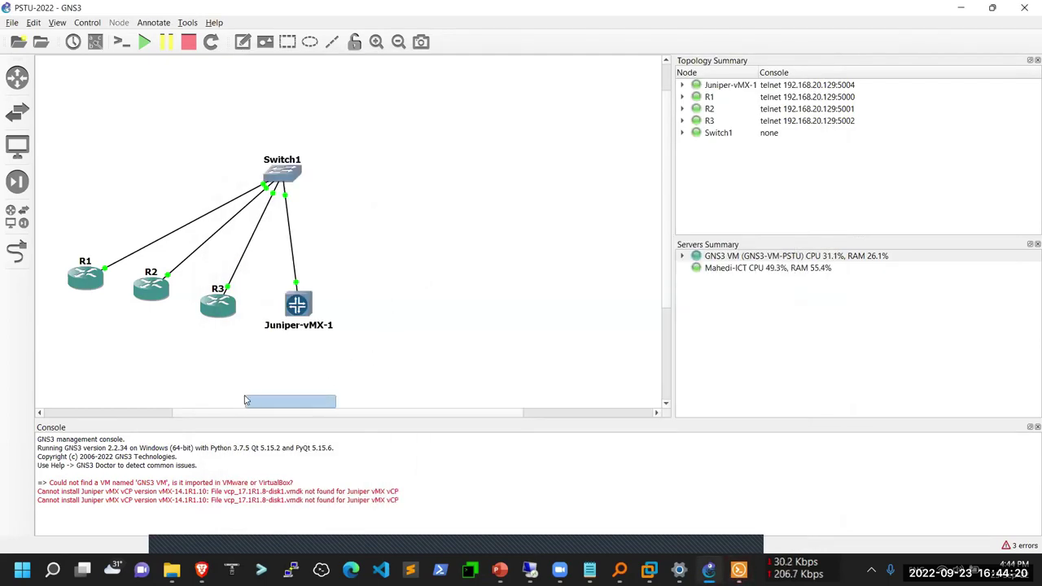
left_click(115, 412)
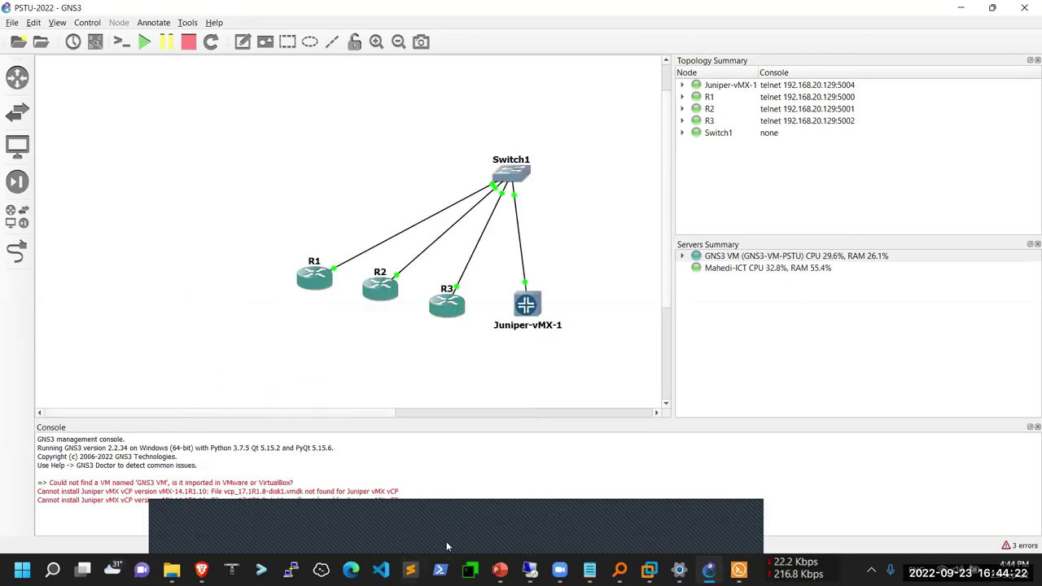
double_click(536, 310)
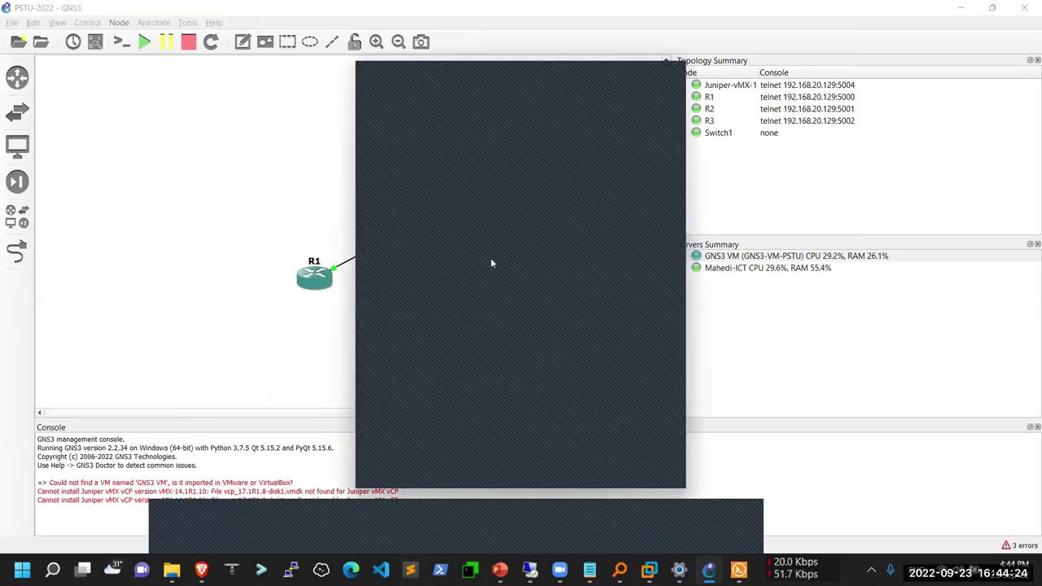
left_click(690, 63)
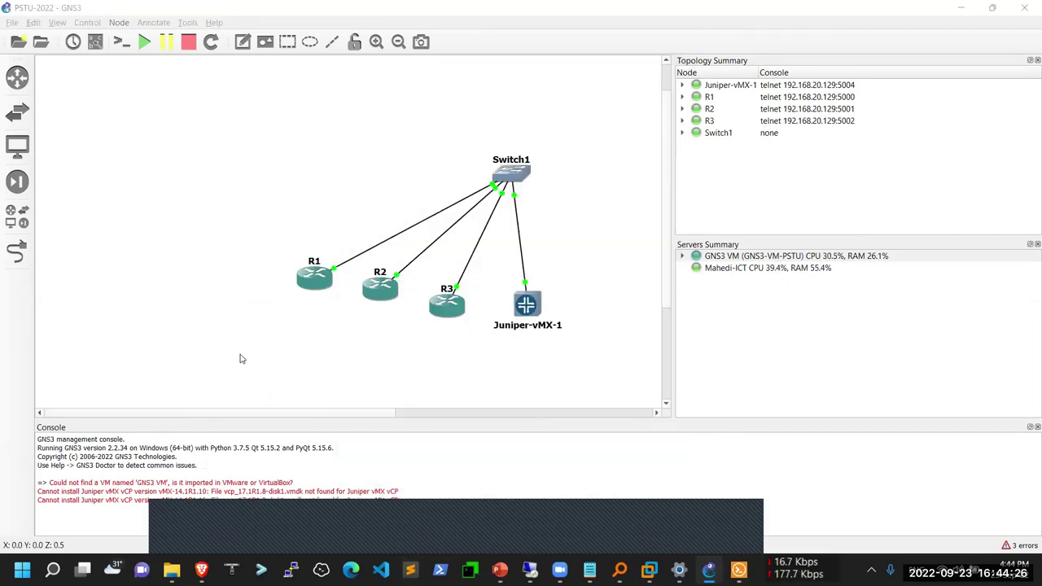
Step: Begin a new template by installing an appliance from the GNS3 server
left_click(18, 216)
left_click(145, 411)
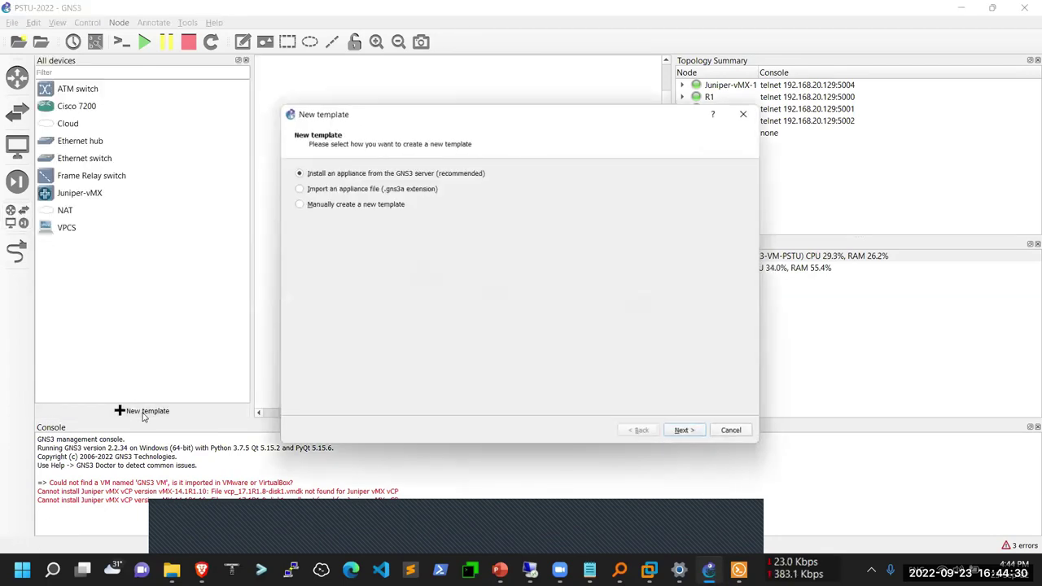
left_click(689, 434)
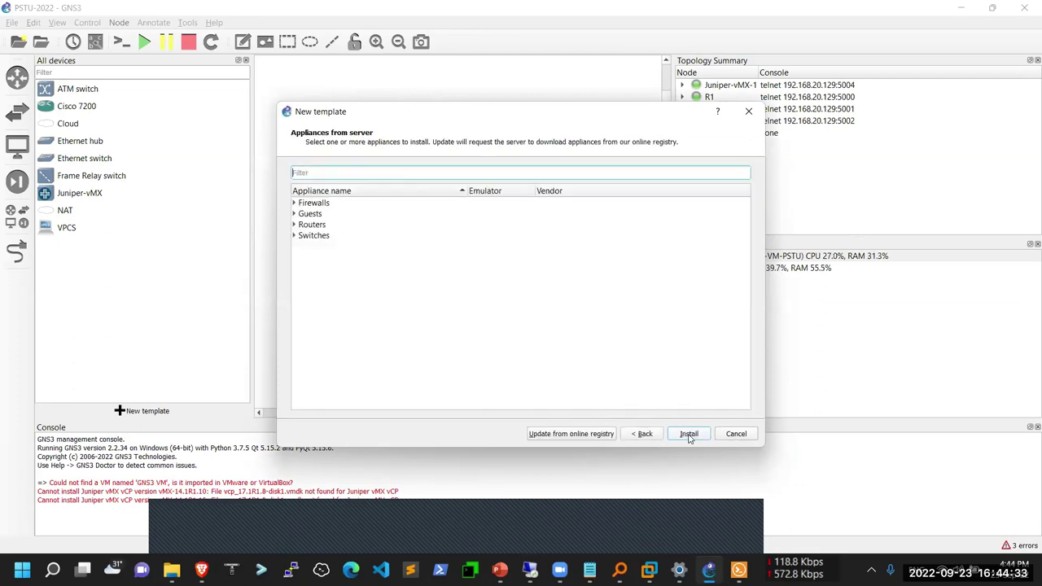
Step: Find MikroTik CHR among the router appliances by filtering for "mik" and start its installation
left_click(295, 225)
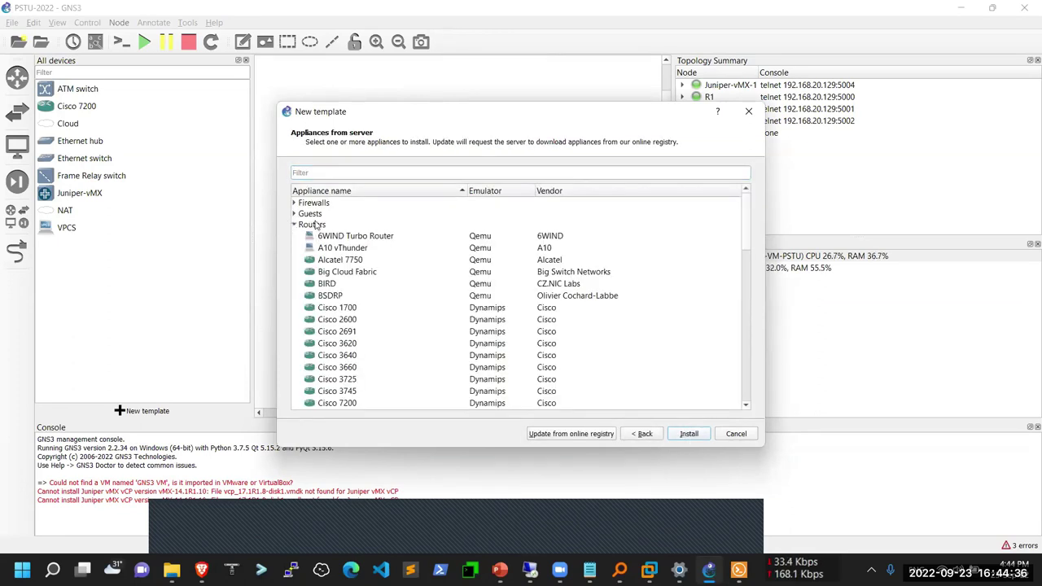
scroll(350, 277, "down", 6)
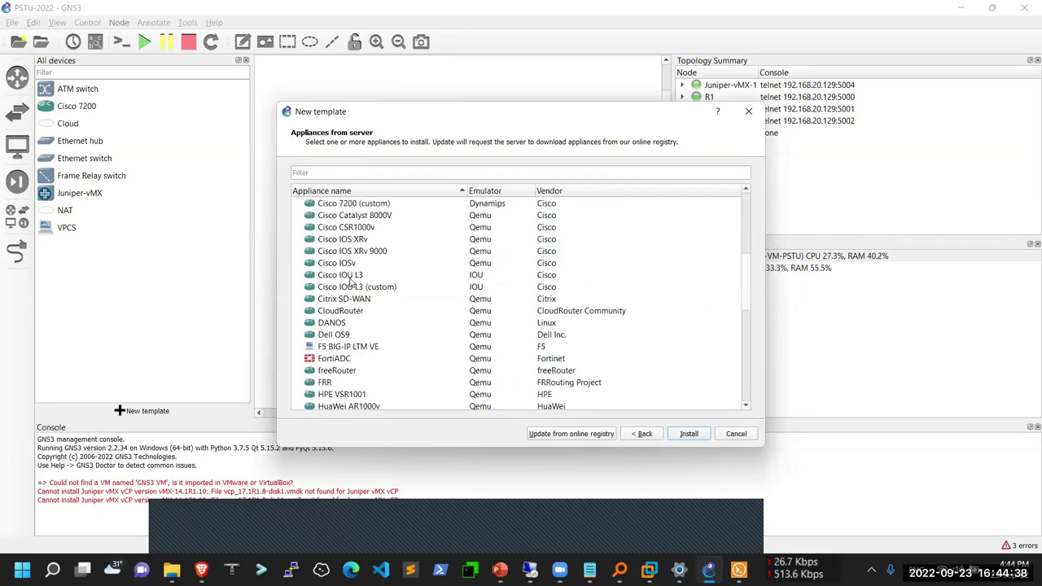
scroll(350, 279, "down", 9)
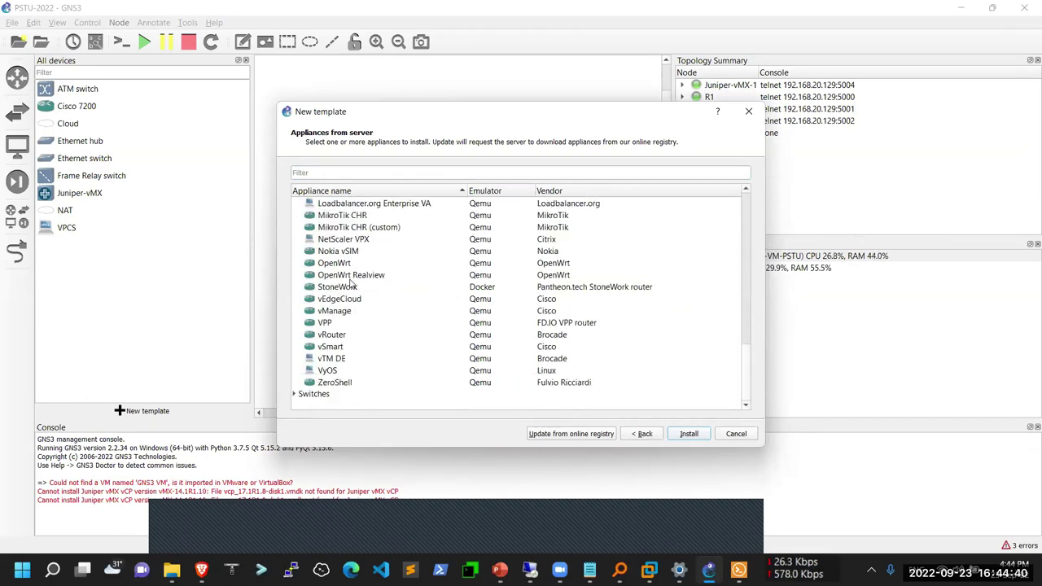
scroll(351, 281, "up", 3)
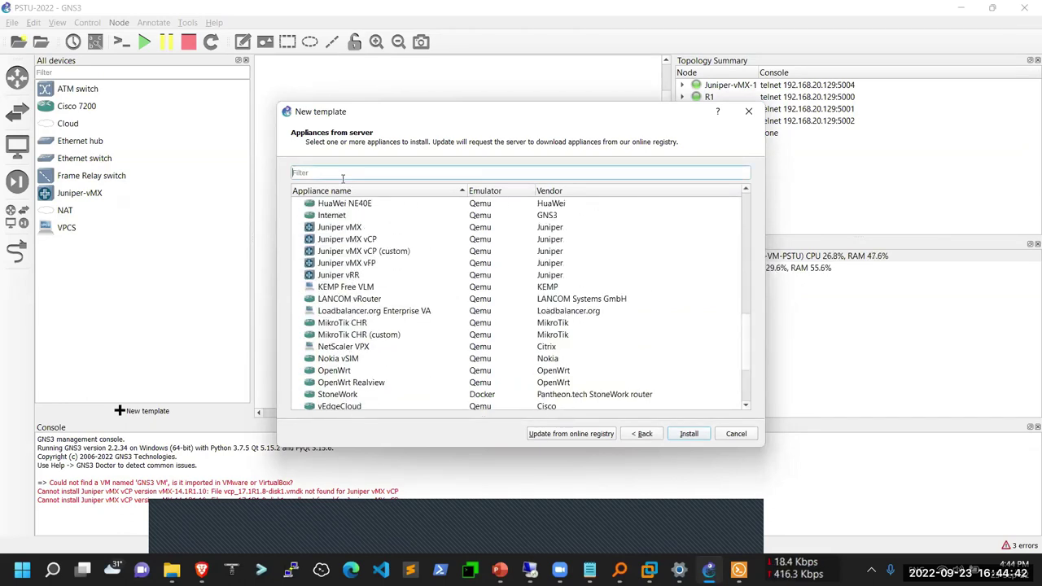
type("mik")
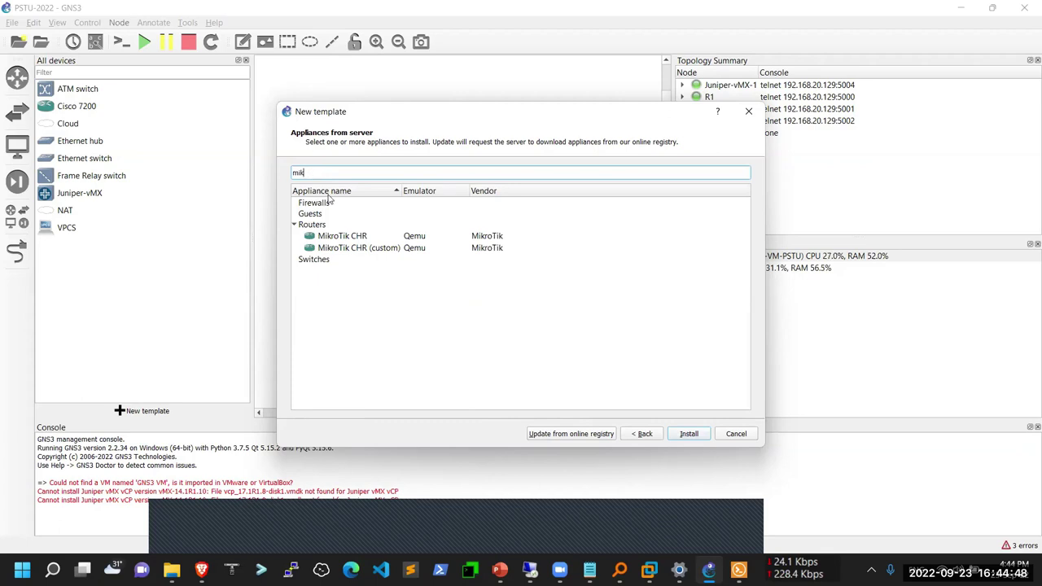
left_click(330, 239)
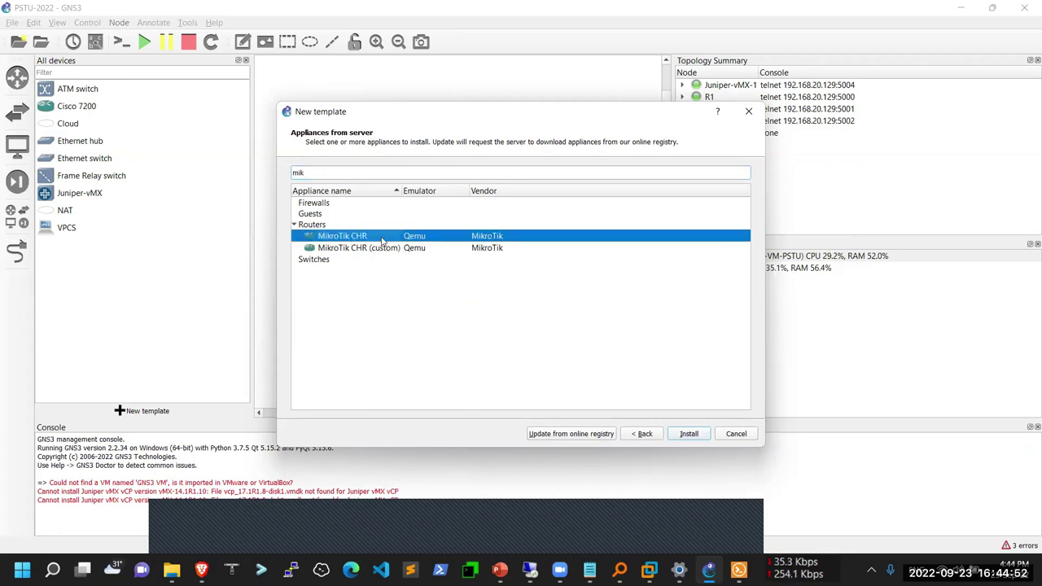
left_click(686, 435)
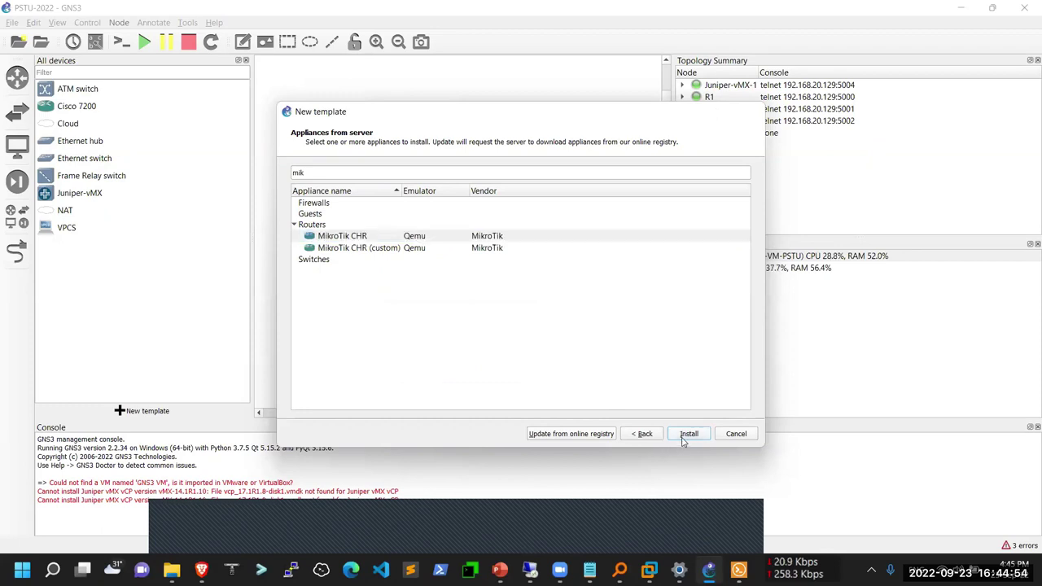
Step: Keep the Qemu binary /usr/bin/qemu-system-x86_64 (v4.2.1) for MikroTik CHR and select Cloud Hosted Router version 6.48.6
left_click(686, 435)
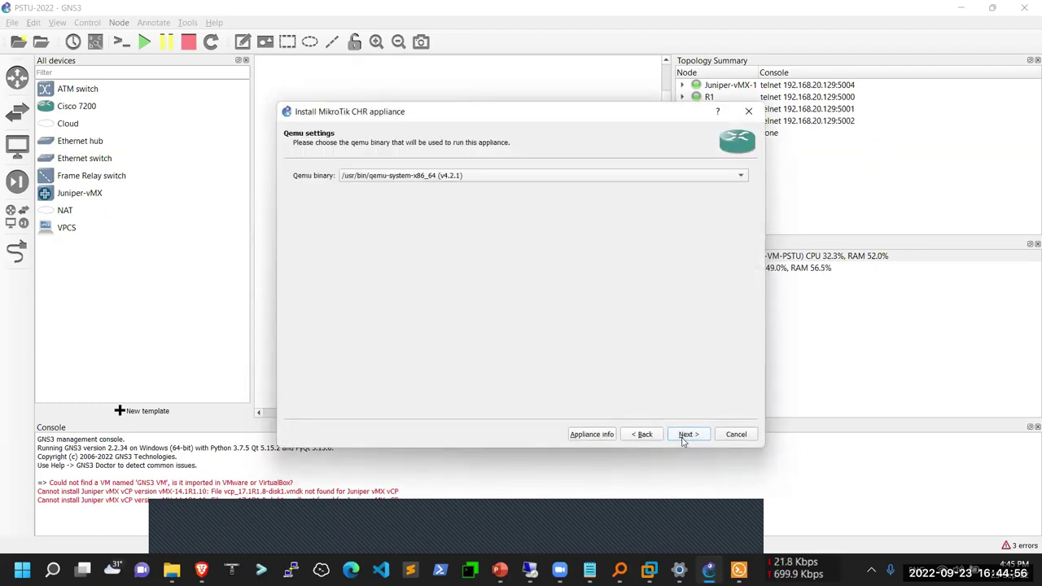
left_click(687, 435)
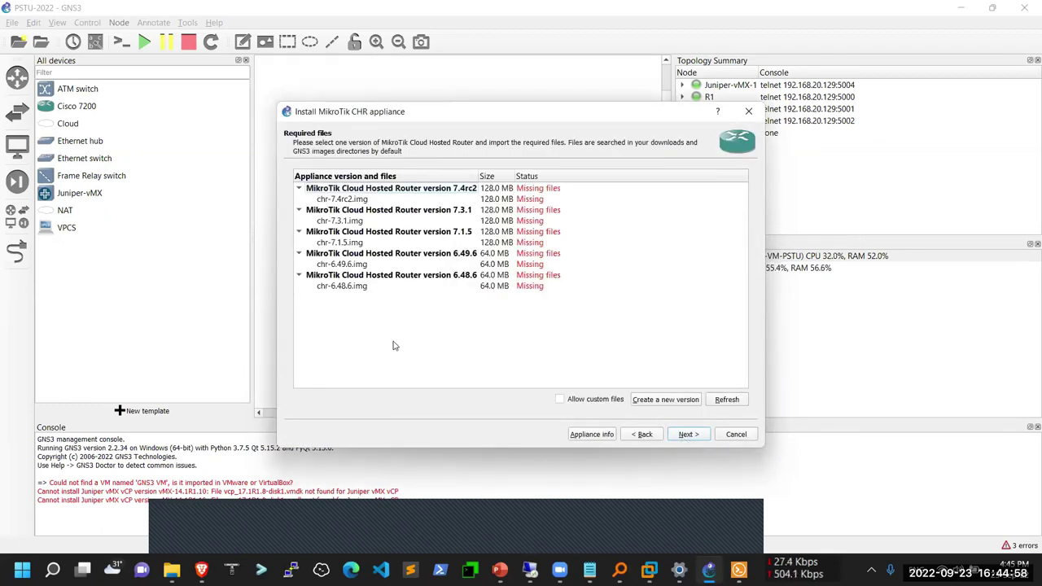
left_click(430, 277)
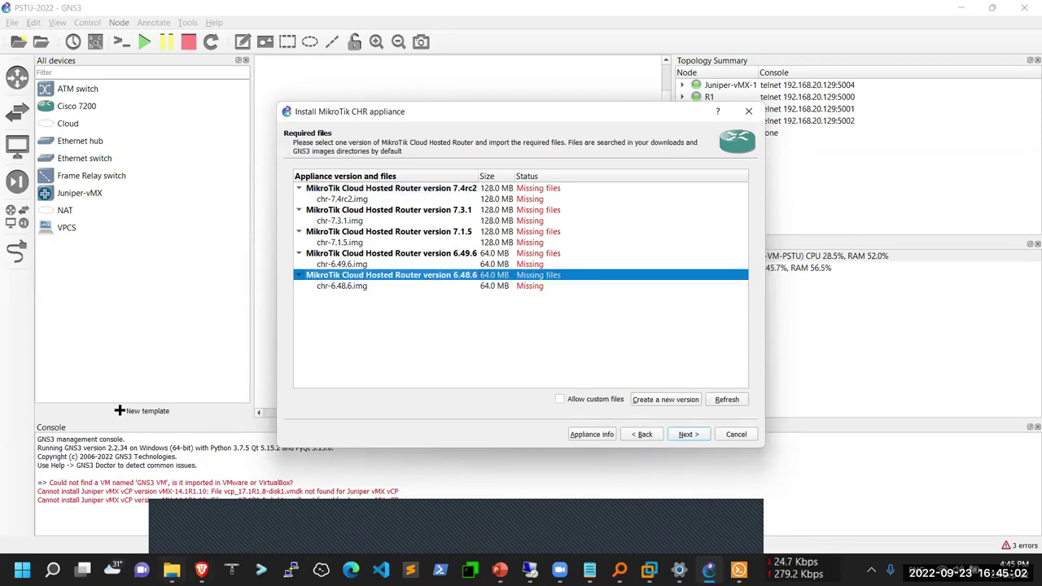
Step: Switch to File Explorer, open the Mikrotik folder in gns3-images, and copy the name of chr-6.47.7.vhdx without its extension
left_click(171, 570)
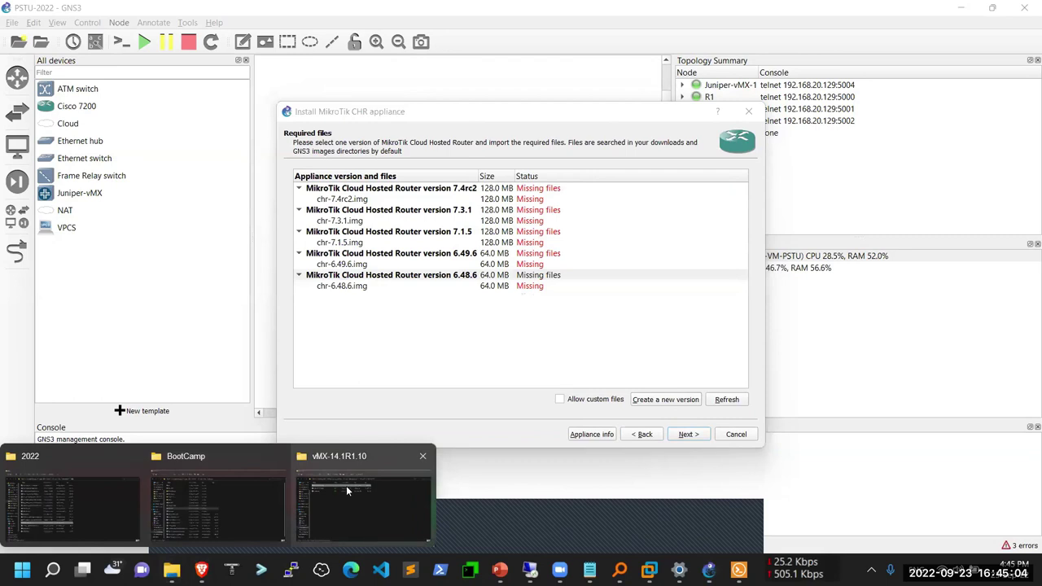
left_click(346, 486)
left_click(505, 71)
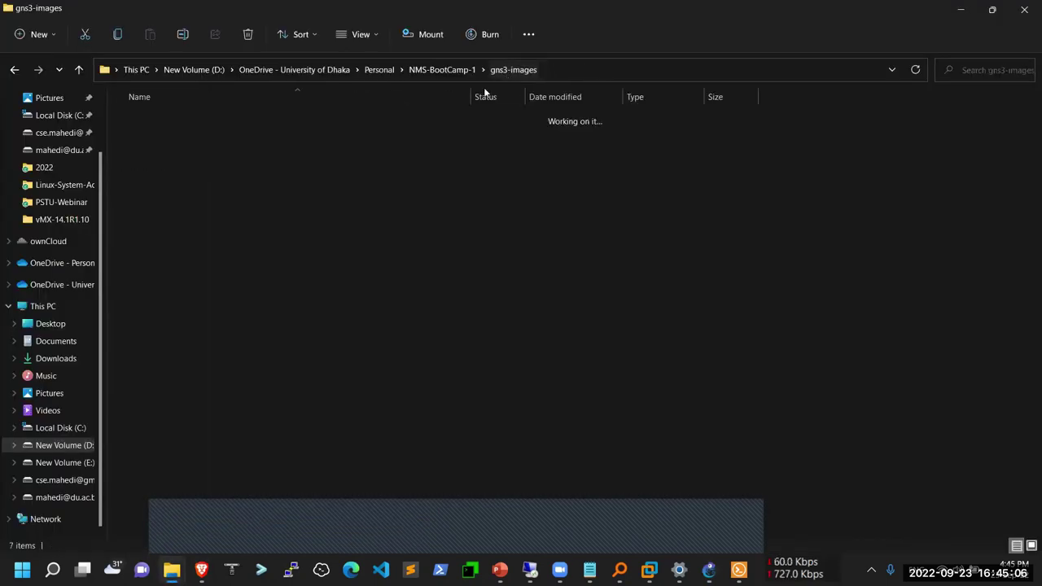
left_click(169, 187)
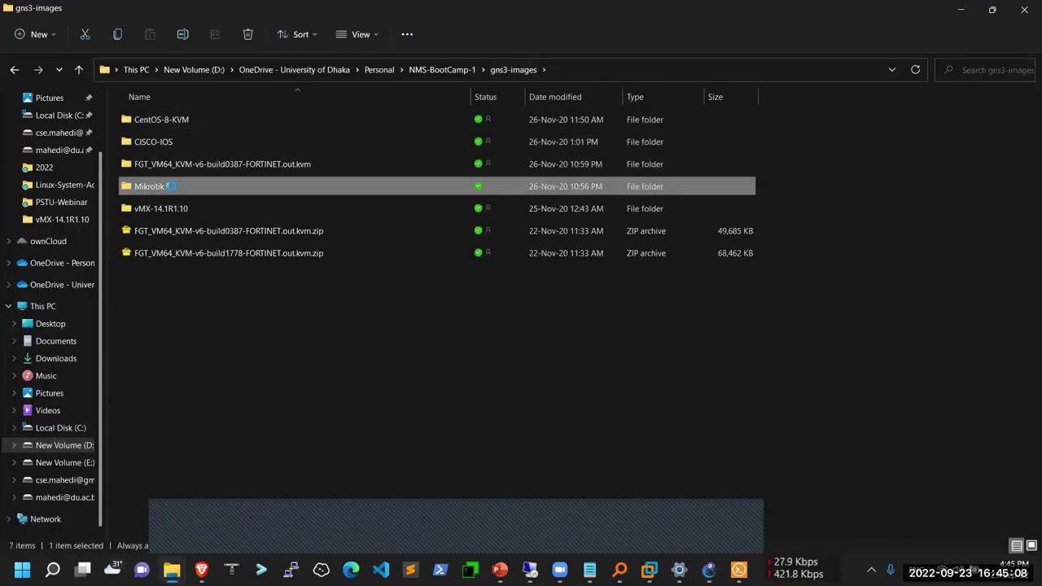
double_click(171, 186)
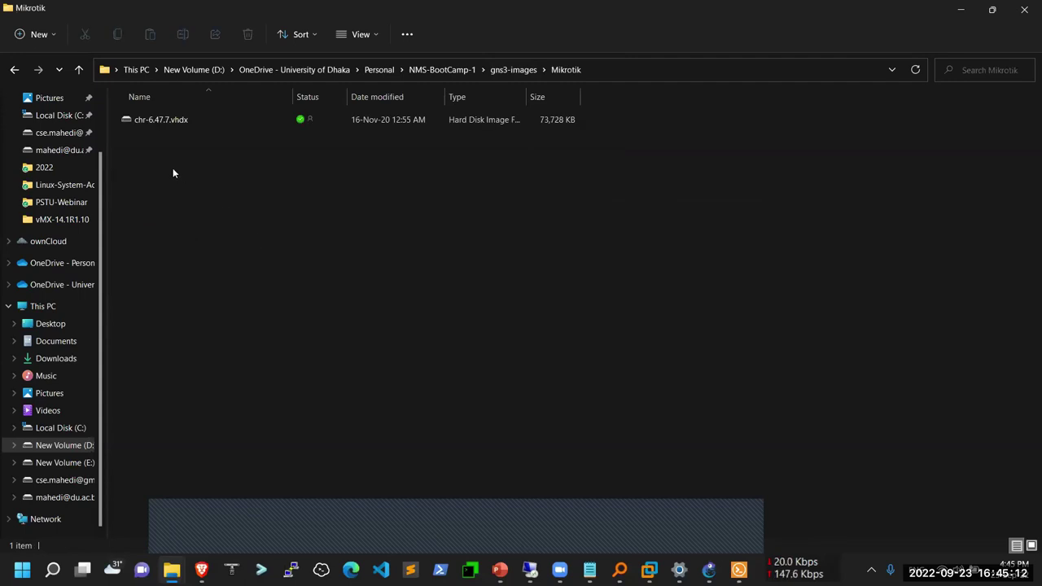
left_click(155, 124)
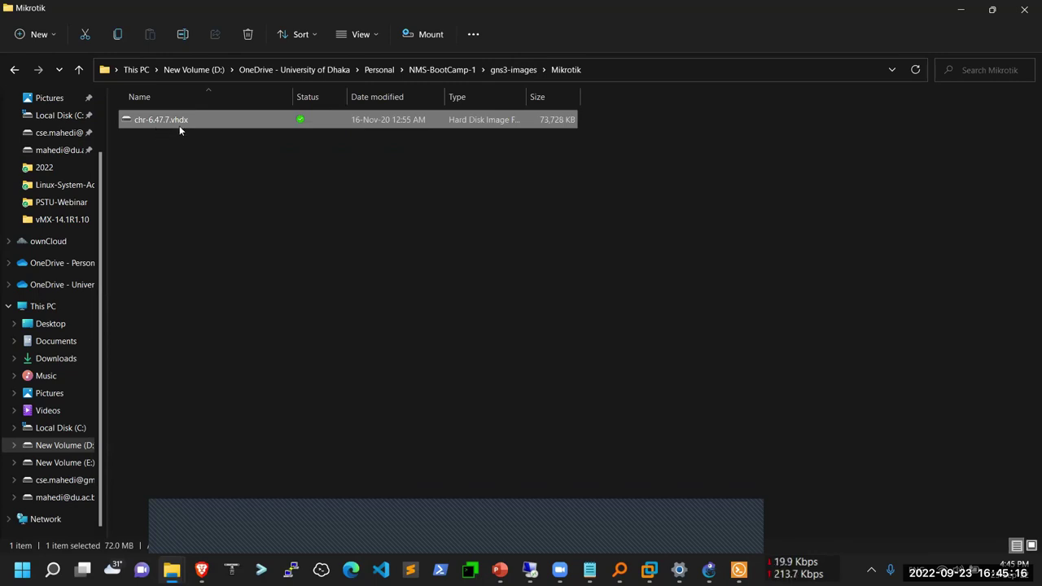
left_click(179, 123)
key("ctrl+c")
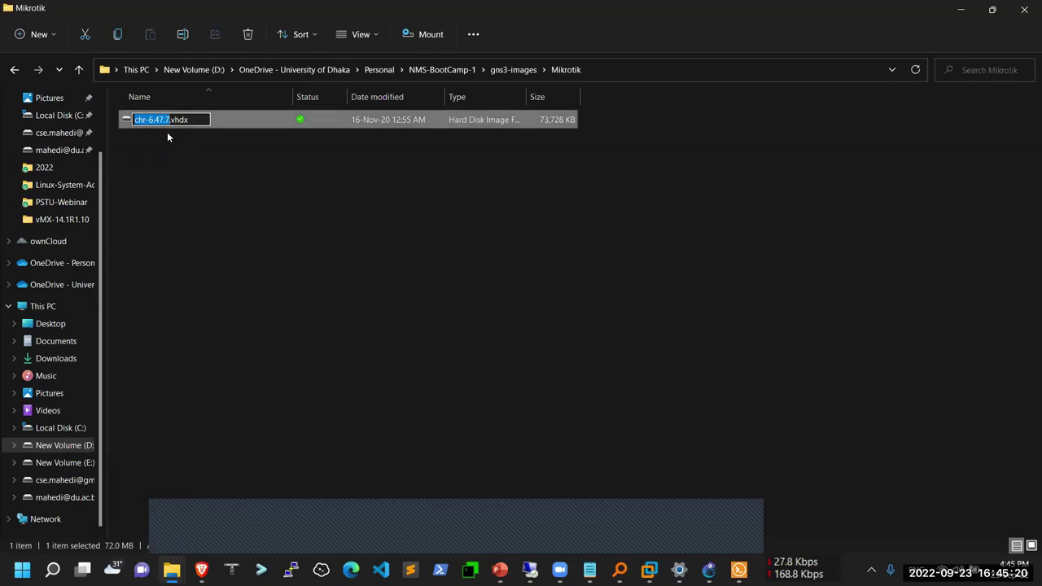
Step: Return to GNS3 and create a new MikroTik CHR appliance version named chr-6.47.7
key("super+Tab")
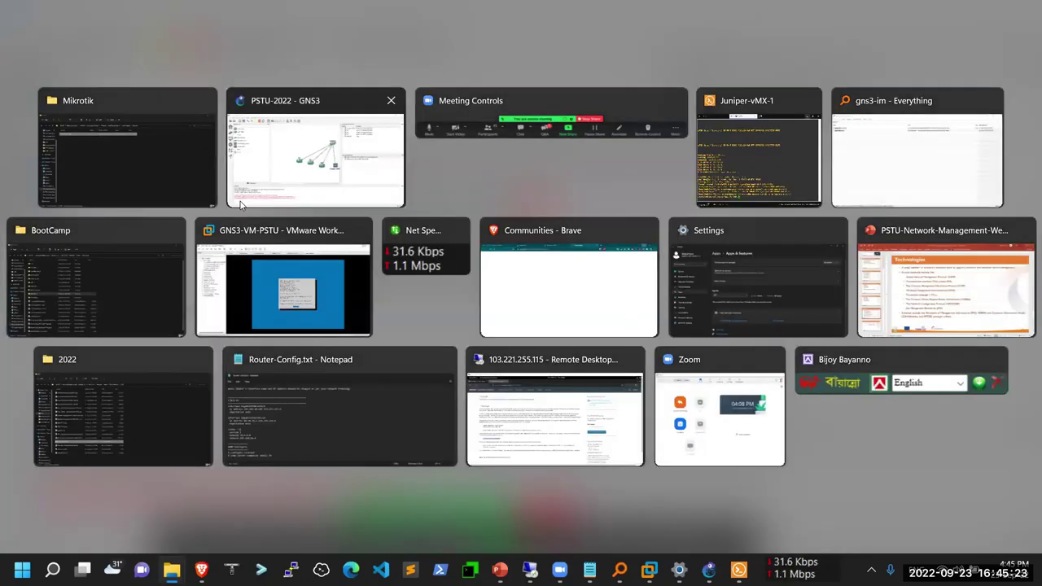
left_click(241, 205)
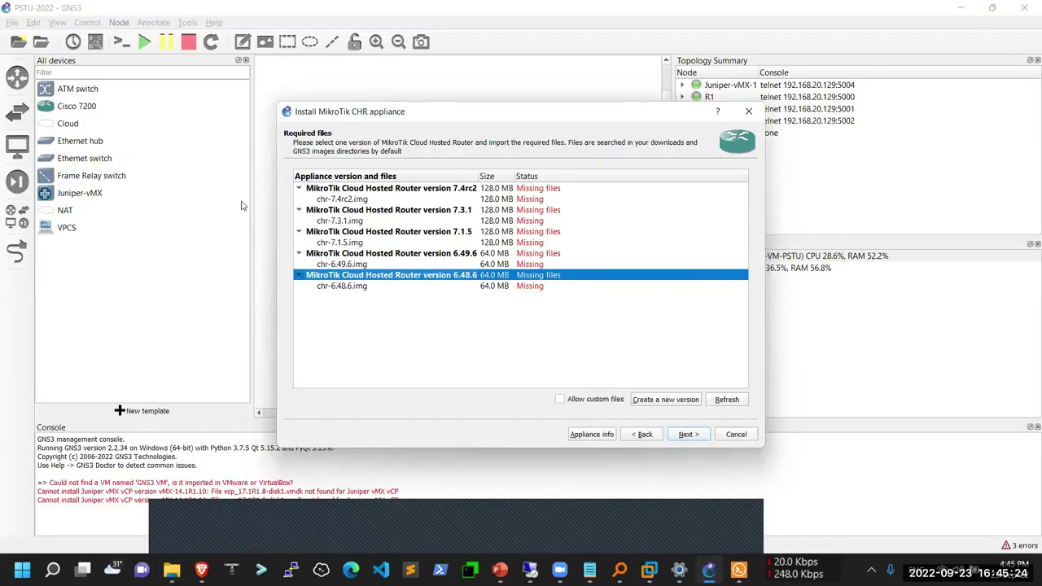
left_click(350, 254)
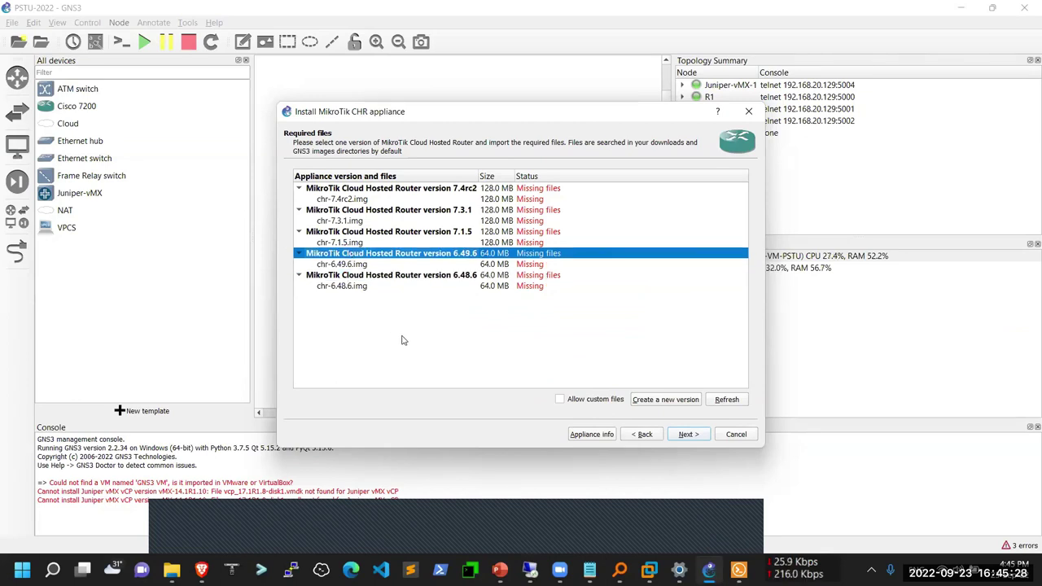
left_click(658, 399)
key("ctrl+v")
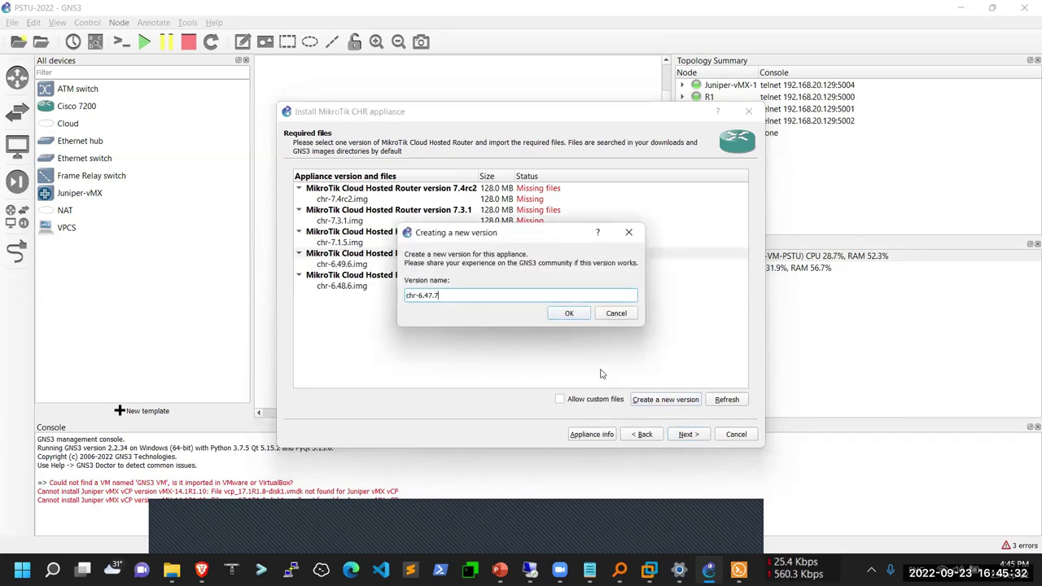
left_click(562, 316)
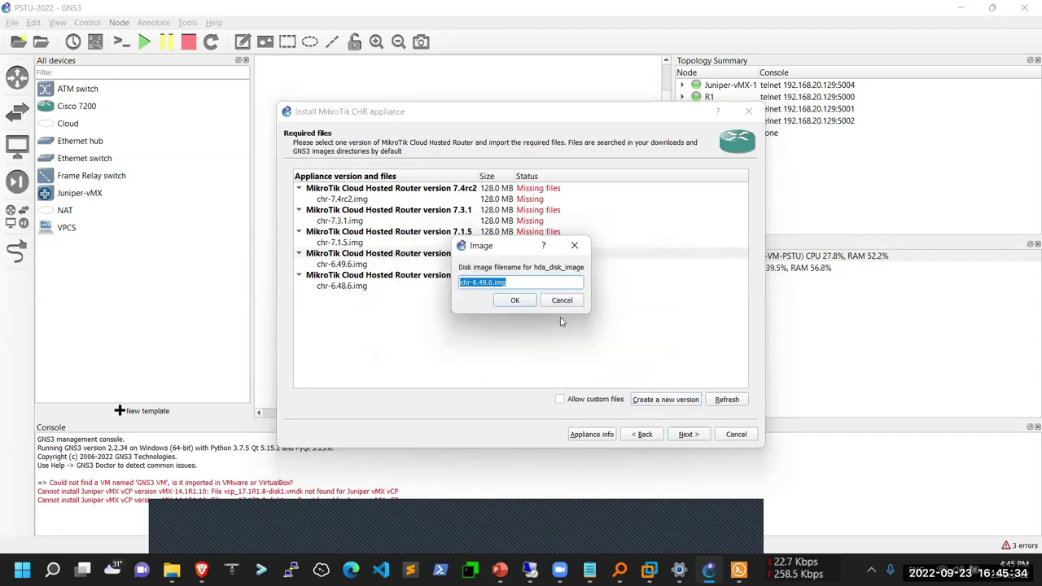
Step: Copy the image's full file name from File Explorer and set the hda_disk_image filename in GNS3 to chr-6.47.7.vhdx
key("alt+Tab")
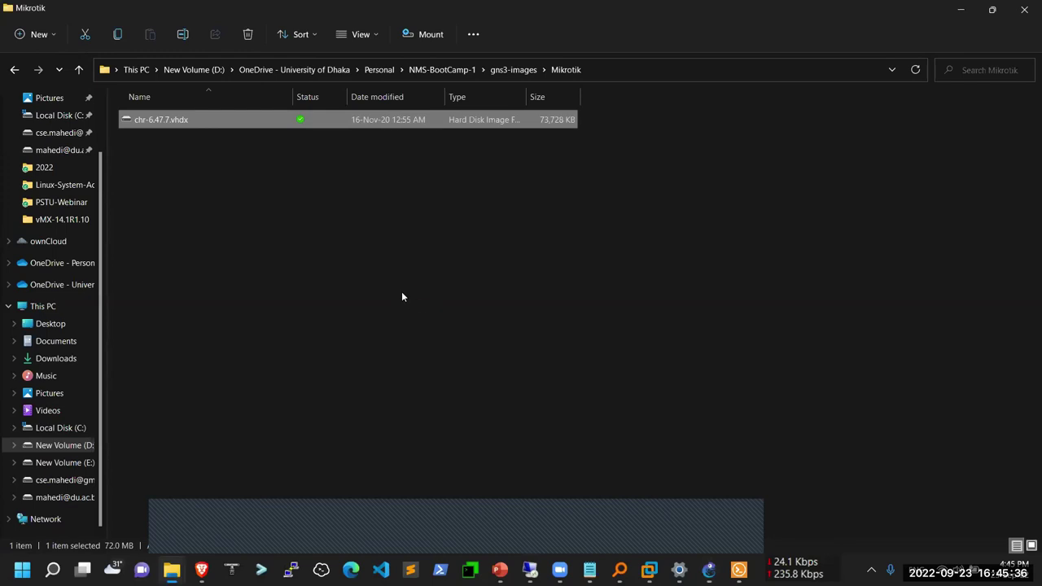
key("F2")
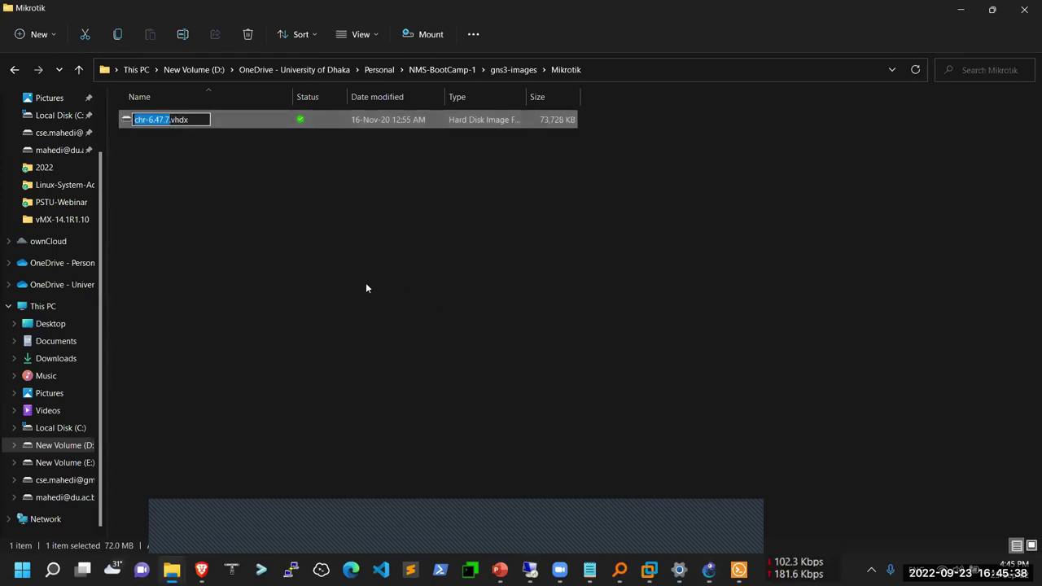
key("ctrl+a")
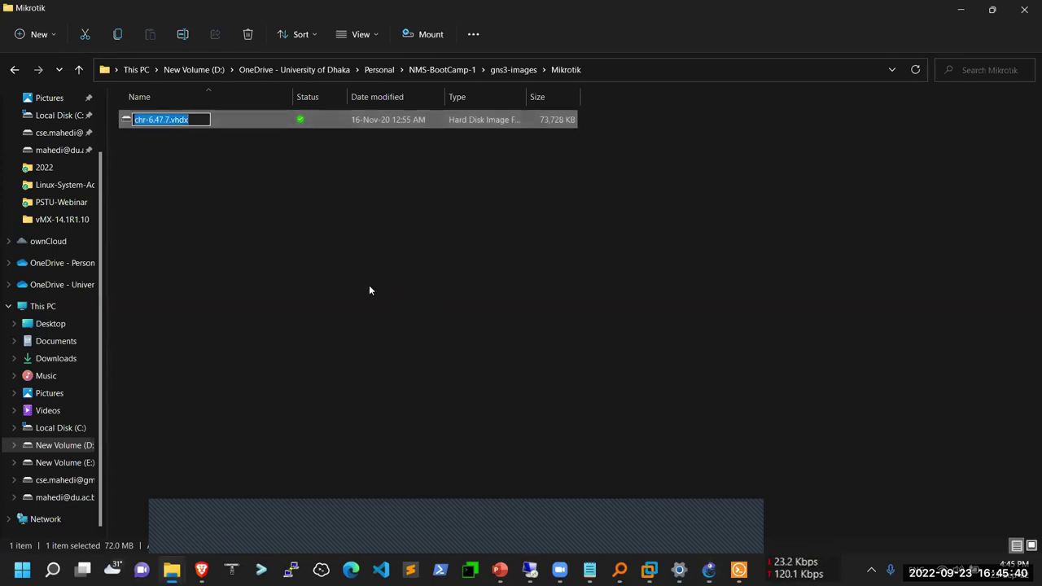
key("ctrl+c")
key("alt+Tab")
key("ctrl+v")
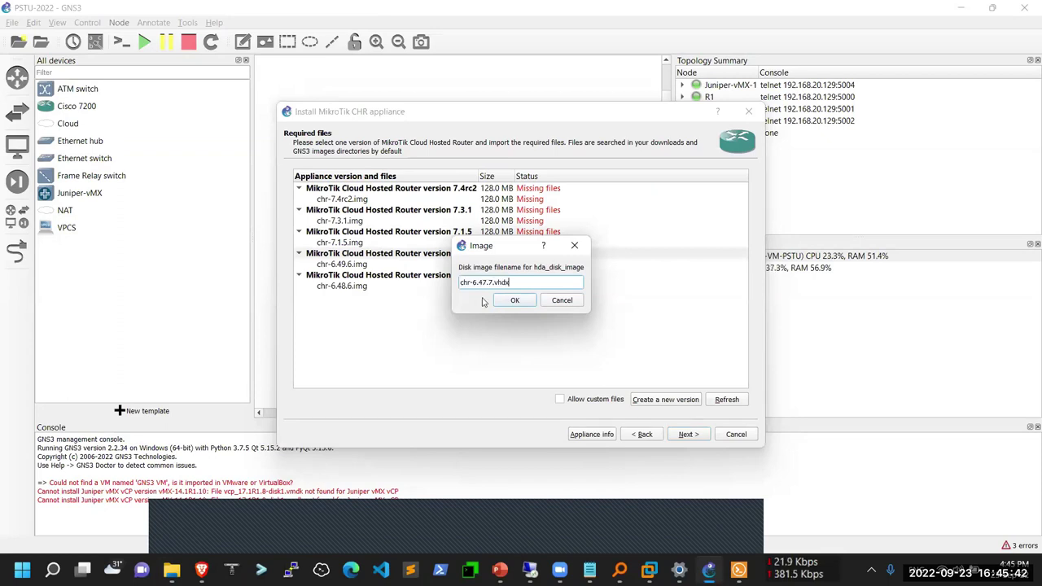
left_click(515, 302)
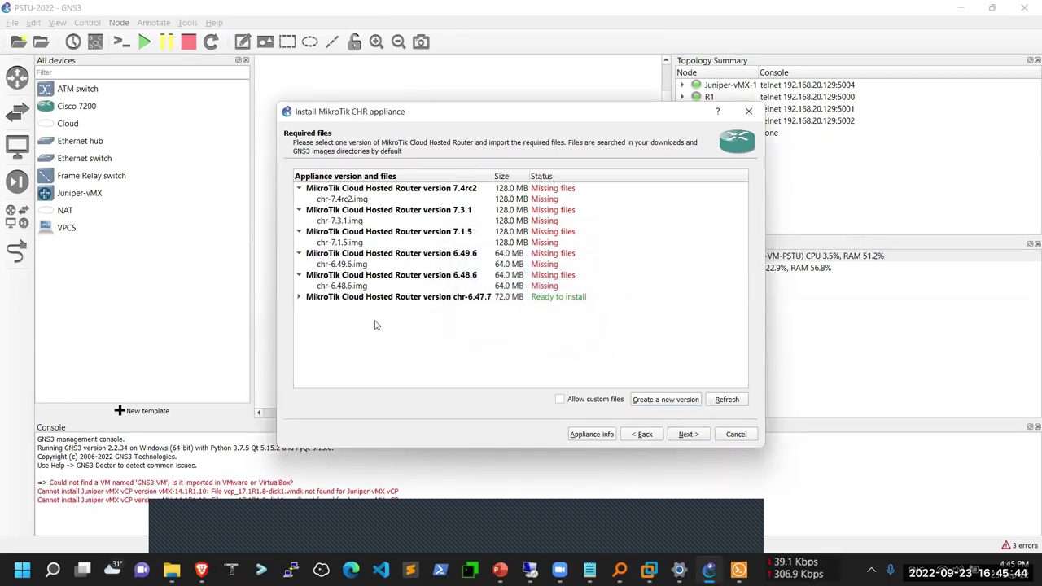
Step: Import chr-6.47.7.vhdx from the Mikrotik folder as the disk image of version chr-6.47.7
left_click(299, 297)
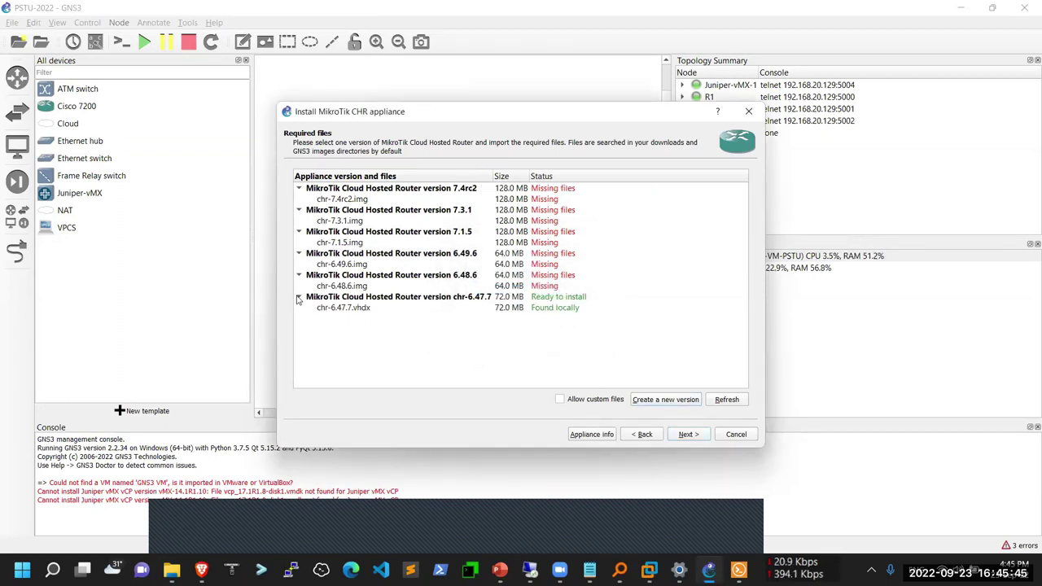
left_click(341, 308)
left_click(323, 399)
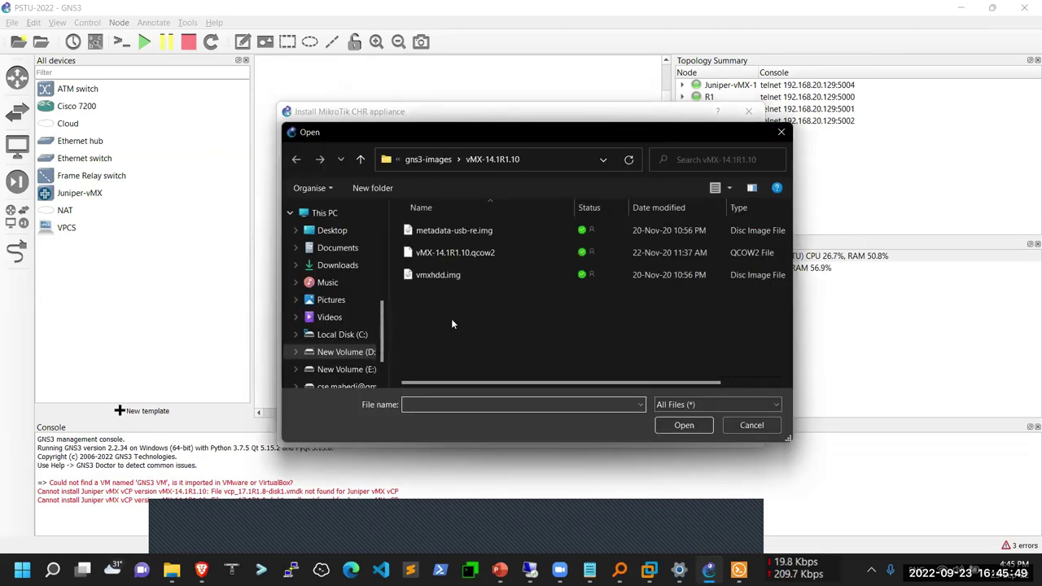
left_click(449, 160)
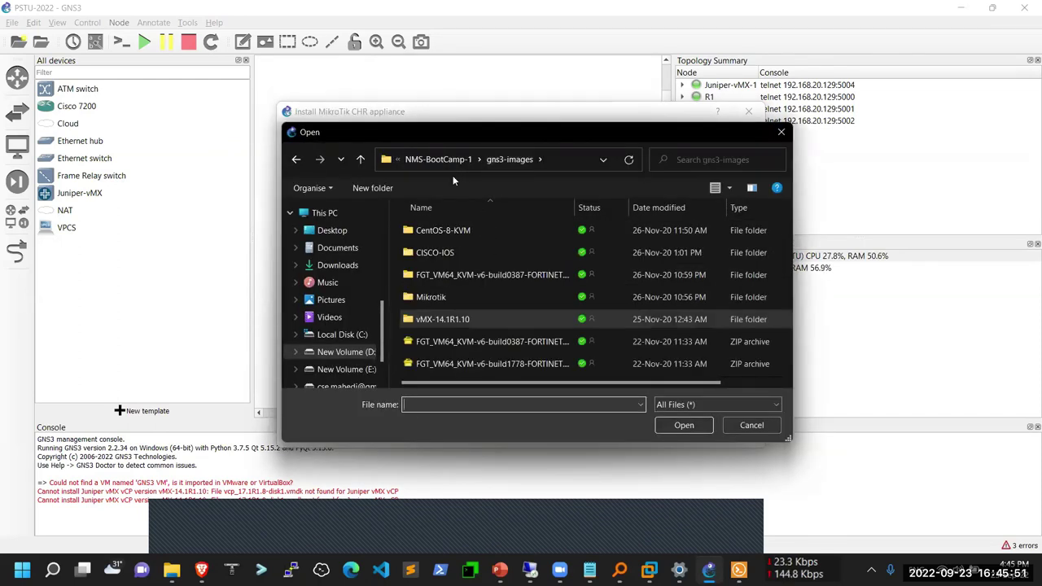
double_click(441, 297)
left_click(440, 231)
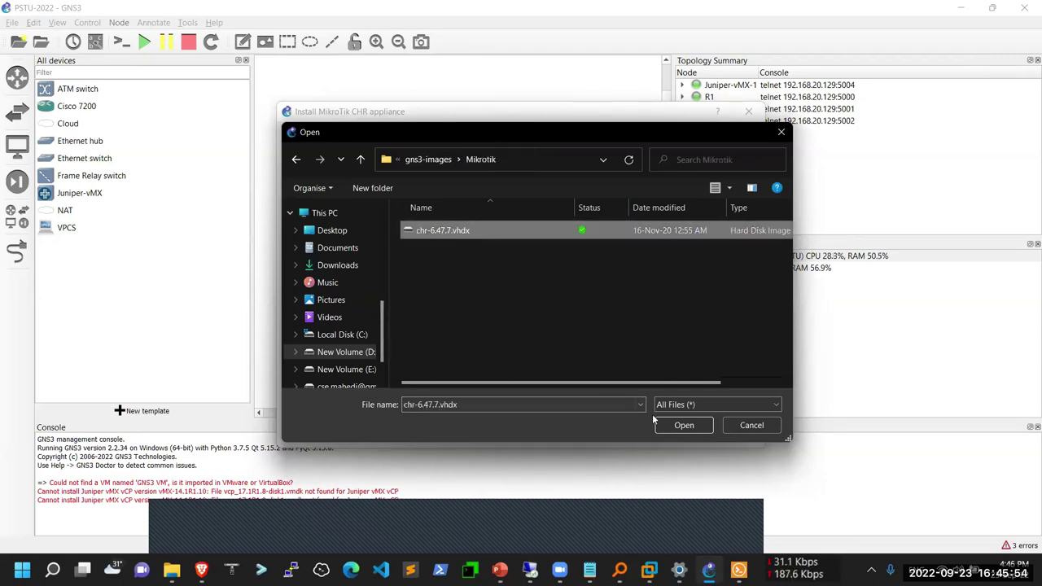
left_click(675, 426)
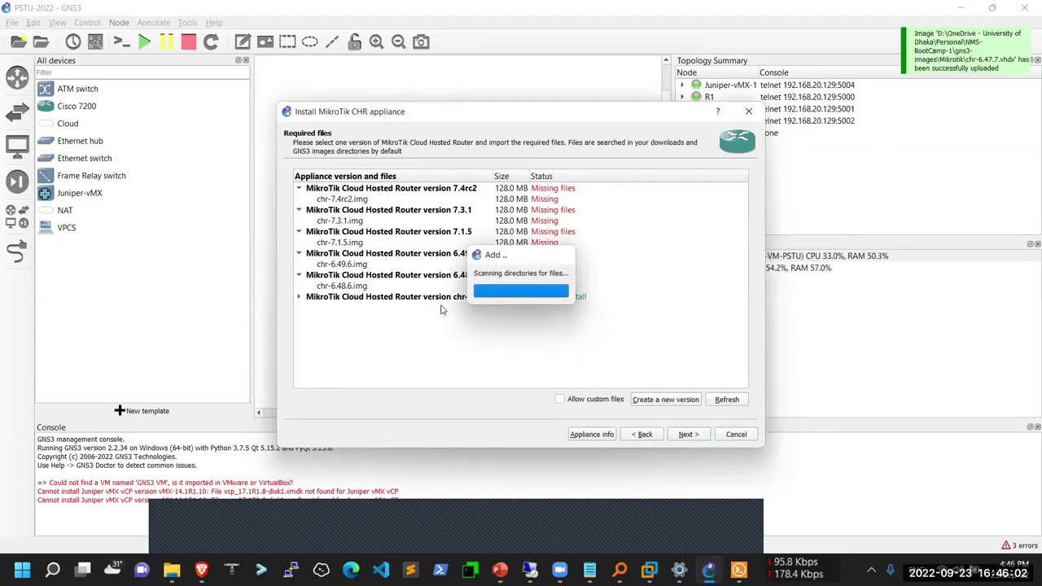
Step: Select Cloud Hosted Router version chr-6.47.7 with its uploaded image and agree to install it
left_click(299, 297)
left_click(358, 298)
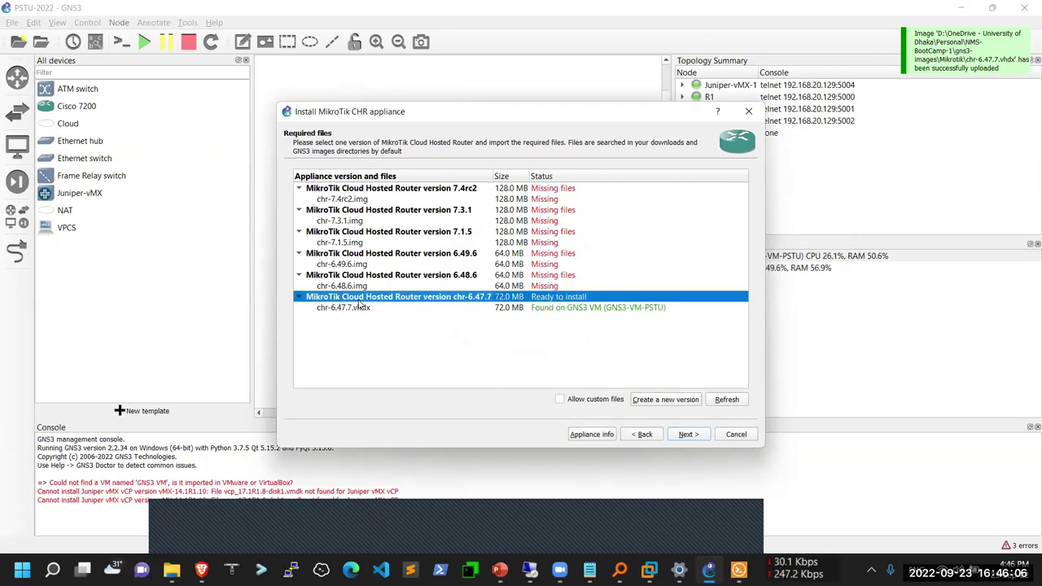
left_click(678, 437)
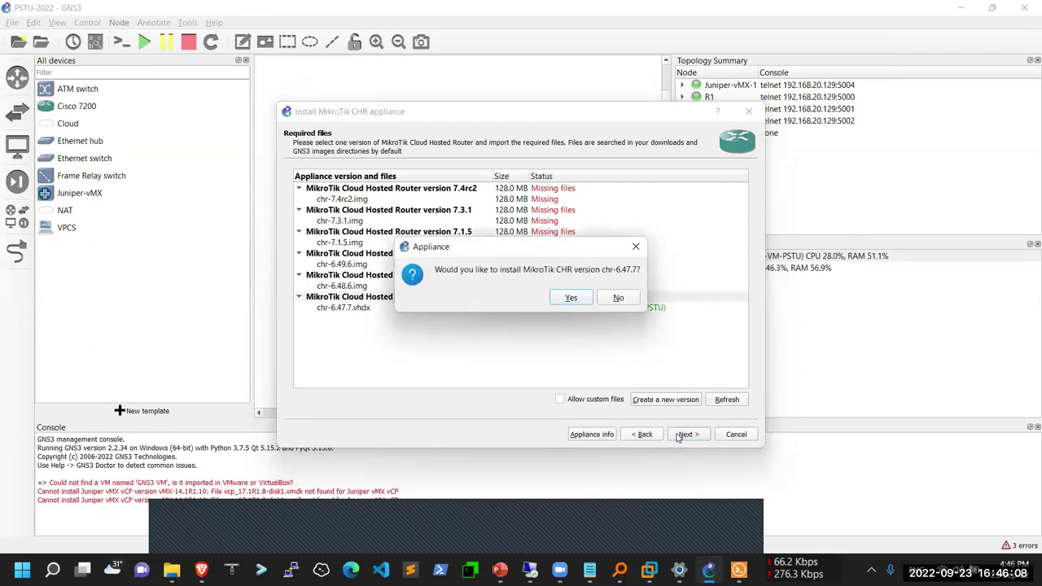
left_click(571, 298)
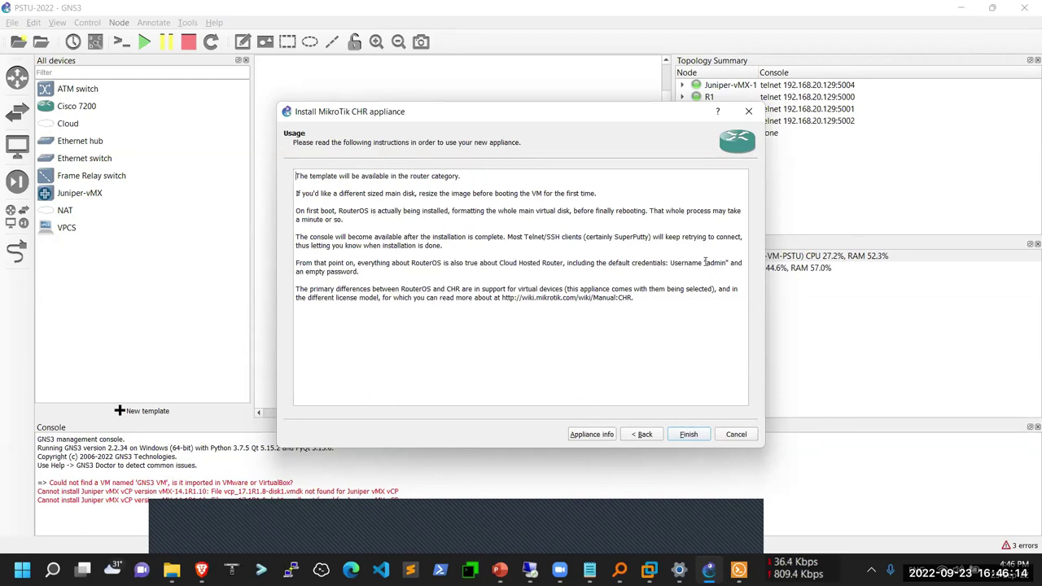
Step: Review the default login details in the usage instructions and finish the MikroTik CHR installation
left_click_drag(706, 263, 720, 263)
left_click_drag(310, 272, 347, 279)
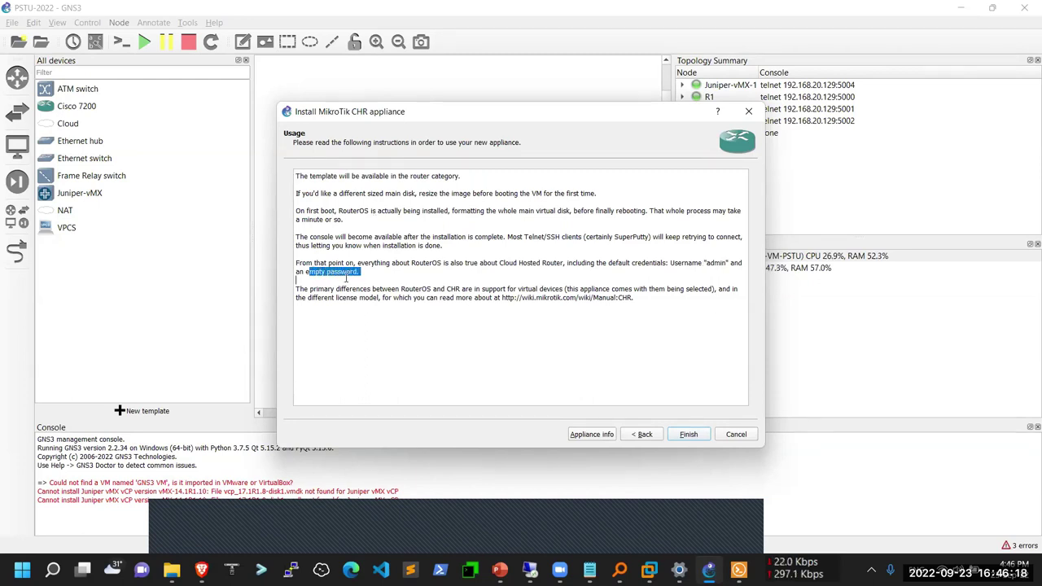
left_click(688, 435)
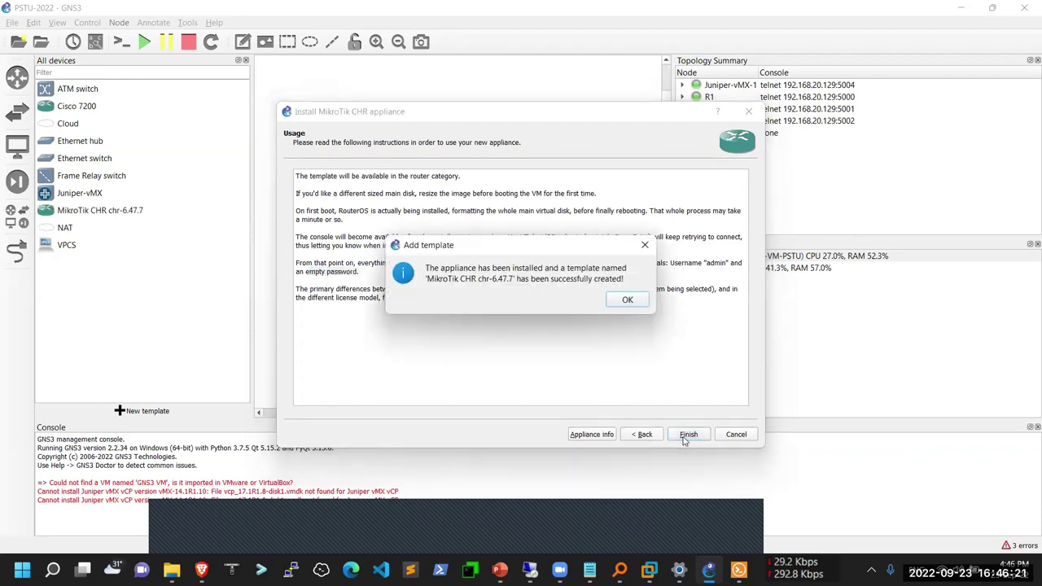
left_click(618, 306)
Step: Open the new MikroTik CHR template's configuration and change its template name to MikroTik-6.47
left_click(112, 213)
right_click(112, 213)
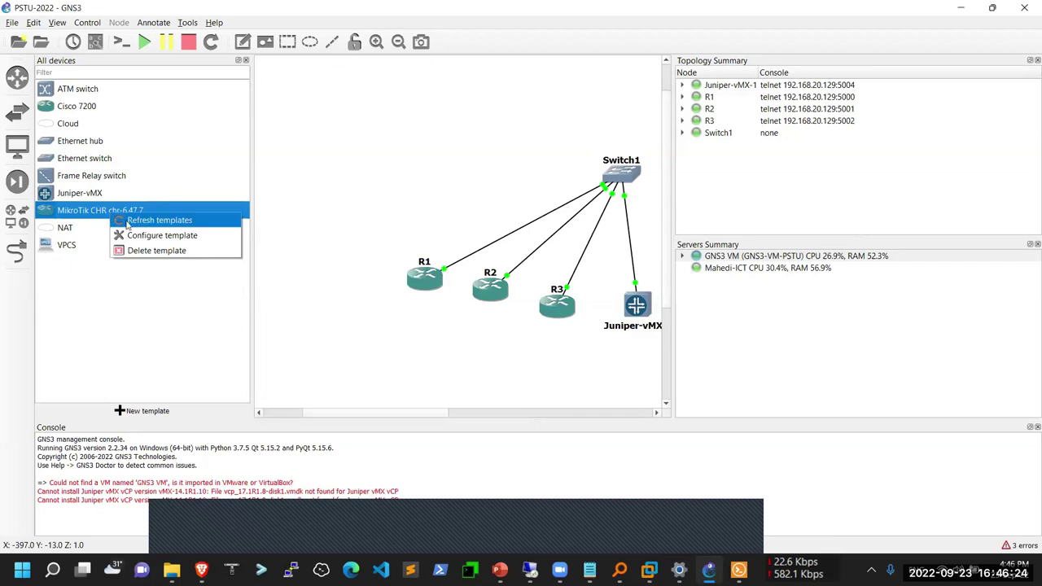
left_click(143, 238)
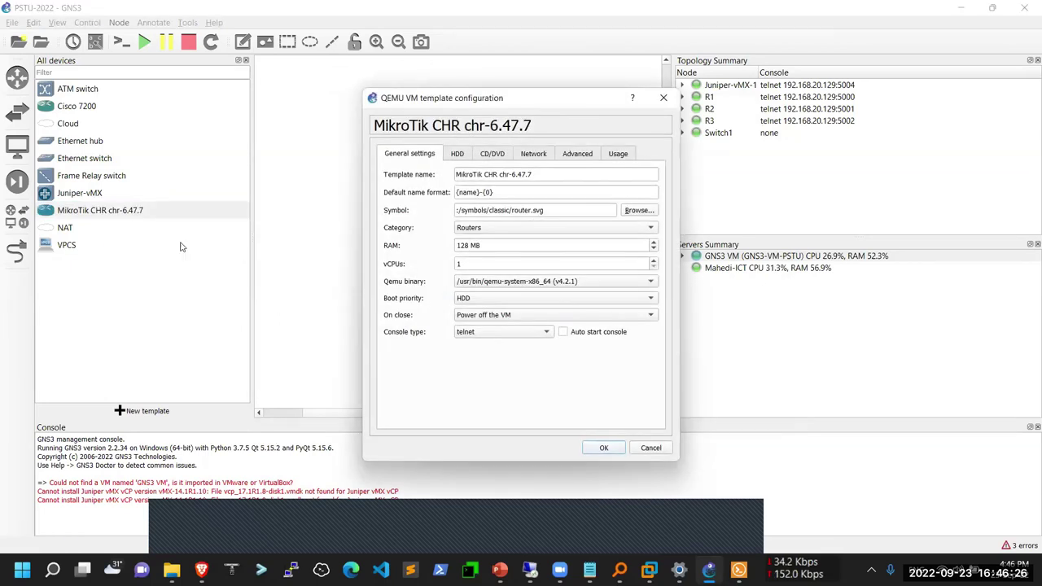
left_click_drag(484, 176, 541, 178)
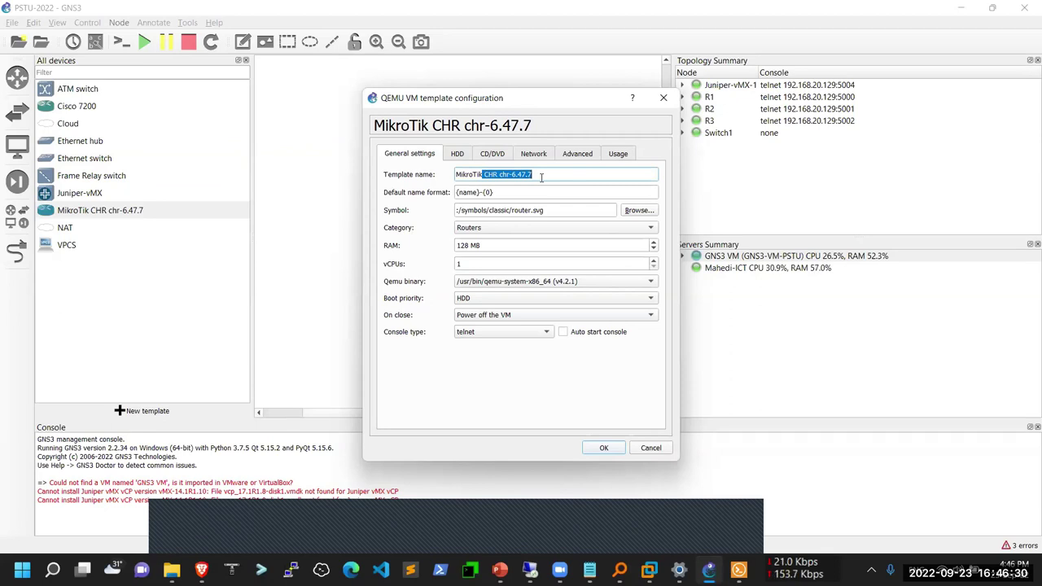
type("-6")
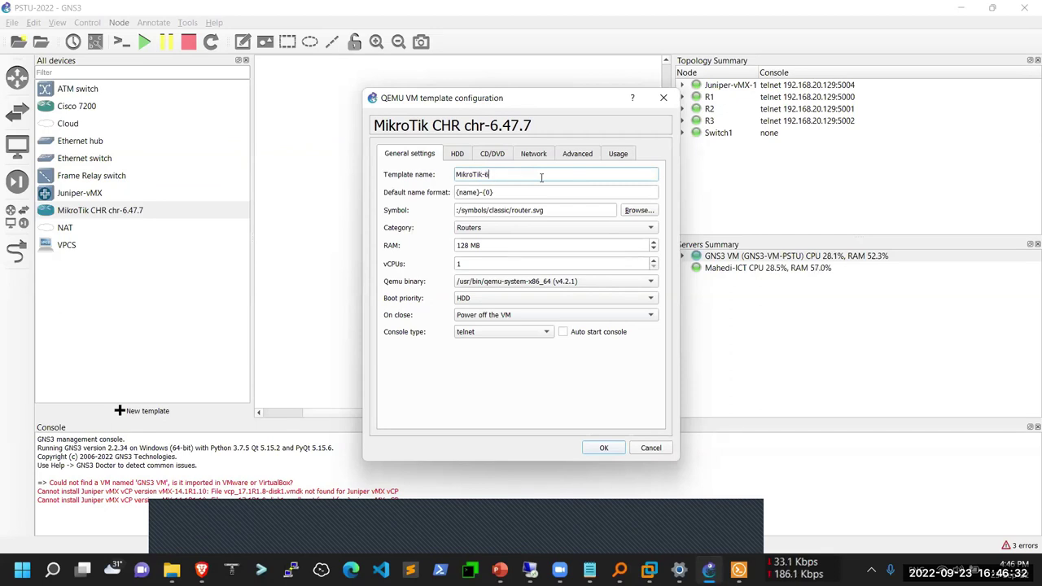
type(".47")
Step: Set the MikroTik template's number of network adapters to 8 and save the configuration
left_click(534, 155)
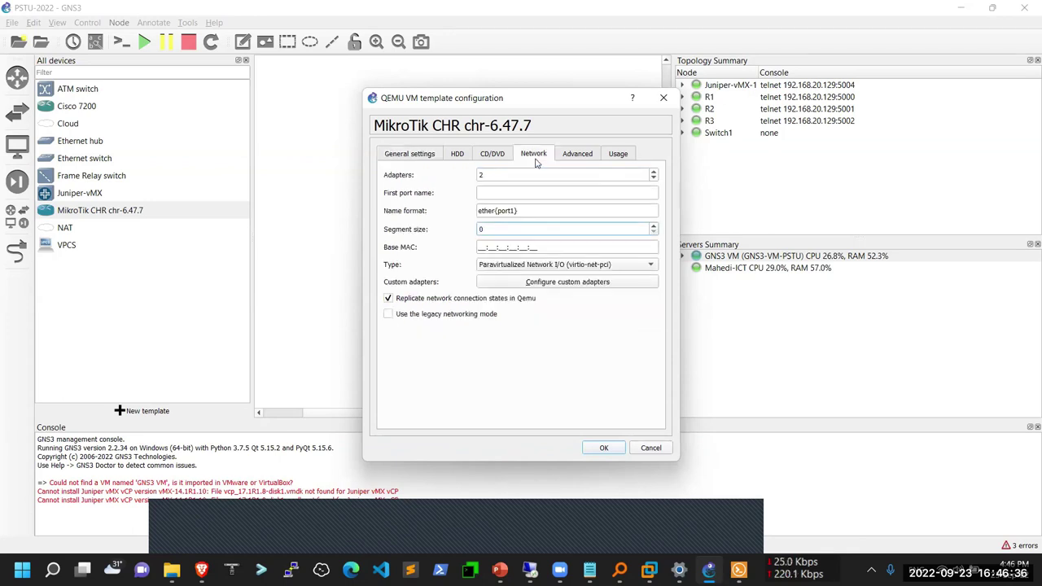
left_click(498, 174)
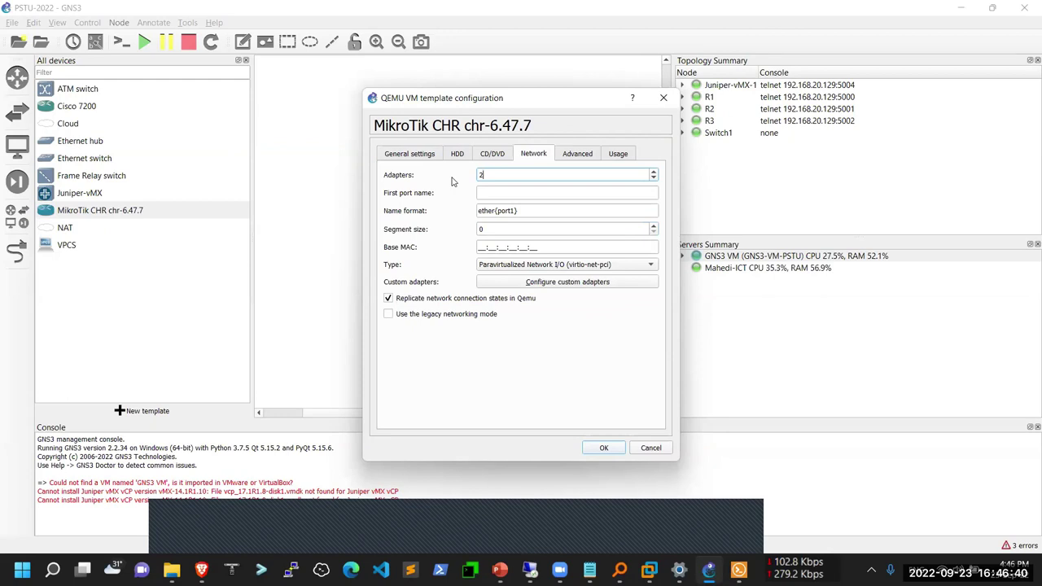
type("8")
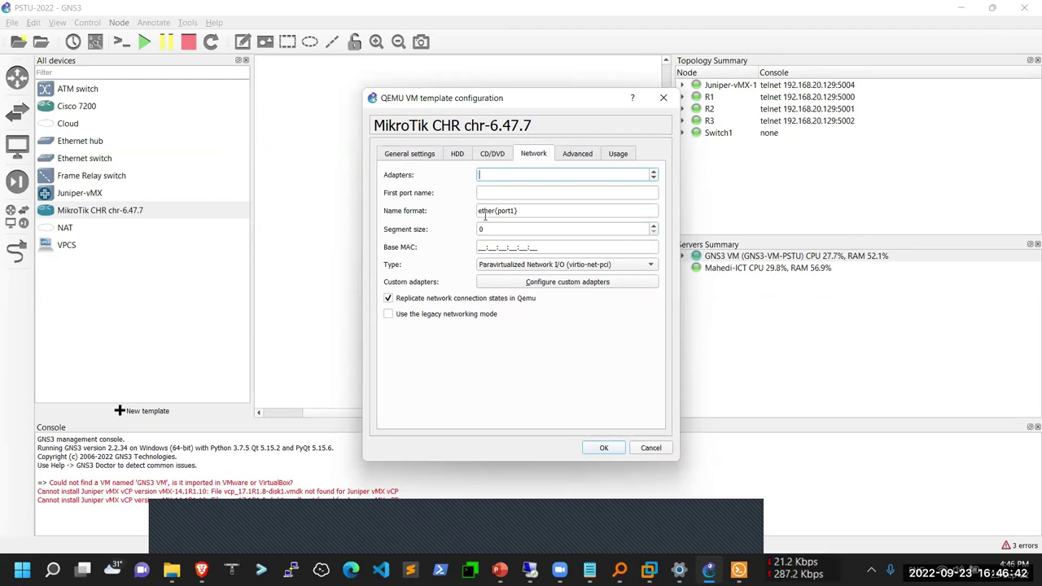
type("8")
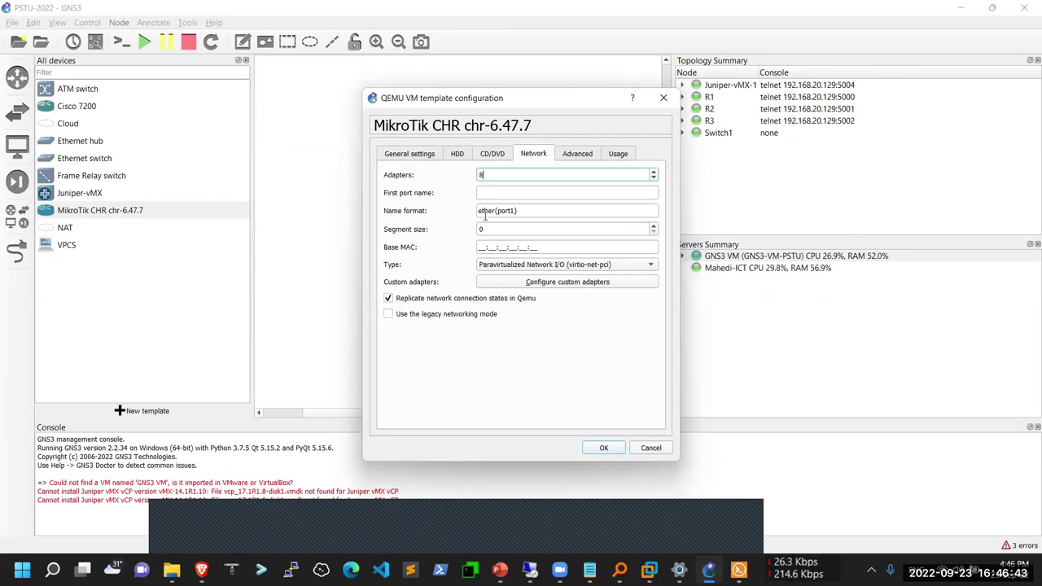
left_click(601, 449)
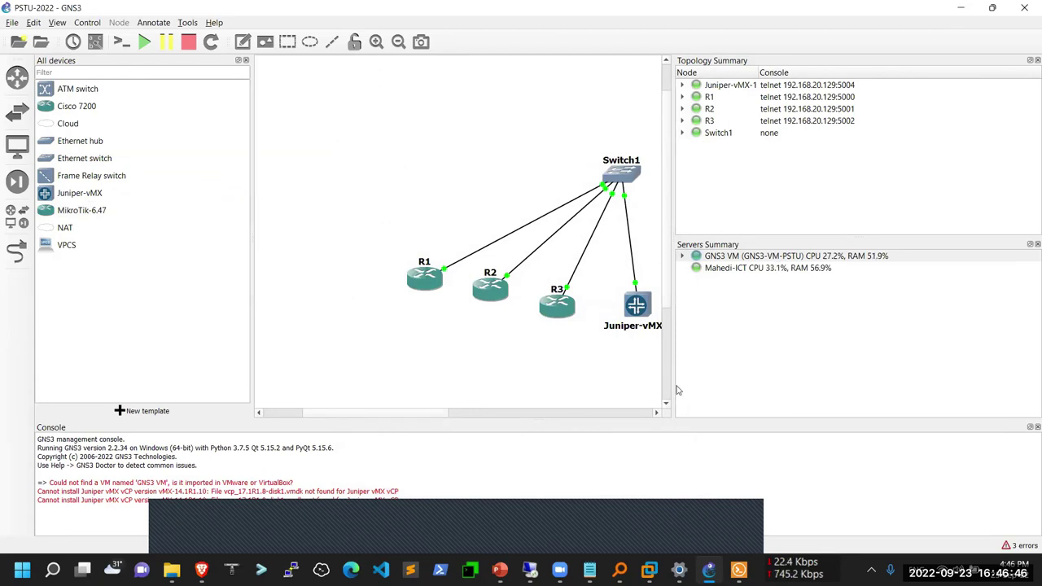
Step: Widen the topology canvas and place a MikroTik-6.47 router to the right of Juniper-vMX-1
left_click_drag(673, 376, 795, 376)
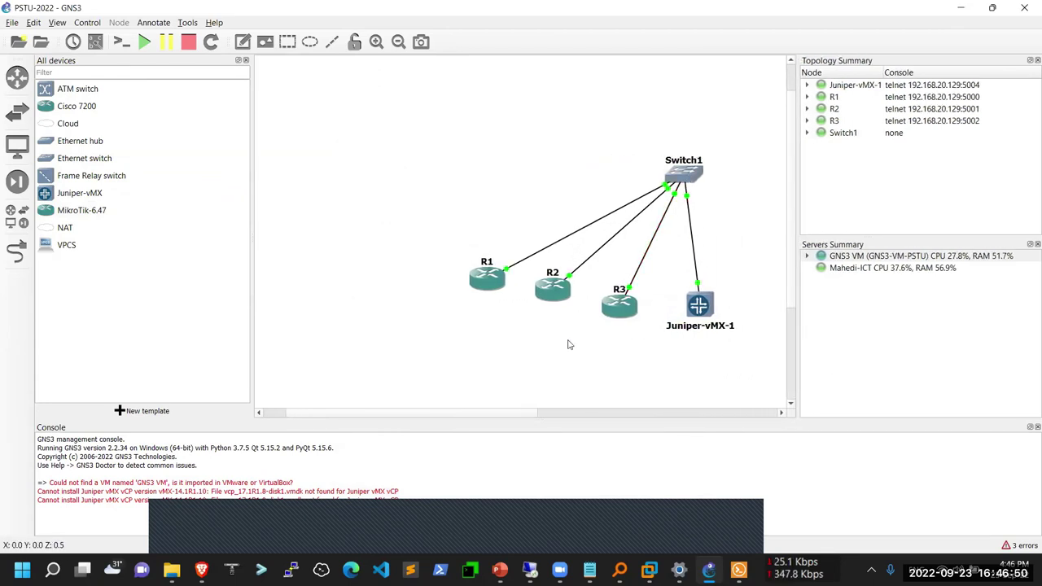
left_click_drag(507, 413, 609, 412)
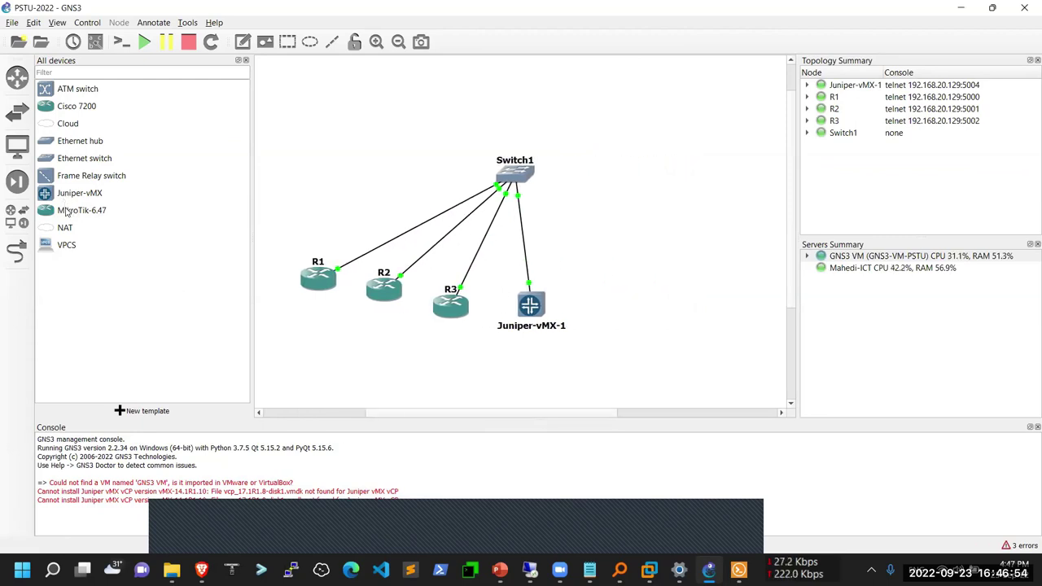
left_click_drag(67, 212, 640, 308)
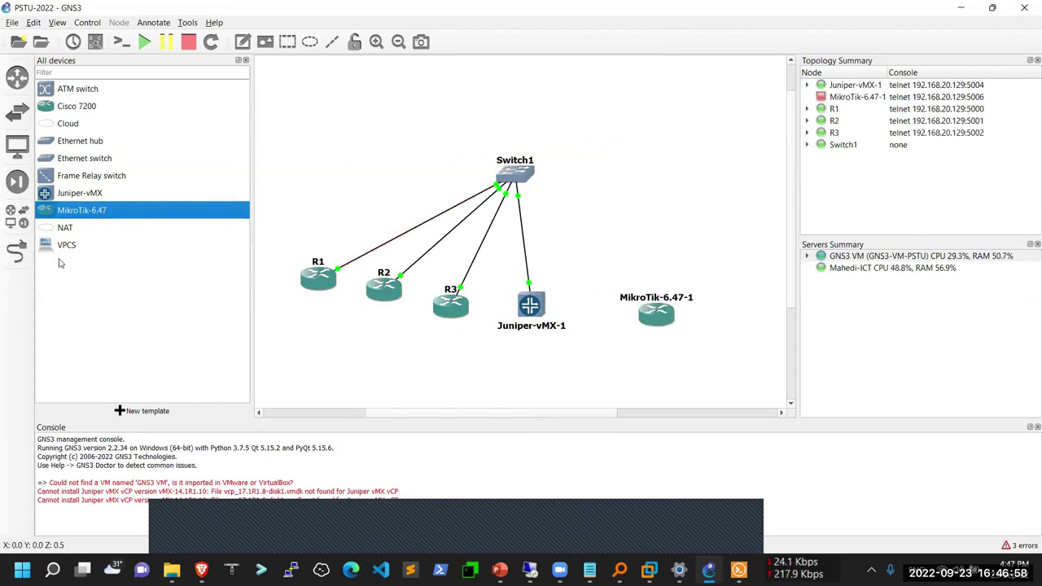
Step: Link Switch1 to interface ether1 of MikroTik-6.47-1, and leave link mode
left_click(16, 253)
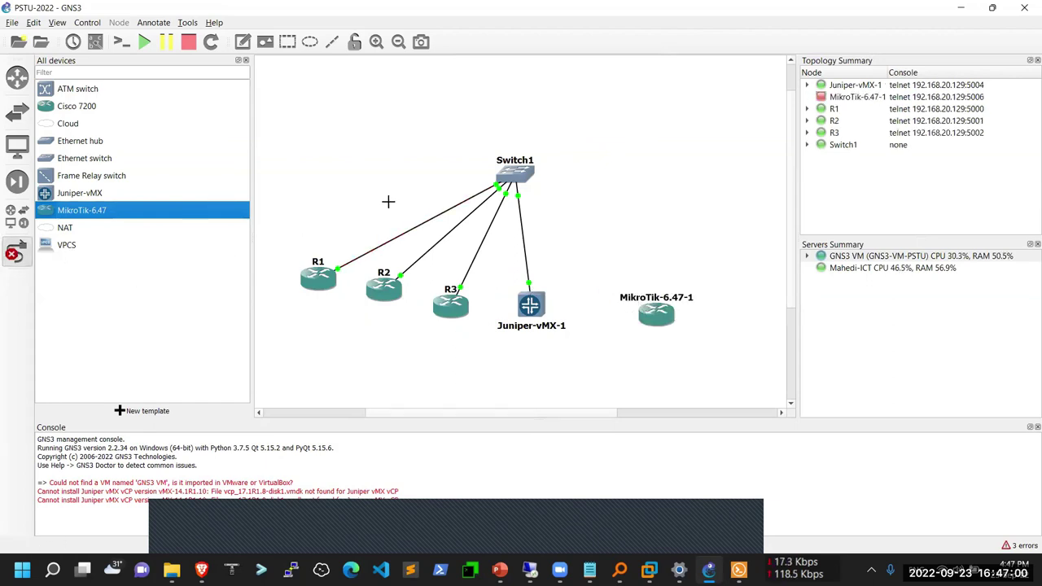
left_click(519, 185)
left_click(553, 265)
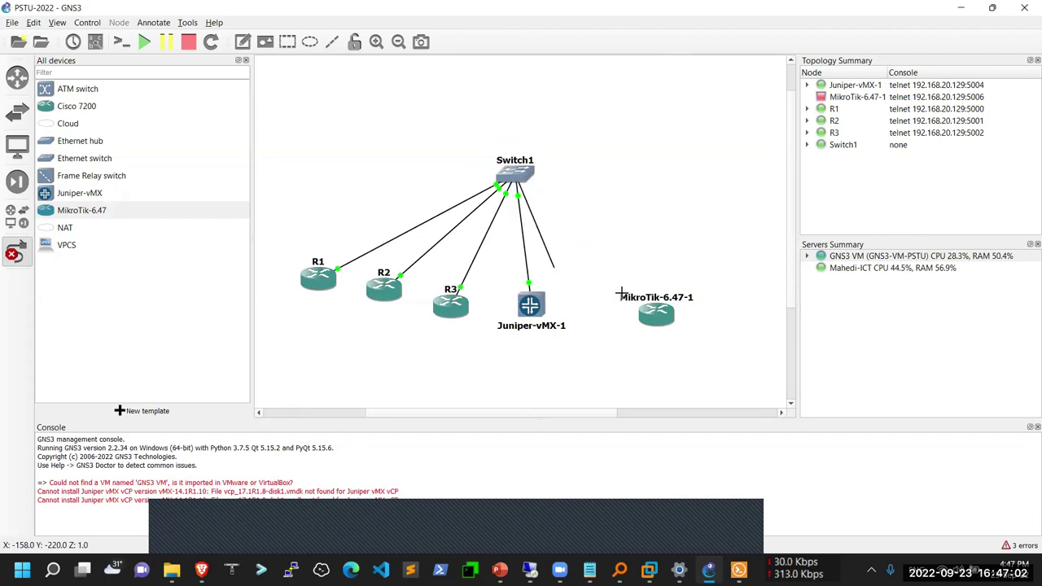
left_click(656, 314)
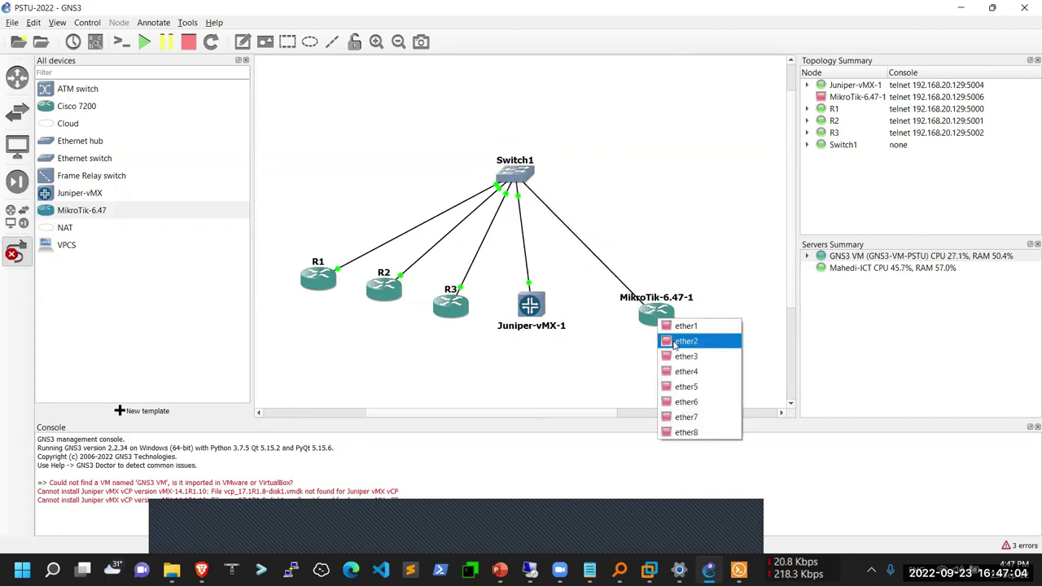
left_click(669, 326)
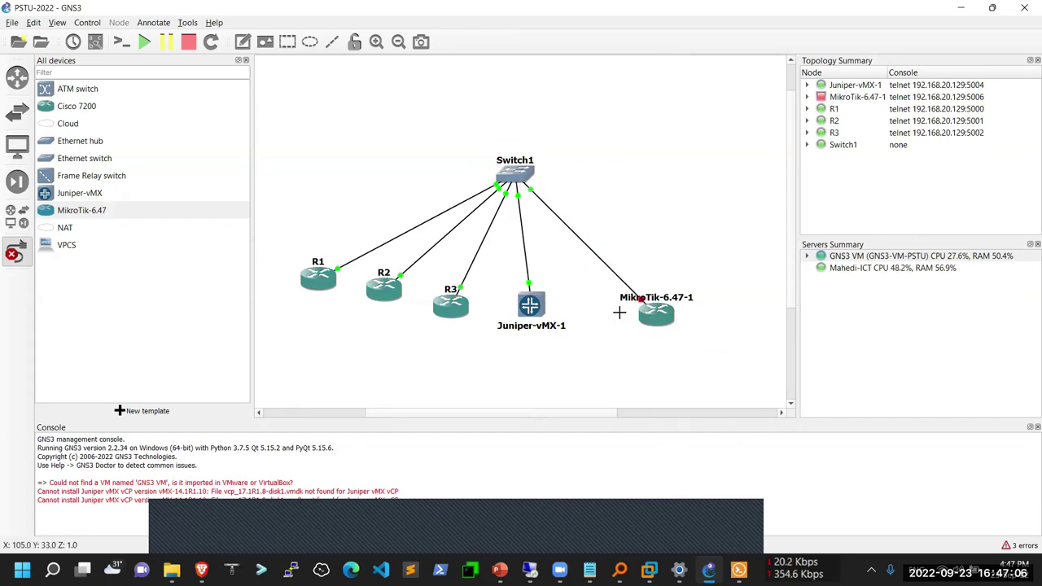
right_click(647, 164)
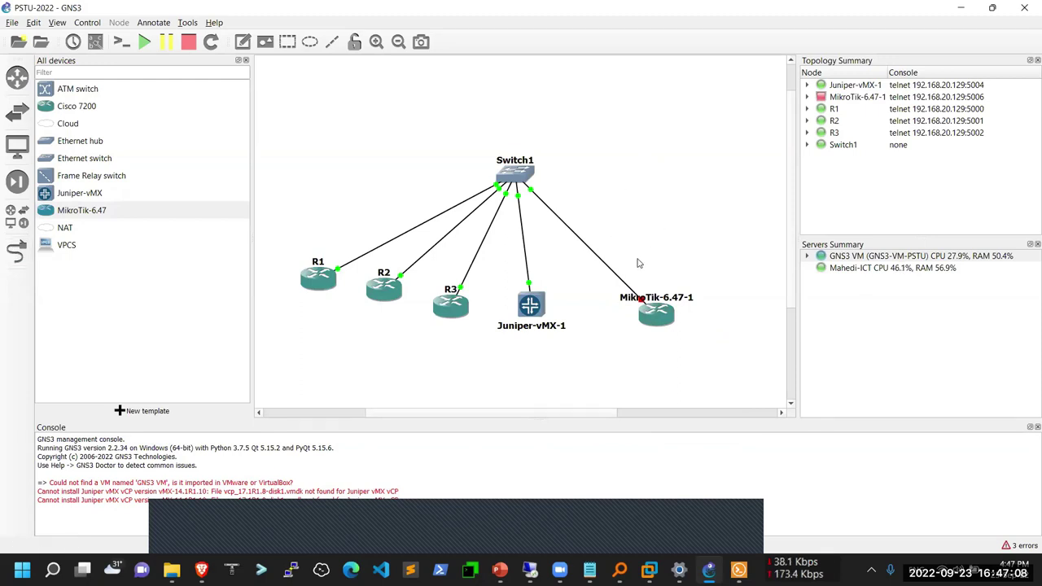
Step: Start the MikroTik-6.47-1 router and move its name label below its icon
right_click(650, 316)
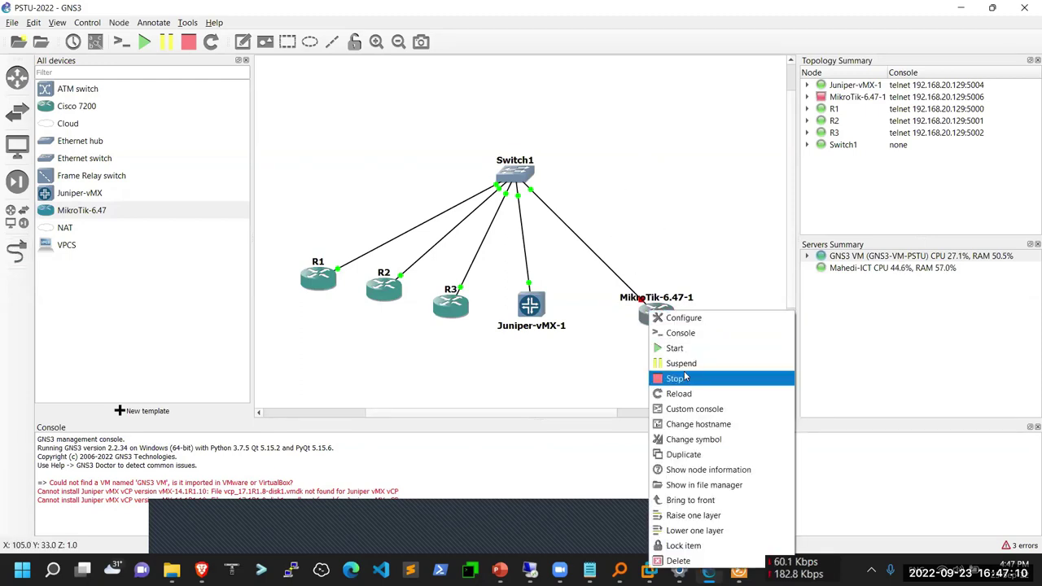
left_click(675, 348)
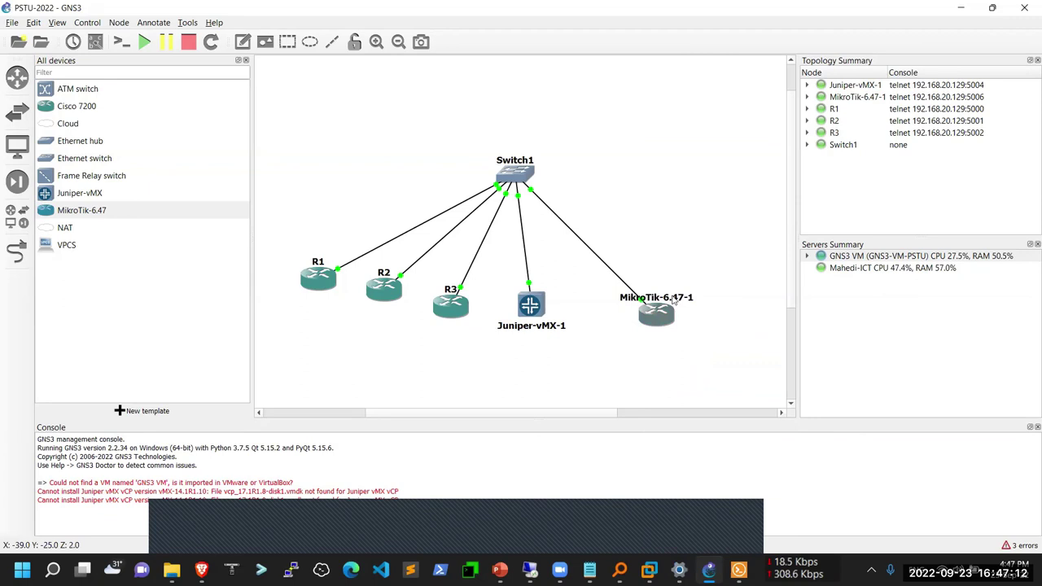
left_click_drag(672, 301, 674, 336)
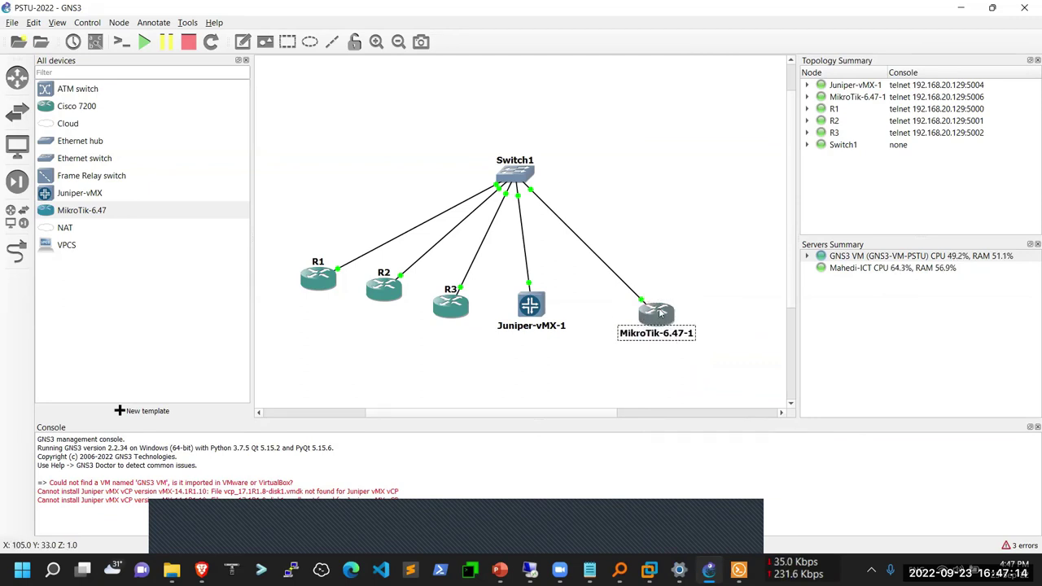
Step: Open the console of the MikroTik-6.47-1 router
right_click(662, 314)
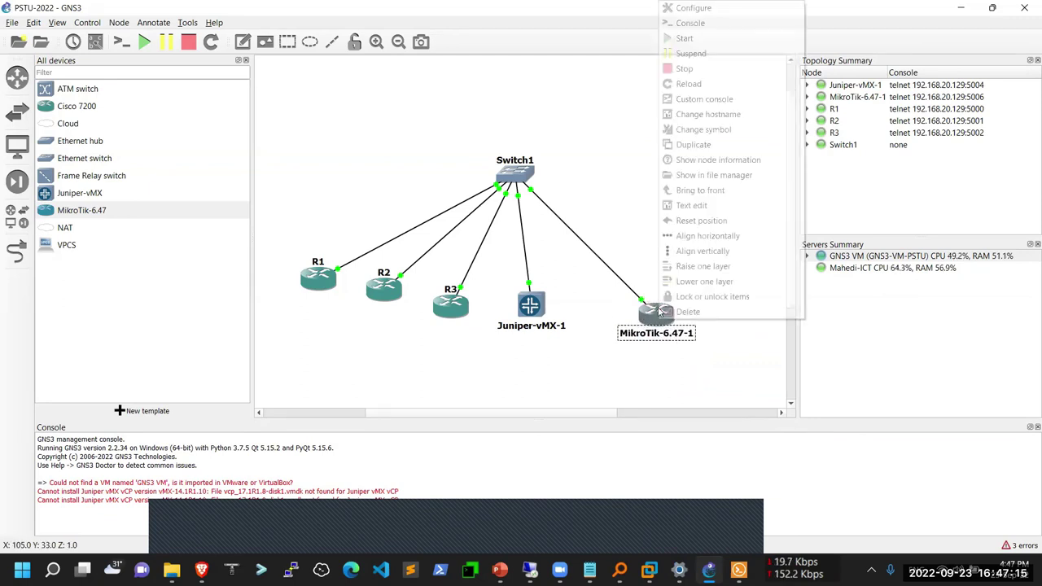
left_click(690, 28)
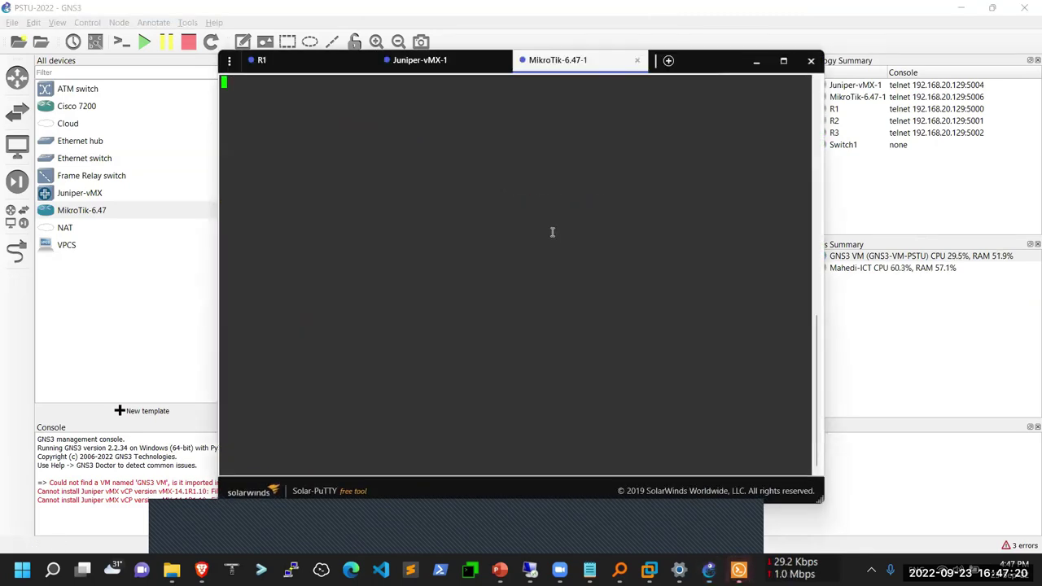
Step: Switch to the Juniper-vMX-1 console session and log in as root
left_click(446, 65)
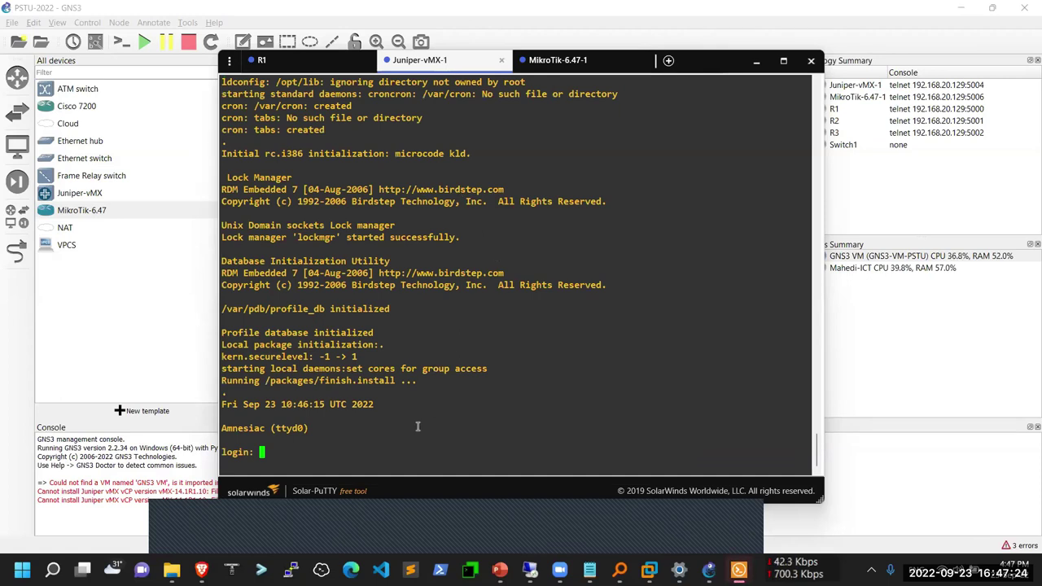
type("root")
key("Return")
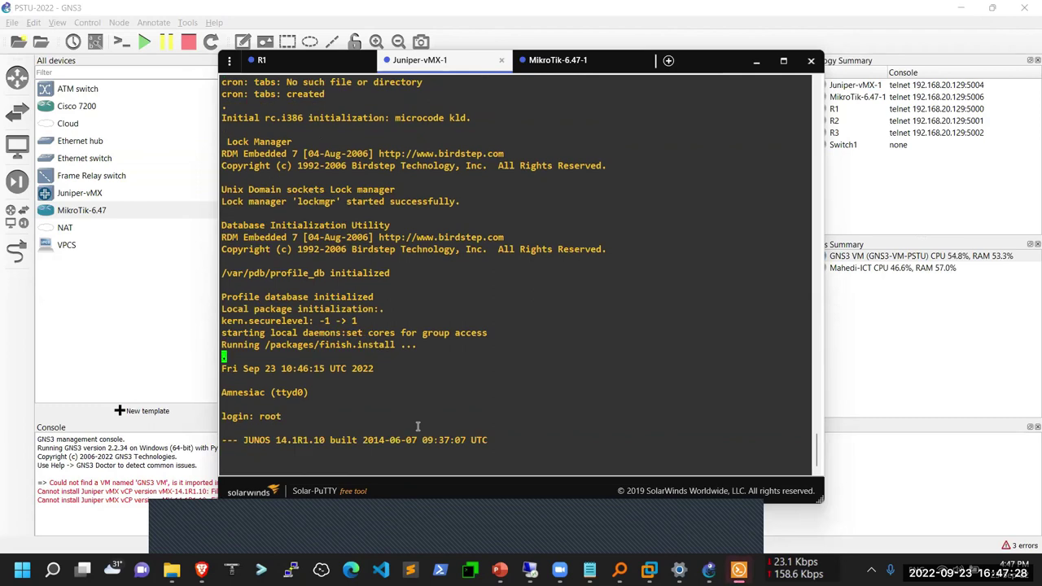
key("Return")
key("Return")
key("Return")
key("Return")
key("Return")
key("Return")
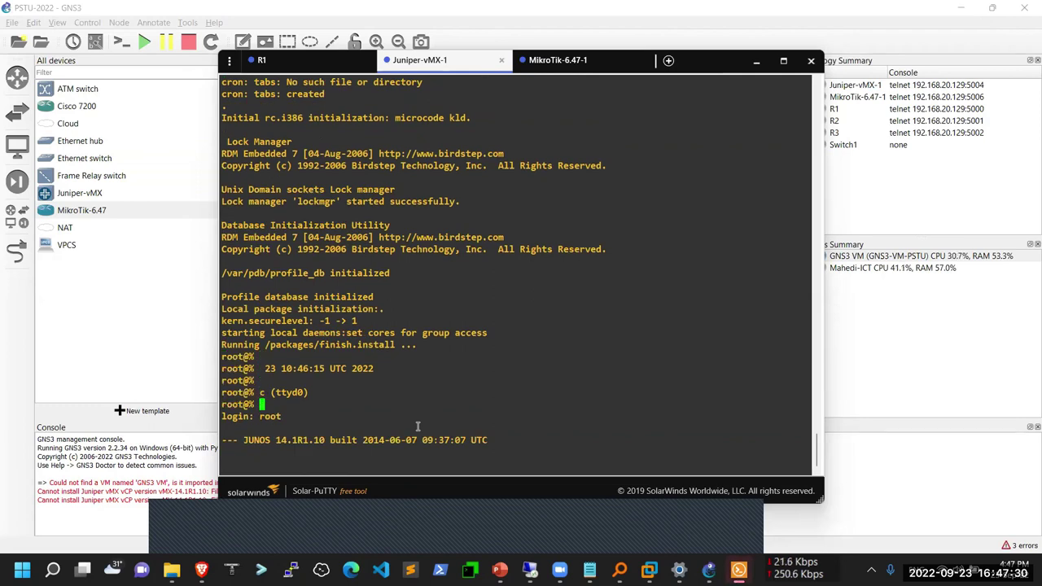
Step: Clear the Juniper-vMX-1 terminal, enter its operational mode with the cli command, and minimize the console window
key("ctrl+l")
key("Return")
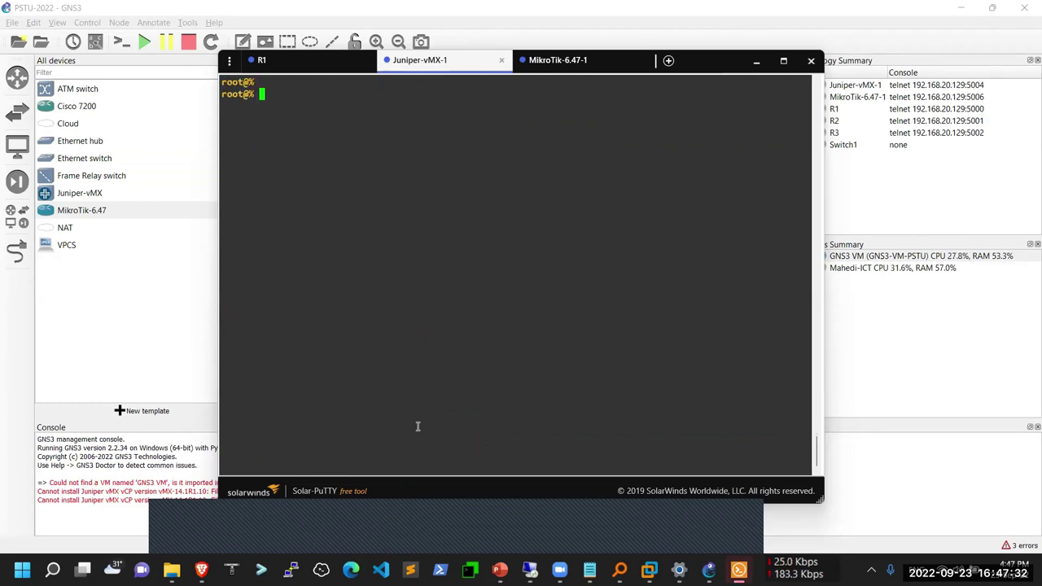
type("cli")
key("Return")
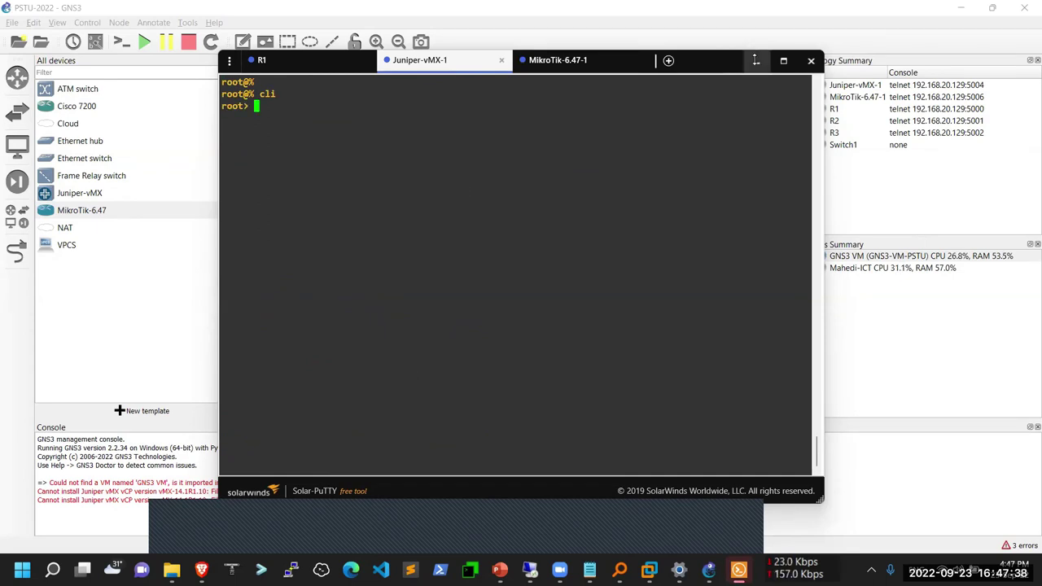
left_click(757, 60)
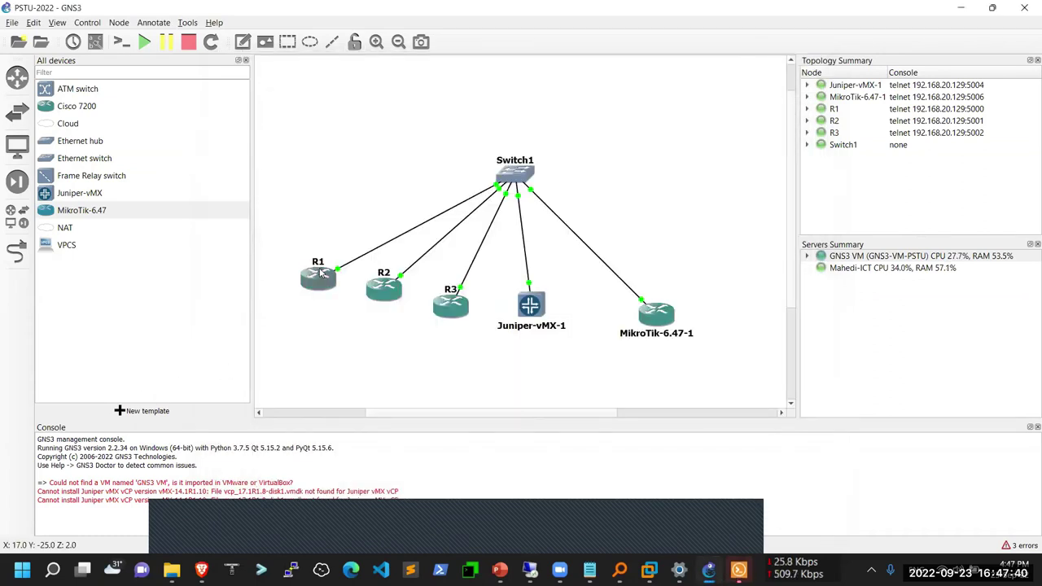
Step: Move R1 above Switch1, and permanently delete it together with R3
left_click_drag(320, 272, 523, 100)
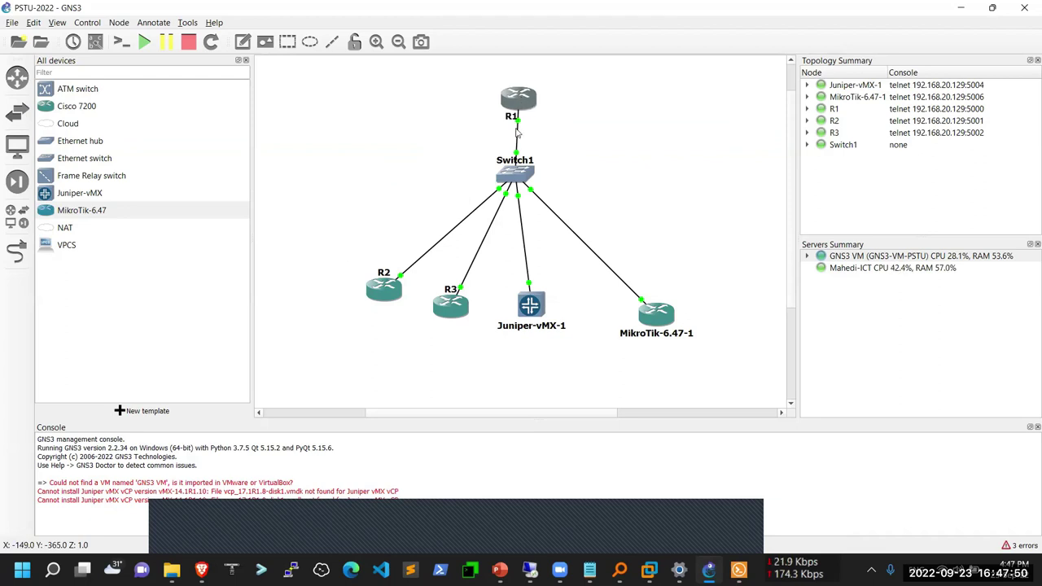
right_click(447, 312)
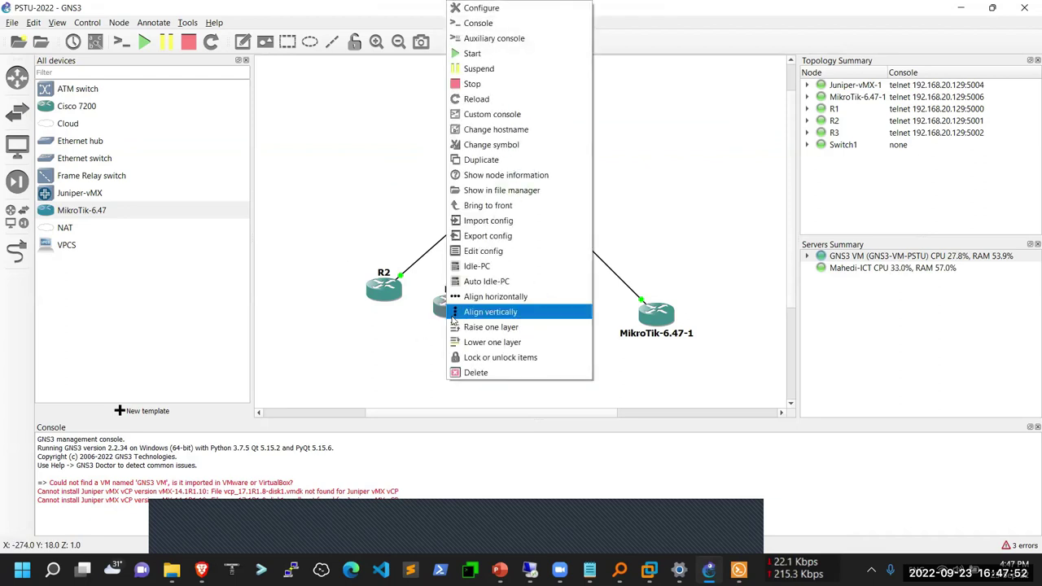
left_click(464, 368)
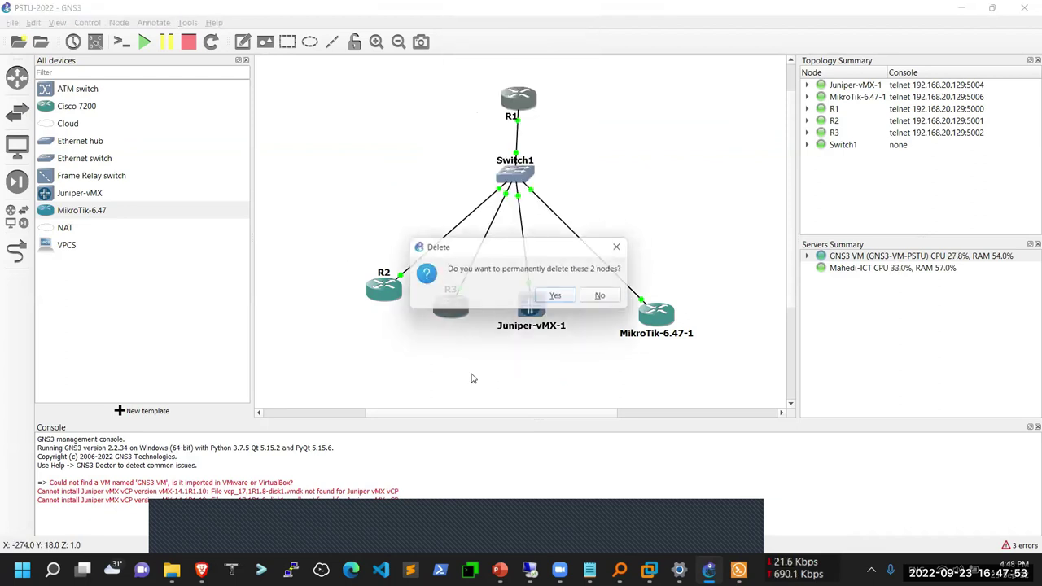
left_click(558, 298)
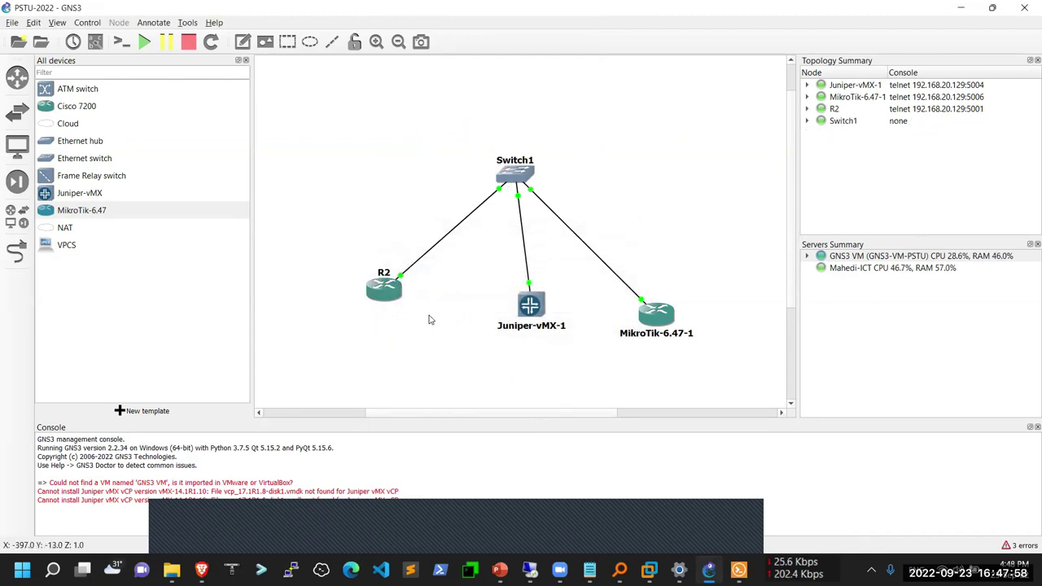
Step: Place a new Cisco 7200 router above Switch1, and spread out R2, Juniper-vMX-1 and the Switch1 label beneath it
left_click_drag(88, 106, 513, 88)
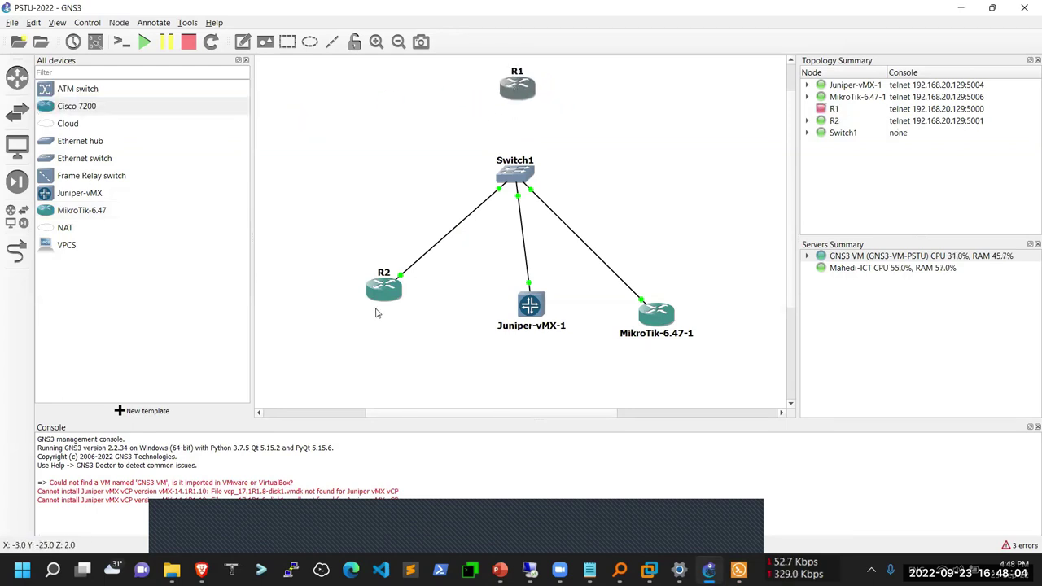
left_click_drag(381, 292, 332, 316)
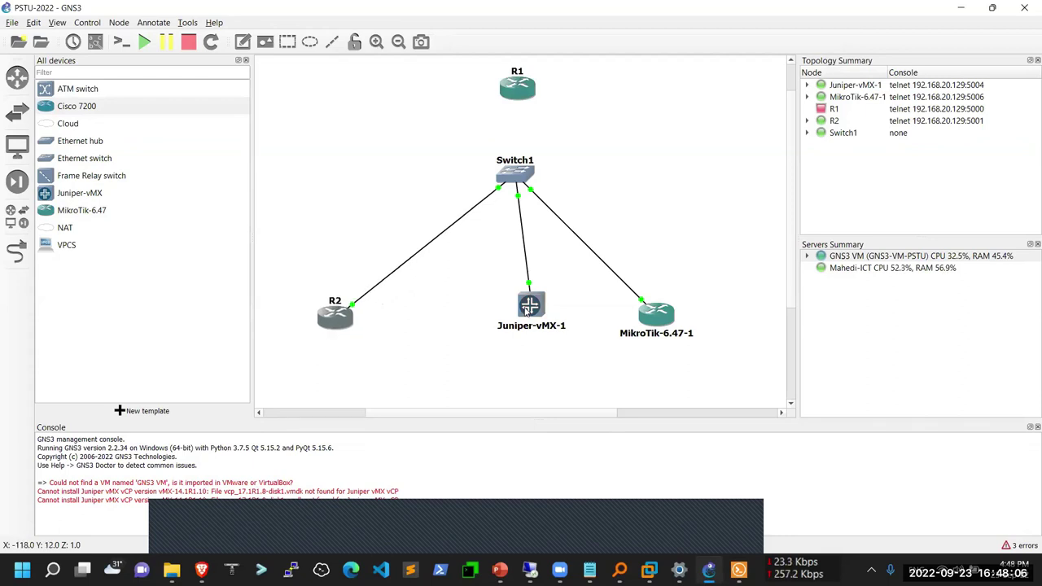
left_click_drag(529, 307, 501, 326)
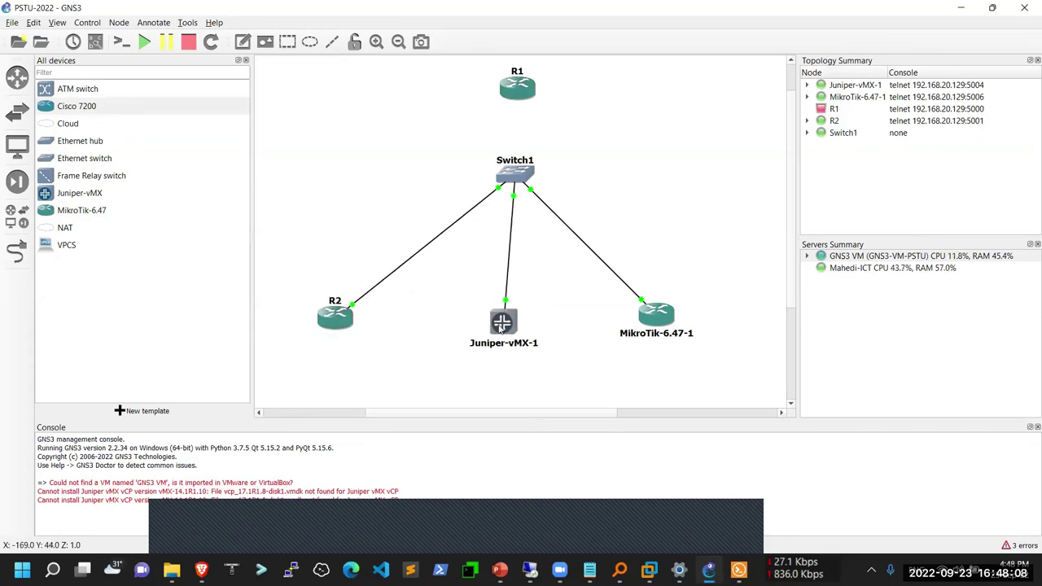
left_click_drag(505, 163, 452, 174)
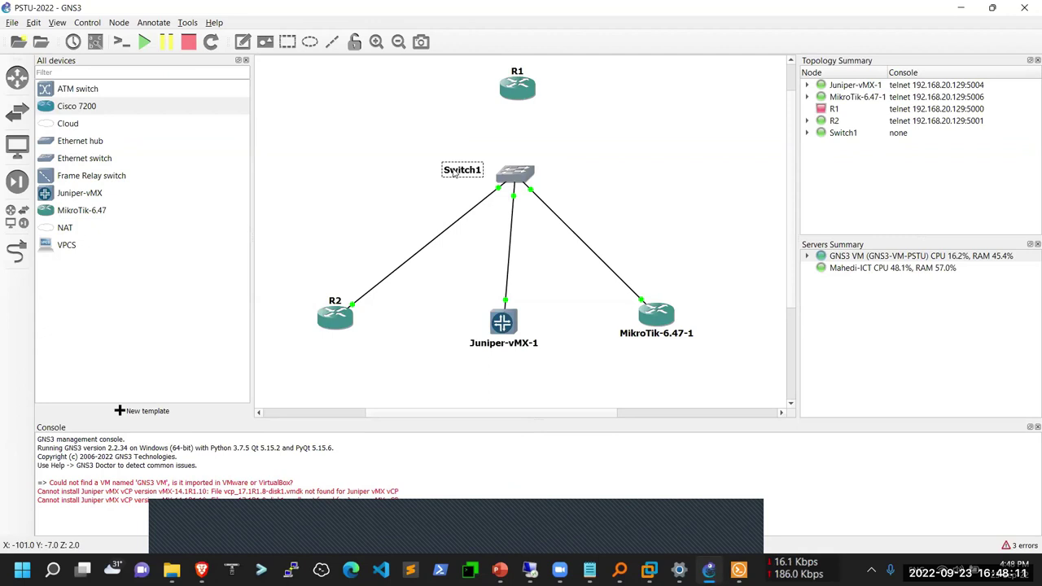
Step: Enlarge the canvas by hiding the device list and shrinking the console area, and fine-tune the positions of Switch1's label and R2
left_click(246, 62)
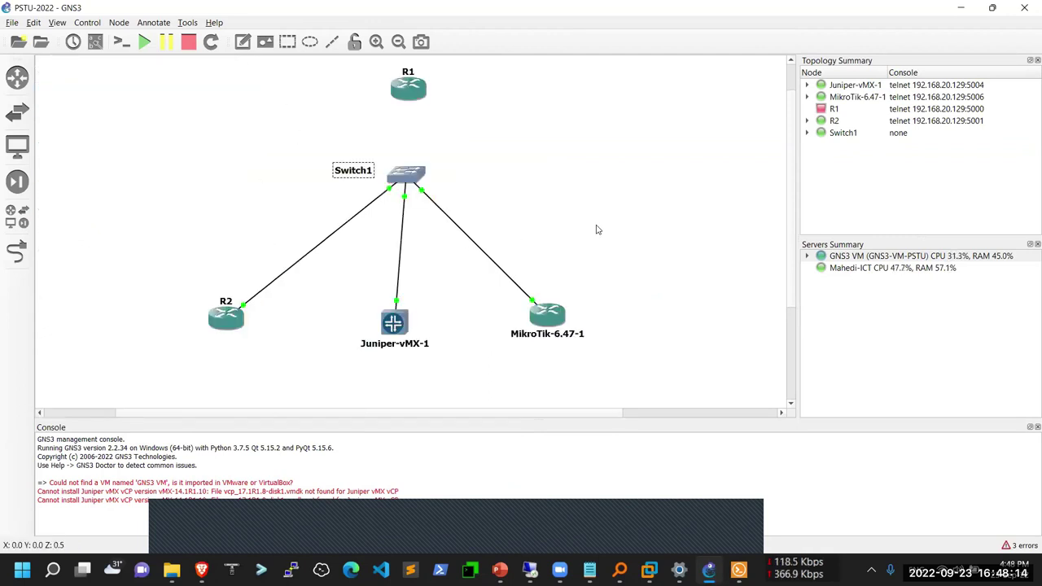
scroll(596, 226, "up", 1)
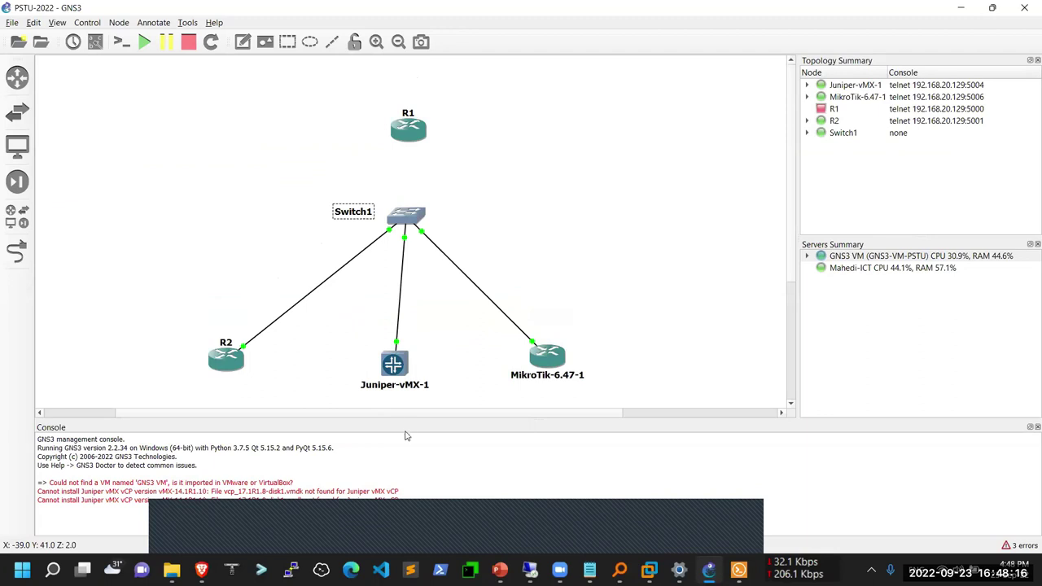
left_click_drag(416, 449, 426, 479)
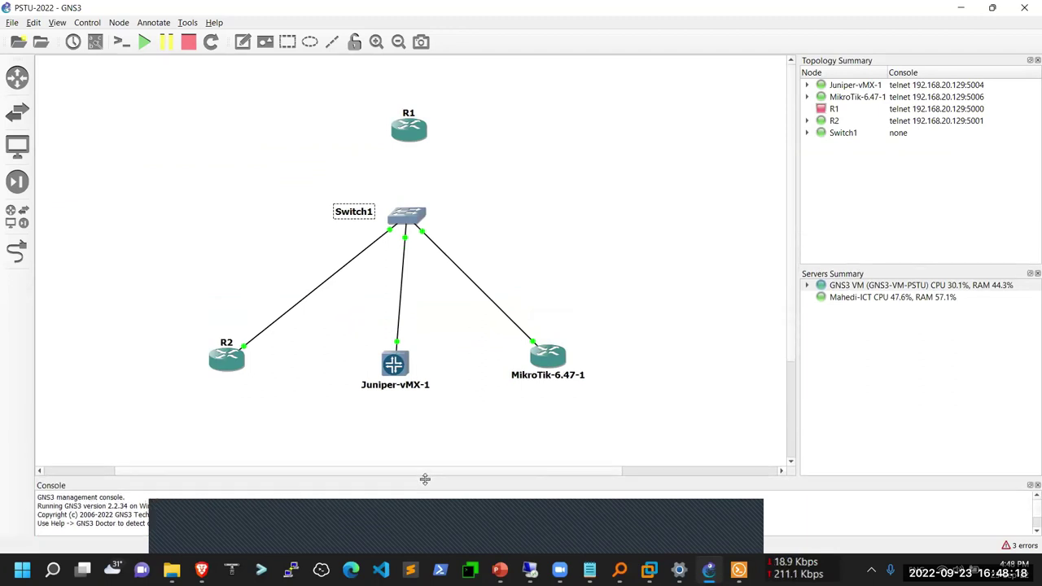
left_click_drag(343, 215, 353, 221)
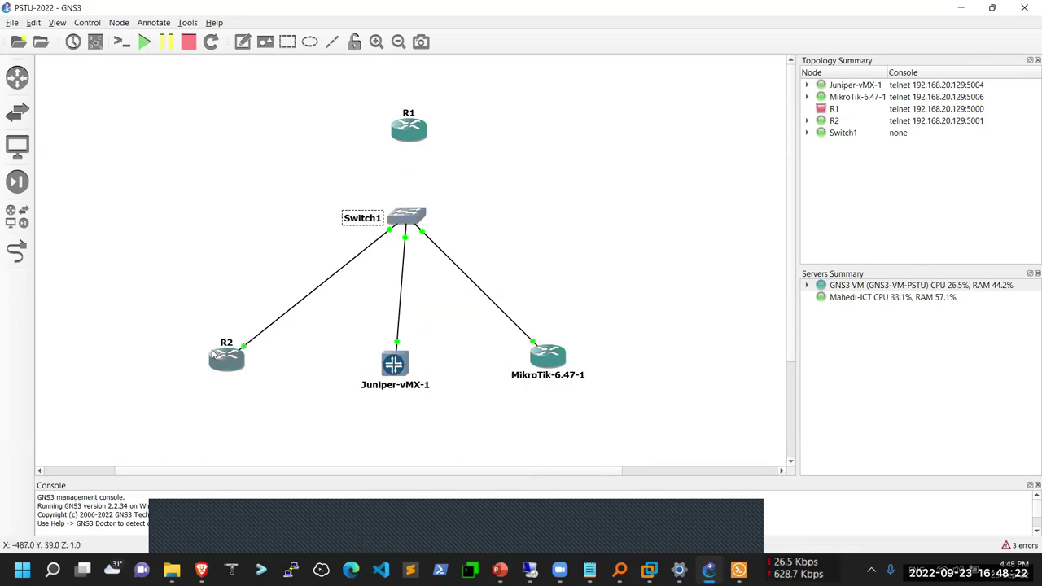
mouse_move(211, 353)
left_mouse_down()
mouse_move(242, 347)
mouse_move(218, 343)
mouse_move(227, 342)
left_mouse_up()
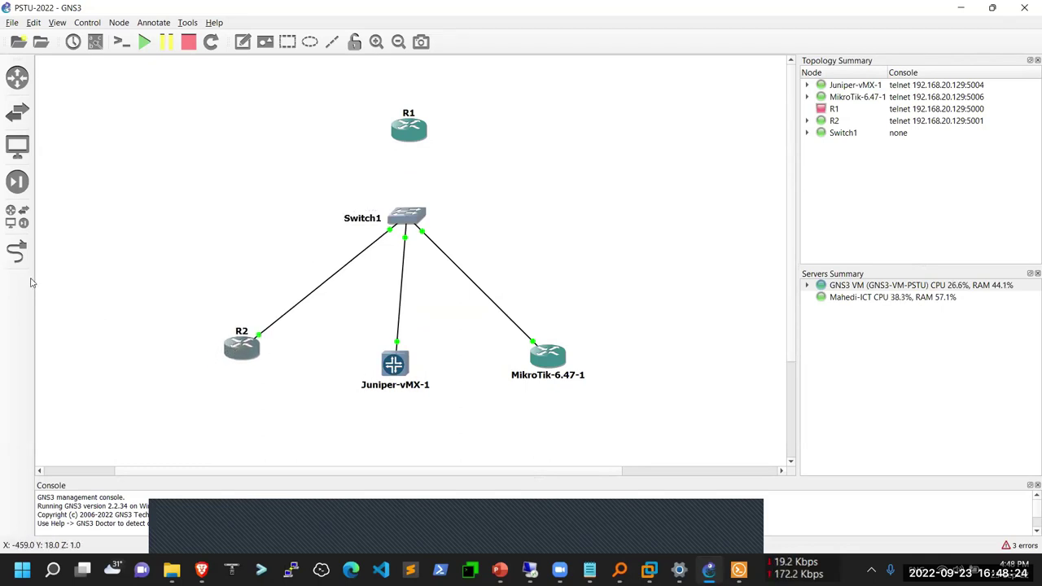
Step: Link R1's GigabitEthernet1/0 interface to Ethernet0 on Switch1, and leave the link tool
left_click(17, 253)
left_click(410, 134)
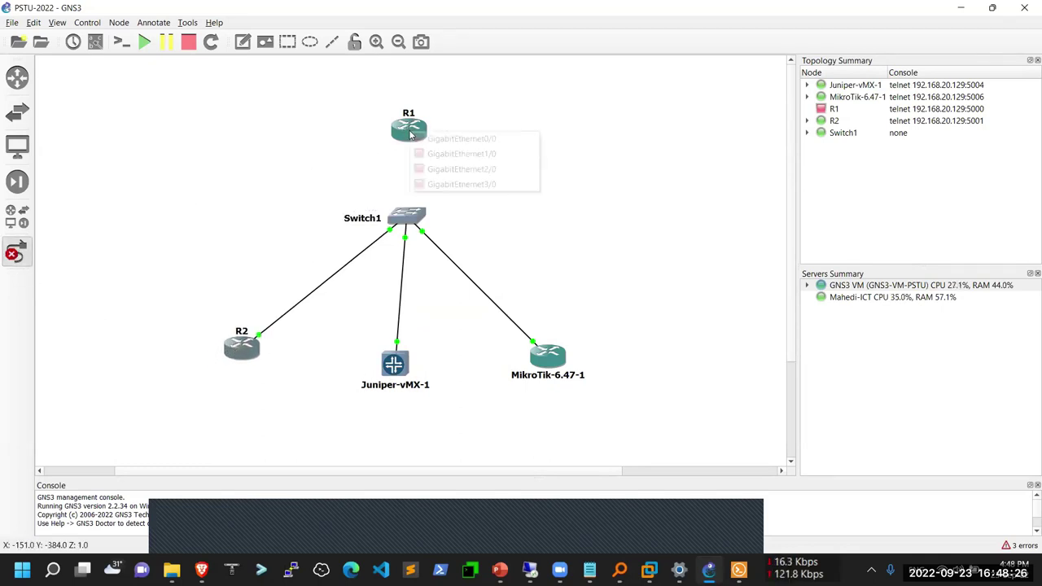
left_click(428, 154)
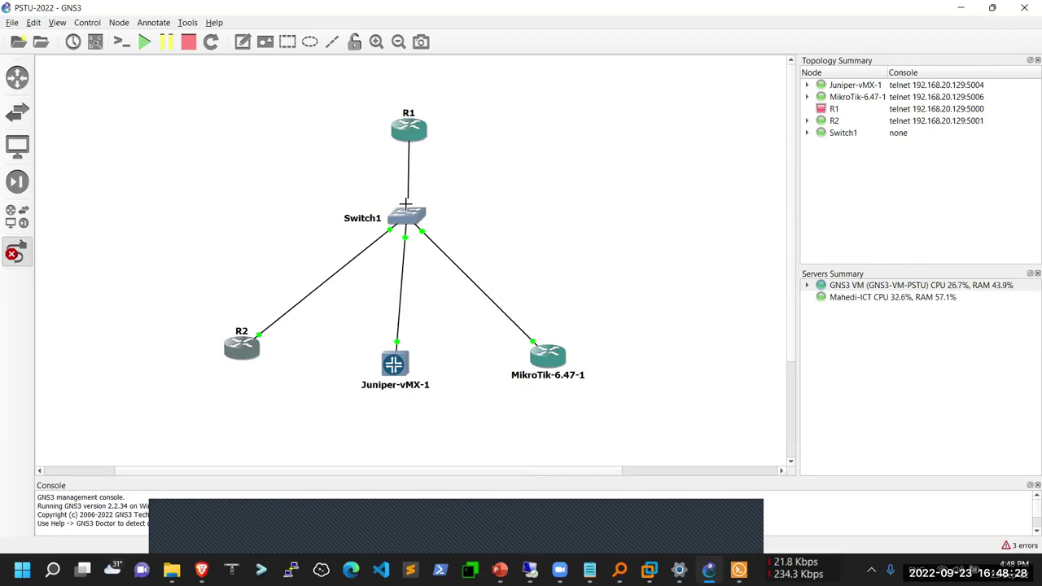
left_click(412, 220)
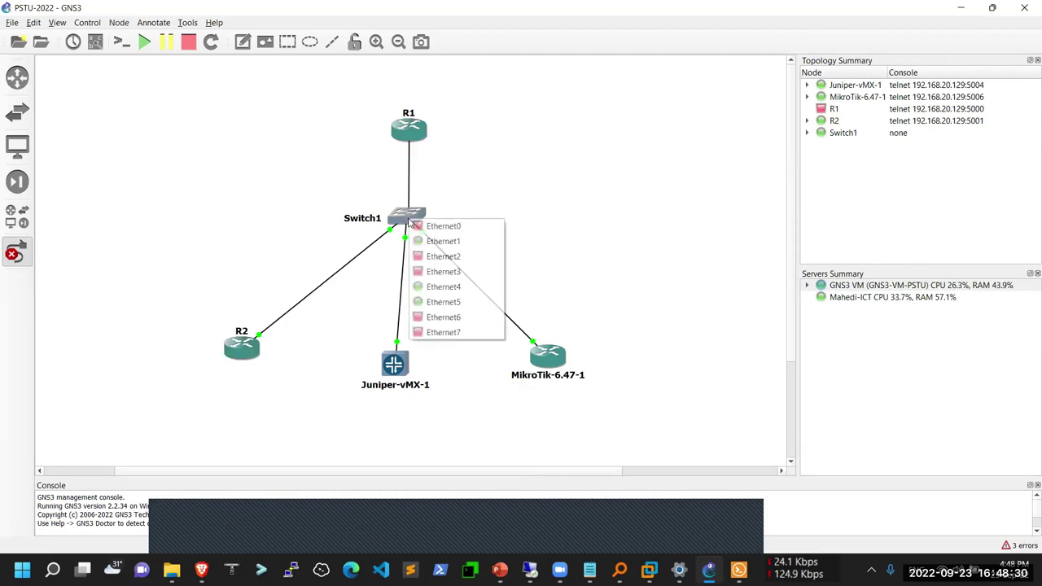
left_click(417, 227)
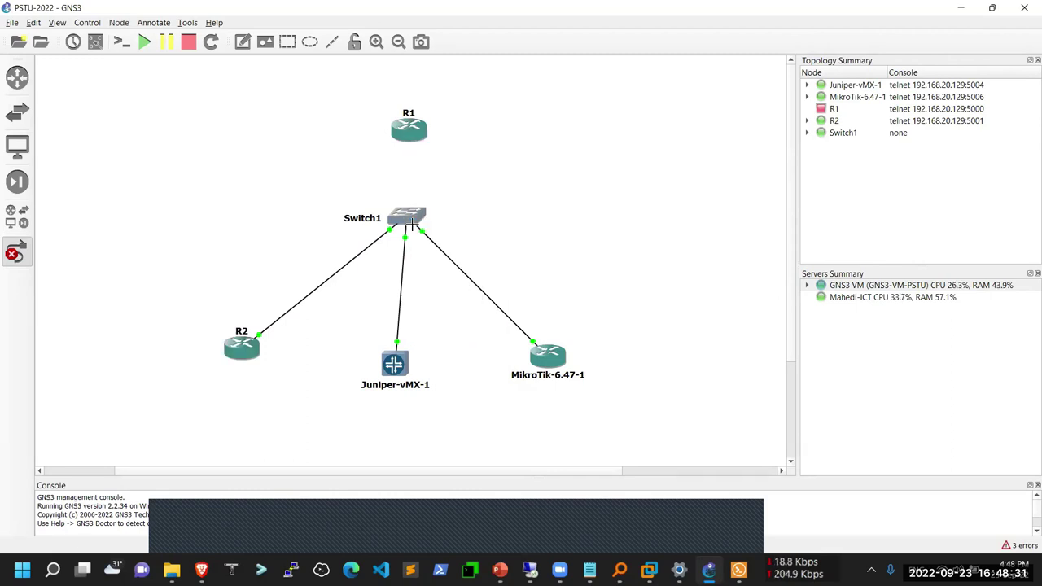
right_click(494, 183)
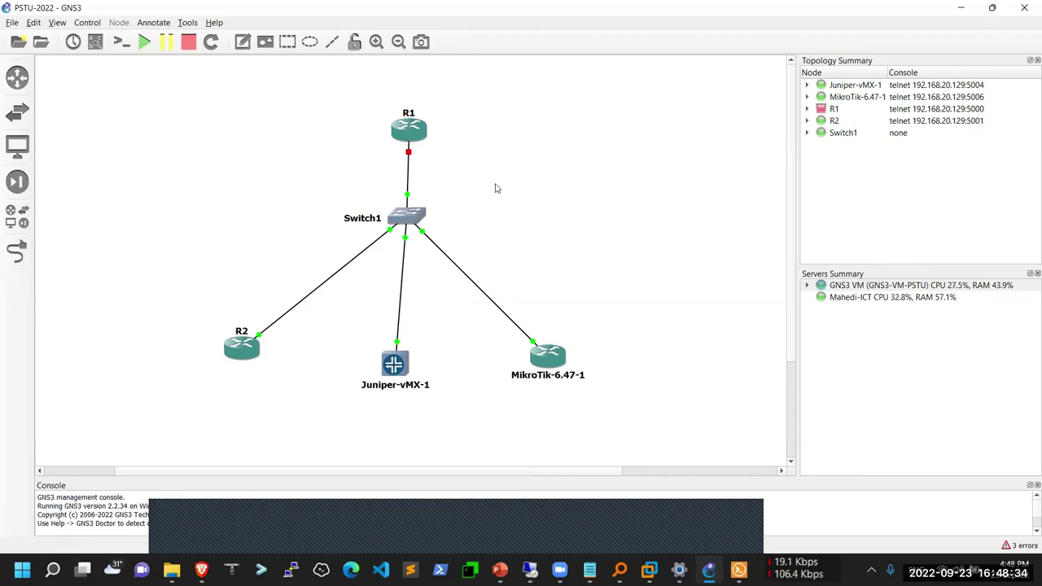
Step: Start R1, and align R1 and Juniper-vMX-1 vertically with Switch1
right_click(406, 130)
left_click(446, 180)
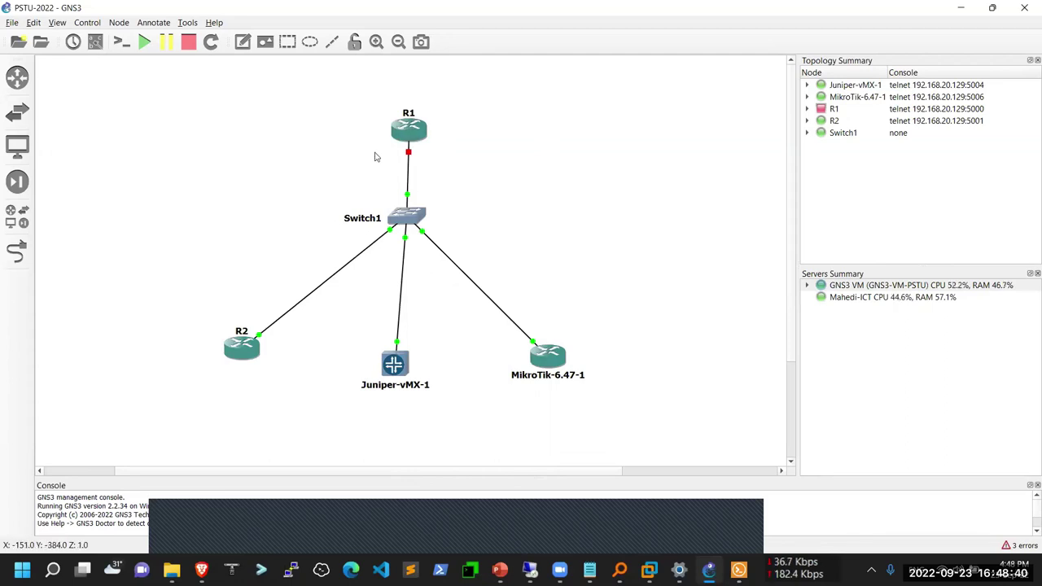
right_click(410, 135)
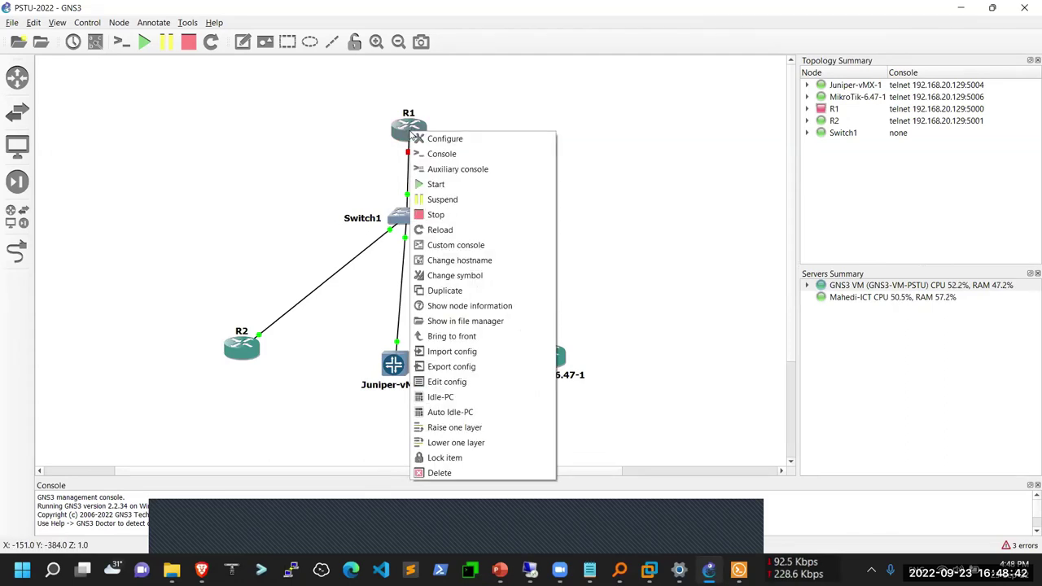
left_click(434, 185)
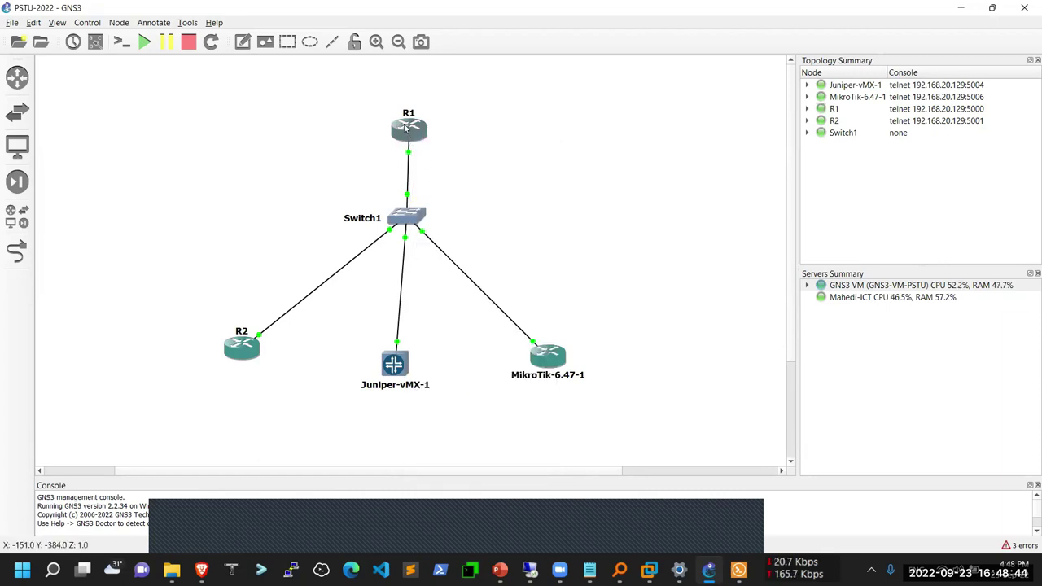
left_click_drag(407, 128, 401, 129)
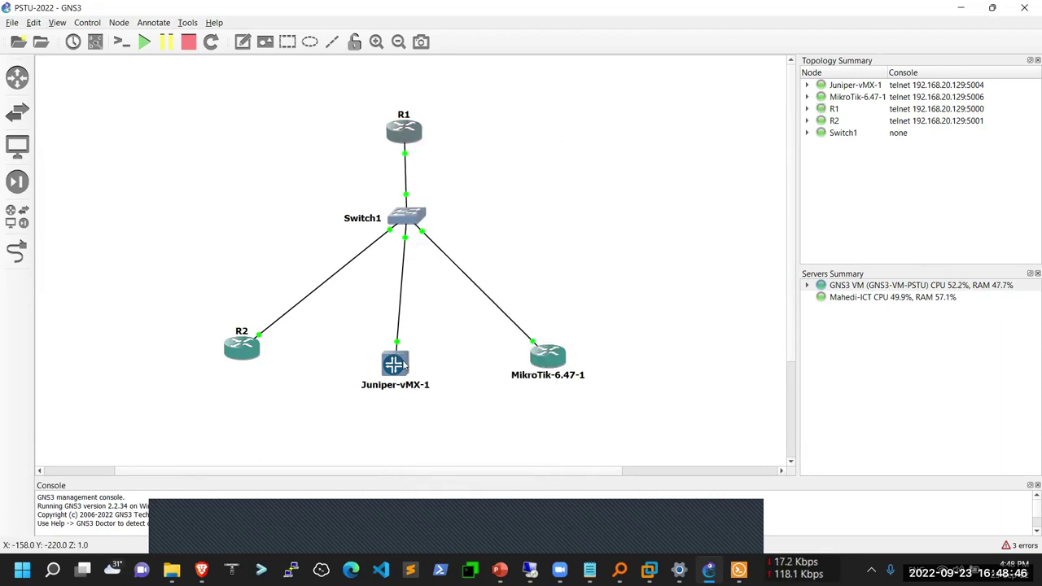
left_click_drag(403, 366, 416, 362)
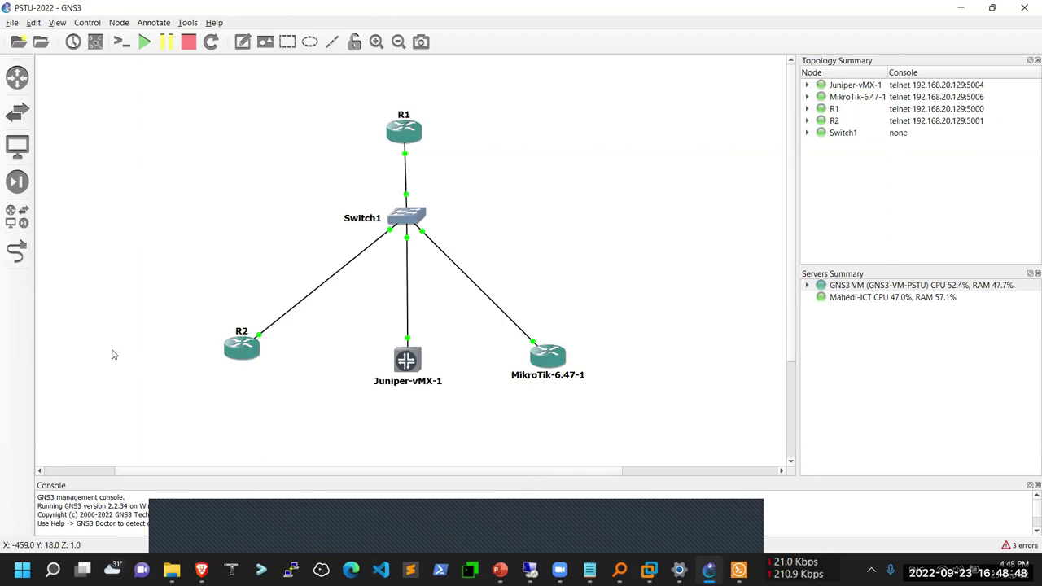
Step: Add a Cloud node hosted on the GNS3 VM (GNS3-VM-PSTU) server, and position it up and to the right of R1
left_click(24, 223)
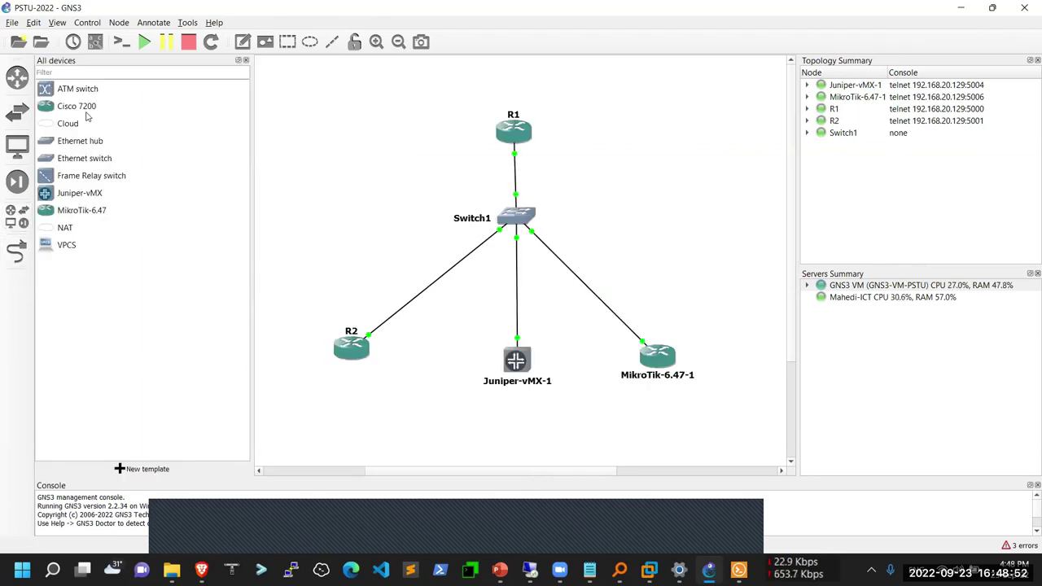
left_click_drag(73, 123, 673, 130)
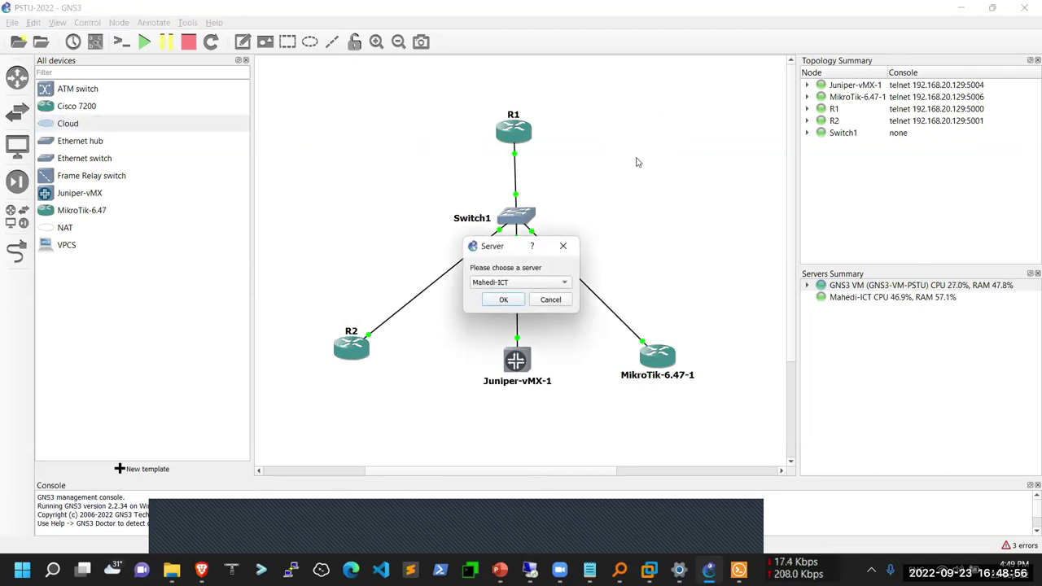
left_click(539, 284)
left_click(533, 296)
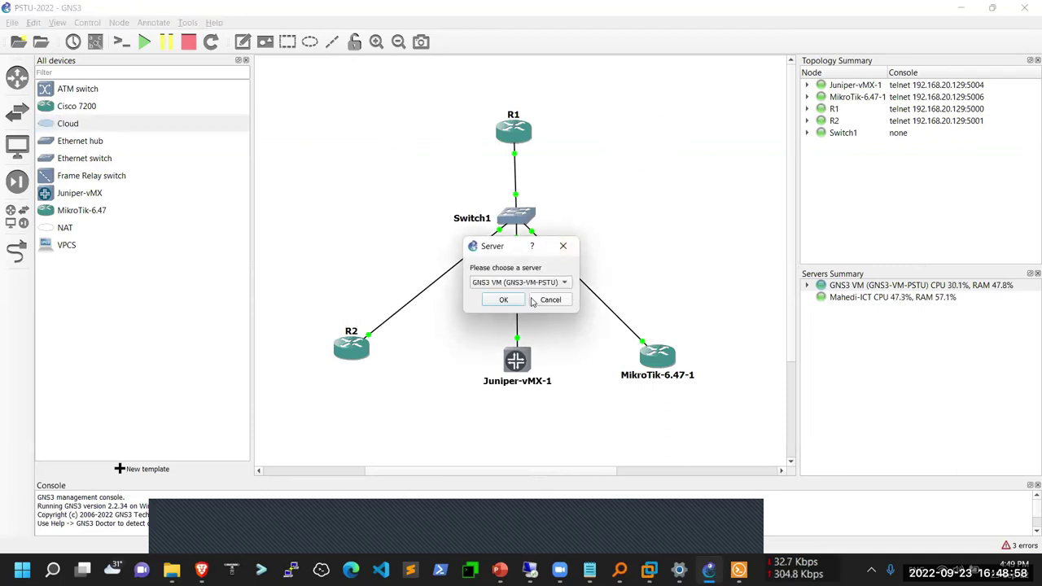
left_click(505, 300)
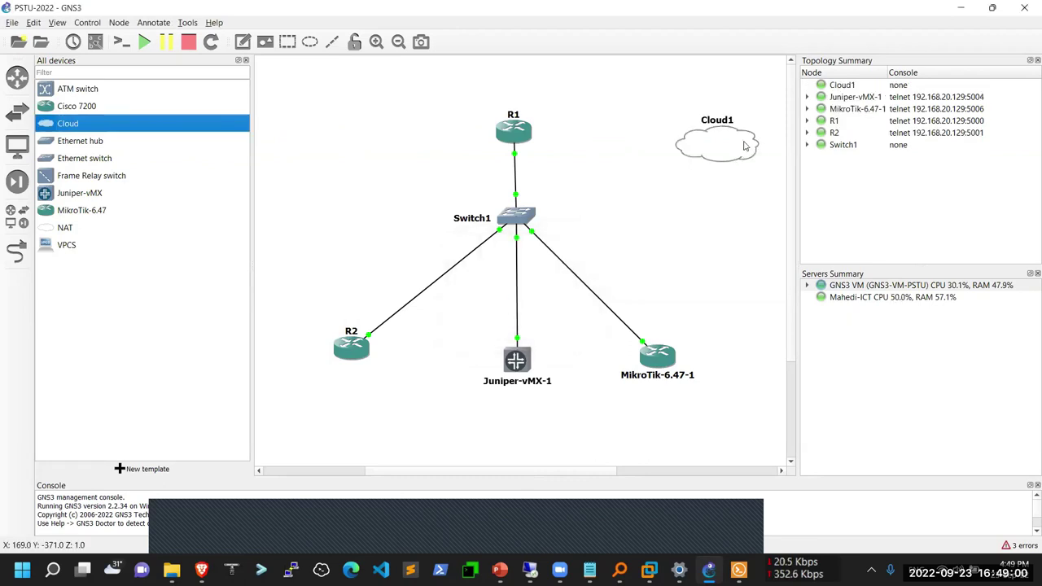
left_click_drag(710, 121, 712, 111)
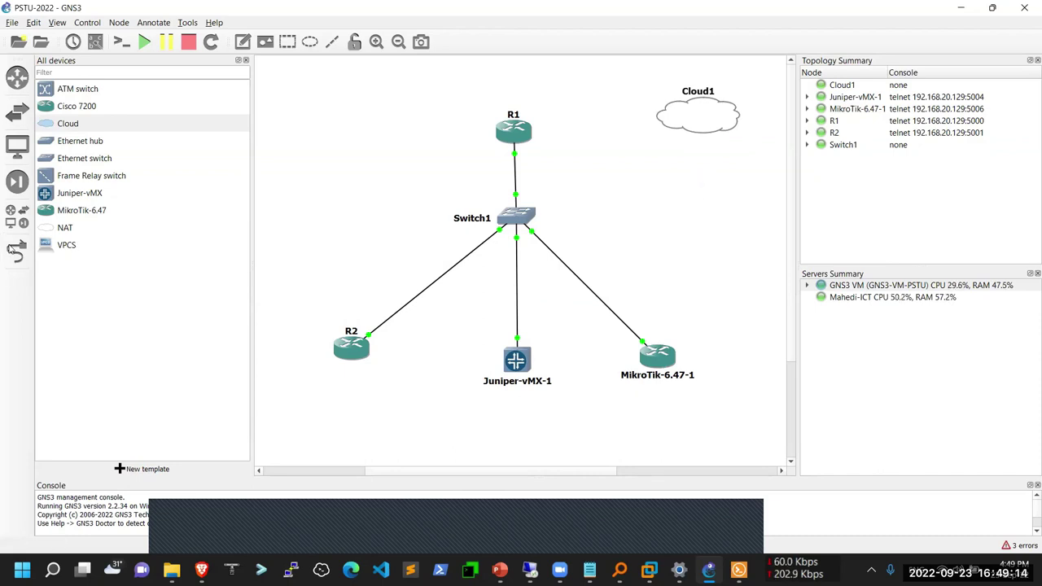
Step: Link Cloud1's eth0 interface to R1's GigabitEthernet0/0, and leave the link tool
left_click(16, 253)
left_click(677, 126)
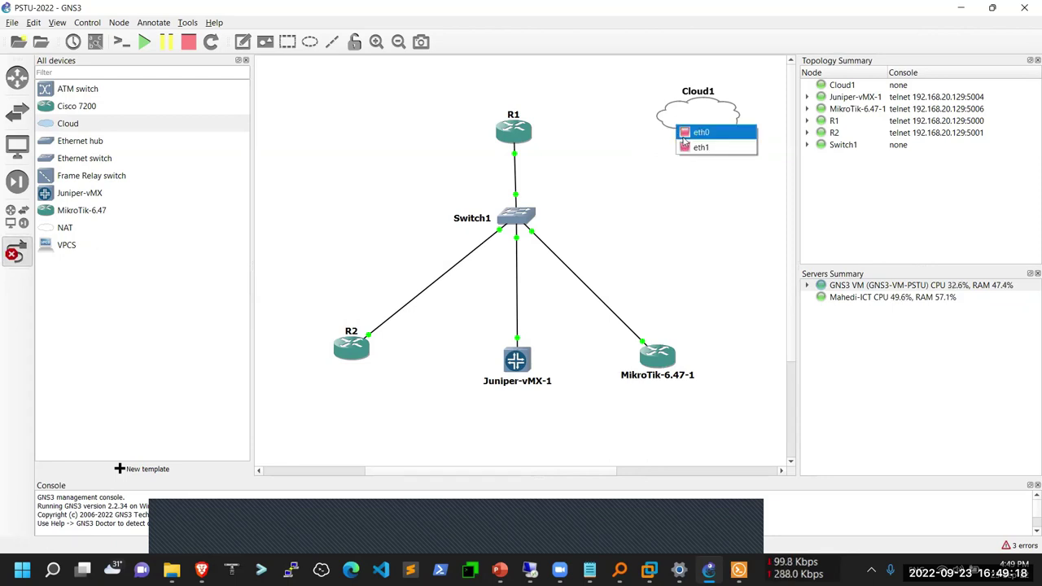
left_click(684, 135)
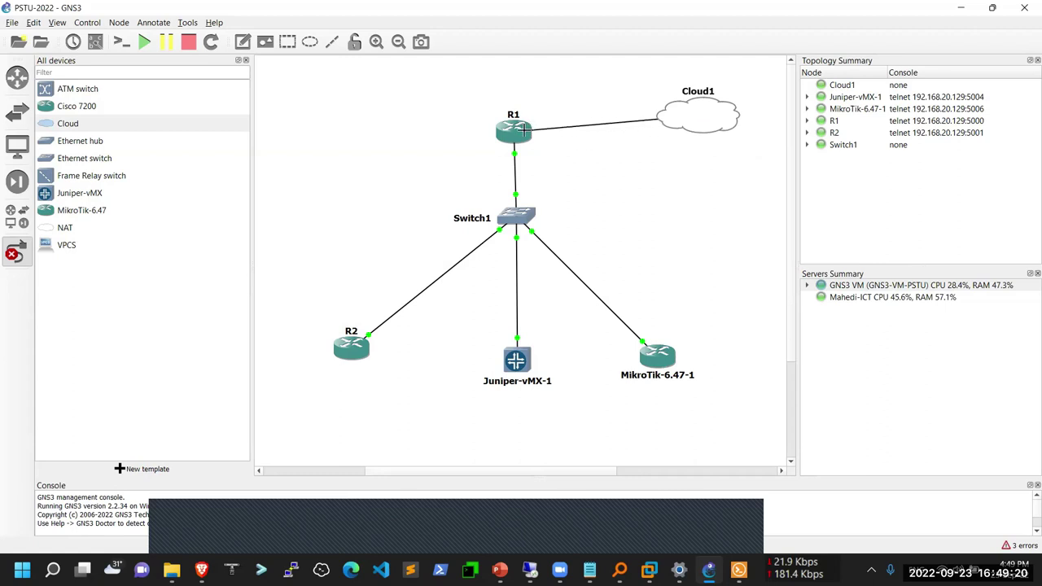
left_click(526, 135)
left_click(536, 136)
key("Escape")
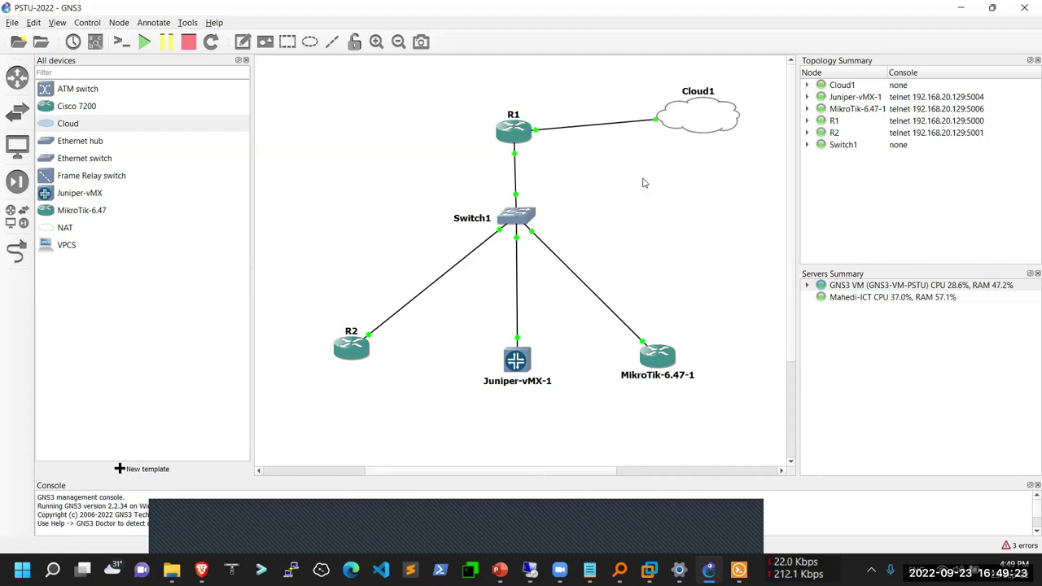
Step: Open R1's console, enter global configuration mode with conf t, and begin an interface command at the prompt
right_click(527, 138)
left_click(545, 168)
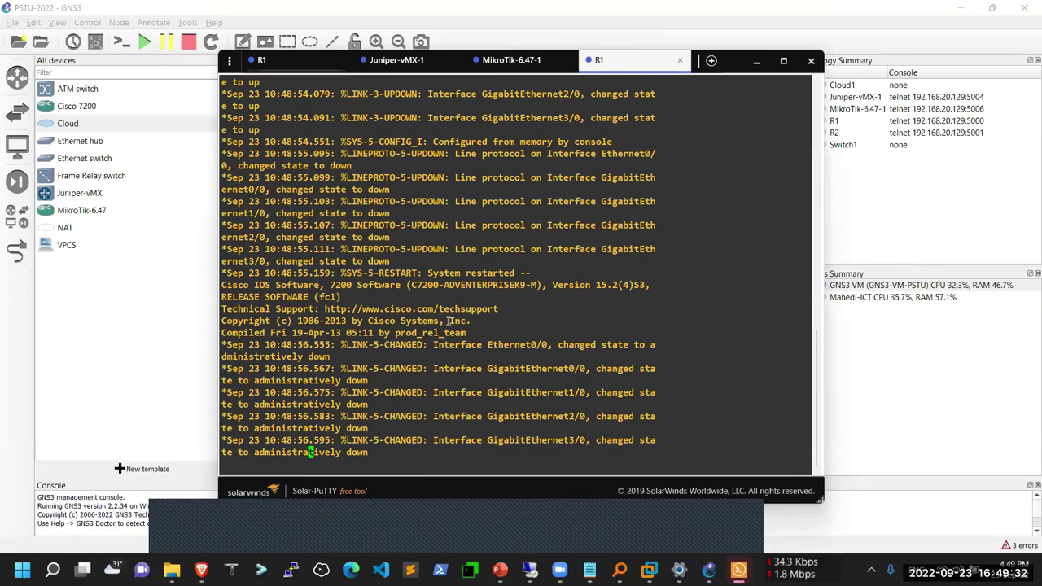
key("Return")
key("Return")
key("Return")
key("Return")
key("Return")
type("co")
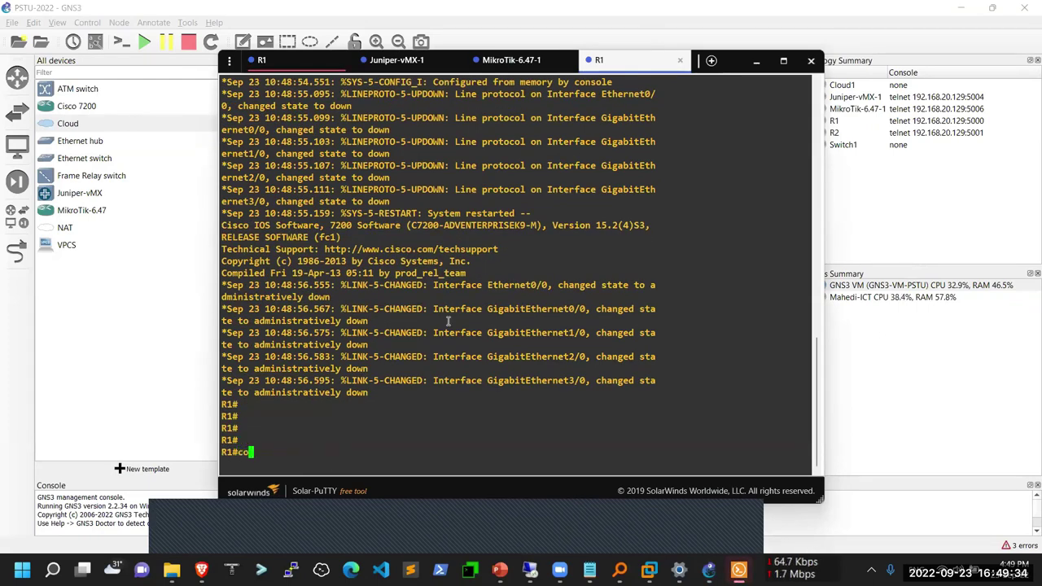
type("nf t")
key("Return")
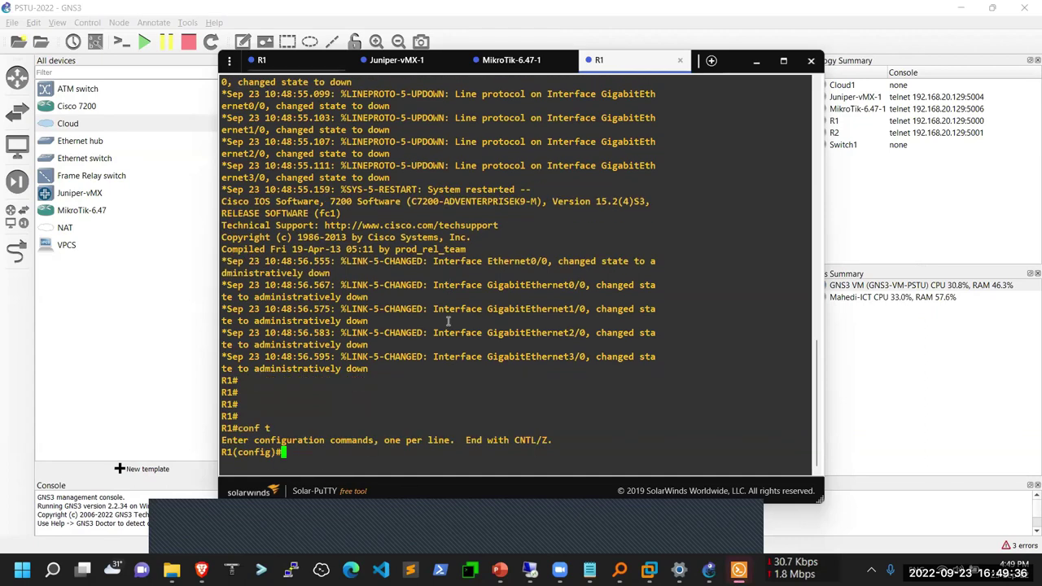
key("Return")
key("Return")
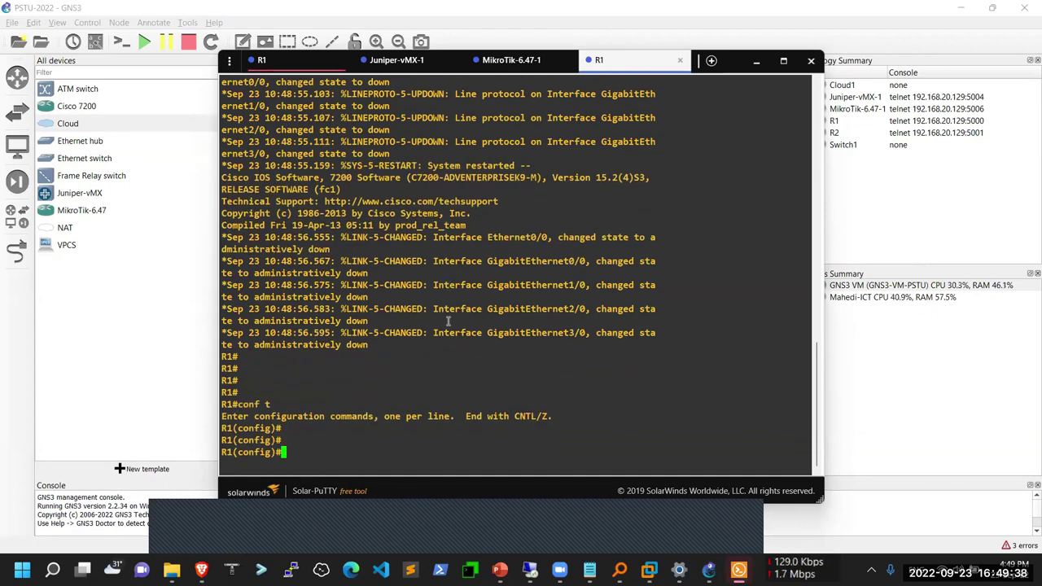
type("inter")
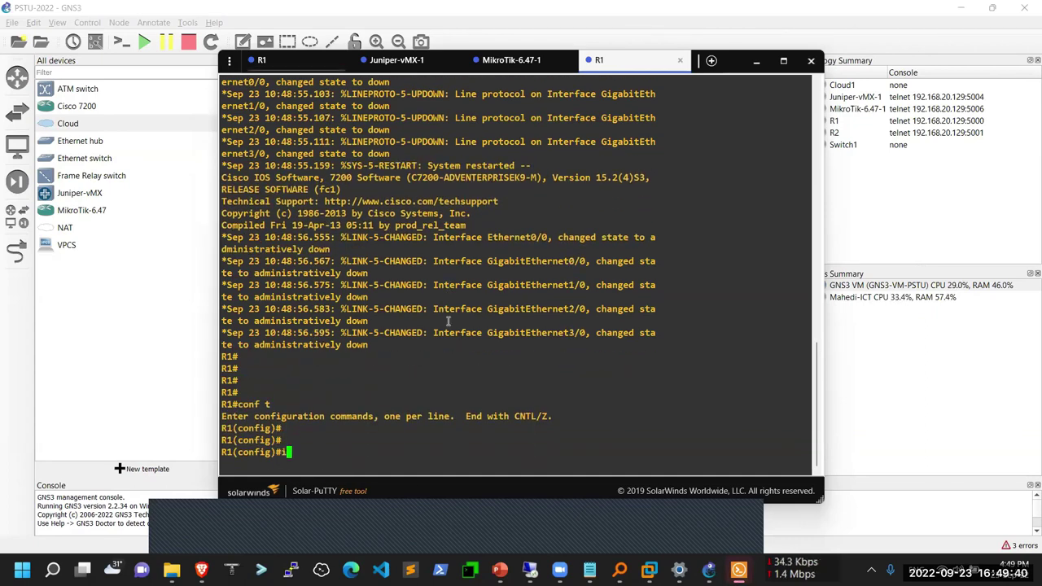
key("Tab")
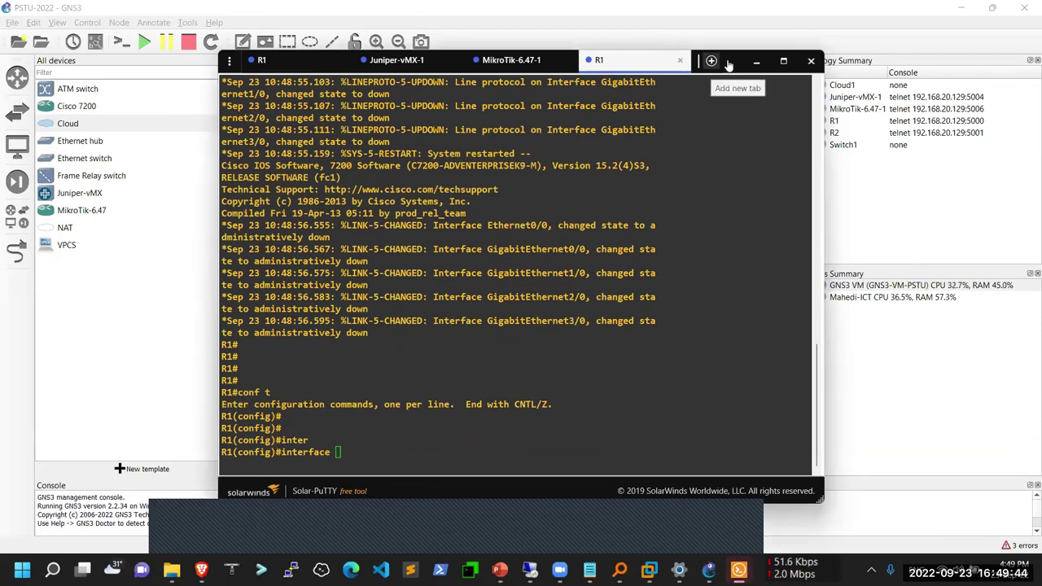
Step: Uncover the topology by moving the console window and hiding the device list, and show the interface labels
left_click_drag(729, 63, 642, 206)
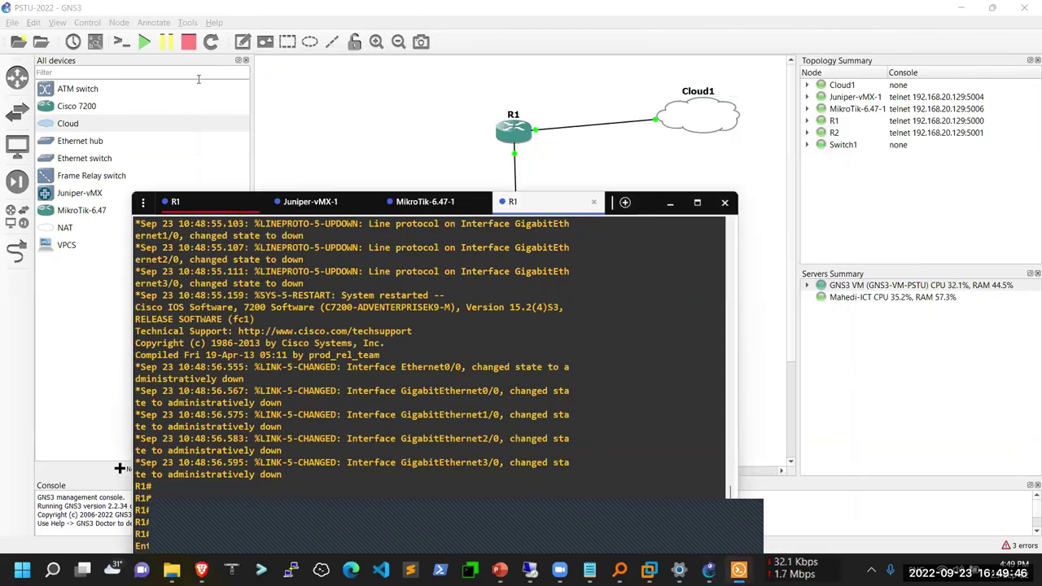
left_click(245, 61)
left_click(245, 61)
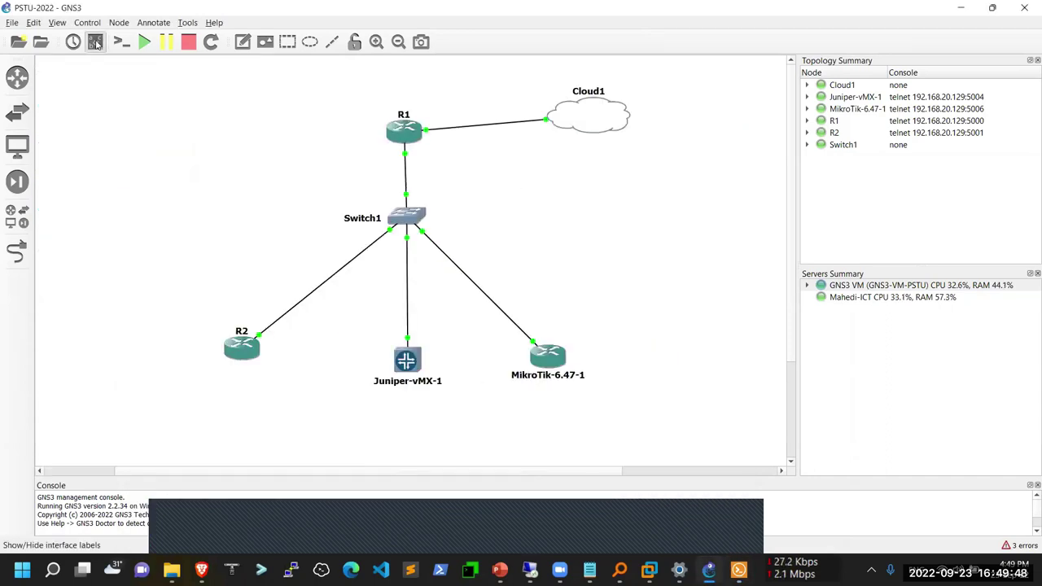
left_click(96, 43)
Step: Reposition the interface labels around R1, Switch1, R2, Juniper-vMX-1 and MikroTik-6.47-1 so they sit clear of the nodes and links
left_click_drag(408, 164, 375, 158)
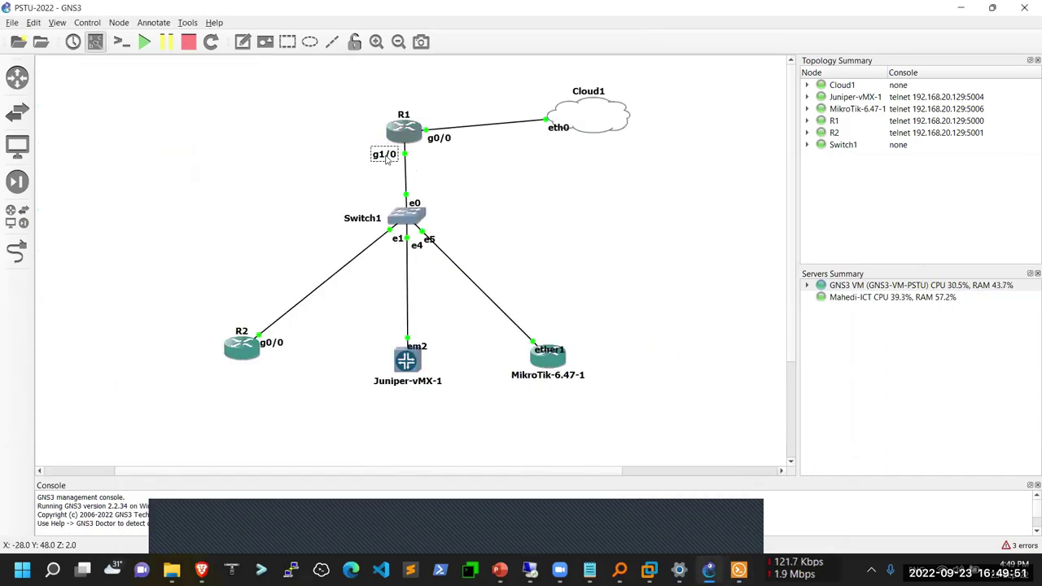
left_click(414, 204)
left_click_drag(415, 205, 416, 199)
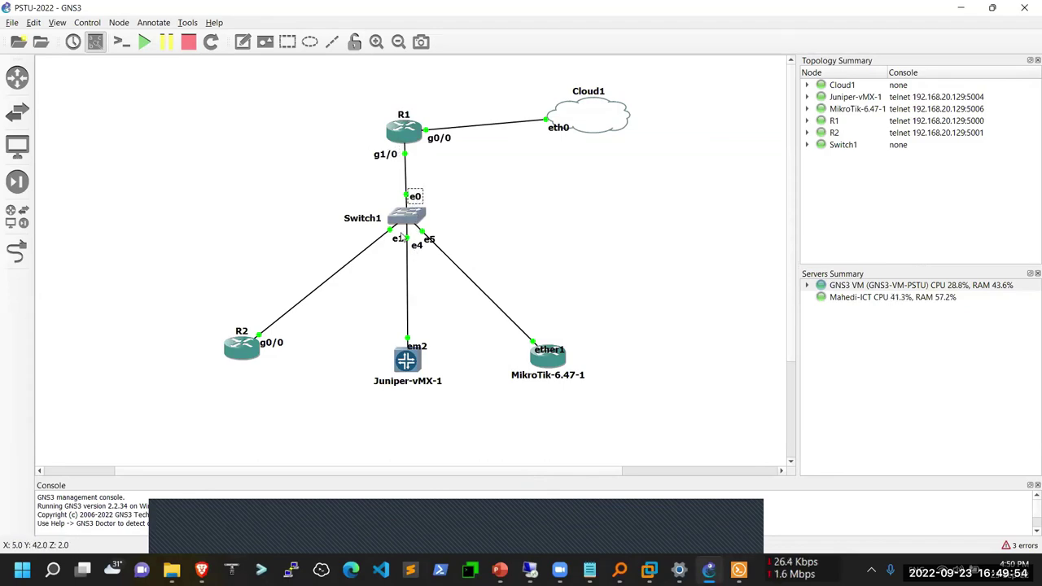
left_click_drag(396, 239, 433, 235)
left_click(411, 248)
left_click_drag(274, 343, 278, 337)
left_click_drag(420, 348, 424, 344)
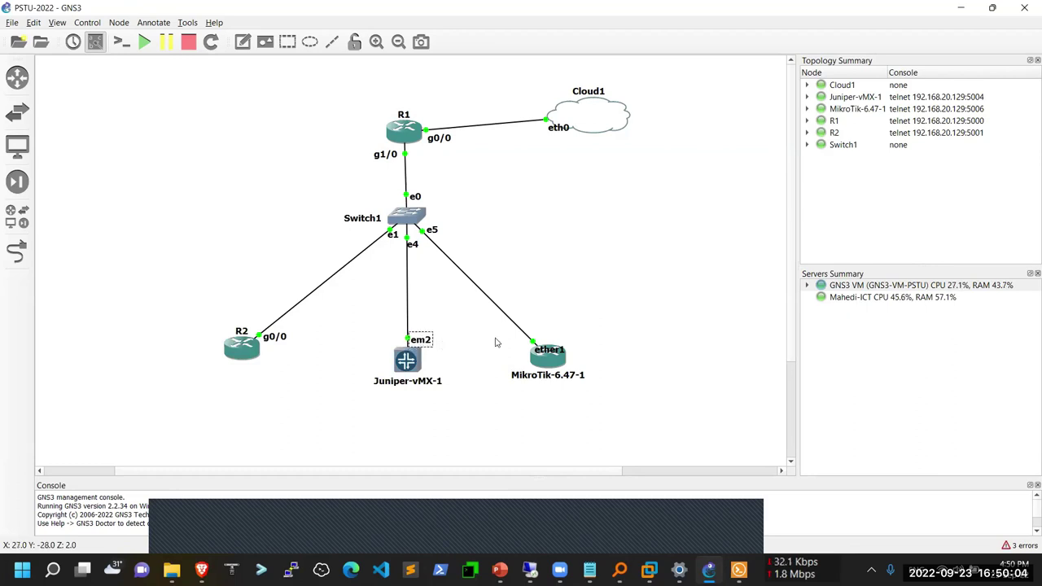
left_click_drag(548, 350, 550, 342)
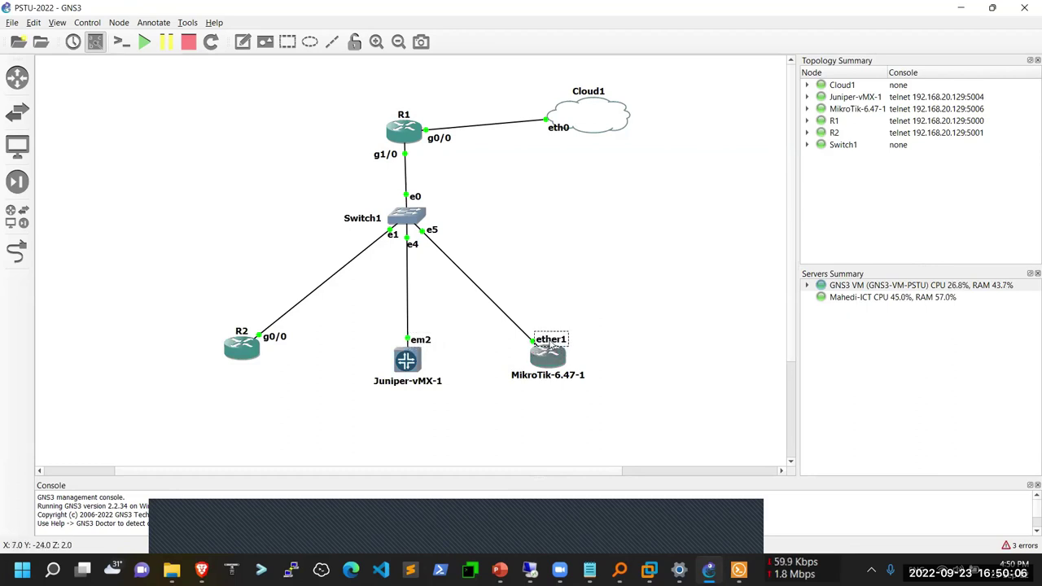
Step: Close the console window holding all the old sessions, and open a fresh console for R1
key("alt+Tab")
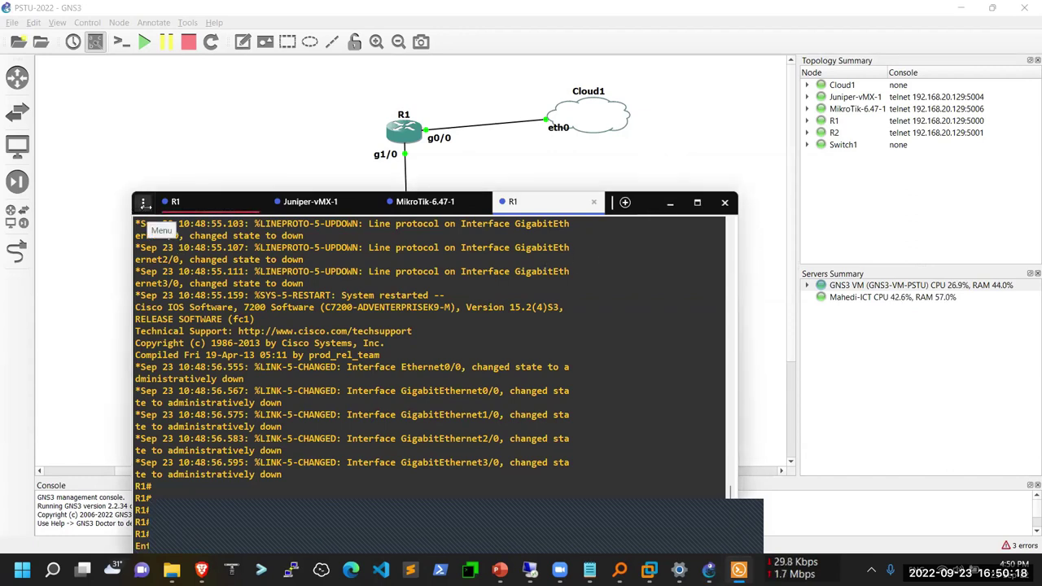
left_click(765, 330)
key("alt+Tab")
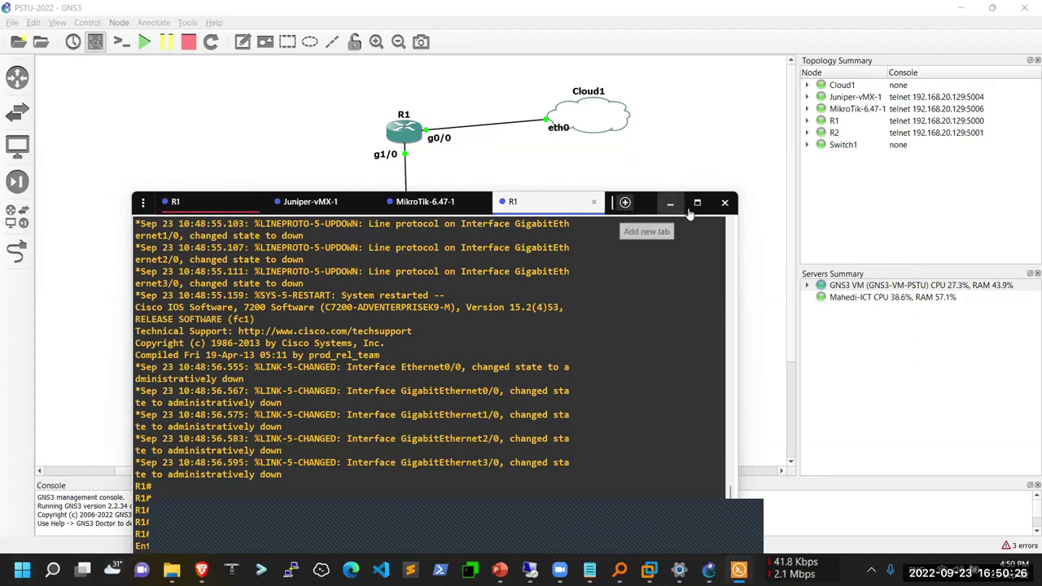
left_click(725, 203)
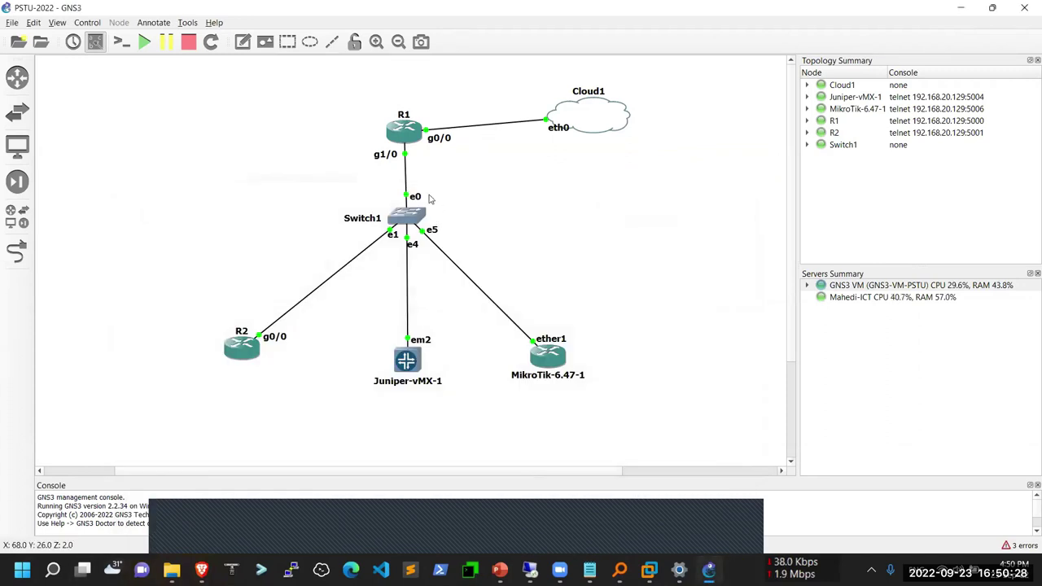
right_click(411, 132)
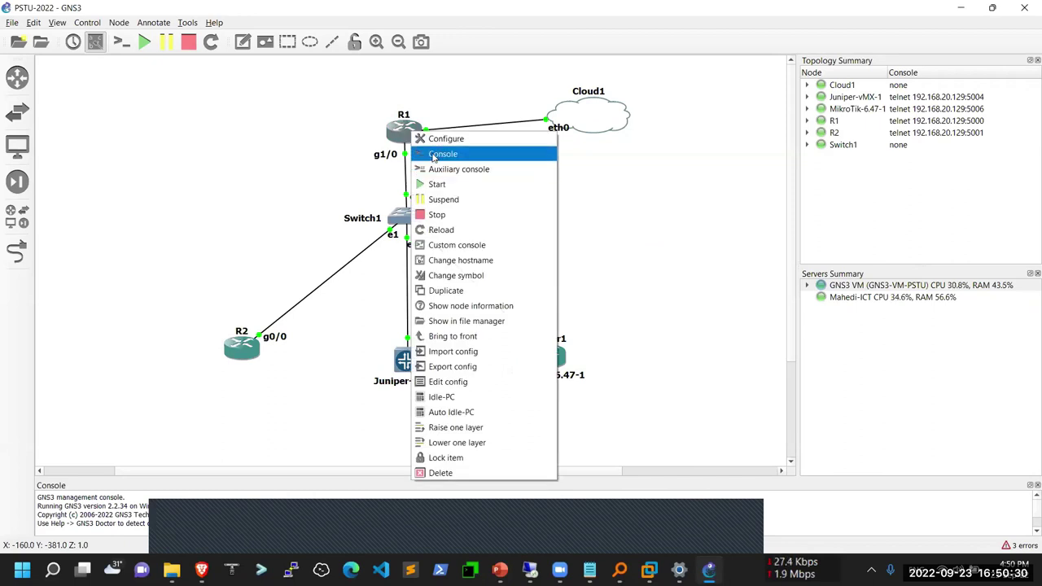
left_click(437, 154)
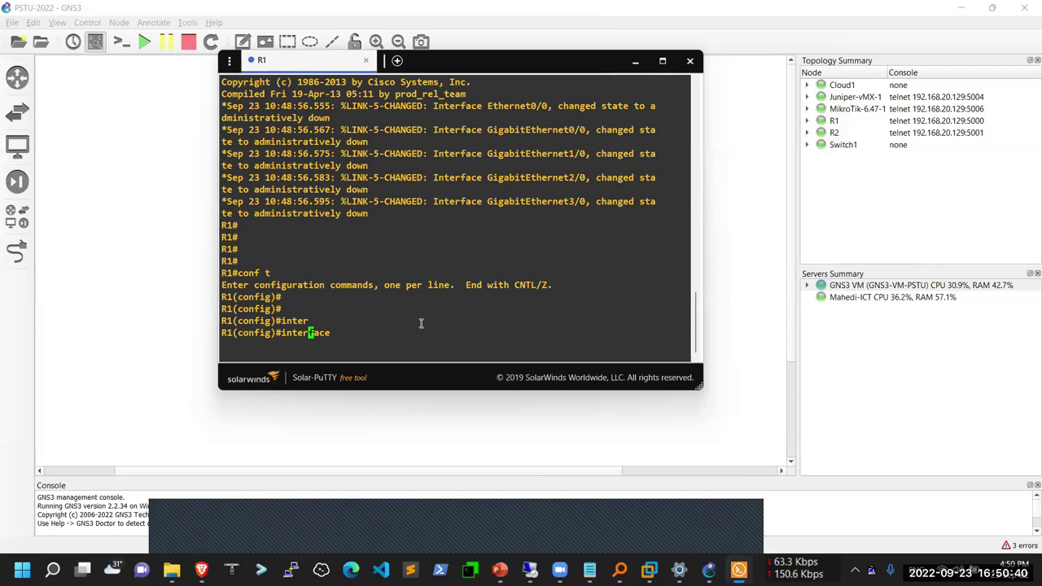
Step: Enter interface configuration mode for GigabitEthernet 0/0 on R1 with the command interface gigabitEthernet 0/0
key("Return")
type("inte")
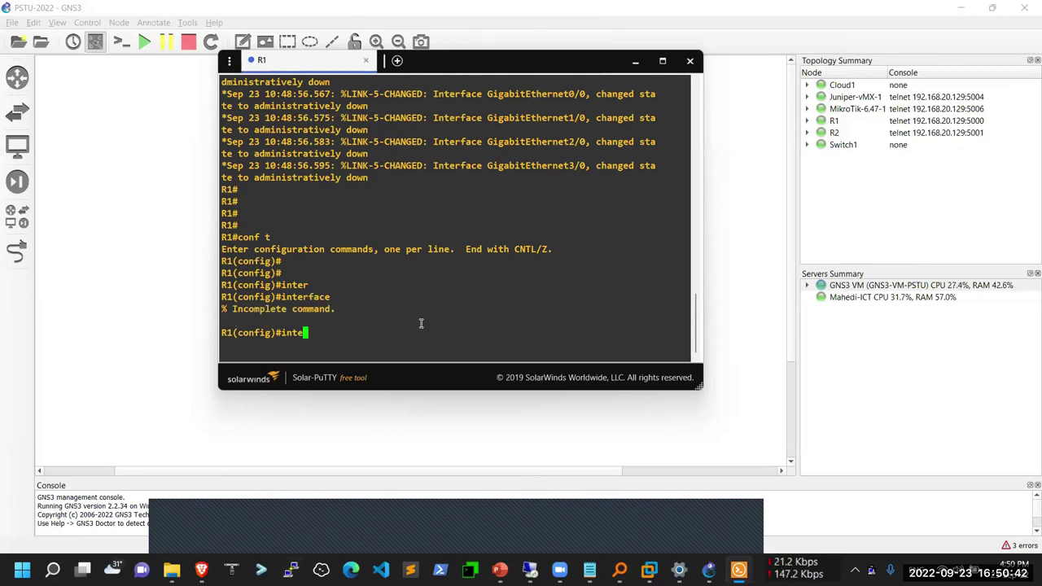
type("r")
key("Tab")
type("gi")
key("Tab")
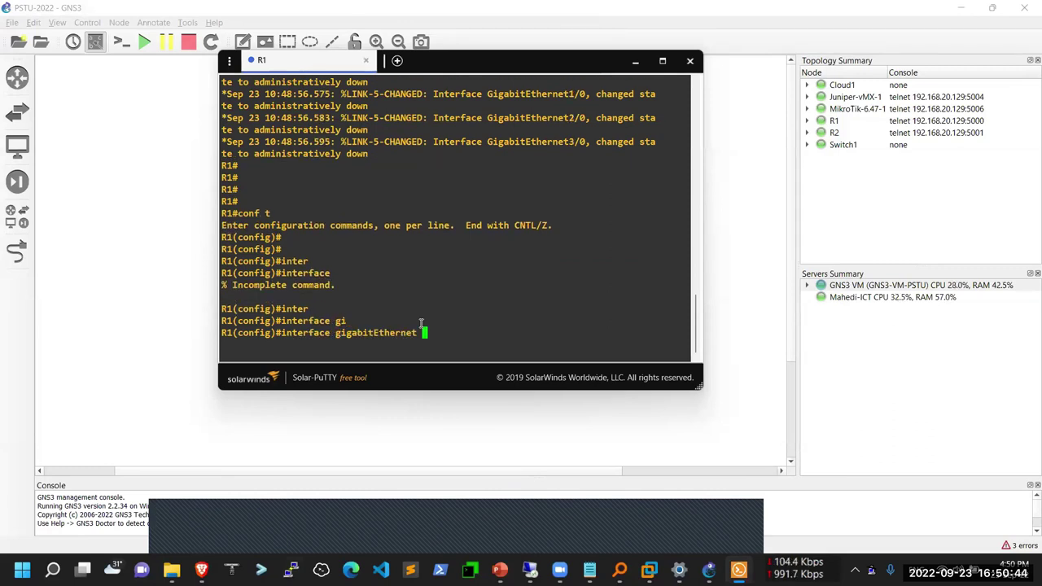
type("0/0")
key("Return")
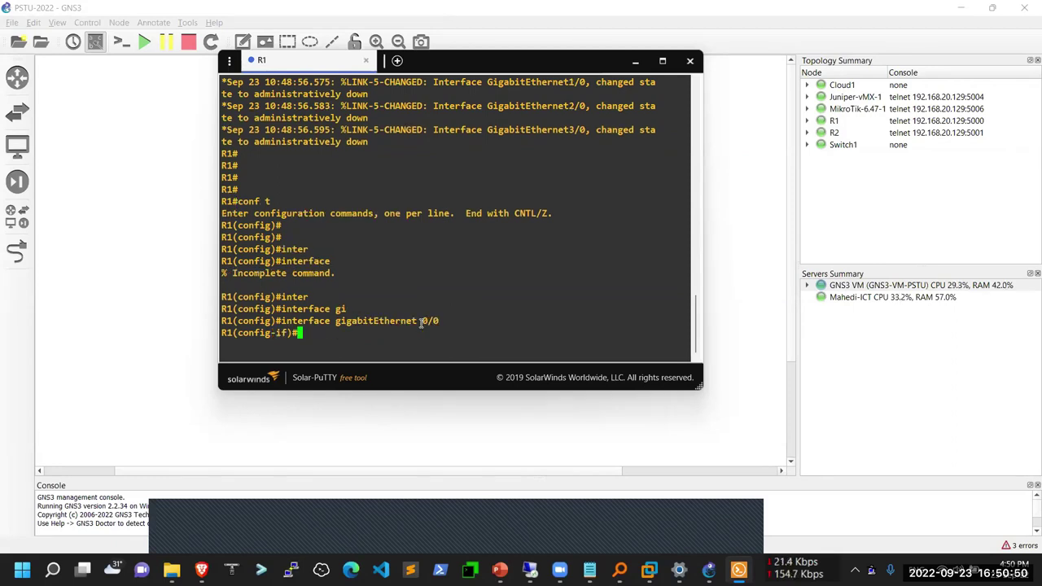
Step: Try the ip dhcp command on the interface and list the options it accepts
type("ip ")
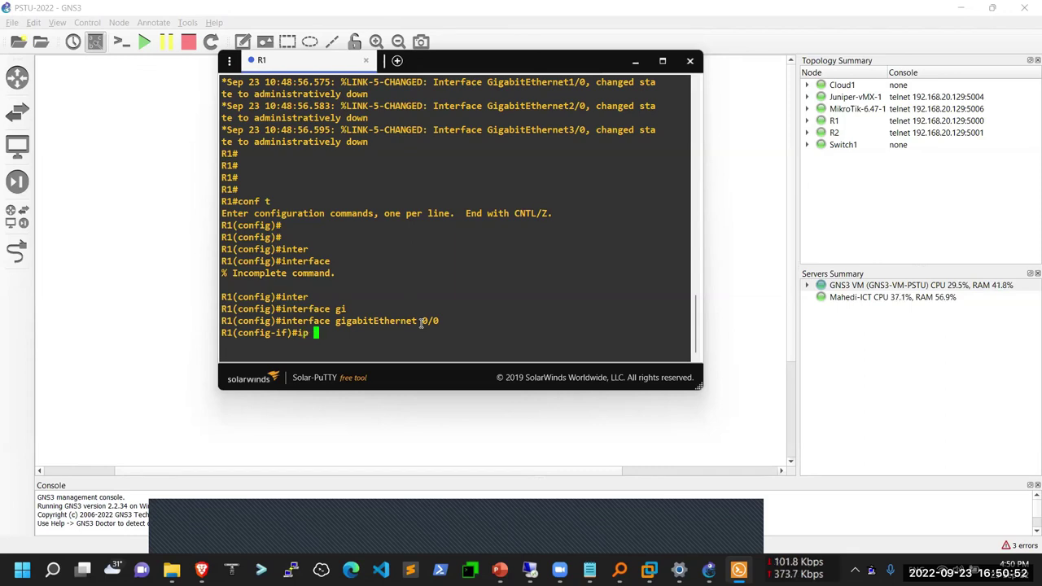
type("dh")
key("Tab")
key("Return")
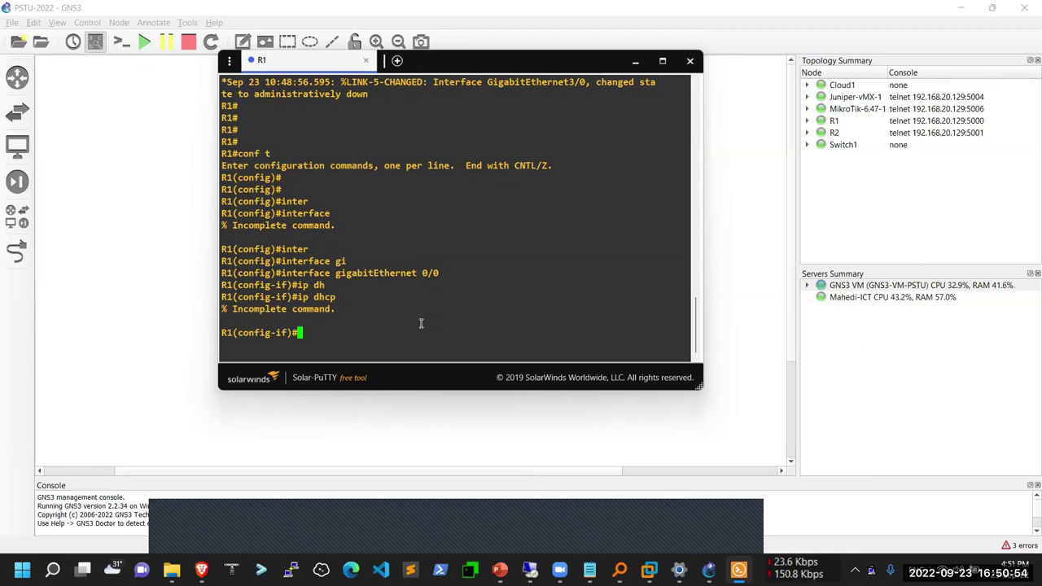
key("Up")
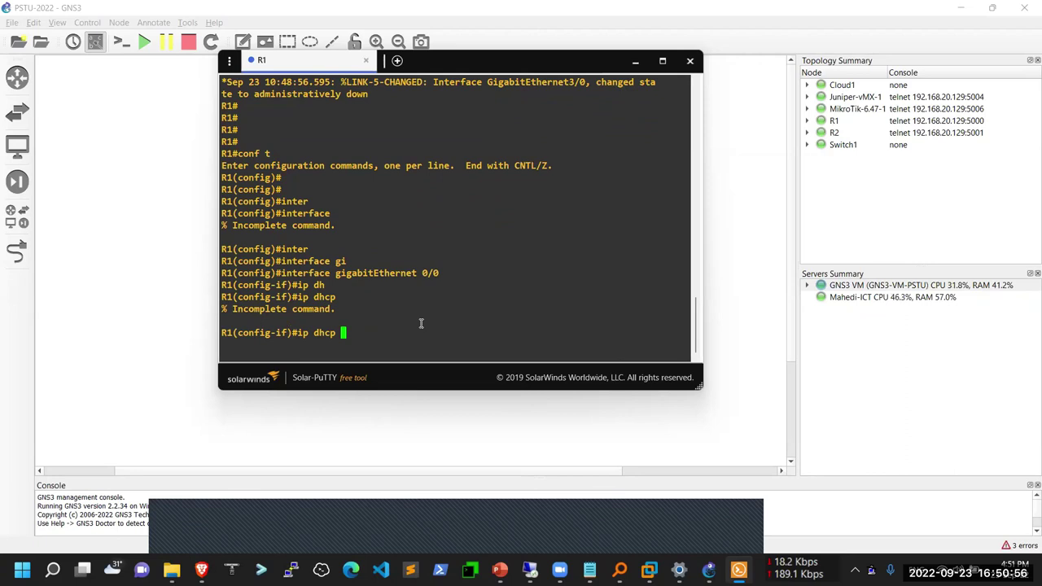
type("?")
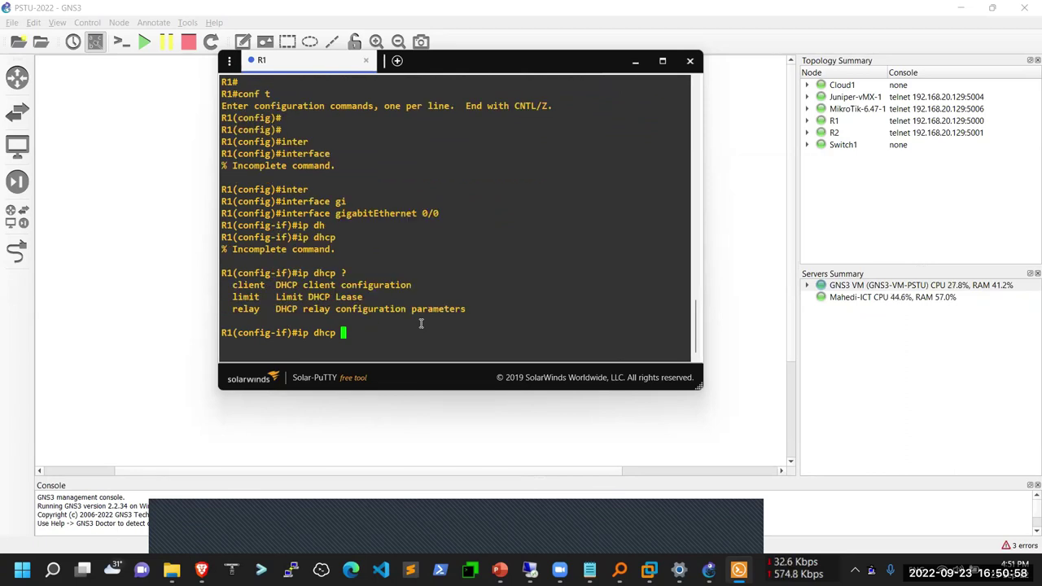
Step: Extend the command to ip dhcp client and list its available options
type("cli")
key("Tab")
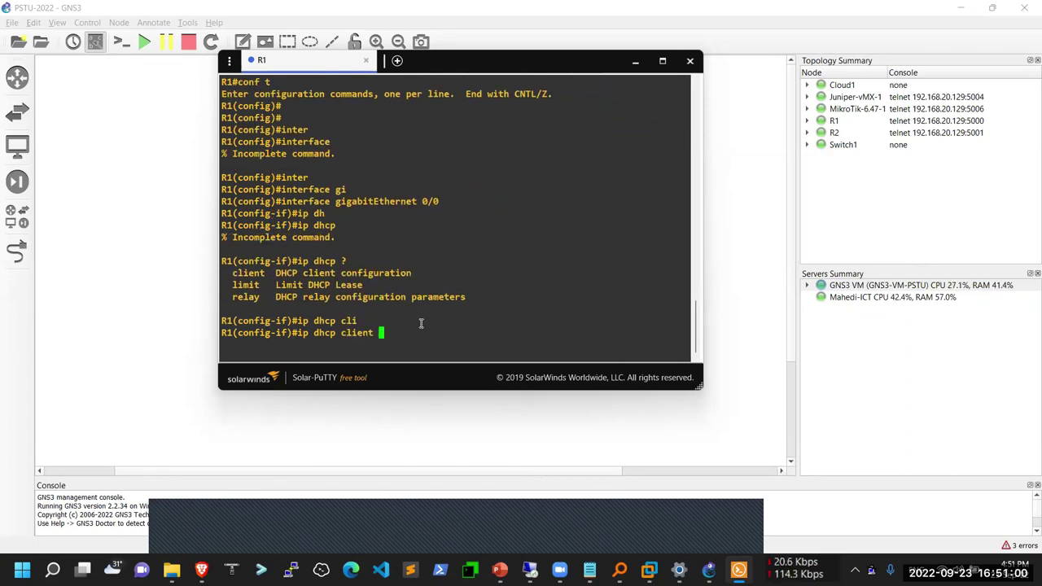
key("Return")
key("Up")
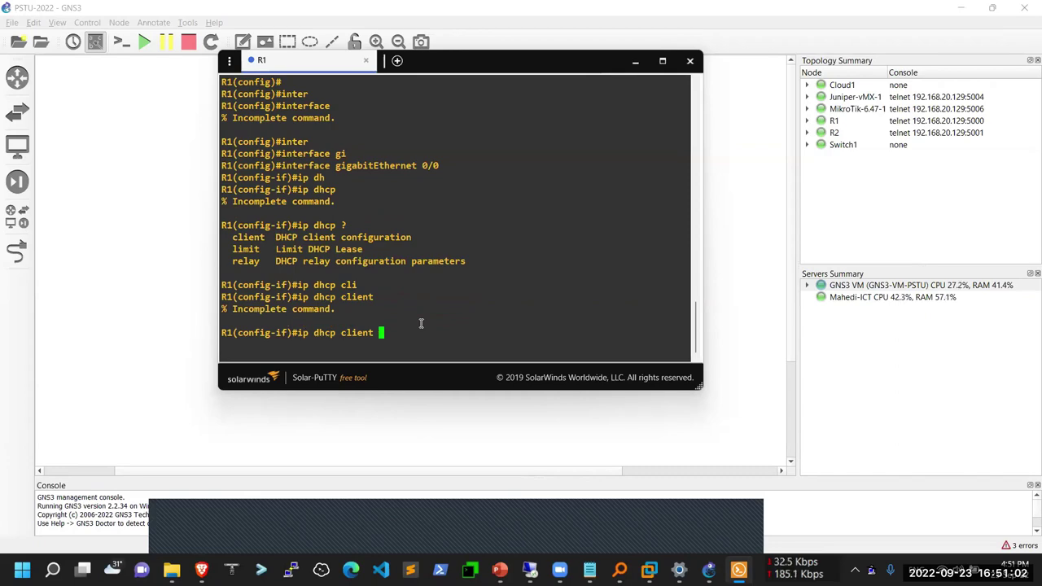
type("?")
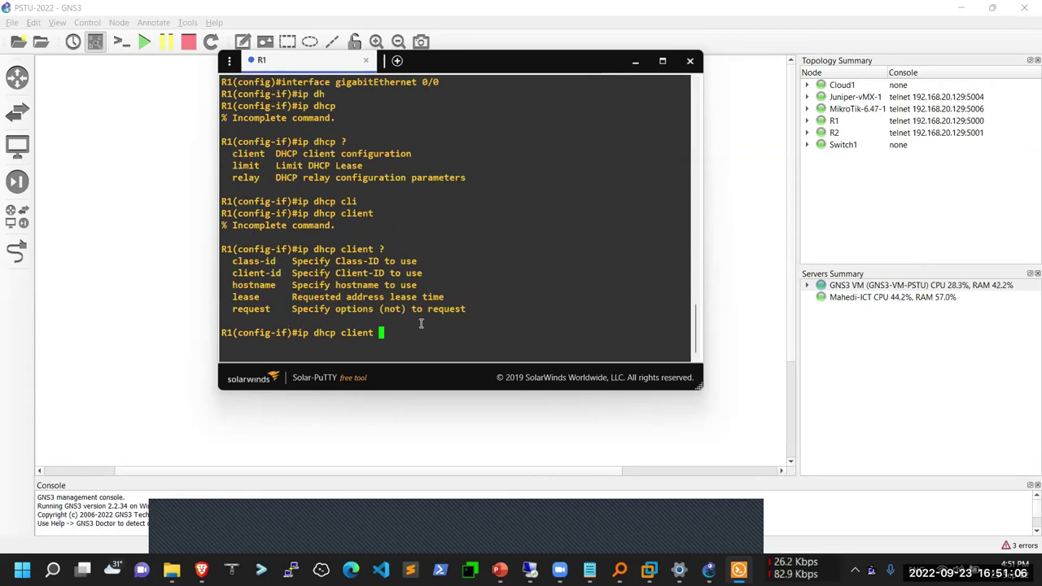
Step: Complete and run ip dhcp client request on R1's GigabitEthernet 0/0 interface
type("re")
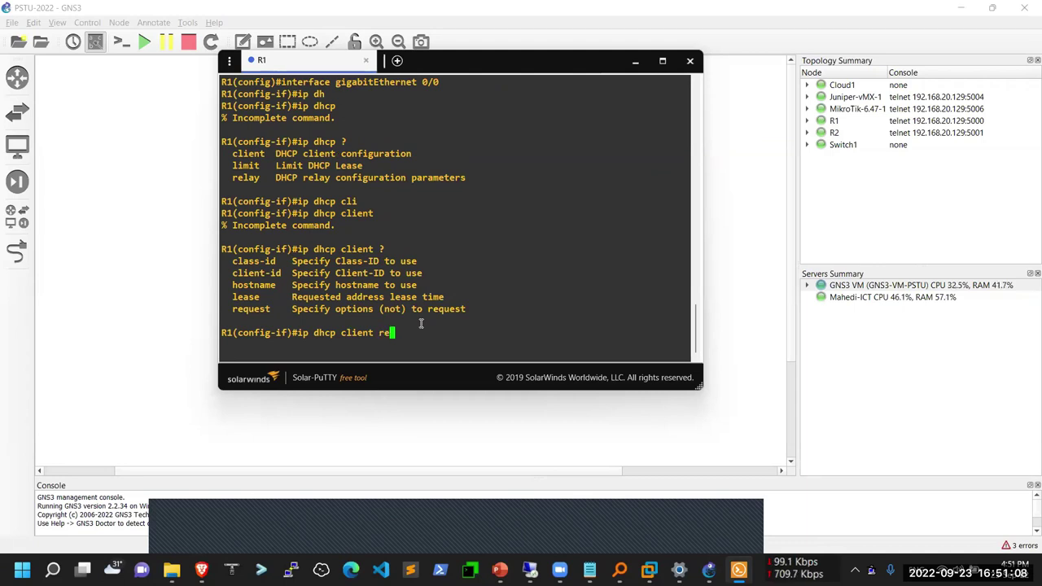
type("q")
key("Tab")
key("Return")
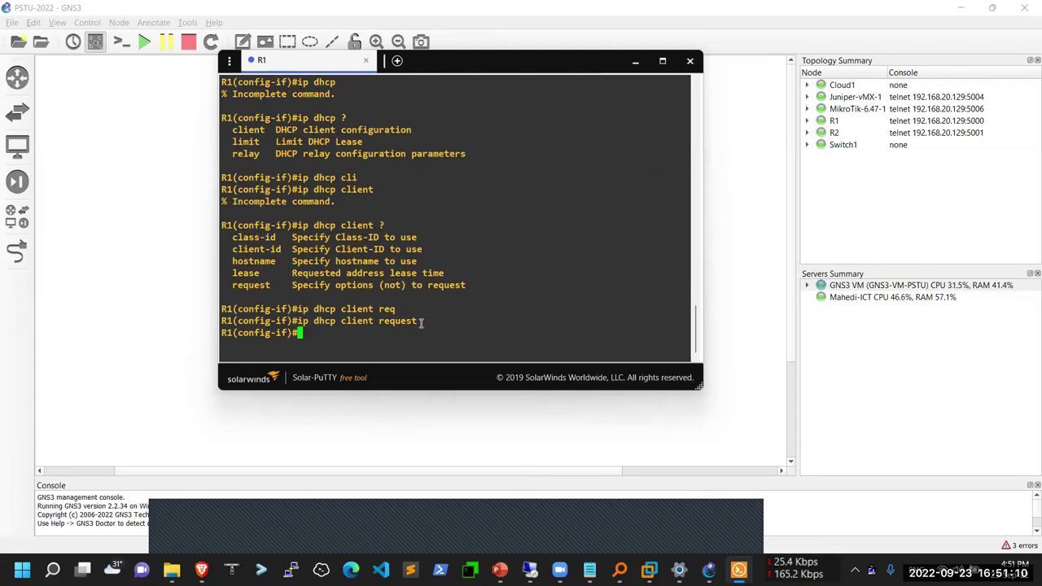
Step: Run do sh ip int br twice to check the address and status of R1's interfaces
type("do sh")
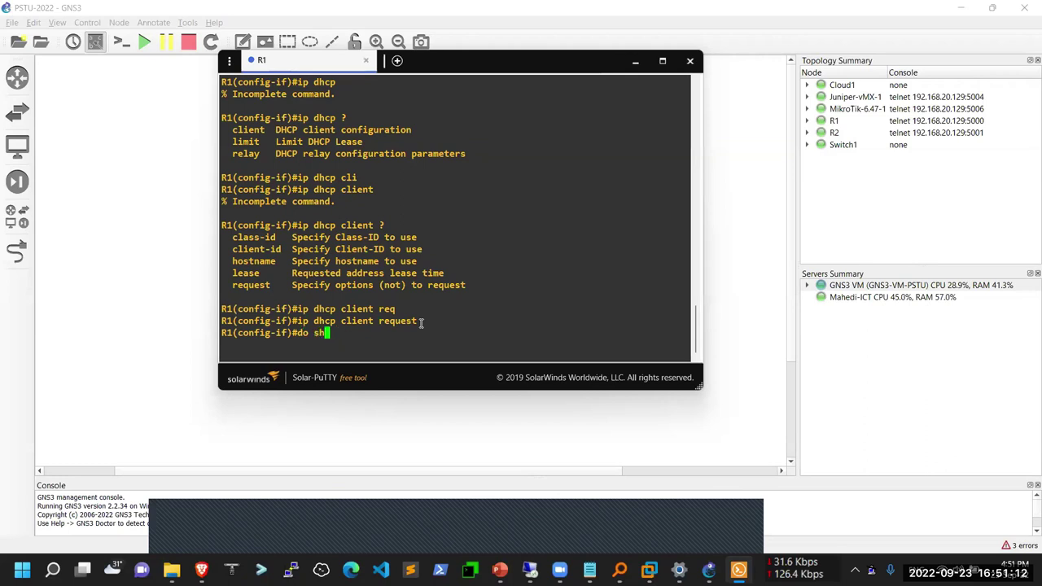
type(" ip int ")
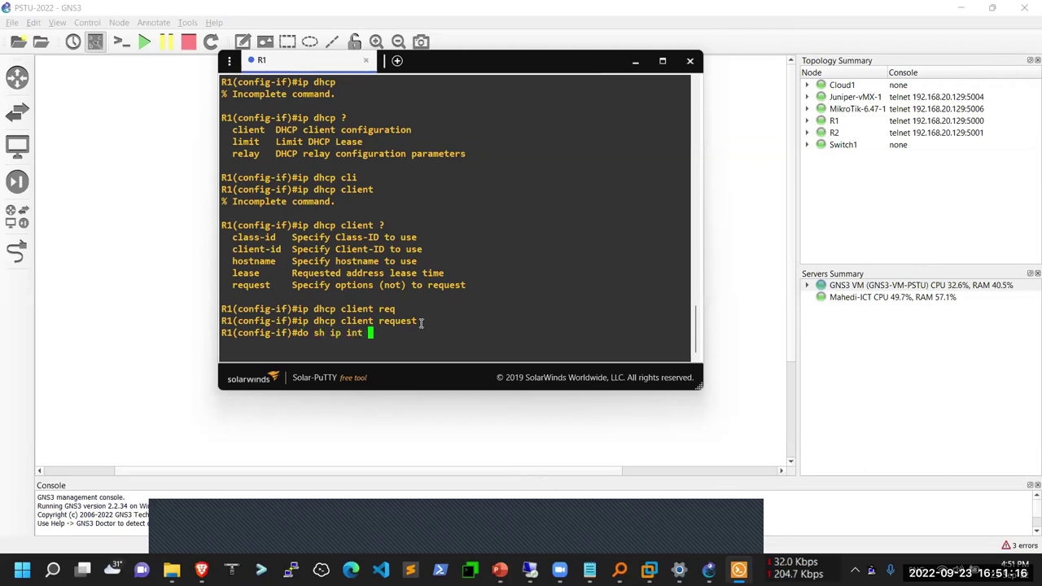
type("br")
key("Return")
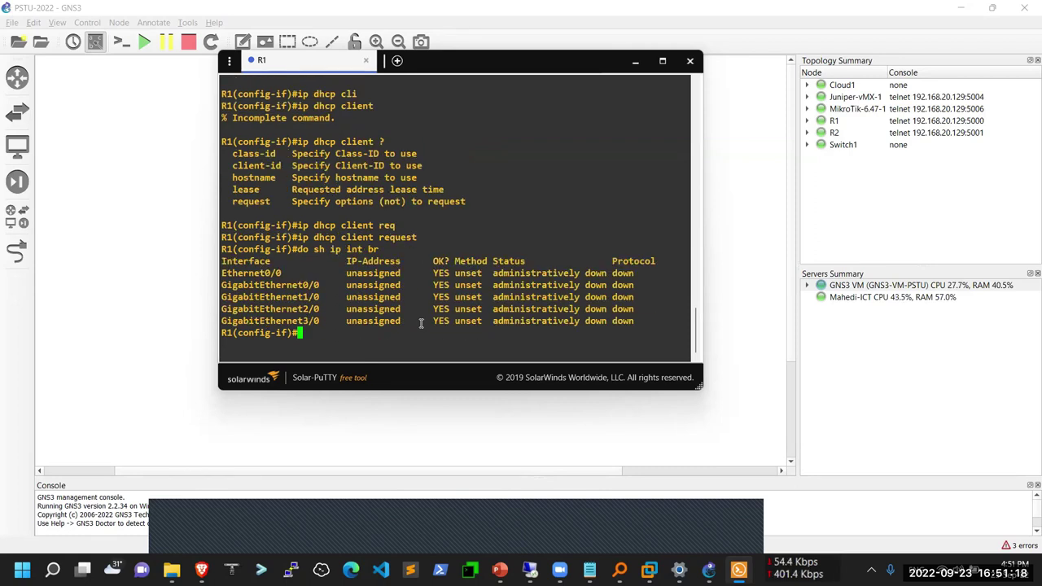
key("Up")
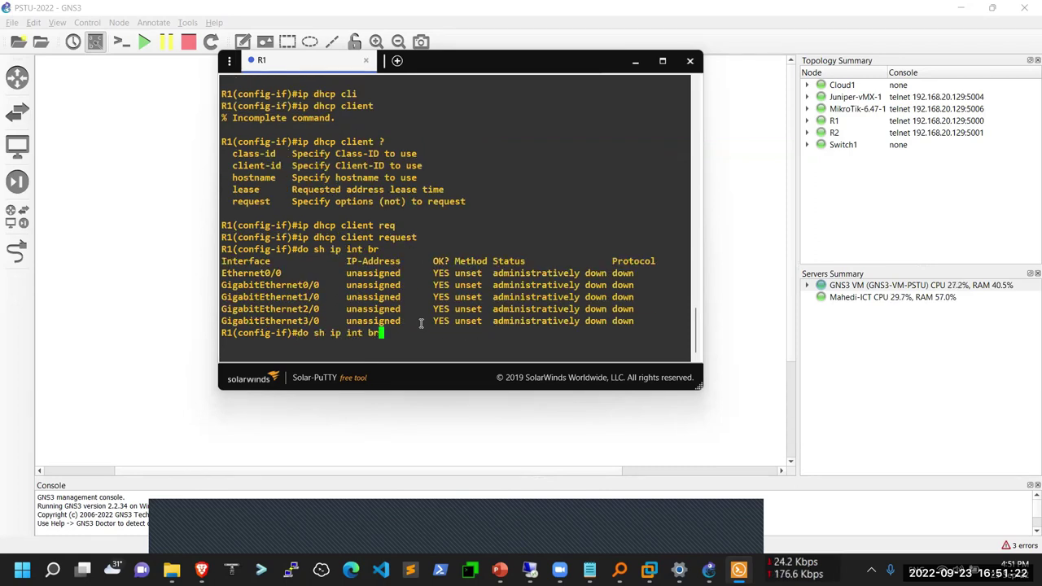
key("Up")
key("Down")
key("Return")
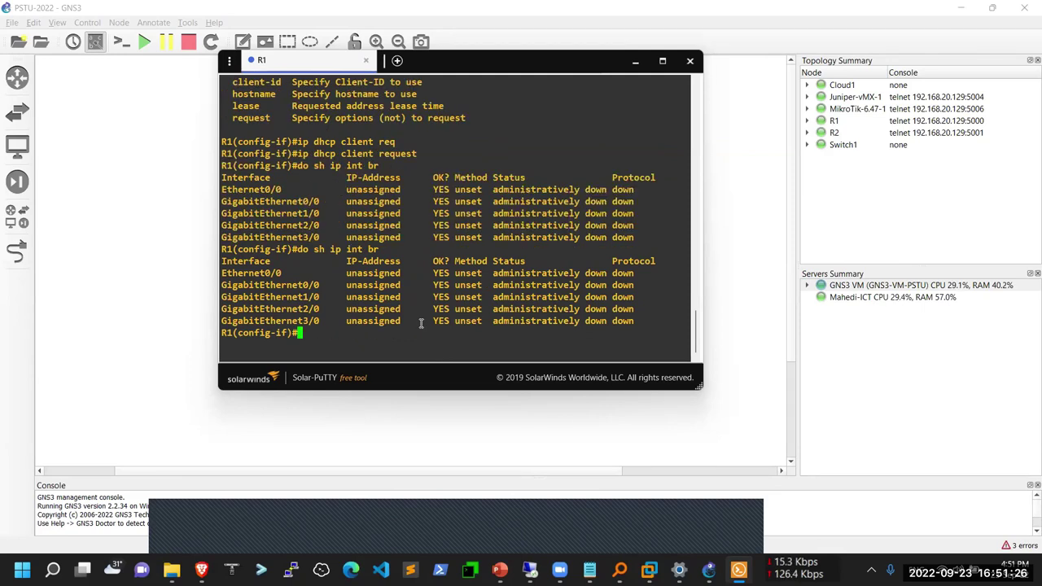
Step: Enable the GigabitEthernet 0/0 interface with no shutdown
type("no dhu")
key("Return")
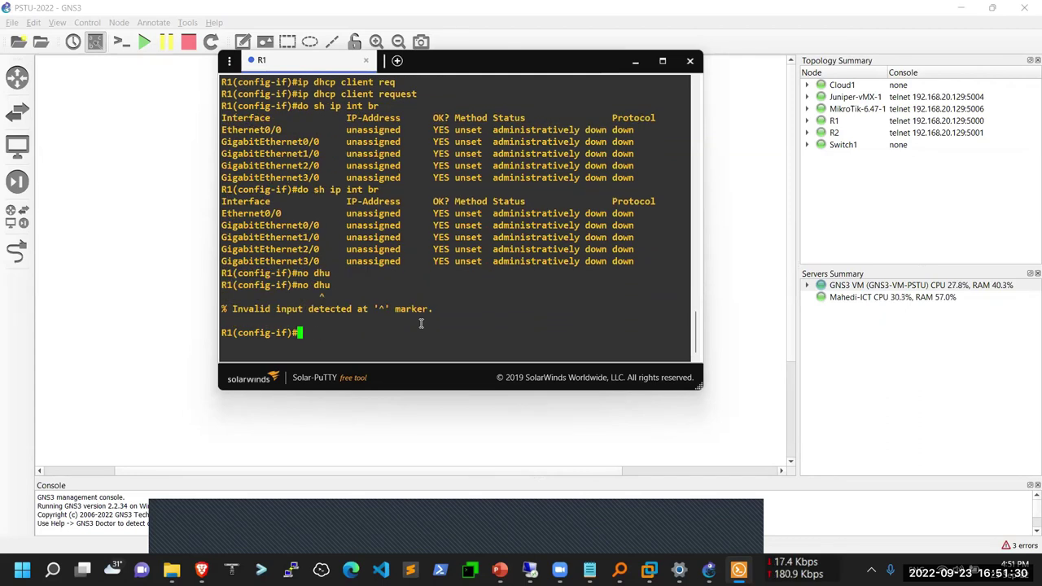
type("no shu")
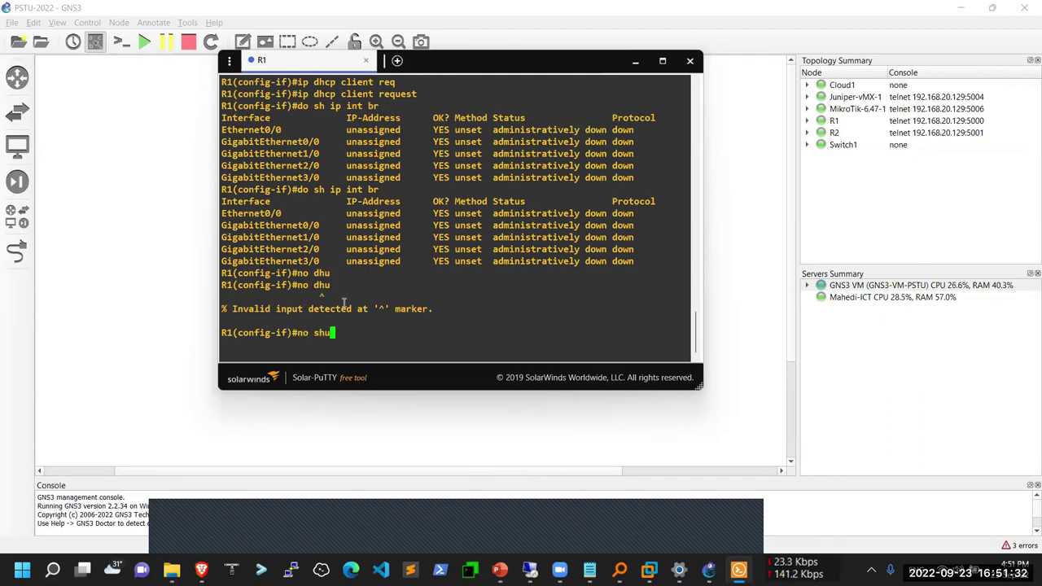
key("Tab")
key("Return")
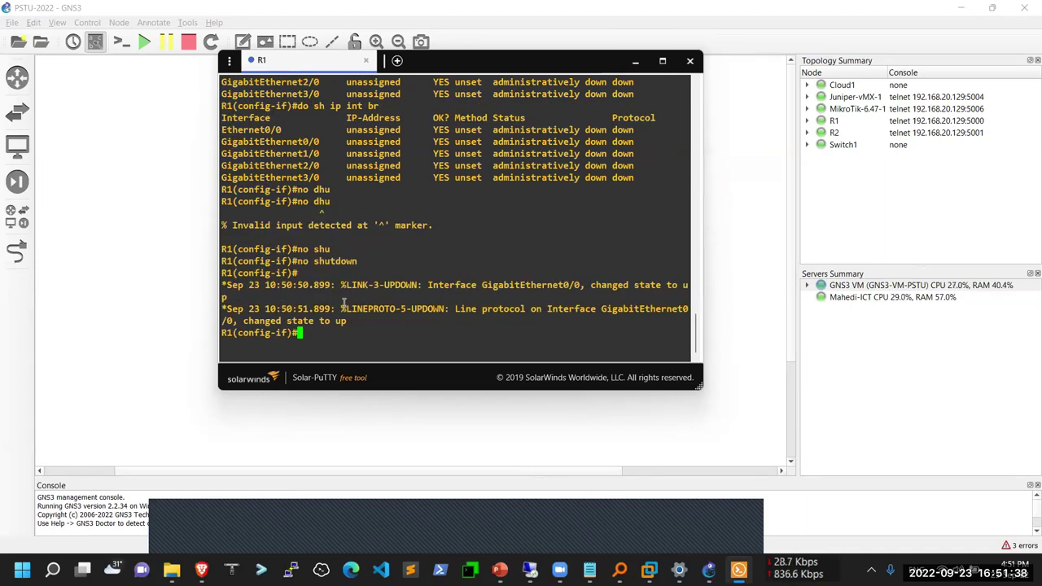
Step: Check whether GigabitEthernet 0/0 is up and has an address by repeating do sh ip int br
type("do sh ip int br")
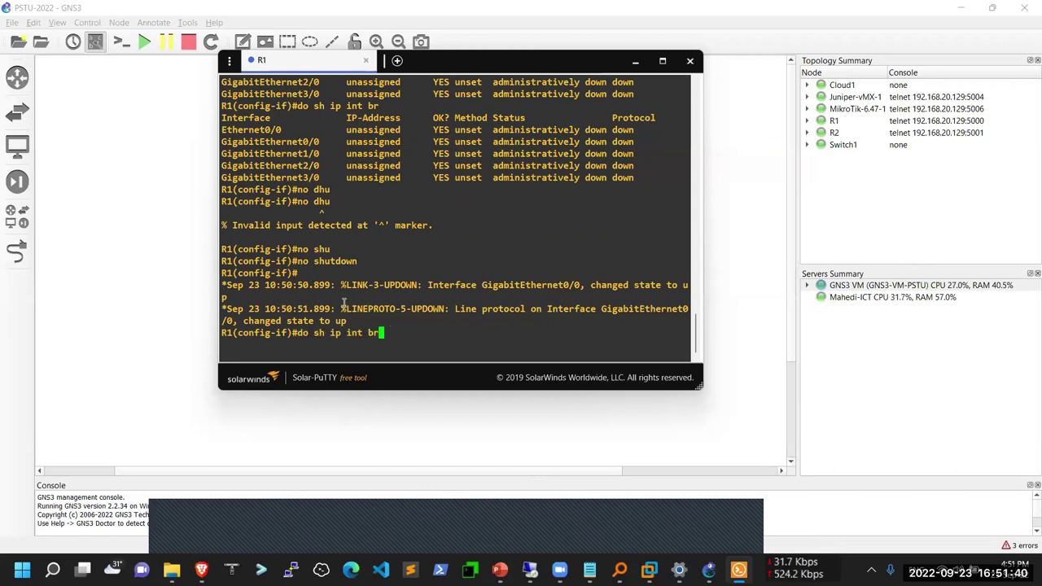
key("Return")
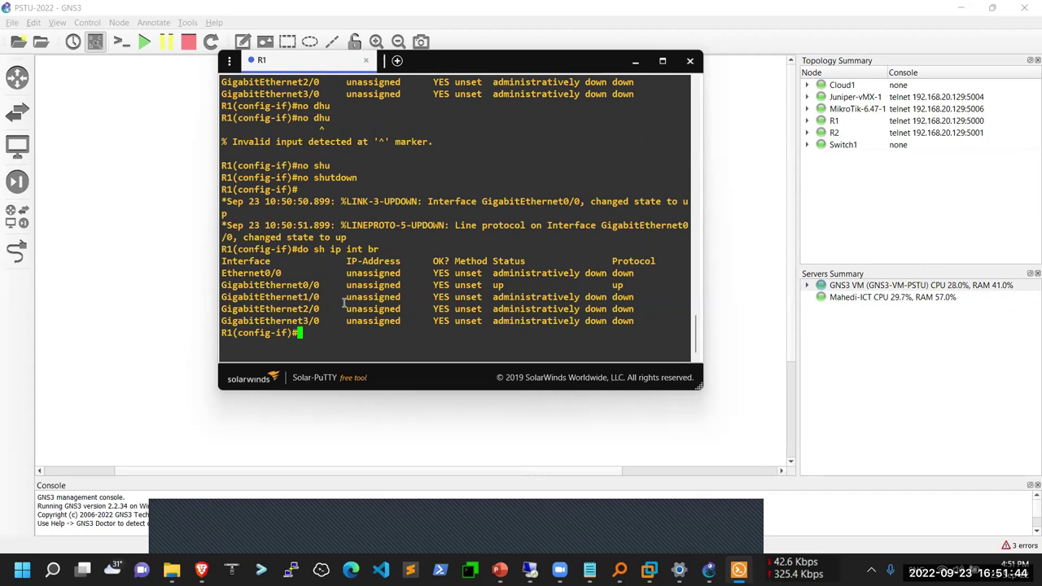
key("Up")
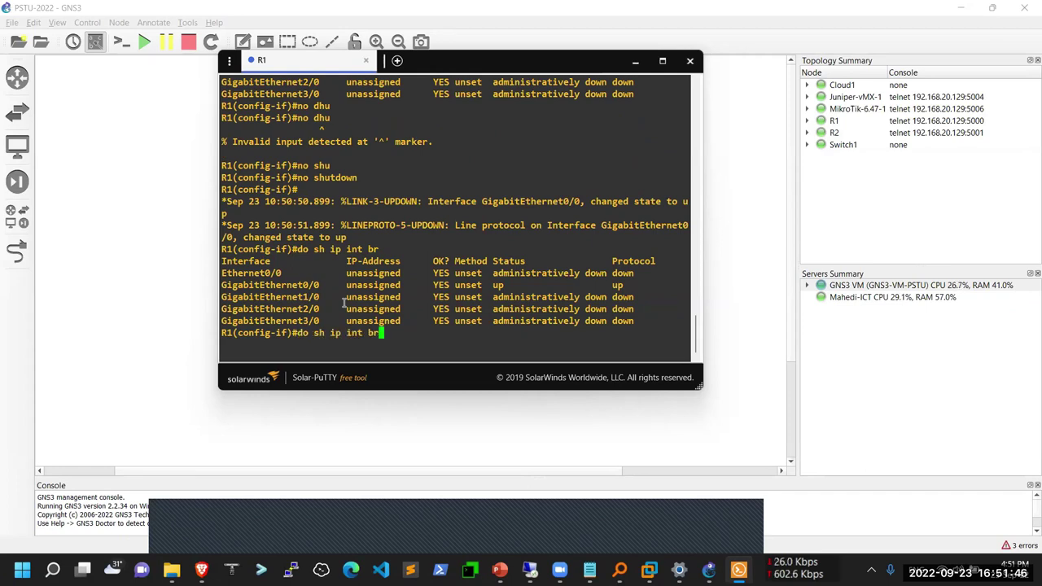
key("Return")
Step: Reissue ip dhcp client request on the enabled GigabitEthernet 0/0 and recheck the interfaces with do sh ip int br
key("Up")
key("Up")
key("Up")
key("Up")
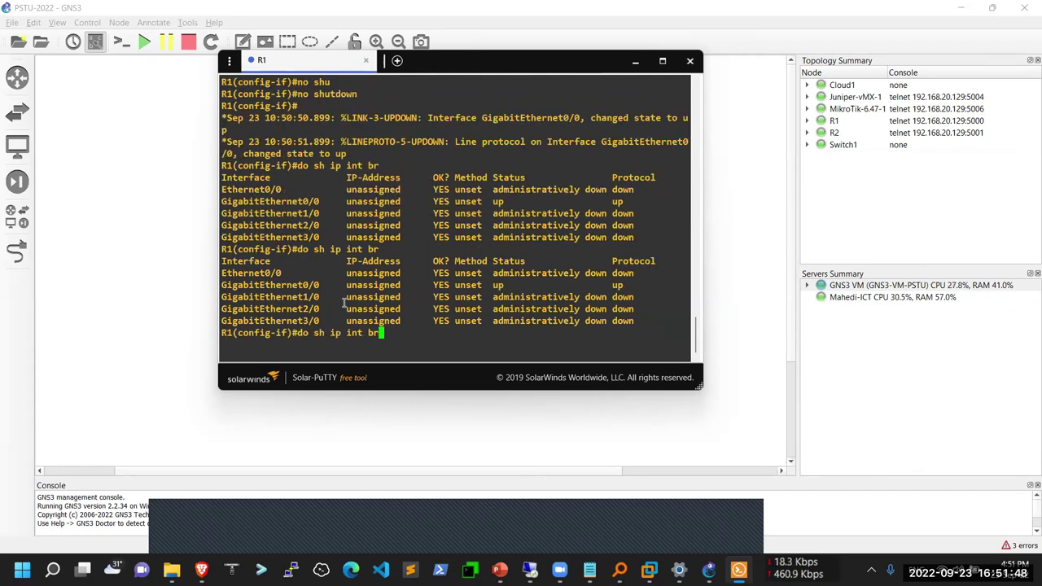
key("Return")
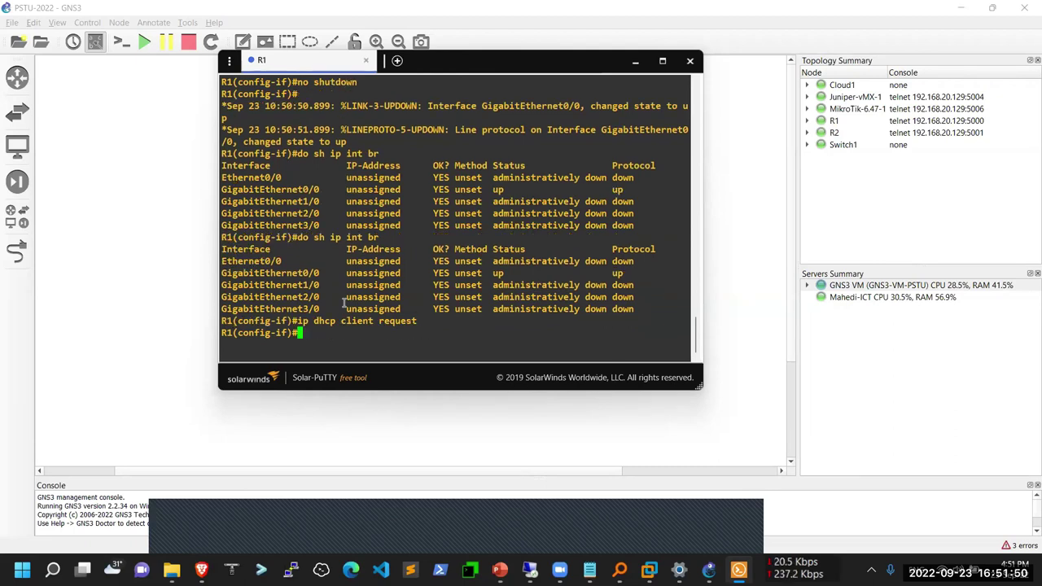
key("Up")
key("Up")
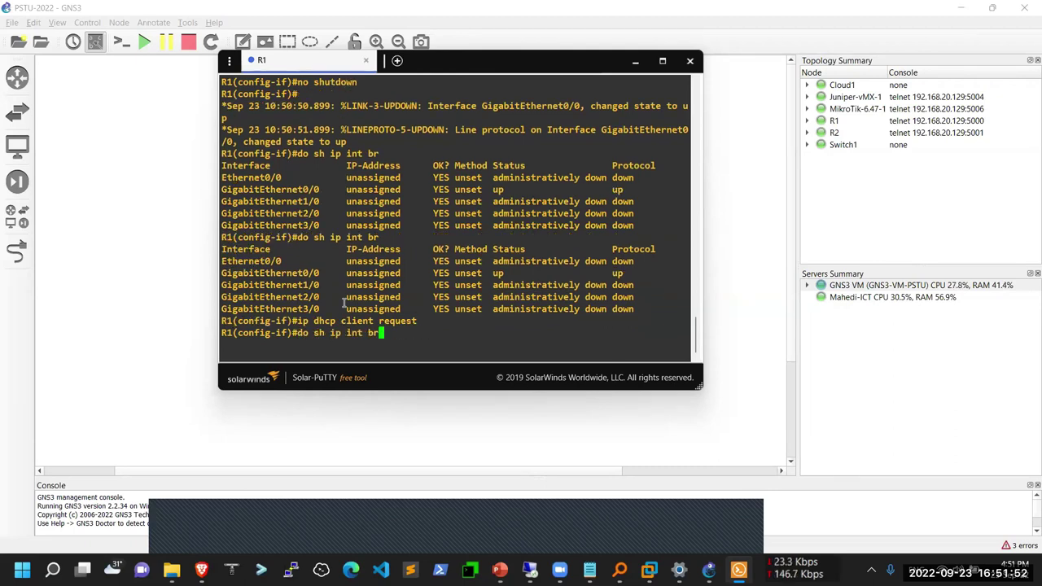
key("Return")
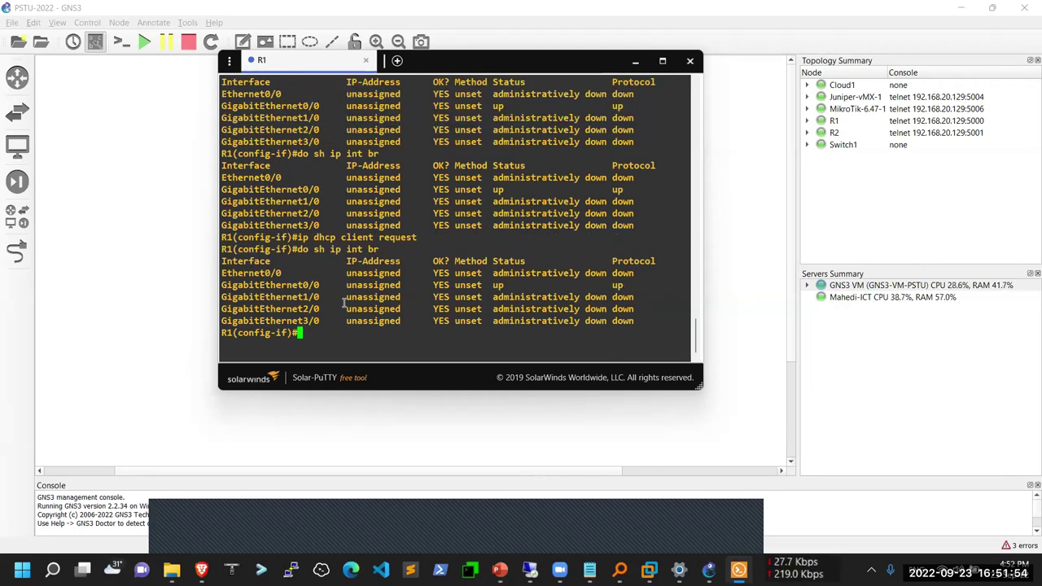
Step: Assign IP address 192.168.20.125 with mask 255.255.255.0 to GigabitEthernet 0/0 and check it with do sh ip int br
key("Up")
key("Down")
type("ip ")
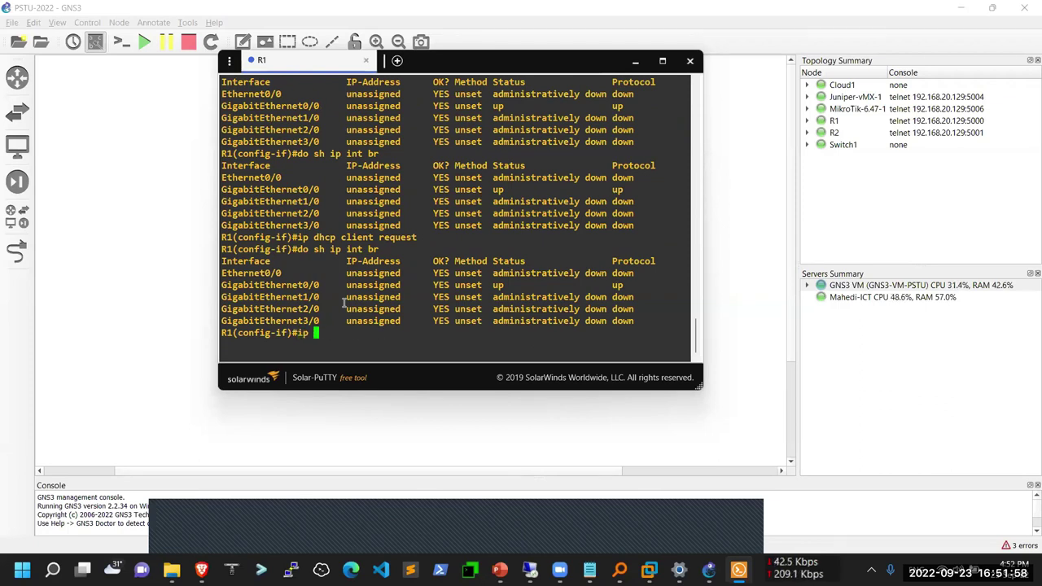
type("ad")
key("Tab")
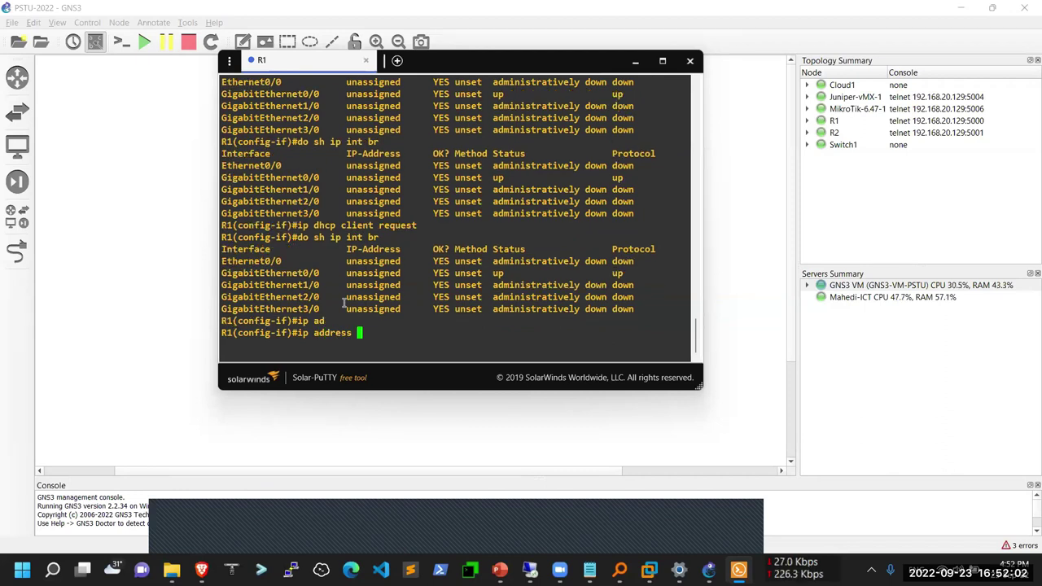
type("192.168.")
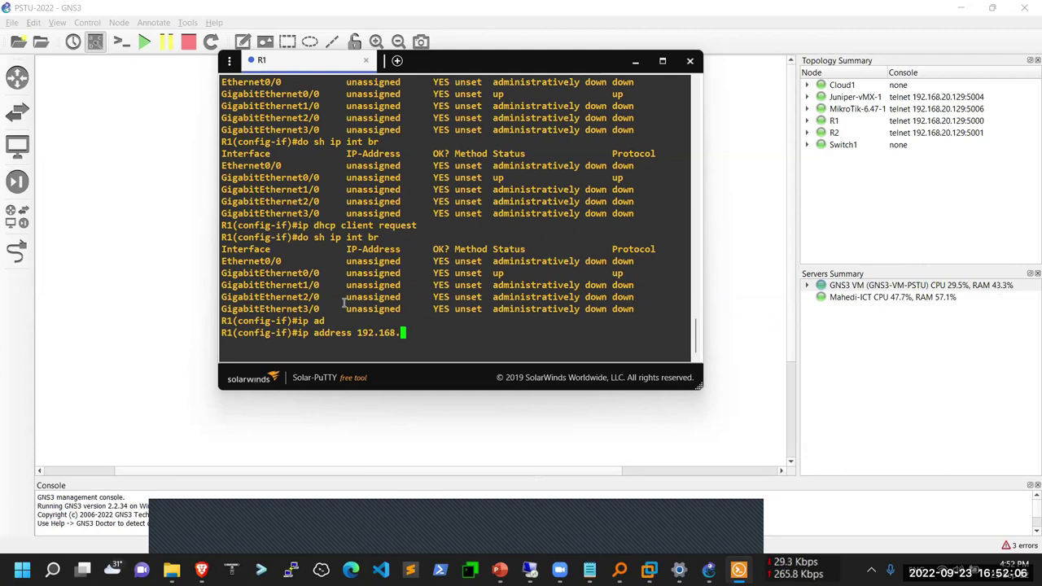
type("20.125")
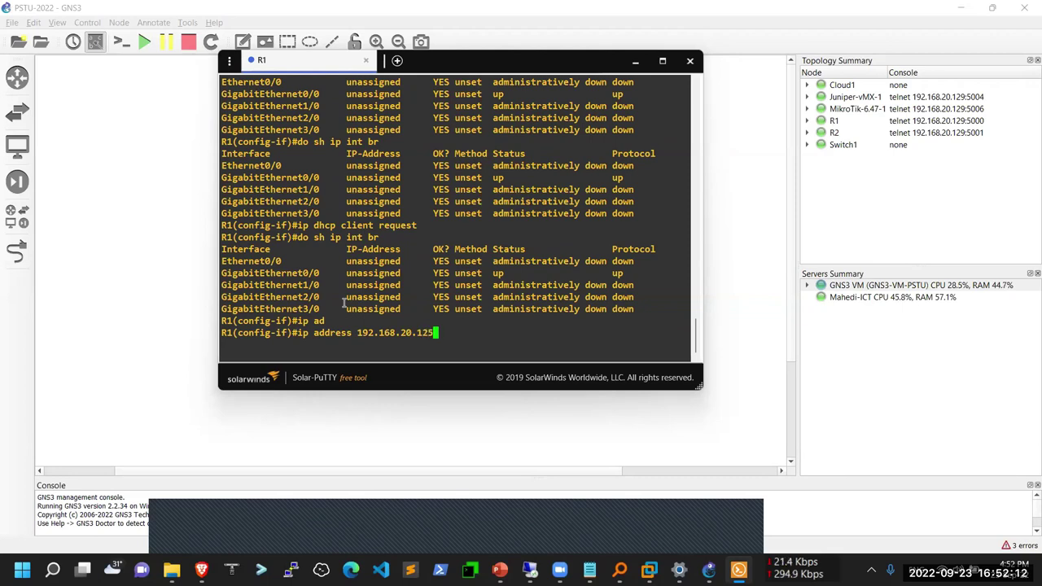
type(" 255")
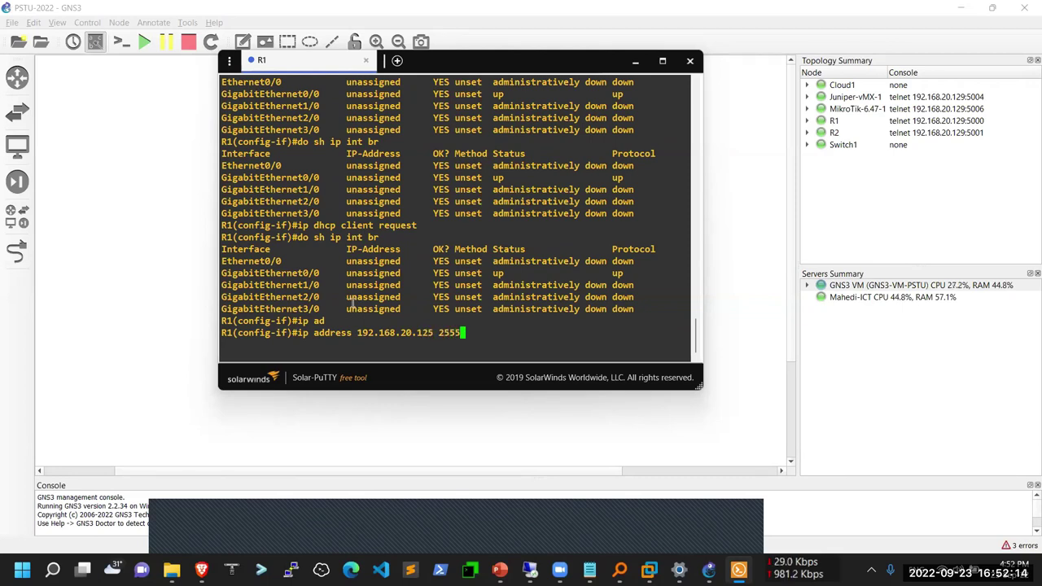
type(".")
type("2")
type("55.255")
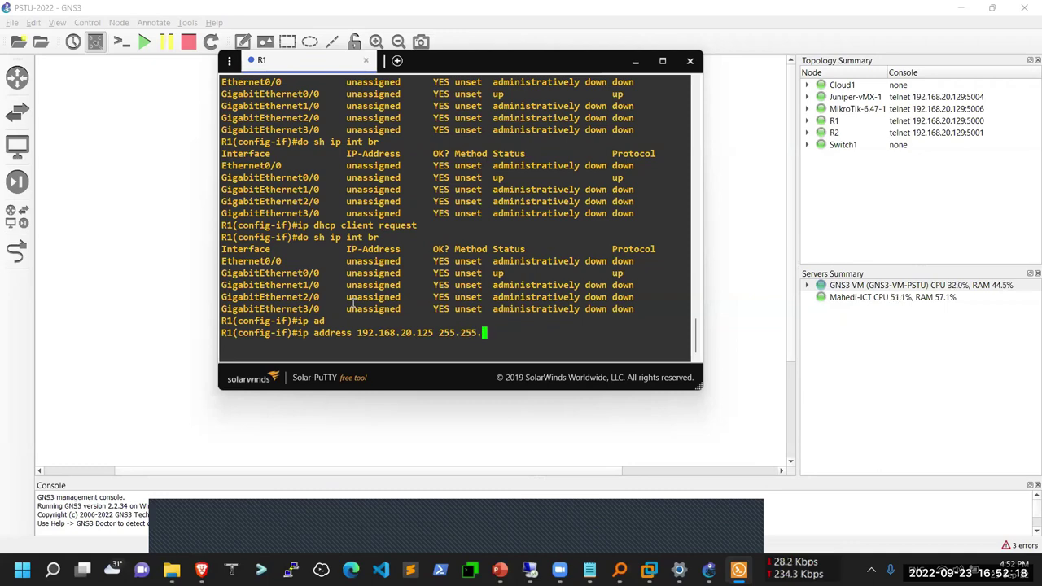
type(".0")
key("Return")
type("do sh ip int br")
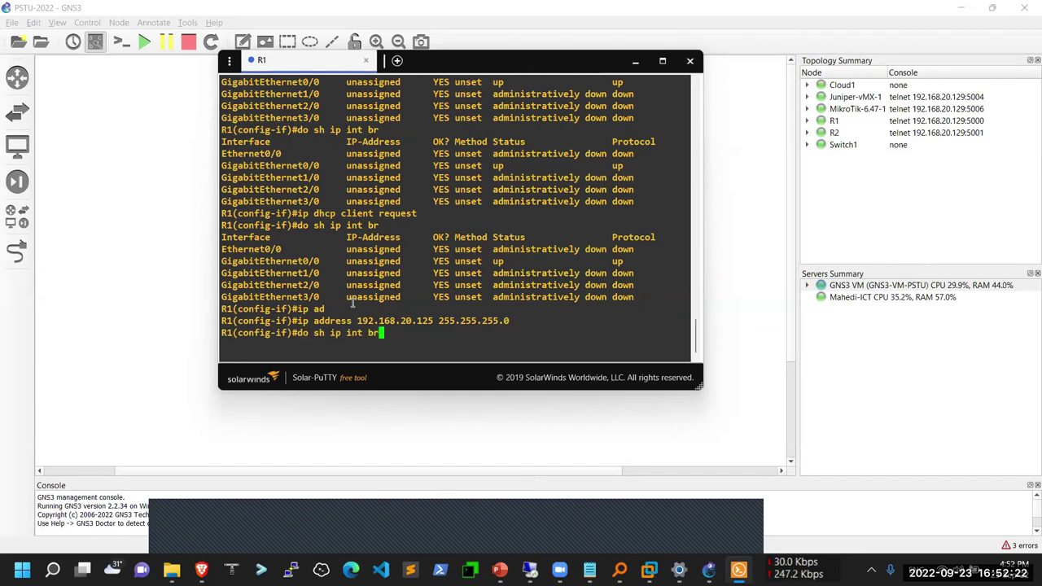
key("Return")
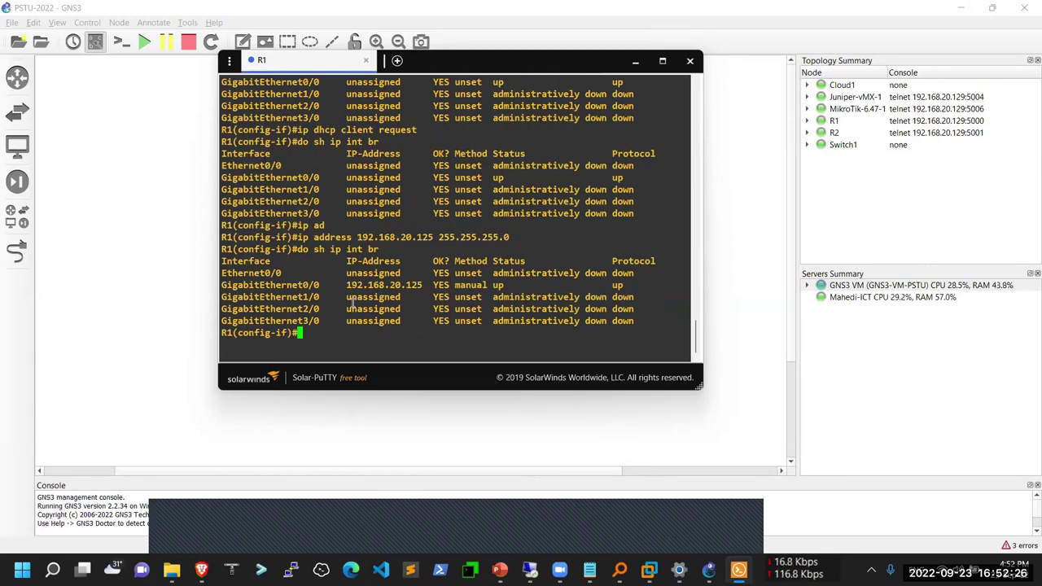
Step: Ping 192.168.20.1 from R1's interface configuration mode with do ping
type("do ping")
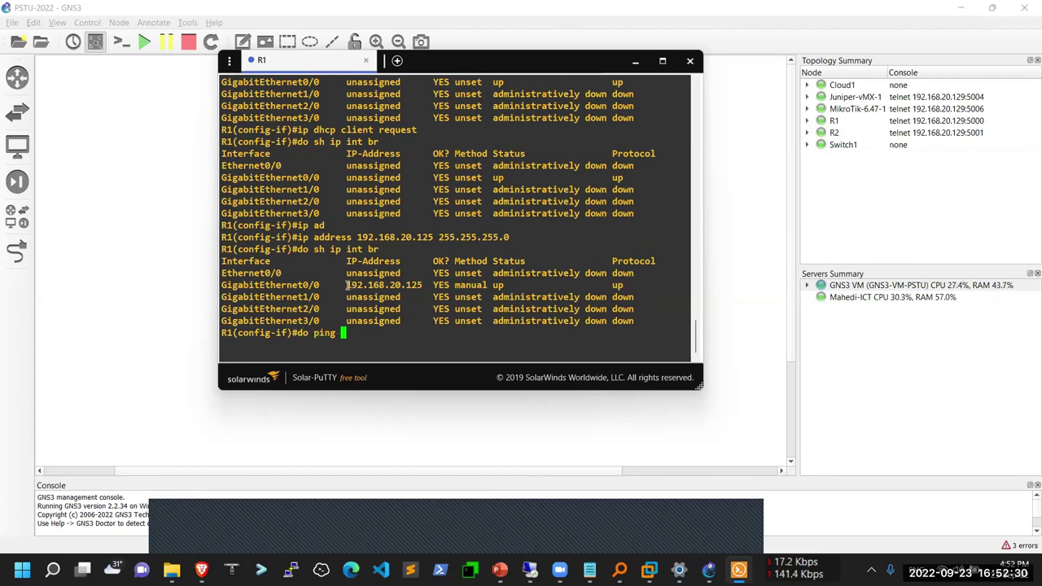
left_click_drag(346, 285, 411, 285)
right_click(410, 285)
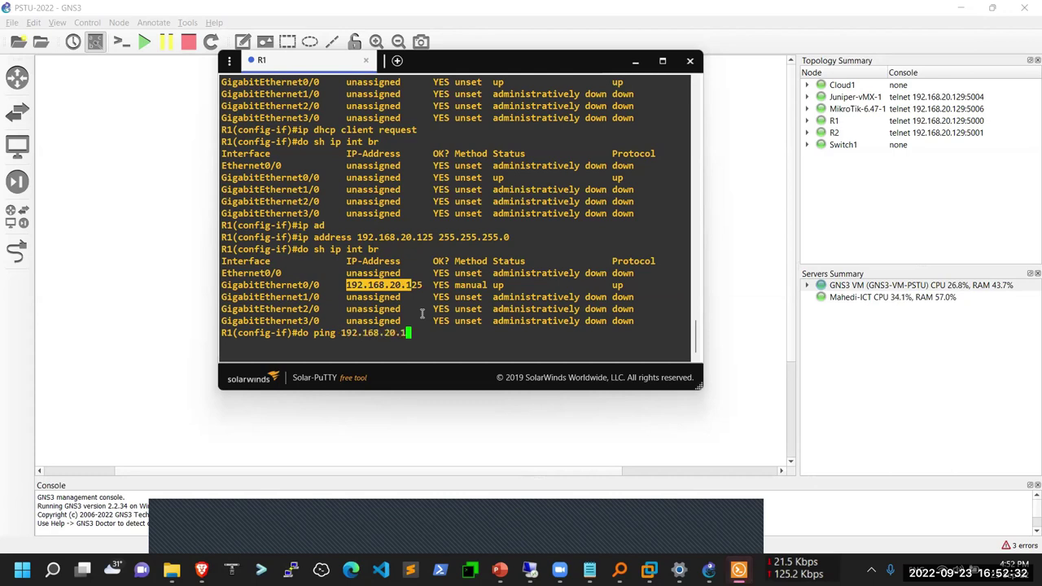
key("Return")
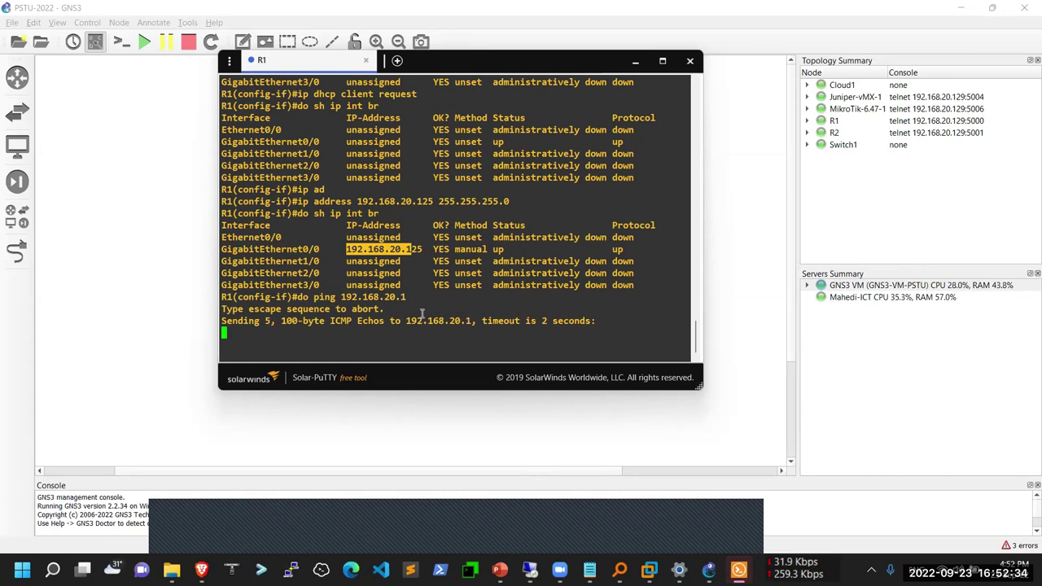
Step: Ping R1's GigabitEthernet 0/0 address, 192.168.20.125, from a Windows Command Prompt on the host
left_click(345, 250)
left_click_drag(346, 249, 424, 249)
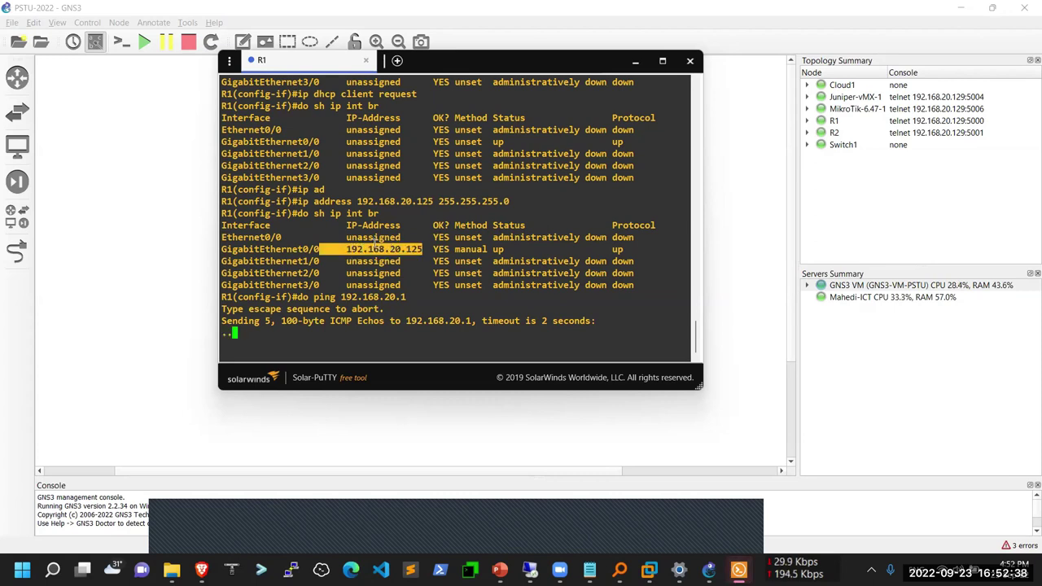
left_click(356, 241)
left_click_drag(349, 249, 420, 248)
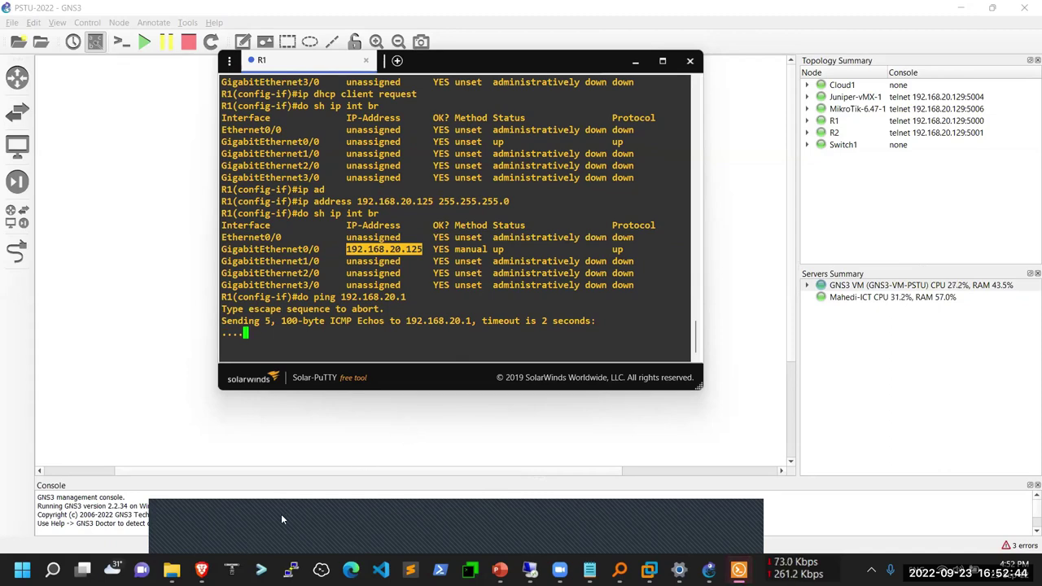
key("super+r")
key("Return")
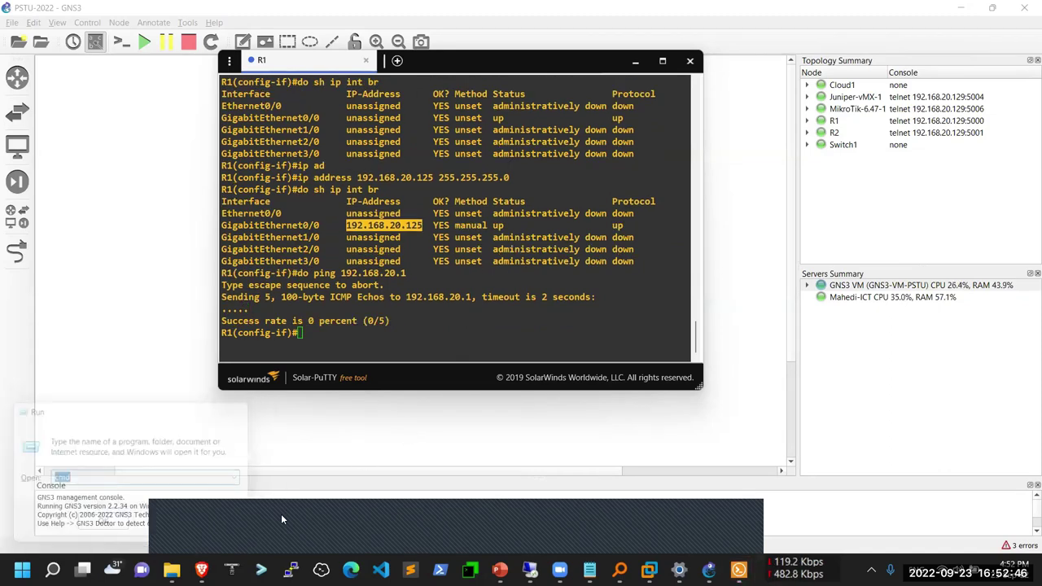
type("ping")
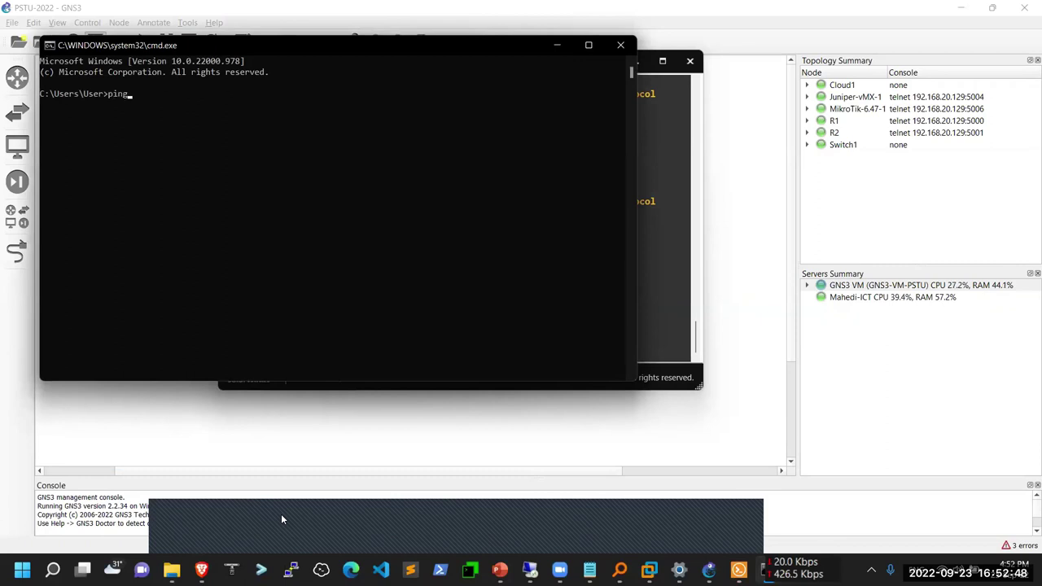
type(" 192.168.20.125")
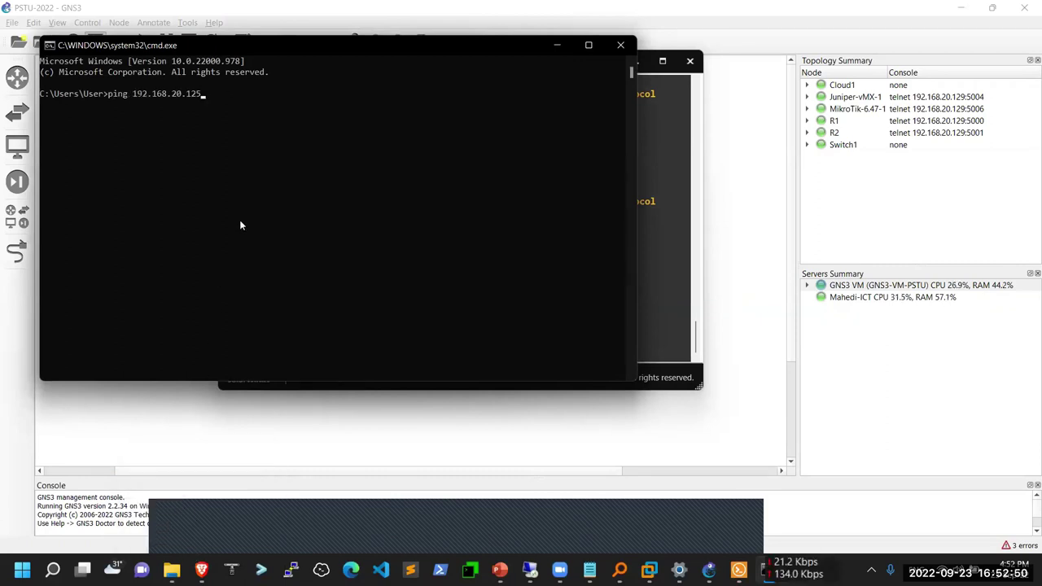
key("Return")
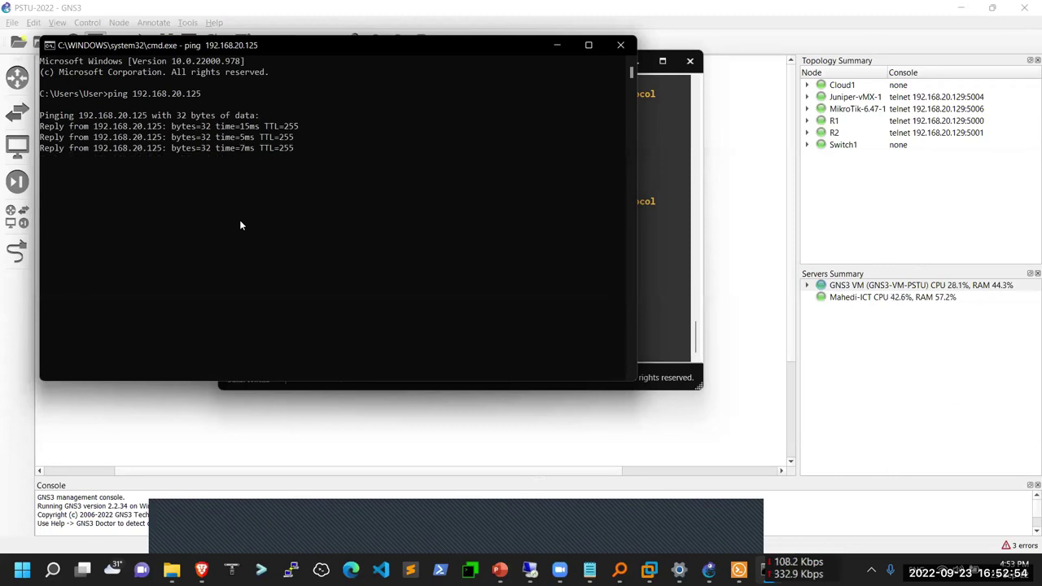
Step: Minimize the Command Prompt and R1 console, and shift Cloud1 in the topology roughly level with R1
left_click(558, 45)
left_click(635, 61)
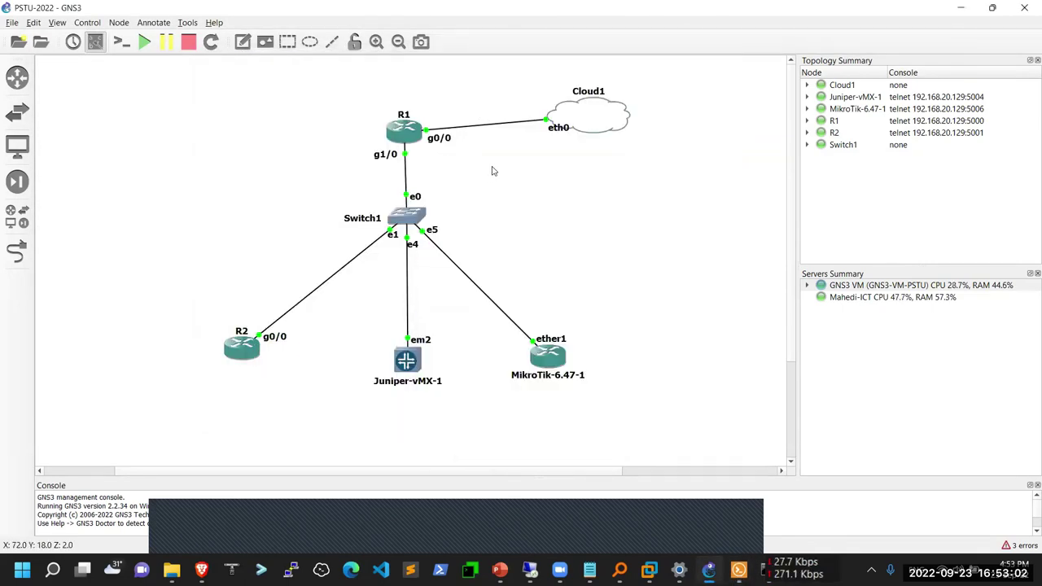
left_click_drag(562, 128, 589, 133)
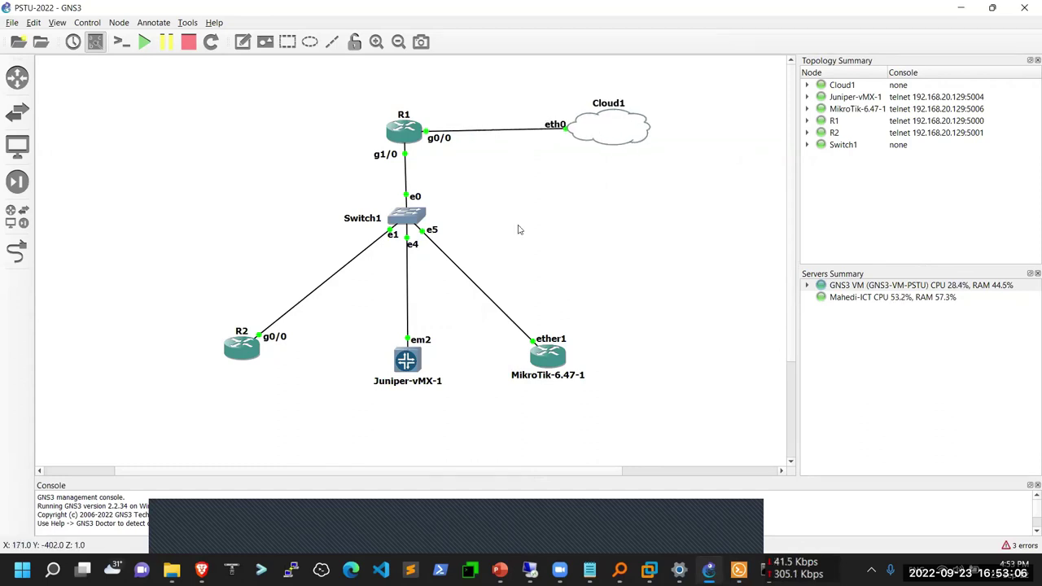
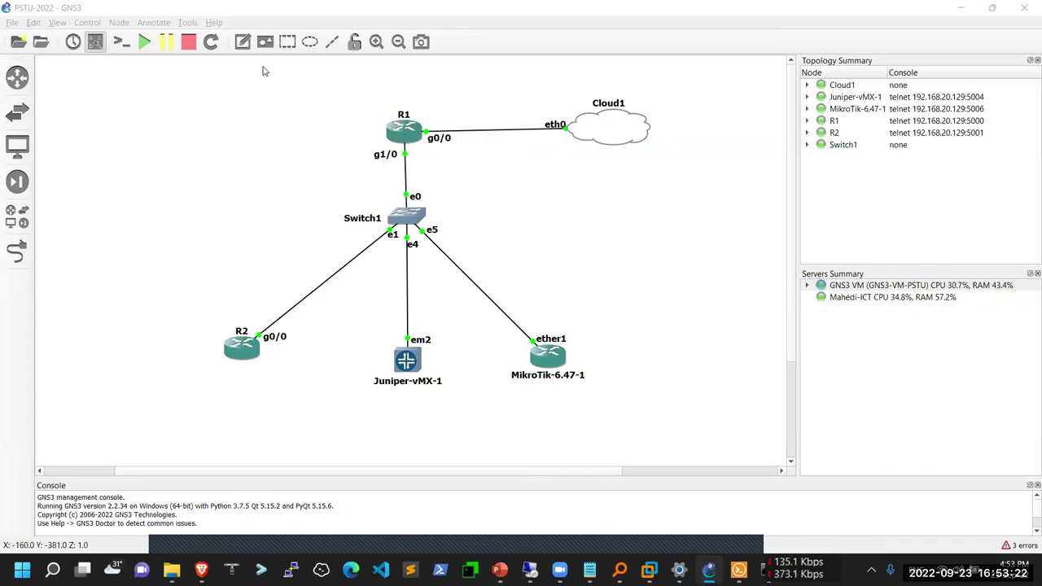
Step: Add a text note reading 192.168.20.125 on the R1–Cloud1 link and place it just above the line
left_click(243, 42)
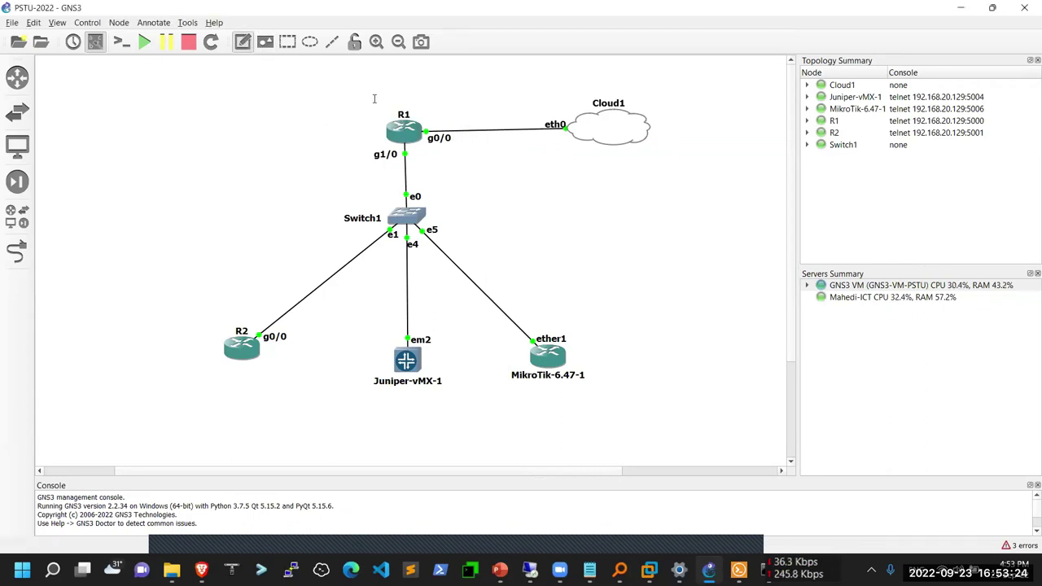
left_click(469, 122)
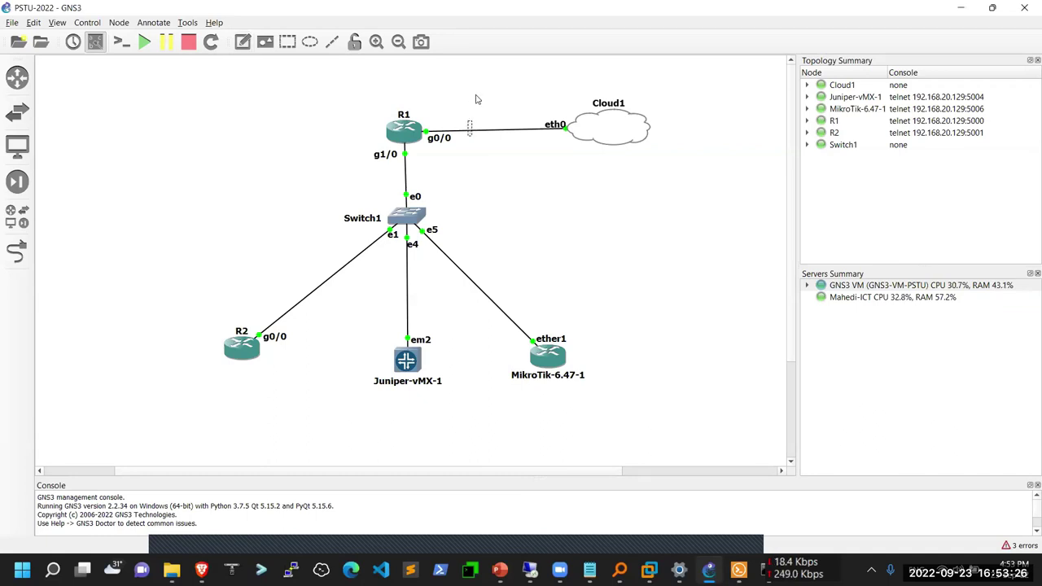
type("192")
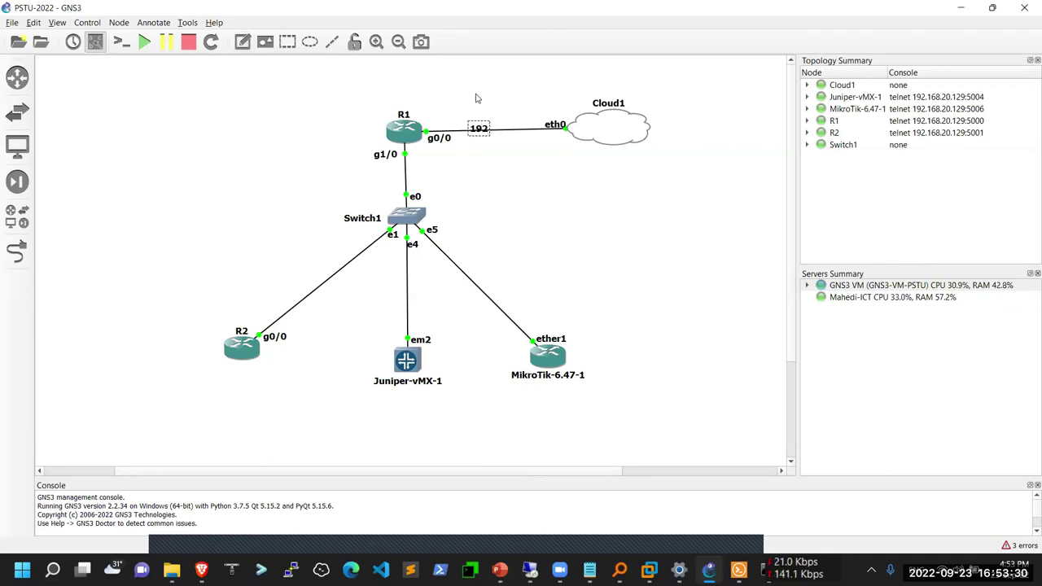
type(".168.20")
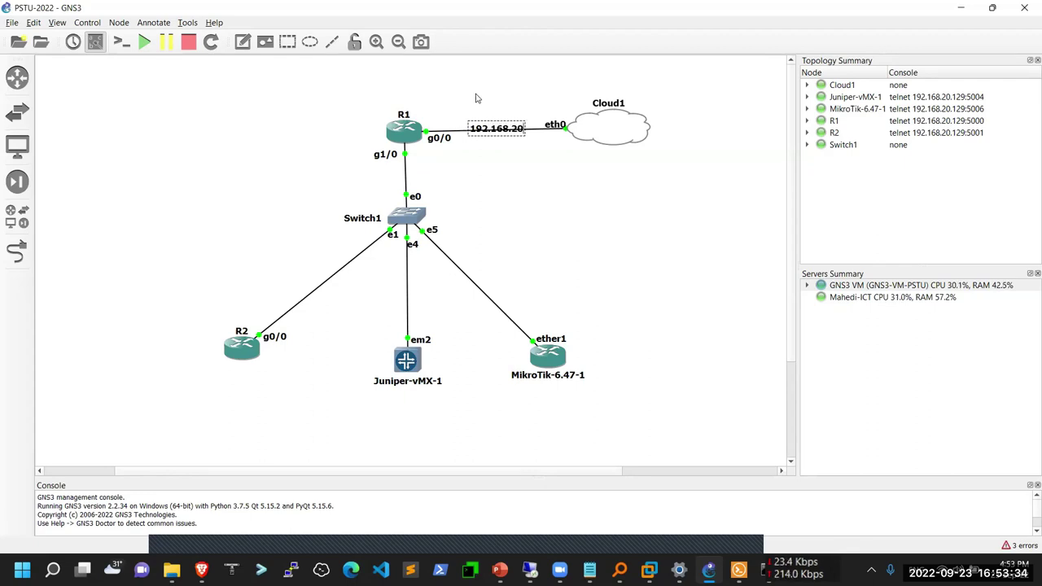
type(".125")
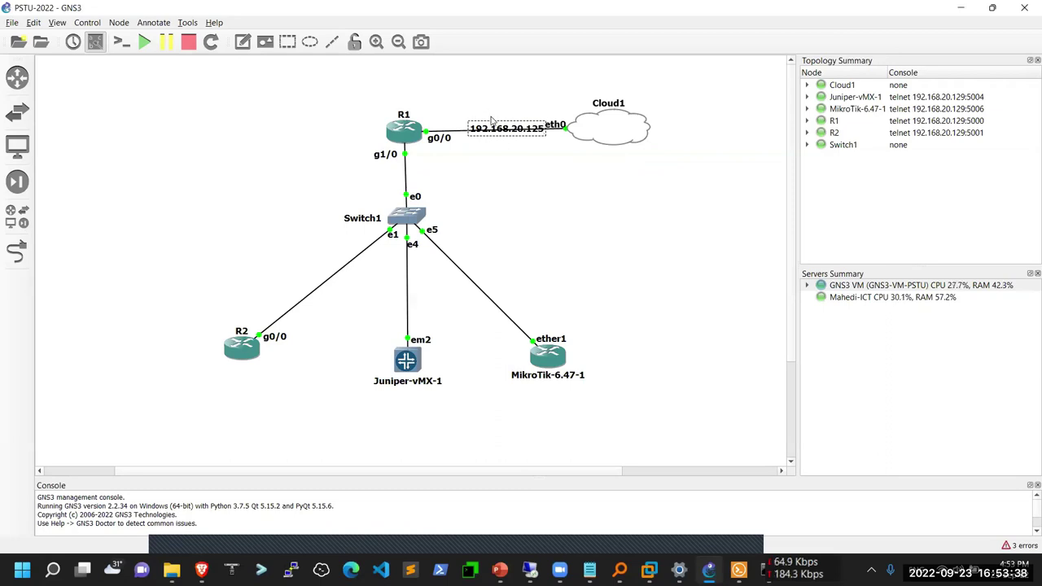
mouse_move(491, 120)
left_mouse_down()
mouse_move(442, 123)
mouse_move(499, 126)
mouse_move(461, 119)
mouse_move(489, 124)
left_mouse_up()
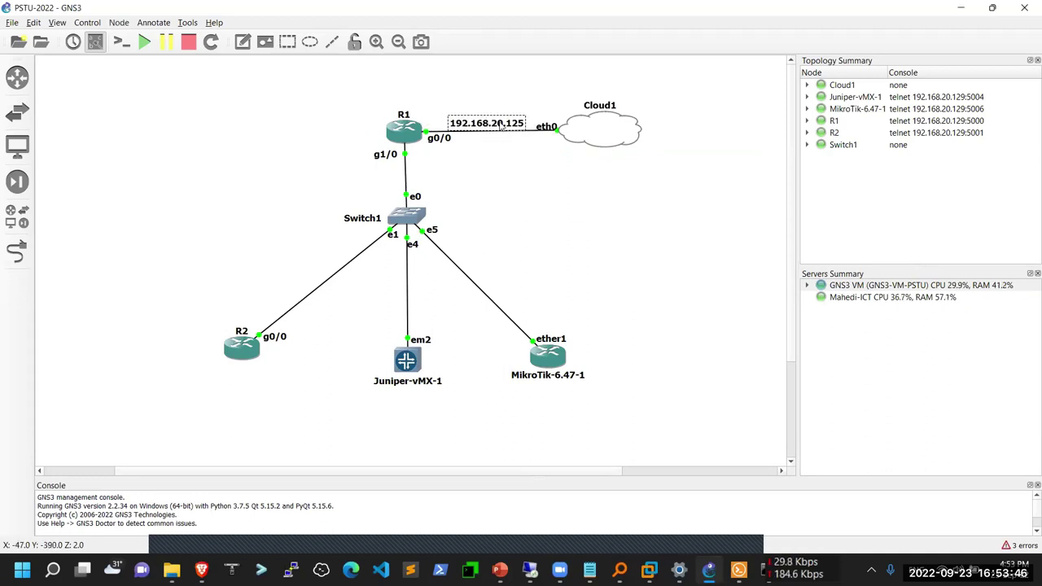
Step: Change the note above the R1–Cloud1 link to the network address 192.168.20.0/24
double_click(501, 126)
left_click(511, 127)
double_click(513, 124)
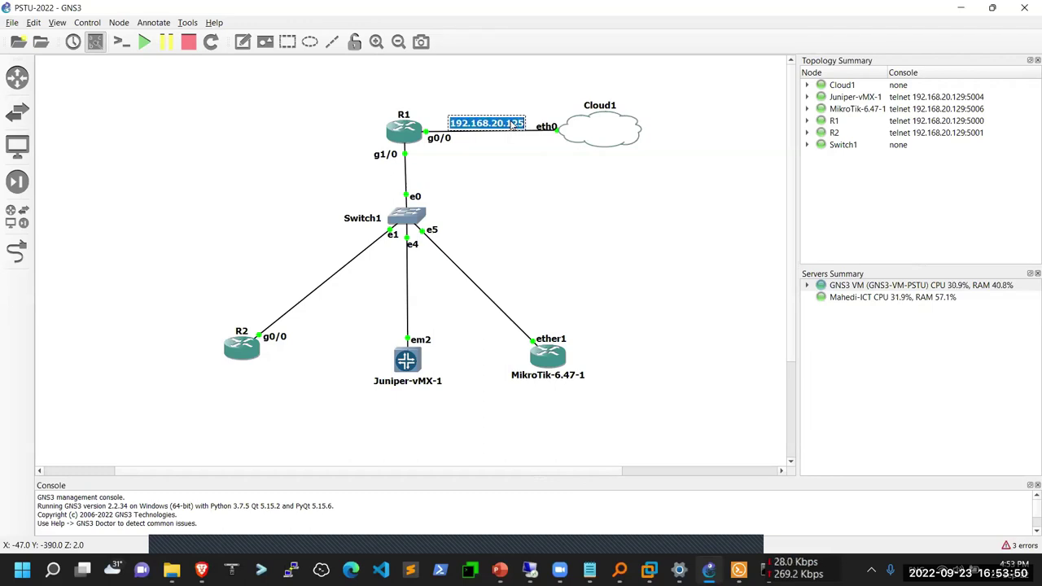
key("Right")
key("BackSpace")
key("BackSpace")
key("BackSpace")
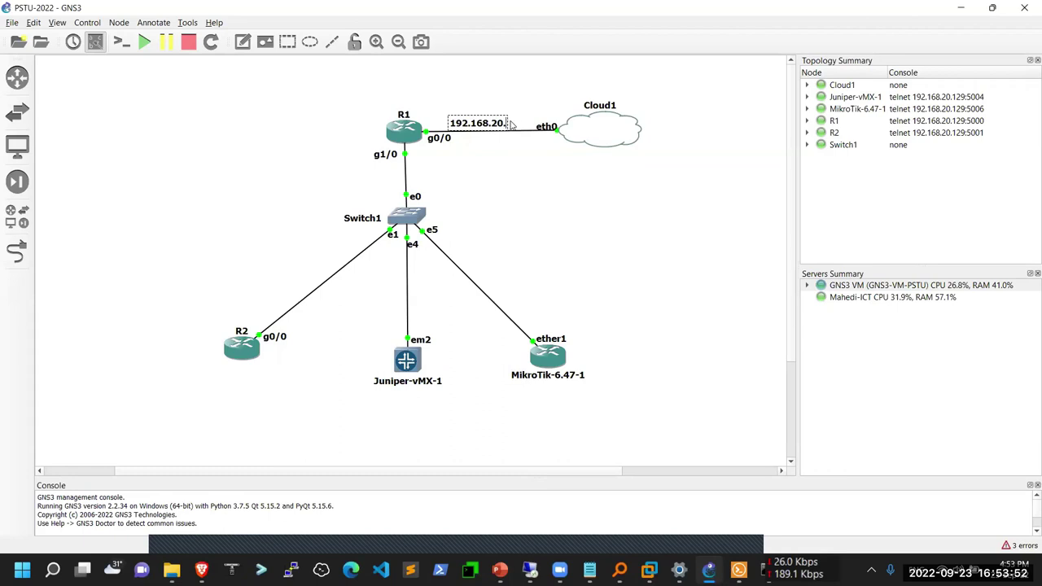
type("0/")
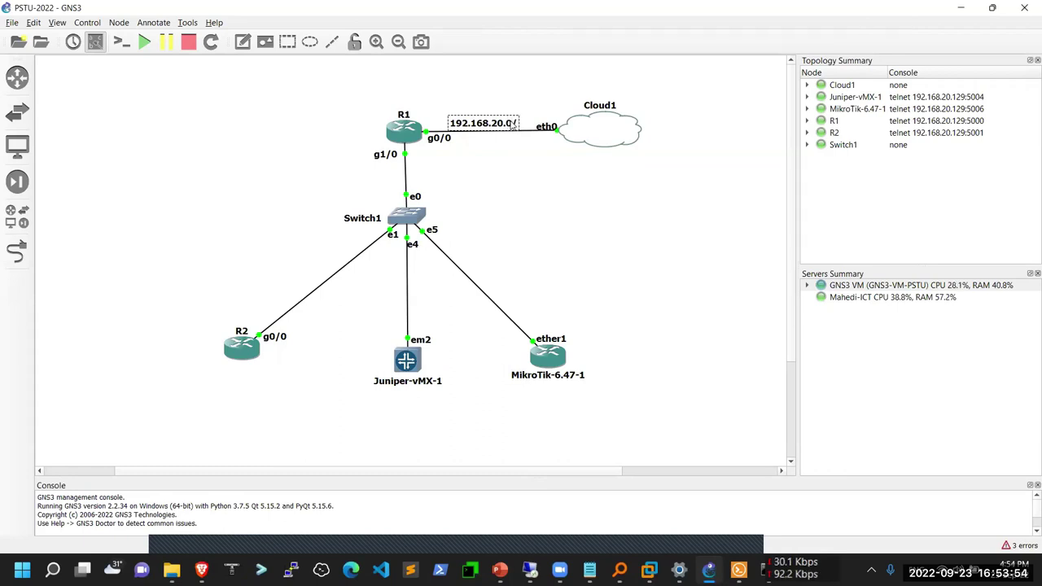
type("24")
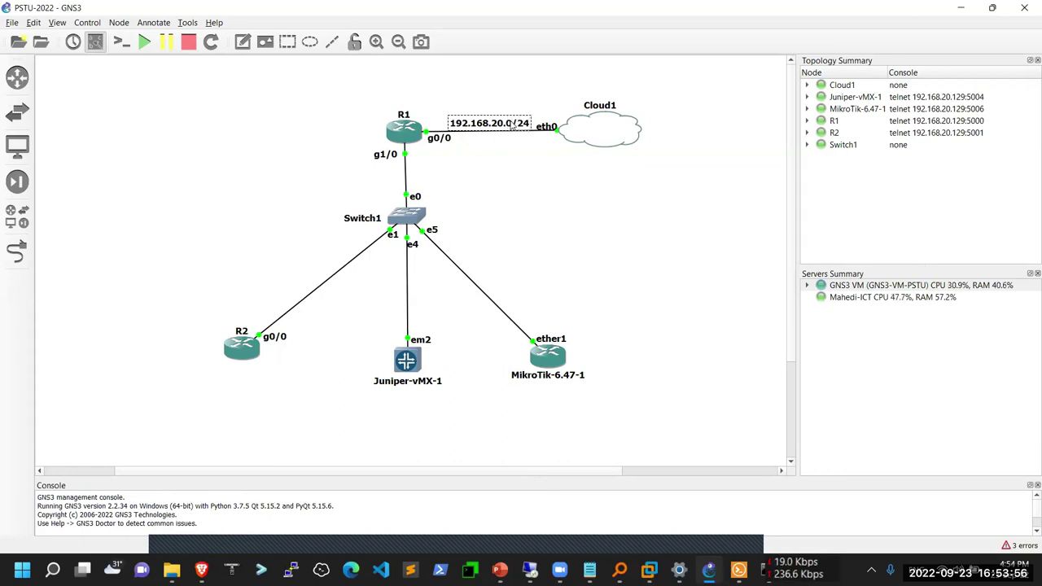
left_click(503, 150)
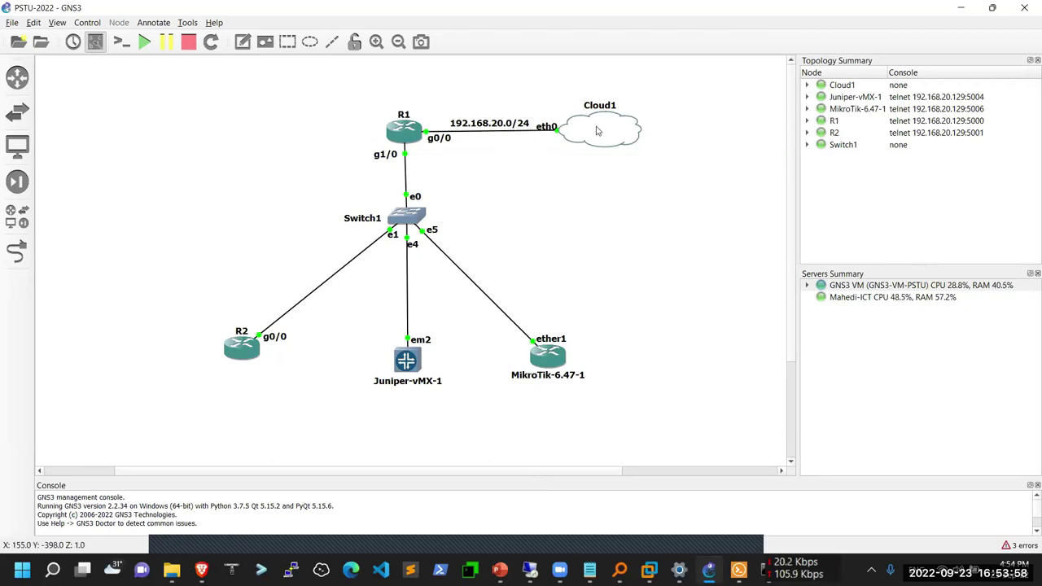
Step: Move Cloud1 farther from R1 and place the 192.168.20.0/24 note on the middle of their link
left_click_drag(598, 130, 700, 130)
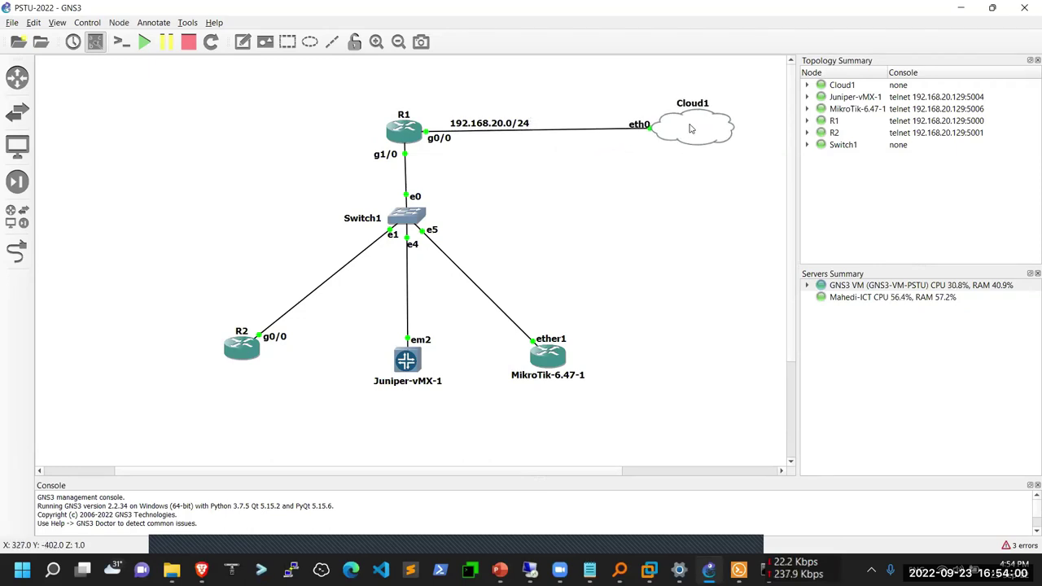
left_click_drag(511, 129, 558, 135)
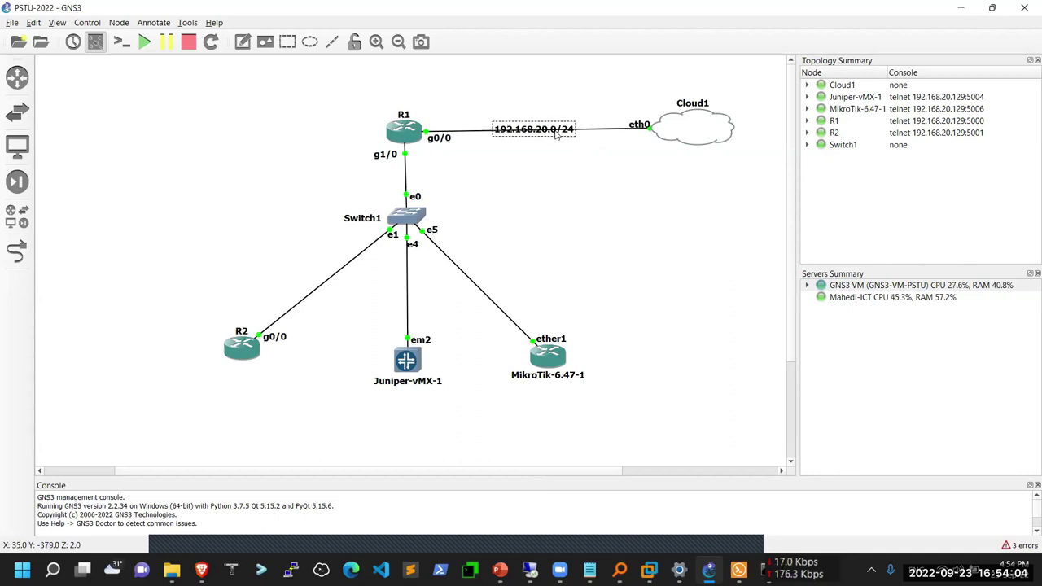
Step: Draw a rectangle around the 192.168.20.0/24 note and resize it to frame the text tightly
left_click(288, 42)
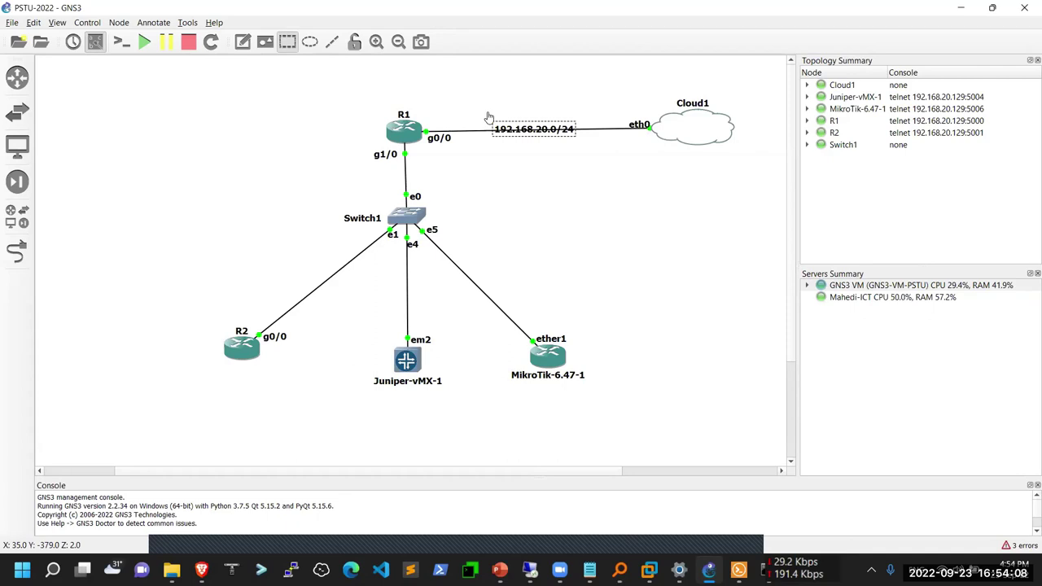
left_click_drag(488, 118, 597, 172)
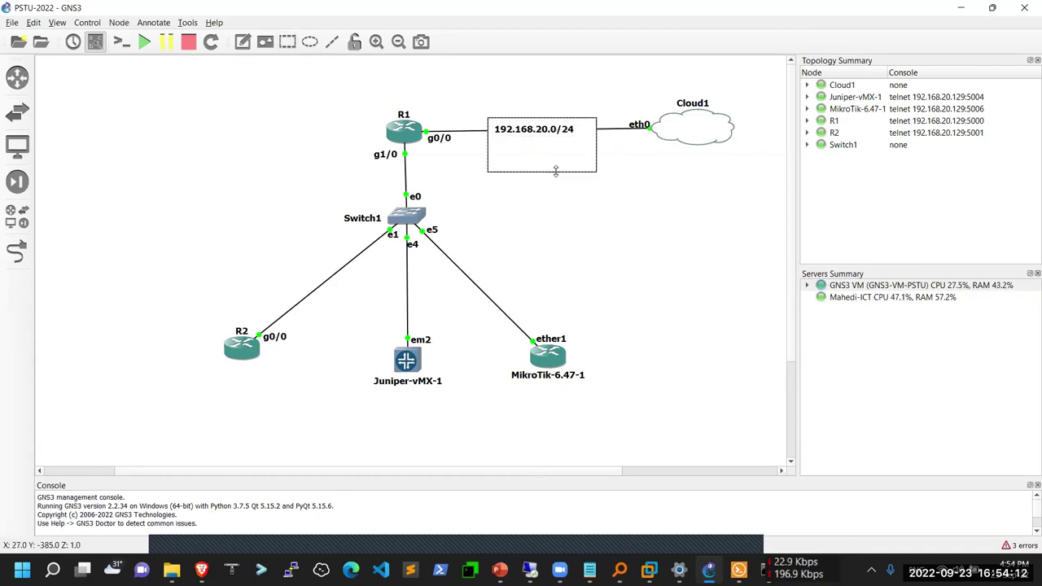
left_click_drag(554, 171, 554, 141)
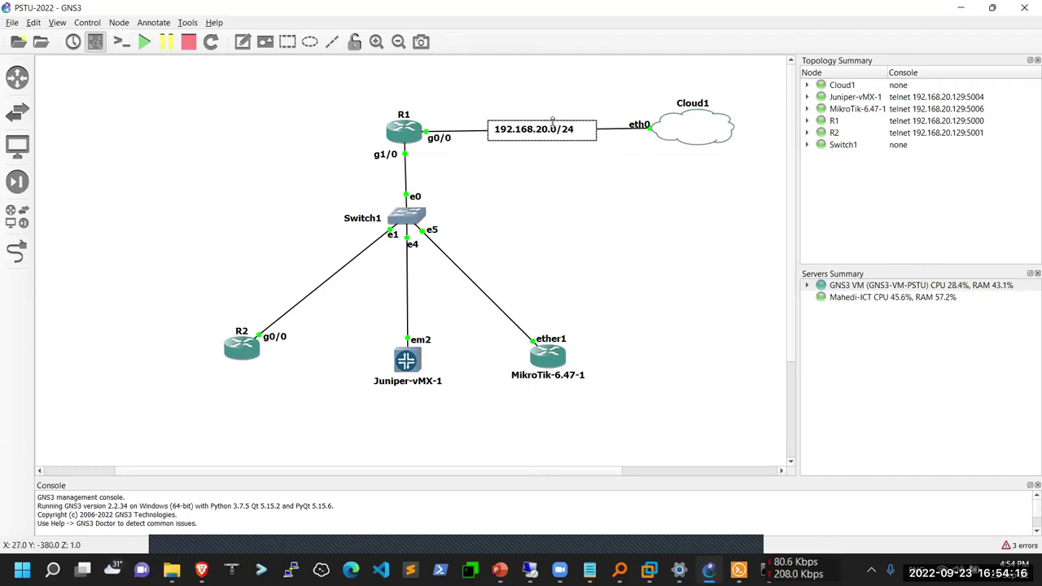
left_click(553, 121)
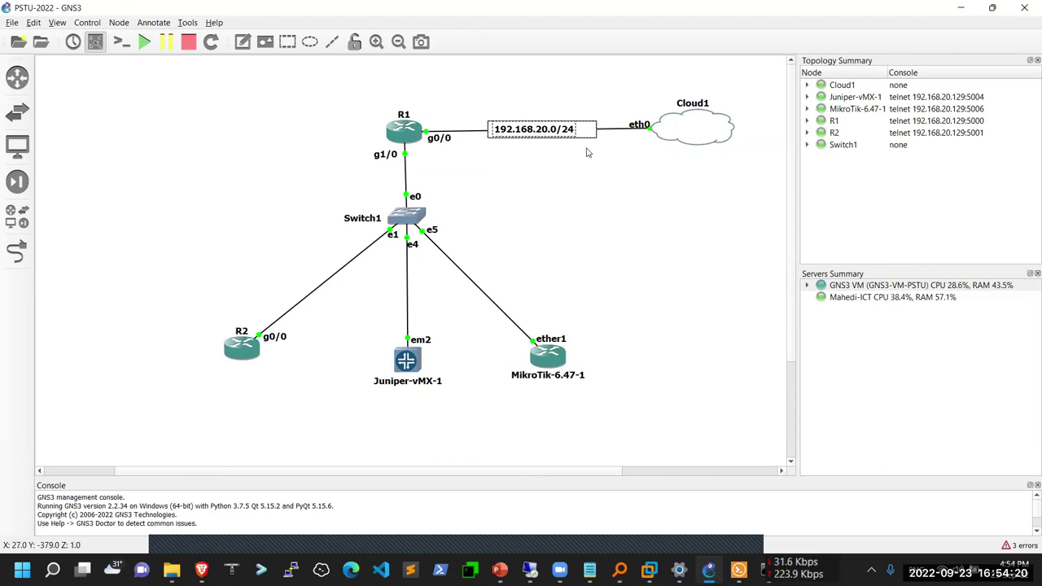
left_click_drag(595, 135, 580, 132)
left_click(568, 176)
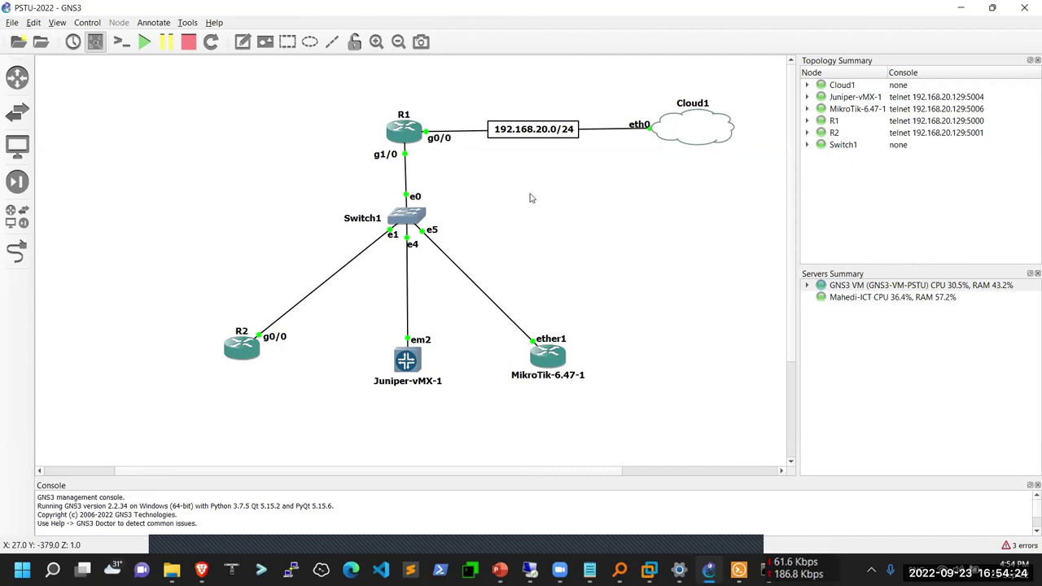
Step: Add a text note reading 20.125 beside R1's g0/0 port and place it just above the link
left_click(243, 42)
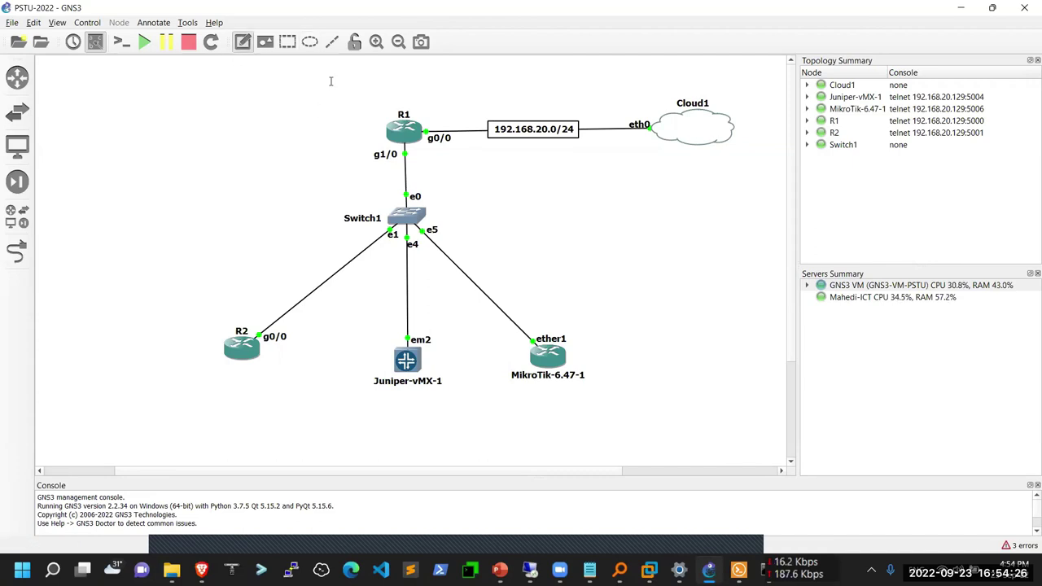
left_click(427, 122)
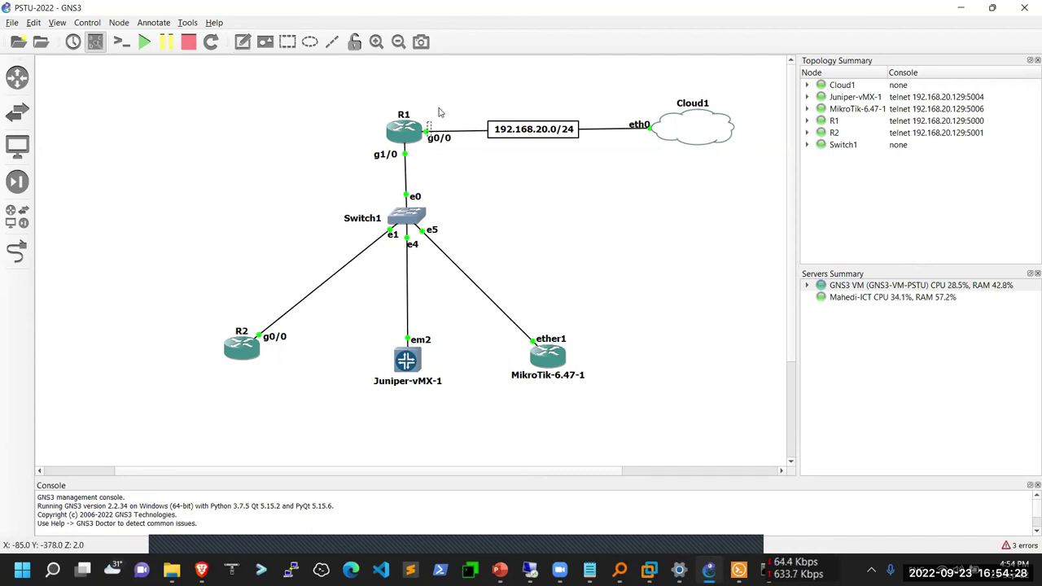
type("2")
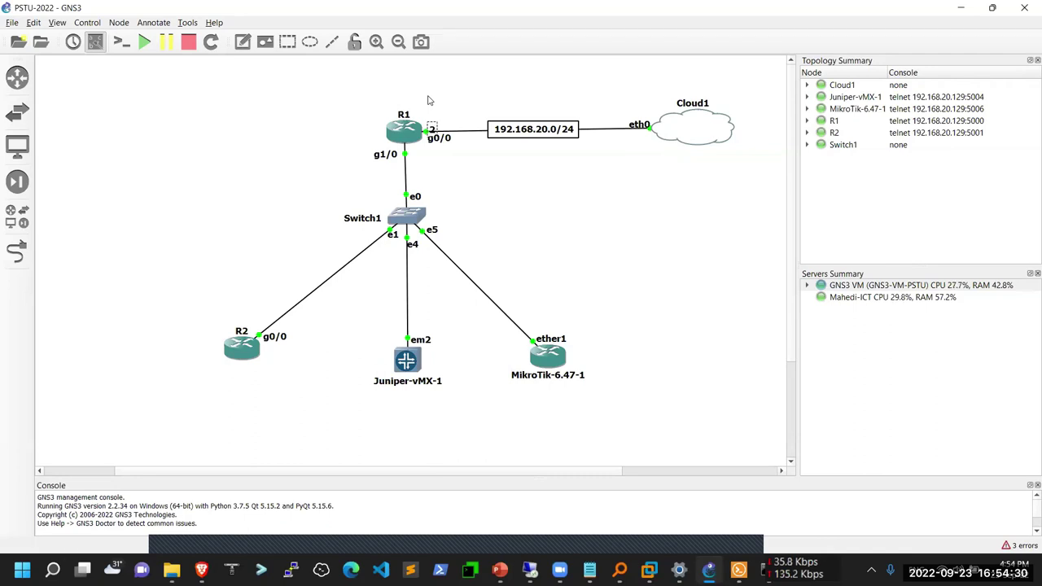
type("0.125")
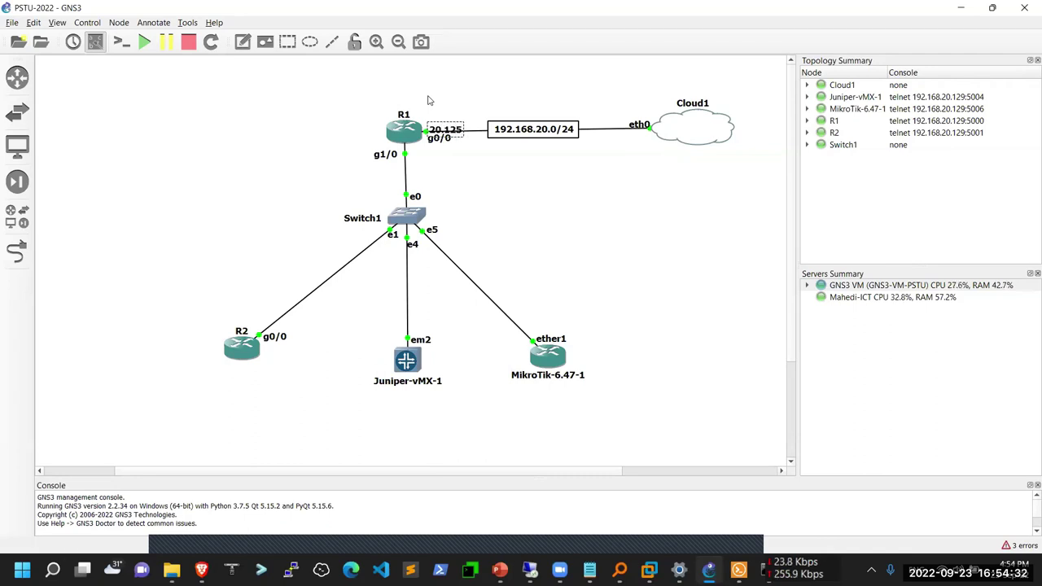
left_click(476, 165)
left_click_drag(453, 133, 450, 125)
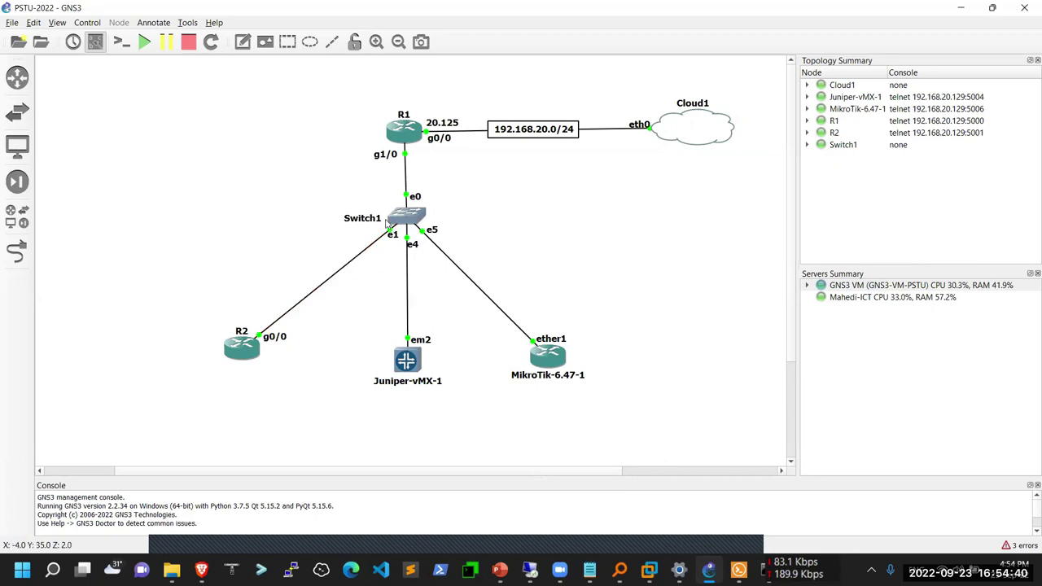
Step: Draw a rectangle around Switch1, lower it one layer behind the devices, and shift it so that Switch1 sits near its centre
left_click(287, 42)
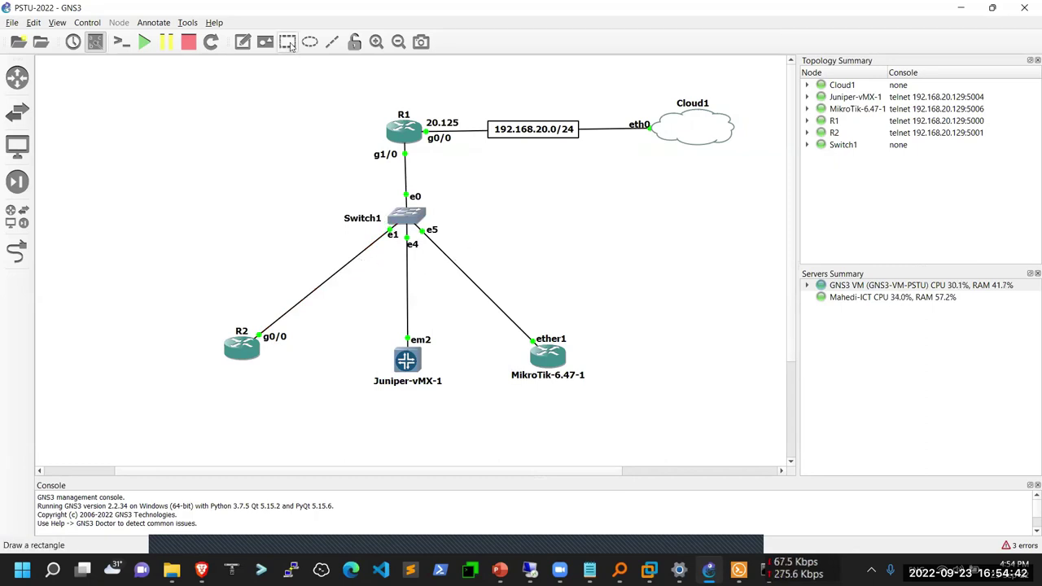
mouse_move(294, 177)
left_mouse_down()
mouse_move(484, 263)
mouse_move(469, 272)
mouse_move(517, 248)
left_mouse_up()
right_click(482, 232)
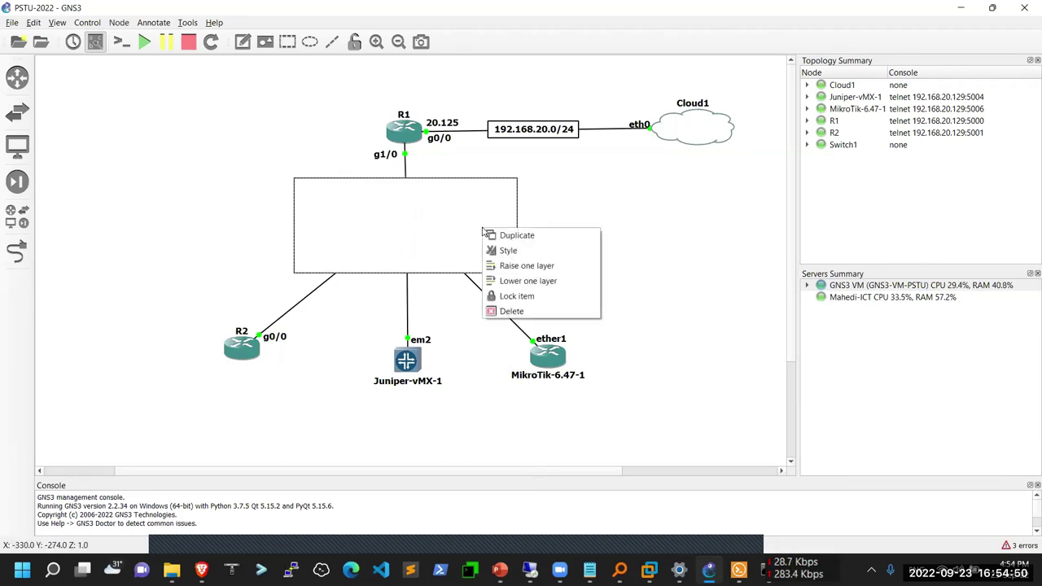
left_click(517, 281)
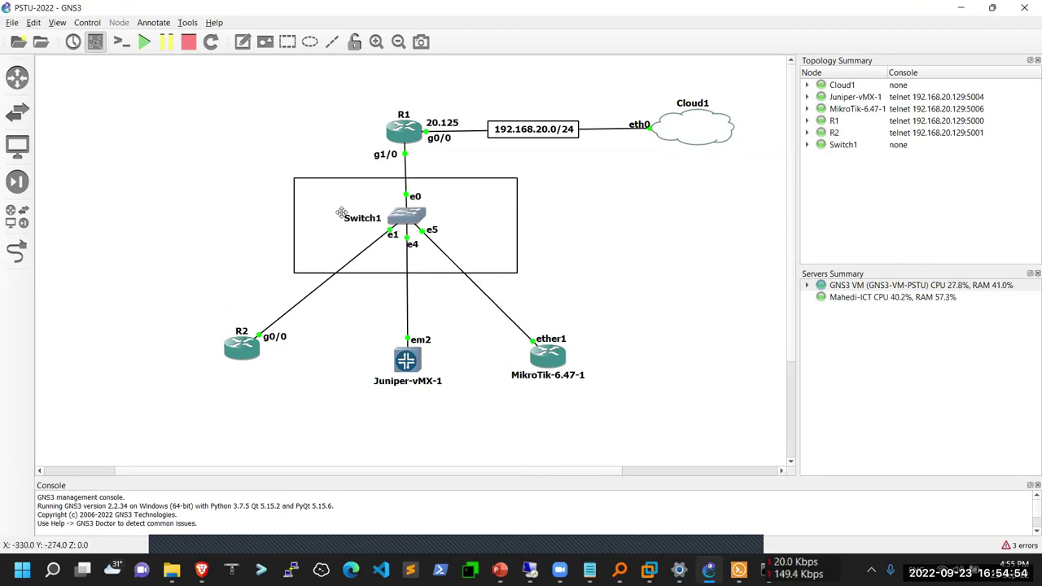
left_click(487, 183)
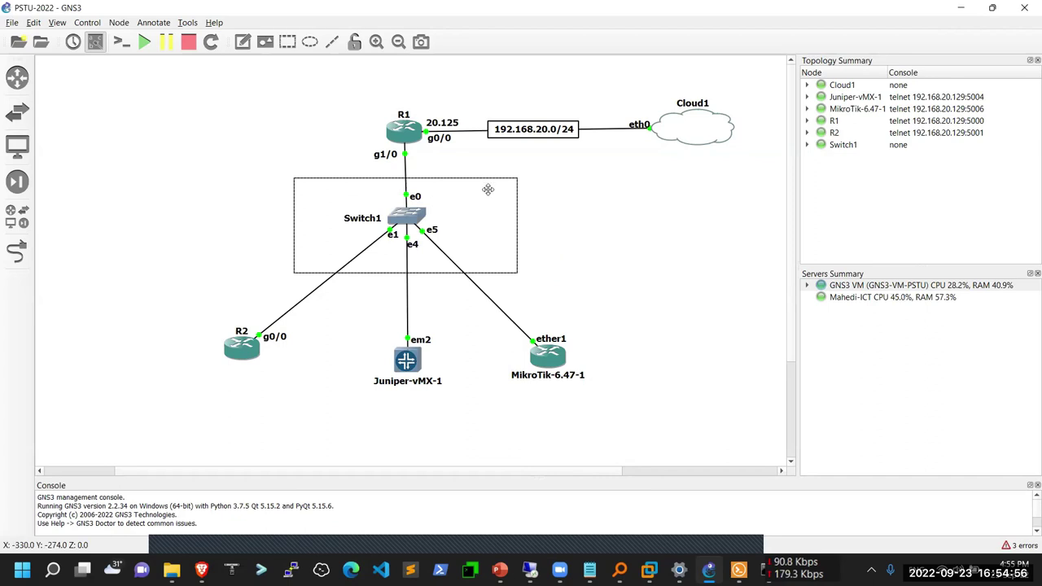
left_click_drag(488, 189, 500, 191)
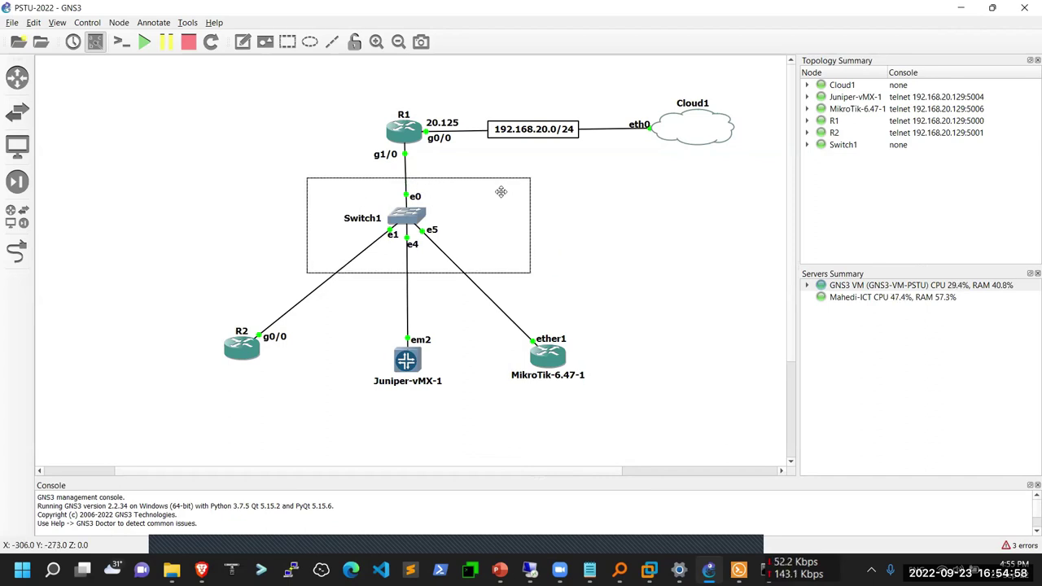
left_click(572, 200)
Step: Add a text note reading 192.168.40.0/24 and place it inside the upper right corner of the rectangle around Switch1
left_click(243, 42)
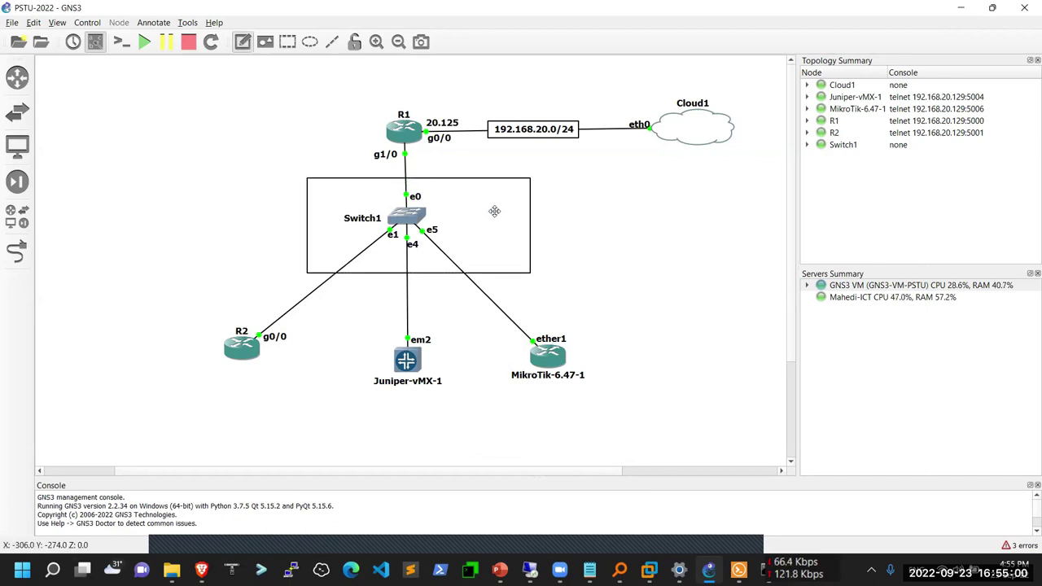
left_click(461, 188)
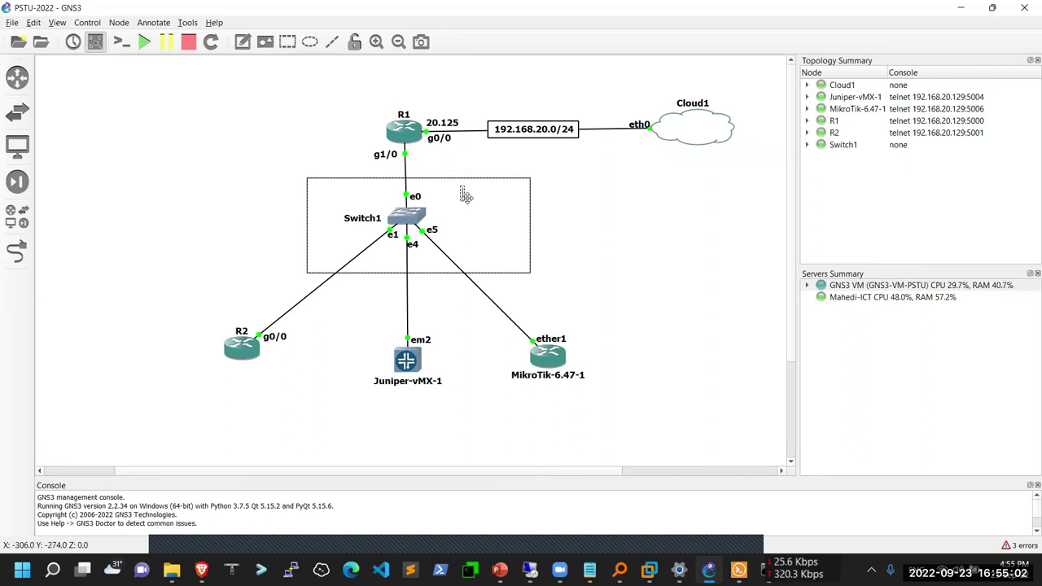
type("19")
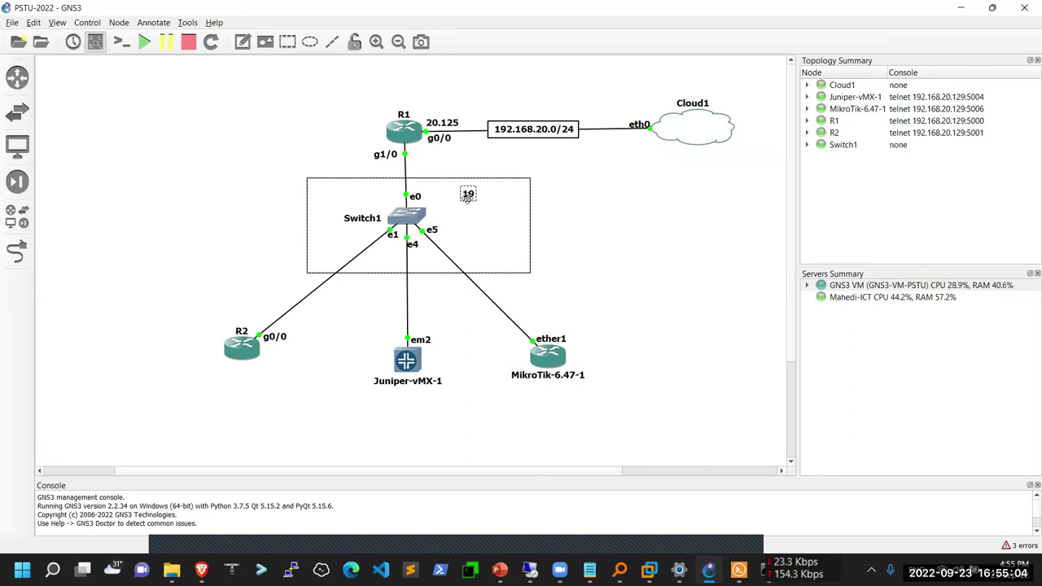
type("2.168")
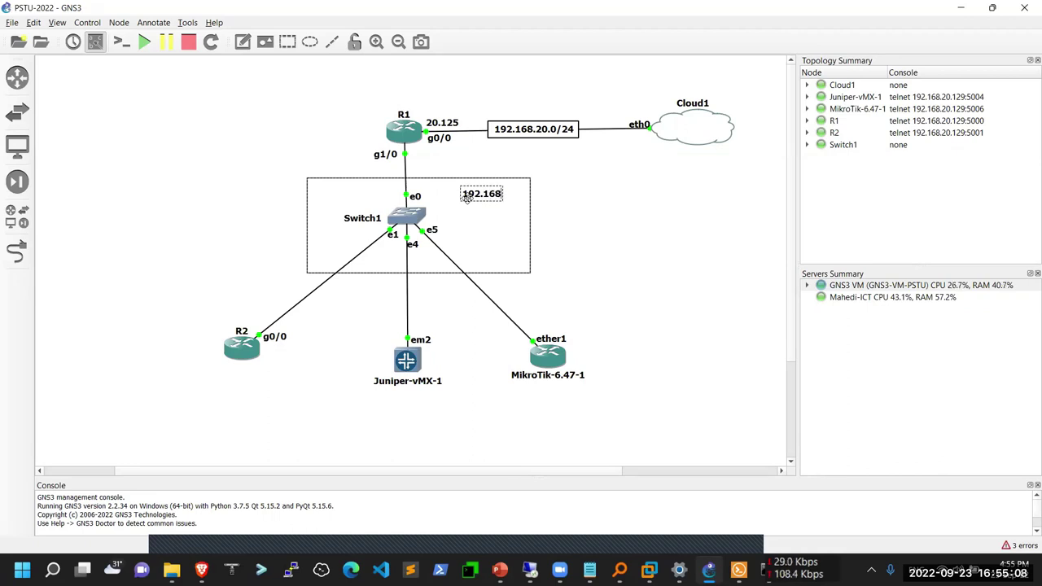
type(".40")
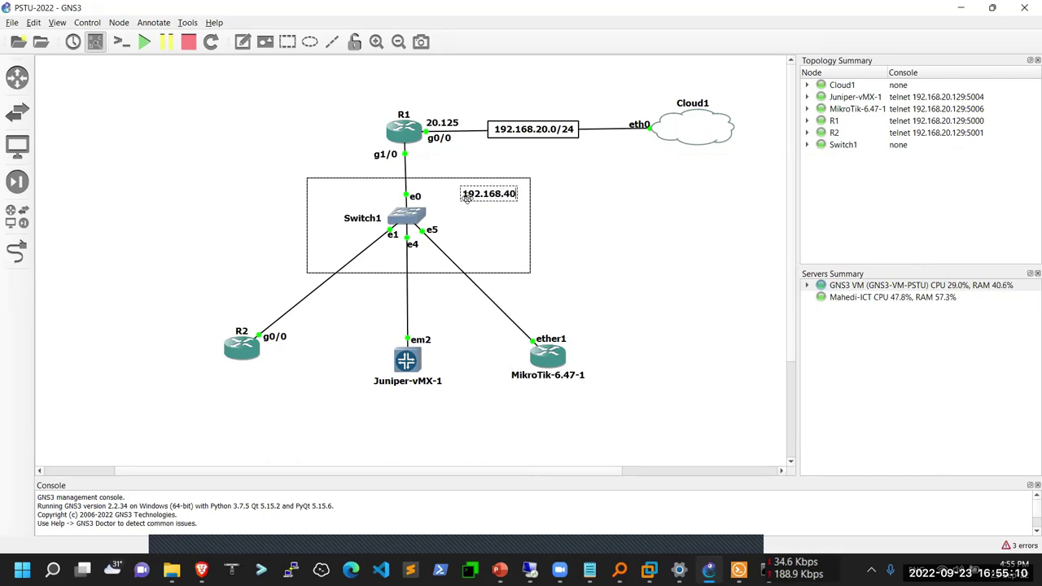
type(".0/2")
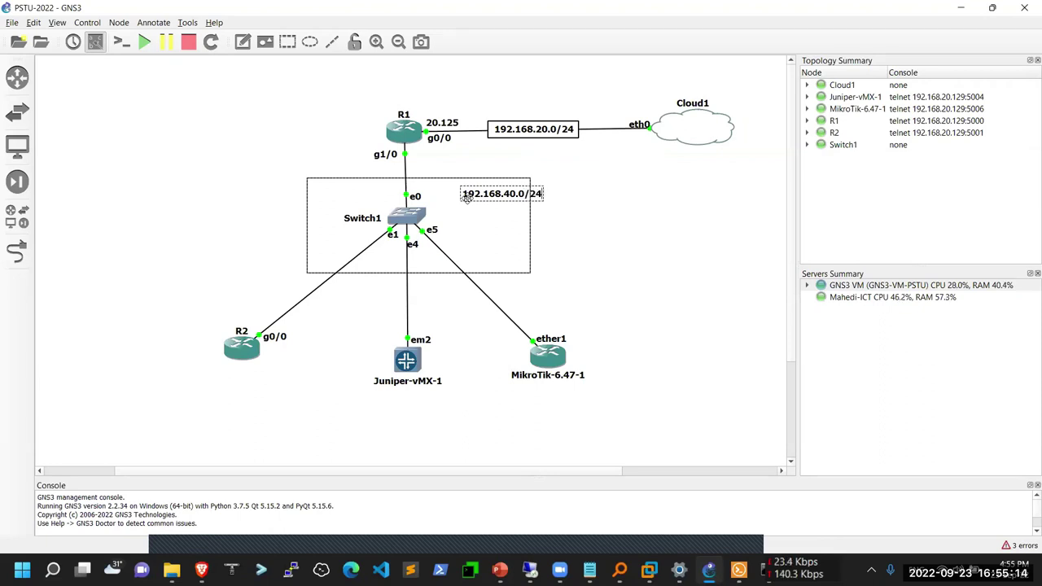
type("4")
left_click(551, 227)
left_click_drag(501, 206, 481, 200)
left_click(576, 233)
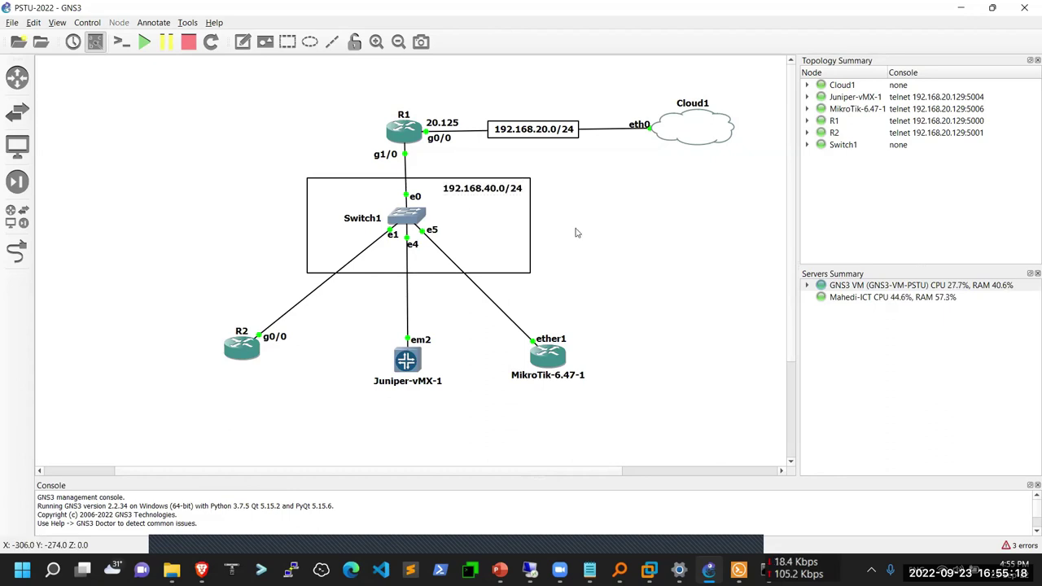
Step: Duplicate the 20.125 note, place the copy beside R1's g1/0 port, and change its text to 40.1
left_click(444, 123)
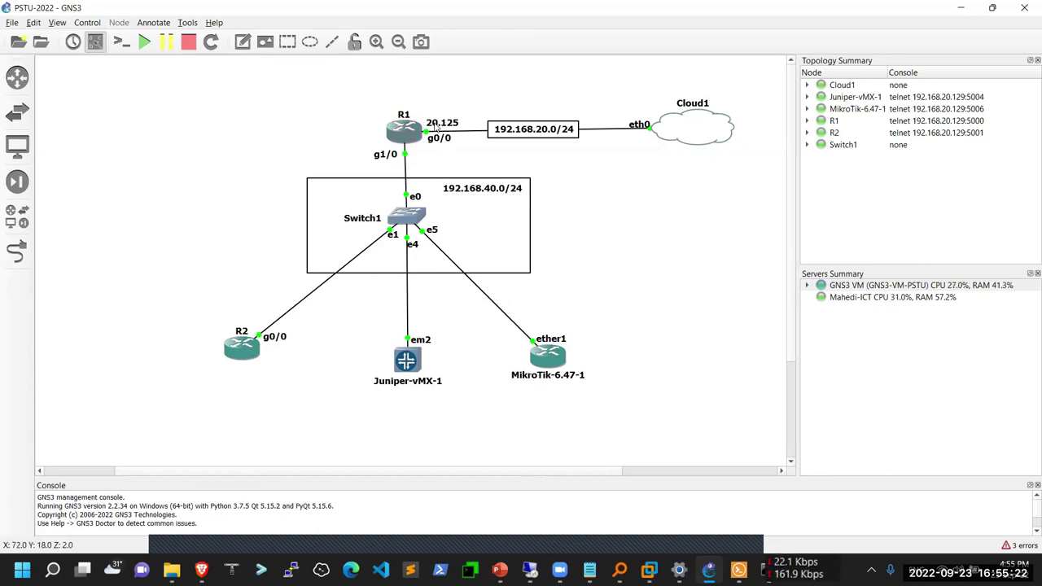
right_click(439, 125)
left_click(446, 130)
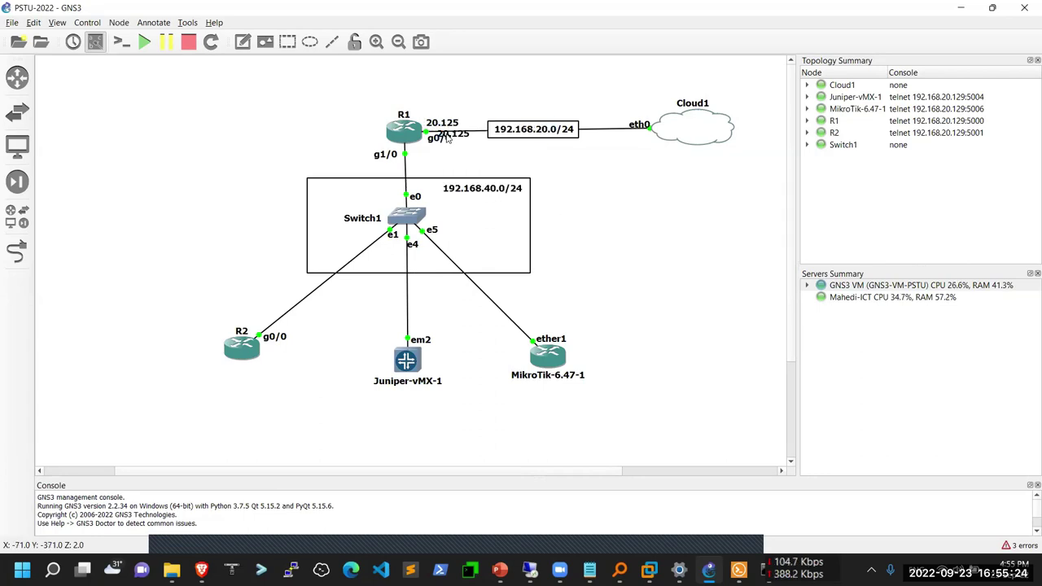
left_click_drag(452, 132, 418, 157)
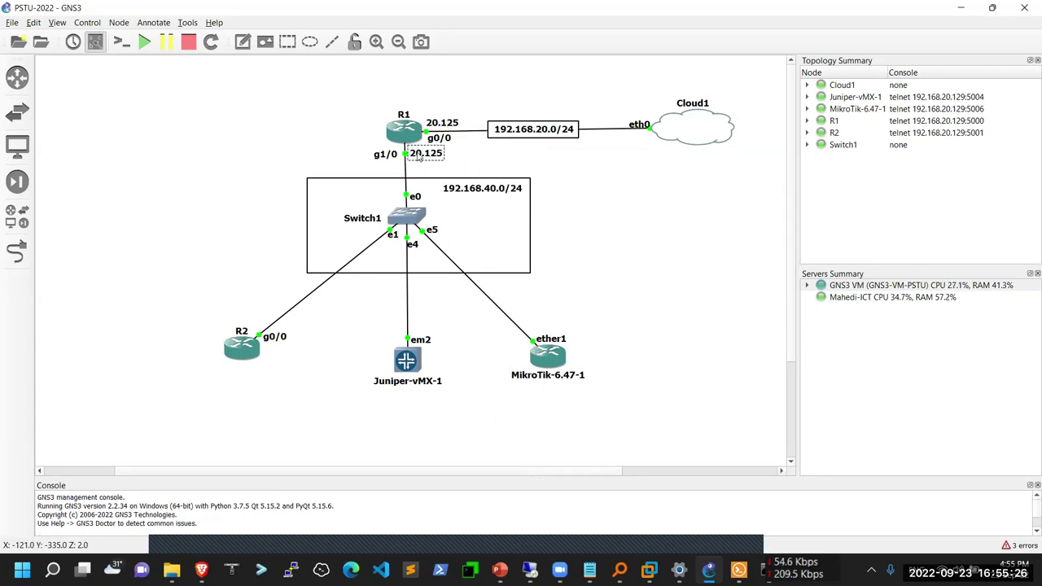
double_click(418, 157)
type("4")
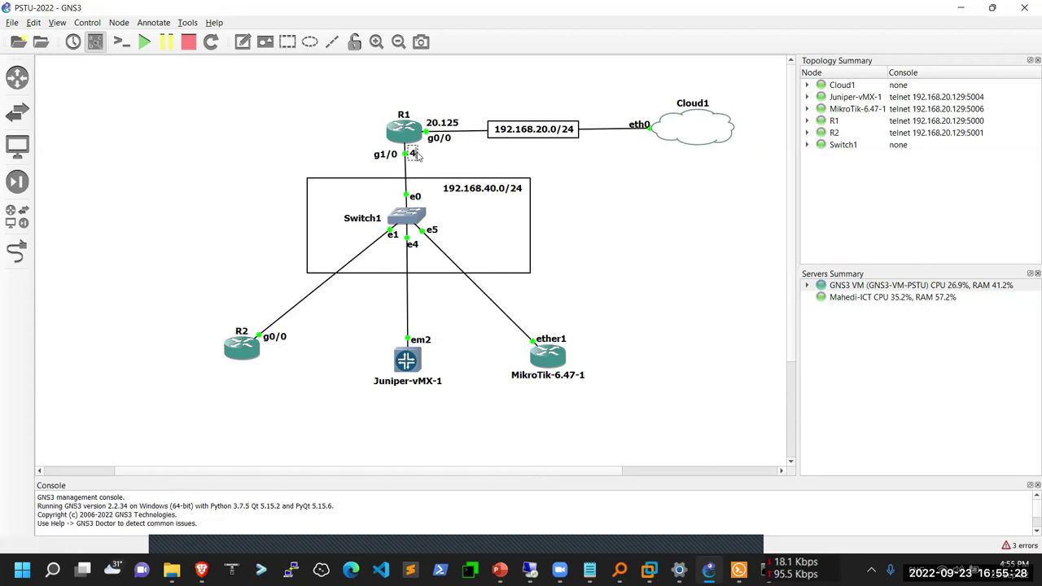
type("0.1")
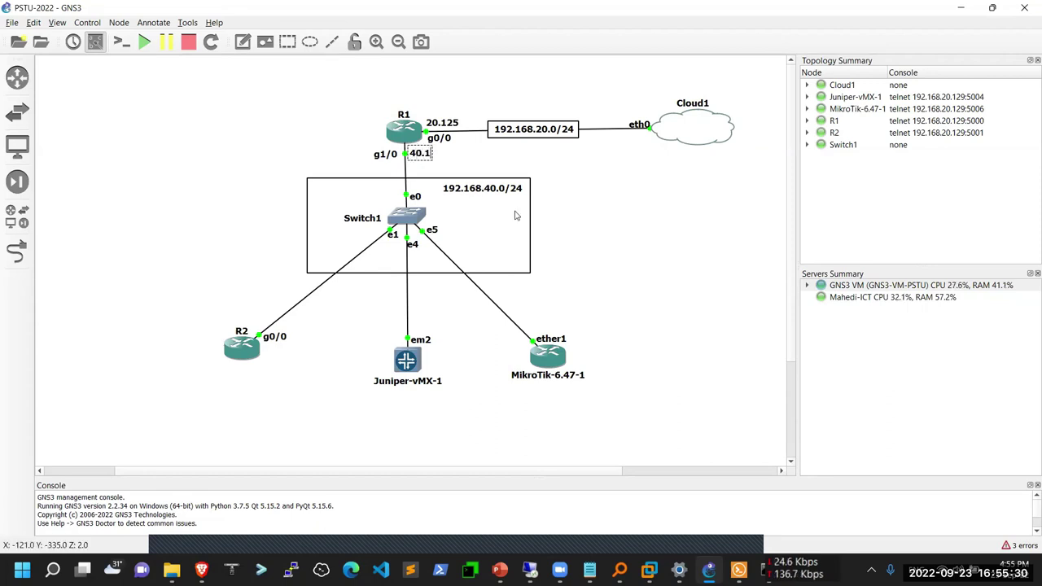
left_click(581, 229)
Step: Duplicate the 40.1 note, place the copy just above R2, and change its text to 40.2
left_click(420, 159)
left_click(456, 157)
double_click(421, 155)
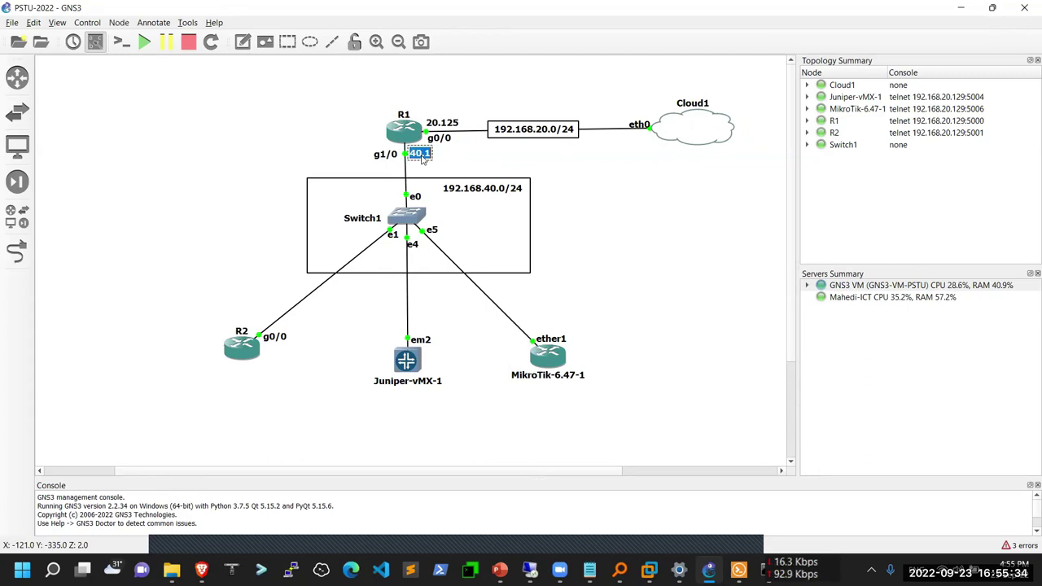
left_click(445, 162)
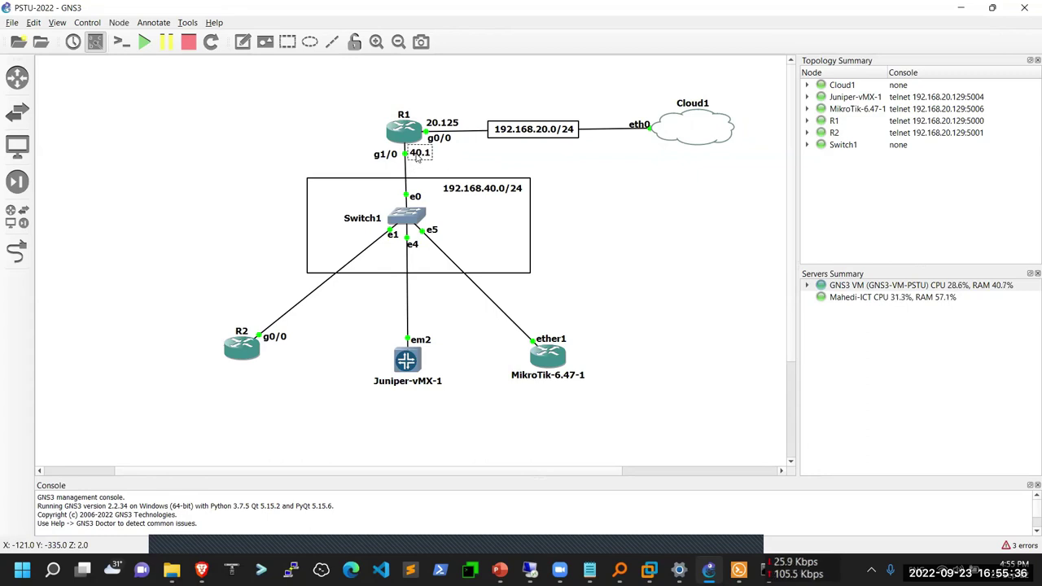
right_click(424, 153)
left_click(456, 162)
left_click_drag(432, 167, 255, 325)
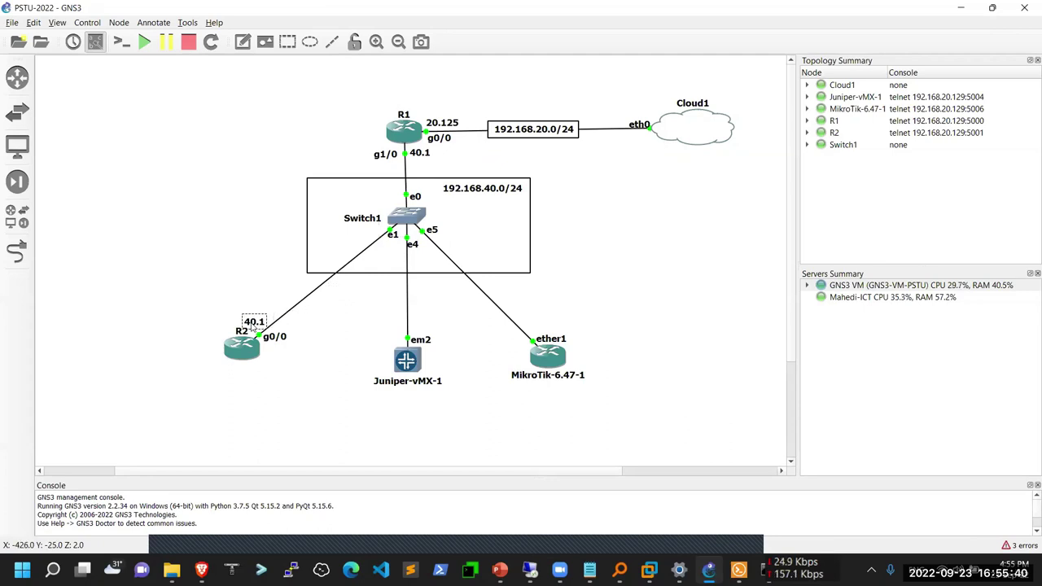
left_click(323, 323)
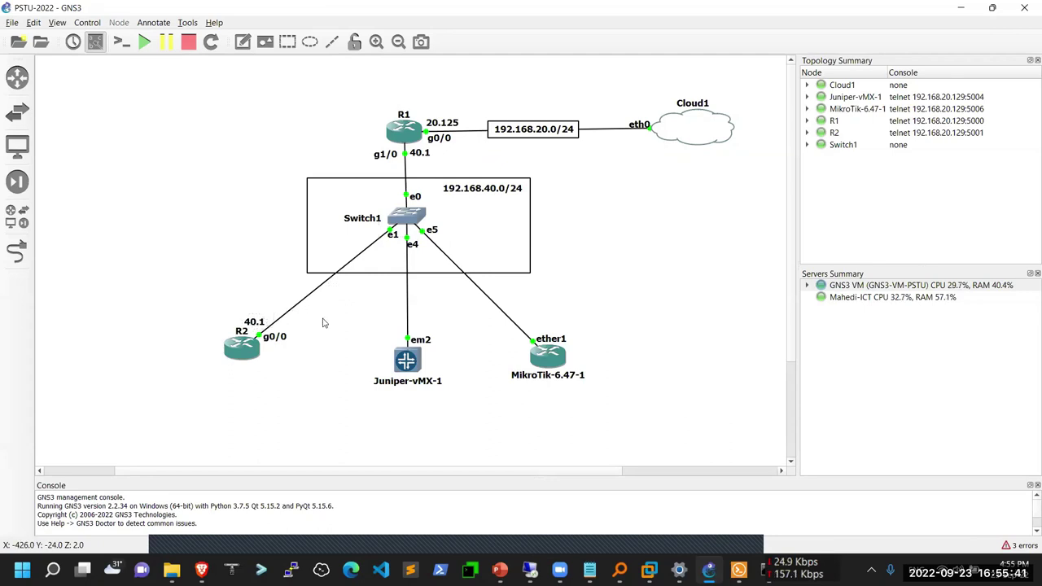
double_click(259, 324)
key("End")
type("2")
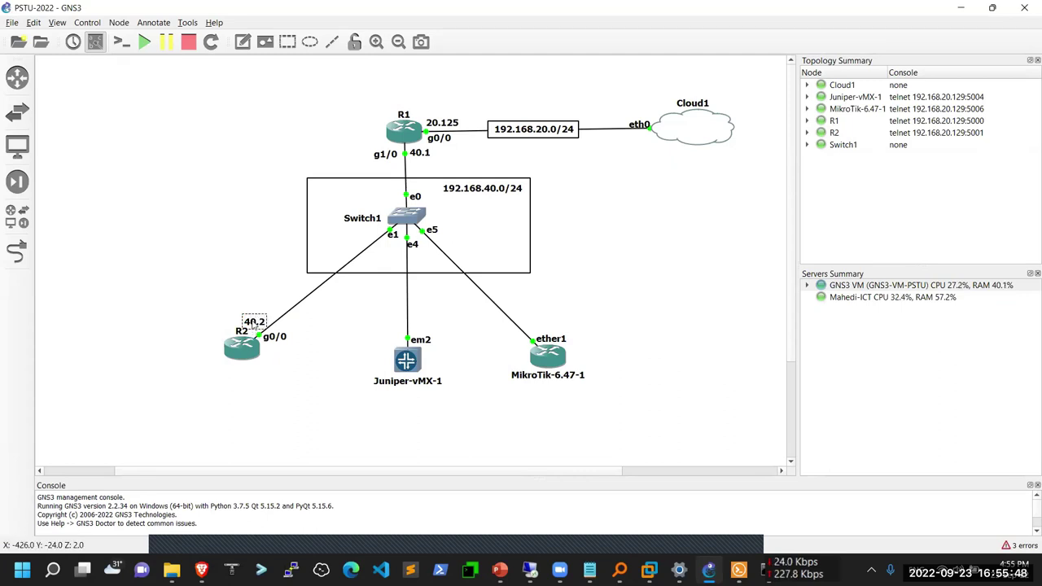
left_click(257, 307)
Step: Place copies of the 40.2 note beside Juniper-vMX-1's em2 and MikroTik-6.47-1's ether1 ports, and nudge R2 slightly away from its note
right_click(255, 325)
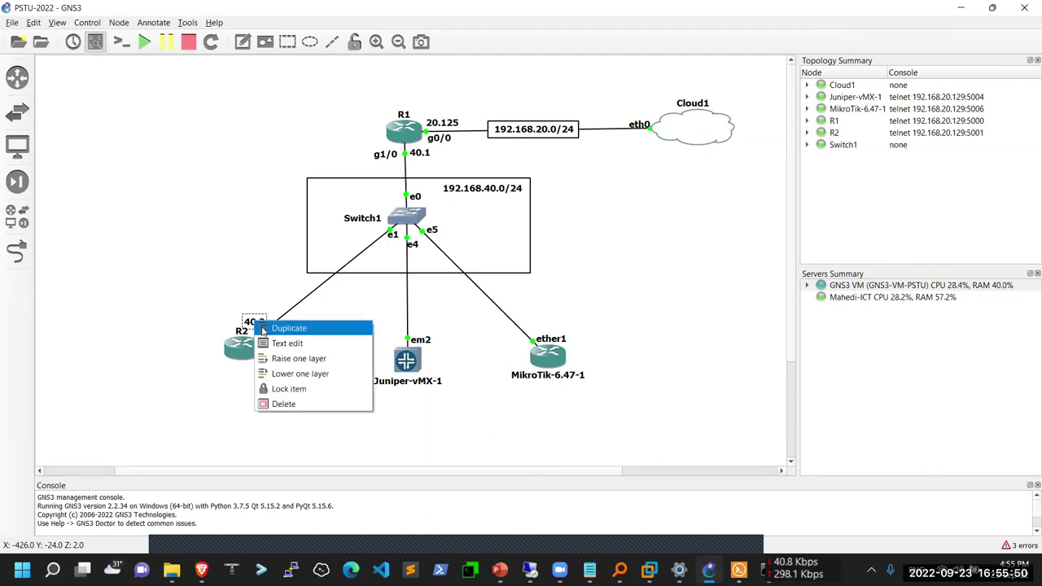
left_click(269, 329)
left_click_drag(266, 334, 401, 341)
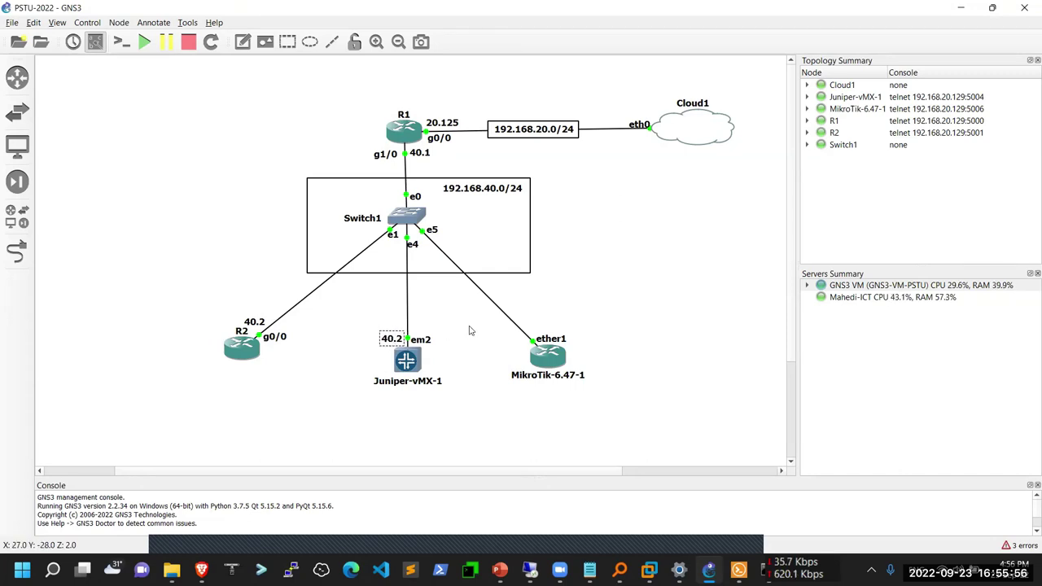
right_click(397, 346)
left_click(399, 345)
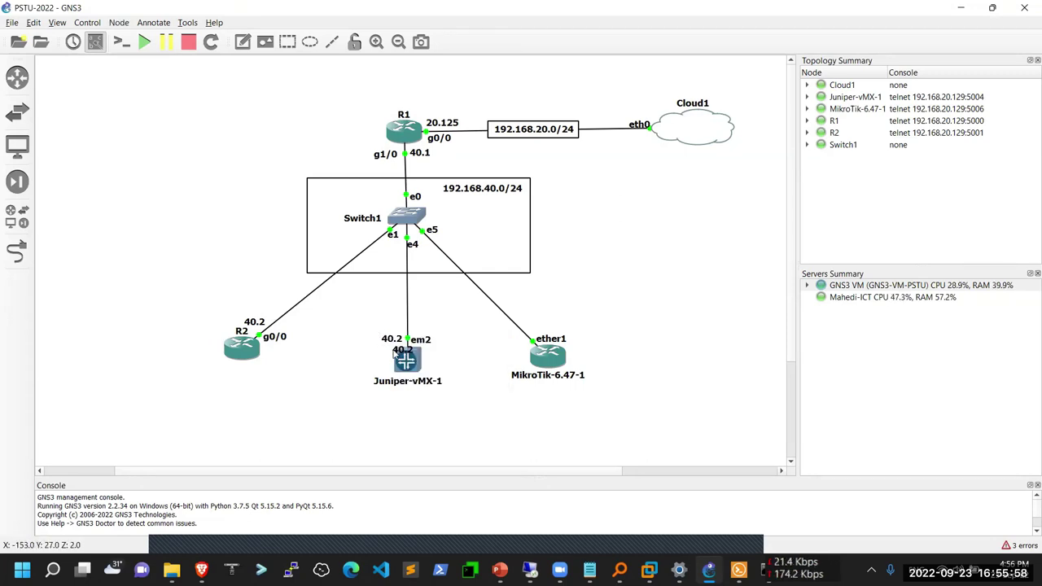
left_click_drag(398, 347, 506, 348)
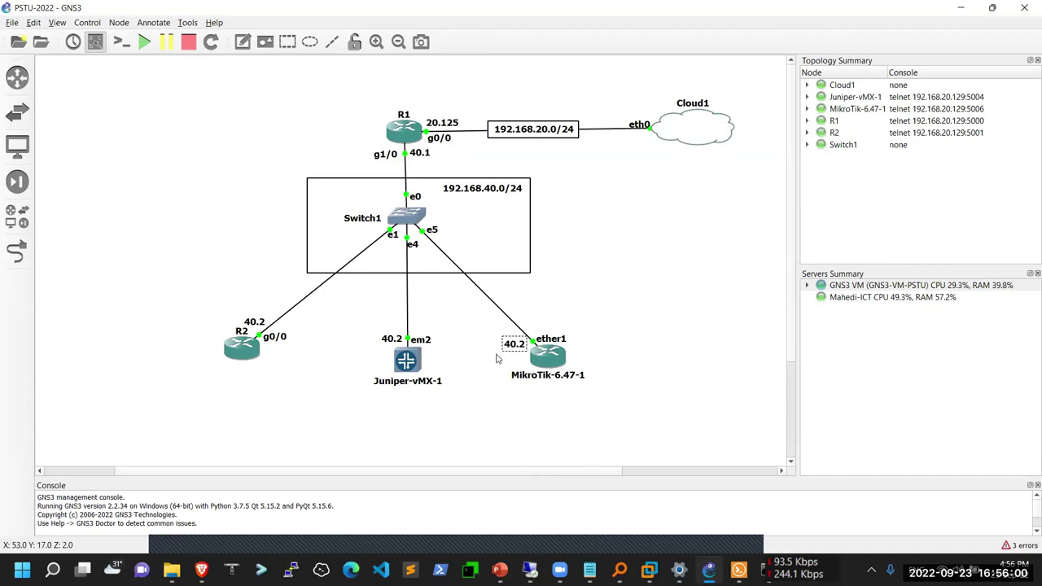
left_click(493, 368)
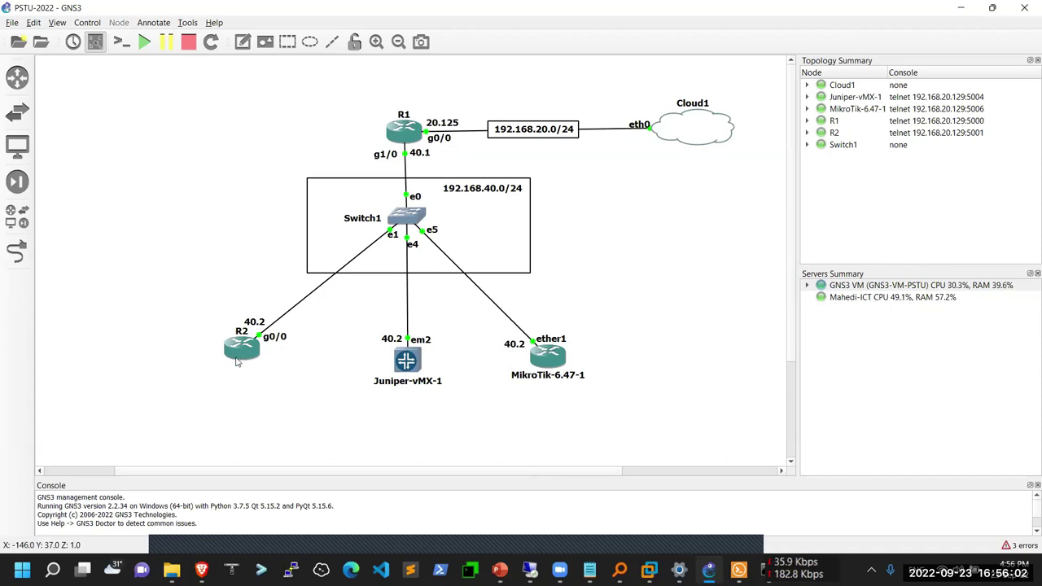
left_click_drag(240, 350, 234, 356)
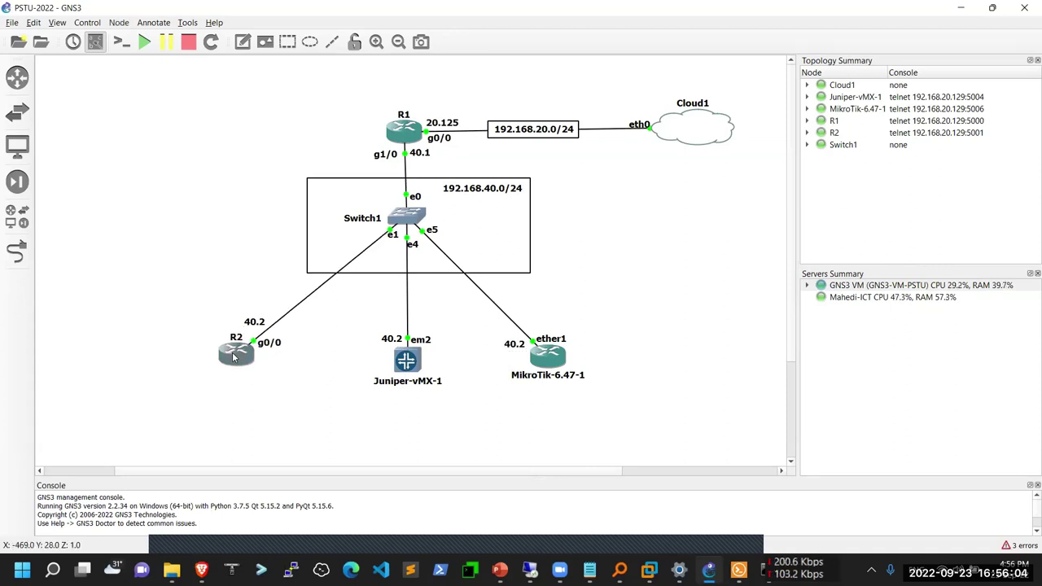
left_click_drag(520, 348, 518, 341)
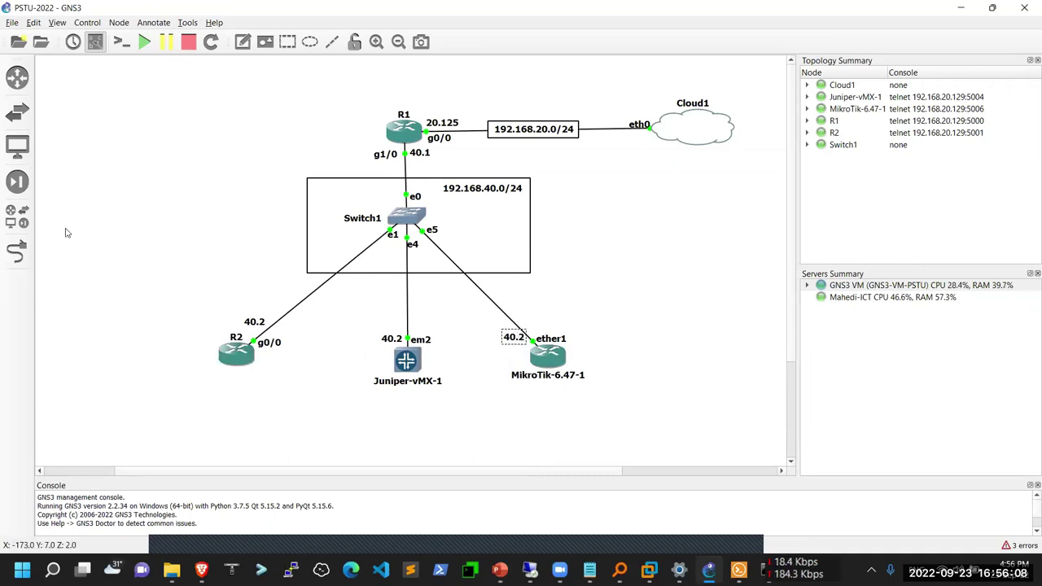
Step: Add a link from Juniper-vMX-1's em3 interface to R2's GigabitEthernet1/0
left_click(16, 252)
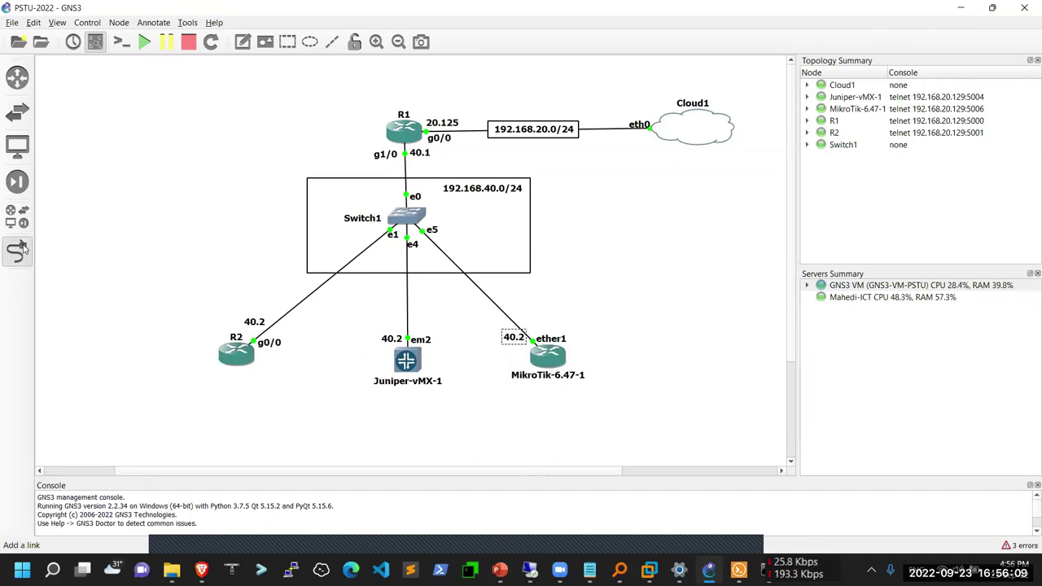
left_click(403, 360)
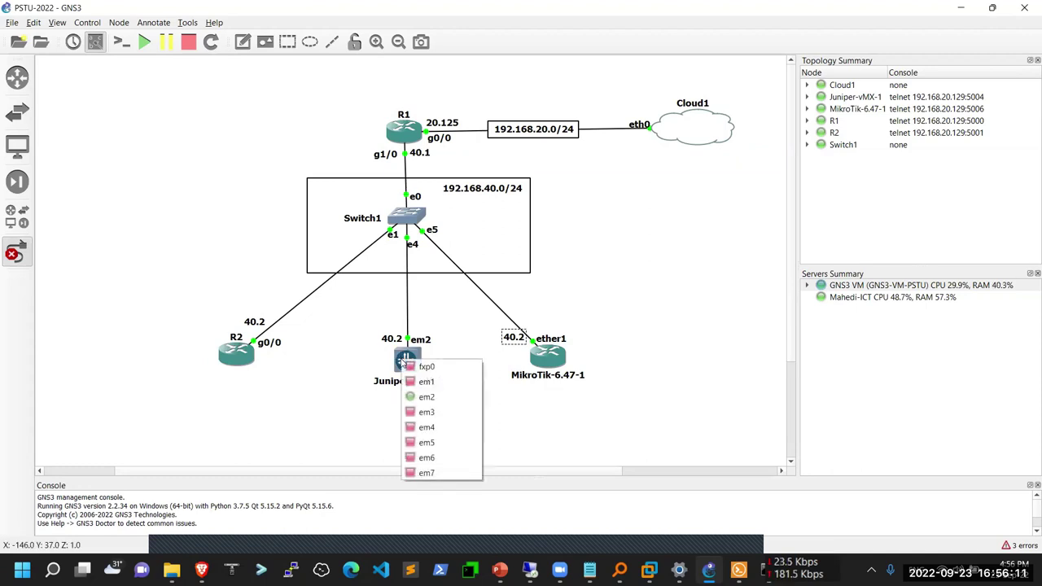
left_click(427, 412)
left_click(243, 358)
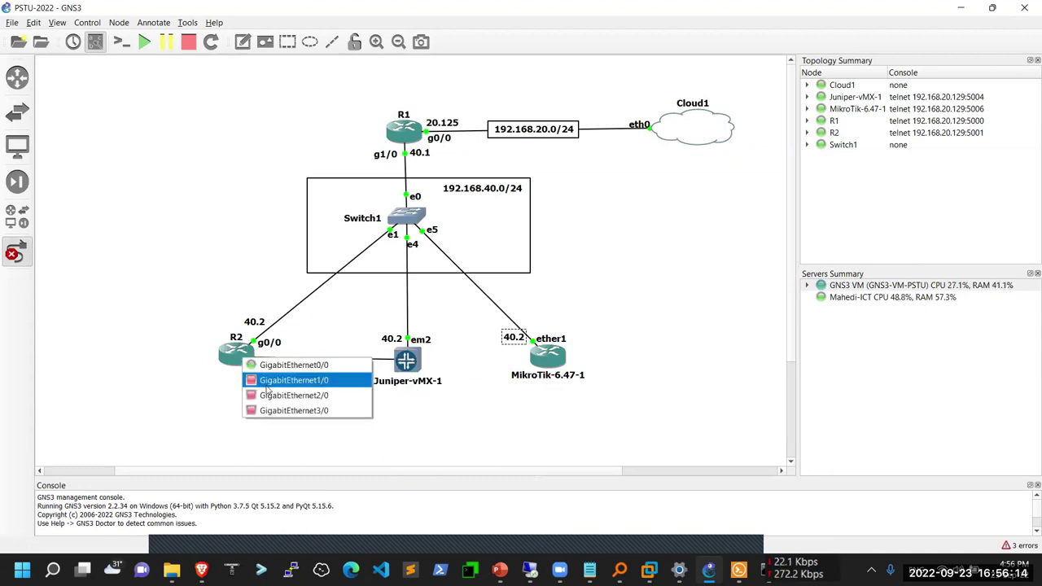
left_click(269, 383)
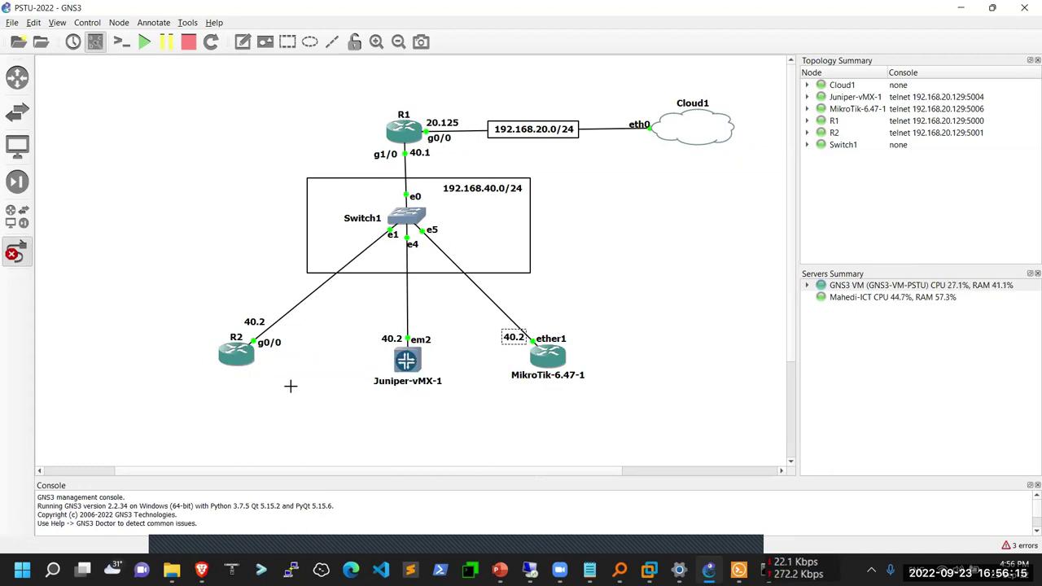
Step: Add a link from Juniper-vMX-1's em4 interface to MikroTik-6.47-1's ether2 interface
left_click(412, 363)
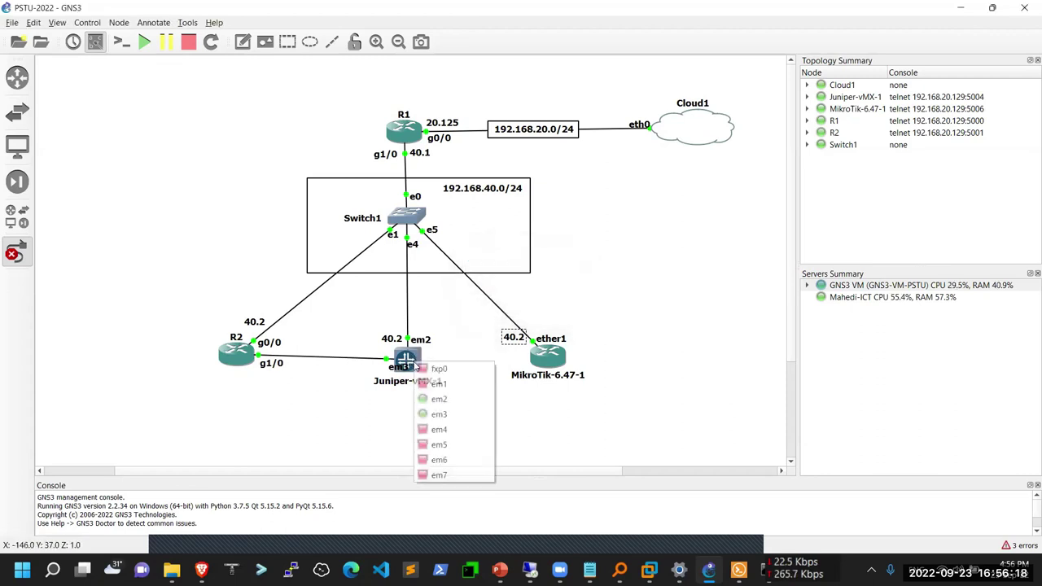
left_click(440, 429)
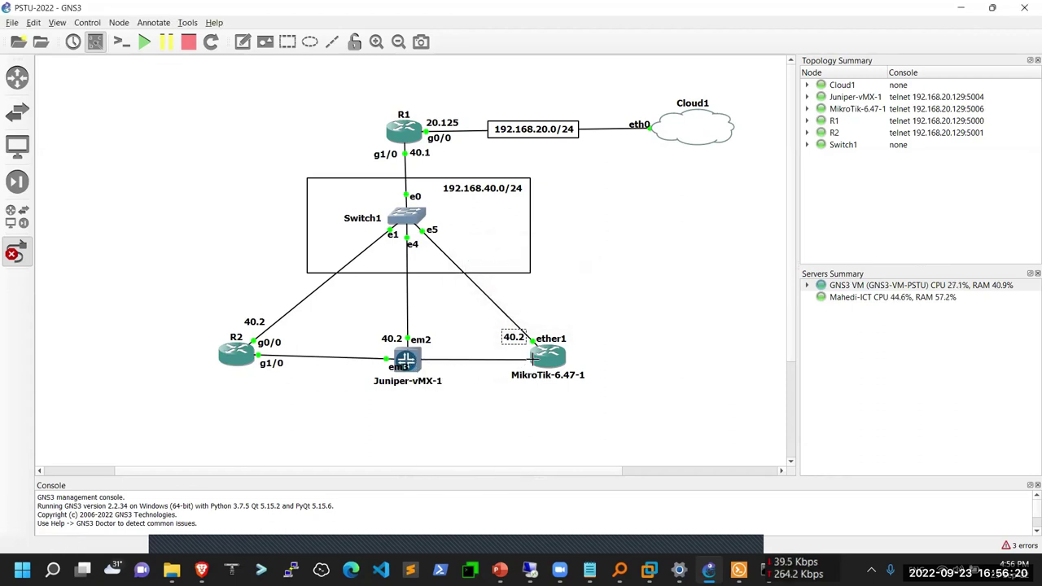
left_click(539, 363)
left_click(555, 383)
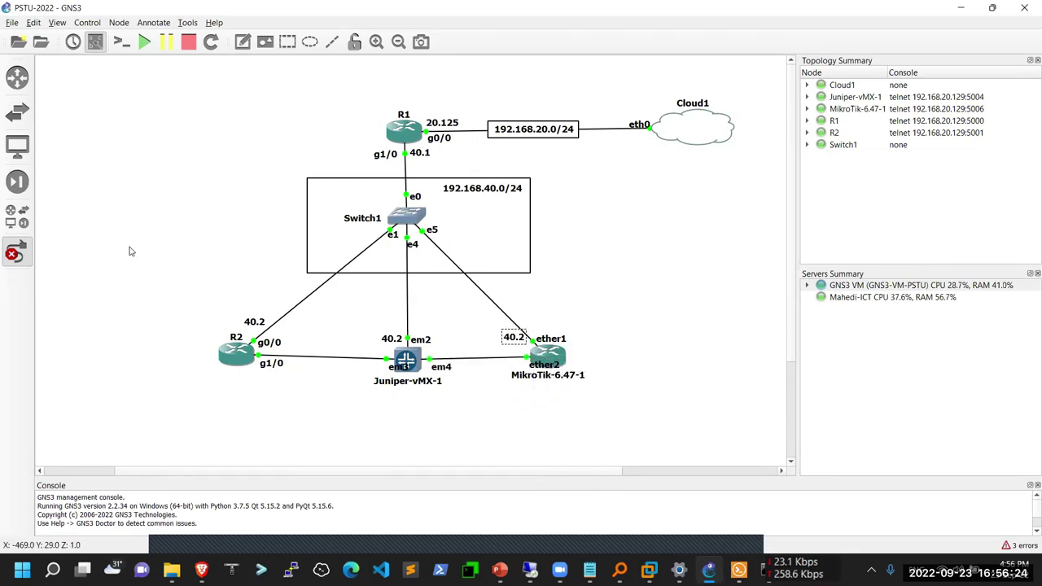
key("Escape")
Step: Spread R2 and MikroTik-6.47-1 farther from Juniper-vMX-1 in a level row, and reposition their 40.2 notes and the em2 label
left_click_drag(240, 356, 166, 368)
left_click_drag(257, 324, 189, 342)
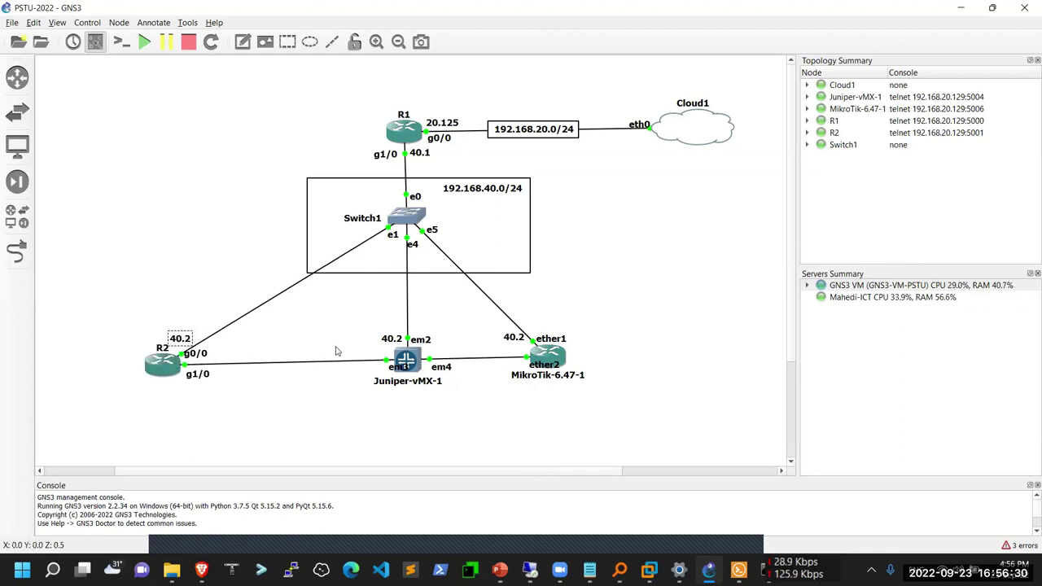
mouse_move(405, 359)
left_mouse_down()
mouse_move(405, 375)
mouse_move(402, 365)
left_mouse_up()
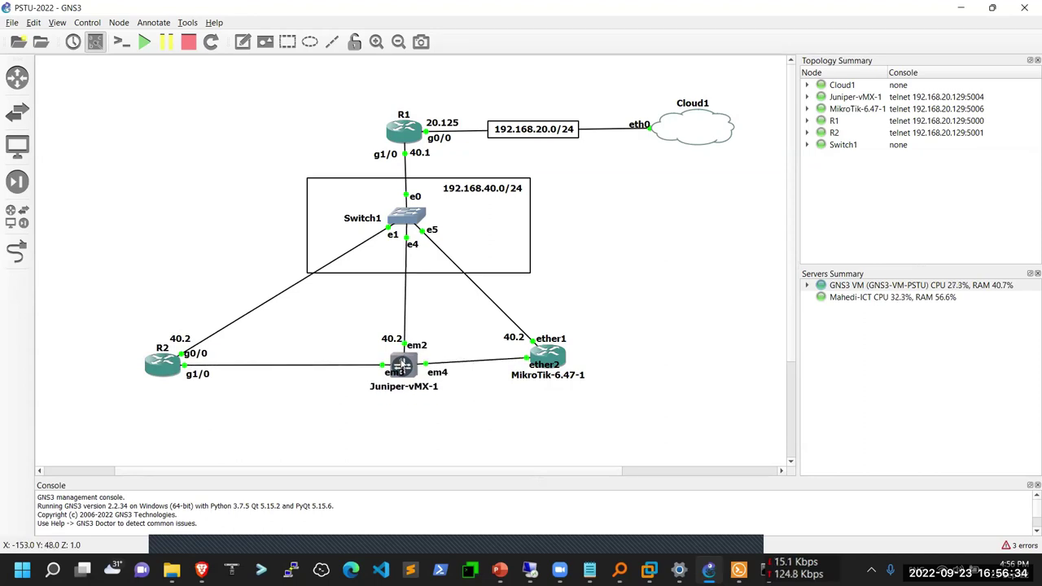
left_click_drag(539, 360, 650, 368)
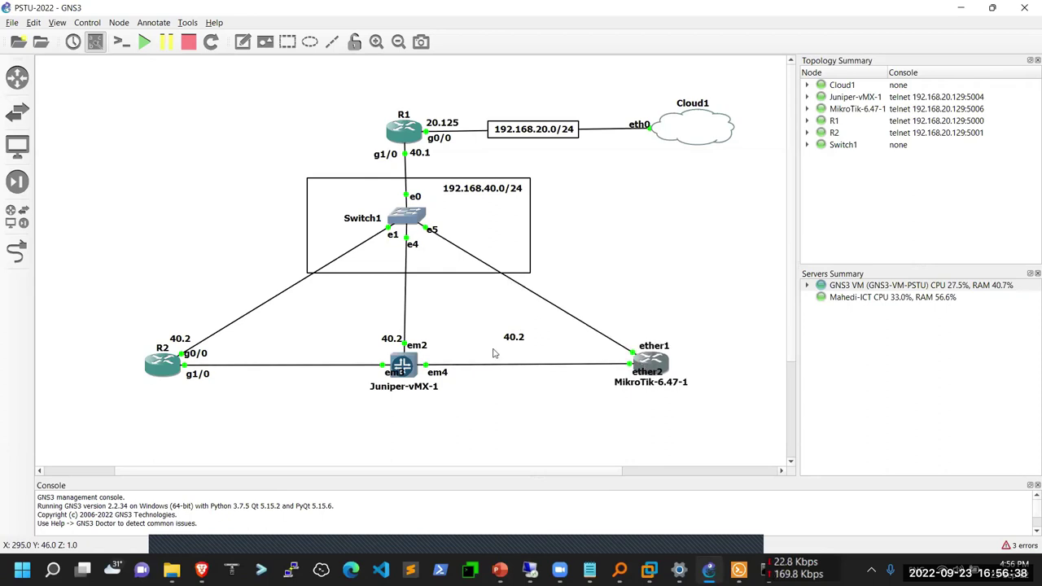
left_click_drag(418, 346, 426, 343)
left_click_drag(507, 339, 608, 353)
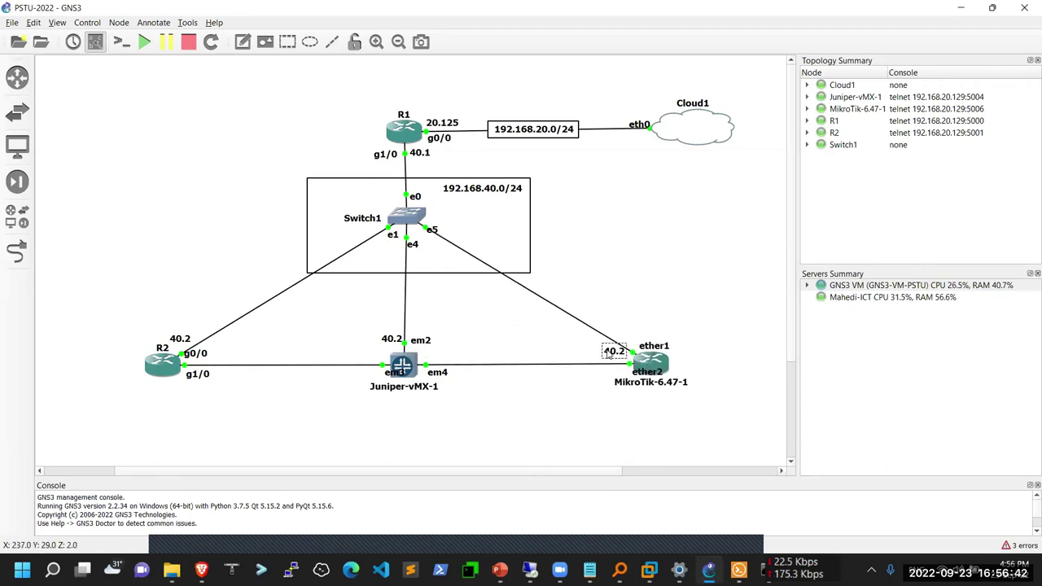
Step: Change the note beside Juniper-vMX-1's em2 to 40.3 and the note beside MikroTik-6.47-1's ether1 to 40.4
double_click(391, 340)
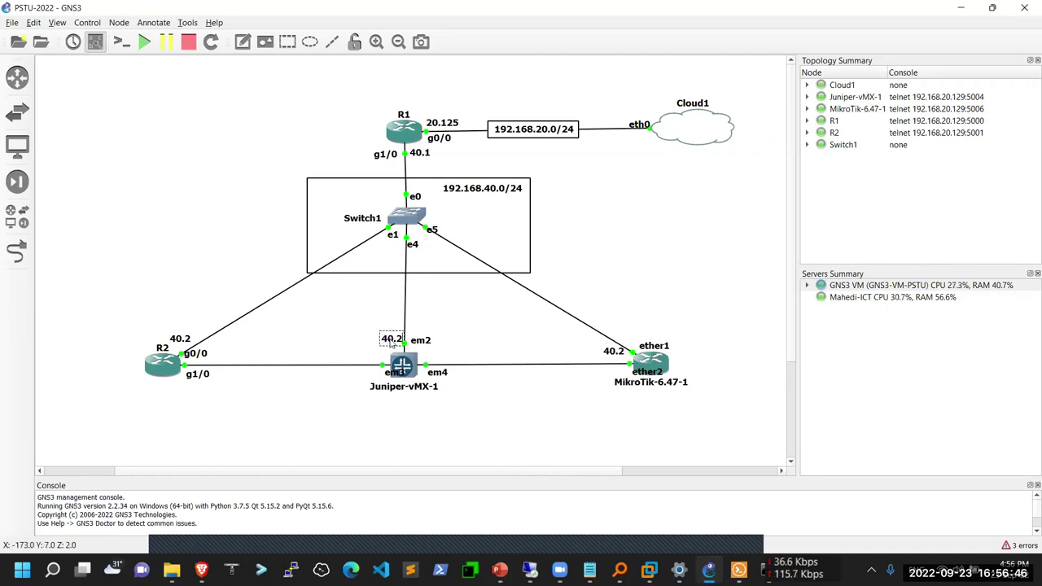
type("40.")
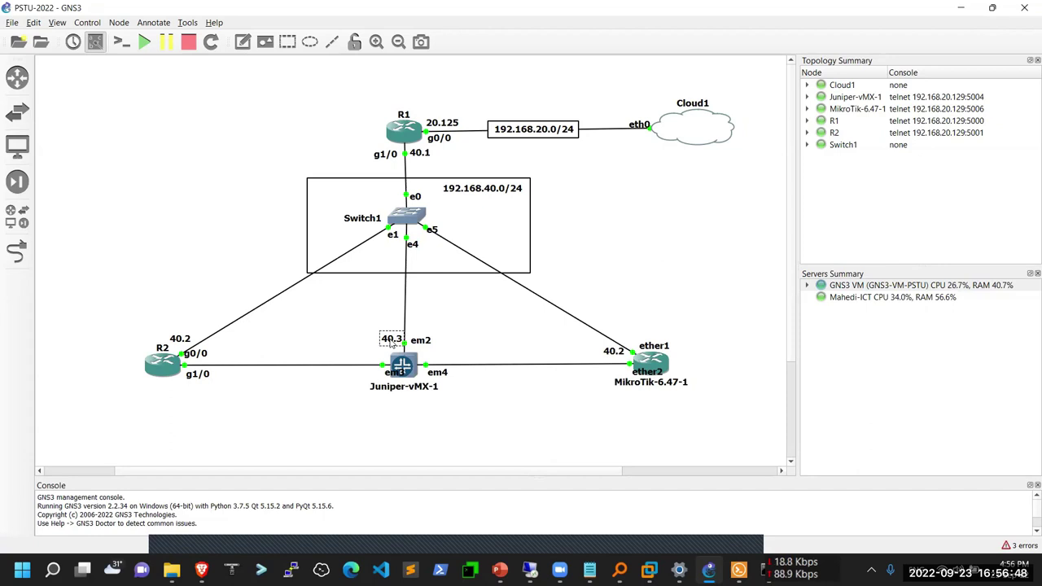
left_click(440, 340)
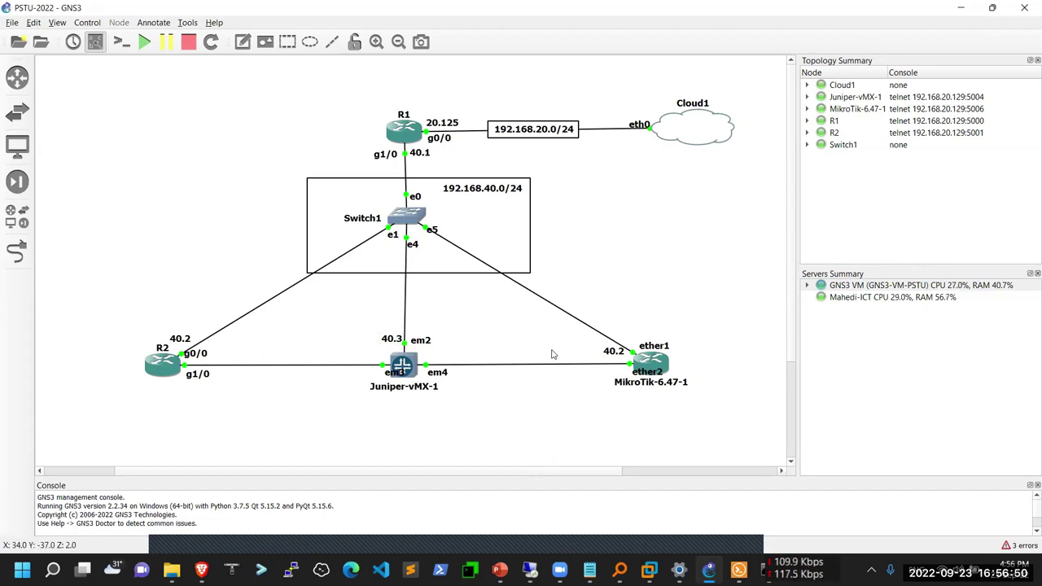
left_click(609, 351)
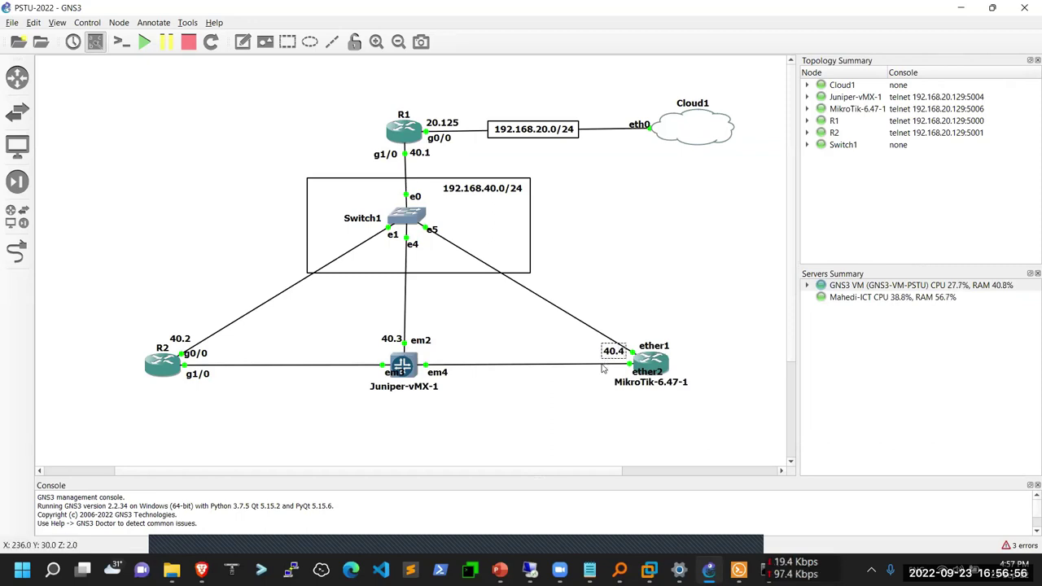
left_click(595, 387)
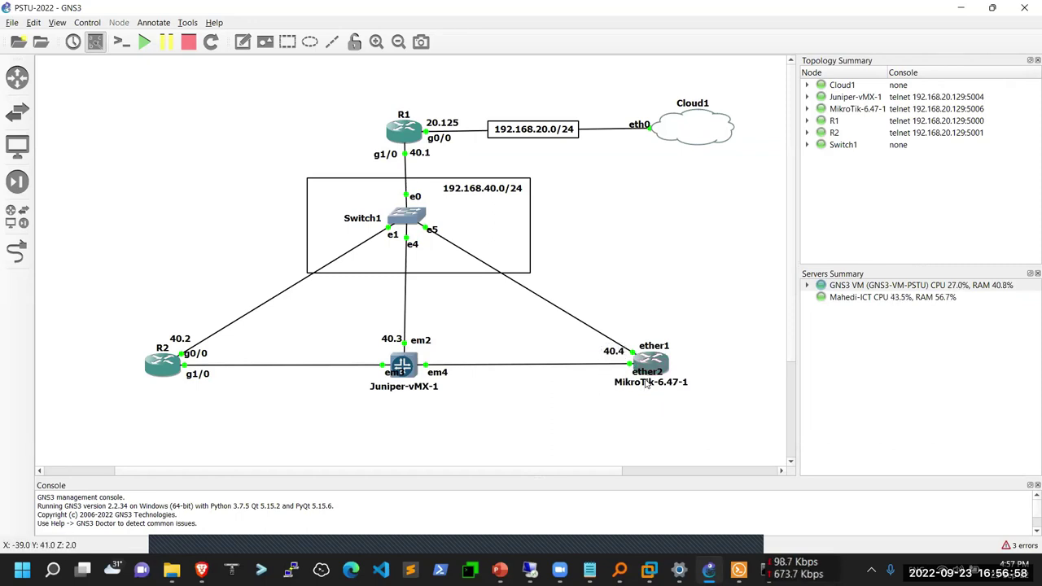
Step: Move the ether2 and em3 port labels off the MikroTik-6.47-1 and Juniper-vMX-1 icons
left_click_drag(647, 373, 613, 375)
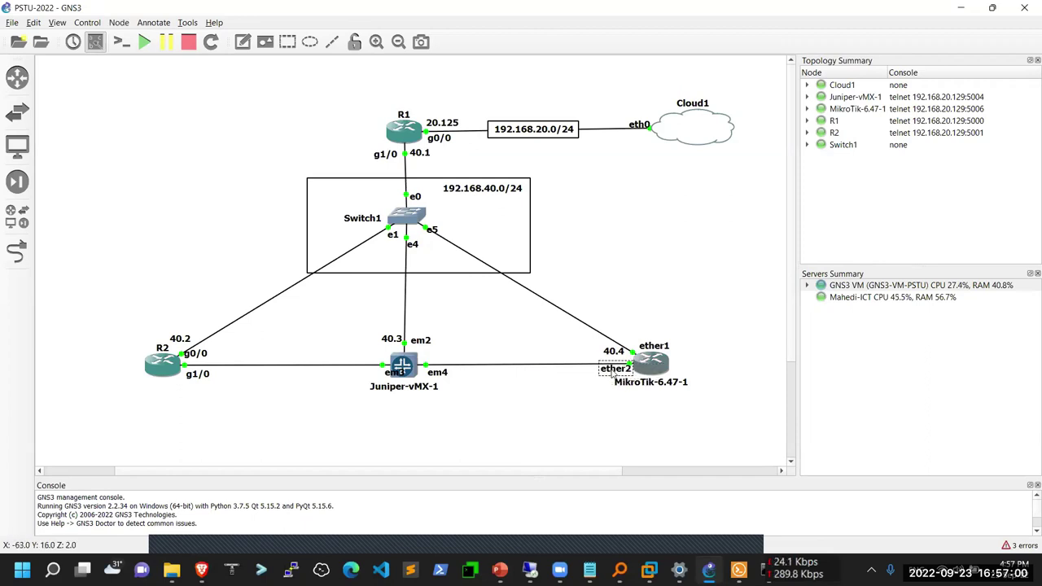
left_click(518, 397)
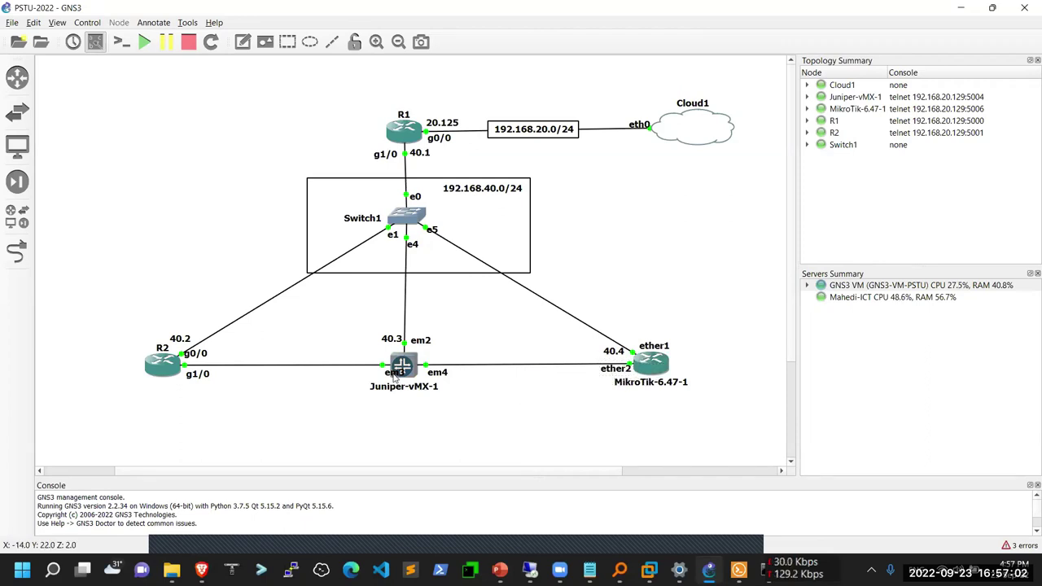
left_click_drag(395, 377, 379, 376)
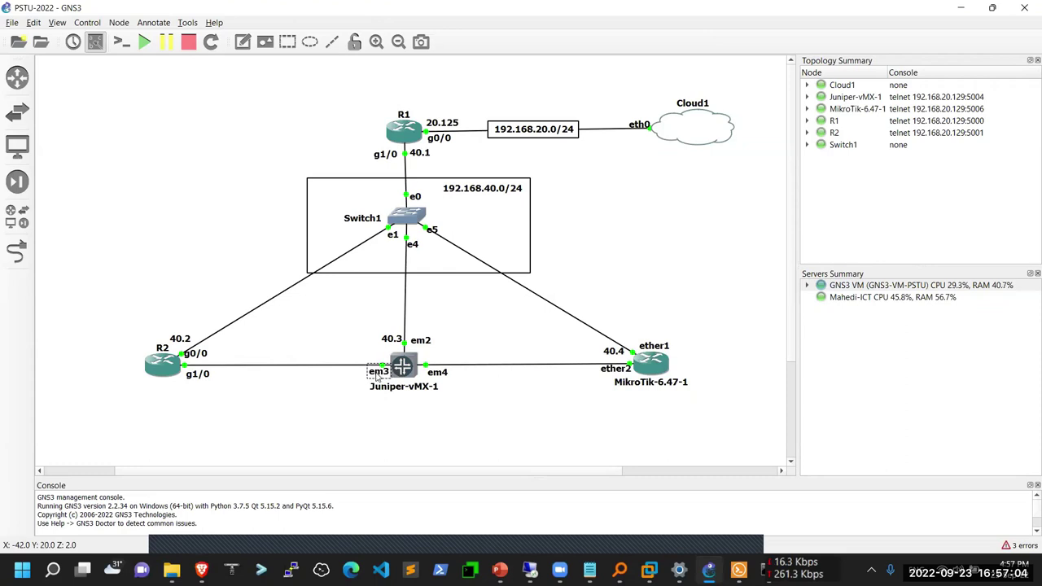
left_click(262, 416)
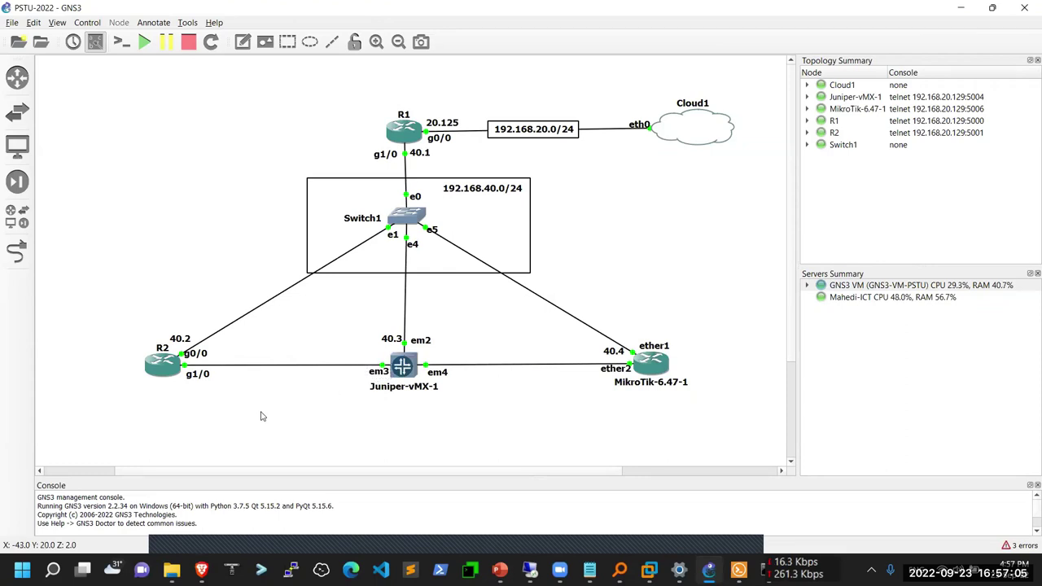
Step: Duplicate the 192.168.20.0/24 note with its box, and fit the copied box onto the Juniper-vMX-1 to MikroTik-6.47-1 link
left_click(538, 140)
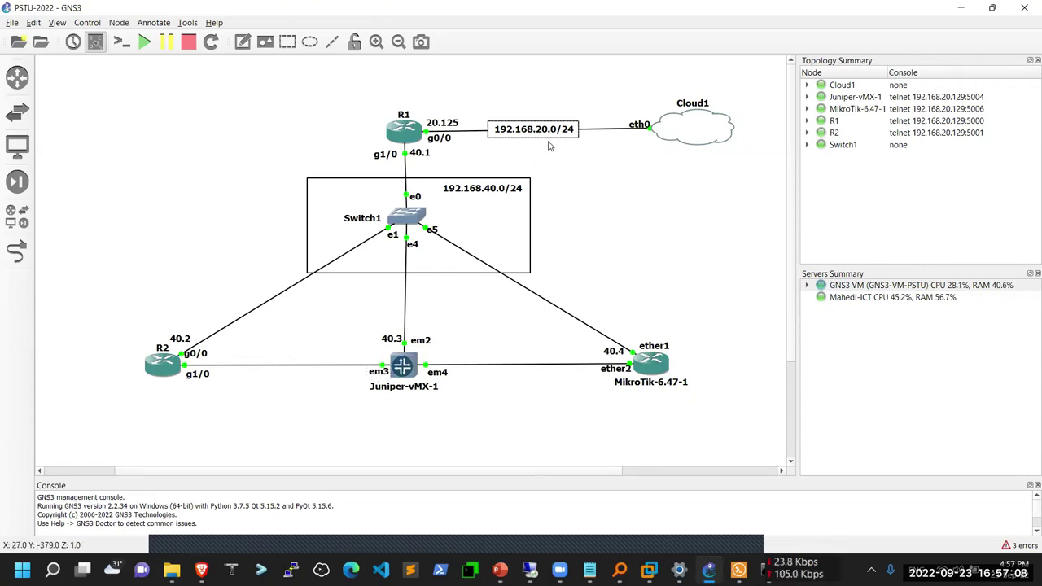
right_click(548, 139)
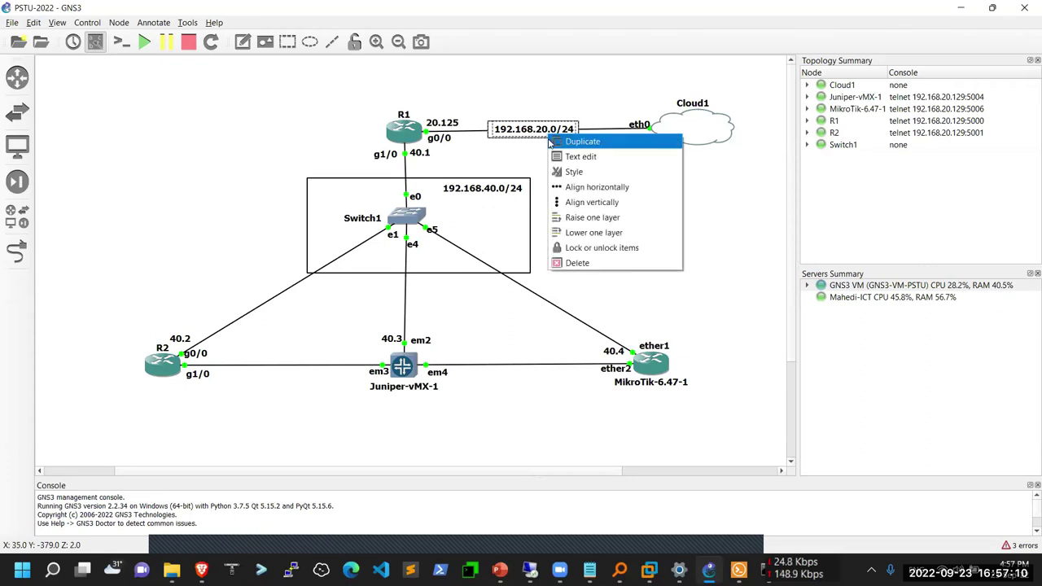
left_click(562, 146)
left_click_drag(540, 153, 374, 323)
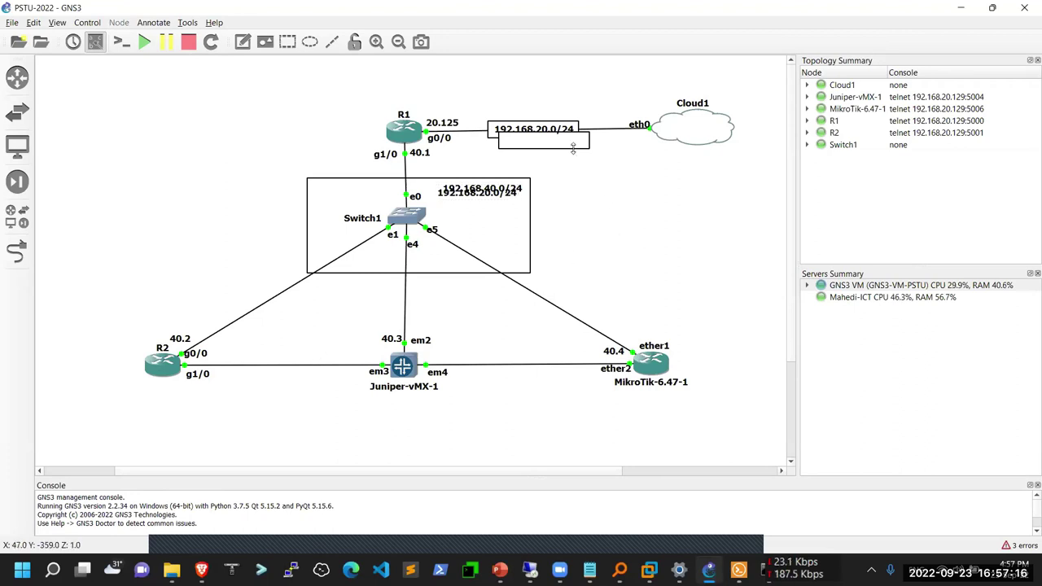
left_click_drag(576, 148, 633, 223)
left_click_drag(579, 167, 675, 219)
left_click_drag(612, 226, 494, 393)
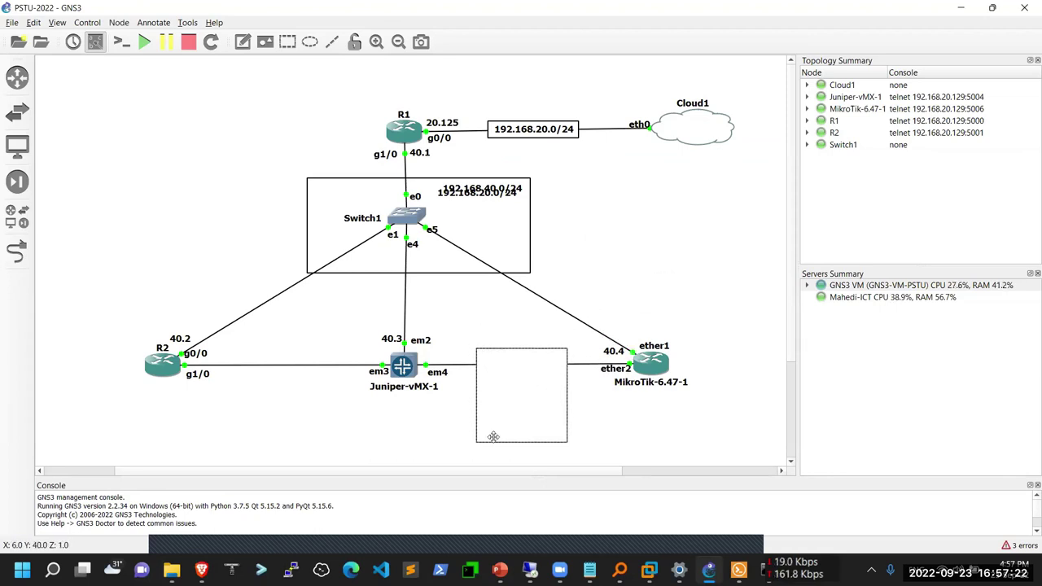
left_click_drag(503, 444, 527, 358)
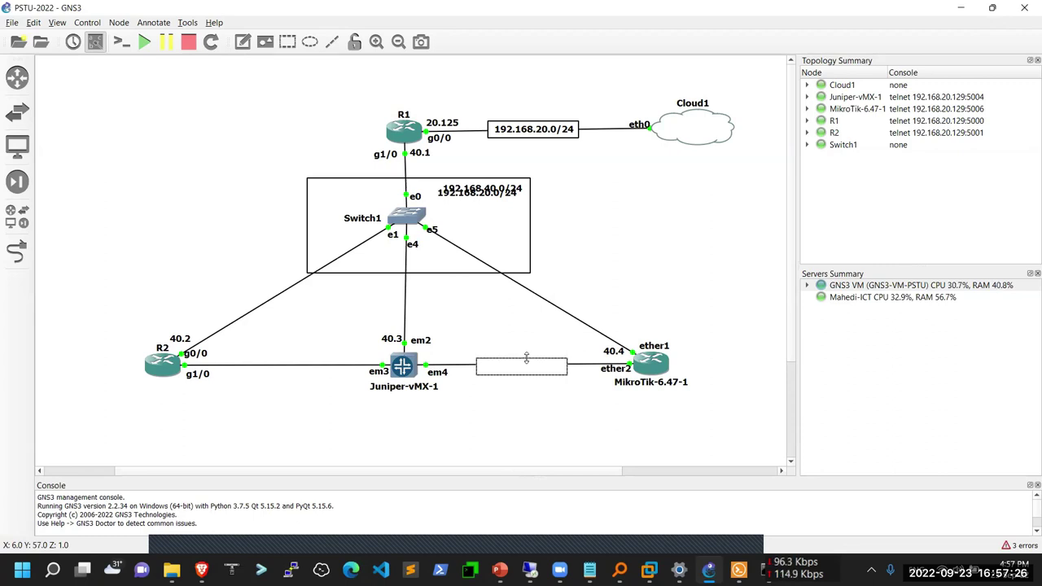
left_click(646, 229)
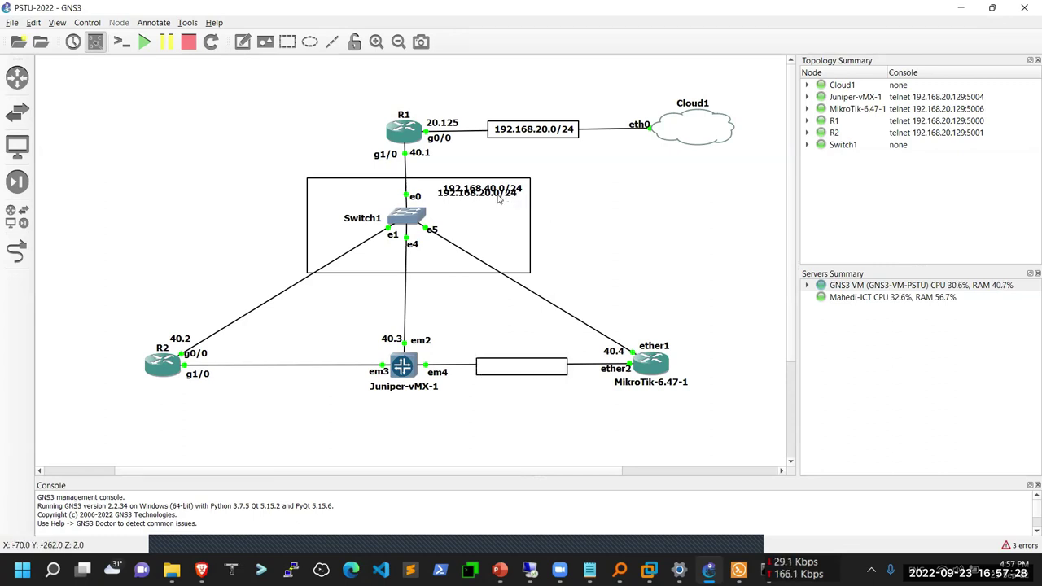
Step: Place the copied 192.168.20.0/24 note inside the box on the Juniper-vMX-1 to MikroTik-6.47-1 link and change it to 192.168.60.0/24
left_click_drag(499, 200, 545, 375)
double_click(530, 371)
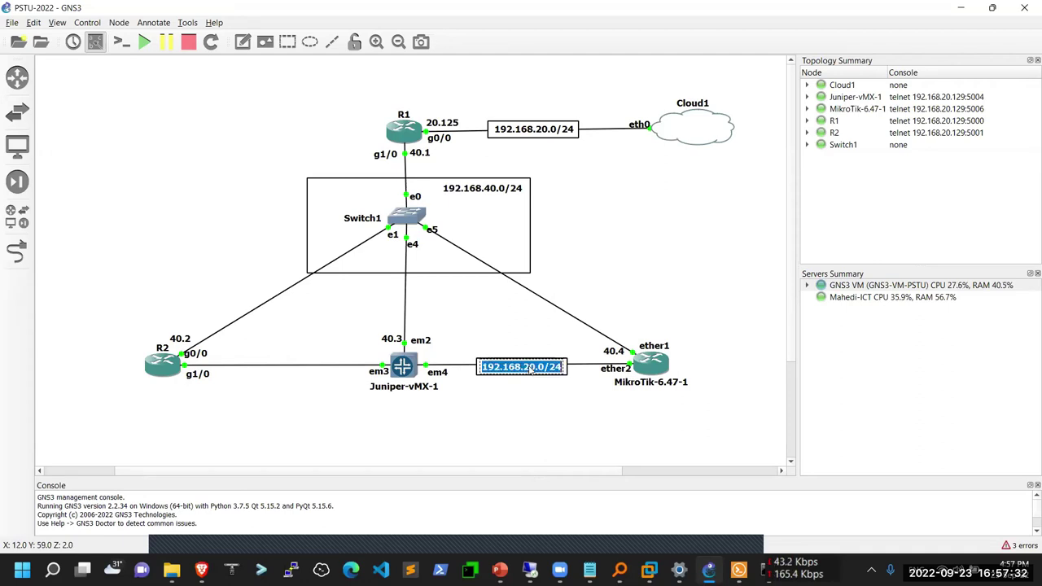
left_click(532, 370)
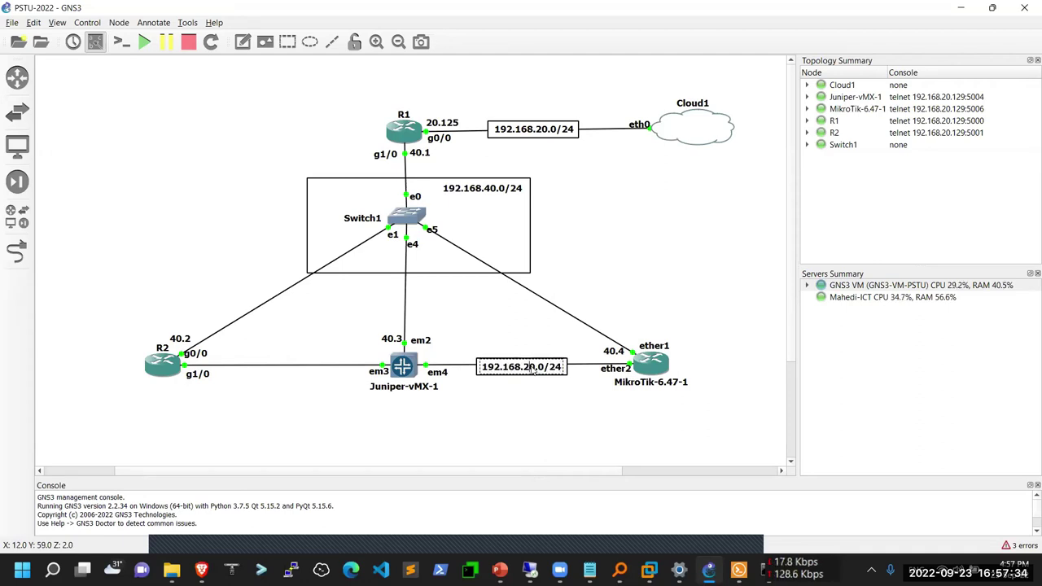
key("BackSpace")
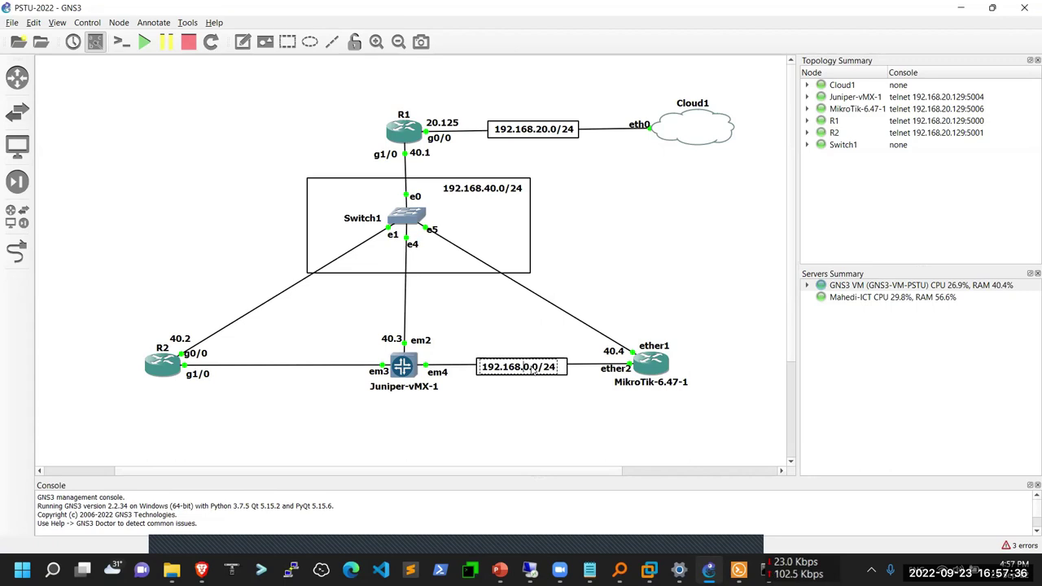
type("6")
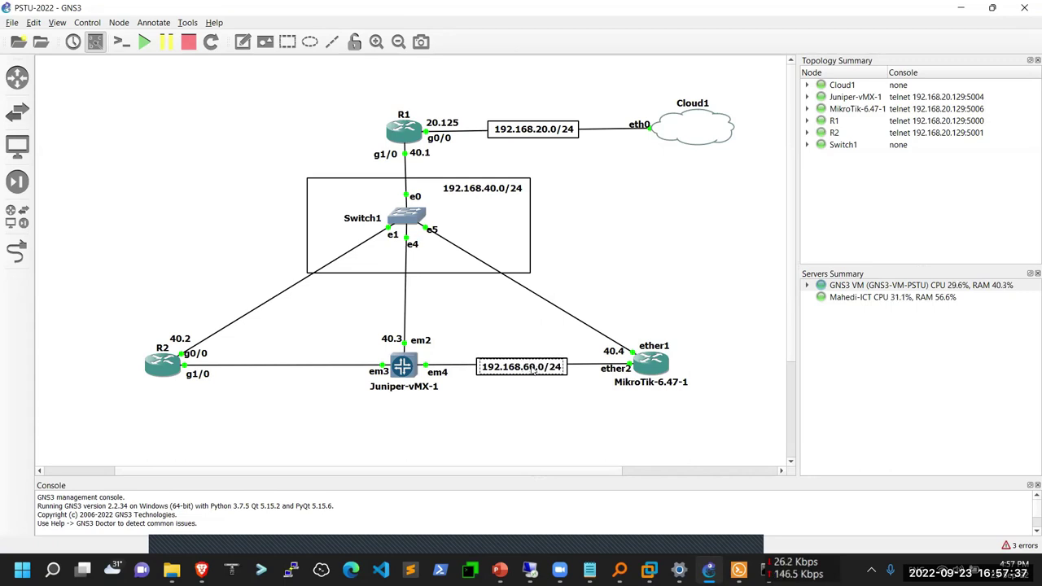
left_click(489, 412)
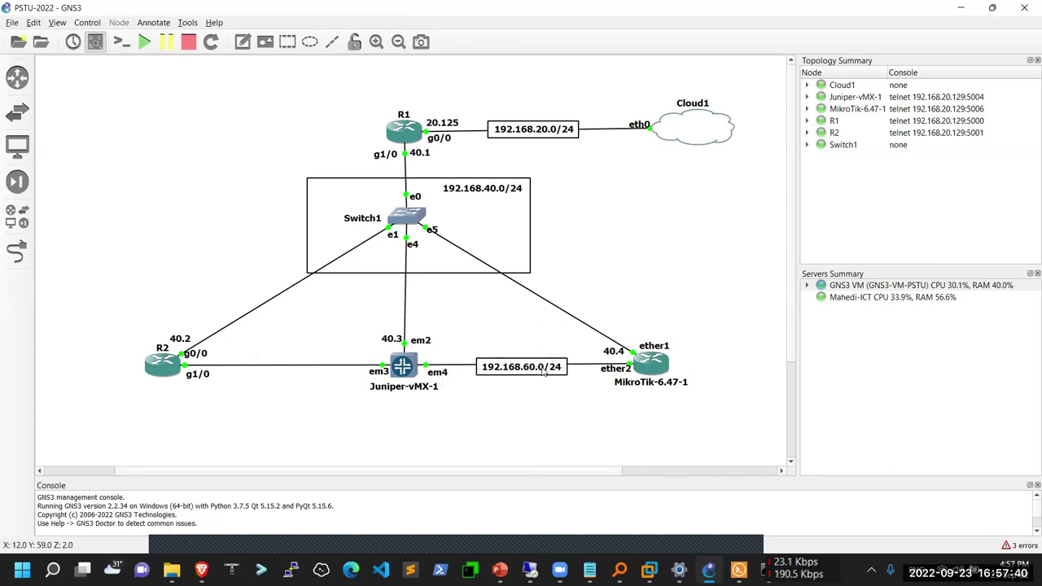
Step: Duplicate the 192.168.60.0/24 note, place the copy on the R2 to Juniper-vMX-1 link, and change it to 192.168.70.0/24
right_click(545, 374)
left_click(570, 383)
left_click_drag(527, 386, 288, 371)
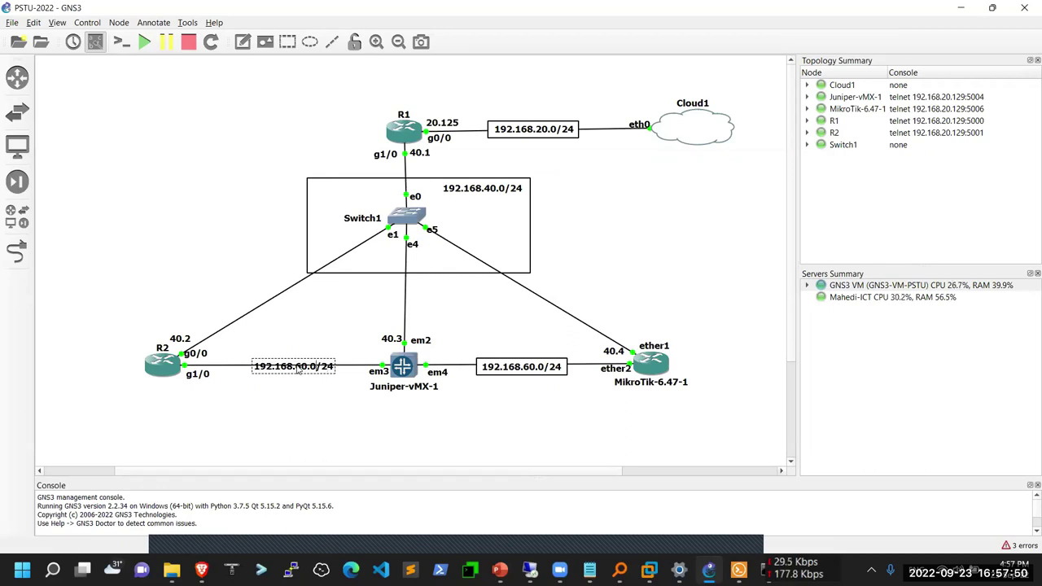
key("BackSpace")
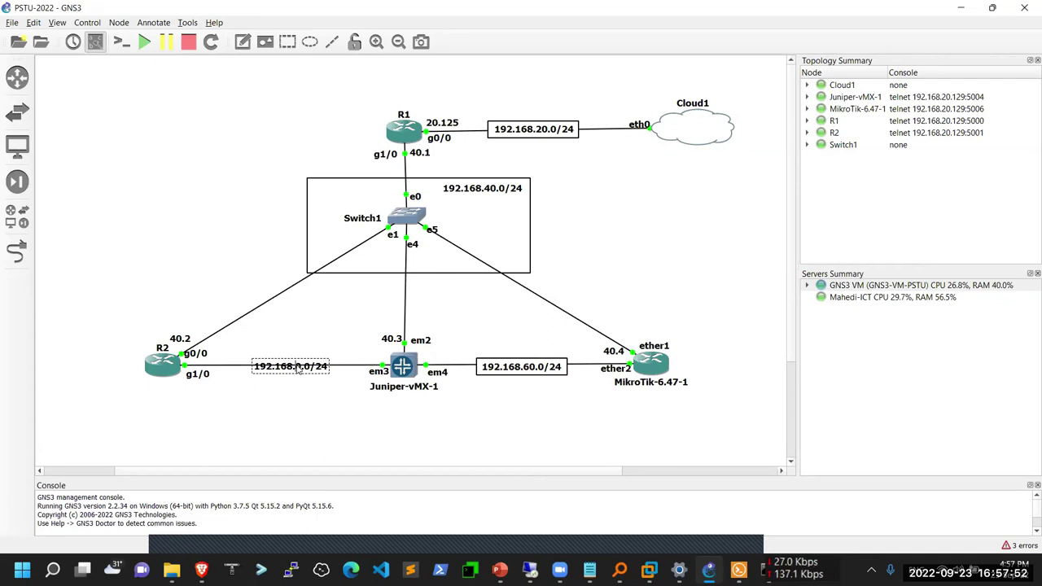
type("7")
left_click(317, 405)
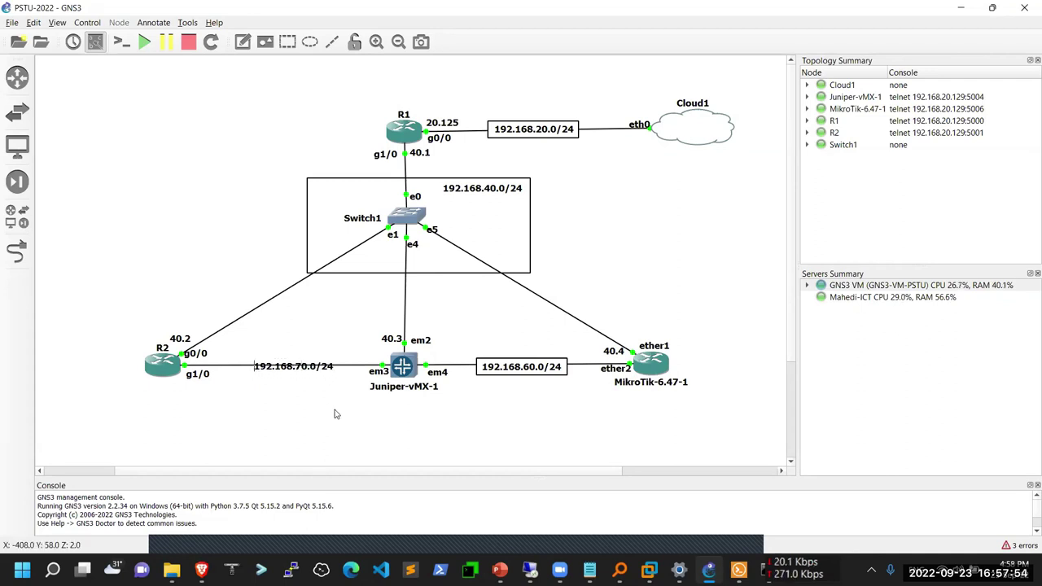
Step: Move the 192.168.60.0/24 note out of its box, duplicate the box, and place the copy around the 192.168.70.0/24 note
left_click(522, 372)
right_click(524, 379)
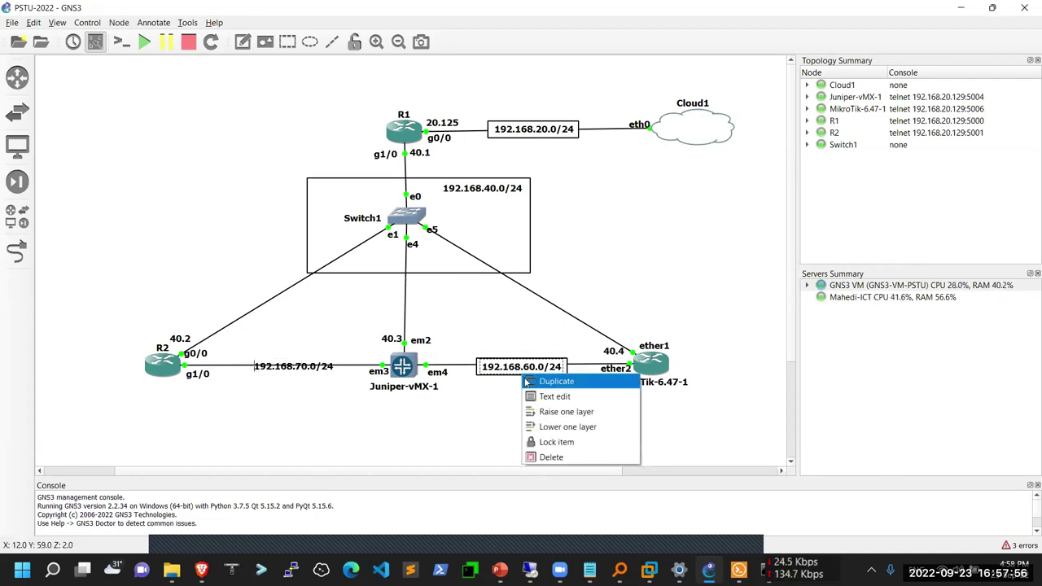
left_click(540, 386)
left_click_drag(523, 383, 529, 419)
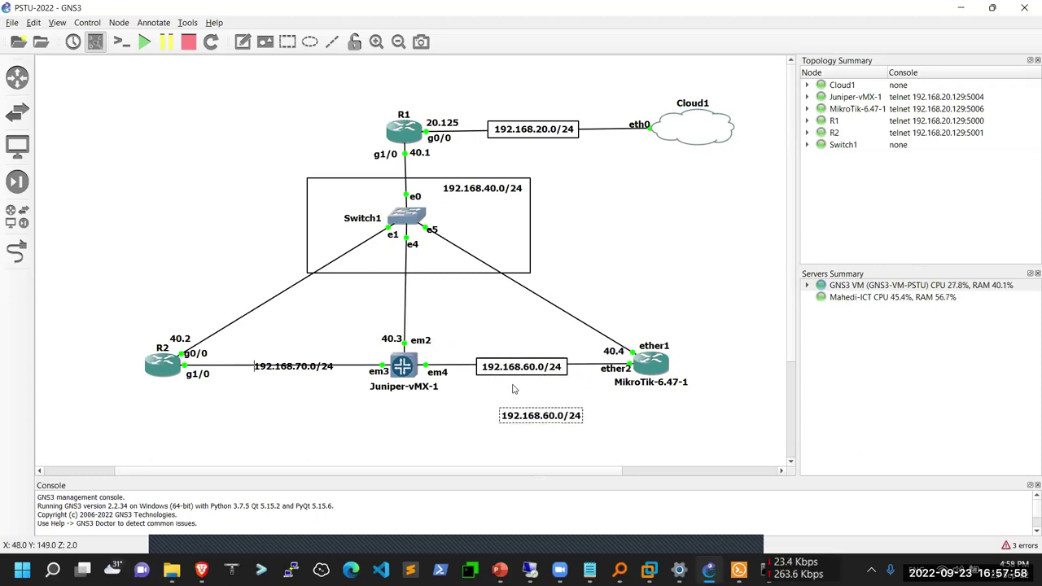
left_click_drag(515, 373, 520, 404)
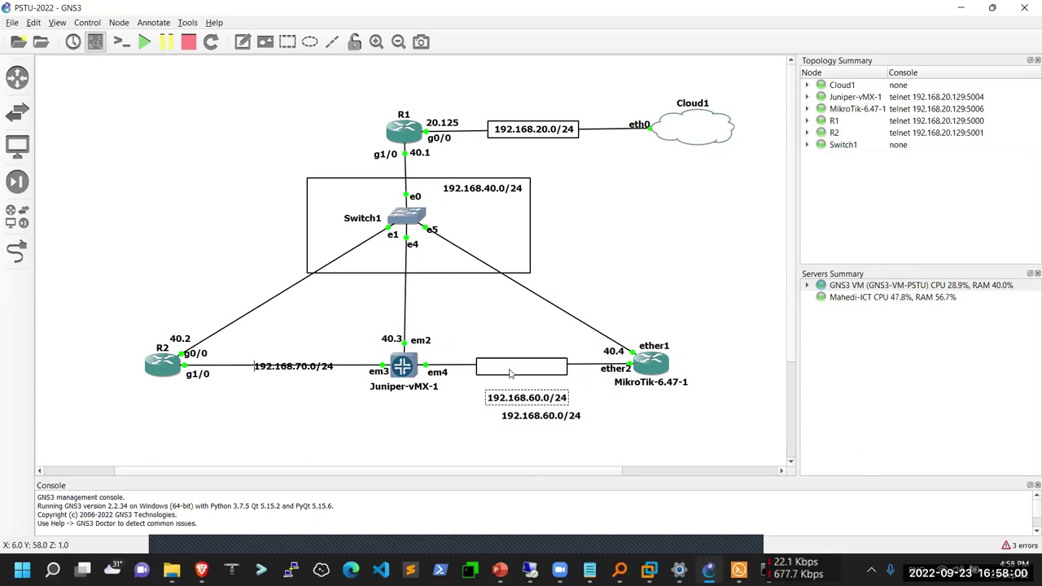
right_click(508, 372)
left_click(525, 379)
left_click_drag(382, 405, 276, 367)
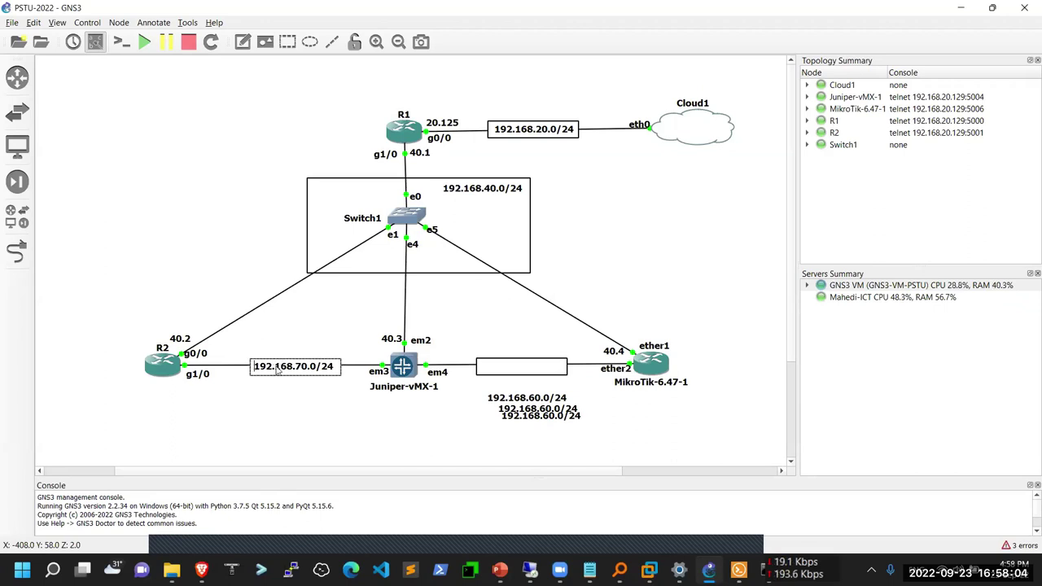
Step: Delete the two surplus 192.168.60.0/24 notes and place the remaining one inside the empty box on the Juniper-vMX-1 to MikroTik-6.47-1 link
left_click(501, 410)
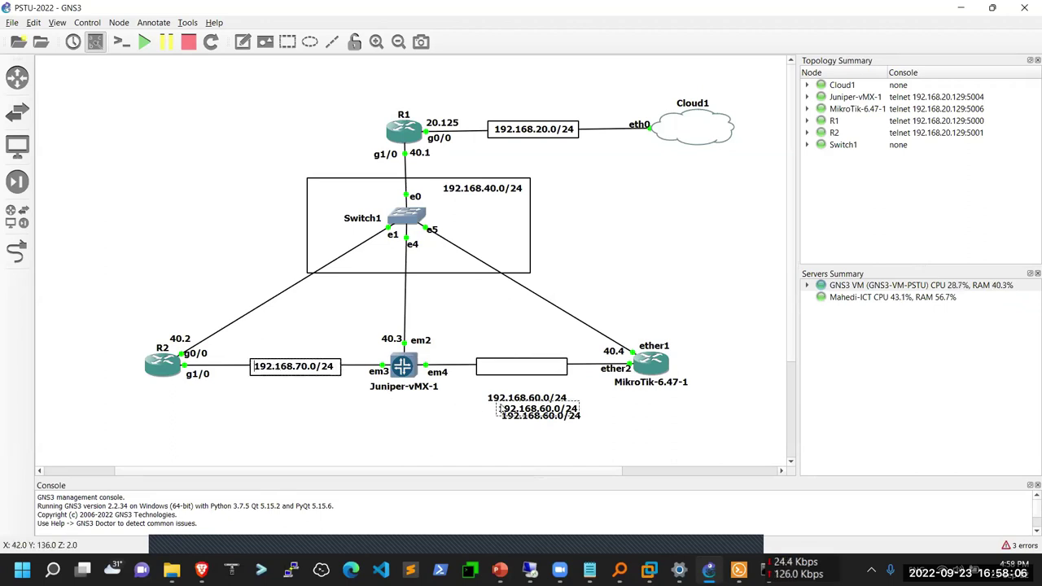
key("Delete")
left_click(543, 417)
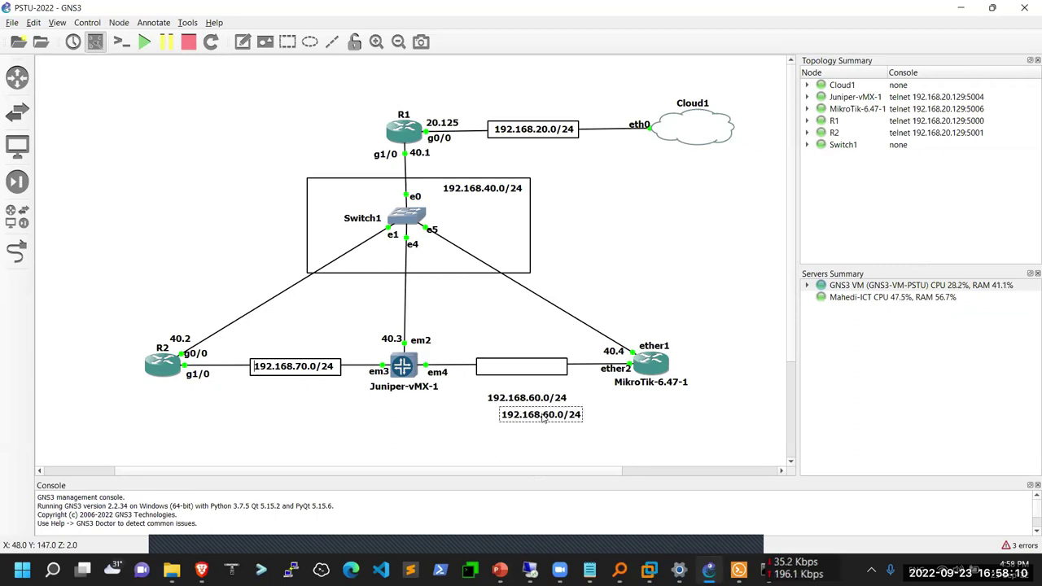
key("Delete")
left_click_drag(542, 400, 540, 368)
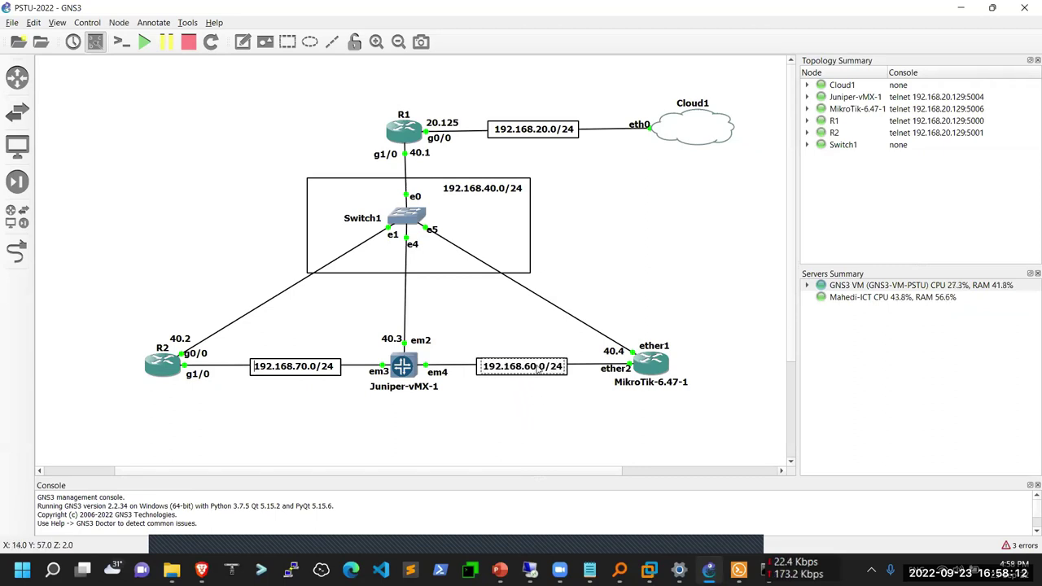
left_click(522, 410)
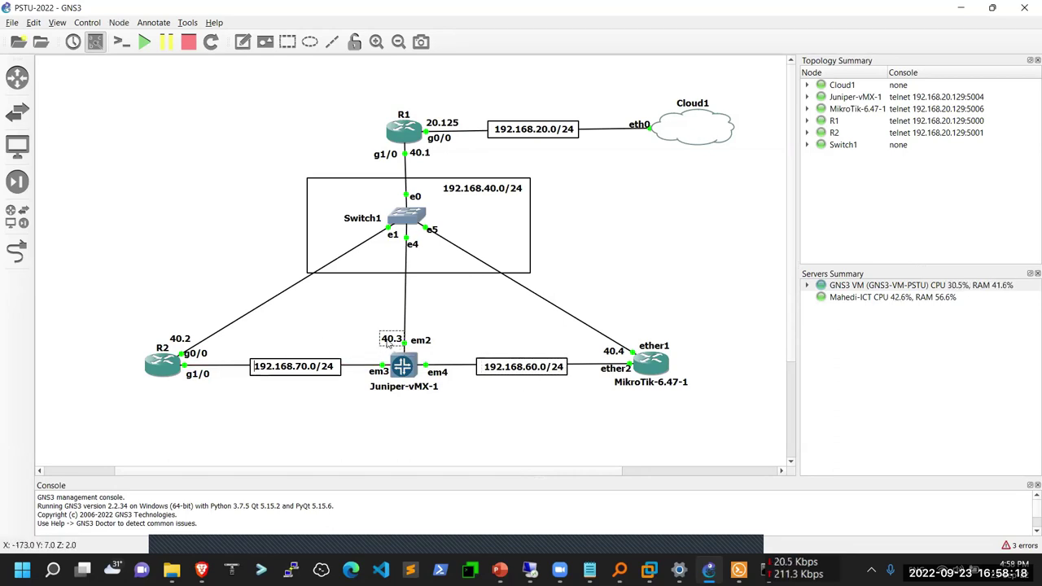
Step: Duplicate the 40.3 note, place the copy below the em3 label of Juniper-vMX-1, and change it to 70.2
right_click(390, 342)
left_click(407, 349)
left_click_drag(382, 375, 399, 394)
left_click_drag(404, 351, 379, 374)
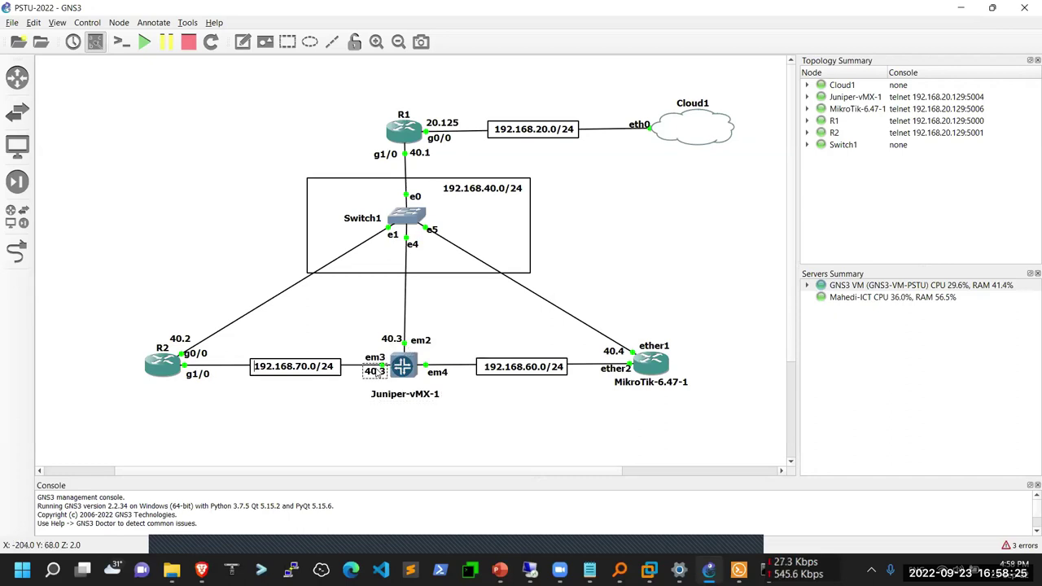
double_click(376, 371)
type("70")
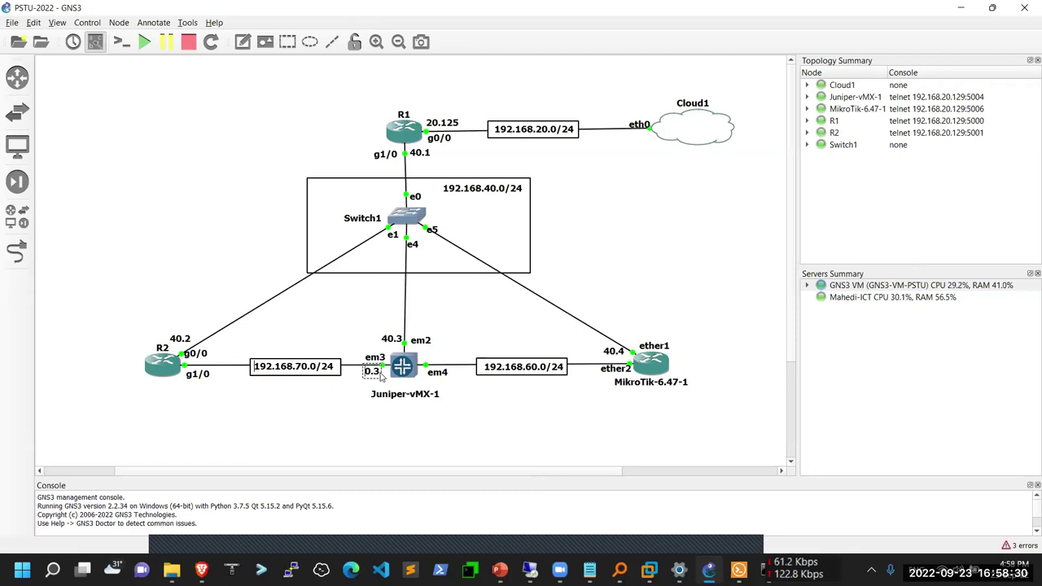
key("BackSpace")
type("2")
left_click(378, 380)
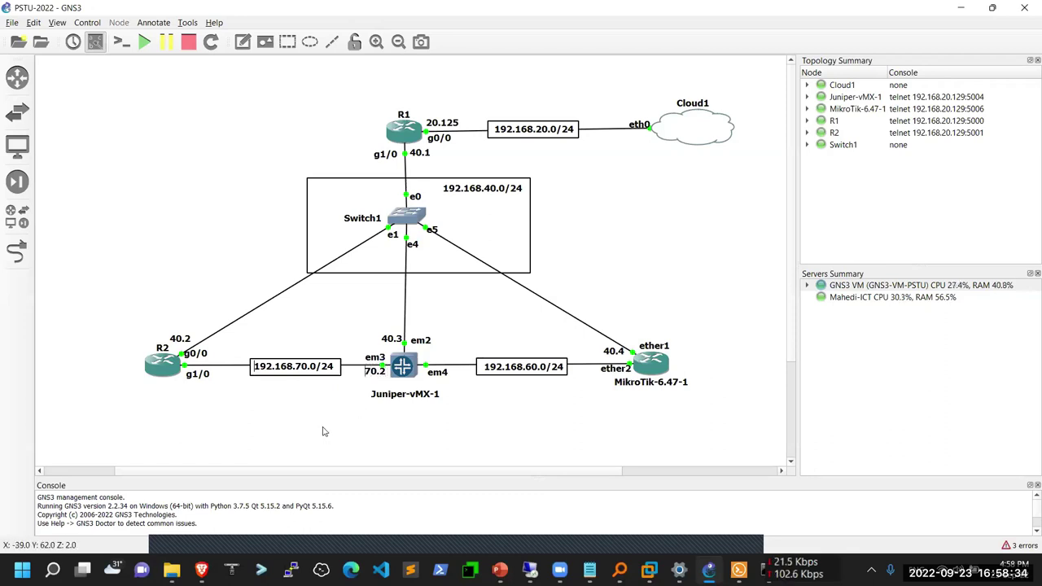
Step: Duplicate the 70.2 note for R2 and arrange the copy below R2's g1/0 label
right_click(377, 379)
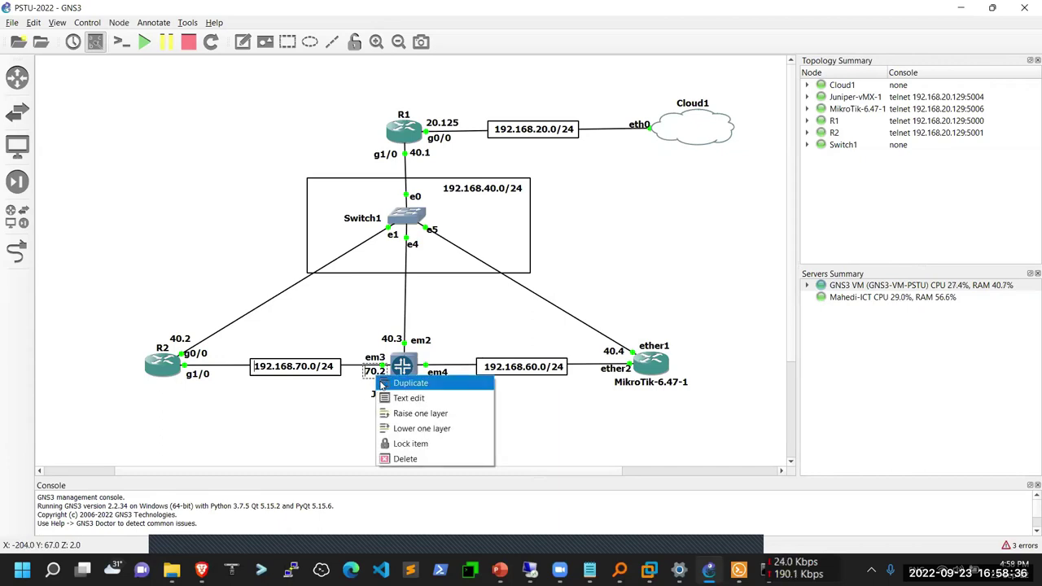
left_click(384, 384)
left_click_drag(241, 397, 225, 371)
left_click(201, 373)
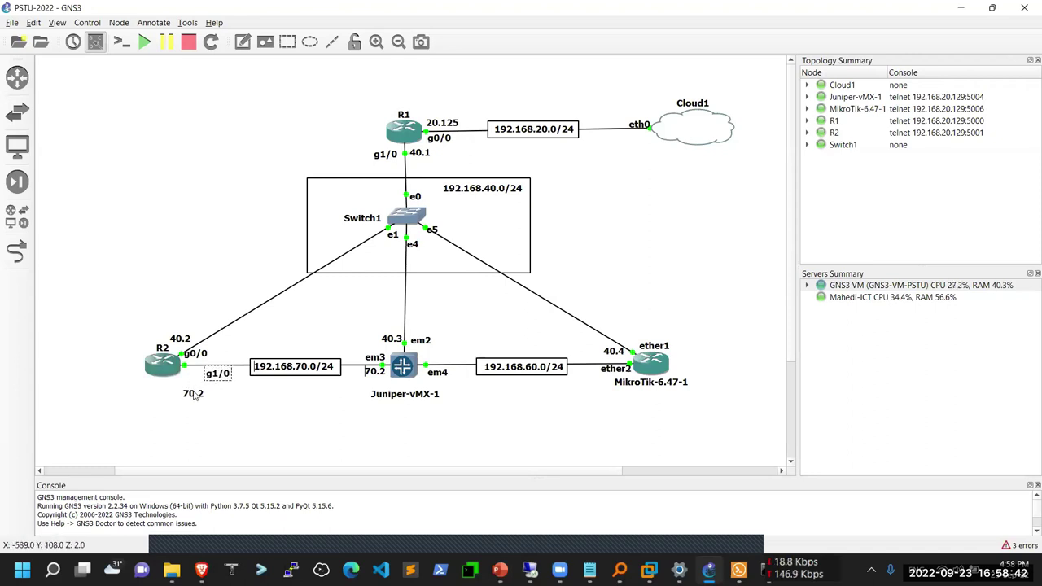
mouse_move(199, 360)
left_mouse_down()
mouse_move(213, 350)
mouse_move(212, 375)
mouse_move(195, 362)
mouse_move(202, 379)
left_mouse_up()
left_click(204, 387)
Step: Change the copied note below R2's g1/0 label to 70.1 and nudge it closer to the port
double_click(208, 377)
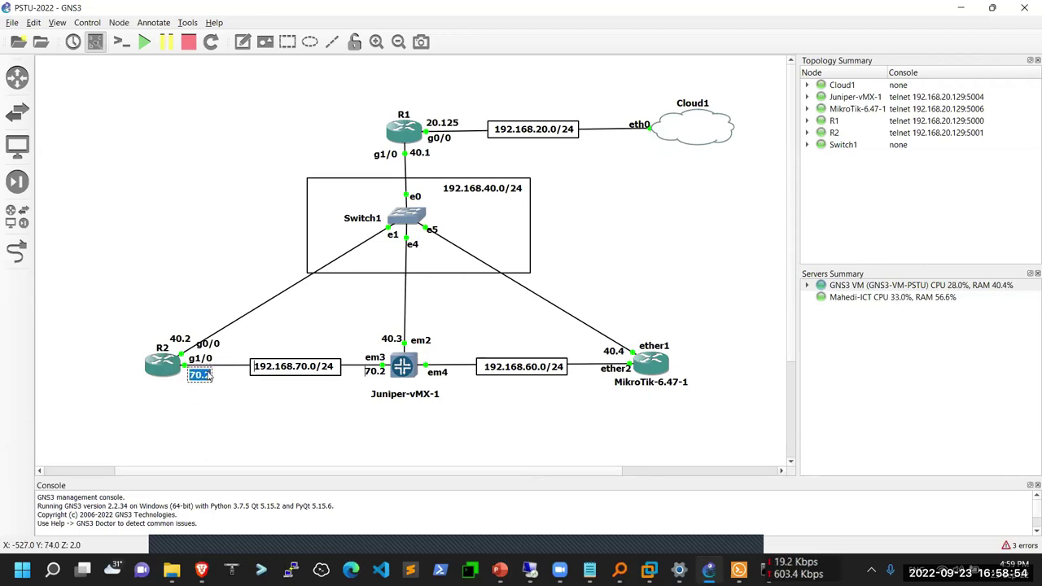
type("70.1")
key("BackSpace")
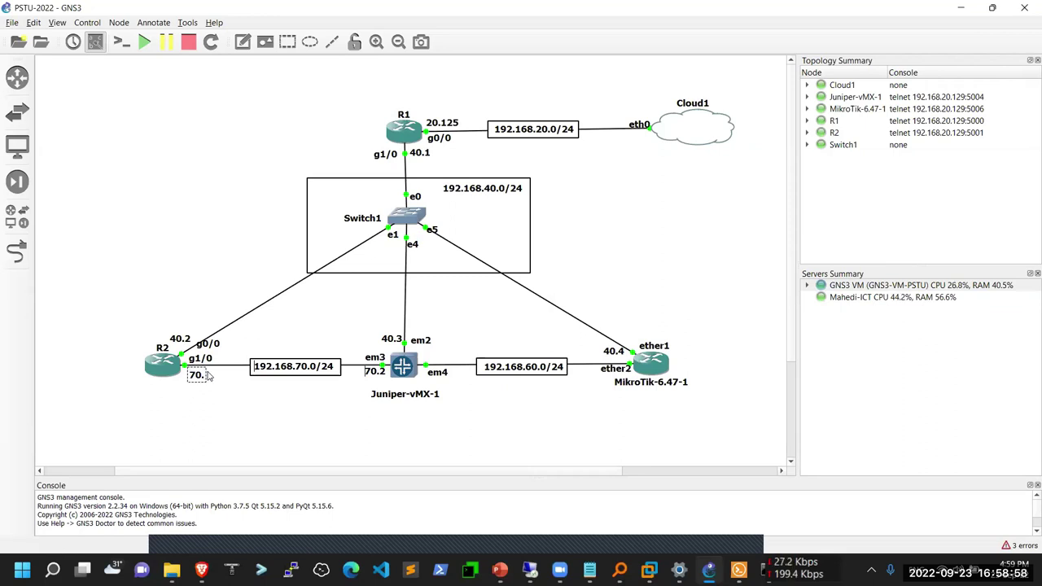
type("1")
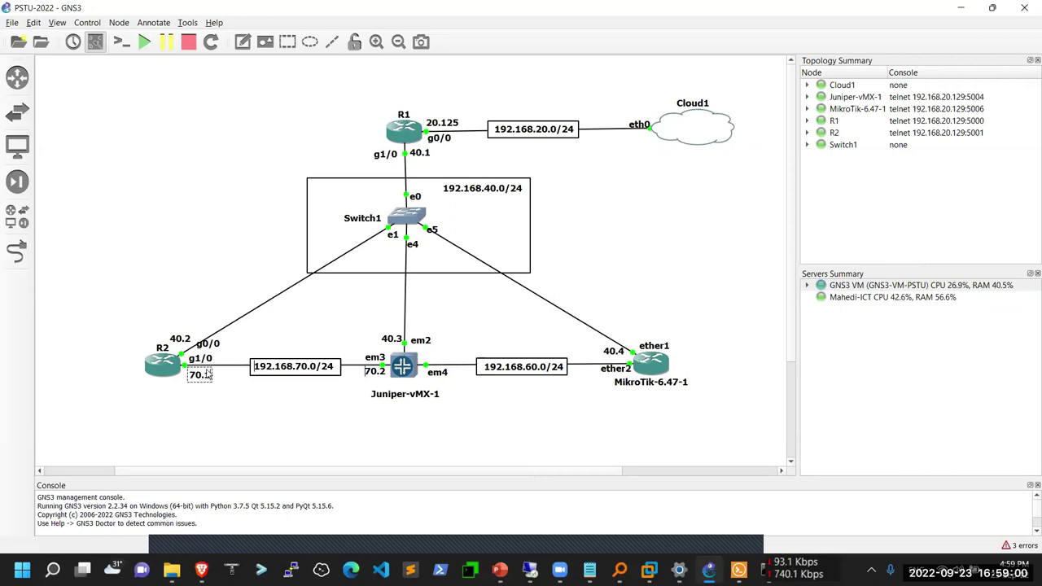
left_click(230, 430)
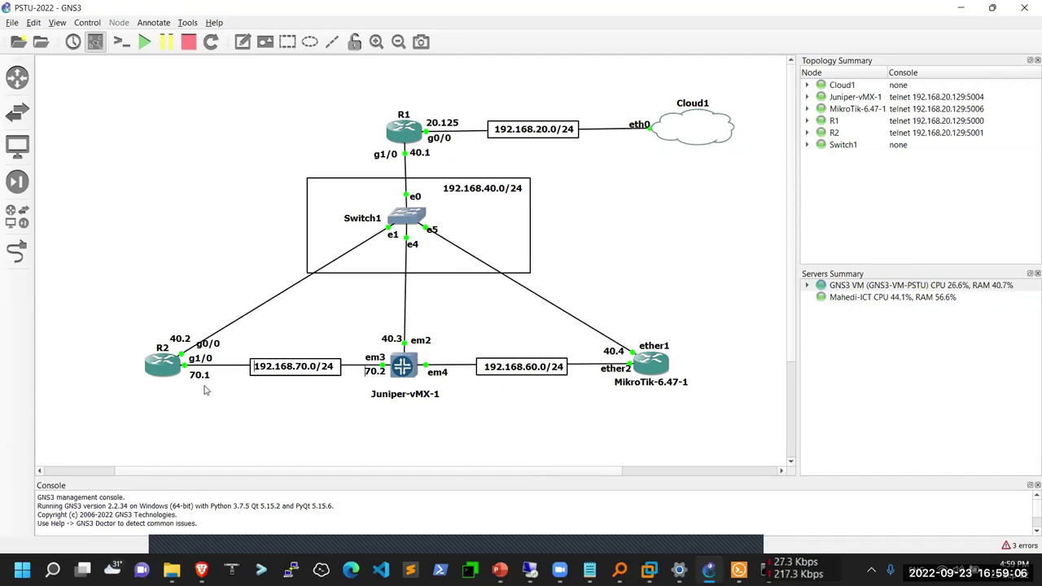
left_click(199, 376)
left_click(217, 401)
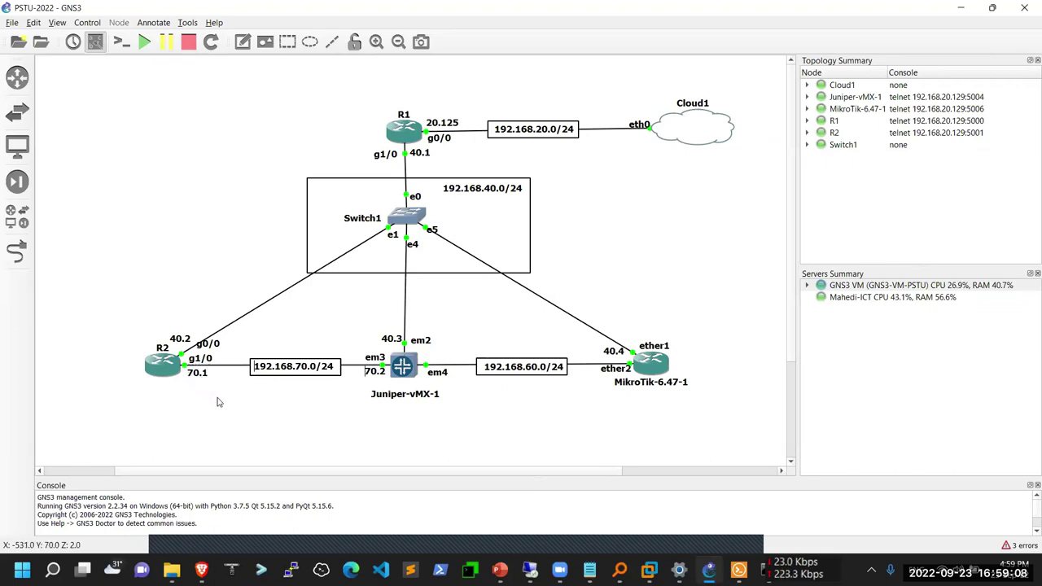
Step: Duplicate the 70.2 note, place the copy above the em4 label of Juniper-vMX-1, and change it to 60.2
left_click(376, 373)
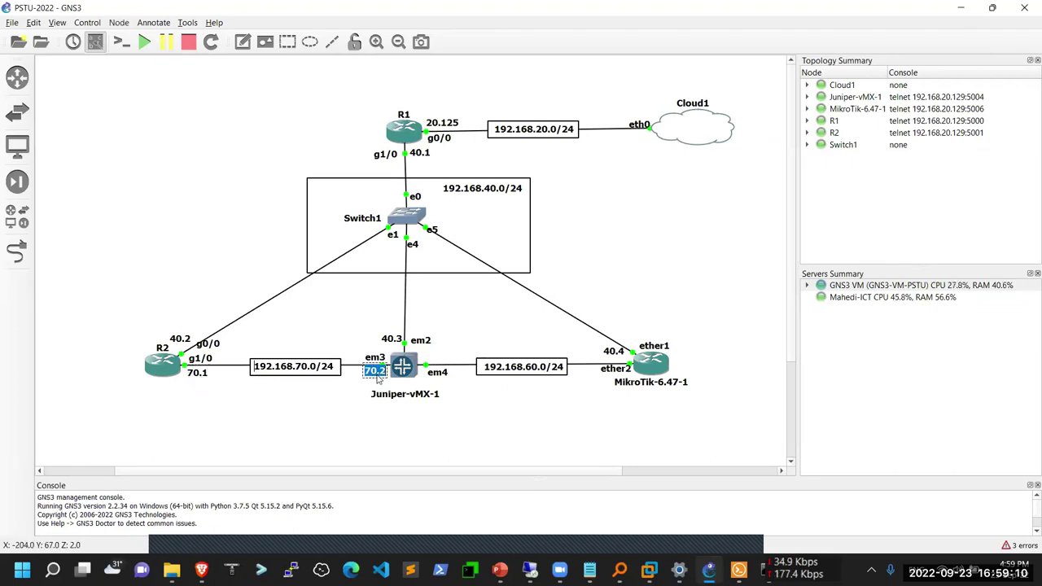
right_click(379, 376)
left_click(411, 383)
left_click_drag(379, 372, 434, 363)
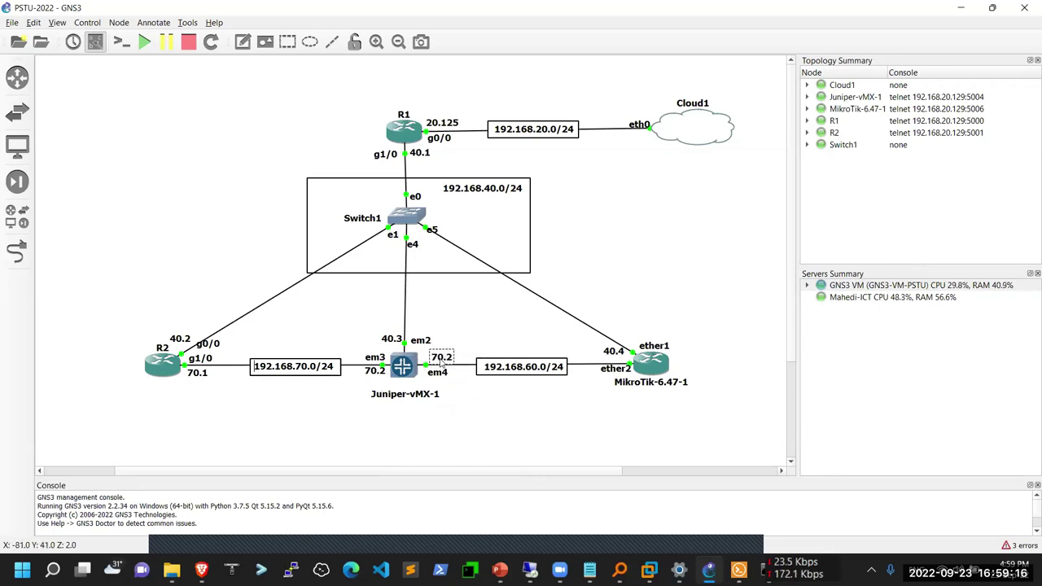
key("Delete")
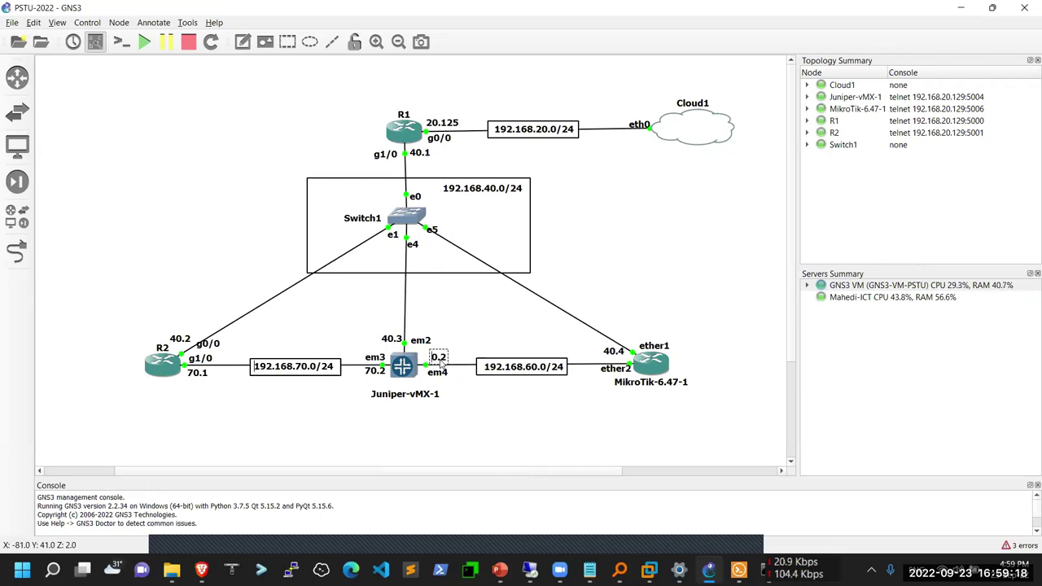
type("6")
left_click(452, 367)
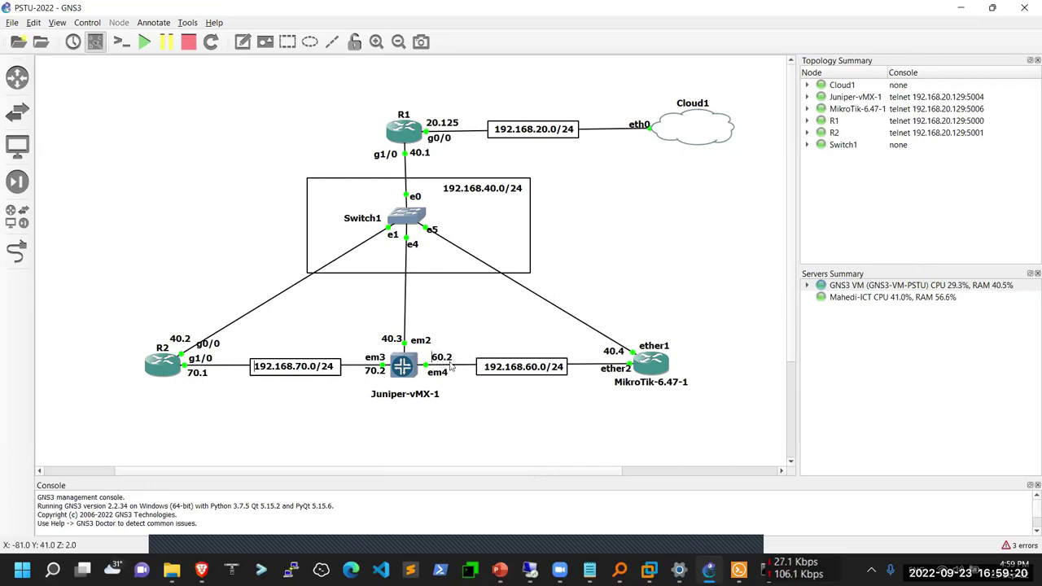
Step: Duplicate the 60.2 note, rearrange the labels around MikroTik-6.47-1, and place the copy below ether2 with the text 60.1
right_click(440, 358)
left_click(462, 367)
left_click_drag(463, 375, 677, 390)
left_click_drag(613, 354, 650, 341)
mouse_move(624, 376)
left_mouse_down()
mouse_move(625, 367)
mouse_move(617, 377)
left_mouse_up()
left_click(601, 392)
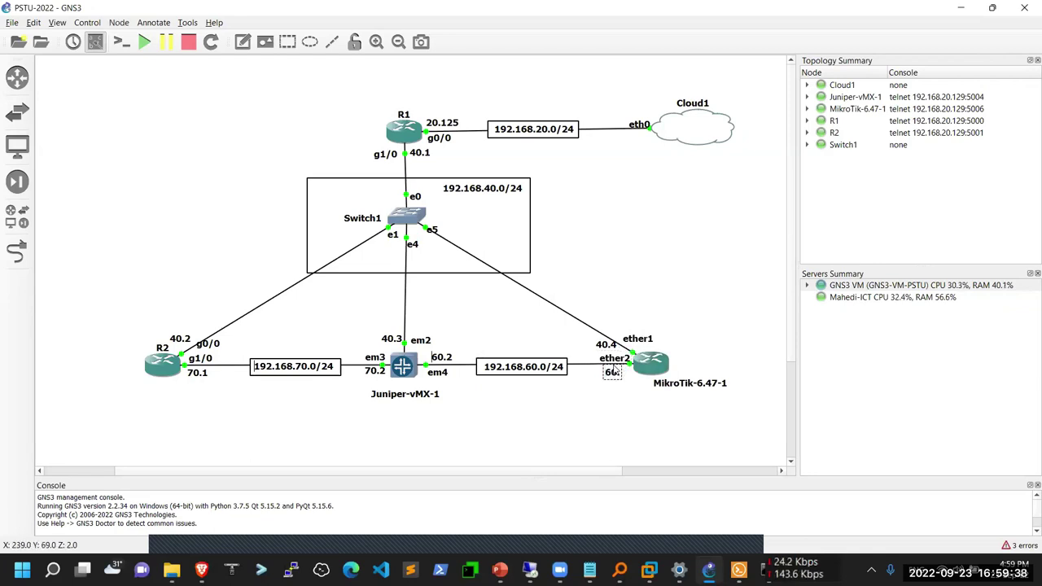
left_click(614, 402)
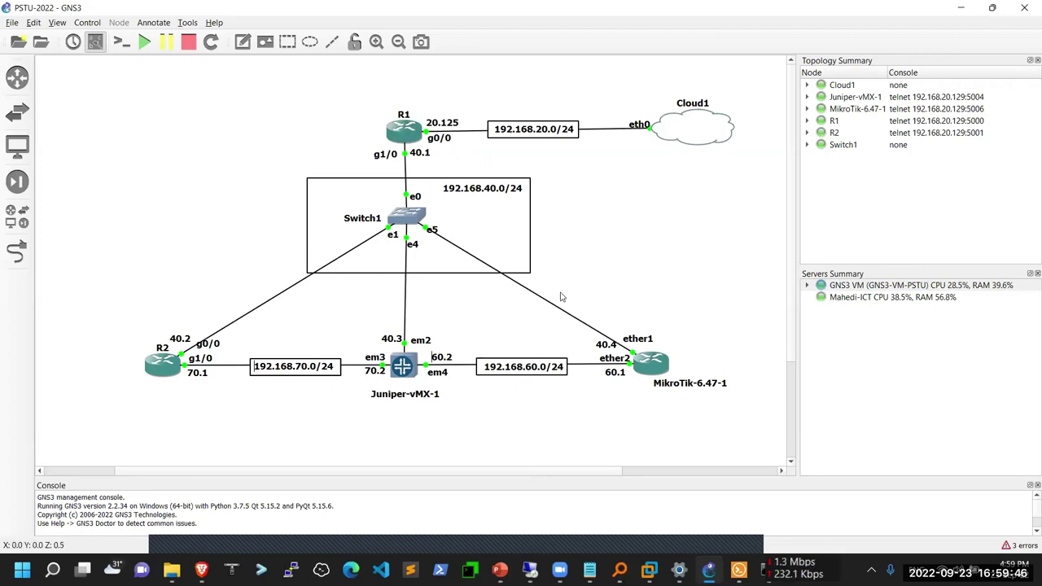
Step: Open R1's console, move its window clear of the R2 side of the topology, and erase the stray characters at the prompt
right_click(403, 136)
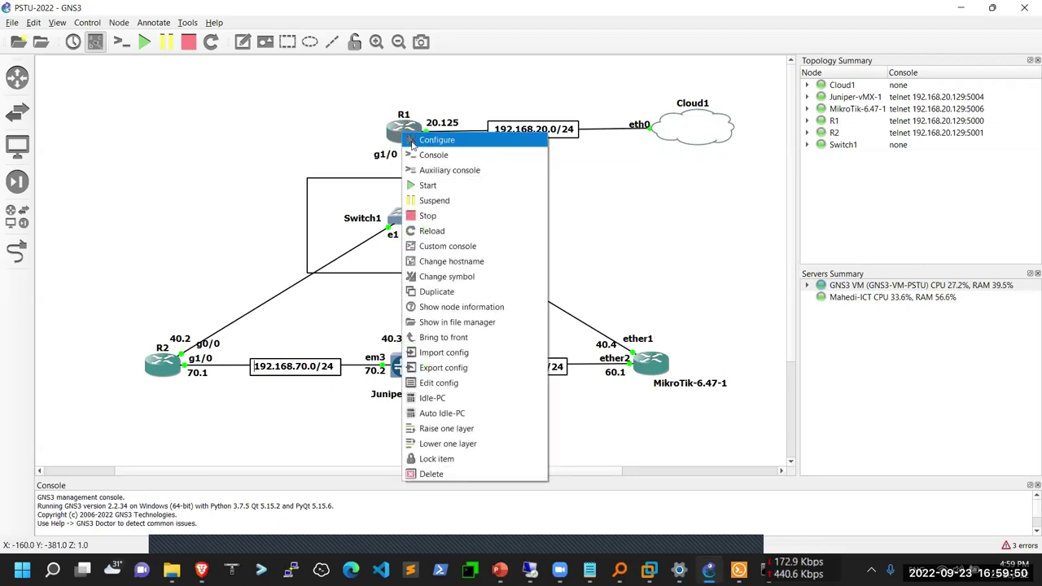
left_click(444, 156)
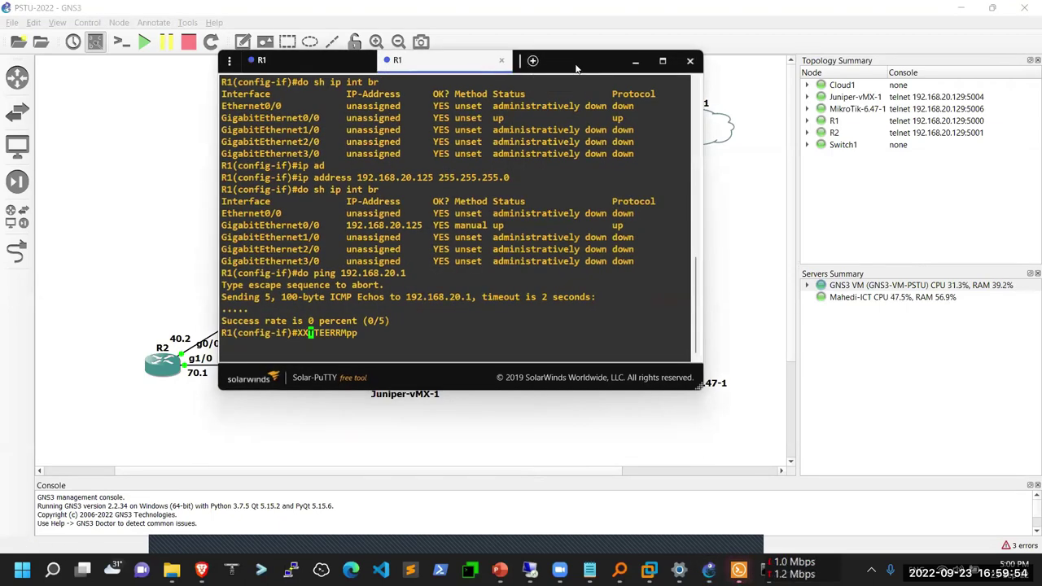
left_click_drag(498, 60, 693, 62)
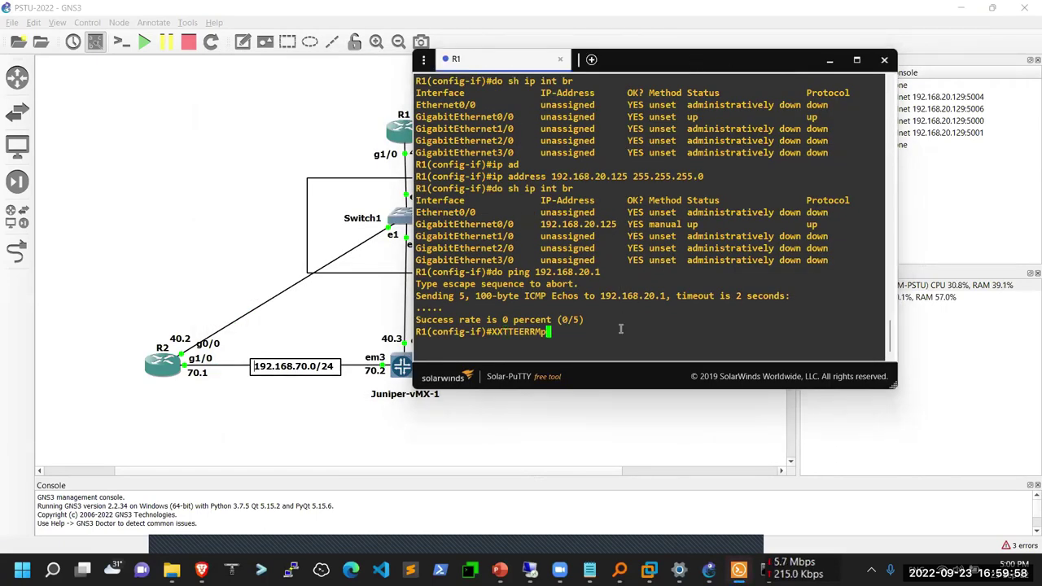
key("BackSpace")
key("BackSpace")
key("BackSpace")
key("BackSpace")
key("BackSpace")
key("BackSpace")
key("BackSpace")
key("BackSpace")
key("BackSpace")
key("BackSpace")
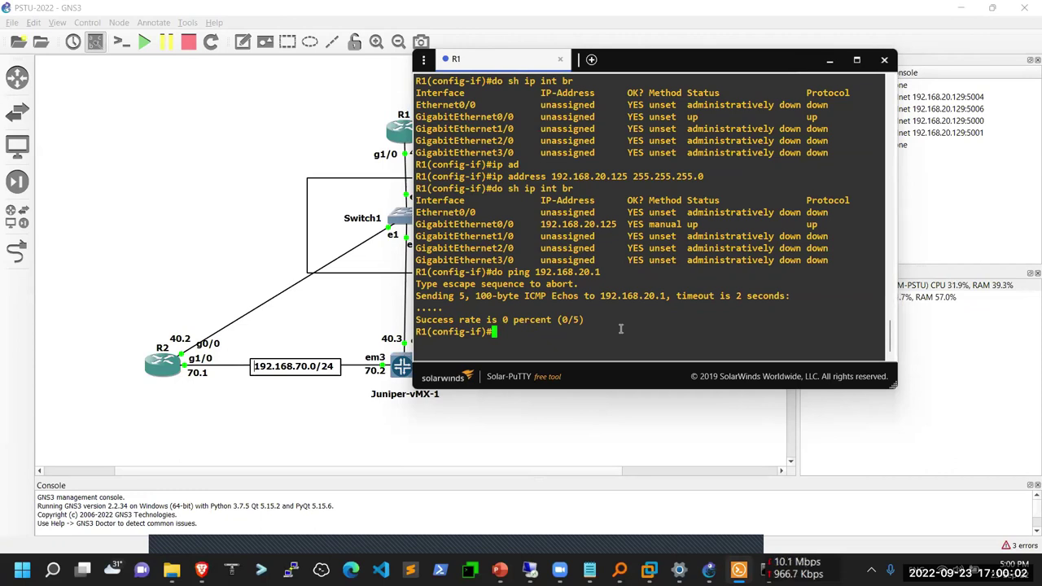
type("inter")
key("Tab")
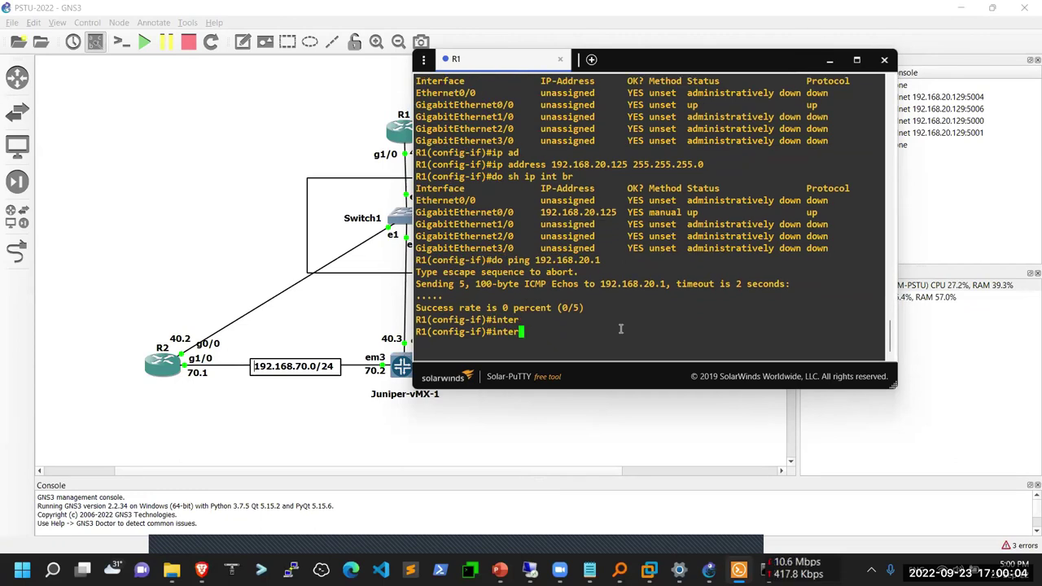
type("f")
key("Tab")
key("BackSpace")
key("BackSpace")
key("BackSpace")
key("BackSpace")
key("BackSpace")
key("BackSpace")
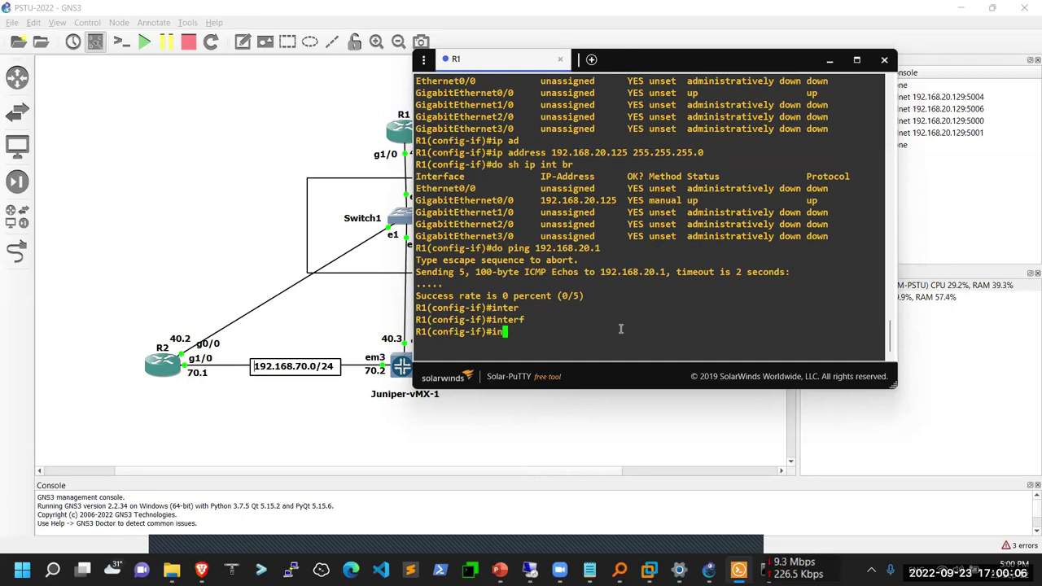
Step: Exit R1's current interface configuration and enter interface configuration for gigabitEthernet 1/0
type("exit")
key("Return")
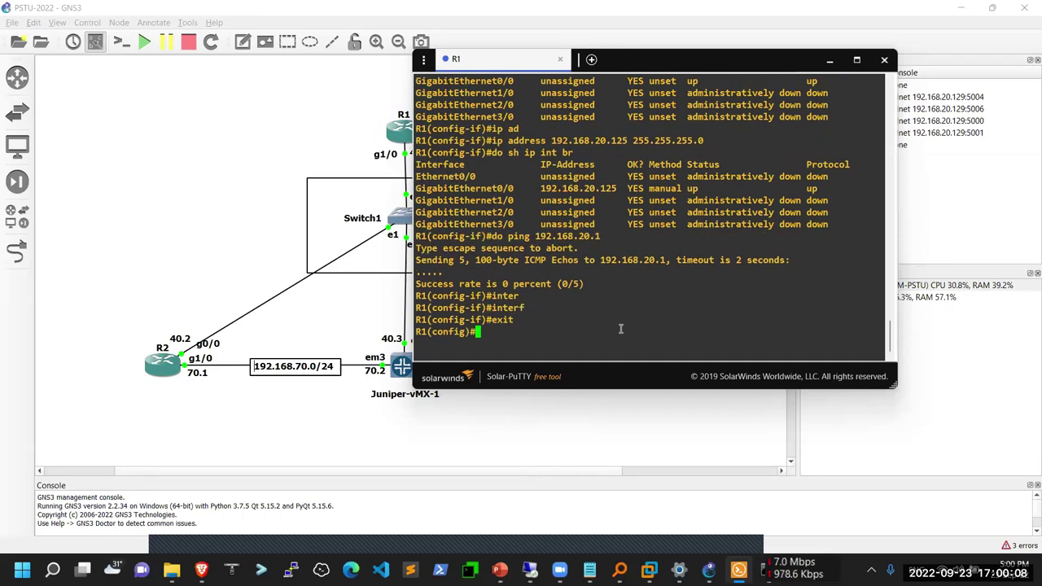
type("inter")
key("Tab")
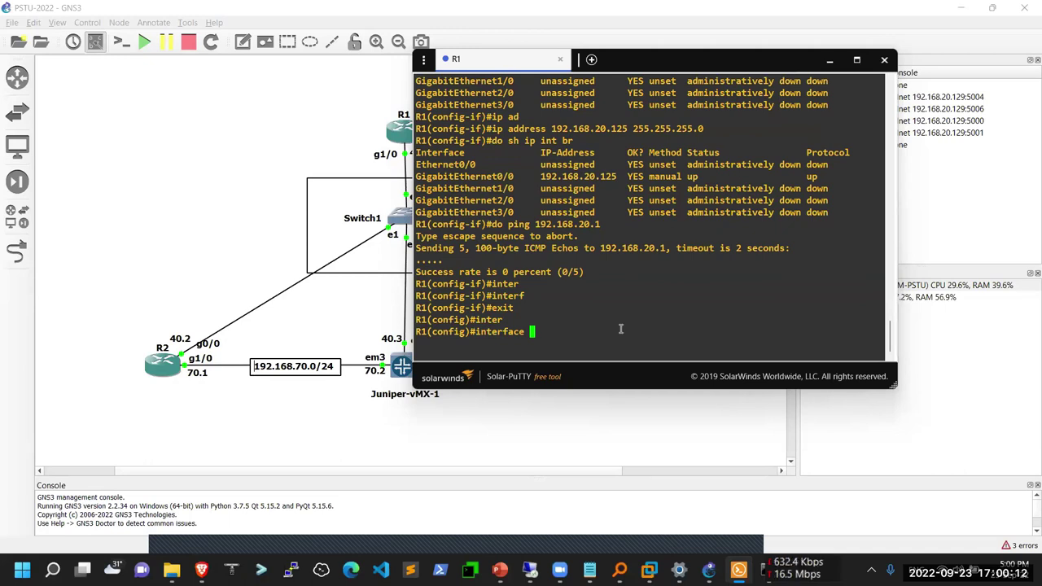
type("gi")
key("Tab")
type("1/0")
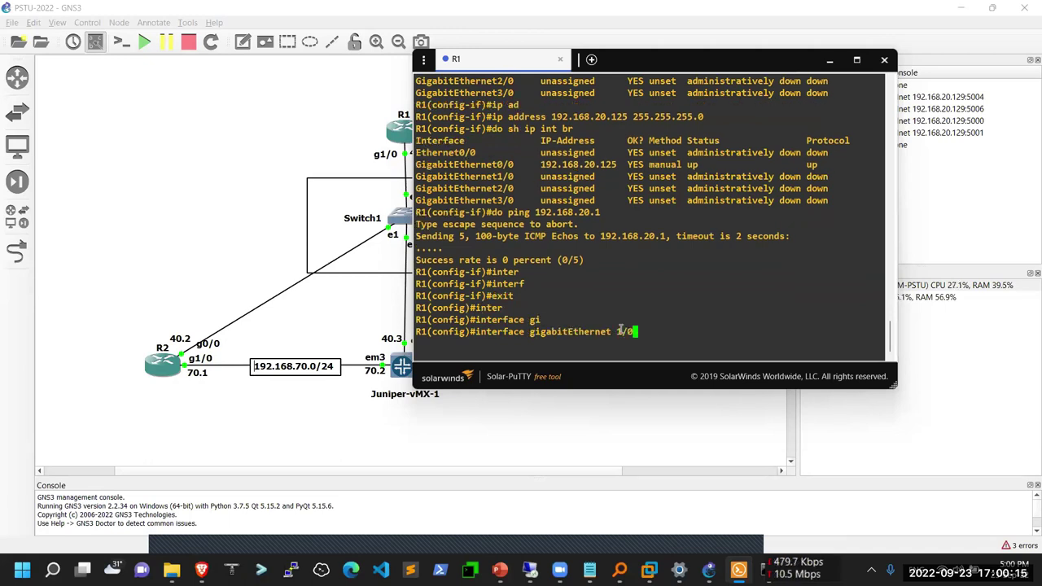
key("Return")
Step: Assign IP address 192.168.40.1 with subnet mask 255.255.255.0 to R1's gigabitEthernet 1/0 interface
type("ip add")
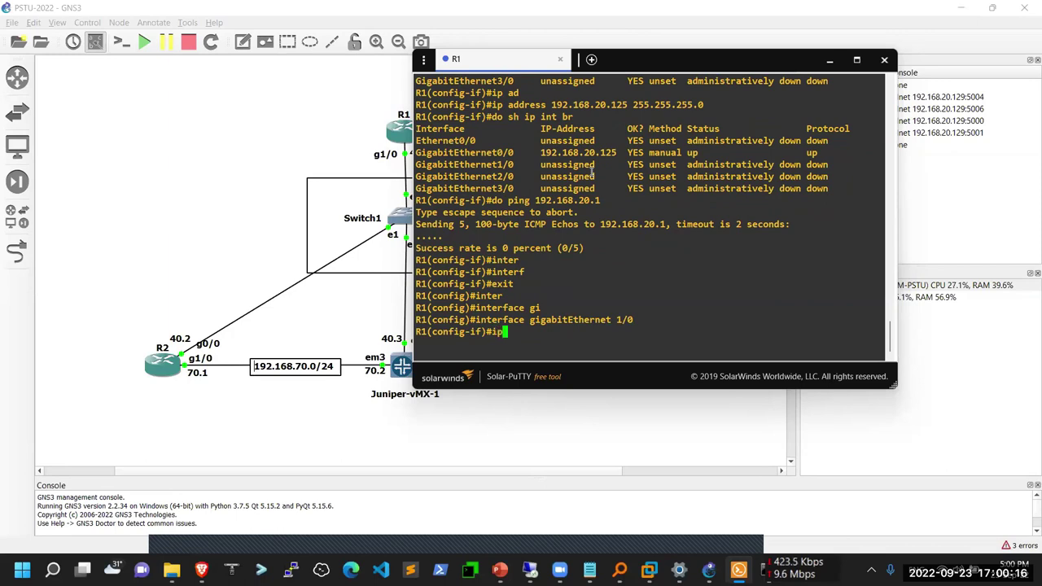
key("Tab")
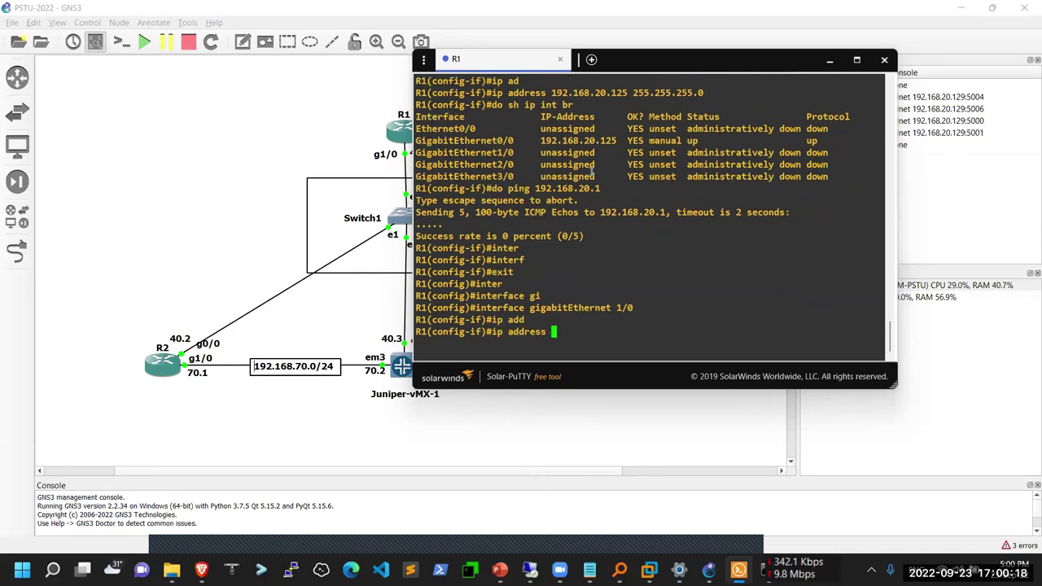
type("192.168.")
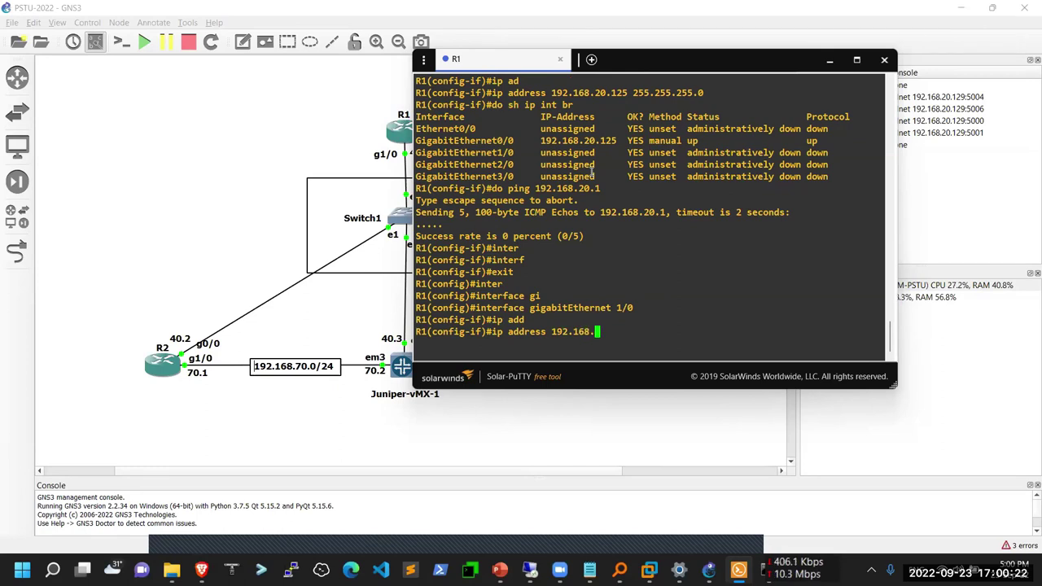
type("40.1 ")
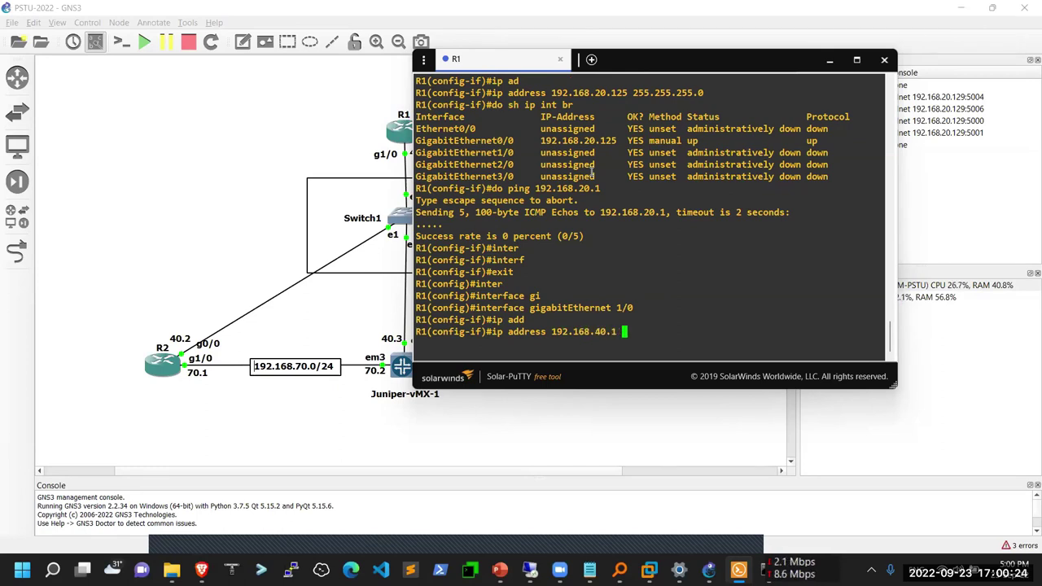
type("2555")
key("BackSpace")
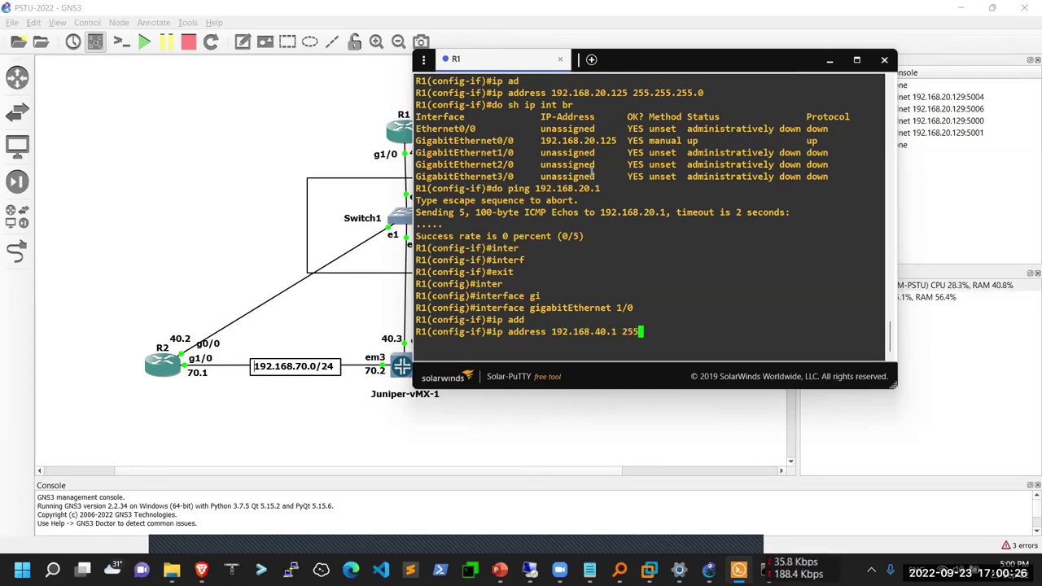
type(".255")
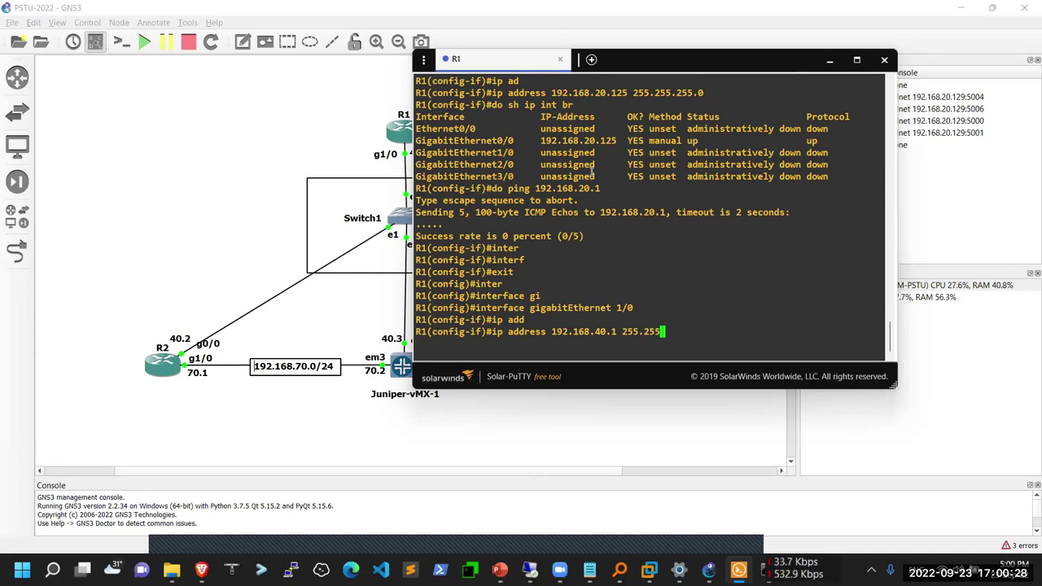
type(".255.255.0")
key("Return")
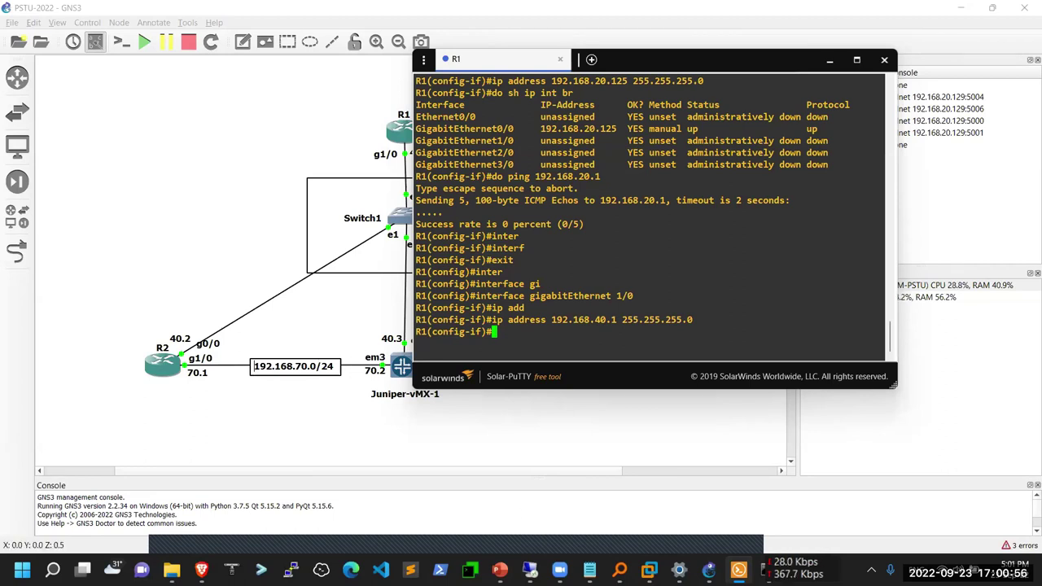
Step: Switch to VMware Workstation with the GNS3-VM-PSTU virtual machine shown
mouse_move(649, 570)
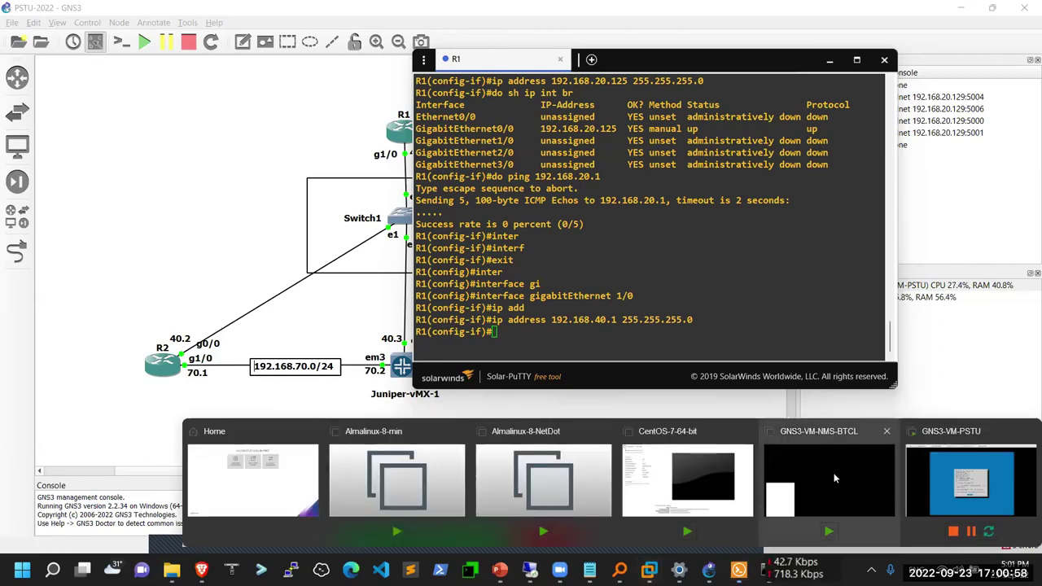
left_click(935, 425)
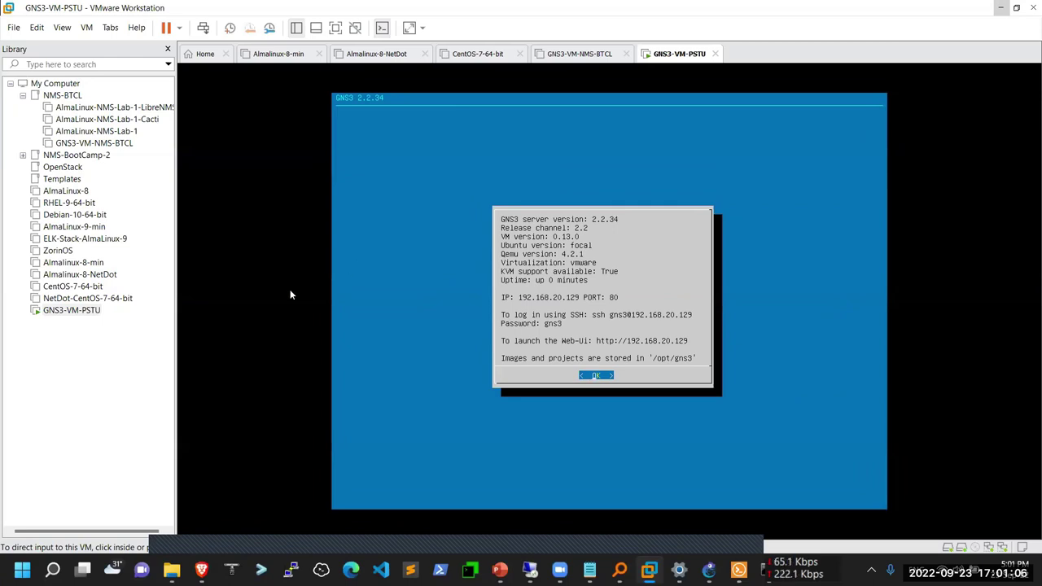
left_click(15, 28)
left_click(45, 48)
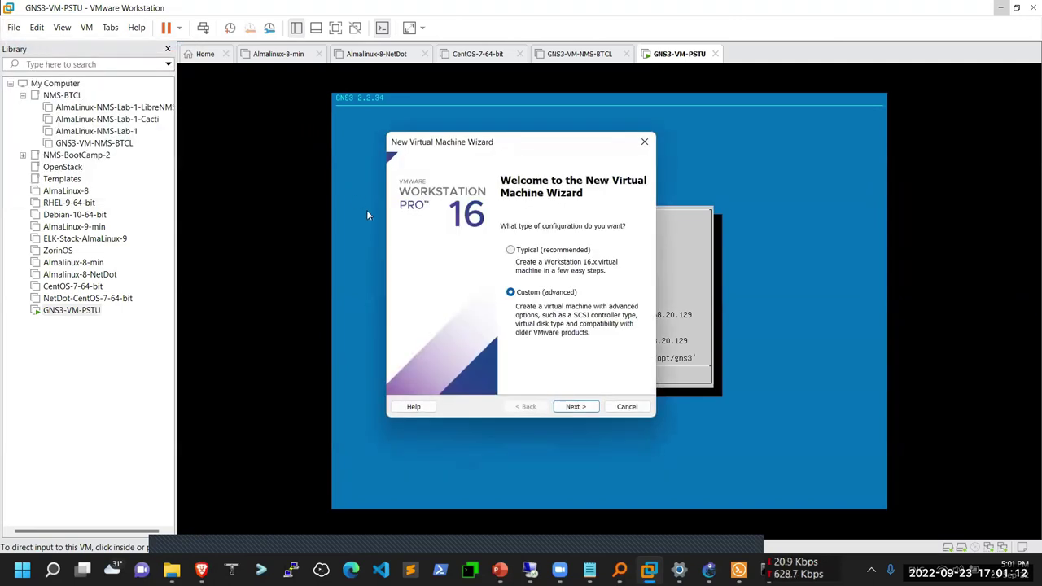
left_click(566, 412)
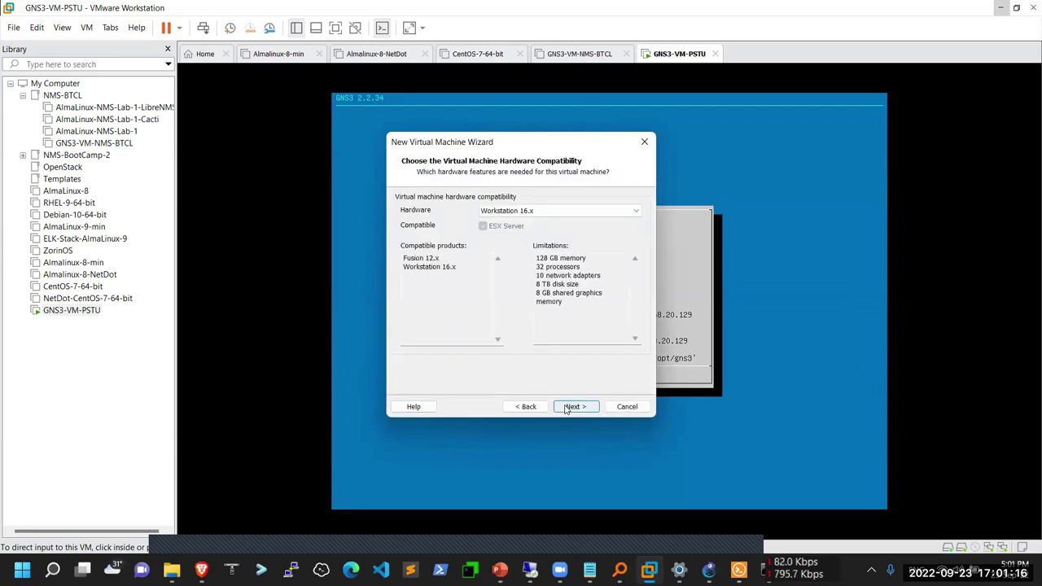
key("Escape")
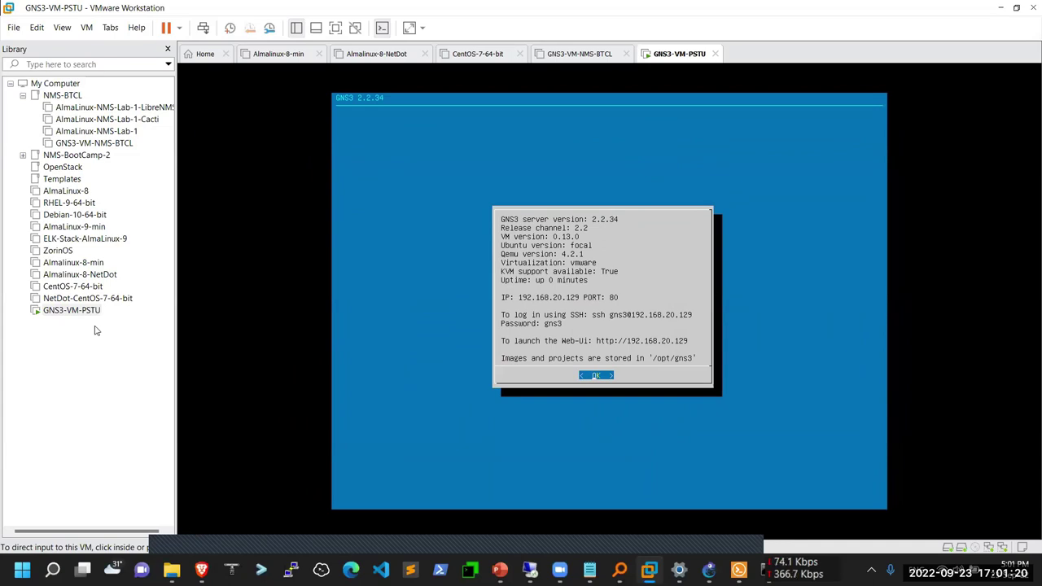
Step: Delete the CentOS-7-64-bit virtual machine permanently from disk
right_click(87, 289)
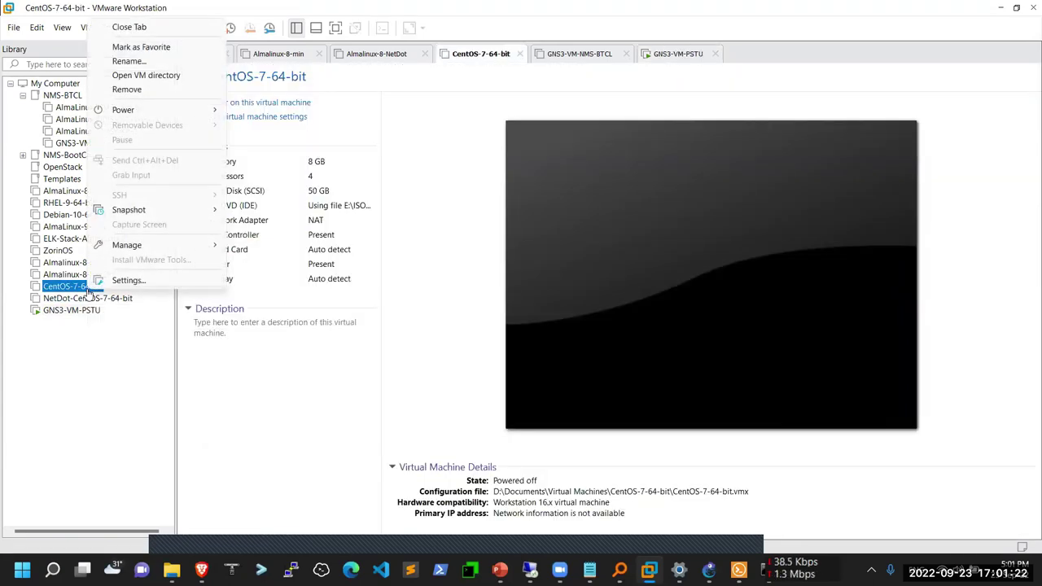
mouse_move(171, 247)
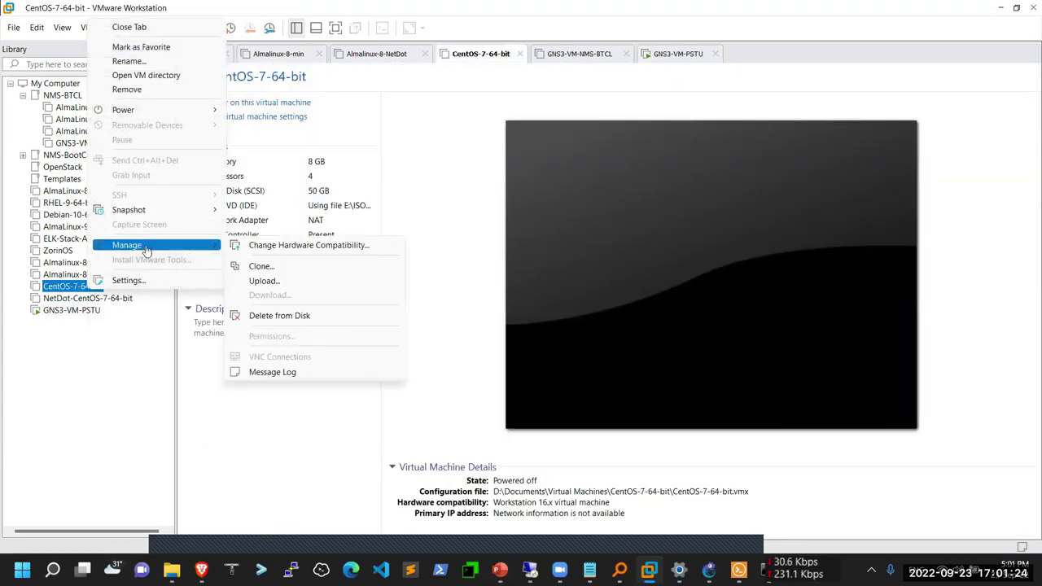
left_click(282, 320)
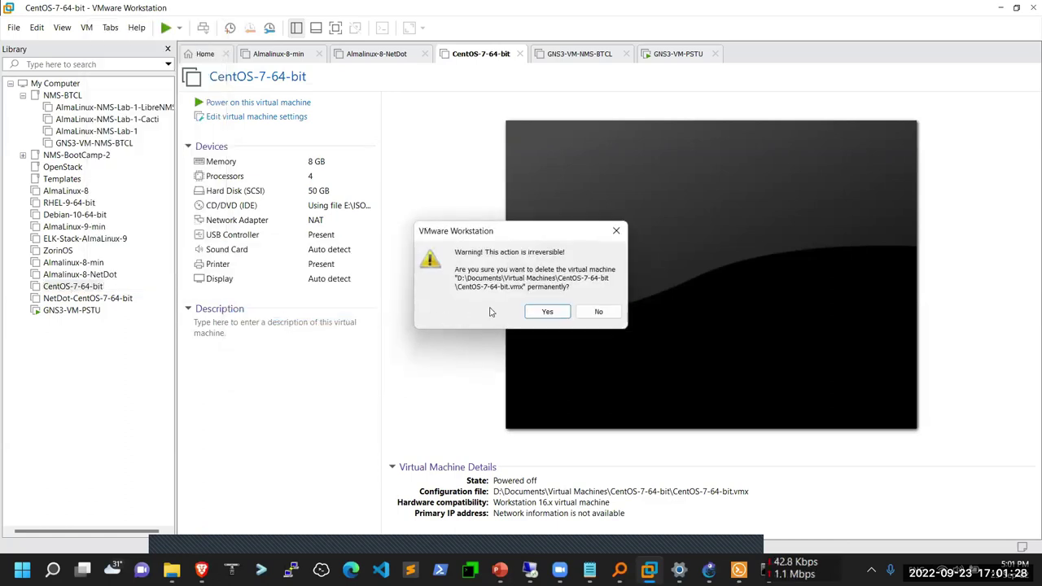
left_click(530, 314)
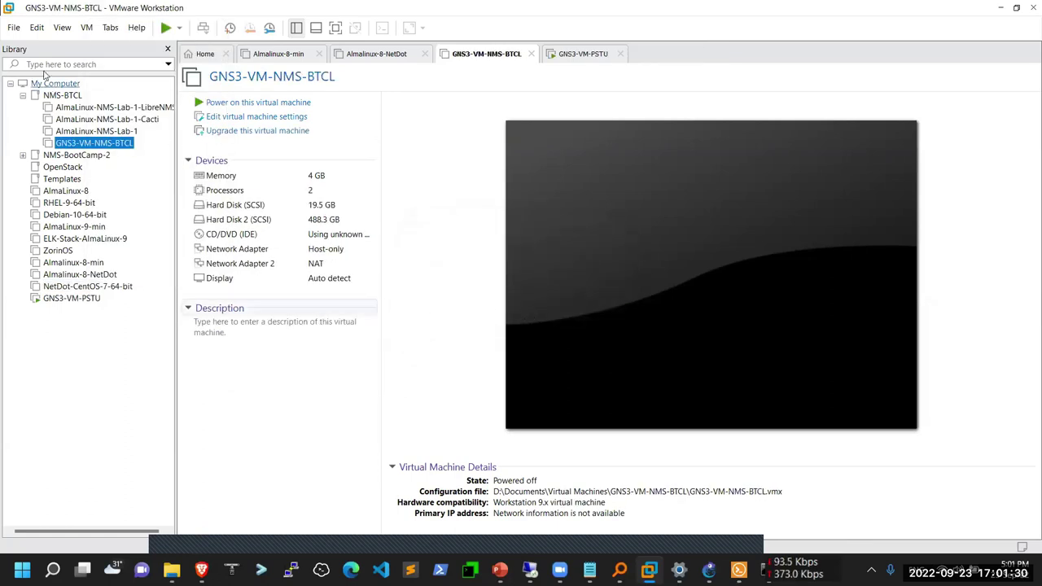
Step: Start a new custom virtual machine with Workstation 16.x compatibility, no installation media, and Linux CentOS 7 64-bit as guest operating system
left_click(15, 28)
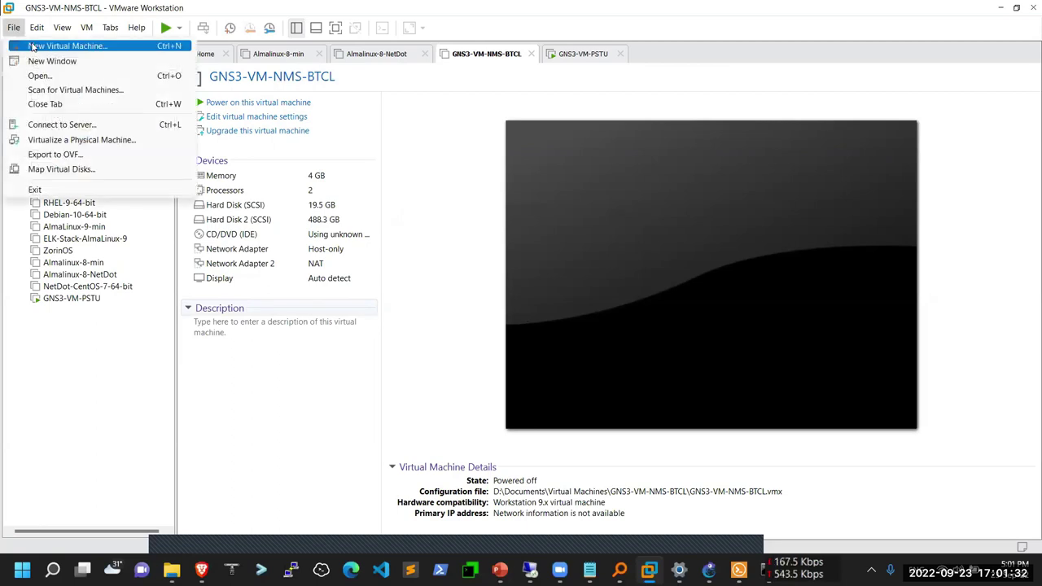
left_click(36, 46)
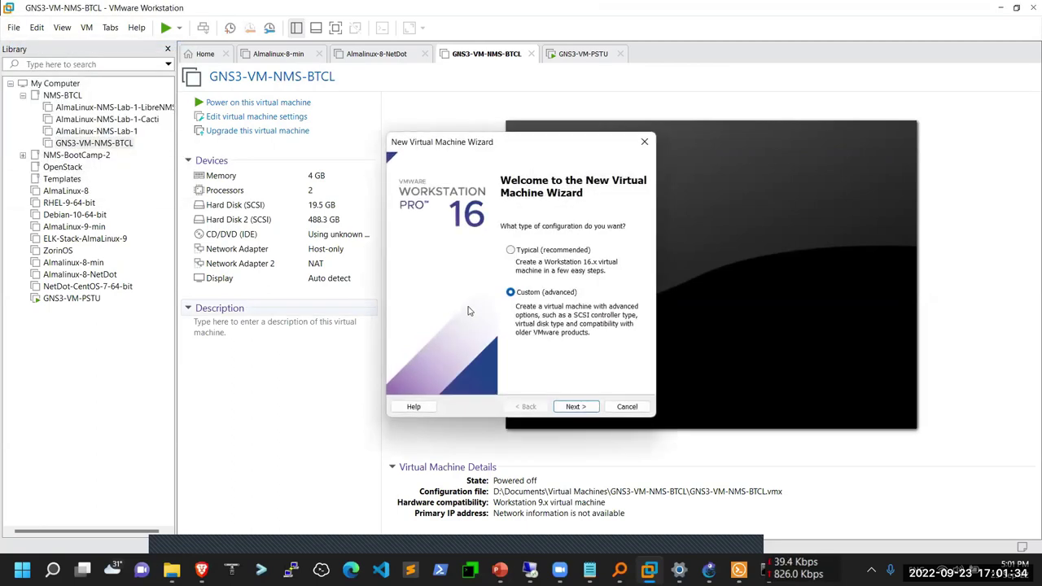
left_click(575, 406)
left_click(575, 406)
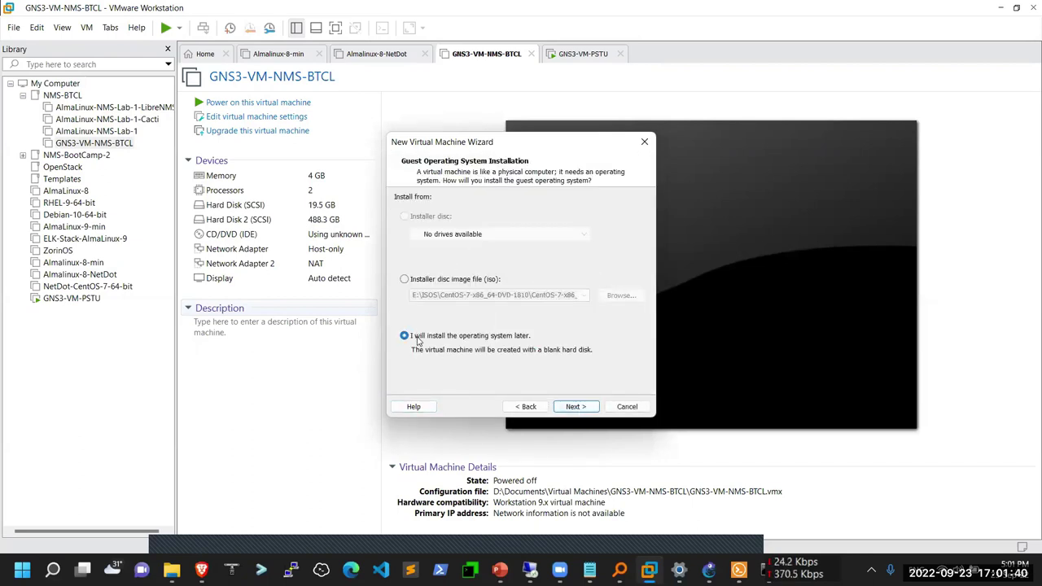
left_click(575, 406)
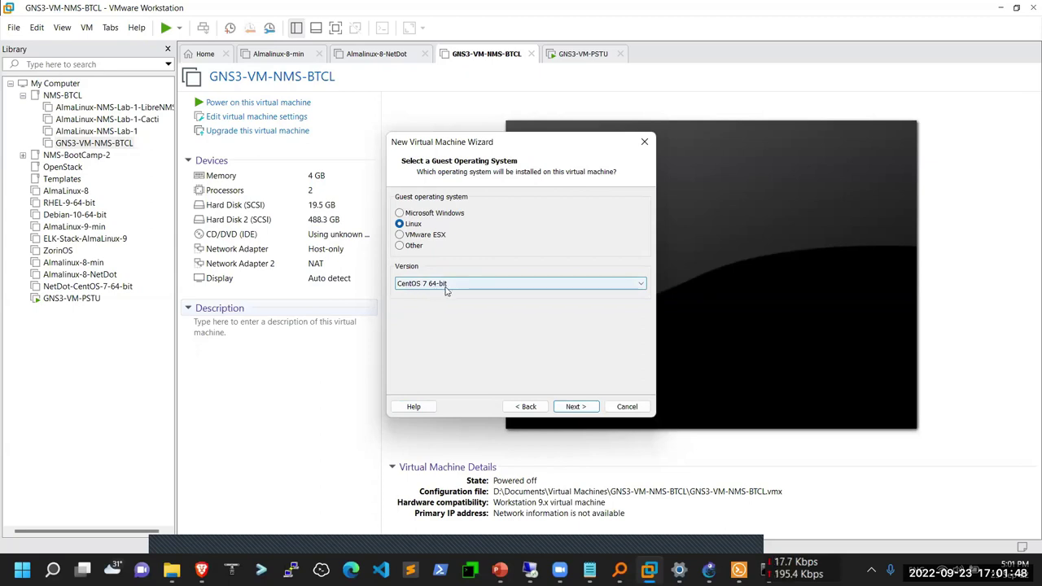
left_click(575, 408)
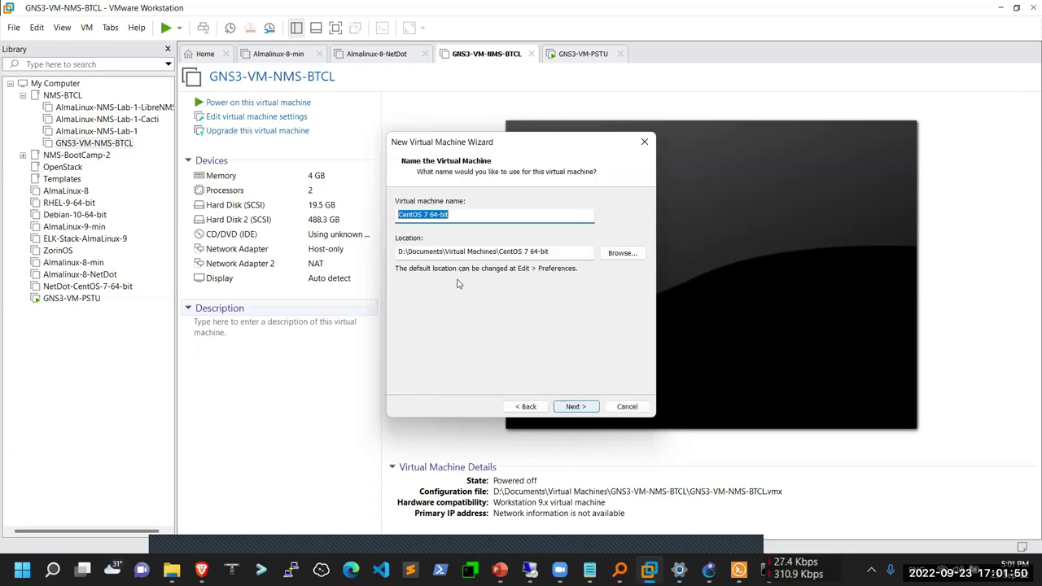
Step: Name the new virtual machine CentOS-7-64-bit, replacing the spaces with hyphens, and accept the matching location
left_click(425, 215)
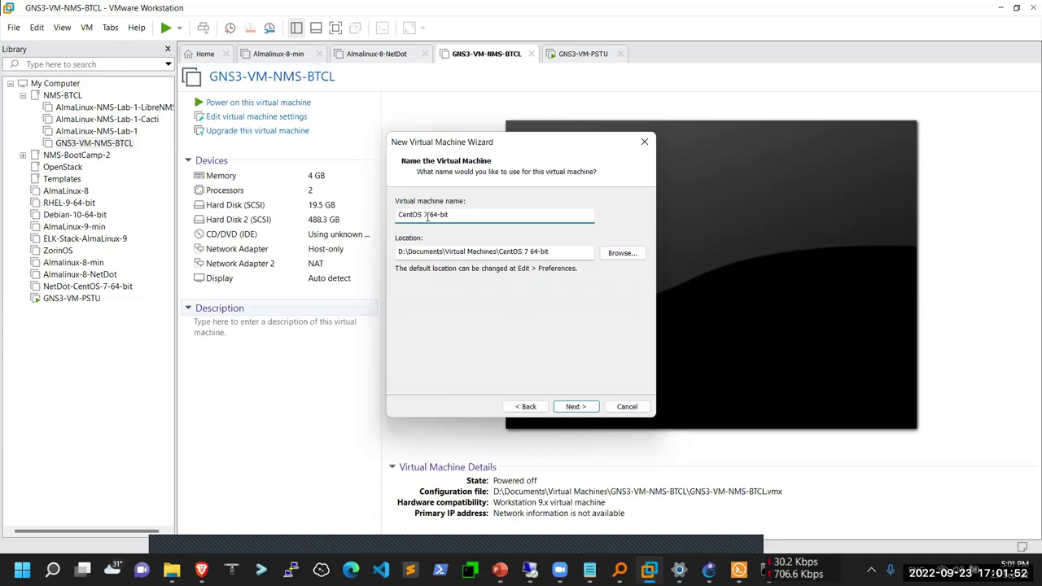
key("BackSpace")
type("-")
key("Right")
key("Delete")
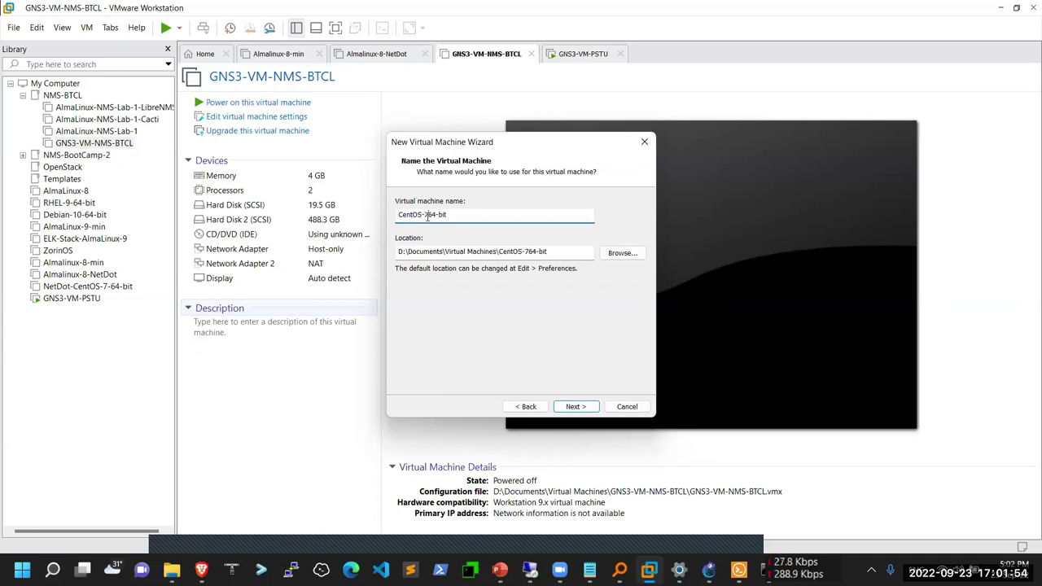
type("-")
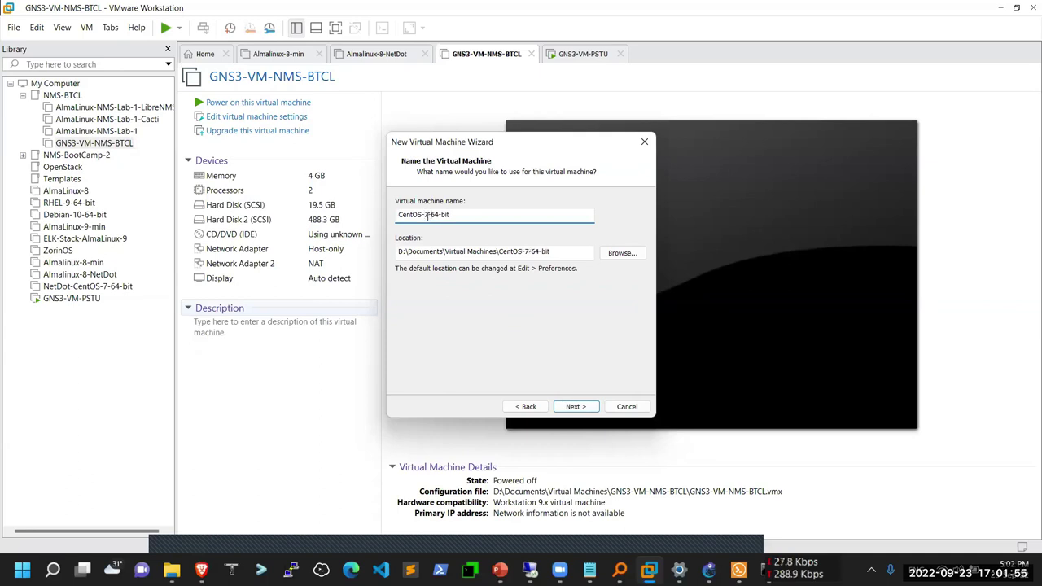
left_click(574, 406)
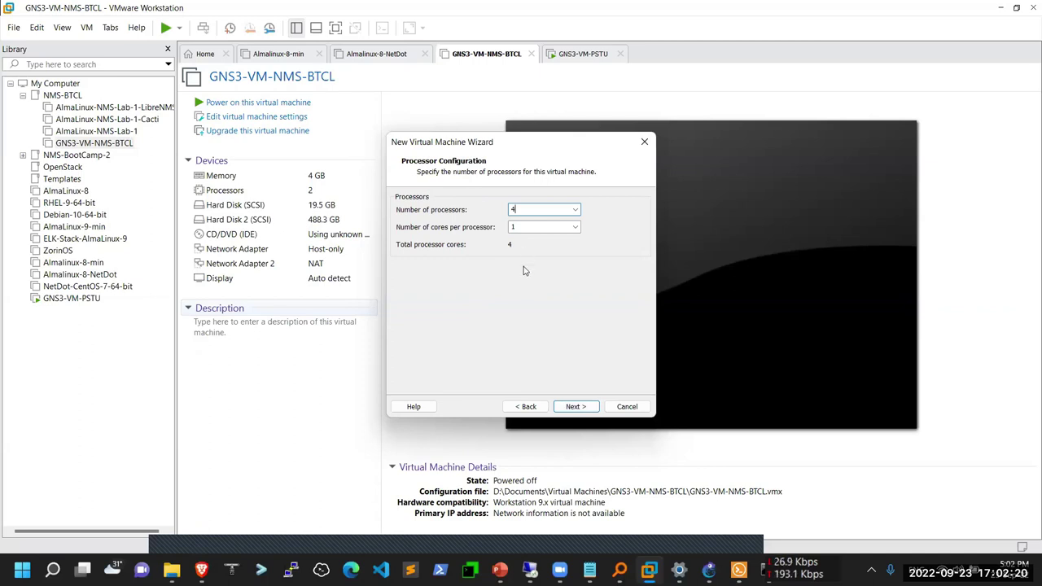
Step: Give the new virtual machine 4 processors with one core each and 8192 MB of memory
left_click(581, 407)
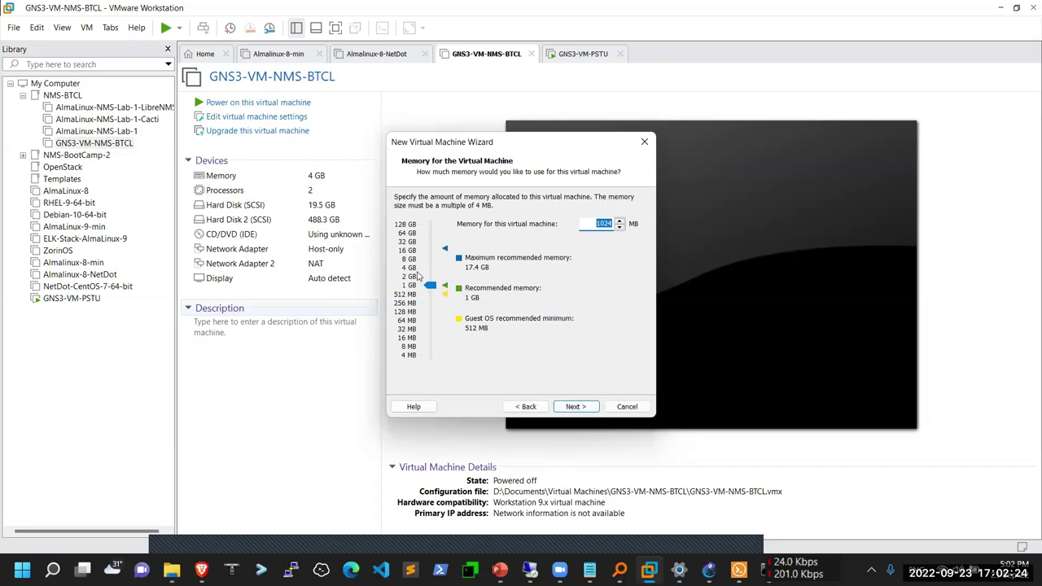
left_click(415, 262)
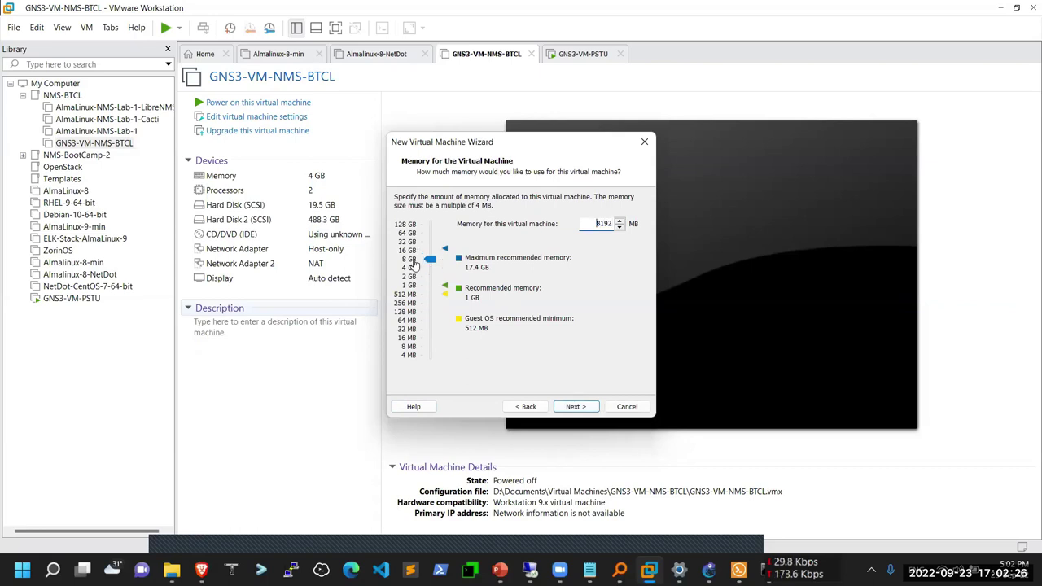
left_click(576, 407)
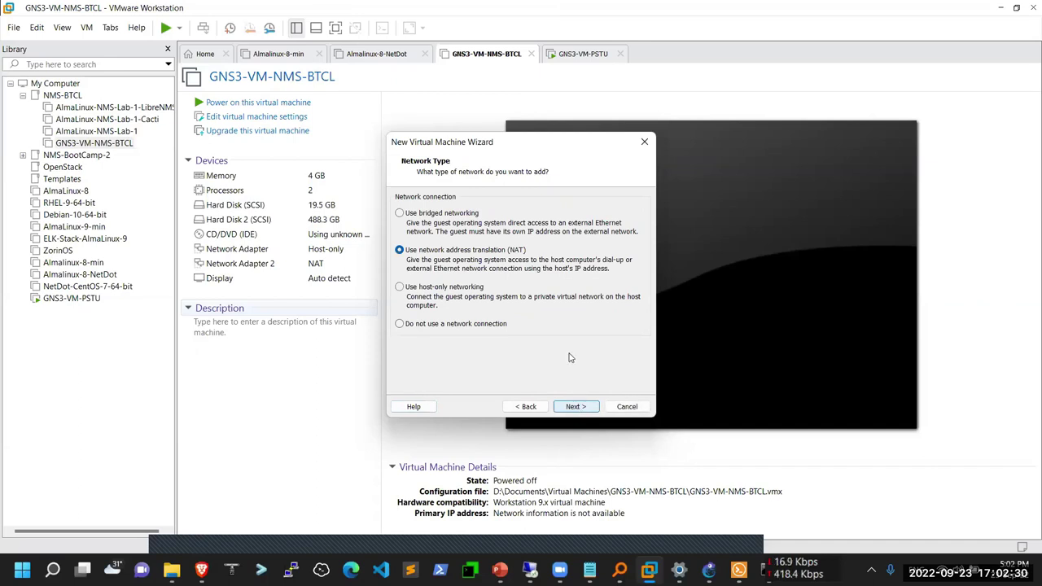
Step: Accept NAT networking and the LSI Logic SCSI controller, and choose to create a new virtual disk
left_click(576, 407)
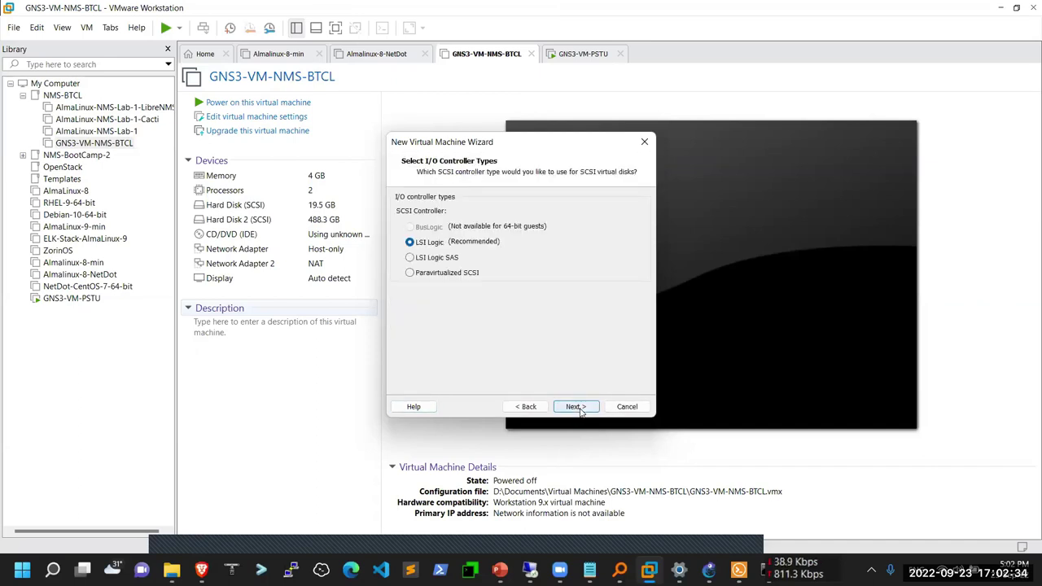
left_click(578, 407)
left_click(578, 407)
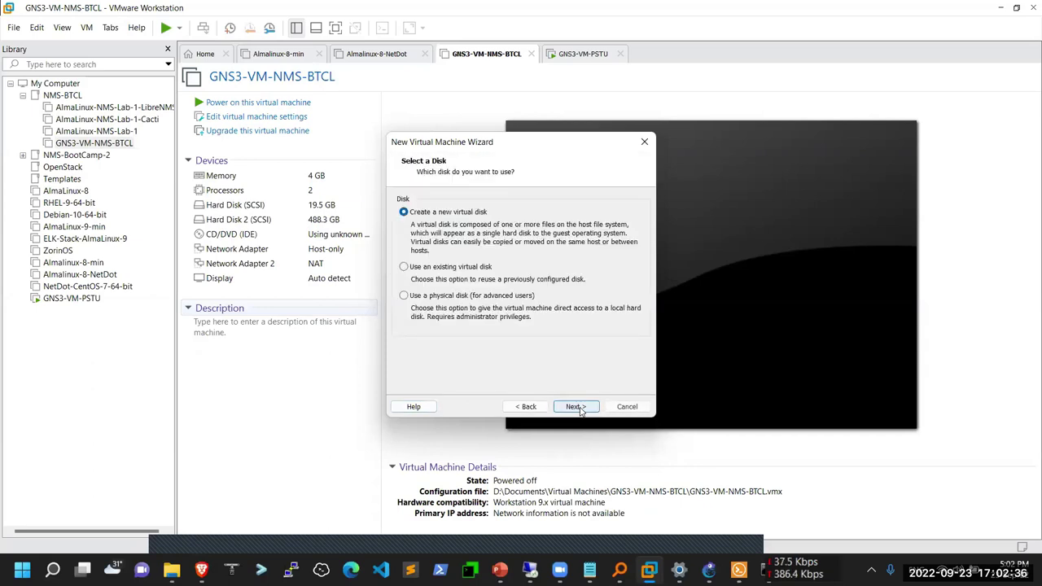
left_click(577, 407)
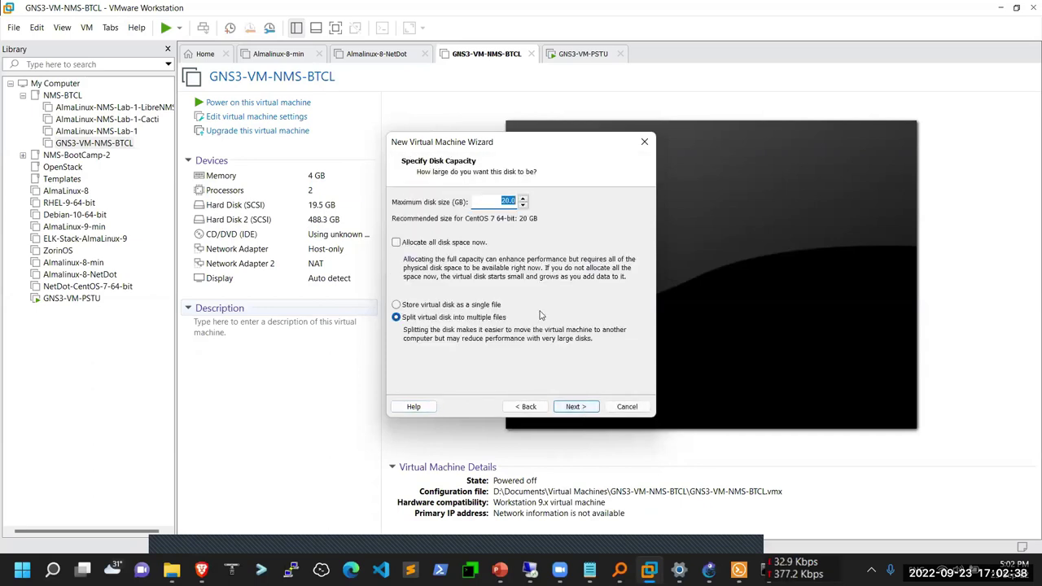
Step: Store the virtual disk as a single file with a 30 GB maximum size and accept CentOS-7-64-bit.vmdk as its disk file
left_click(453, 306)
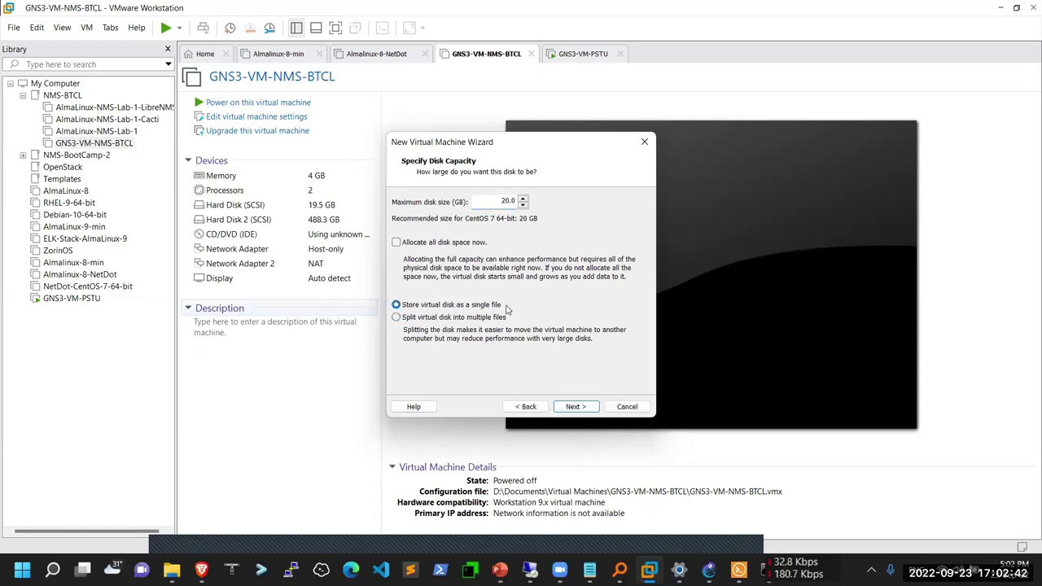
left_click_drag(513, 201, 493, 199)
type("30")
key("period")
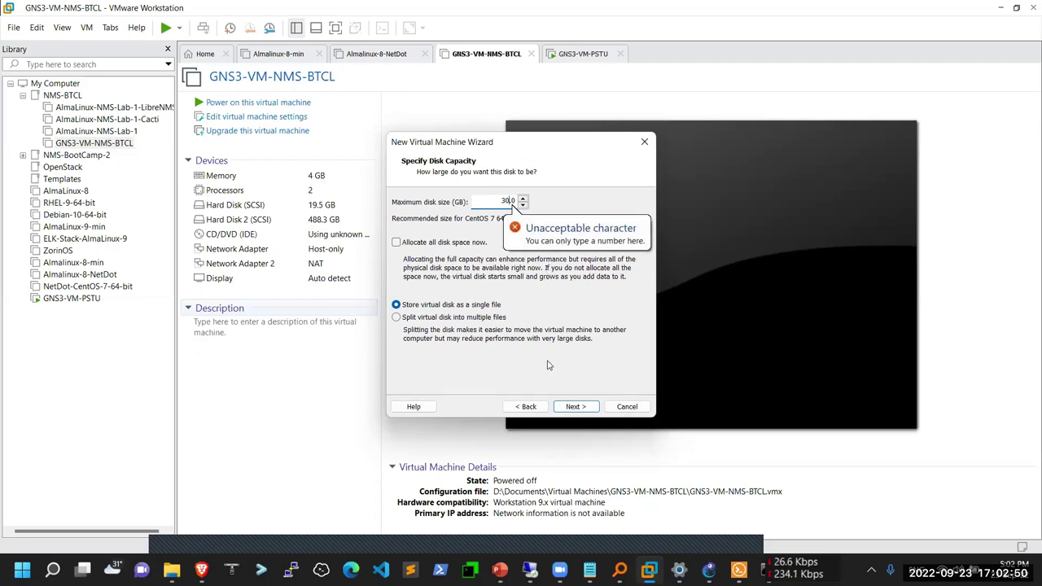
left_click(572, 407)
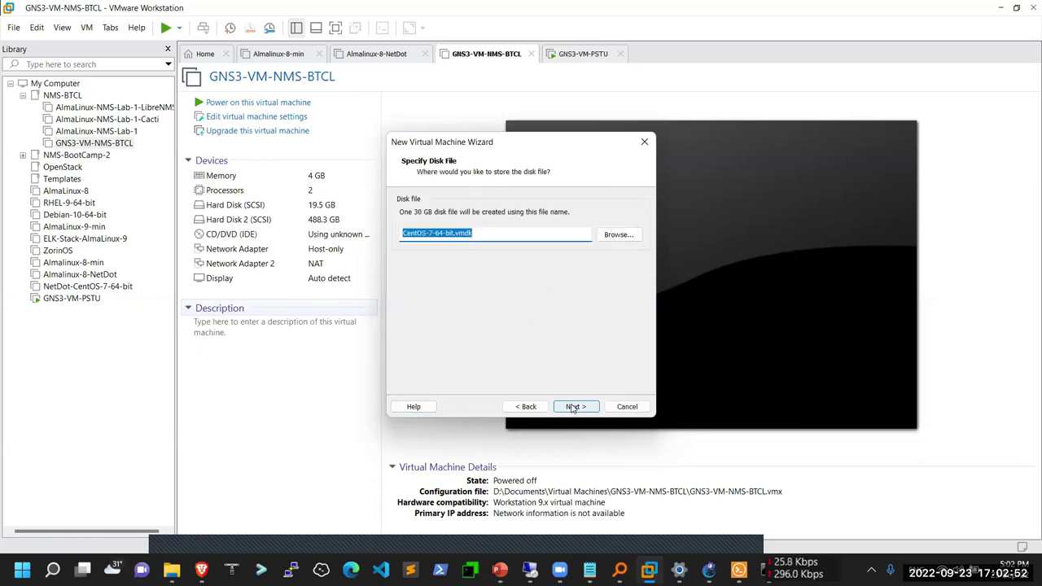
left_click(574, 407)
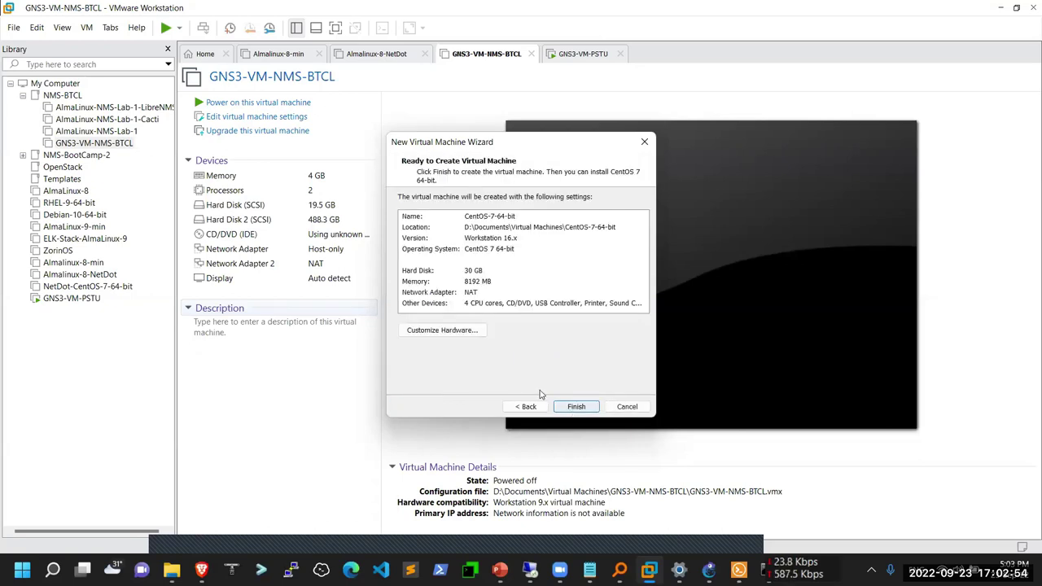
Step: Attach CentOS-7-x86_64-DVD-1810.iso from the ISOS folder on drive E to the new virtual machine's CD/DVD drive and finish creating the machine
left_click(459, 331)
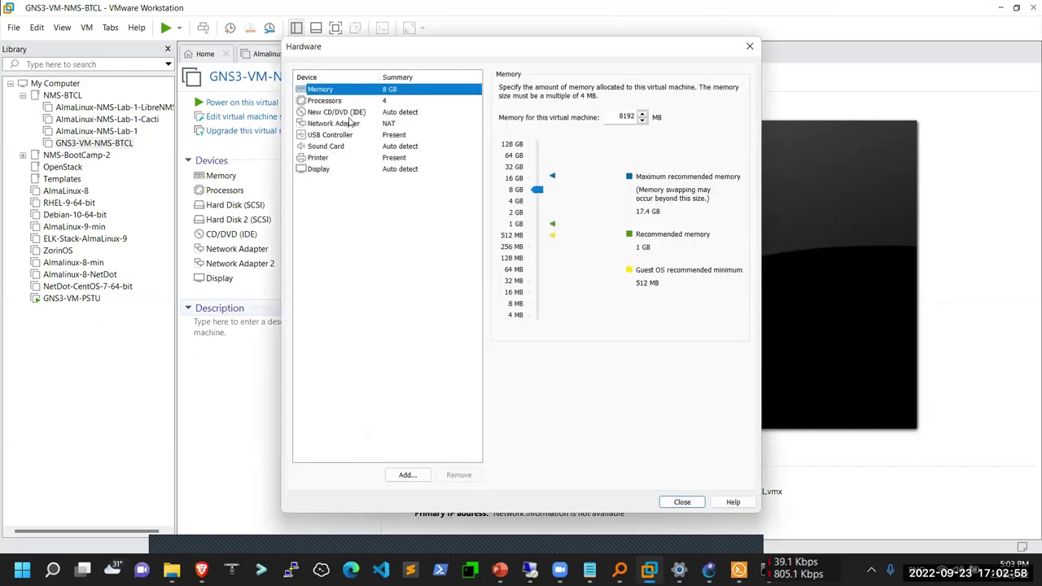
left_click(349, 113)
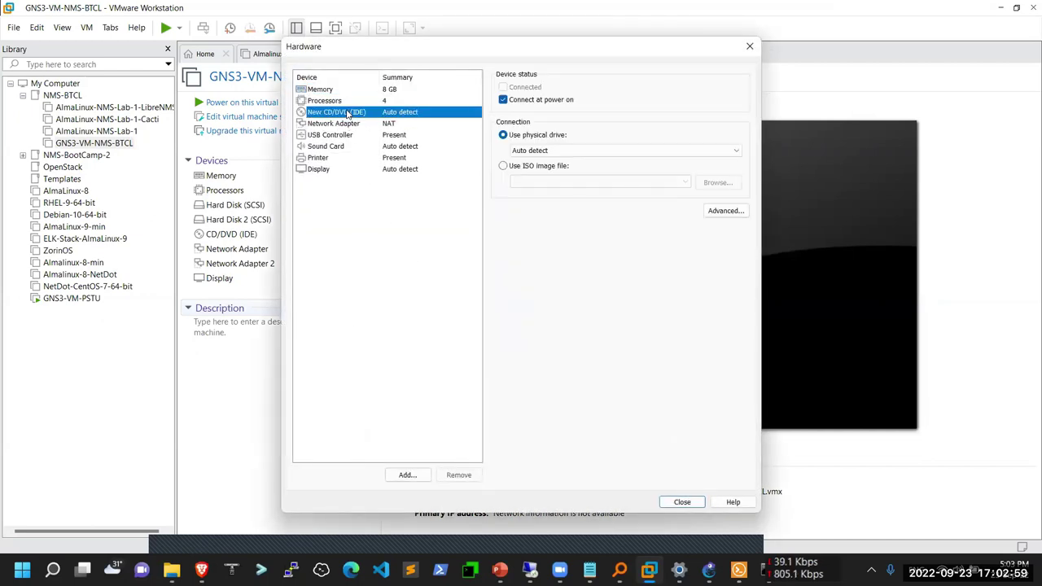
left_click(547, 167)
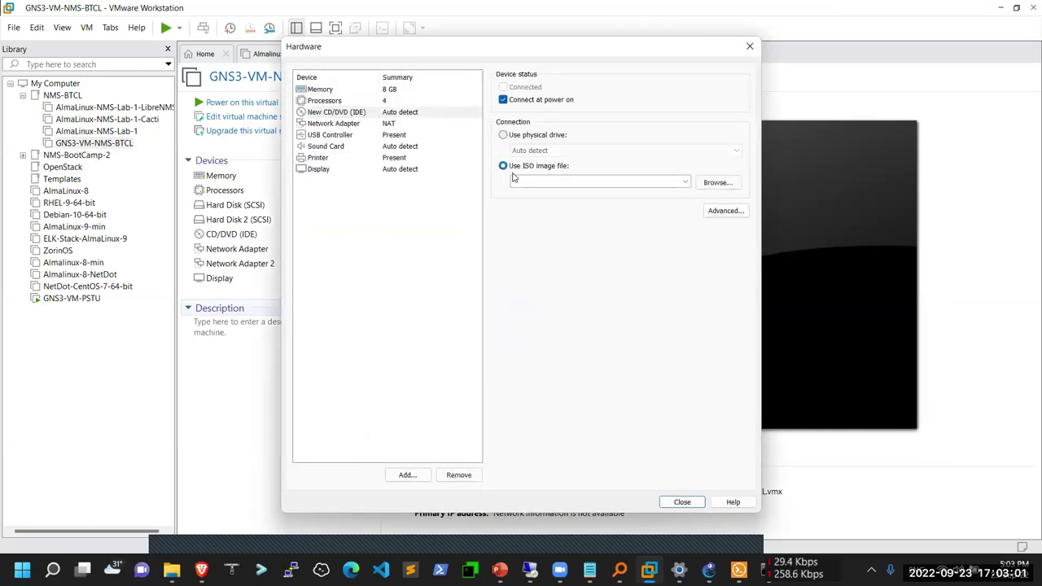
left_click(719, 181)
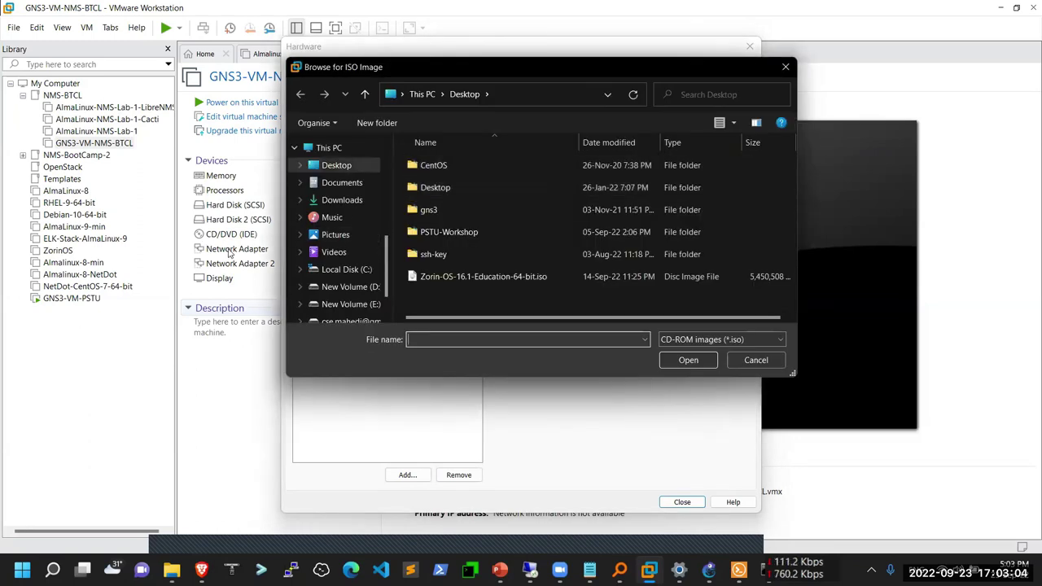
left_click(352, 305)
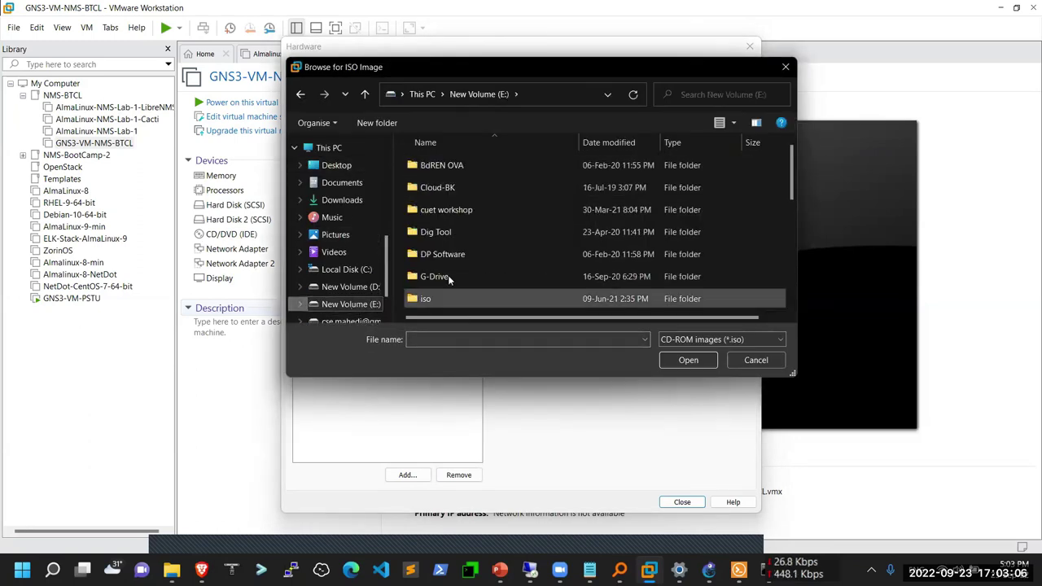
scroll(446, 216, "down", 3)
scroll(444, 203, "up", 2)
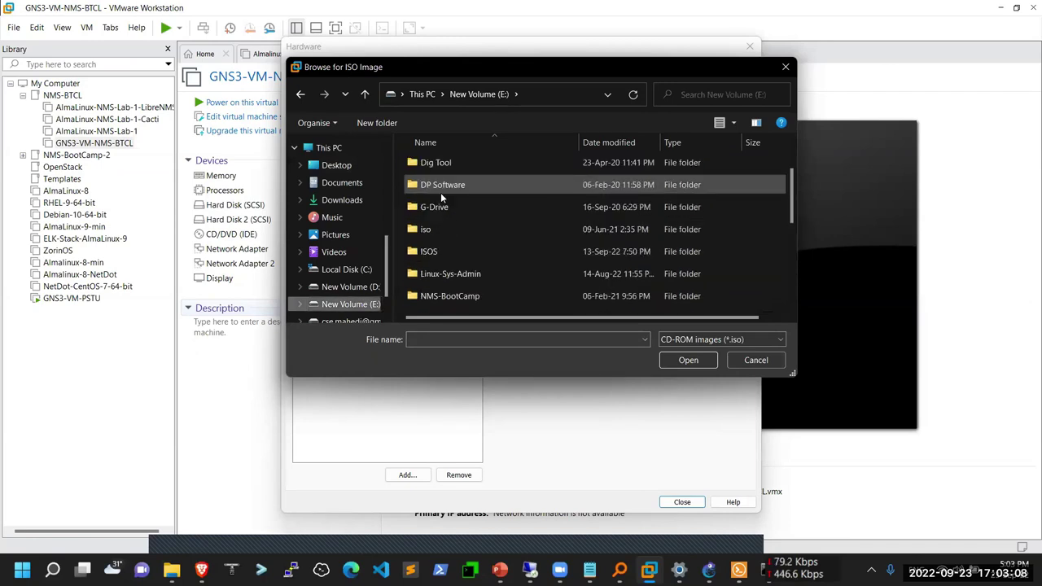
double_click(426, 254)
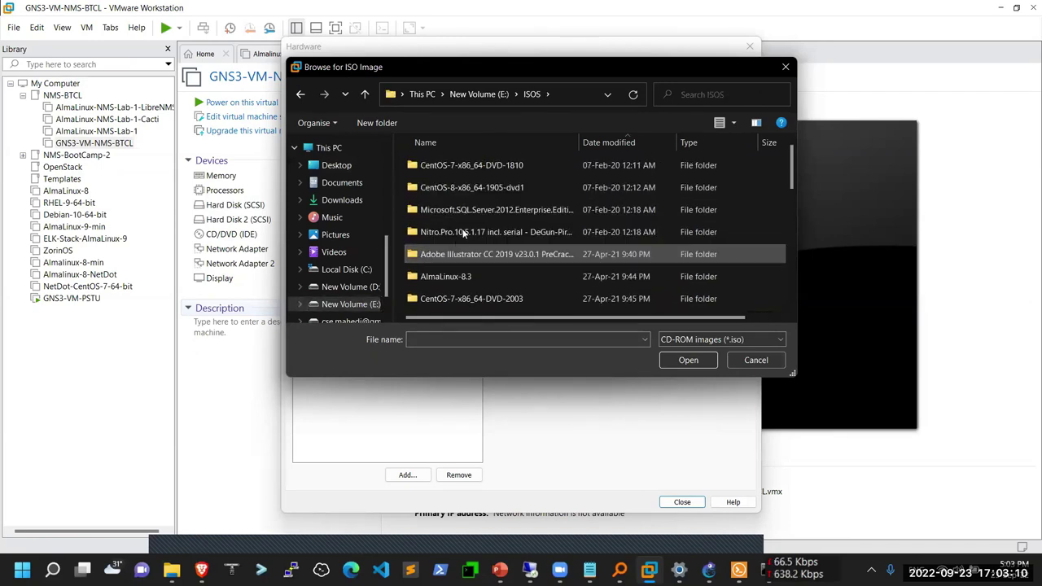
double_click(461, 165)
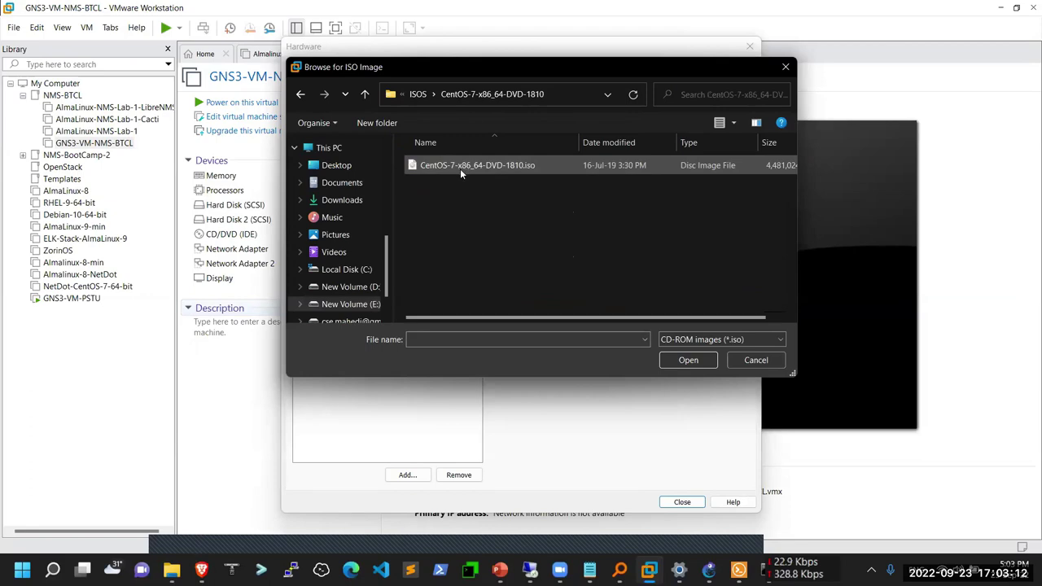
double_click(460, 168)
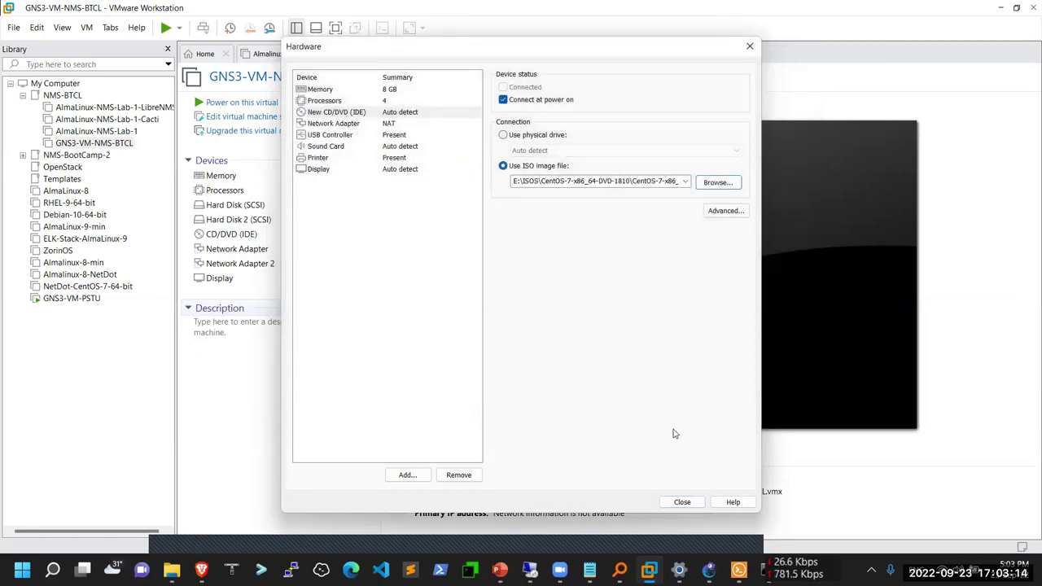
left_click(682, 501)
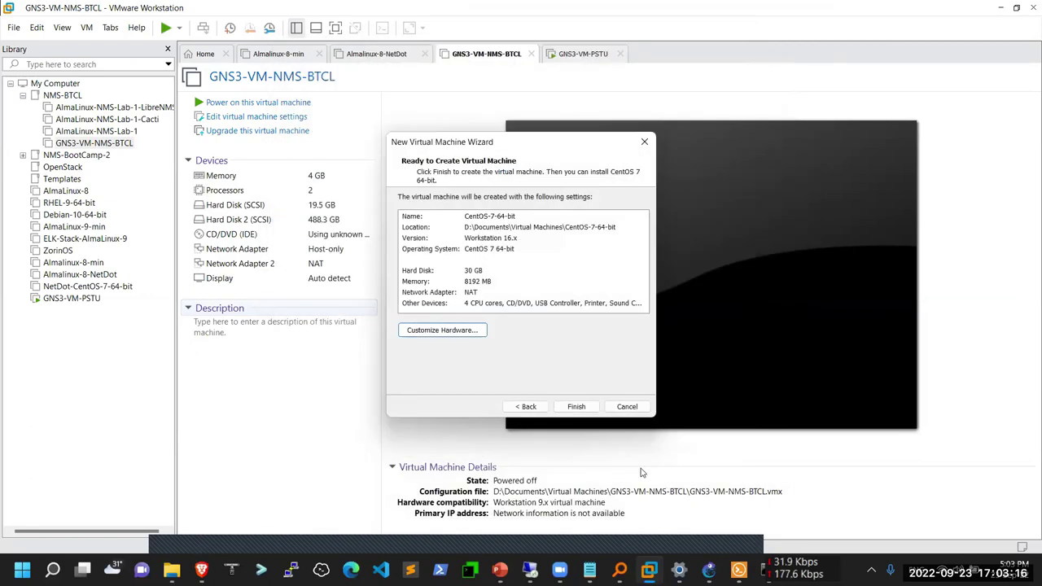
left_click(578, 407)
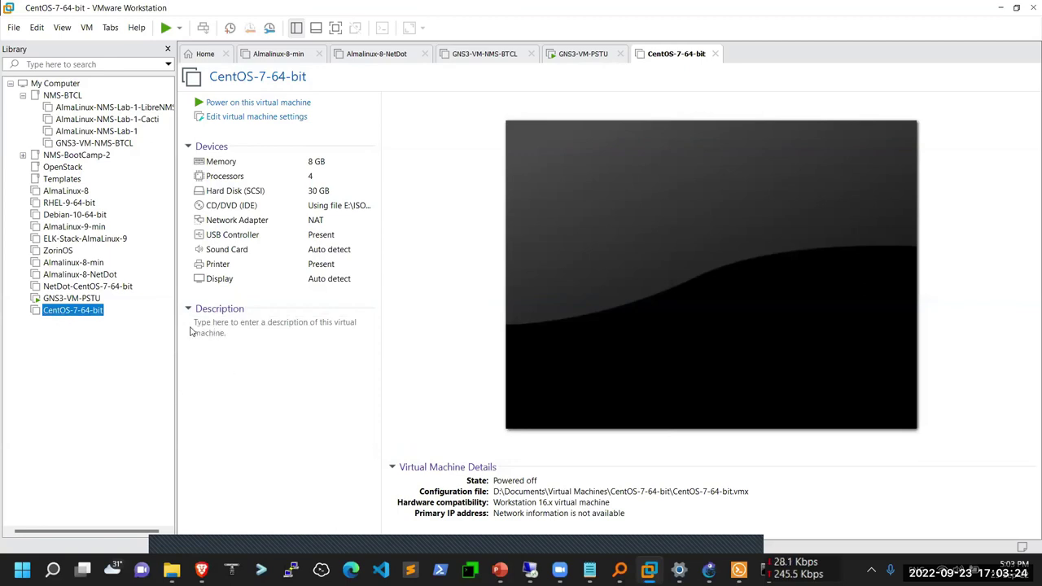
Step: Power on the CentOS-7-64-bit virtual machine, dismiss the device notice, and start Install CentOS 7 from its boot menu
left_click(273, 104)
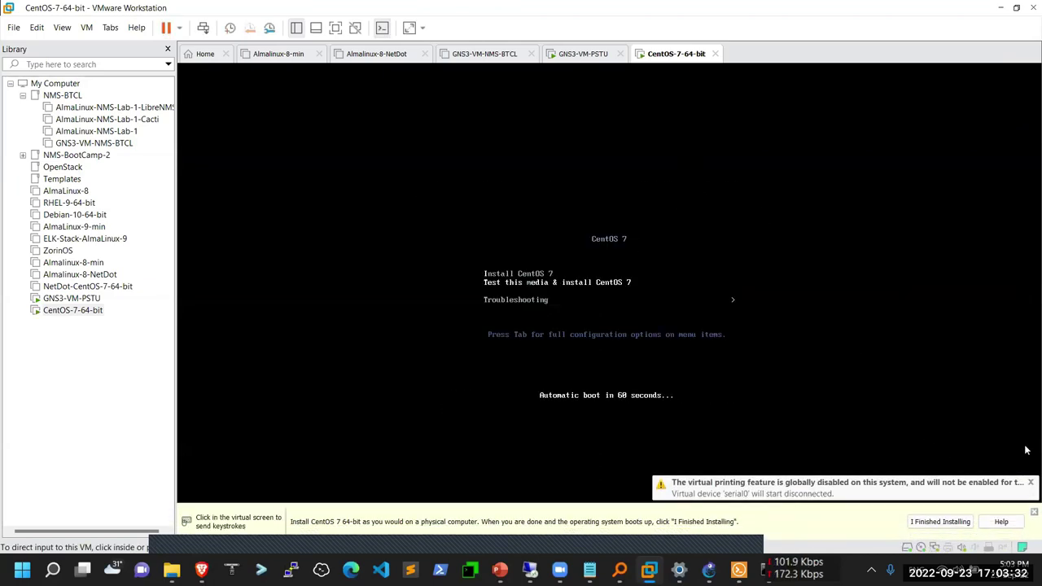
left_click(1028, 482)
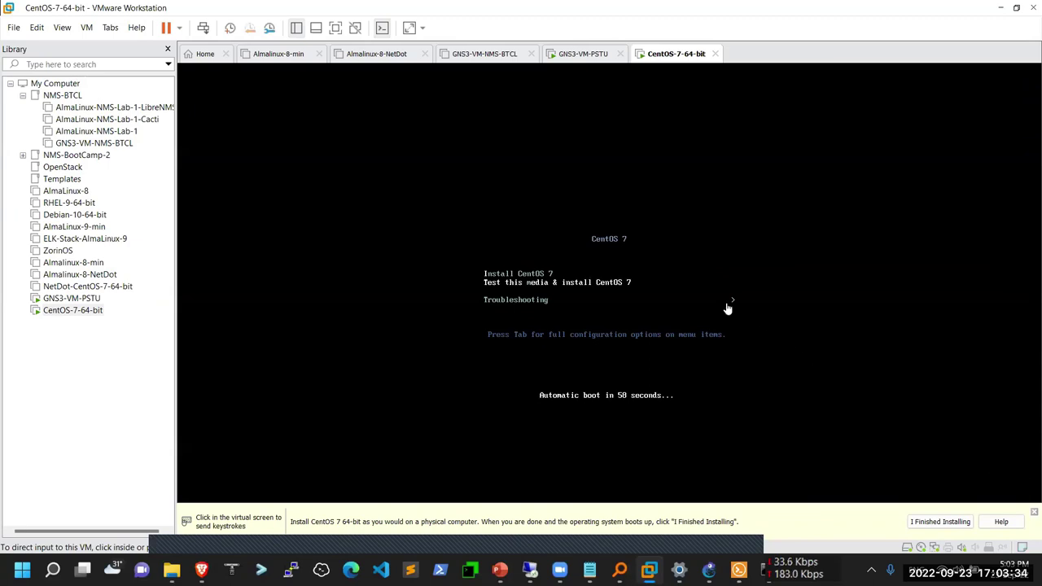
left_click(710, 269)
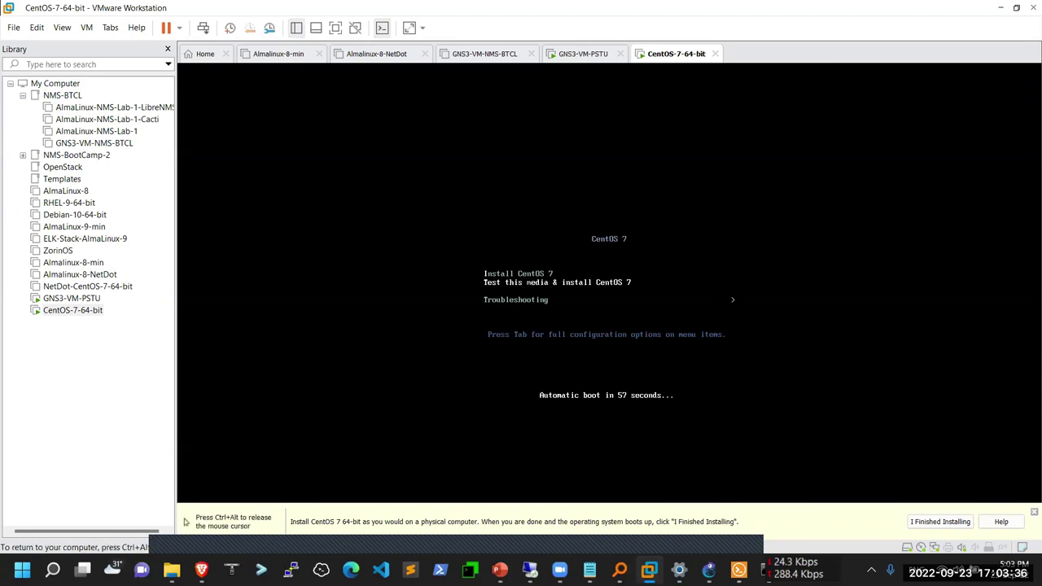
key("Up")
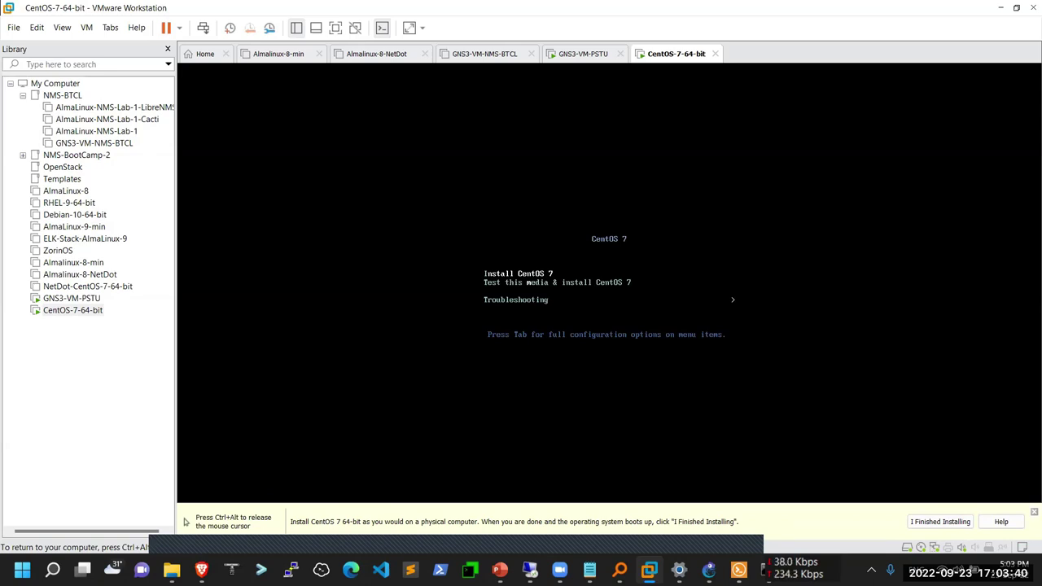
key("Down")
key("Up")
key("Return")
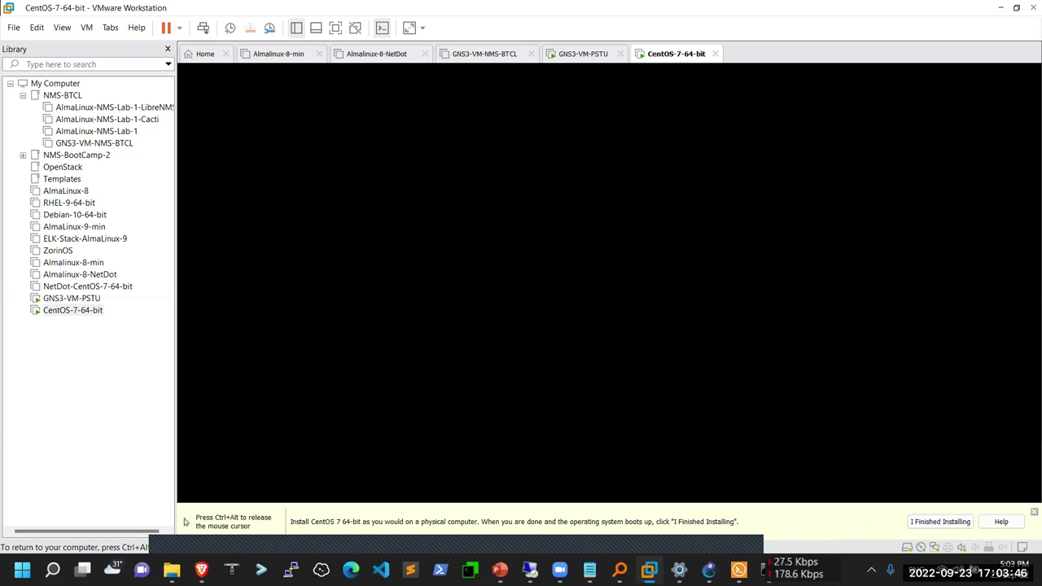